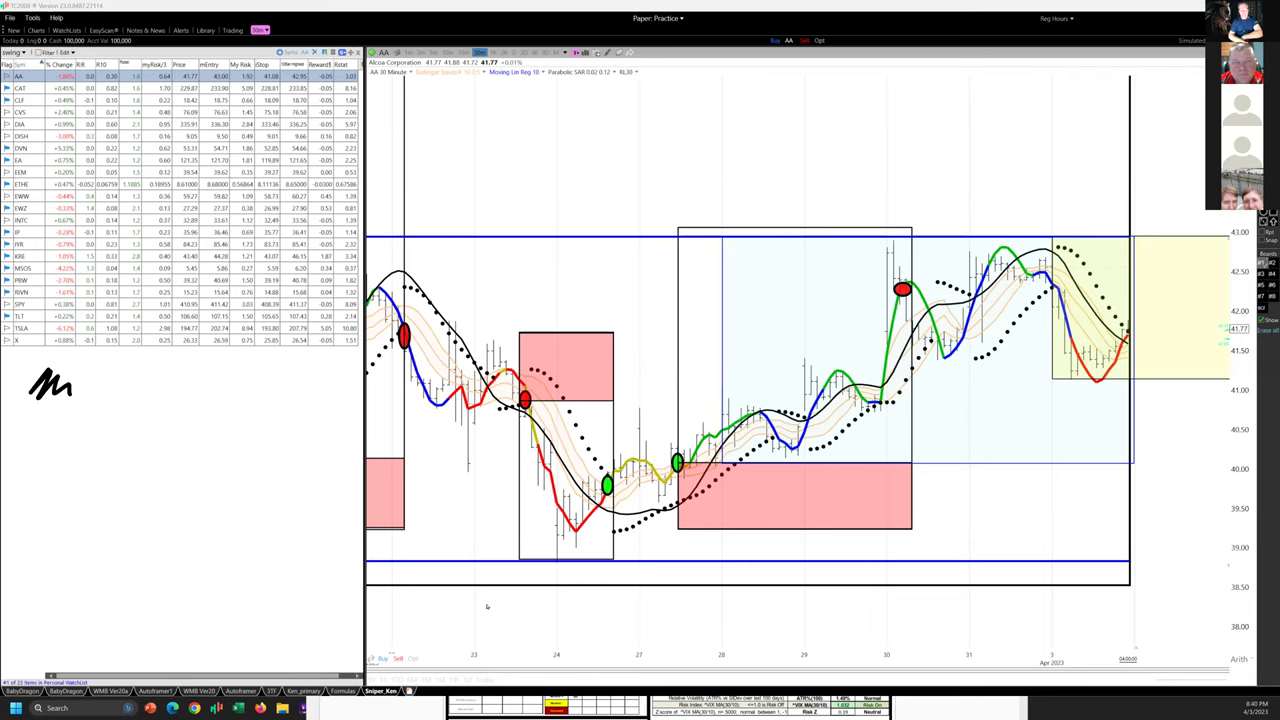
- Handwrite the label "30 MIN" with a short line above it over the upper part of the AA chart
{"action": "right_click", "coordinate": [537, 333]}
{"action": "left_click_drag", "start_coordinate": [410, 101], "coordinate": [408, 140]}
{"action": "mouse_move", "coordinate": [432, 122]}
{"action": "left_mouse_down"}
{"action": "mouse_move", "coordinate": [424, 130]}
{"action": "mouse_move", "coordinate": [480, 140]}
{"action": "mouse_move", "coordinate": [492, 124]}
{"action": "left_mouse_up"}
{"action": "left_click_drag", "start_coordinate": [367, 76], "coordinate": [423, 87]}
- Sketch a timeframe diagram above the AA price bars with bracketed "30 min" between arrows to "3 min" and "daily"
{"action": "mouse_move", "coordinate": [595, 118]}
{"action": "left_mouse_down"}
{"action": "mouse_move", "coordinate": [612, 129]}
{"action": "mouse_move", "coordinate": [598, 144]}
{"action": "mouse_move", "coordinate": [714, 124]}
{"action": "mouse_move", "coordinate": [700, 141]}
{"action": "mouse_move", "coordinate": [722, 127]}
{"action": "mouse_move", "coordinate": [717, 160]}
{"action": "mouse_move", "coordinate": [740, 160]}
{"action": "left_mouse_up"}
{"action": "left_click_drag", "start_coordinate": [582, 148], "coordinate": [638, 162]}
{"action": "mouse_move", "coordinate": [749, 135]}
{"action": "left_mouse_down"}
{"action": "mouse_move", "coordinate": [822, 138]}
{"action": "mouse_move", "coordinate": [872, 112]}
{"action": "mouse_move", "coordinate": [886, 140]}
{"action": "mouse_move", "coordinate": [904, 104]}
{"action": "mouse_move", "coordinate": [914, 168]}
{"action": "left_mouse_up"}
{"action": "left_click_drag", "start_coordinate": [814, 122], "coordinate": [814, 152]}
{"action": "mouse_move", "coordinate": [643, 120]}
{"action": "left_mouse_down"}
{"action": "mouse_move", "coordinate": [622, 136]}
{"action": "mouse_move", "coordinate": [636, 148]}
{"action": "left_mouse_up"}
{"action": "mouse_move", "coordinate": [712, 108]}
{"action": "left_mouse_down"}
{"action": "mouse_move", "coordinate": [686, 178]}
{"action": "mouse_move", "coordinate": [741, 184]}
{"action": "left_mouse_up"}
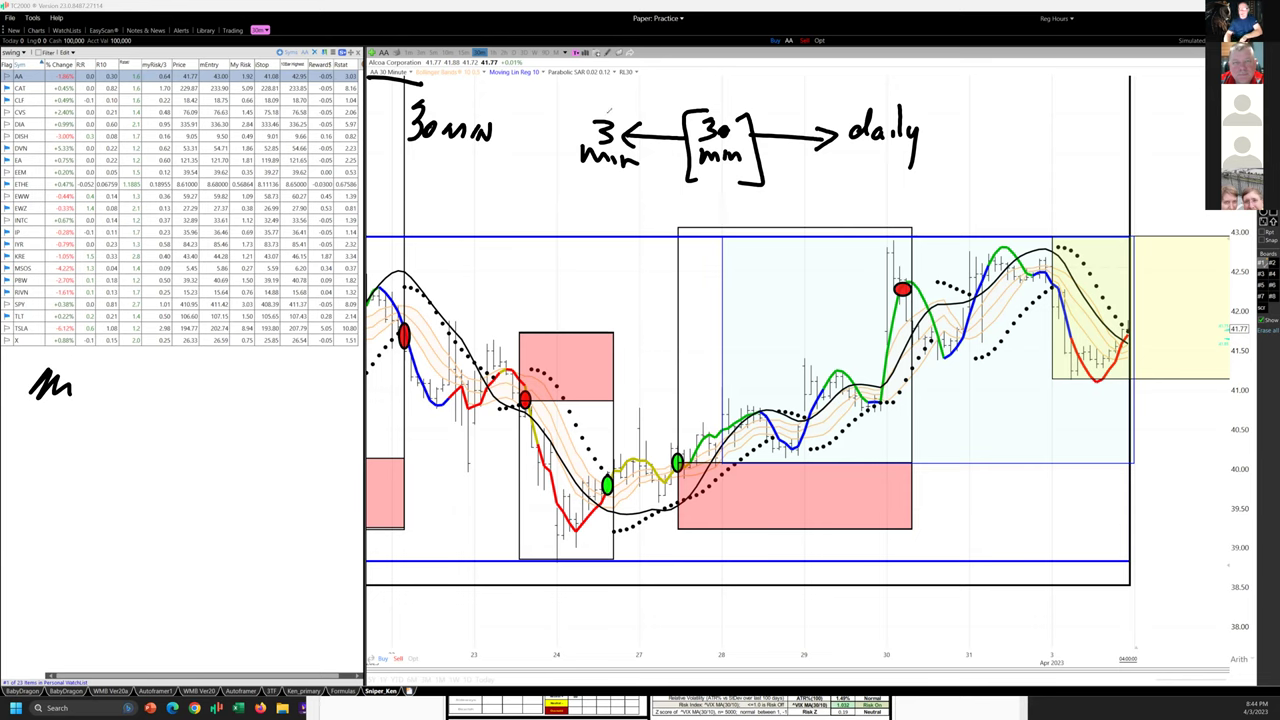
- Draw curved arrows in both directions linking "3 min", "30 min" and "daily" in the timeframe diagram
{"action": "mouse_move", "coordinate": [606, 113]}
{"action": "left_mouse_down"}
{"action": "mouse_move", "coordinate": [792, 87]}
{"action": "mouse_move", "coordinate": [870, 97]}
{"action": "mouse_move", "coordinate": [864, 88]}
{"action": "mouse_move", "coordinate": [866, 106]}
{"action": "left_mouse_up"}
{"action": "mouse_move", "coordinate": [869, 152]}
{"action": "left_mouse_down"}
{"action": "mouse_move", "coordinate": [830, 190]}
{"action": "mouse_move", "coordinate": [736, 193]}
{"action": "left_mouse_up"}
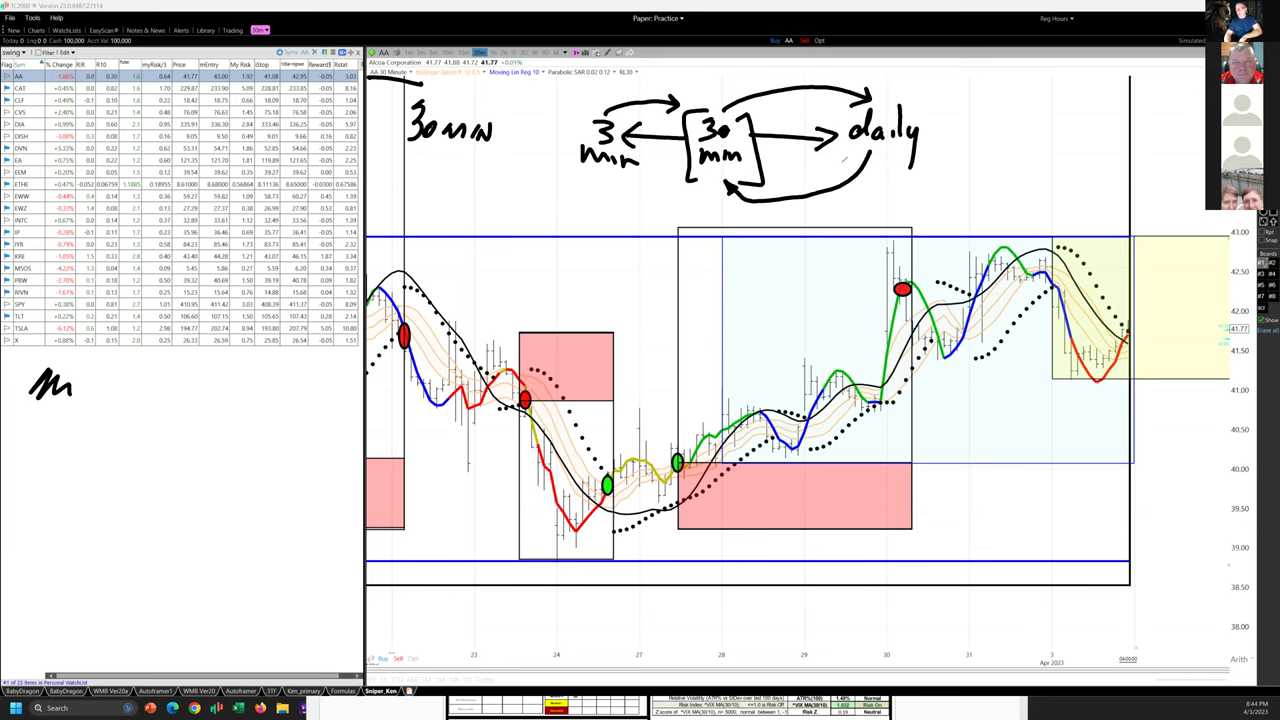
{"action": "mouse_move", "coordinate": [711, 177]}
{"action": "left_mouse_down"}
{"action": "mouse_move", "coordinate": [672, 208]}
{"action": "mouse_move", "coordinate": [606, 214]}
{"action": "mouse_move", "coordinate": [610, 175]}
{"action": "left_mouse_up"}
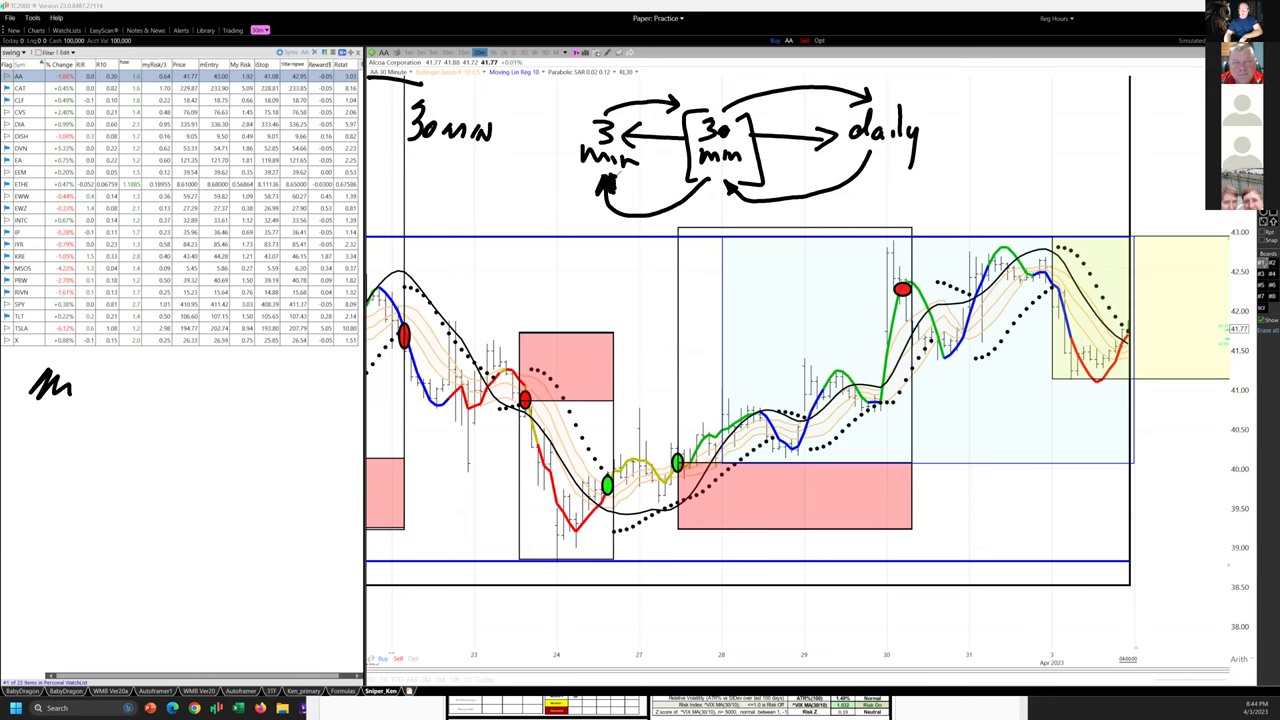
{"action": "left_click_drag", "start_coordinate": [604, 172], "coordinate": [592, 194]}
- Mark AA's rally, the resistance levels near 42.50 and the pullback range after the high, and clear all annotations
{"action": "mouse_move", "coordinate": [694, 442]}
{"action": "left_mouse_down"}
{"action": "mouse_move", "coordinate": [920, 332]}
{"action": "mouse_move", "coordinate": [882, 320]}
{"action": "left_mouse_up"}
{"action": "left_click_drag", "start_coordinate": [400, 255], "coordinate": [504, 265]}
{"action": "mouse_move", "coordinate": [882, 278]}
{"action": "left_mouse_down"}
{"action": "mouse_move", "coordinate": [1078, 282]}
{"action": "mouse_move", "coordinate": [914, 274]}
{"action": "left_mouse_up"}
{"action": "left_click_drag", "start_coordinate": [404, 268], "coordinate": [566, 262]}
{"action": "mouse_move", "coordinate": [905, 236]}
{"action": "left_mouse_down"}
{"action": "mouse_move", "coordinate": [866, 252]}
{"action": "mouse_move", "coordinate": [896, 240]}
{"action": "left_mouse_up"}
{"action": "mouse_move", "coordinate": [934, 314]}
{"action": "left_mouse_down"}
{"action": "mouse_move", "coordinate": [940, 328]}
{"action": "mouse_move", "coordinate": [1000, 292]}
{"action": "mouse_move", "coordinate": [1068, 344]}
{"action": "mouse_move", "coordinate": [1114, 328]}
{"action": "left_mouse_up"}
{"action": "mouse_move", "coordinate": [938, 280]}
{"action": "left_mouse_down"}
{"action": "mouse_move", "coordinate": [932, 366]}
{"action": "mouse_move", "coordinate": [1115, 288]}
{"action": "mouse_move", "coordinate": [978, 270]}
{"action": "left_mouse_up"}
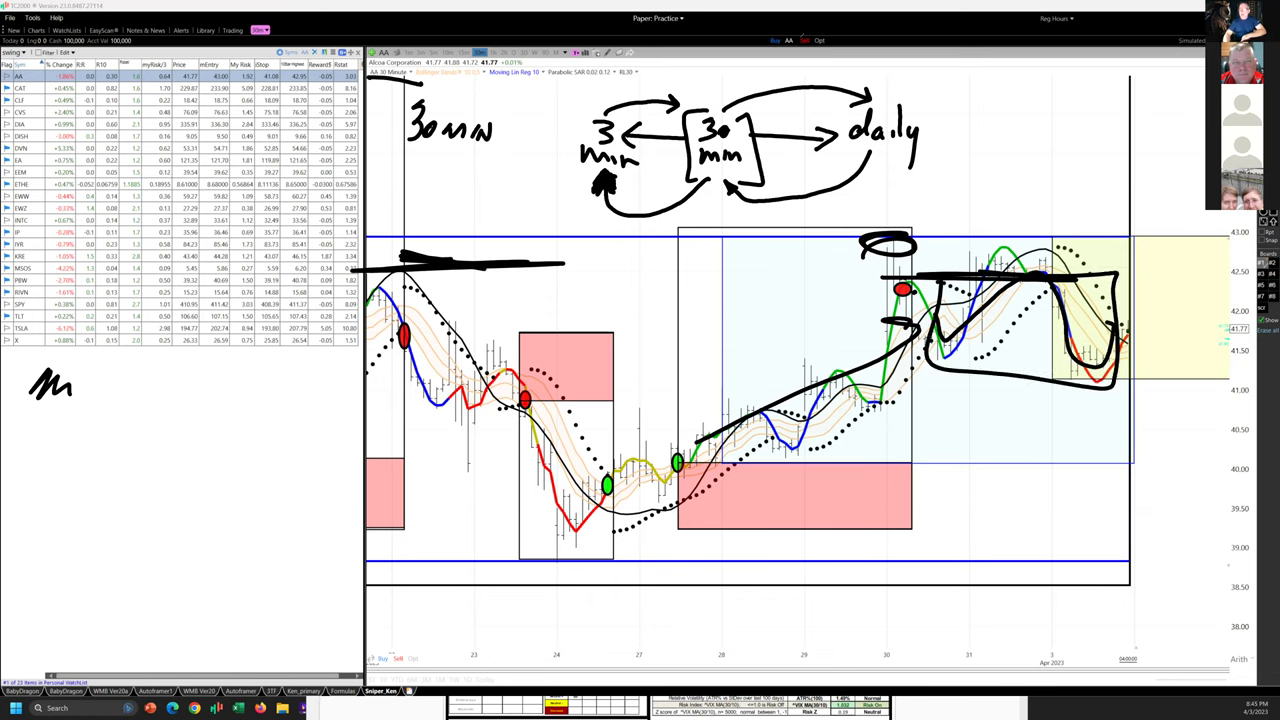
{"action": "key", "text": "e"}
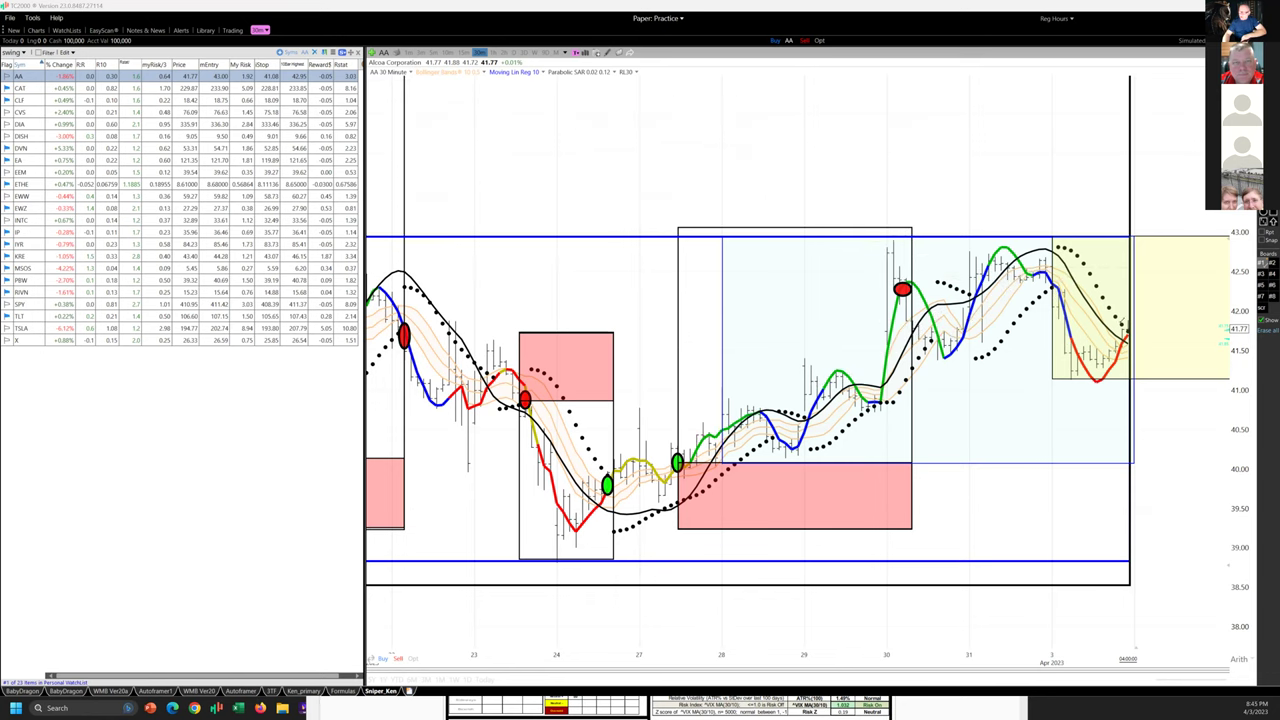
- Box AA's latest price area and draw upward arrows to and beyond a marked breakout line at 43.00
{"action": "mouse_move", "coordinate": [1120, 320]}
{"action": "left_mouse_down"}
{"action": "mouse_move", "coordinate": [1112, 366]}
{"action": "mouse_move", "coordinate": [1144, 370]}
{"action": "mouse_move", "coordinate": [1166, 324]}
{"action": "mouse_move", "coordinate": [1116, 322]}
{"action": "left_mouse_up"}
{"action": "mouse_move", "coordinate": [1142, 338]}
{"action": "left_mouse_down"}
{"action": "mouse_move", "coordinate": [1128, 348]}
{"action": "mouse_move", "coordinate": [1156, 336]}
{"action": "left_mouse_up"}
{"action": "left_click_drag", "start_coordinate": [1078, 318], "coordinate": [1232, 330]}
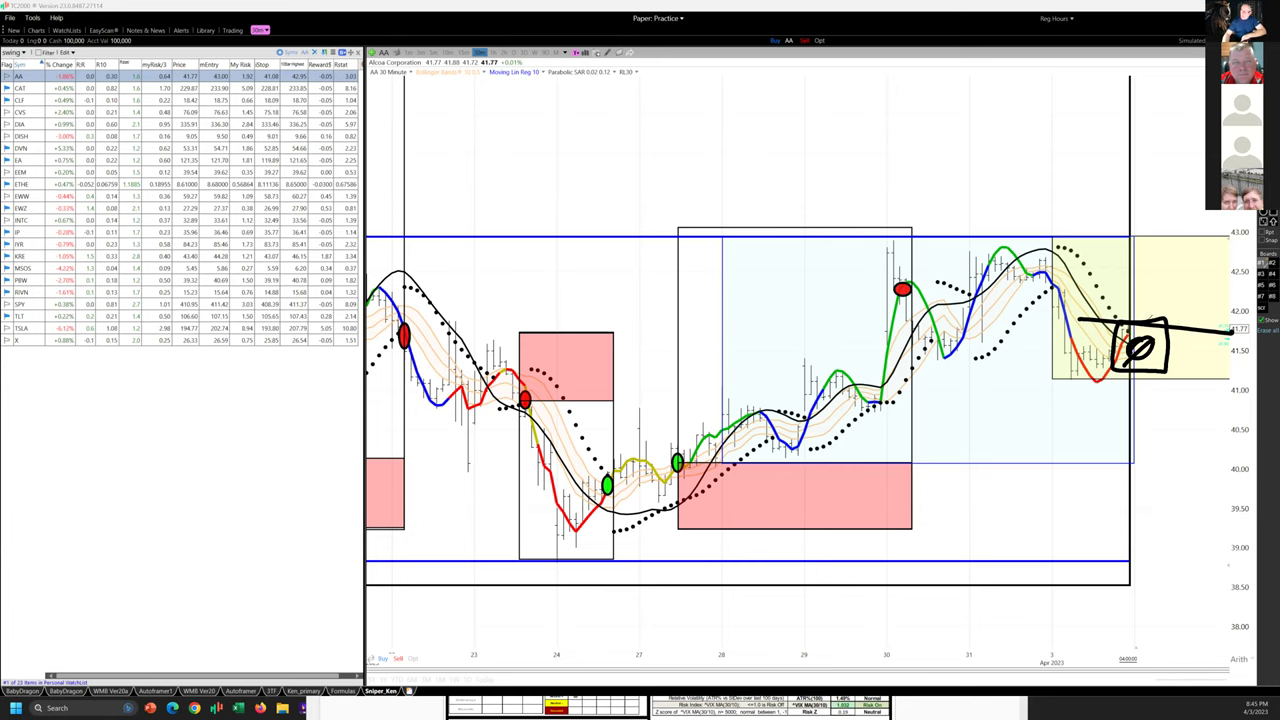
{"action": "mouse_move", "coordinate": [1146, 320]}
{"action": "left_mouse_down"}
{"action": "mouse_move", "coordinate": [1163, 257]}
{"action": "mouse_move", "coordinate": [1183, 263]}
{"action": "left_mouse_up"}
{"action": "left_click_drag", "start_coordinate": [1034, 237], "coordinate": [1214, 238]}
{"action": "mouse_move", "coordinate": [1112, 232]}
{"action": "left_mouse_down"}
{"action": "mouse_move", "coordinate": [1156, 230]}
{"action": "mouse_move", "coordinate": [1164, 164]}
{"action": "mouse_move", "coordinate": [1194, 172]}
{"action": "mouse_move", "coordinate": [1188, 192]}
{"action": "left_mouse_up"}
{"action": "left_click_drag", "start_coordinate": [1136, 180], "coordinate": [1162, 166]}
{"action": "mouse_move", "coordinate": [1256, 220]}
{"action": "left_mouse_down"}
{"action": "mouse_move", "coordinate": [1228, 232]}
{"action": "mouse_move", "coordinate": [1258, 224]}
{"action": "left_mouse_up"}
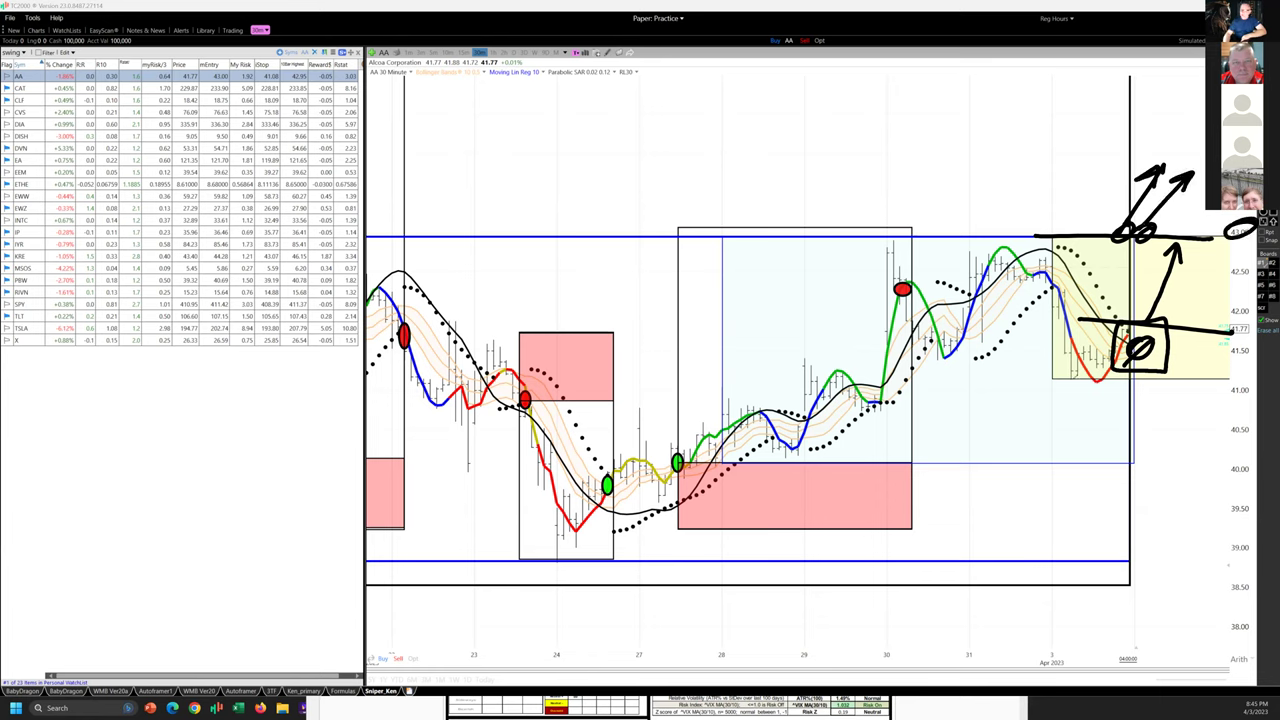
- Mark AA's downside with a support line, a downward arrow and a level near 39.00, and clear the annotations
{"action": "mouse_move", "coordinate": [1062, 378]}
{"action": "left_mouse_down"}
{"action": "mouse_move", "coordinate": [1216, 378]}
{"action": "mouse_move", "coordinate": [1072, 380]}
{"action": "mouse_move", "coordinate": [1148, 404]}
{"action": "mouse_move", "coordinate": [1152, 562]}
{"action": "left_mouse_up"}
{"action": "mouse_move", "coordinate": [598, 528]}
{"action": "left_mouse_down"}
{"action": "mouse_move", "coordinate": [570, 556]}
{"action": "mouse_move", "coordinate": [590, 540]}
{"action": "mouse_move", "coordinate": [786, 560]}
{"action": "mouse_move", "coordinate": [1230, 554]}
{"action": "left_mouse_up"}
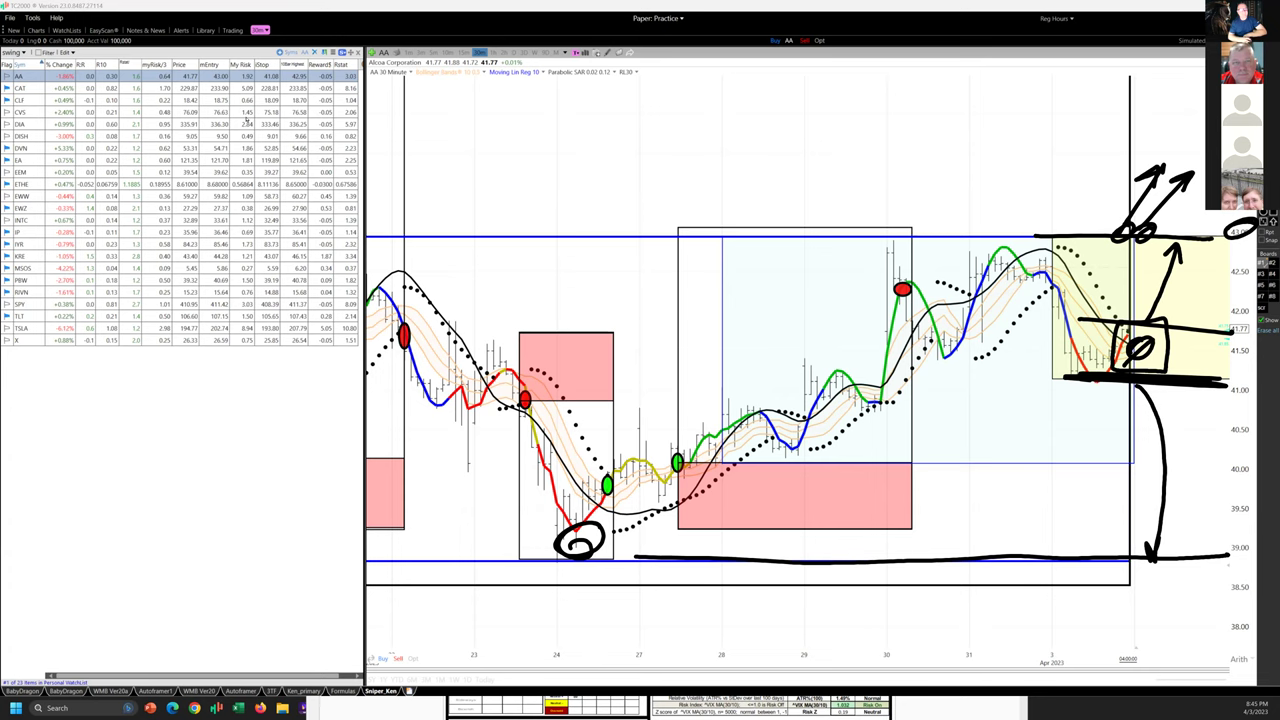
{"action": "key", "text": "Escape"}
- Open the CAT chart and mark the rally from the last green entry with an arrow, stacked circles and a horizontal line
{"action": "left_click", "coordinate": [38, 90]}
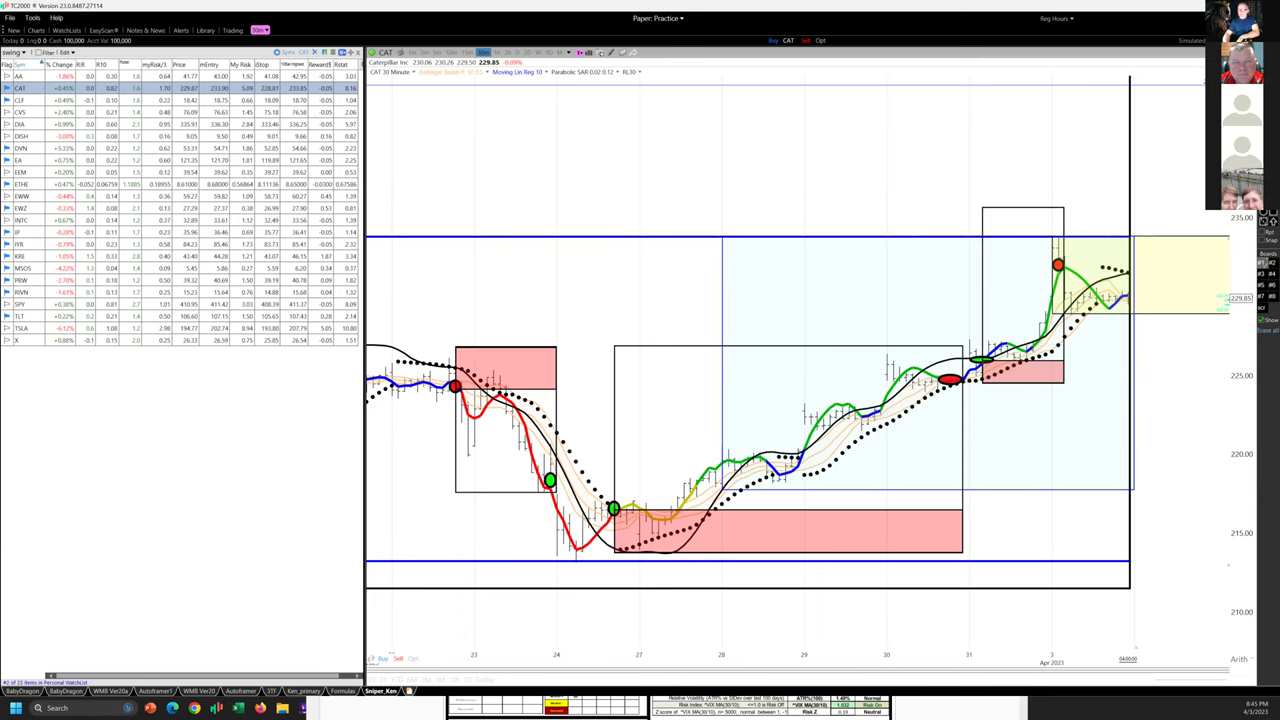
{"action": "mouse_move", "coordinate": [980, 347]}
{"action": "left_mouse_down"}
{"action": "mouse_move", "coordinate": [966, 374]}
{"action": "mouse_move", "coordinate": [997, 356]}
{"action": "mouse_move", "coordinate": [970, 352]}
{"action": "mouse_move", "coordinate": [1032, 334]}
{"action": "mouse_move", "coordinate": [1040, 250]}
{"action": "mouse_move", "coordinate": [1063, 245]}
{"action": "mouse_move", "coordinate": [1048, 231]}
{"action": "mouse_move", "coordinate": [1066, 234]}
{"action": "mouse_move", "coordinate": [1075, 275]}
{"action": "left_mouse_up"}
{"action": "mouse_move", "coordinate": [1058, 358]}
{"action": "left_mouse_down"}
{"action": "mouse_move", "coordinate": [1048, 380]}
{"action": "mouse_move", "coordinate": [1062, 332]}
{"action": "mouse_move", "coordinate": [1050, 278]}
{"action": "mouse_move", "coordinate": [1140, 269]}
{"action": "left_mouse_up"}
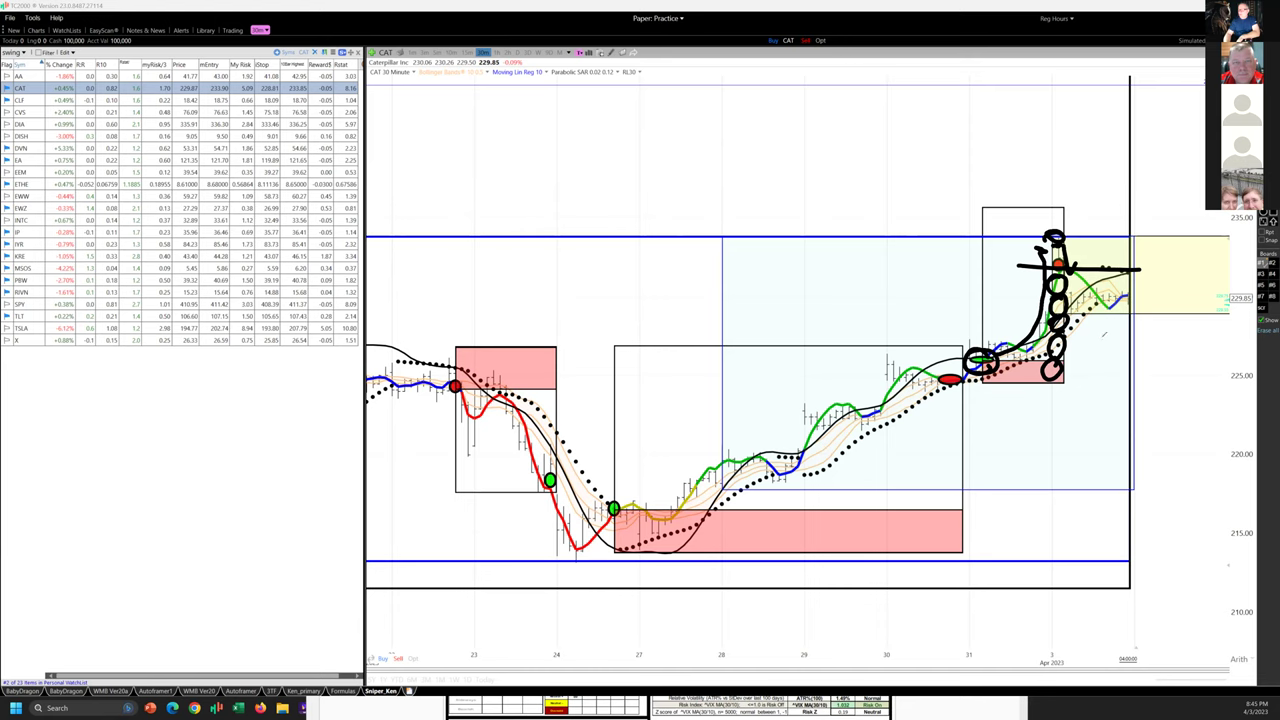
- Write "4.5 - 5r" beside CAT's rally, underline the current price level near 230, and clear the annotations
{"action": "mouse_move", "coordinate": [1092, 328]}
{"action": "left_mouse_down"}
{"action": "mouse_move", "coordinate": [1099, 348]}
{"action": "mouse_move", "coordinate": [1152, 340]}
{"action": "left_mouse_up"}
{"action": "mouse_move", "coordinate": [1162, 334]}
{"action": "left_mouse_down"}
{"action": "mouse_move", "coordinate": [1166, 352]}
{"action": "mouse_move", "coordinate": [1177, 330]}
{"action": "left_mouse_up"}
{"action": "left_click_drag", "start_coordinate": [1188, 326], "coordinate": [1179, 350]}
{"action": "left_click", "coordinate": [1209, 340]}
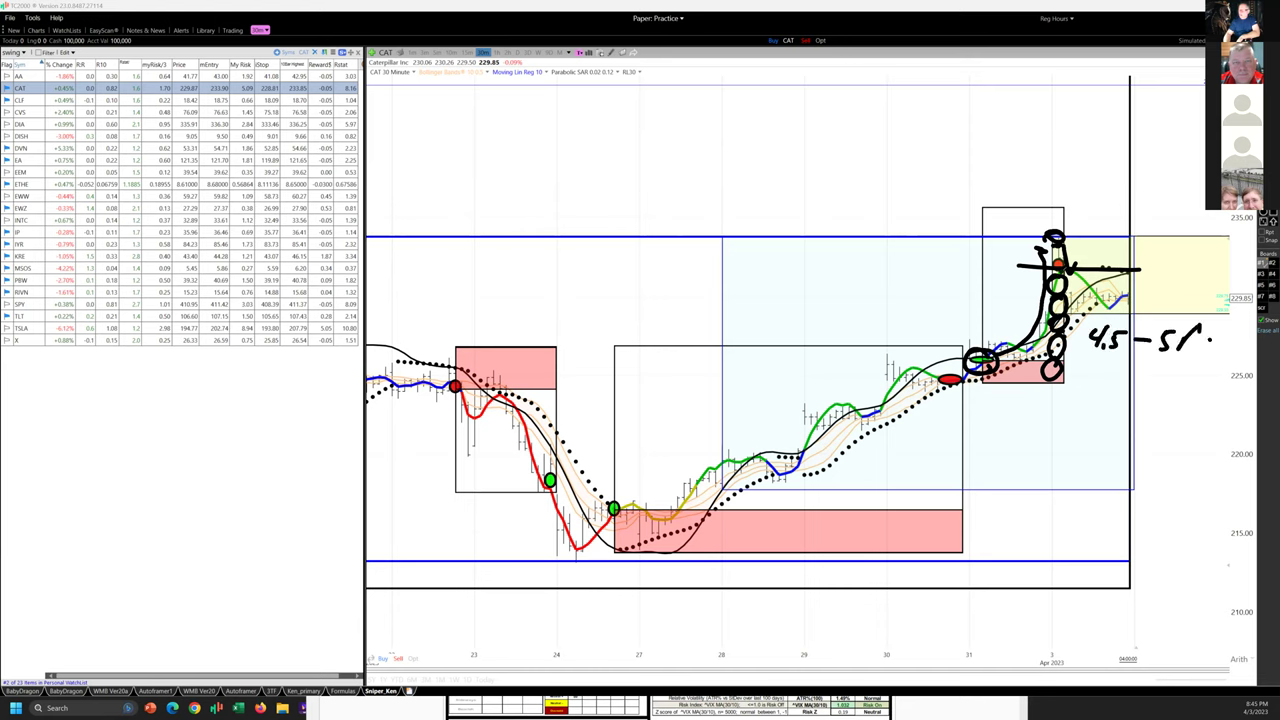
{"action": "mouse_move", "coordinate": [1064, 296]}
{"action": "left_mouse_down"}
{"action": "mouse_move", "coordinate": [1140, 302]}
{"action": "mouse_move", "coordinate": [1124, 305]}
{"action": "left_mouse_up"}
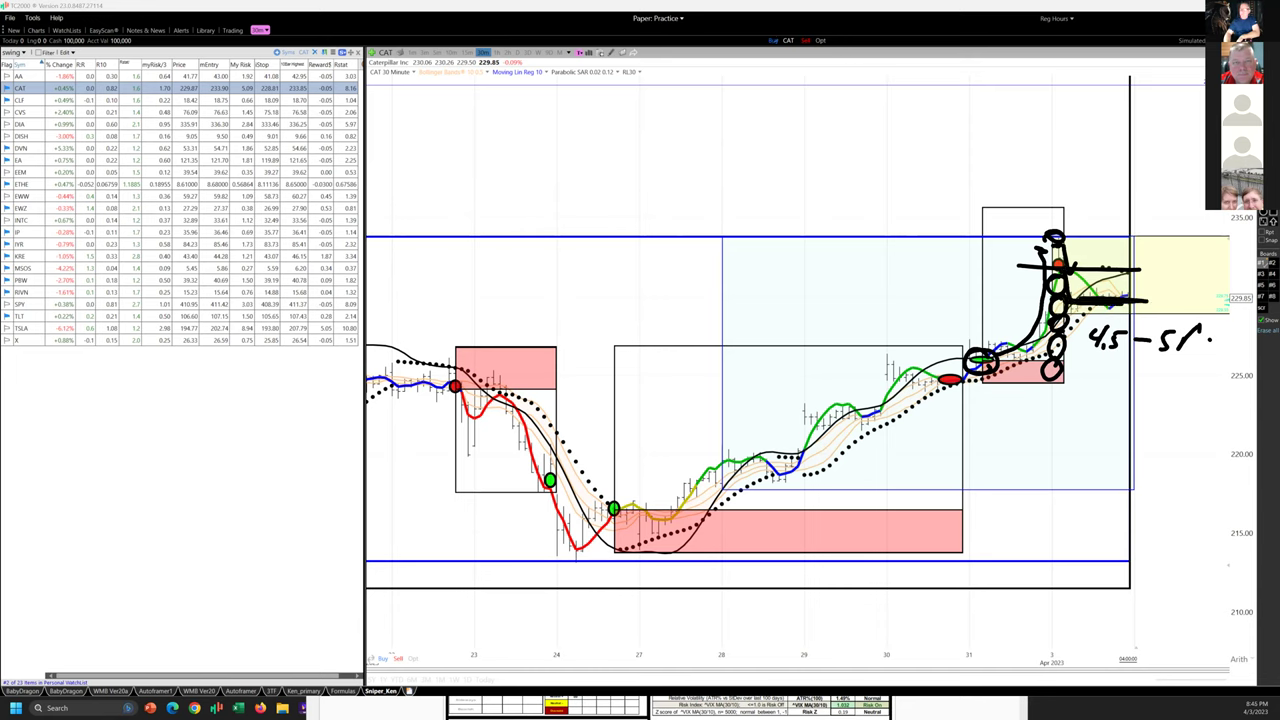
{"action": "key", "text": "Escape"}
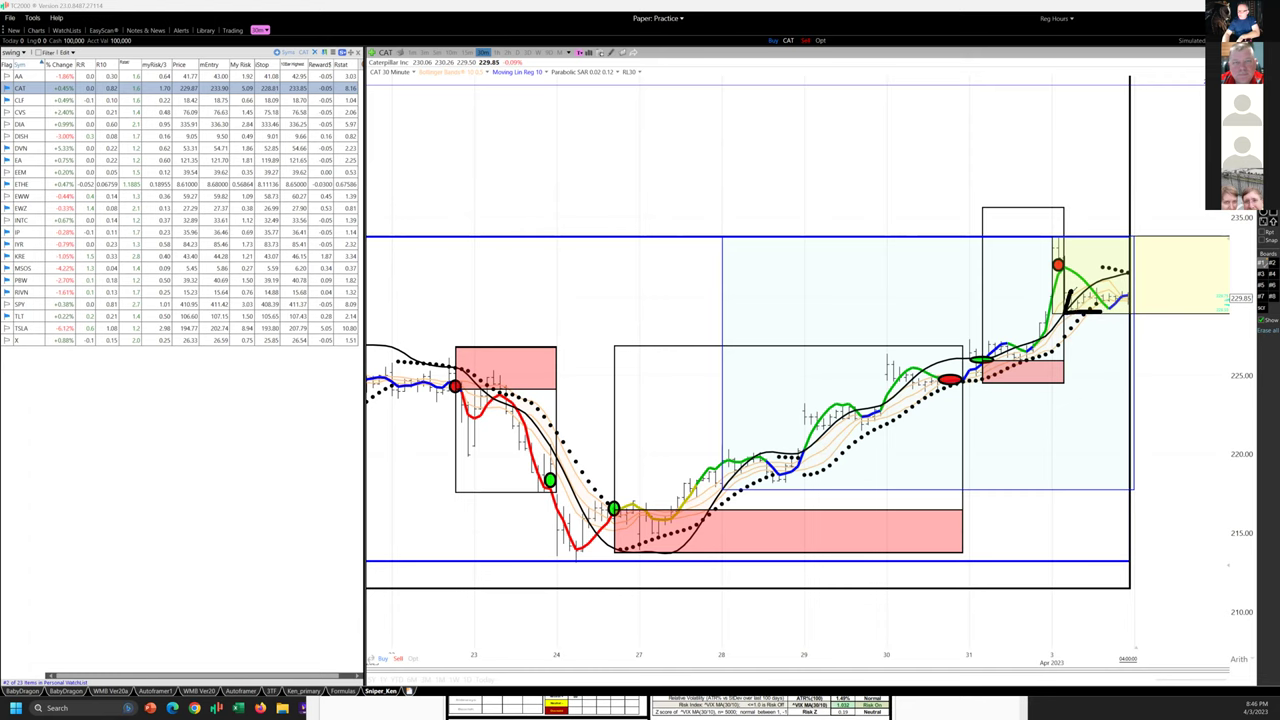
- Box CAT's two latest consolidation ranges and connect the lower one to the upper one with a curved arrow
{"action": "mouse_move", "coordinate": [1100, 312]}
{"action": "left_mouse_down"}
{"action": "mouse_move", "coordinate": [1130, 312]}
{"action": "mouse_move", "coordinate": [1108, 285]}
{"action": "mouse_move", "coordinate": [1068, 286]}
{"action": "left_mouse_up"}
{"action": "mouse_move", "coordinate": [1072, 339]}
{"action": "left_mouse_down"}
{"action": "mouse_move", "coordinate": [977, 339]}
{"action": "mouse_move", "coordinate": [1050, 360]}
{"action": "mouse_move", "coordinate": [1061, 341]}
{"action": "mouse_move", "coordinate": [1022, 346]}
{"action": "left_mouse_up"}
{"action": "left_click_drag", "start_coordinate": [1080, 298], "coordinate": [1117, 297]}
{"action": "left_click_drag", "start_coordinate": [1064, 354], "coordinate": [1112, 322]}
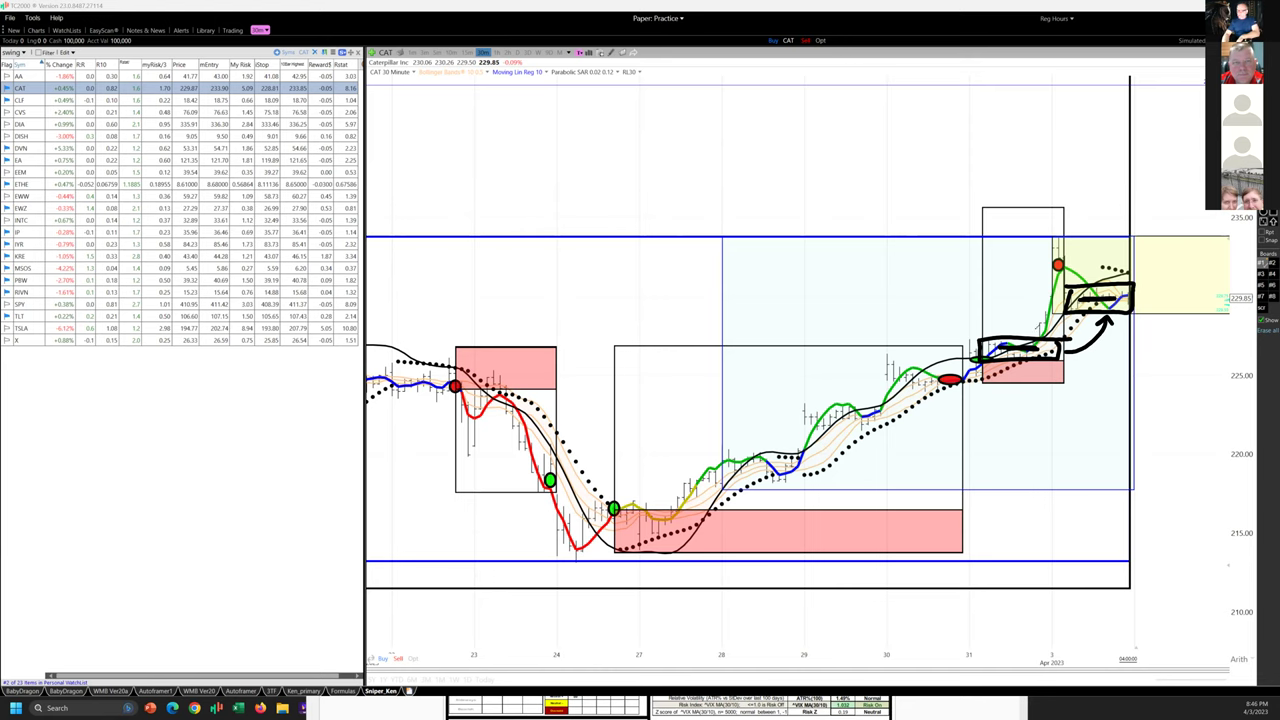
- Trace CAT's surge and pullback with arrows, and extend the range levels sideways, circling the earlier price cluster before March 23
{"action": "mouse_move", "coordinate": [1022, 331]}
{"action": "left_mouse_down"}
{"action": "mouse_move", "coordinate": [1046, 252]}
{"action": "mouse_move", "coordinate": [1068, 244]}
{"action": "mouse_move", "coordinate": [1074, 280]}
{"action": "mouse_move", "coordinate": [1050, 233]}
{"action": "mouse_move", "coordinate": [1090, 257]}
{"action": "left_mouse_up"}
{"action": "left_click_drag", "start_coordinate": [1137, 293], "coordinate": [1224, 298]}
{"action": "left_click_drag", "start_coordinate": [1060, 348], "coordinate": [1234, 348]}
{"action": "left_click_drag", "start_coordinate": [976, 352], "coordinate": [642, 334]}
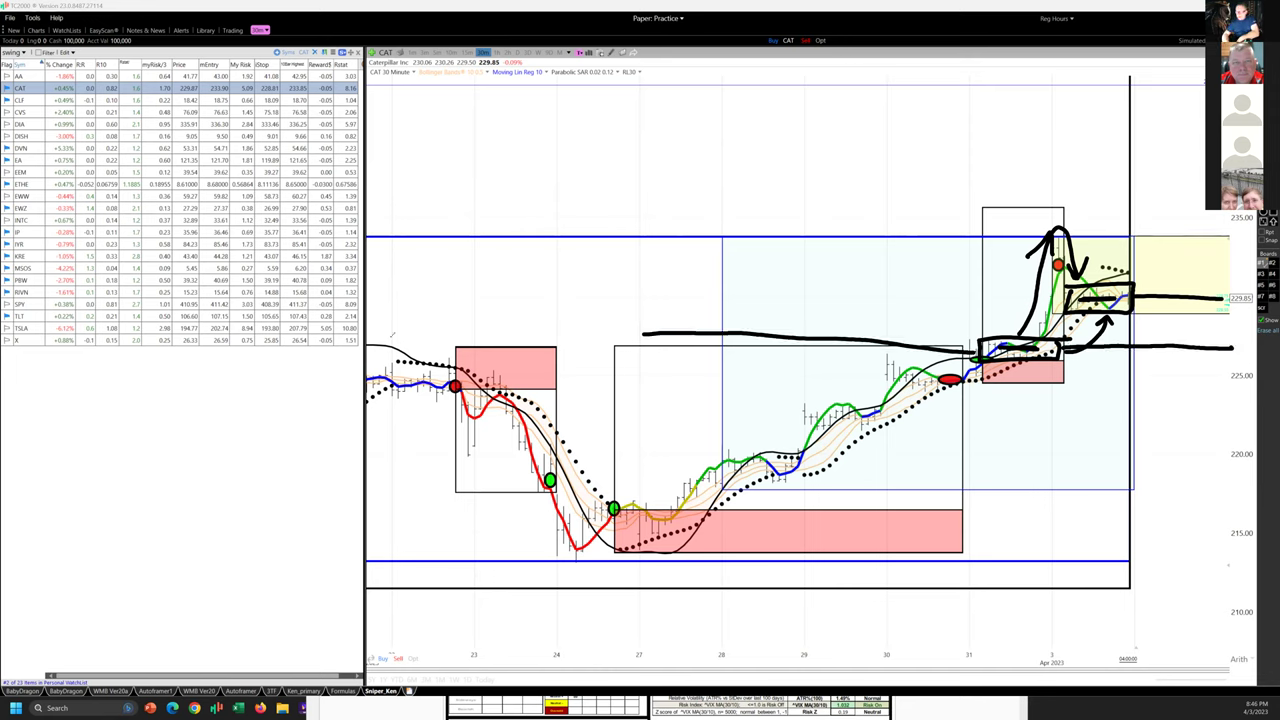
{"action": "mouse_move", "coordinate": [435, 352]}
{"action": "left_mouse_down"}
{"action": "mouse_move", "coordinate": [400, 365]}
{"action": "mouse_move", "coordinate": [440, 360]}
{"action": "left_mouse_up"}
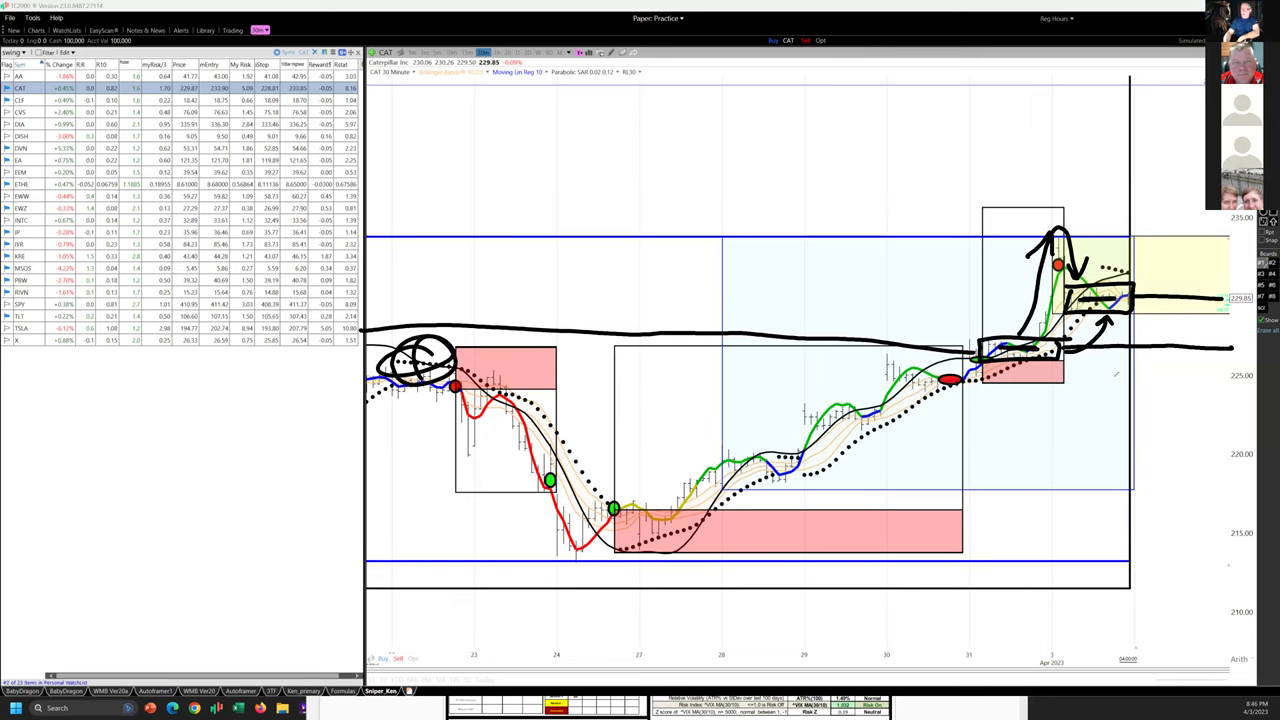
{"action": "mouse_move", "coordinate": [1155, 268]}
{"action": "left_mouse_down"}
{"action": "mouse_move", "coordinate": [1196, 306]}
{"action": "mouse_move", "coordinate": [1206, 284]}
{"action": "left_mouse_up"}
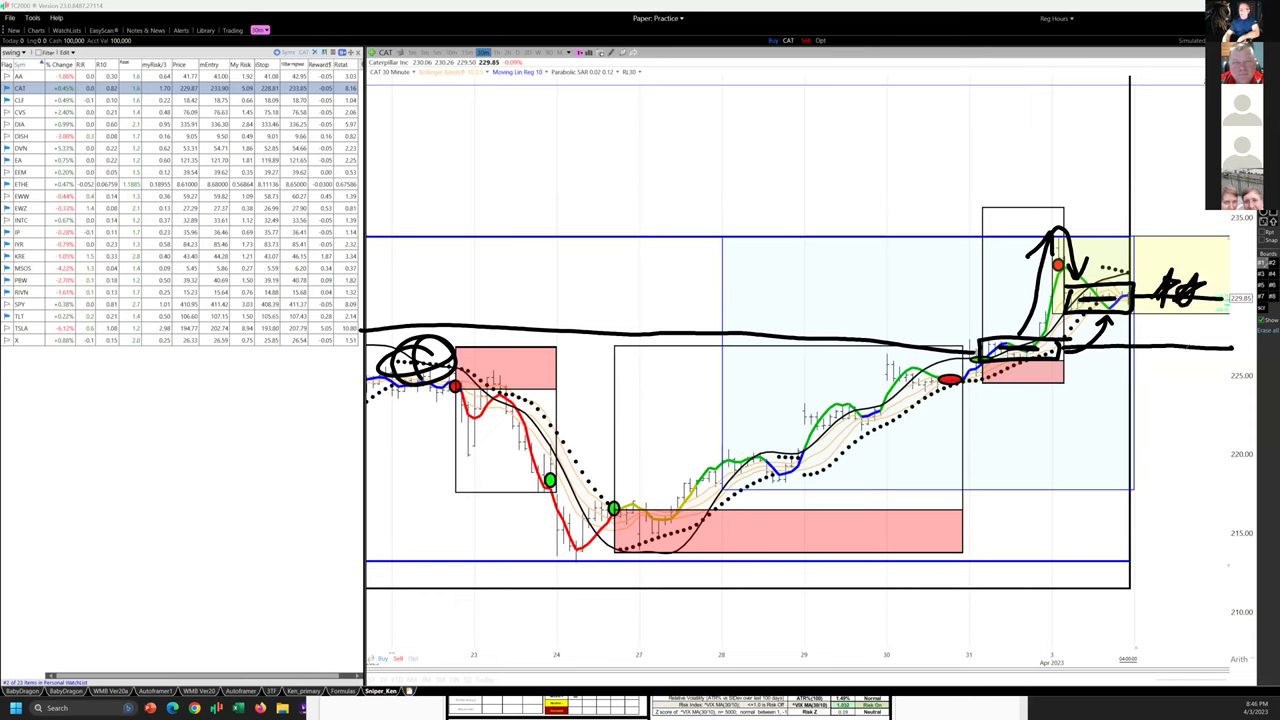
- Draw CAT's upside breakout arrows above the recent high and a downside arrow below support, and clear the annotations
{"action": "mouse_move", "coordinate": [1054, 281]}
{"action": "left_mouse_down"}
{"action": "mouse_move", "coordinate": [1162, 284]}
{"action": "mouse_move", "coordinate": [1144, 278]}
{"action": "mouse_move", "coordinate": [1172, 230]}
{"action": "left_mouse_up"}
{"action": "left_click_drag", "start_coordinate": [1052, 236], "coordinate": [1232, 237]}
{"action": "left_click_drag", "start_coordinate": [1130, 232], "coordinate": [1112, 222]}
{"action": "mouse_move", "coordinate": [1130, 233]}
{"action": "left_mouse_down"}
{"action": "mouse_move", "coordinate": [1180, 158]}
{"action": "mouse_move", "coordinate": [1136, 160]}
{"action": "mouse_move", "coordinate": [1179, 178]}
{"action": "left_mouse_up"}
{"action": "left_click", "coordinate": [1133, 176]}
{"action": "mouse_move", "coordinate": [1076, 319]}
{"action": "left_mouse_down"}
{"action": "mouse_move", "coordinate": [1156, 321]}
{"action": "mouse_move", "coordinate": [1118, 378]}
{"action": "left_mouse_up"}
{"action": "mouse_move", "coordinate": [996, 362]}
{"action": "left_mouse_down"}
{"action": "mouse_move", "coordinate": [1118, 366]}
{"action": "mouse_move", "coordinate": [962, 360]}
{"action": "mouse_move", "coordinate": [1100, 354]}
{"action": "mouse_move", "coordinate": [1110, 478]}
{"action": "mouse_move", "coordinate": [1088, 520]}
{"action": "mouse_move", "coordinate": [1130, 488]}
{"action": "left_mouse_up"}
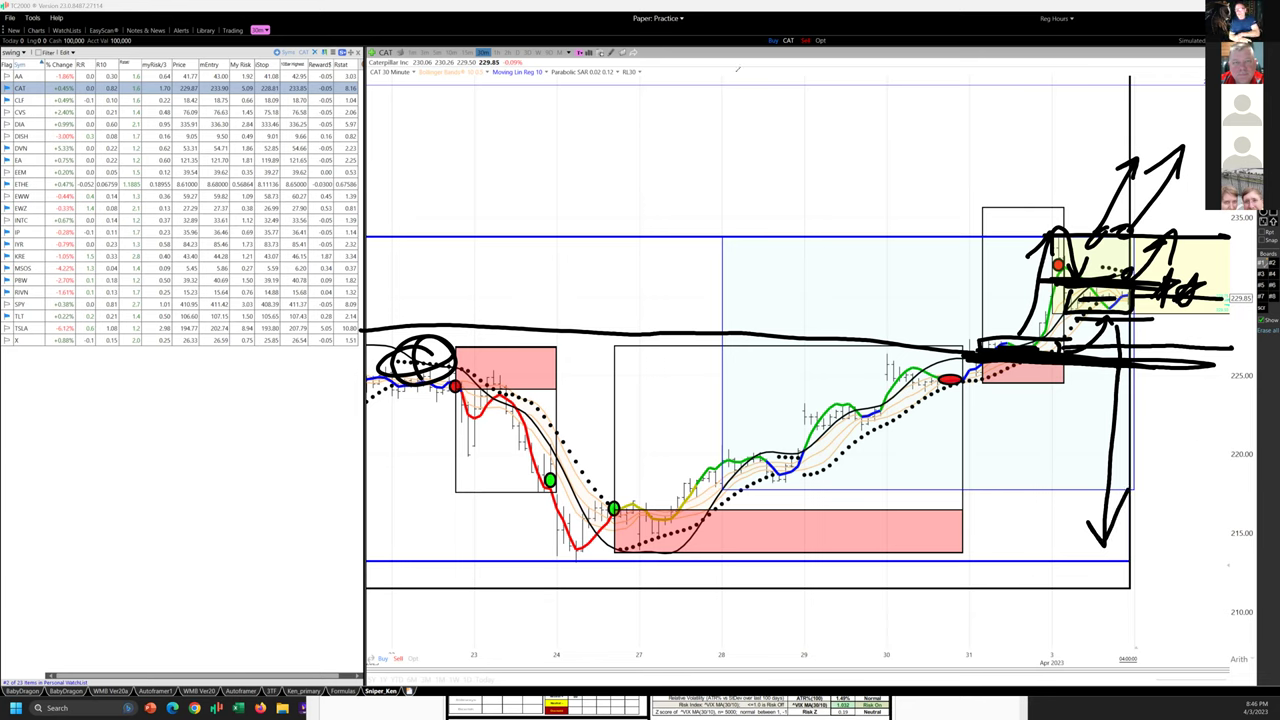
{"action": "key", "text": "Escape"}
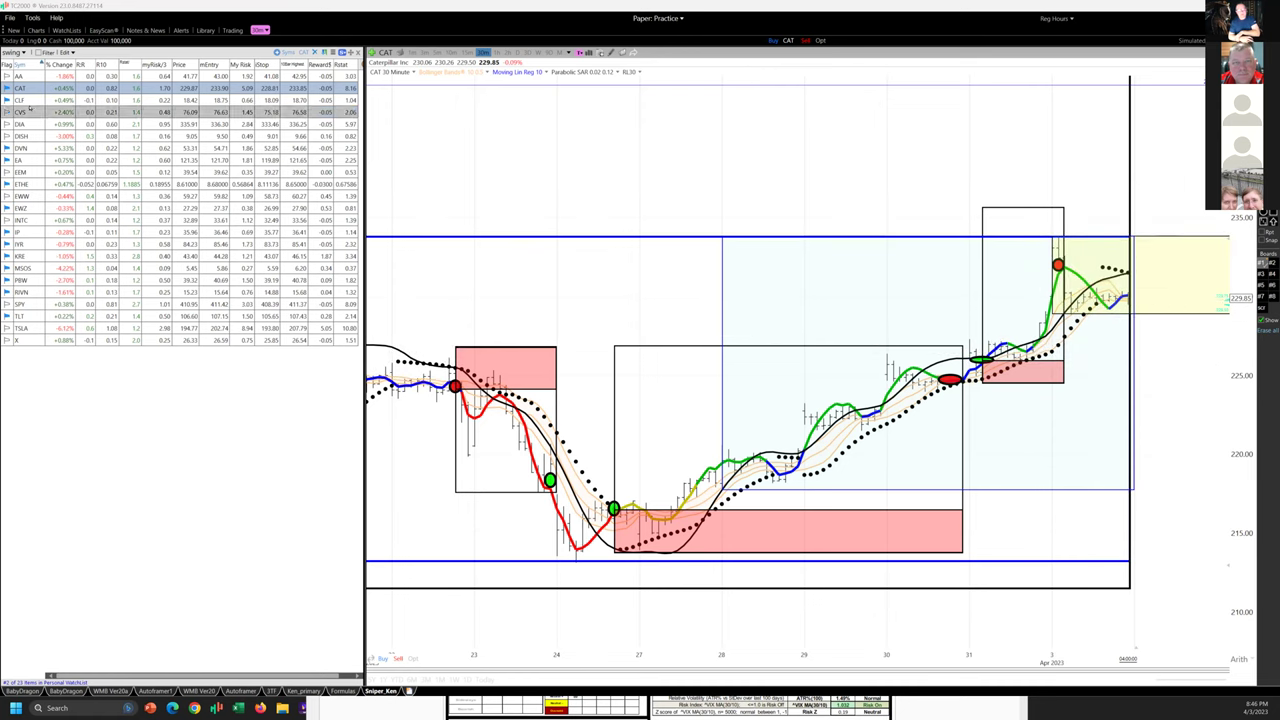
- Open the CLF chart and sketch its uptrend line, sideways range and hatched entry box with an upward arrow
{"action": "left_click", "coordinate": [30, 102]}
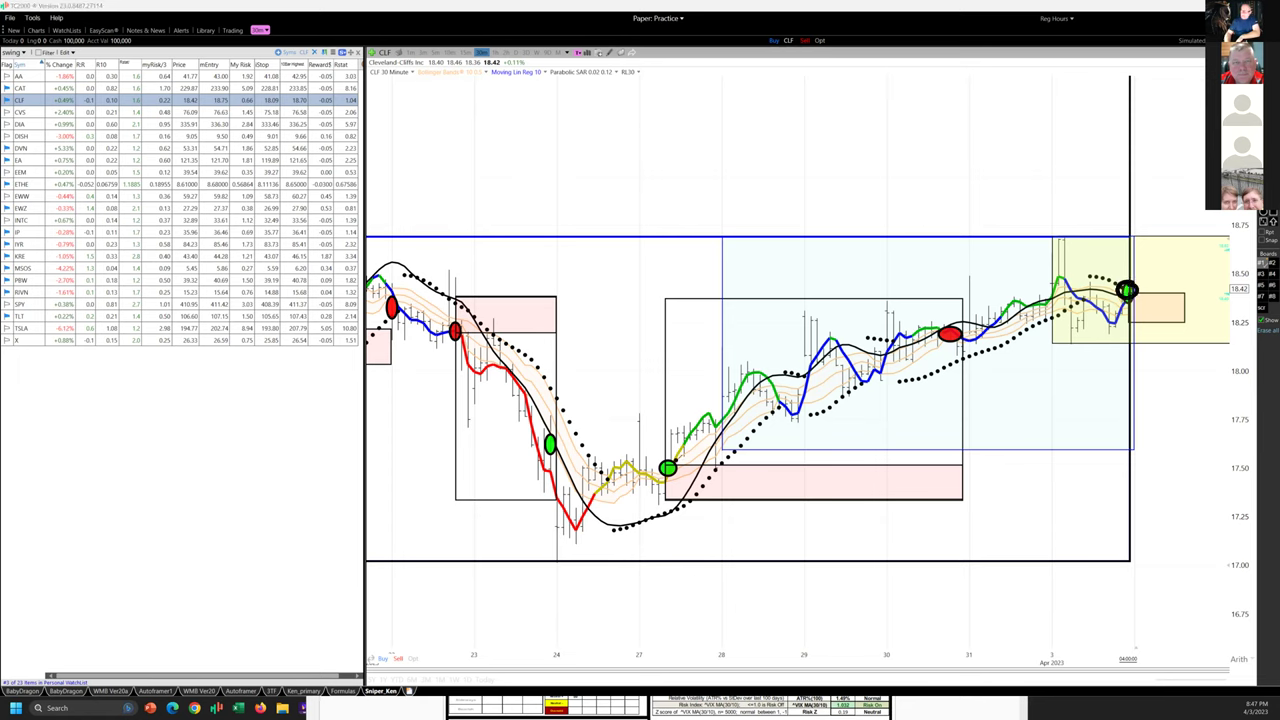
{"action": "mouse_move", "coordinate": [668, 467]}
{"action": "left_mouse_down"}
{"action": "mouse_move", "coordinate": [940, 334]}
{"action": "mouse_move", "coordinate": [1100, 336]}
{"action": "mouse_move", "coordinate": [1112, 312]}
{"action": "mouse_move", "coordinate": [972, 296]}
{"action": "mouse_move", "coordinate": [1088, 324]}
{"action": "mouse_move", "coordinate": [1140, 298]}
{"action": "mouse_move", "coordinate": [1128, 334]}
{"action": "mouse_move", "coordinate": [1148, 337]}
{"action": "left_mouse_up"}
{"action": "left_click_drag", "start_coordinate": [948, 345], "coordinate": [1022, 344]}
{"action": "mouse_move", "coordinate": [1120, 322]}
{"action": "left_mouse_down"}
{"action": "mouse_move", "coordinate": [1164, 322]}
{"action": "mouse_move", "coordinate": [1188, 298]}
{"action": "mouse_move", "coordinate": [1138, 289]}
{"action": "mouse_move", "coordinate": [1198, 182]}
{"action": "mouse_move", "coordinate": [1200, 202]}
{"action": "left_mouse_up"}
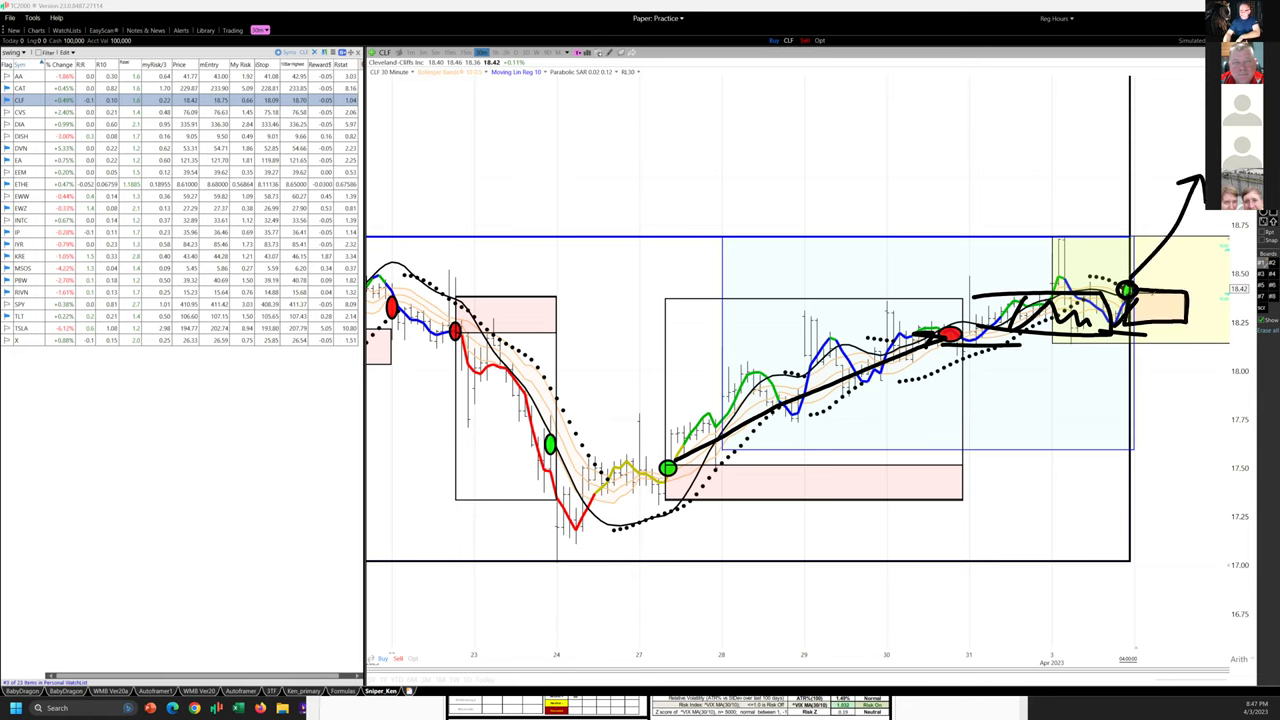
{"action": "mouse_move", "coordinate": [1132, 312]}
{"action": "left_mouse_down"}
{"action": "mouse_move", "coordinate": [1160, 294]}
{"action": "mouse_move", "coordinate": [1188, 304]}
{"action": "left_mouse_up"}
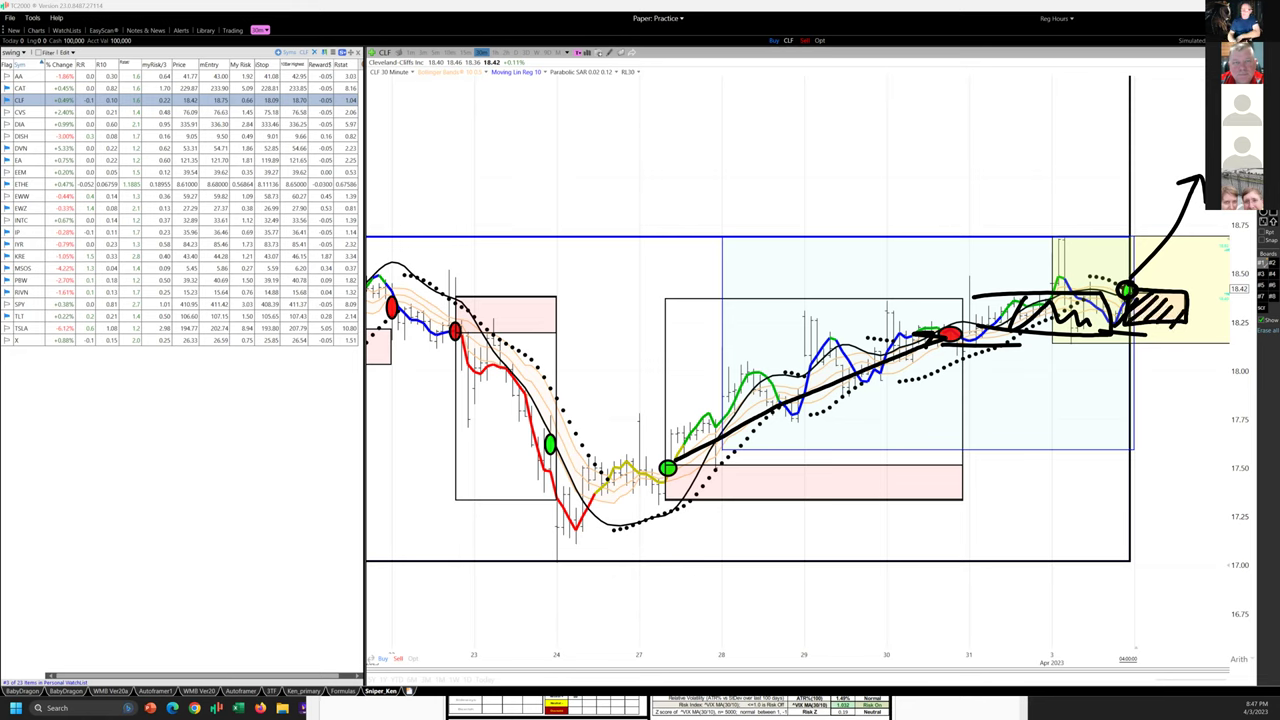
- Mark CLF's recent high with a line and circle, and add further trend lines with downward and upward breakout arrows
{"action": "left_click_drag", "start_coordinate": [1032, 238], "coordinate": [1174, 232]}
{"action": "mouse_move", "coordinate": [1072, 232]}
{"action": "left_mouse_down"}
{"action": "mouse_move", "coordinate": [1050, 232]}
{"action": "mouse_move", "coordinate": [1076, 230]}
{"action": "left_mouse_up"}
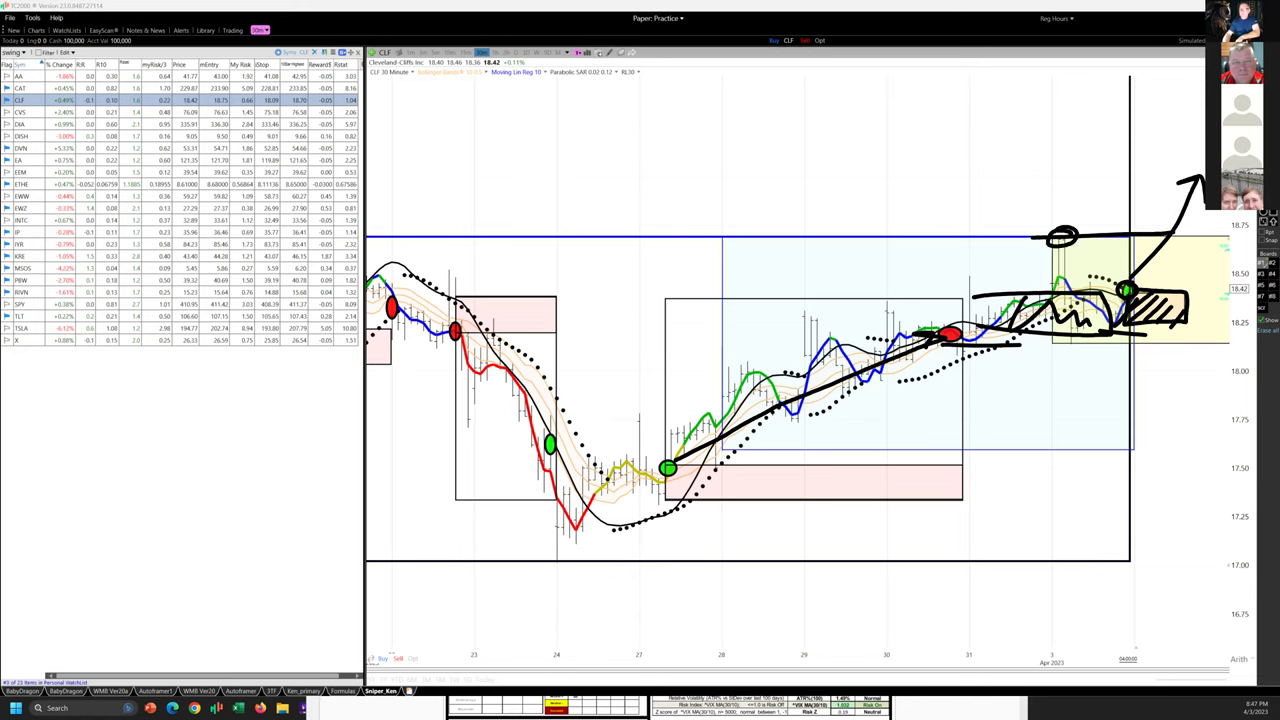
{"action": "left_click_drag", "start_coordinate": [1118, 334], "coordinate": [1130, 452]}
{"action": "mouse_move", "coordinate": [1114, 430]}
{"action": "left_mouse_down"}
{"action": "mouse_move", "coordinate": [1130, 452]}
{"action": "mouse_move", "coordinate": [1148, 428]}
{"action": "mouse_move", "coordinate": [1114, 429]}
{"action": "mouse_move", "coordinate": [1156, 436]}
{"action": "left_mouse_up"}
{"action": "left_click_drag", "start_coordinate": [668, 432], "coordinate": [1086, 308]}
{"action": "left_click_drag", "start_coordinate": [806, 400], "coordinate": [1032, 314]}
{"action": "left_click_drag", "start_coordinate": [1140, 292], "coordinate": [1232, 212]}
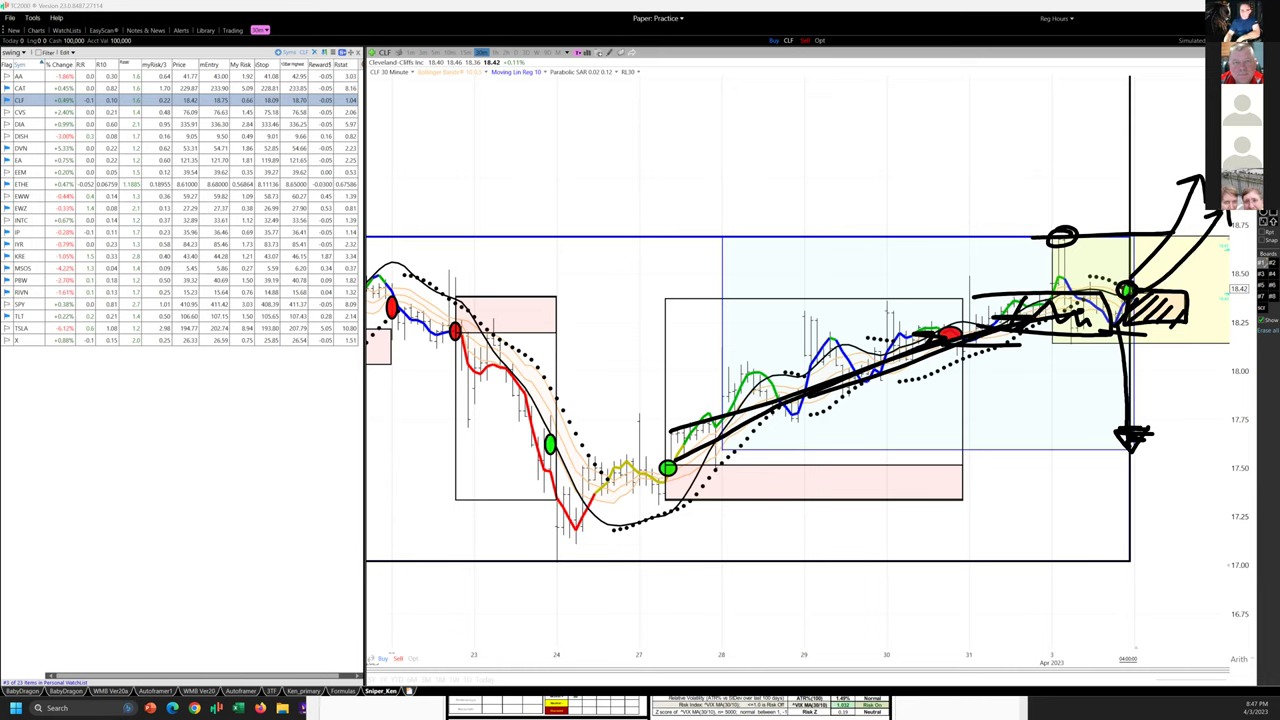
- Thicken CLF's trend line, reinforce the range's support with more breakout arrows both ways, and clear the annotations
{"action": "mouse_move", "coordinate": [690, 432]}
{"action": "left_mouse_down"}
{"action": "mouse_move", "coordinate": [1002, 332]}
{"action": "mouse_move", "coordinate": [686, 432]}
{"action": "left_mouse_up"}
{"action": "mouse_move", "coordinate": [1100, 338]}
{"action": "left_mouse_down"}
{"action": "mouse_move", "coordinate": [1074, 436]}
{"action": "mouse_move", "coordinate": [1098, 410]}
{"action": "left_mouse_up"}
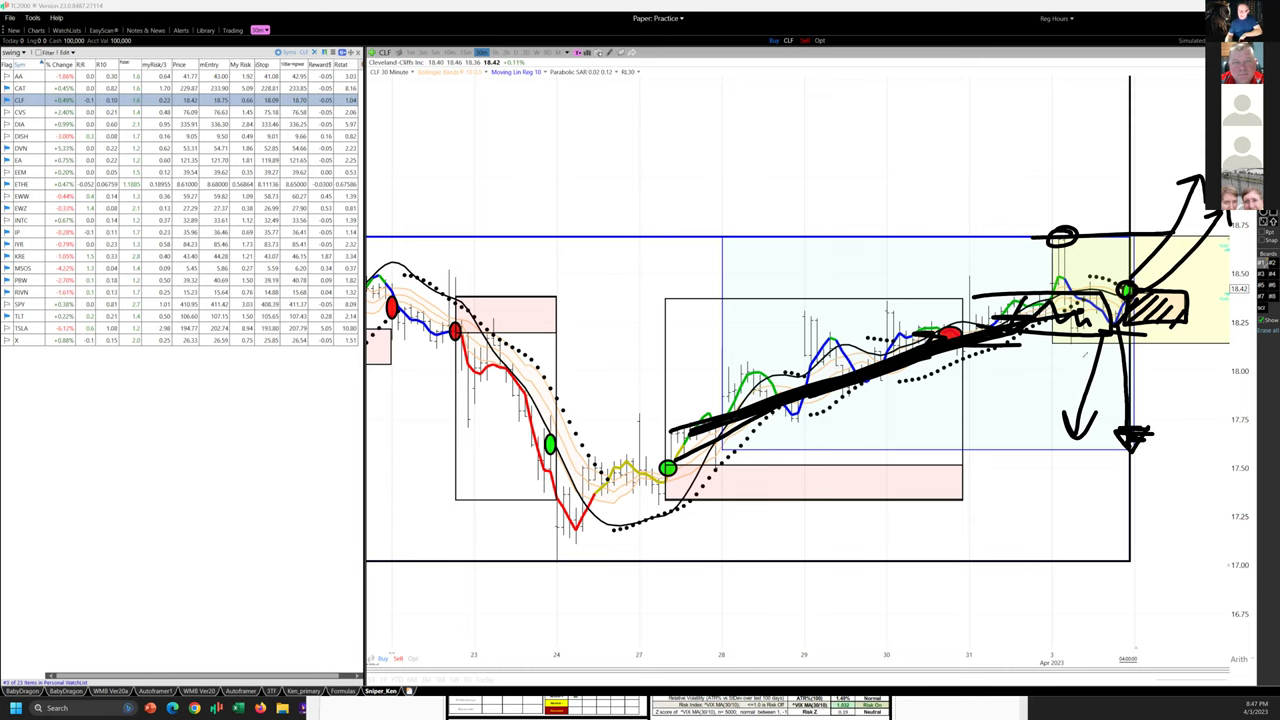
{"action": "mouse_move", "coordinate": [1164, 332]}
{"action": "left_mouse_down"}
{"action": "mouse_move", "coordinate": [1040, 330]}
{"action": "mouse_move", "coordinate": [1215, 337]}
{"action": "left_mouse_up"}
{"action": "mouse_move", "coordinate": [1145, 282]}
{"action": "left_mouse_down"}
{"action": "mouse_move", "coordinate": [1204, 224]}
{"action": "mouse_move", "coordinate": [1200, 202]}
{"action": "left_mouse_up"}
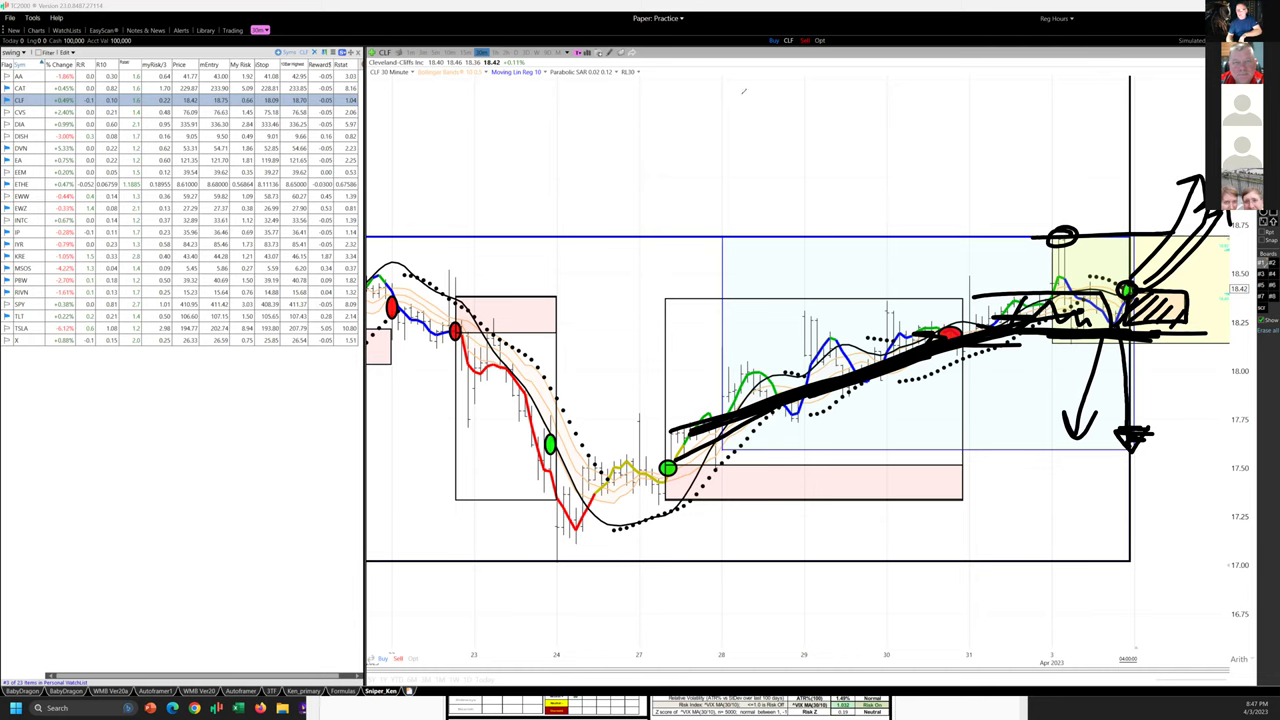
{"action": "key", "text": "e"}
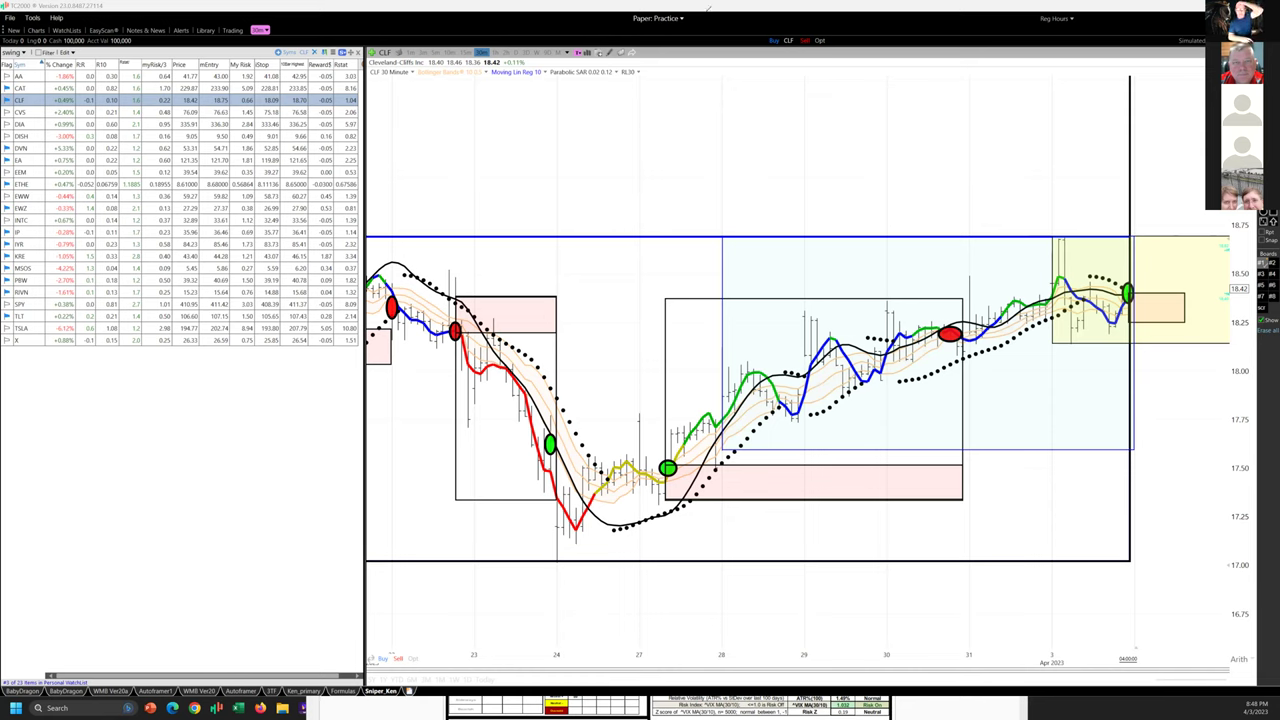
- Open the CVS chart, circle the March 30-31 trade box and draw upward arrows along the April 3 jump
{"action": "left_click", "coordinate": [30, 113]}
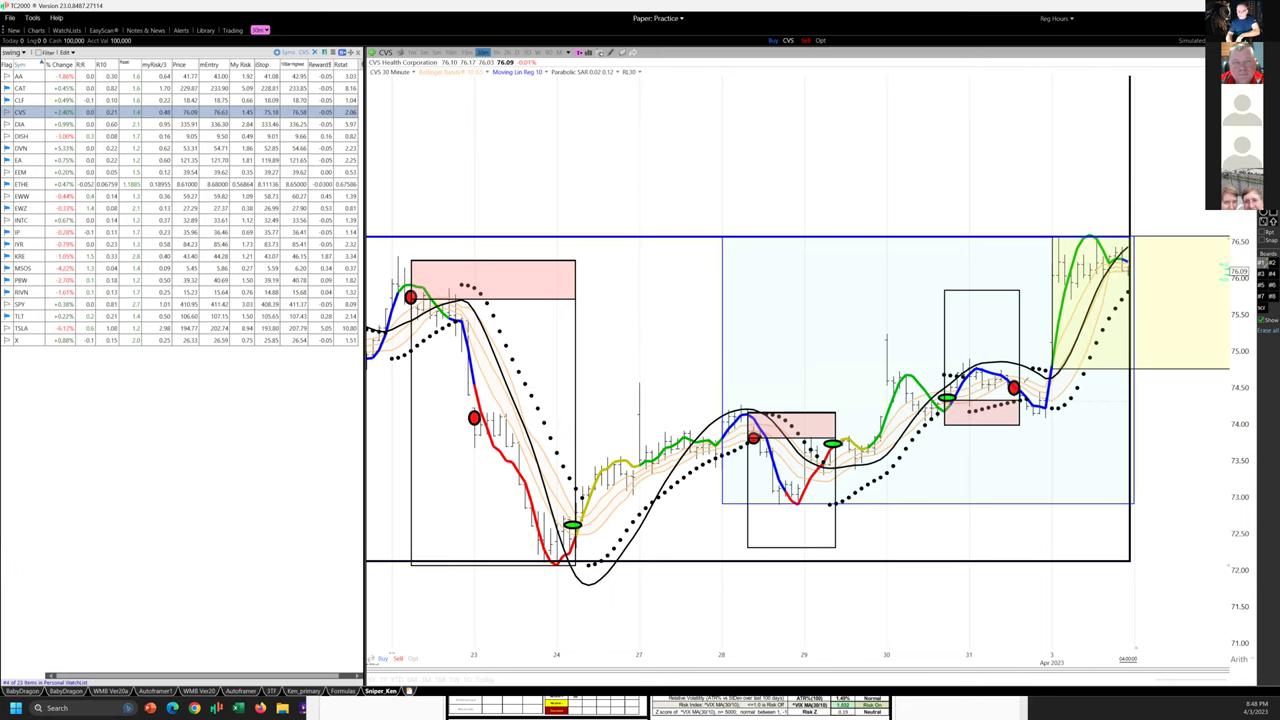
{"action": "mouse_move", "coordinate": [1024, 384]}
{"action": "left_mouse_down"}
{"action": "mouse_move", "coordinate": [930, 376]}
{"action": "mouse_move", "coordinate": [925, 420]}
{"action": "mouse_move", "coordinate": [1005, 432]}
{"action": "mouse_move", "coordinate": [1032, 386]}
{"action": "mouse_move", "coordinate": [935, 388]}
{"action": "left_mouse_up"}
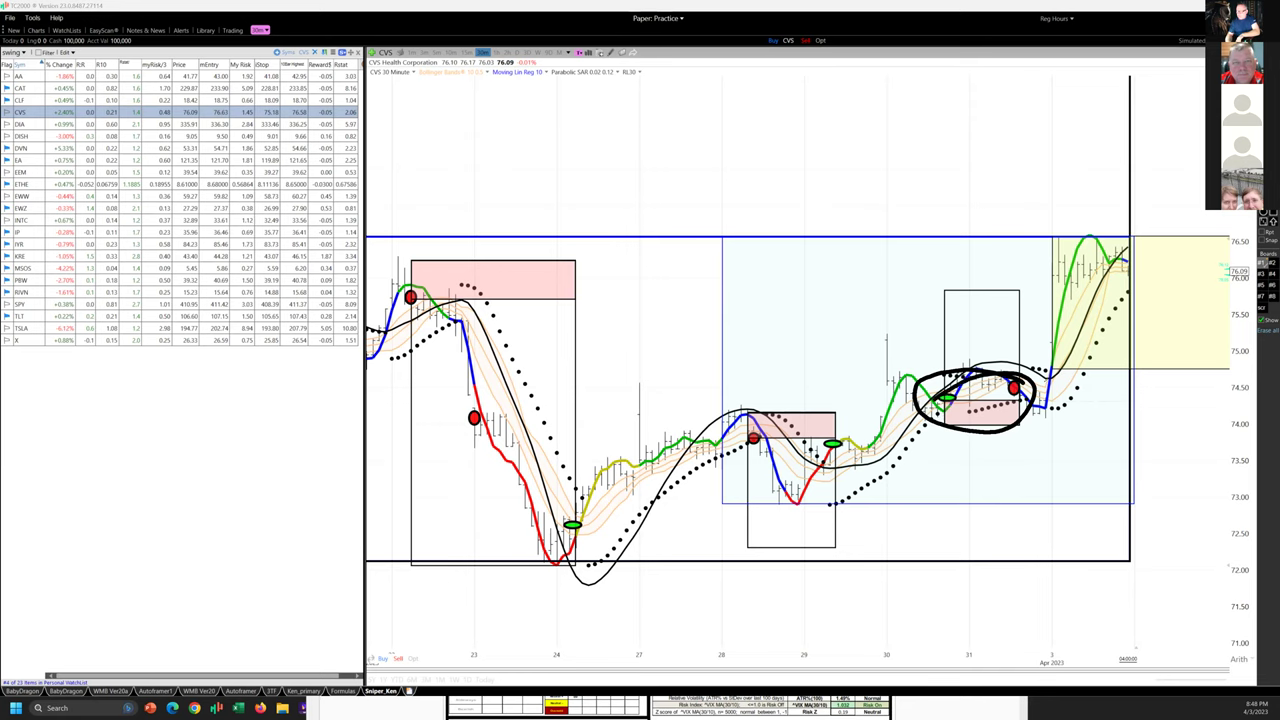
{"action": "mouse_move", "coordinate": [1045, 402]}
{"action": "left_mouse_down"}
{"action": "mouse_move", "coordinate": [1058, 357]}
{"action": "mouse_move", "coordinate": [1046, 244]}
{"action": "mouse_move", "coordinate": [1058, 257]}
{"action": "left_mouse_up"}
{"action": "mouse_move", "coordinate": [1000, 402]}
{"action": "left_mouse_down"}
{"action": "mouse_move", "coordinate": [1022, 410]}
{"action": "mouse_move", "coordinate": [975, 399]}
{"action": "mouse_move", "coordinate": [930, 414]}
{"action": "left_mouse_up"}
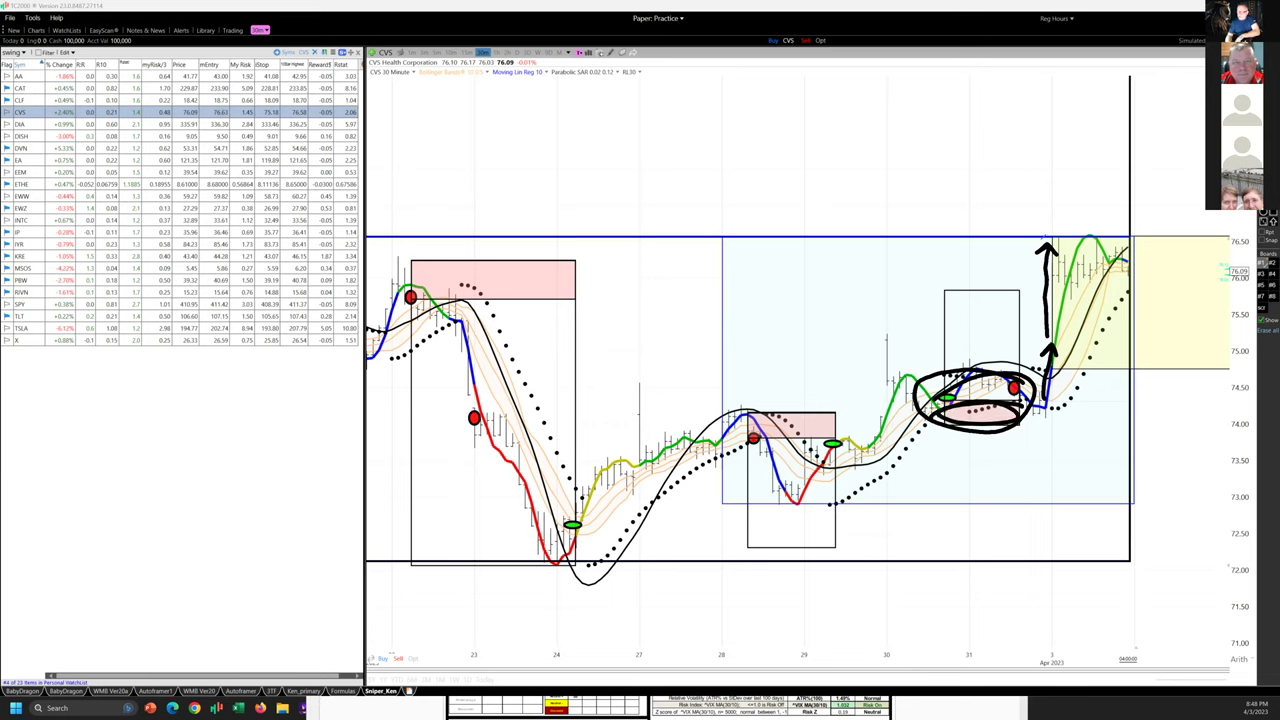
- Box and hatch CVS's range below the April 3 high, and trace the rising Parabolic SAR dots beneath it
{"action": "left_click_drag", "start_coordinate": [1028, 240], "coordinate": [1152, 236]}
{"action": "mouse_move", "coordinate": [1048, 281]}
{"action": "left_mouse_down"}
{"action": "mouse_move", "coordinate": [1162, 283]}
{"action": "mouse_move", "coordinate": [1078, 242]}
{"action": "mouse_move", "coordinate": [1122, 254]}
{"action": "mouse_move", "coordinate": [1146, 286]}
{"action": "mouse_move", "coordinate": [1157, 244]}
{"action": "mouse_move", "coordinate": [1088, 232]}
{"action": "left_mouse_up"}
{"action": "left_click_drag", "start_coordinate": [1046, 412], "coordinate": [1142, 294]}
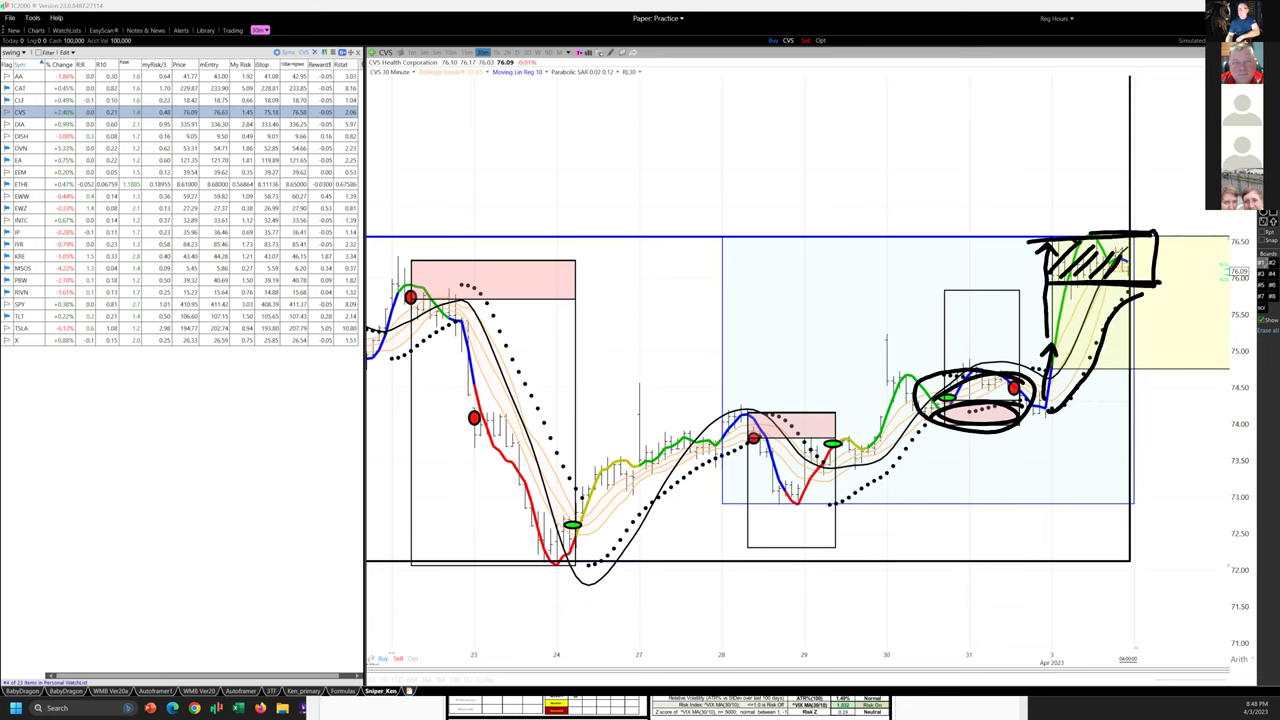
- Draw a black and a green upward breakout arrow from CVS's hatched range, with a green line along its upper edge
{"action": "left_click_drag", "start_coordinate": [1120, 246], "coordinate": [1194, 158]}
{"action": "mouse_move", "coordinate": [1176, 162]}
{"action": "left_mouse_down"}
{"action": "mouse_move", "coordinate": [1194, 157]}
{"action": "mouse_move", "coordinate": [1190, 176]}
{"action": "left_mouse_up"}
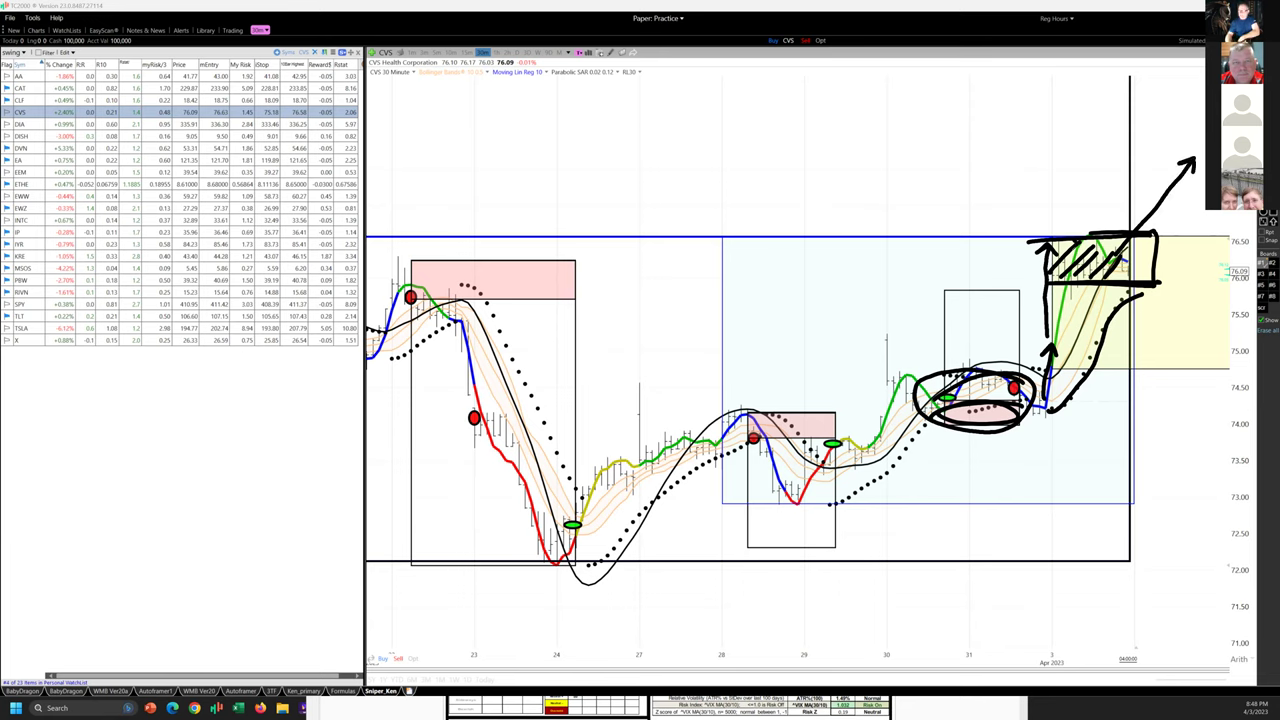
{"action": "mouse_move", "coordinate": [1046, 242]}
{"action": "left_mouse_down"}
{"action": "mouse_move", "coordinate": [1186, 244]}
{"action": "mouse_move", "coordinate": [1032, 240]}
{"action": "mouse_move", "coordinate": [1200, 242]}
{"action": "mouse_move", "coordinate": [1126, 174]}
{"action": "mouse_move", "coordinate": [1150, 132]}
{"action": "left_mouse_up"}
{"action": "left_click_drag", "start_coordinate": [1107, 162], "coordinate": [1146, 168]}
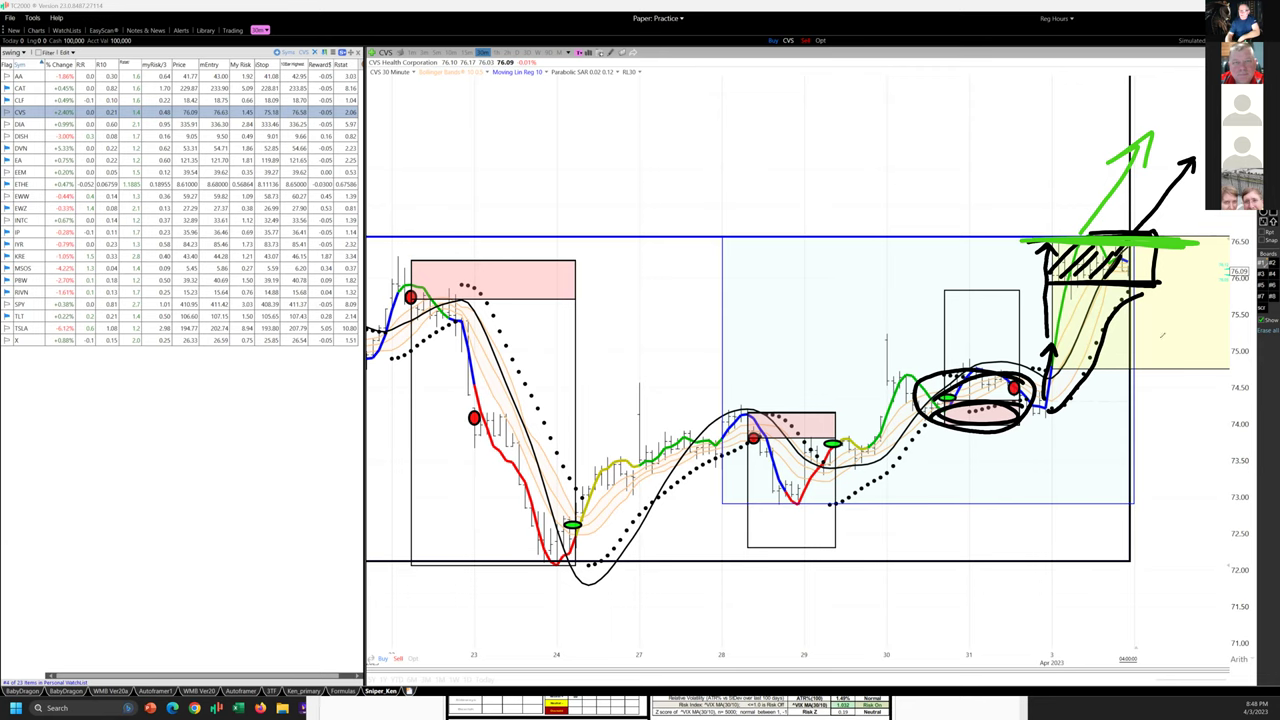
- Draw red downward arrows from CVS's hatched range to red target lines near 74.40 and 73.10
{"action": "mouse_move", "coordinate": [1056, 285]}
{"action": "left_mouse_down"}
{"action": "mouse_move", "coordinate": [1176, 272]}
{"action": "mouse_move", "coordinate": [1188, 322]}
{"action": "mouse_move", "coordinate": [1155, 328]}
{"action": "mouse_move", "coordinate": [1155, 404]}
{"action": "left_mouse_up"}
{"action": "left_click_drag", "start_coordinate": [1147, 390], "coordinate": [1155, 404]}
{"action": "left_click_drag", "start_coordinate": [932, 397], "coordinate": [1240, 398]}
{"action": "left_click_drag", "start_coordinate": [804, 488], "coordinate": [1218, 487]}
{"action": "left_click_drag", "start_coordinate": [1106, 410], "coordinate": [1106, 494]}
{"action": "left_click_drag", "start_coordinate": [1120, 426], "coordinate": [1120, 492]}
{"action": "mouse_move", "coordinate": [1074, 468]}
{"action": "left_mouse_down"}
{"action": "mouse_move", "coordinate": [1095, 490]}
{"action": "mouse_move", "coordinate": [1128, 466]}
{"action": "left_mouse_up"}
- Add a red line from CVS's March 24 low with a circled downward arrow at its far end, and clear the annotations
{"action": "mouse_move", "coordinate": [594, 565]}
{"action": "left_mouse_down"}
{"action": "mouse_move", "coordinate": [1022, 592]}
{"action": "mouse_move", "coordinate": [1236, 589]}
{"action": "left_mouse_up"}
{"action": "mouse_move", "coordinate": [1126, 563]}
{"action": "left_mouse_down"}
{"action": "mouse_move", "coordinate": [1162, 561]}
{"action": "mouse_move", "coordinate": [1112, 562]}
{"action": "mouse_move", "coordinate": [1145, 650]}
{"action": "left_mouse_up"}
{"action": "left_click_drag", "start_coordinate": [1130, 622], "coordinate": [1165, 628]}
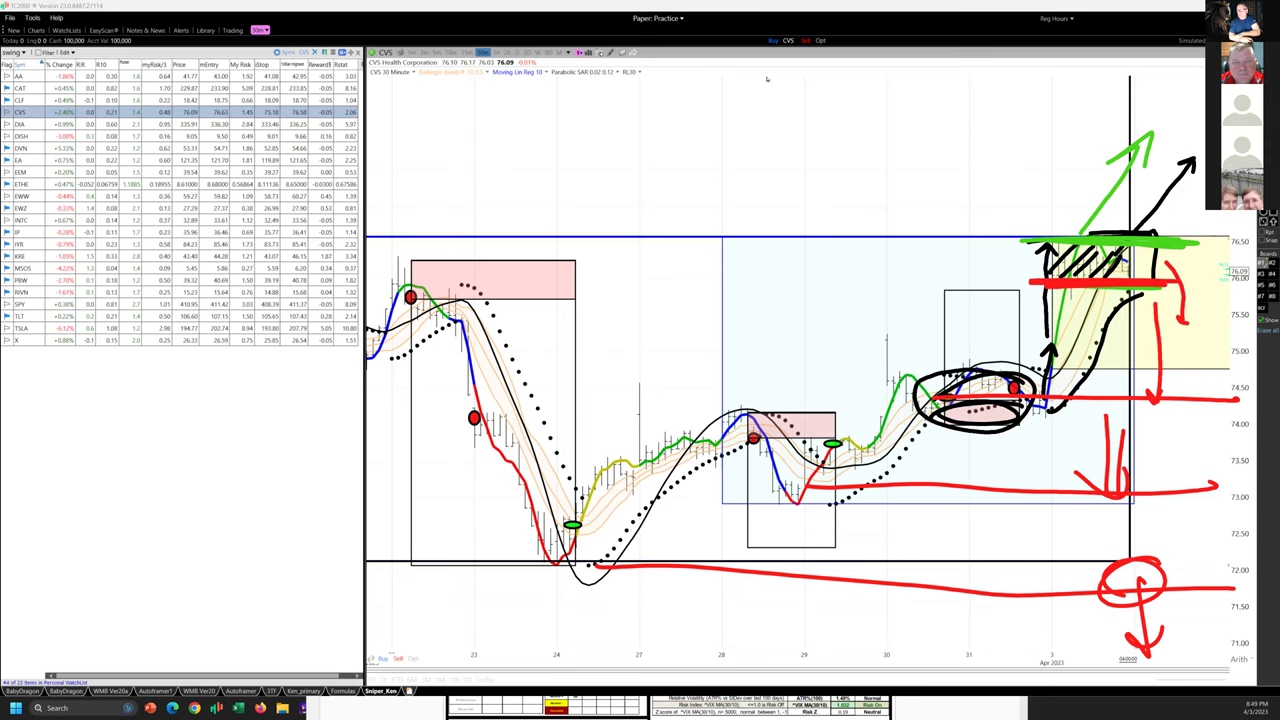
{"action": "key", "text": "e"}
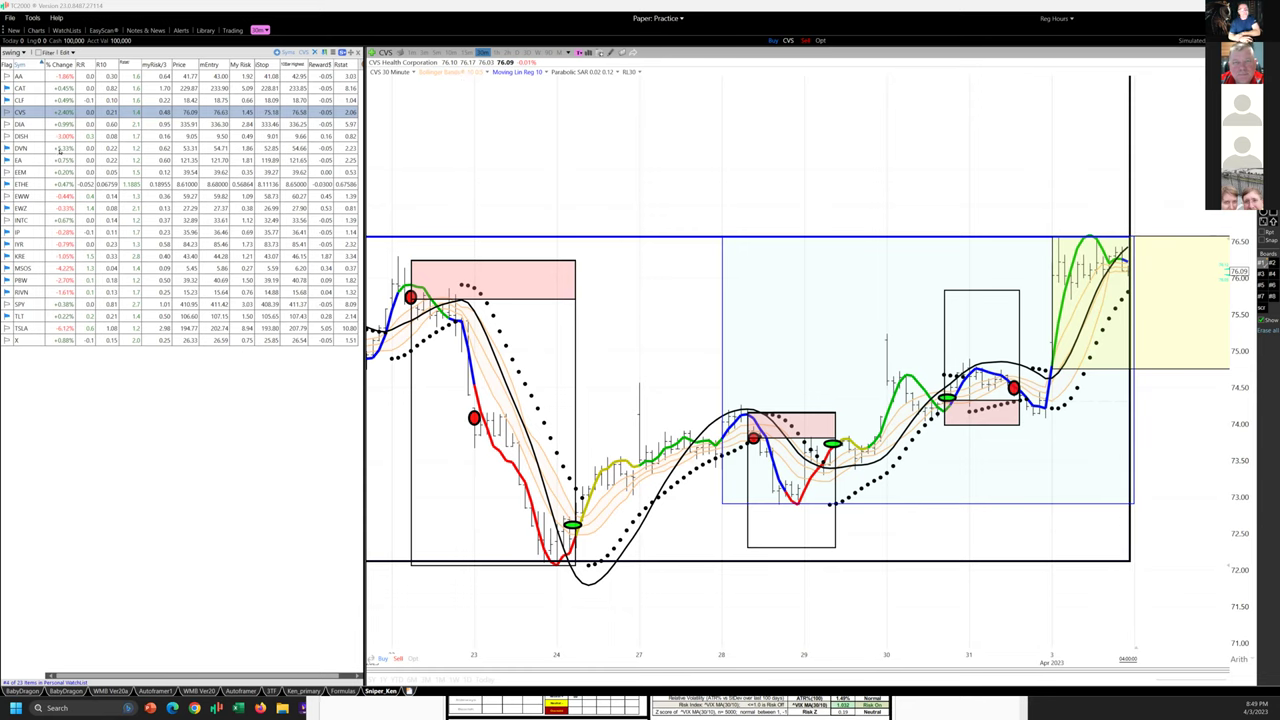
- Pass DIA to the DISH chart and trace its decline and rises in blue, underlining the successive higher lows with arrows between them
{"action": "key", "text": "Down"}
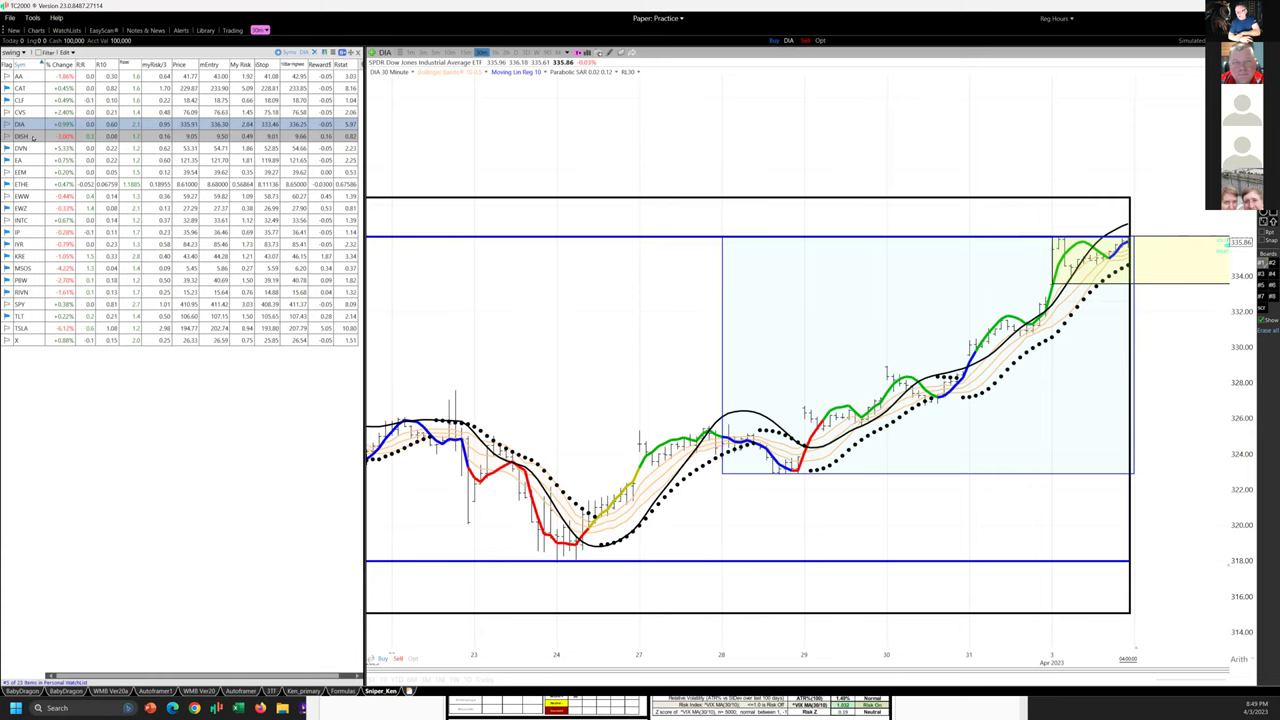
{"action": "left_click", "coordinate": [30, 136]}
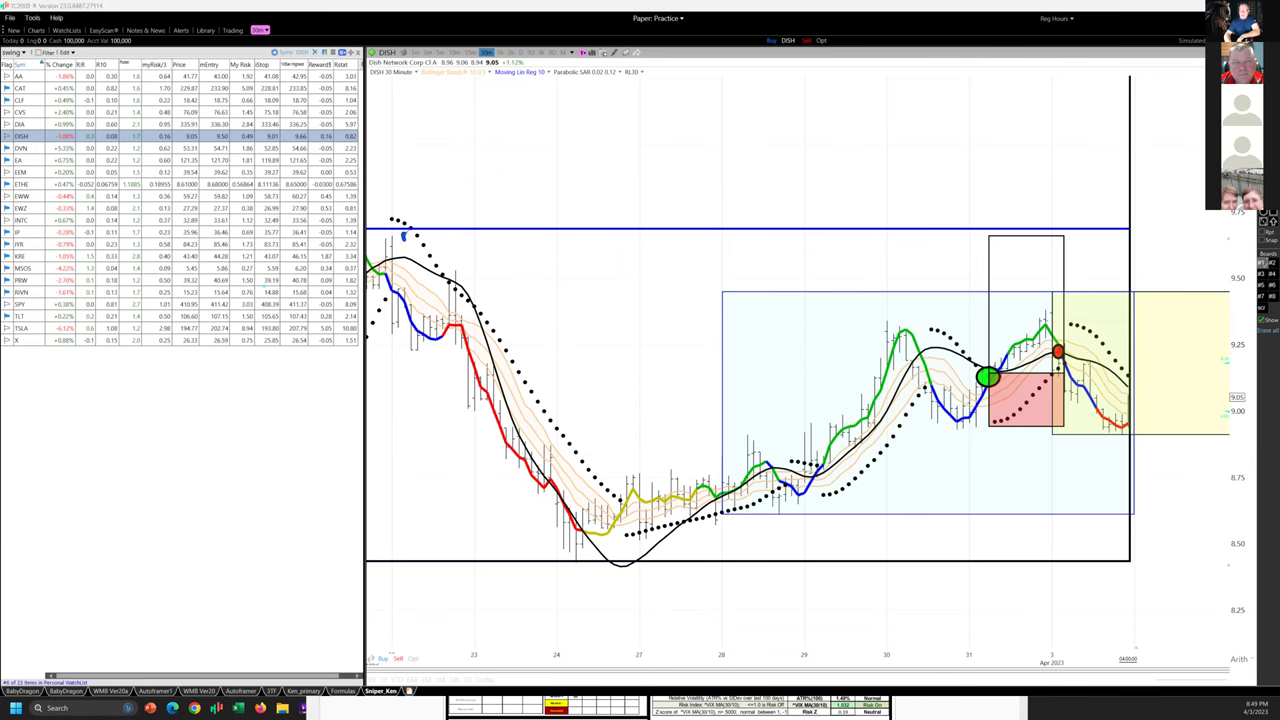
{"action": "mouse_move", "coordinate": [403, 235]}
{"action": "left_mouse_down"}
{"action": "mouse_move", "coordinate": [590, 470]}
{"action": "mouse_move", "coordinate": [776, 467]}
{"action": "mouse_move", "coordinate": [898, 333]}
{"action": "mouse_move", "coordinate": [958, 422]}
{"action": "mouse_move", "coordinate": [980, 395]}
{"action": "left_mouse_up"}
{"action": "mouse_move", "coordinate": [934, 436]}
{"action": "left_mouse_down"}
{"action": "mouse_move", "coordinate": [978, 435]}
{"action": "mouse_move", "coordinate": [936, 432]}
{"action": "left_mouse_up"}
{"action": "left_click_drag", "start_coordinate": [808, 496], "coordinate": [868, 498]}
{"action": "mouse_move", "coordinate": [632, 540]}
{"action": "left_mouse_down"}
{"action": "mouse_move", "coordinate": [828, 522]}
{"action": "mouse_move", "coordinate": [968, 448]}
{"action": "mouse_move", "coordinate": [969, 459]}
{"action": "left_mouse_up"}
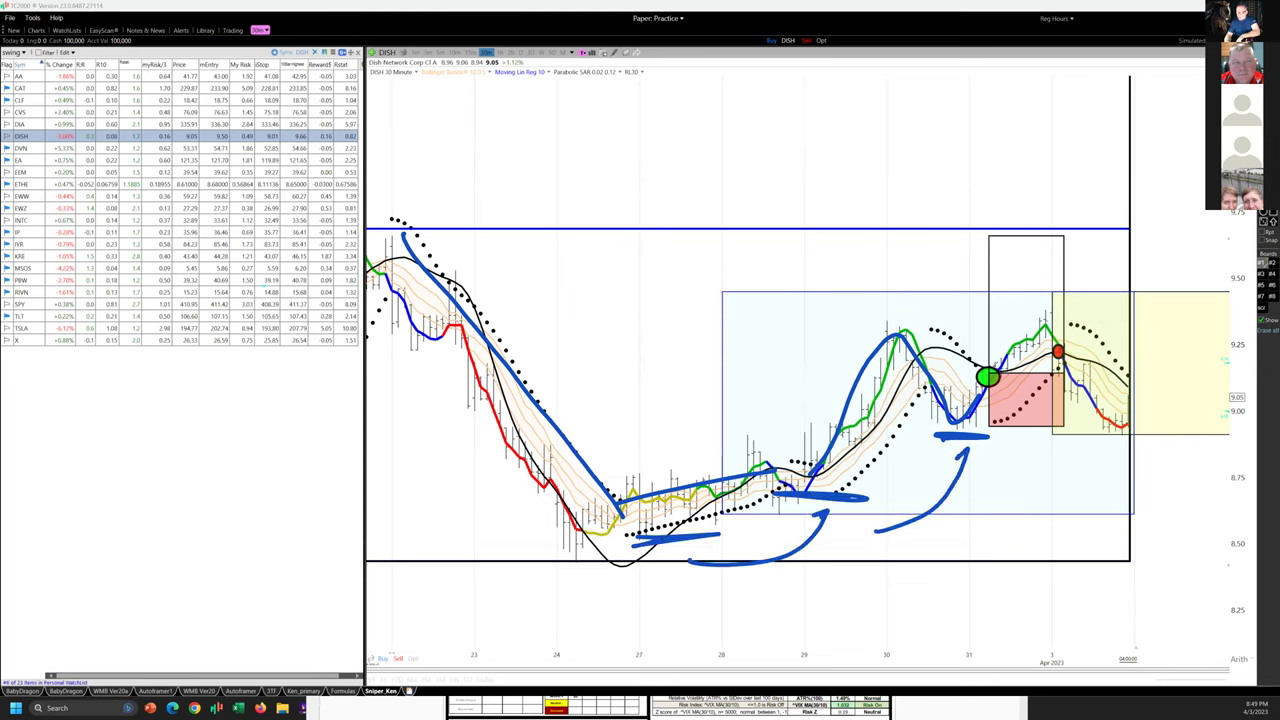
- Draw a blue upward arrow from DISH's March 31 green marker, sketch the pullback at the red marker, and clear the annotations
{"action": "mouse_move", "coordinate": [998, 364]}
{"action": "left_mouse_down"}
{"action": "mouse_move", "coordinate": [975, 388]}
{"action": "mouse_move", "coordinate": [1055, 316]}
{"action": "mouse_move", "coordinate": [1056, 334]}
{"action": "mouse_move", "coordinate": [1074, 332]}
{"action": "mouse_move", "coordinate": [1086, 263]}
{"action": "mouse_move", "coordinate": [1140, 168]}
{"action": "mouse_move", "coordinate": [1172, 195]}
{"action": "left_mouse_up"}
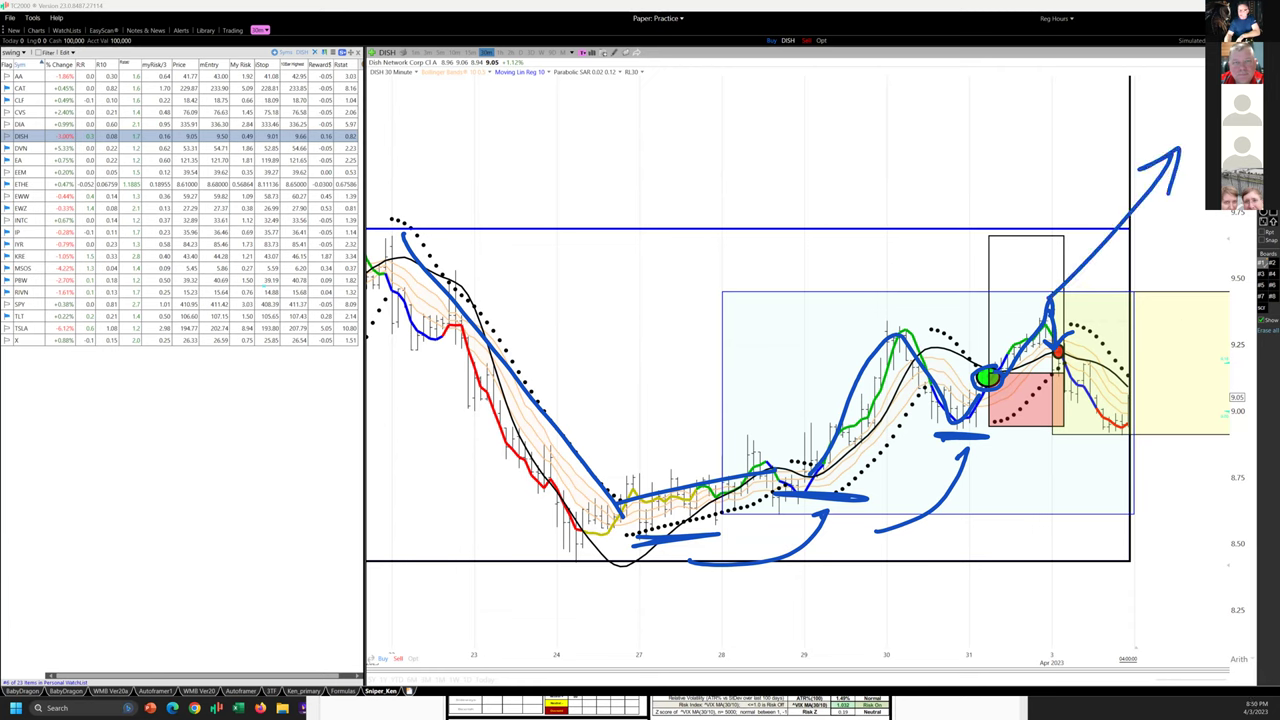
{"action": "mouse_move", "coordinate": [1060, 350]}
{"action": "left_mouse_down"}
{"action": "mouse_move", "coordinate": [1054, 368]}
{"action": "mouse_move", "coordinate": [1074, 352]}
{"action": "mouse_move", "coordinate": [1195, 363]}
{"action": "left_mouse_up"}
{"action": "left_click_drag", "start_coordinate": [1066, 372], "coordinate": [1120, 426]}
{"action": "key", "text": "Escape"}
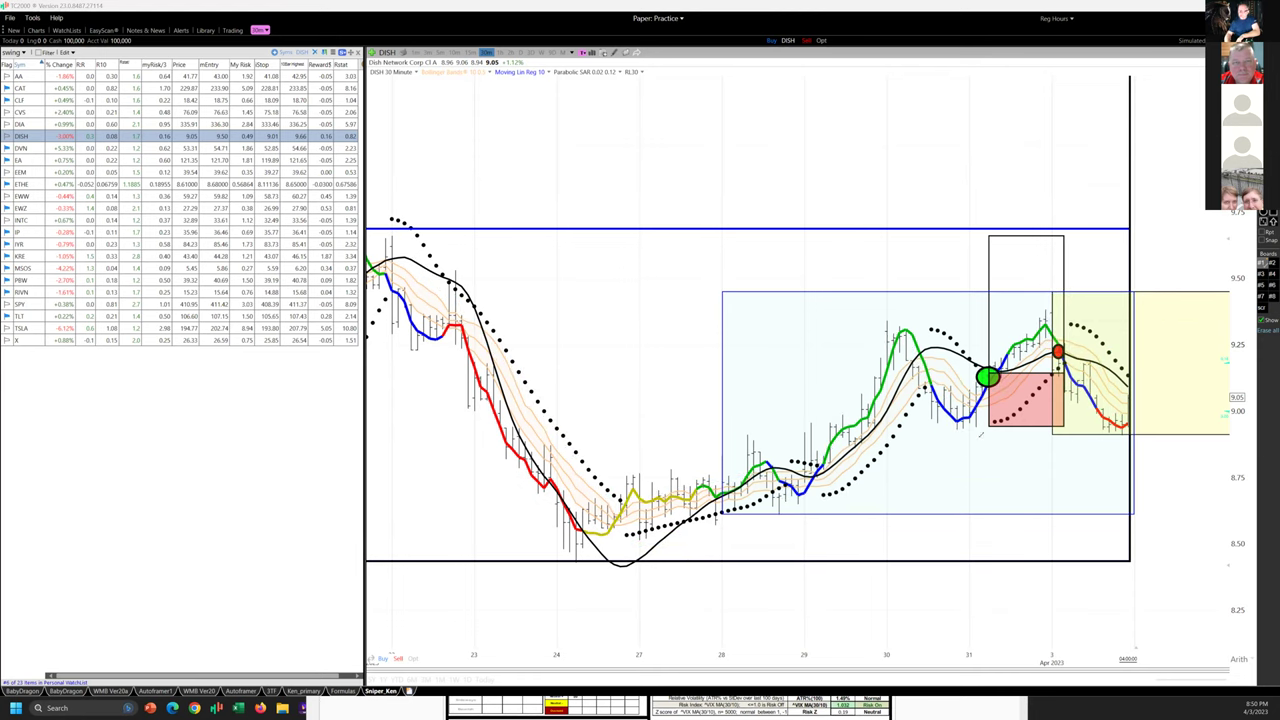
- Mark DISH's support in red near 8.92, then add black arrows for the breakdown and March decline and a line along the highs near 9.32
{"action": "mouse_move", "coordinate": [940, 429]}
{"action": "left_mouse_down"}
{"action": "mouse_move", "coordinate": [1222, 430]}
{"action": "mouse_move", "coordinate": [964, 433]}
{"action": "mouse_move", "coordinate": [1188, 442]}
{"action": "mouse_move", "coordinate": [1100, 438]}
{"action": "left_mouse_up"}
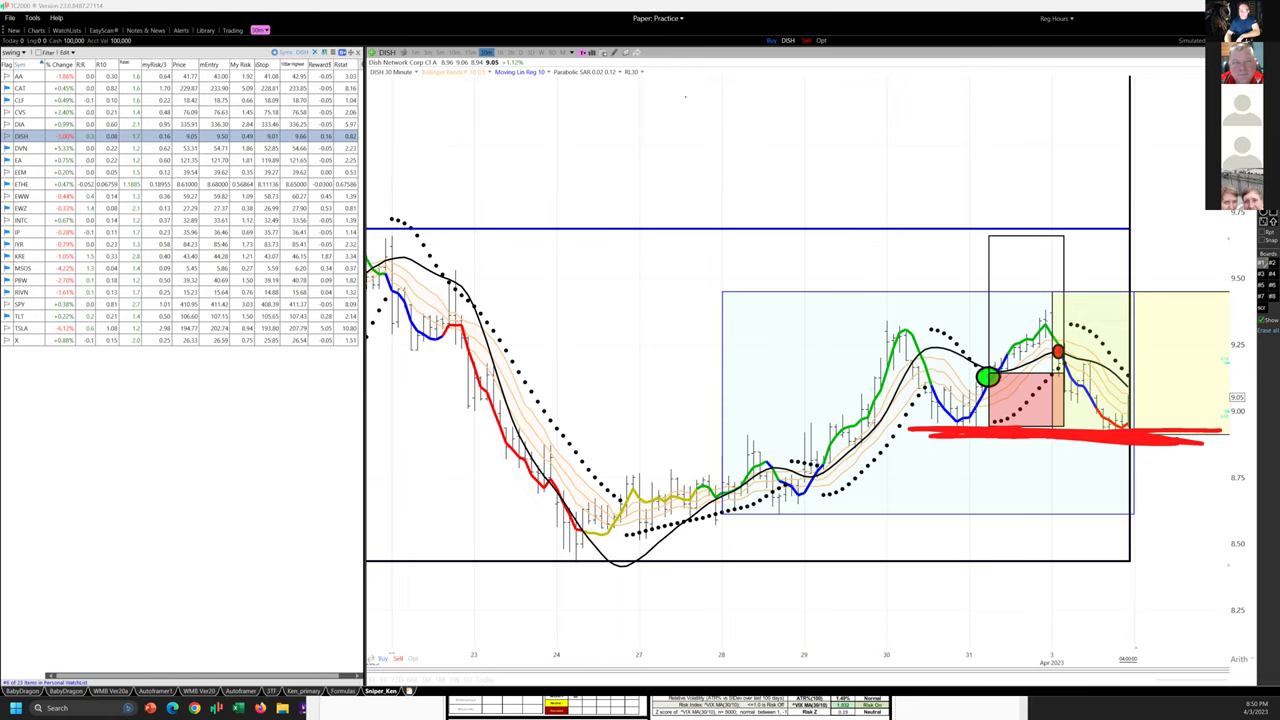
{"action": "mouse_move", "coordinate": [1128, 429]}
{"action": "left_mouse_down"}
{"action": "mouse_move", "coordinate": [1124, 558]}
{"action": "mouse_move", "coordinate": [1156, 518]}
{"action": "left_mouse_up"}
{"action": "mouse_move", "coordinate": [400, 216]}
{"action": "left_mouse_down"}
{"action": "mouse_move", "coordinate": [566, 392]}
{"action": "mouse_move", "coordinate": [643, 442]}
{"action": "mouse_move", "coordinate": [650, 505]}
{"action": "left_mouse_up"}
{"action": "mouse_move", "coordinate": [907, 321]}
{"action": "left_mouse_down"}
{"action": "mouse_move", "coordinate": [1105, 325]}
{"action": "mouse_move", "coordinate": [1104, 337]}
{"action": "left_mouse_up"}
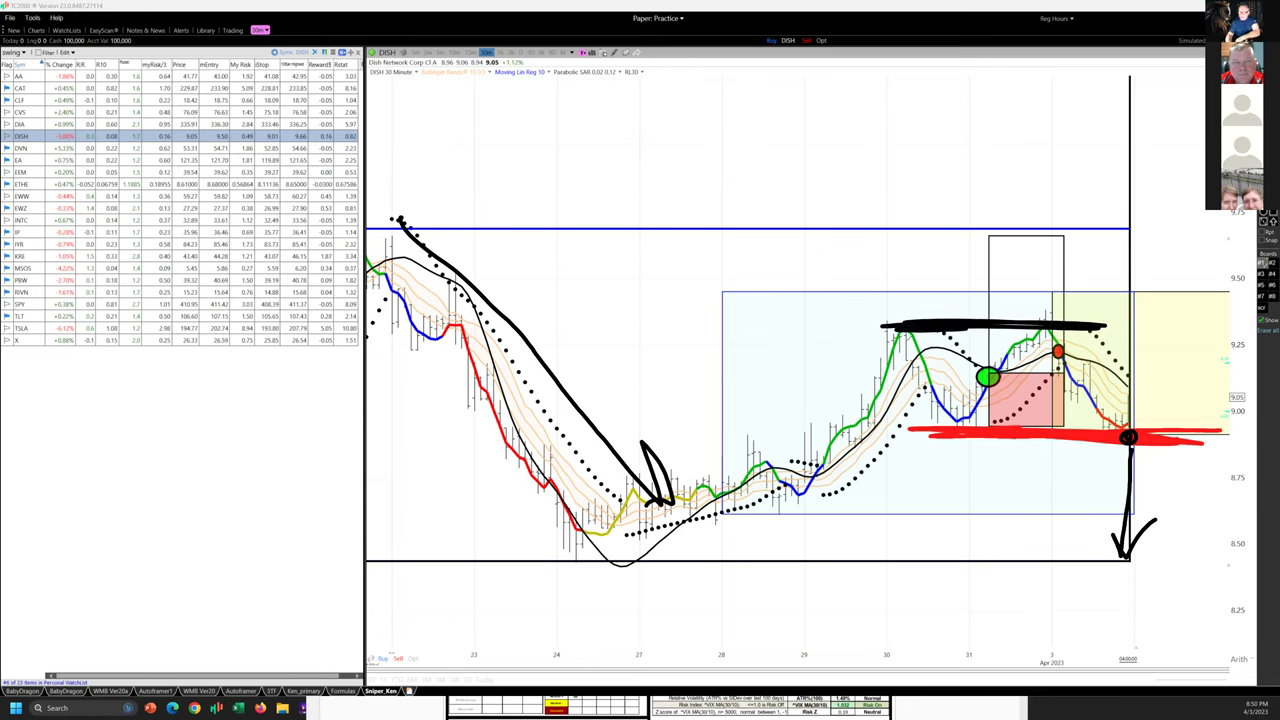
- Circle DISH's March 27–30 rise, stroke the two climbs into the highs, and extend the upper black line to the right
{"action": "mouse_move", "coordinate": [897, 336]}
{"action": "left_mouse_down"}
{"action": "mouse_move", "coordinate": [904, 422]}
{"action": "mouse_move", "coordinate": [758, 386]}
{"action": "left_mouse_up"}
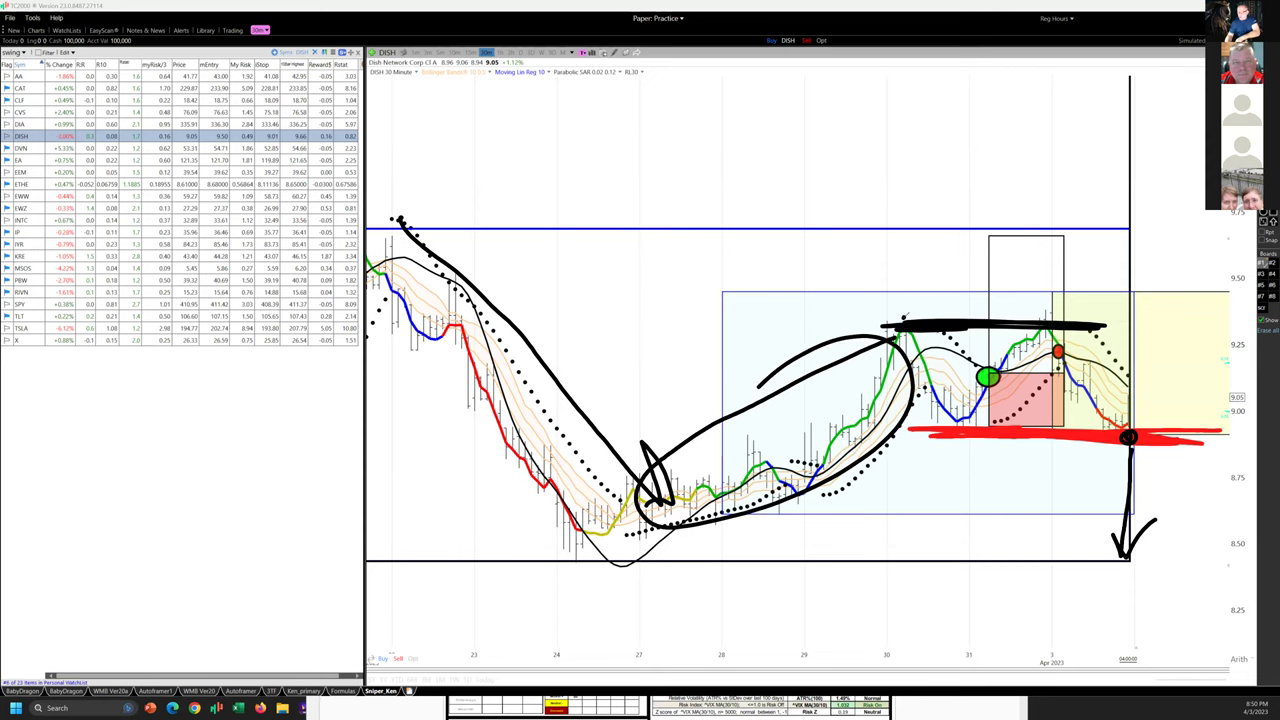
{"action": "mouse_move", "coordinate": [905, 331]}
{"action": "left_mouse_down"}
{"action": "mouse_move", "coordinate": [851, 418]}
{"action": "mouse_move", "coordinate": [902, 340]}
{"action": "left_mouse_up"}
{"action": "mouse_move", "coordinate": [998, 386]}
{"action": "left_mouse_down"}
{"action": "mouse_move", "coordinate": [1055, 330]}
{"action": "mouse_move", "coordinate": [1040, 338]}
{"action": "left_mouse_up"}
{"action": "mouse_move", "coordinate": [900, 322]}
{"action": "left_mouse_down"}
{"action": "mouse_move", "coordinate": [846, 362]}
{"action": "mouse_move", "coordinate": [1044, 326]}
{"action": "mouse_move", "coordinate": [1278, 334]}
{"action": "left_mouse_up"}
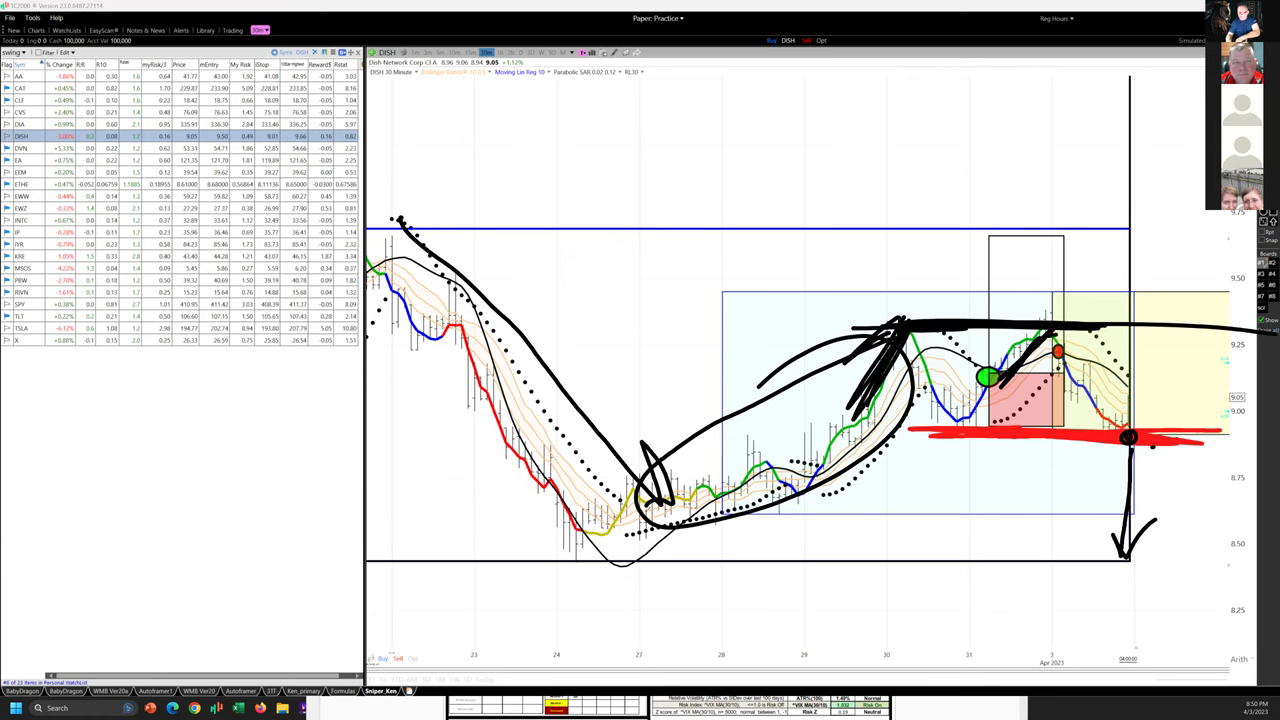
- Draw a black target line from DISH's March 27 low, circle the March 24 low, and add a double downward arrow beneath the target
{"action": "left_click_drag", "start_coordinate": [632, 527], "coordinate": [1164, 546]}
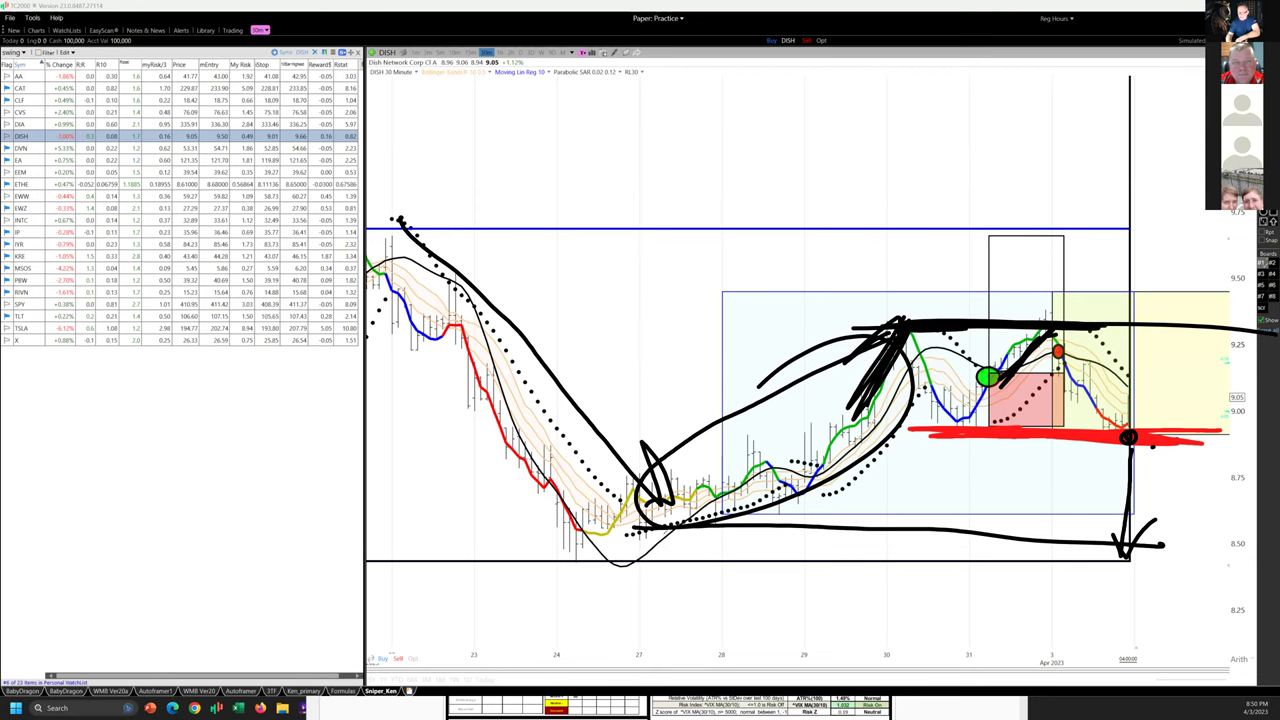
{"action": "mouse_move", "coordinate": [612, 527]}
{"action": "left_mouse_down"}
{"action": "mouse_move", "coordinate": [580, 545]}
{"action": "mouse_move", "coordinate": [626, 530]}
{"action": "left_mouse_up"}
{"action": "mouse_move", "coordinate": [1080, 556]}
{"action": "left_mouse_down"}
{"action": "mouse_move", "coordinate": [1066, 632]}
{"action": "mouse_move", "coordinate": [1088, 640]}
{"action": "left_mouse_up"}
{"action": "left_click_drag", "start_coordinate": [1050, 612], "coordinate": [1070, 662]}
{"action": "left_click_drag", "start_coordinate": [1106, 612], "coordinate": [1074, 658]}
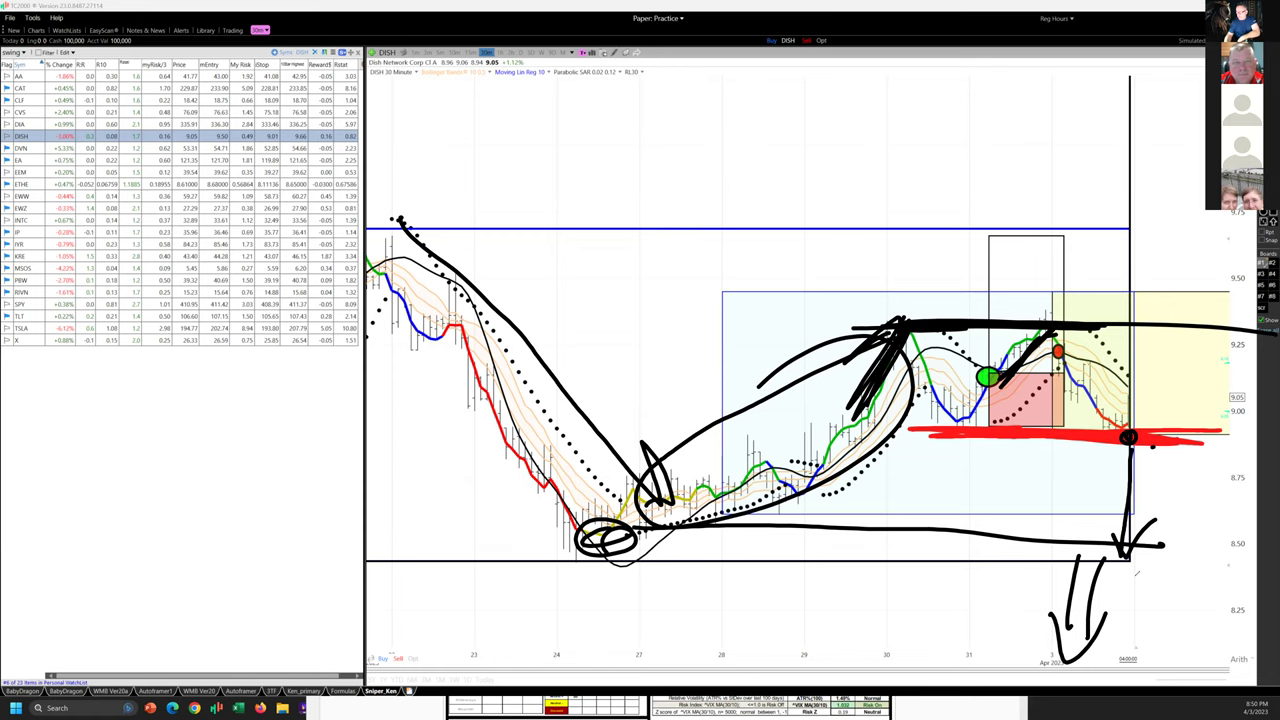
- Circle the breakdown point on DISH's red support line, draw stars beside it and the lower target, and clear the annotations
{"action": "mouse_move", "coordinate": [1118, 436]}
{"action": "left_mouse_down"}
{"action": "mouse_move", "coordinate": [1100, 446]}
{"action": "mouse_move", "coordinate": [1160, 452]}
{"action": "mouse_move", "coordinate": [1176, 420]}
{"action": "mouse_move", "coordinate": [1174, 454]}
{"action": "left_mouse_up"}
{"action": "left_click_drag", "start_coordinate": [1184, 454], "coordinate": [1212, 424]}
{"action": "left_click_drag", "start_coordinate": [1196, 430], "coordinate": [1222, 434]}
{"action": "mouse_move", "coordinate": [1162, 556]}
{"action": "left_mouse_down"}
{"action": "mouse_move", "coordinate": [1182, 522]}
{"action": "mouse_move", "coordinate": [1221, 519]}
{"action": "left_mouse_up"}
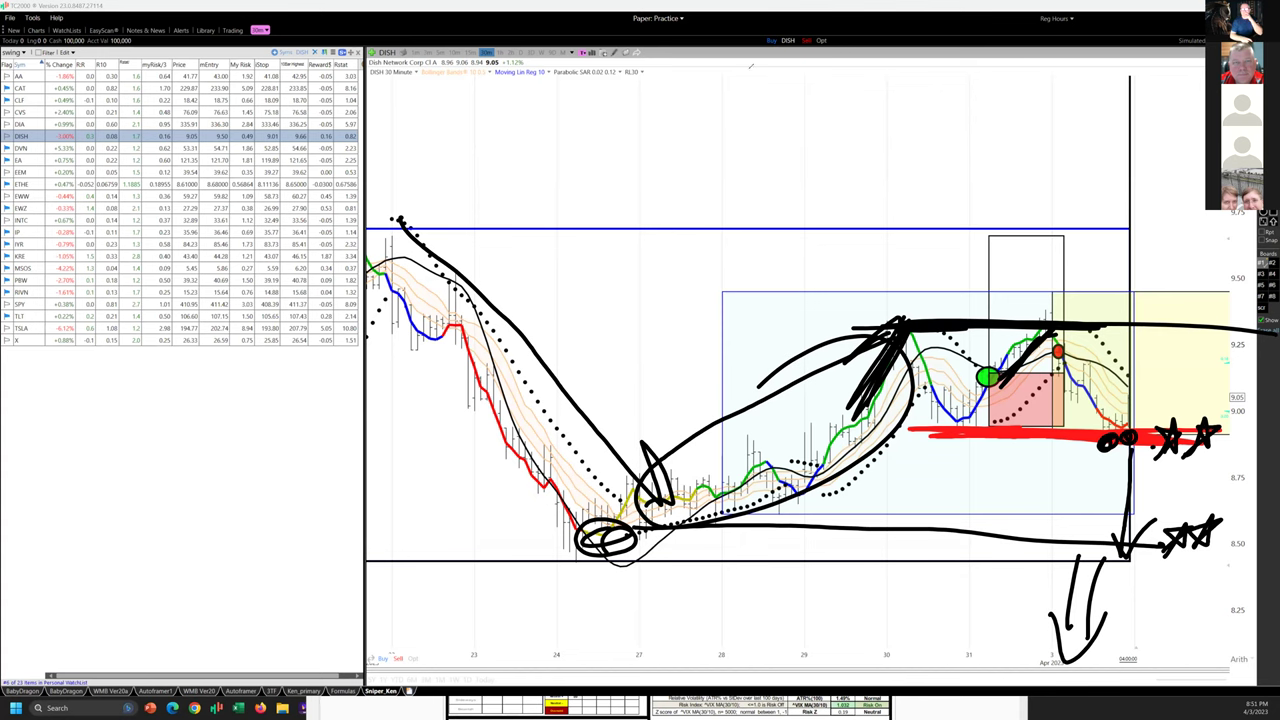
{"action": "key", "text": "Escape"}
- Open the DVN chart, circle its two rising legs, mark the April 3 gap, and hatch the range near 53.50 with a rightward arrow
{"action": "key", "text": "Down"}
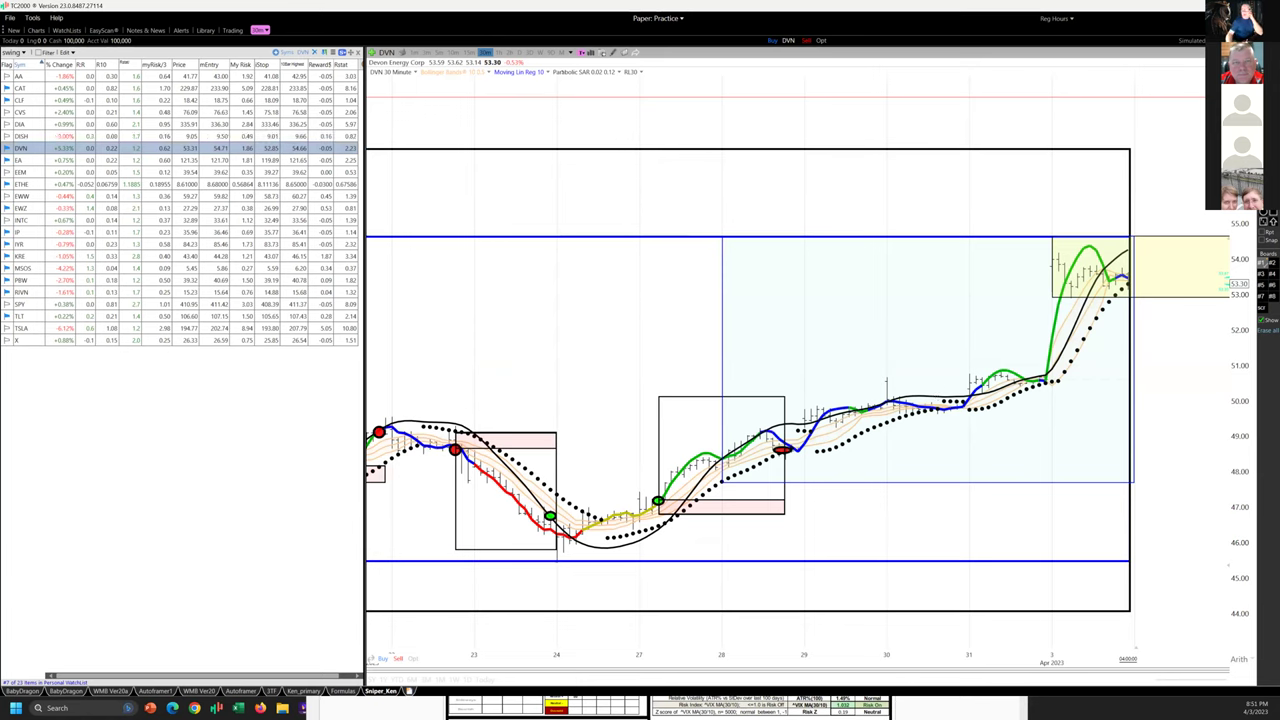
{"action": "mouse_move", "coordinate": [796, 434]}
{"action": "left_mouse_down"}
{"action": "mouse_move", "coordinate": [736, 430]}
{"action": "mouse_move", "coordinate": [642, 502]}
{"action": "mouse_move", "coordinate": [778, 474]}
{"action": "mouse_move", "coordinate": [806, 432]}
{"action": "mouse_move", "coordinate": [754, 458]}
{"action": "mouse_move", "coordinate": [990, 408]}
{"action": "mouse_move", "coordinate": [1040, 380]}
{"action": "mouse_move", "coordinate": [926, 370]}
{"action": "mouse_move", "coordinate": [946, 426]}
{"action": "mouse_move", "coordinate": [1008, 410]}
{"action": "left_mouse_up"}
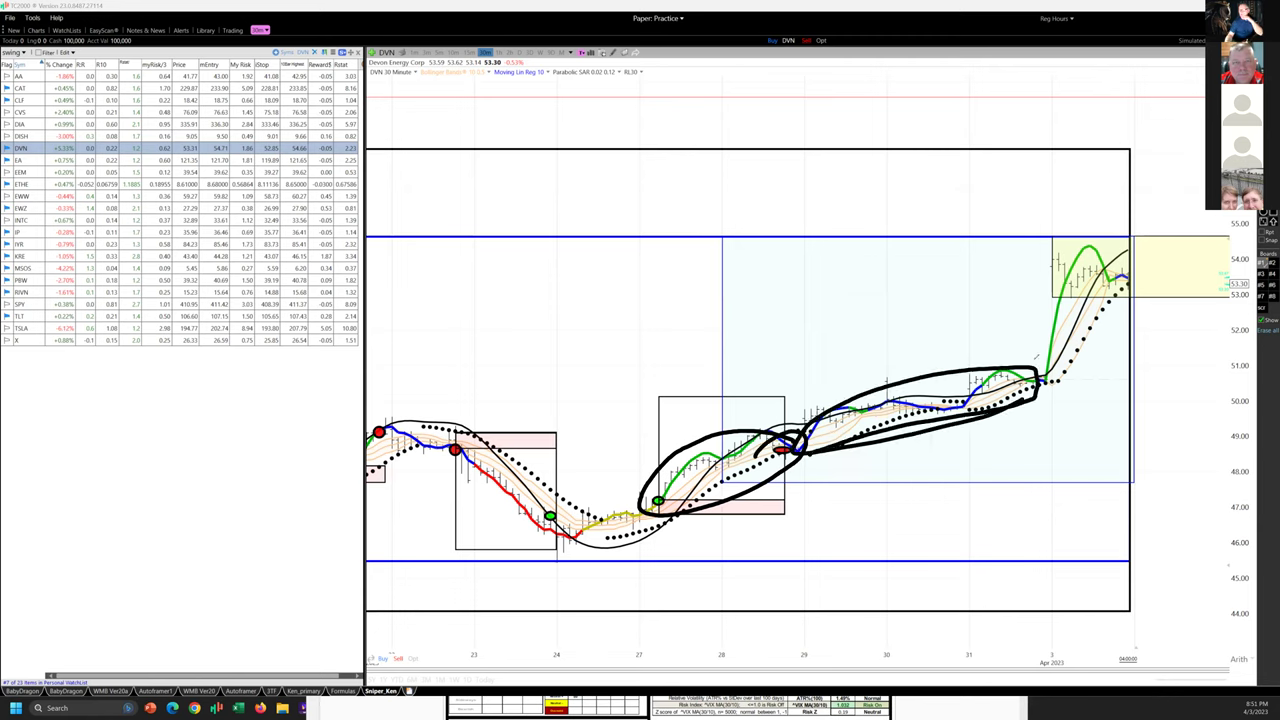
{"action": "left_click_drag", "start_coordinate": [1030, 258], "coordinate": [1035, 368]}
{"action": "mouse_move", "coordinate": [1018, 279]}
{"action": "left_mouse_down"}
{"action": "mouse_move", "coordinate": [1172, 270]}
{"action": "mouse_move", "coordinate": [1154, 284]}
{"action": "mouse_move", "coordinate": [957, 275]}
{"action": "mouse_move", "coordinate": [1004, 296]}
{"action": "mouse_move", "coordinate": [1134, 276]}
{"action": "left_mouse_up"}
{"action": "left_click_drag", "start_coordinate": [1054, 289], "coordinate": [1134, 283]}
{"action": "mouse_move", "coordinate": [1052, 259]}
{"action": "left_mouse_down"}
{"action": "mouse_move", "coordinate": [1134, 266]}
{"action": "mouse_move", "coordinate": [1116, 282]}
{"action": "mouse_move", "coordinate": [1126, 270]}
{"action": "mouse_move", "coordinate": [1246, 272]}
{"action": "left_mouse_up"}
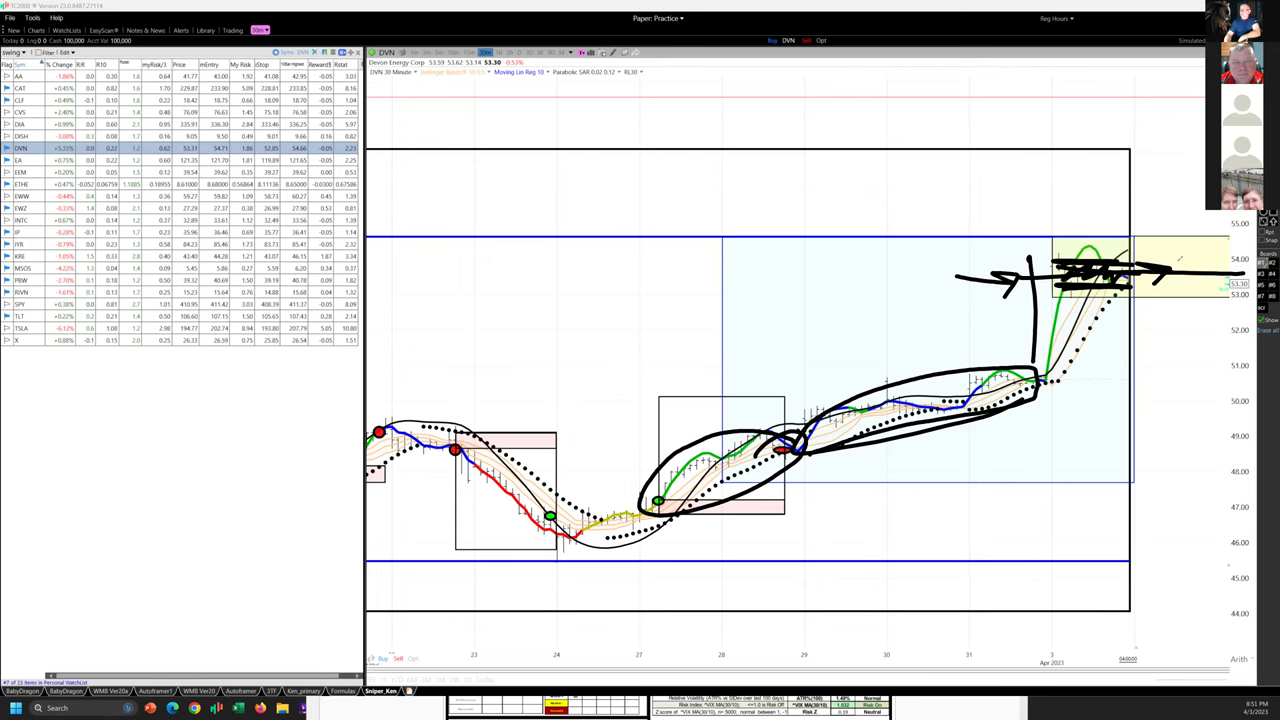
- Box the projected point right of DVN's range, bound the range with lines, and draw upward and downward breakout arrows from it
{"action": "mouse_move", "coordinate": [1178, 257]}
{"action": "left_mouse_down"}
{"action": "mouse_move", "coordinate": [1174, 288]}
{"action": "mouse_move", "coordinate": [1212, 287]}
{"action": "mouse_move", "coordinate": [1176, 254]}
{"action": "mouse_move", "coordinate": [1198, 280]}
{"action": "mouse_move", "coordinate": [1189, 182]}
{"action": "left_mouse_up"}
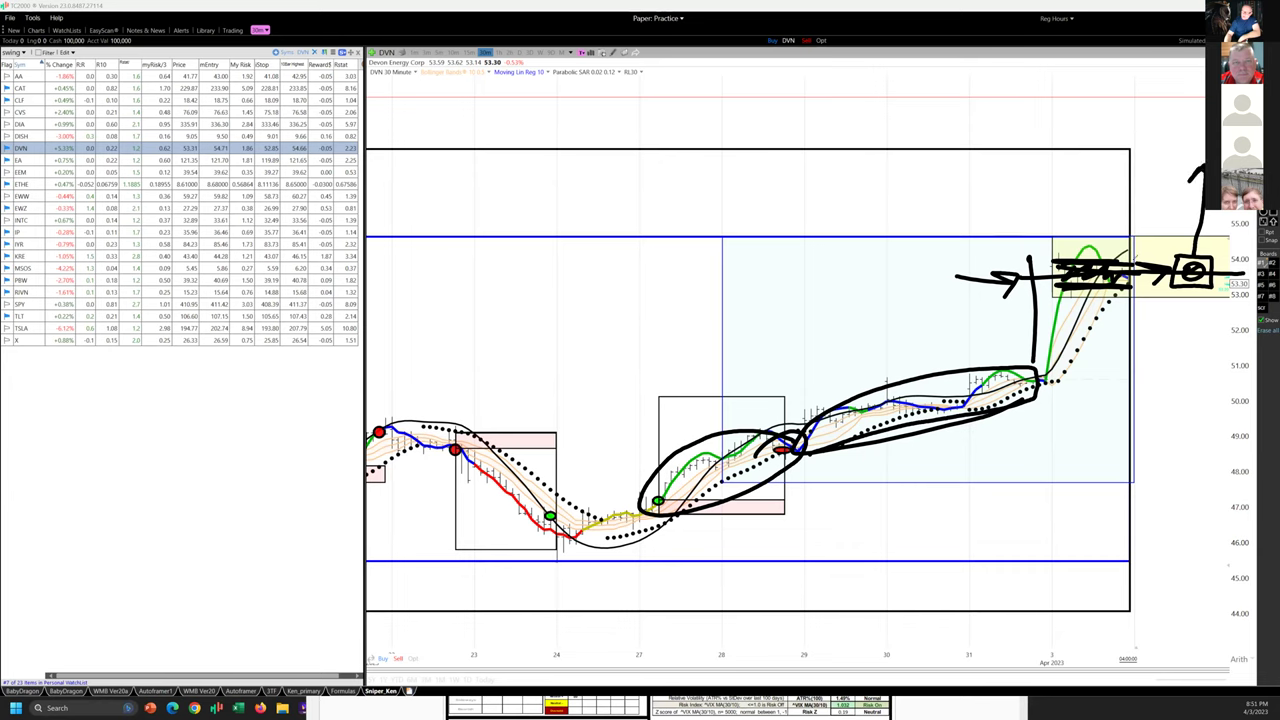
{"action": "left_click_drag", "start_coordinate": [1131, 262], "coordinate": [1248, 251]}
{"action": "mouse_move", "coordinate": [1140, 288]}
{"action": "left_mouse_down"}
{"action": "mouse_move", "coordinate": [1226, 292]}
{"action": "mouse_move", "coordinate": [1196, 342]}
{"action": "mouse_move", "coordinate": [1185, 388]}
{"action": "mouse_move", "coordinate": [1197, 394]}
{"action": "left_mouse_up"}
- Write XLE and USO below DVN's range, circle both, and add a mark beside each
{"action": "mouse_move", "coordinate": [1092, 342]}
{"action": "left_mouse_down"}
{"action": "mouse_move", "coordinate": [1112, 373]}
{"action": "mouse_move", "coordinate": [1093, 373]}
{"action": "left_mouse_up"}
{"action": "mouse_move", "coordinate": [1126, 338]}
{"action": "left_mouse_down"}
{"action": "mouse_move", "coordinate": [1120, 360]}
{"action": "mouse_move", "coordinate": [1132, 366]}
{"action": "left_mouse_up"}
{"action": "mouse_move", "coordinate": [1145, 340]}
{"action": "left_mouse_down"}
{"action": "mouse_move", "coordinate": [1148, 366]}
{"action": "mouse_move", "coordinate": [1146, 354]}
{"action": "left_mouse_up"}
{"action": "mouse_move", "coordinate": [1140, 343]}
{"action": "left_mouse_down"}
{"action": "mouse_move", "coordinate": [1156, 340]}
{"action": "mouse_move", "coordinate": [1145, 328]}
{"action": "left_mouse_up"}
{"action": "mouse_move", "coordinate": [1086, 406]}
{"action": "left_mouse_down"}
{"action": "mouse_move", "coordinate": [1102, 434]}
{"action": "mouse_move", "coordinate": [1120, 432]}
{"action": "mouse_move", "coordinate": [1112, 395]}
{"action": "left_mouse_up"}
{"action": "left_click_drag", "start_coordinate": [1176, 324], "coordinate": [1160, 378]}
{"action": "left_click_drag", "start_coordinate": [1156, 408], "coordinate": [1142, 438]}
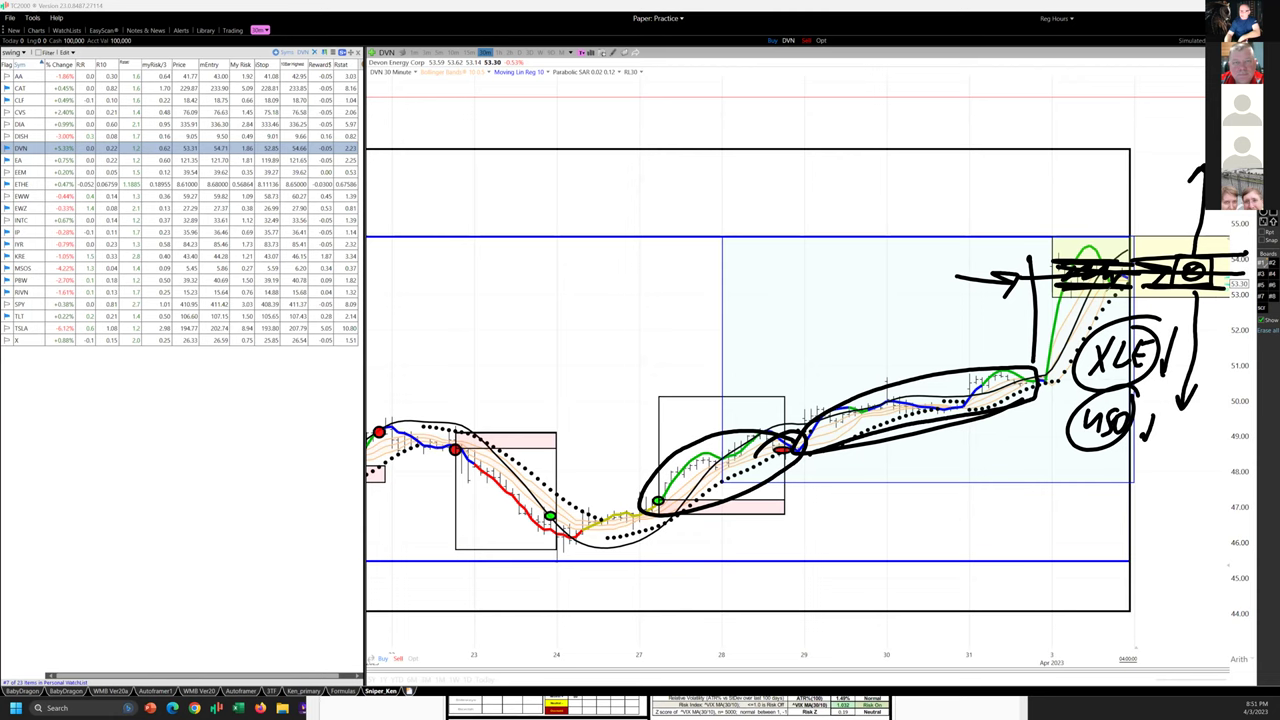
- Reinforce the lower edge of DVN's range near 53, add a second downward arrow beneath it, and clear the annotations
{"action": "left_click_drag", "start_coordinate": [1076, 292], "coordinate": [1248, 294]}
{"action": "mouse_move", "coordinate": [1124, 295]}
{"action": "left_mouse_down"}
{"action": "mouse_move", "coordinate": [1228, 291]}
{"action": "mouse_move", "coordinate": [1210, 410]}
{"action": "left_mouse_up"}
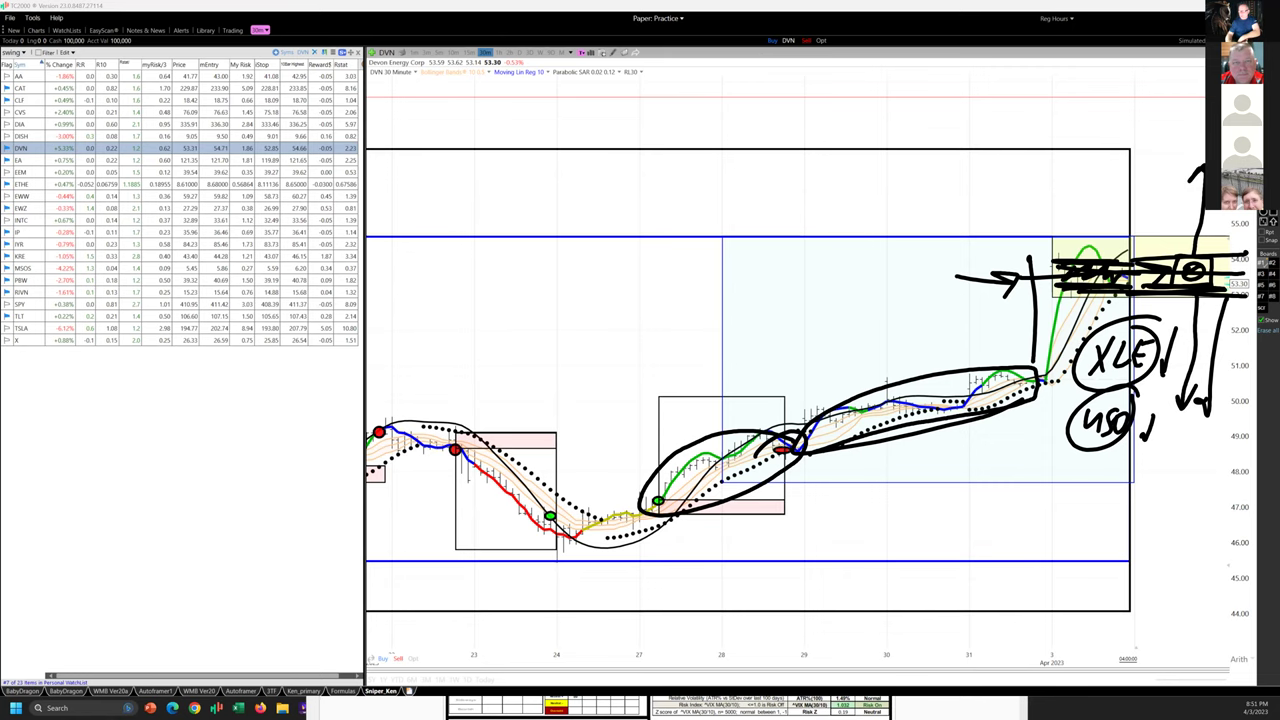
{"action": "key", "text": "e"}
- Draw a black horizontal line rightward from DVN's March 28 red marker near 48.70, and remove it
{"action": "left_click_drag", "start_coordinate": [778, 450], "coordinate": [1250, 436]}
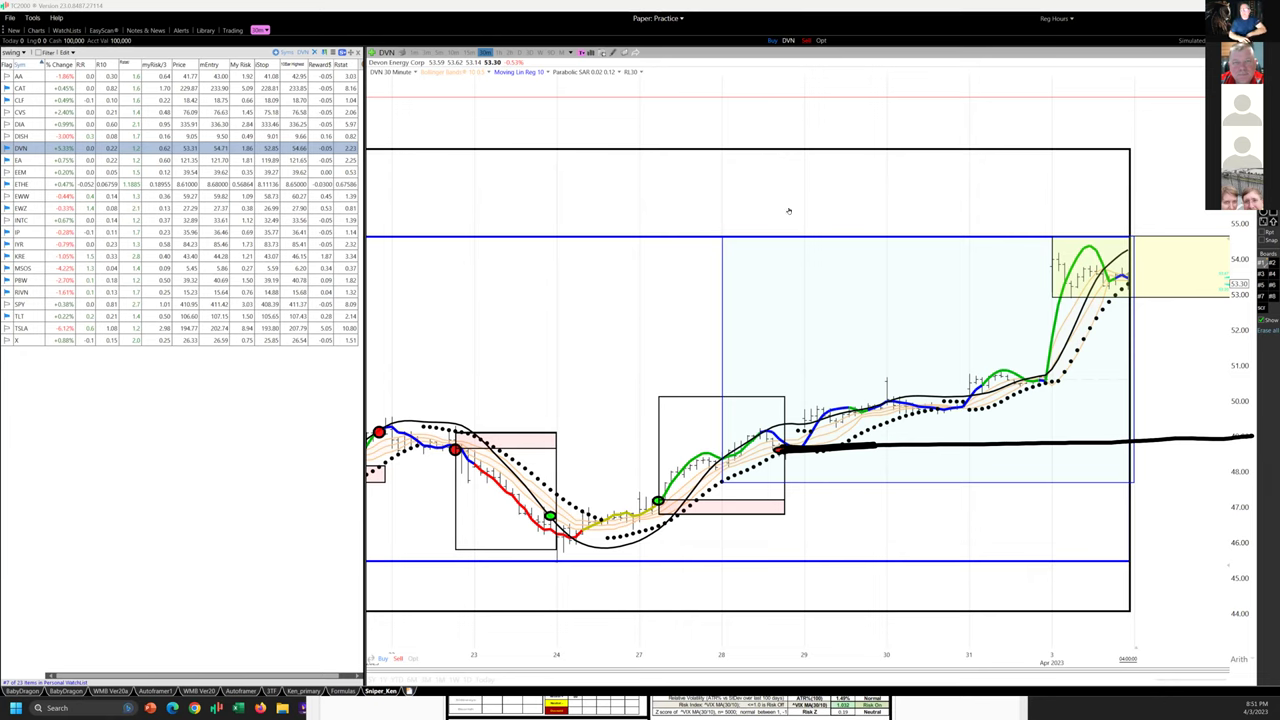
{"action": "key", "text": "ctrl+z"}
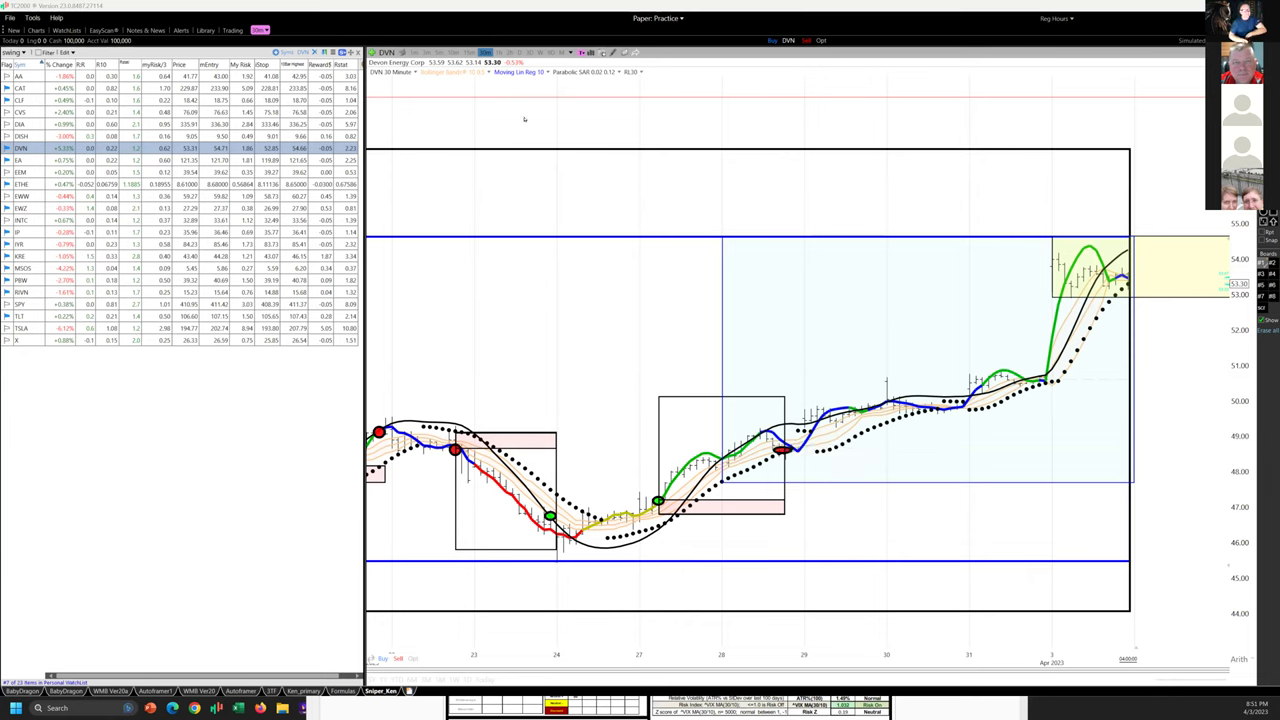
{"action": "right_click", "coordinate": [18, 161]}
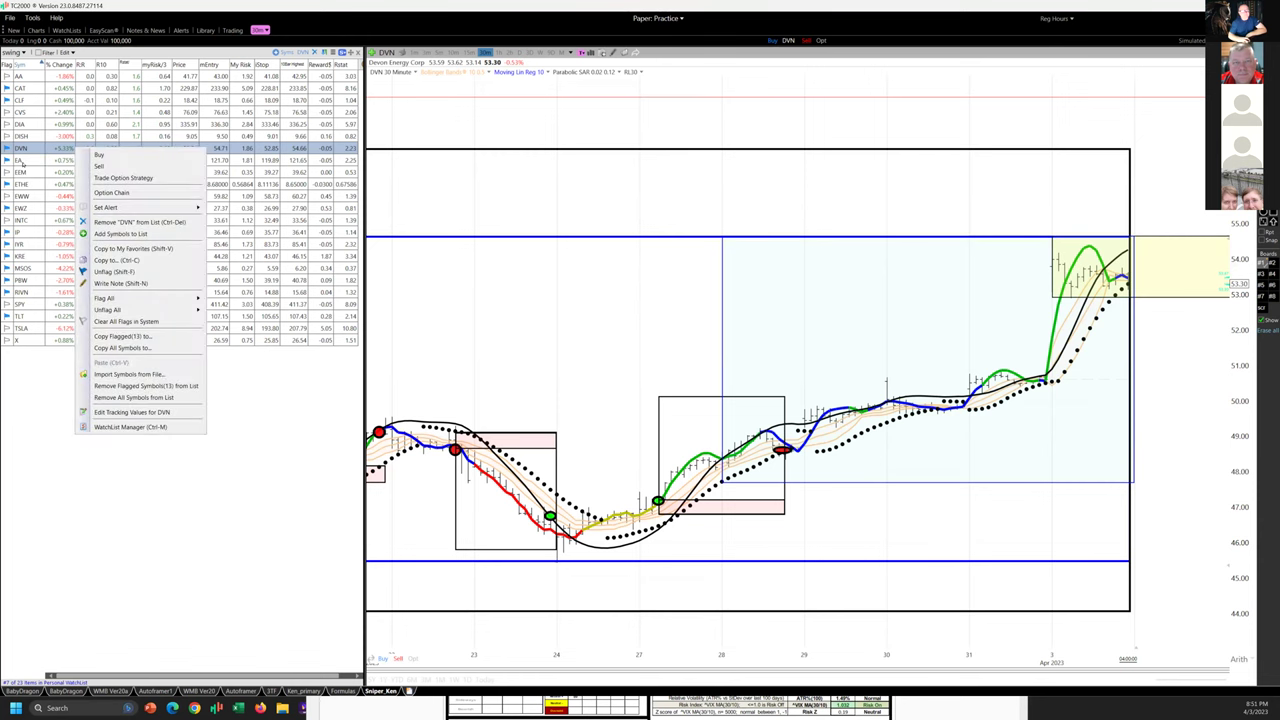
{"action": "key", "text": "Escape"}
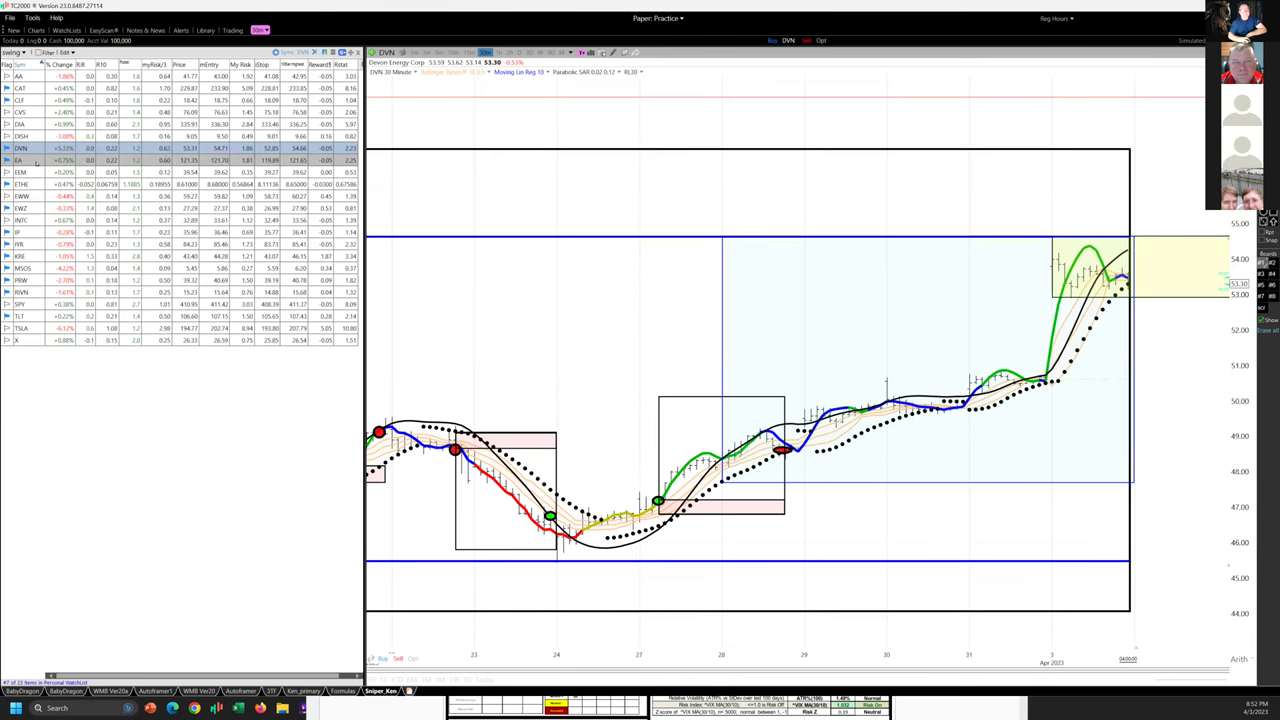
- Open the EA chart, circle the March 31 green entry marker, and point arrows at the earlier red risk zones and the March 23 low
{"action": "left_click", "coordinate": [28, 161]}
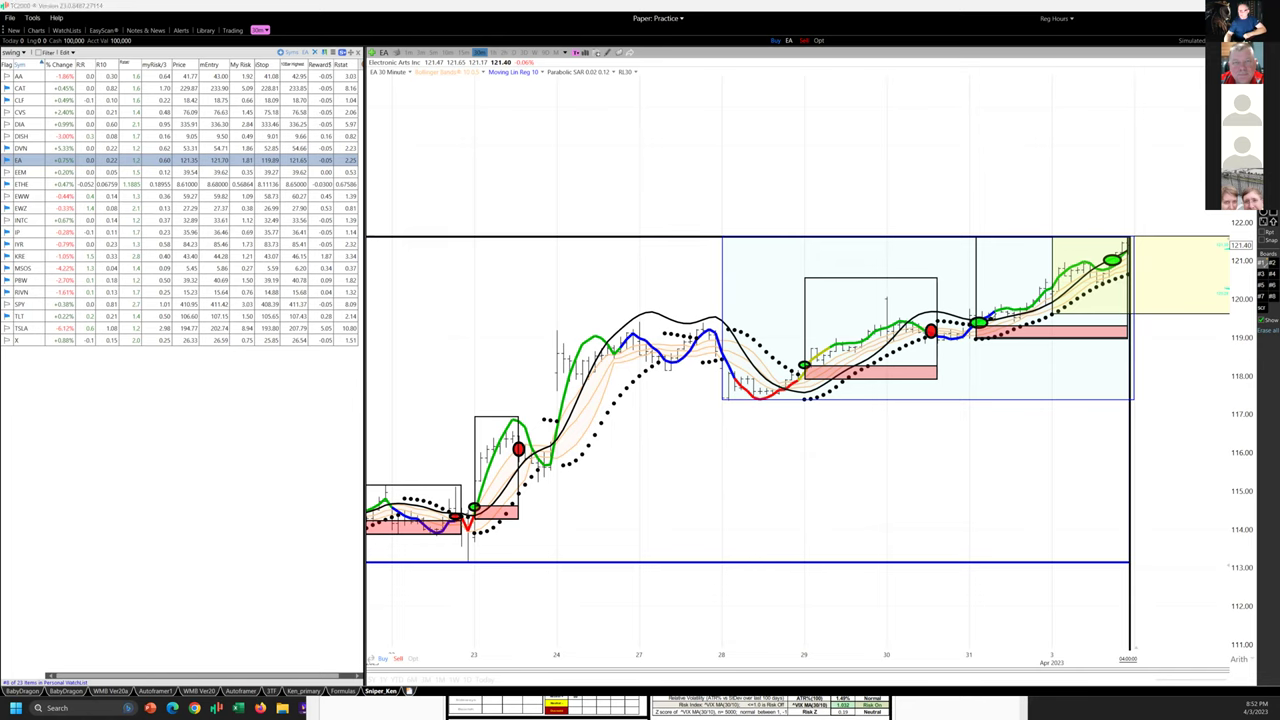
{"action": "mouse_move", "coordinate": [978, 316]}
{"action": "left_mouse_down"}
{"action": "mouse_move", "coordinate": [964, 342]}
{"action": "mouse_move", "coordinate": [1000, 322]}
{"action": "mouse_move", "coordinate": [984, 315]}
{"action": "left_mouse_up"}
{"action": "mouse_move", "coordinate": [984, 372]}
{"action": "left_mouse_down"}
{"action": "mouse_move", "coordinate": [944, 366]}
{"action": "mouse_move", "coordinate": [956, 381]}
{"action": "left_mouse_up"}
{"action": "mouse_move", "coordinate": [528, 511]}
{"action": "left_mouse_down"}
{"action": "mouse_move", "coordinate": [592, 502]}
{"action": "mouse_move", "coordinate": [530, 509]}
{"action": "mouse_move", "coordinate": [550, 512]}
{"action": "left_mouse_up"}
{"action": "mouse_move", "coordinate": [534, 536]}
{"action": "left_mouse_down"}
{"action": "mouse_move", "coordinate": [482, 544]}
{"action": "mouse_move", "coordinate": [518, 536]}
{"action": "left_mouse_up"}
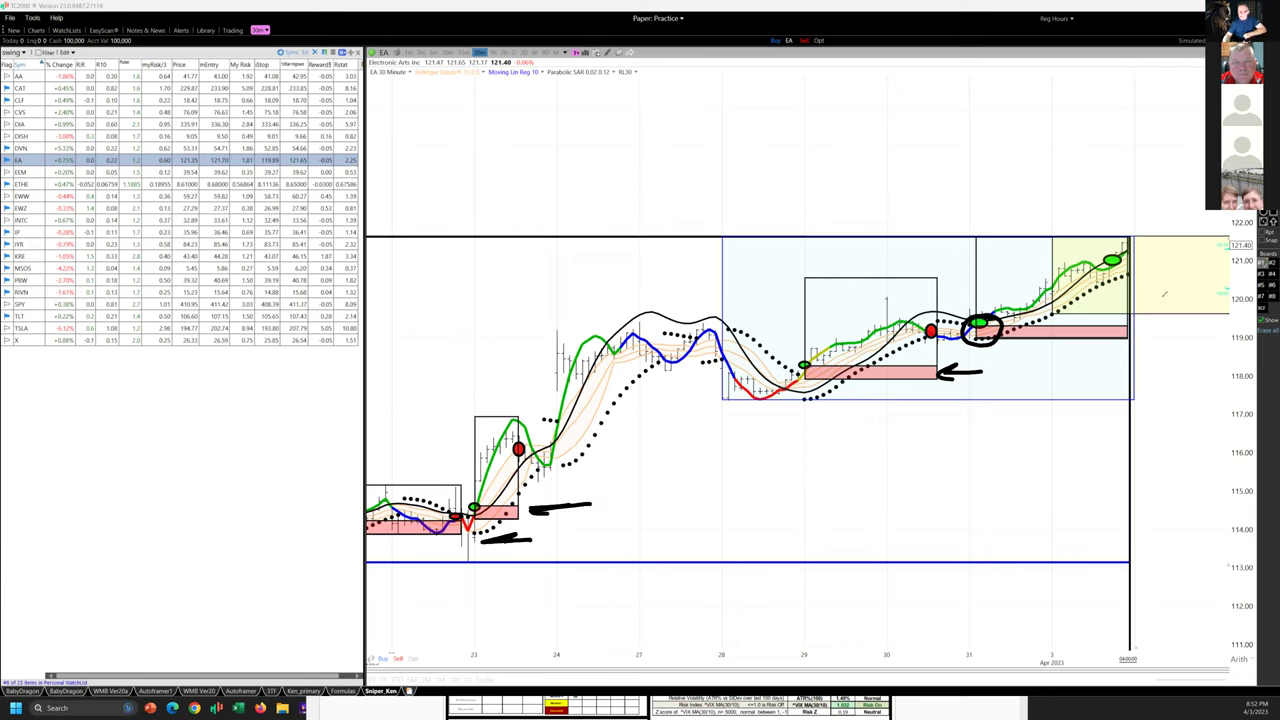
- Trace EA's rise from the March 31 entry to the latest green marker, mark risk multiples along it, and clear the annotations
{"action": "mouse_move", "coordinate": [974, 322]}
{"action": "left_mouse_down"}
{"action": "mouse_move", "coordinate": [1052, 284]}
{"action": "mouse_move", "coordinate": [1046, 320]}
{"action": "mouse_move", "coordinate": [1048, 290]}
{"action": "mouse_move", "coordinate": [1012, 288]}
{"action": "mouse_move", "coordinate": [1078, 263]}
{"action": "mouse_move", "coordinate": [1104, 278]}
{"action": "left_mouse_up"}
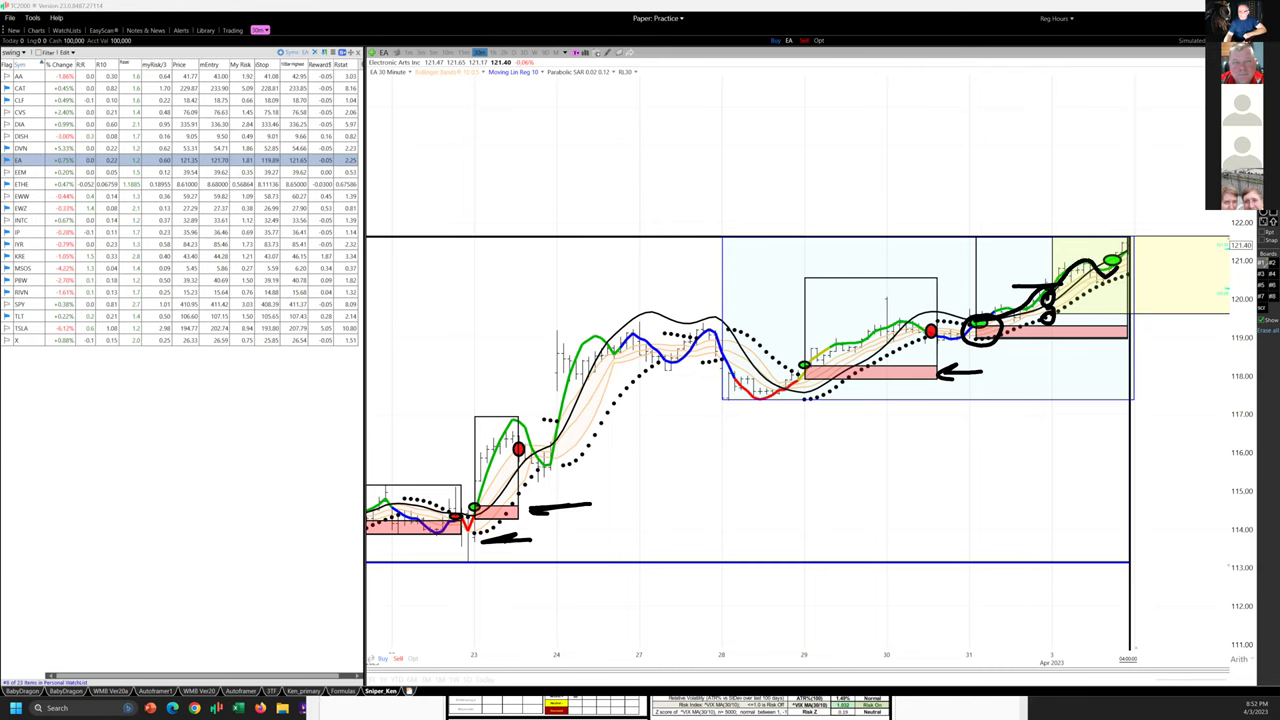
{"action": "mouse_move", "coordinate": [1096, 282]}
{"action": "left_mouse_down"}
{"action": "mouse_move", "coordinate": [1136, 282]}
{"action": "mouse_move", "coordinate": [1106, 262]}
{"action": "left_mouse_up"}
{"action": "key", "text": "e"}
- Draw a black line from EA's latest high near 121.50, stack ovals beneath it, and write a circled +5 over the March 31 entry
{"action": "left_click_drag", "start_coordinate": [1122, 241], "coordinate": [1230, 246]}
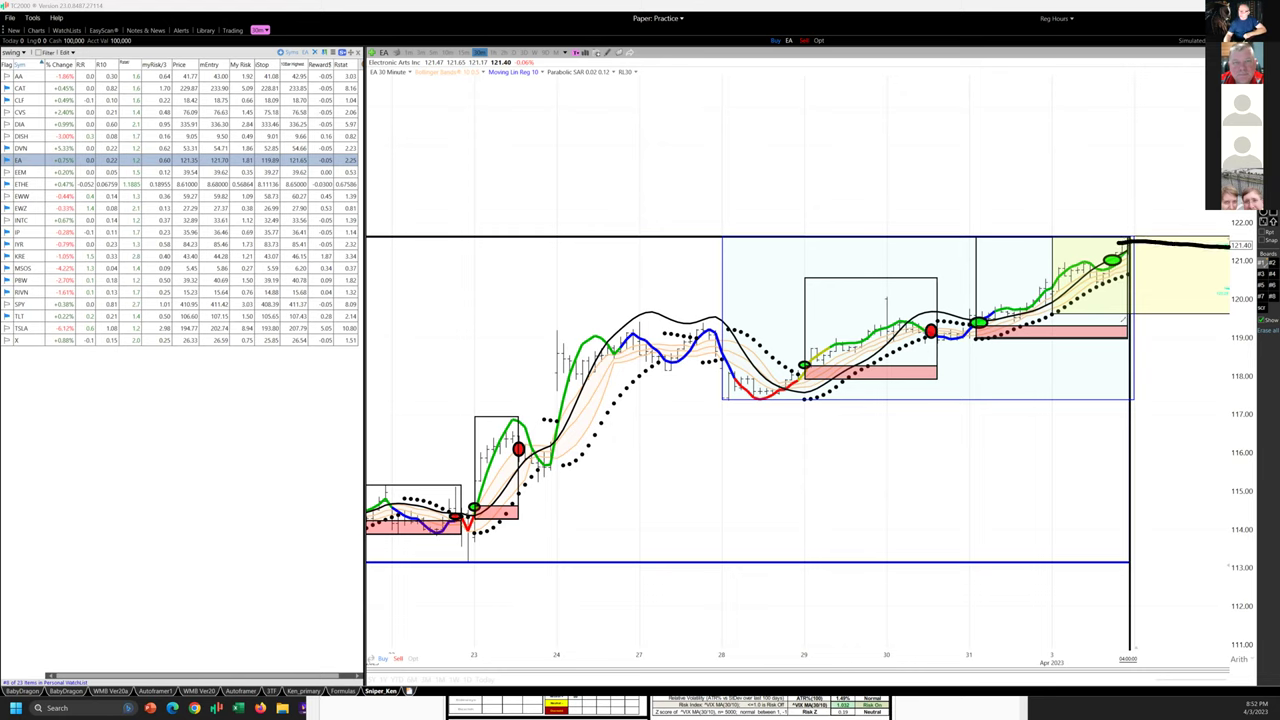
{"action": "left_click_drag", "start_coordinate": [1122, 322], "coordinate": [1132, 240]}
{"action": "mouse_move", "coordinate": [967, 287]}
{"action": "left_mouse_down"}
{"action": "mouse_move", "coordinate": [997, 290]}
{"action": "mouse_move", "coordinate": [945, 318]}
{"action": "mouse_move", "coordinate": [985, 245]}
{"action": "left_mouse_up"}
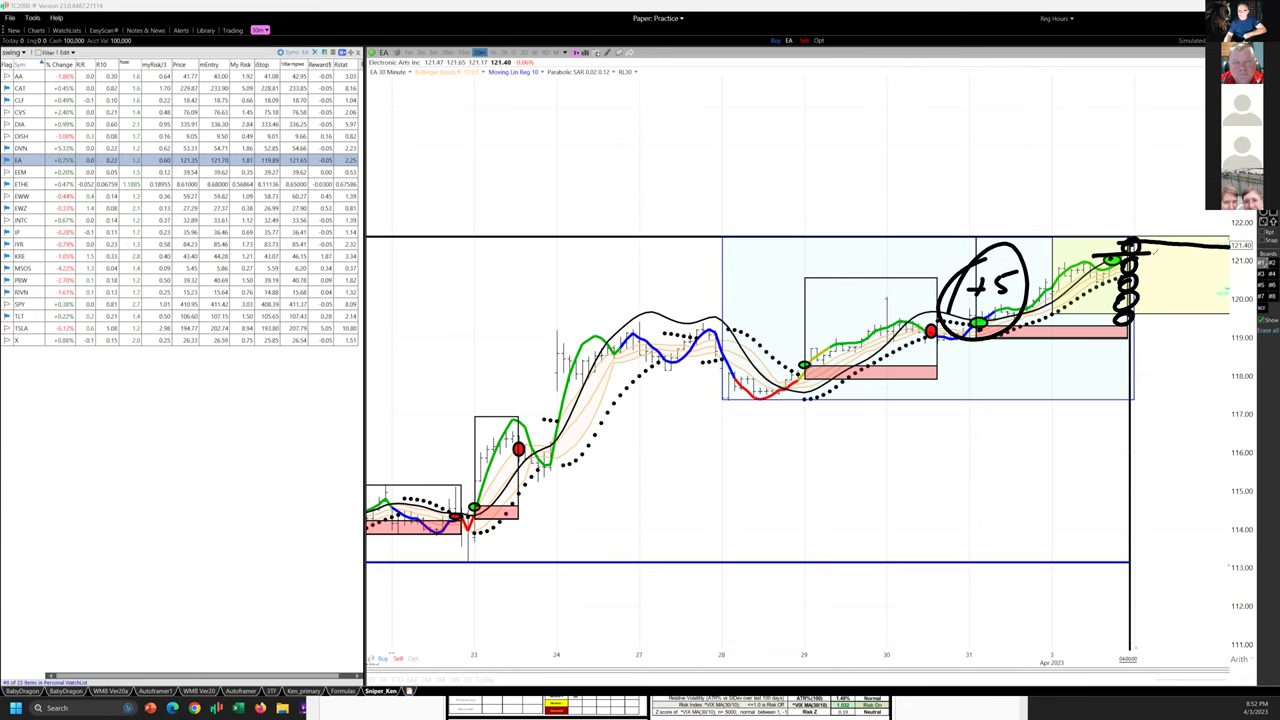
- Add a second line just below EA's high with a mark at the green marker, and write a circled 6R above the stack
{"action": "left_click_drag", "start_coordinate": [1150, 249], "coordinate": [1196, 254]}
{"action": "left_click_drag", "start_coordinate": [1080, 257], "coordinate": [1104, 258]}
{"action": "mouse_move", "coordinate": [1118, 180]}
{"action": "left_mouse_down"}
{"action": "mouse_move", "coordinate": [1108, 218]}
{"action": "mouse_move", "coordinate": [1144, 198]}
{"action": "mouse_move", "coordinate": [1146, 220]}
{"action": "left_mouse_up"}
{"action": "mouse_move", "coordinate": [1158, 168]}
{"action": "left_mouse_down"}
{"action": "mouse_move", "coordinate": [1124, 166]}
{"action": "mouse_move", "coordinate": [1160, 168]}
{"action": "left_mouse_up"}
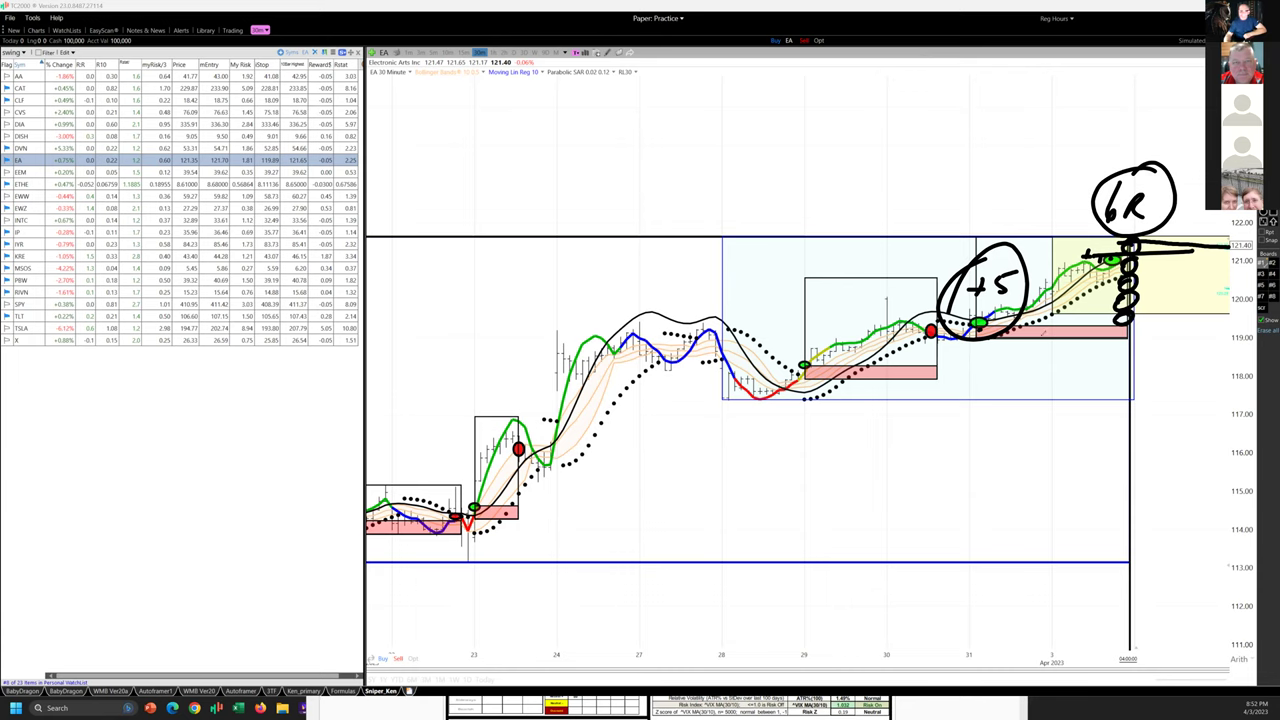
- Draw red levels on EA near 119 and 121, write a circled 4R, circle 6R, add an upward arrow, and clear the annotations
{"action": "mouse_move", "coordinate": [1078, 337]}
{"action": "left_mouse_down"}
{"action": "mouse_move", "coordinate": [1166, 336]}
{"action": "mouse_move", "coordinate": [1130, 270]}
{"action": "mouse_move", "coordinate": [1168, 262]}
{"action": "mouse_move", "coordinate": [1108, 264]}
{"action": "mouse_move", "coordinate": [1192, 261]}
{"action": "left_mouse_up"}
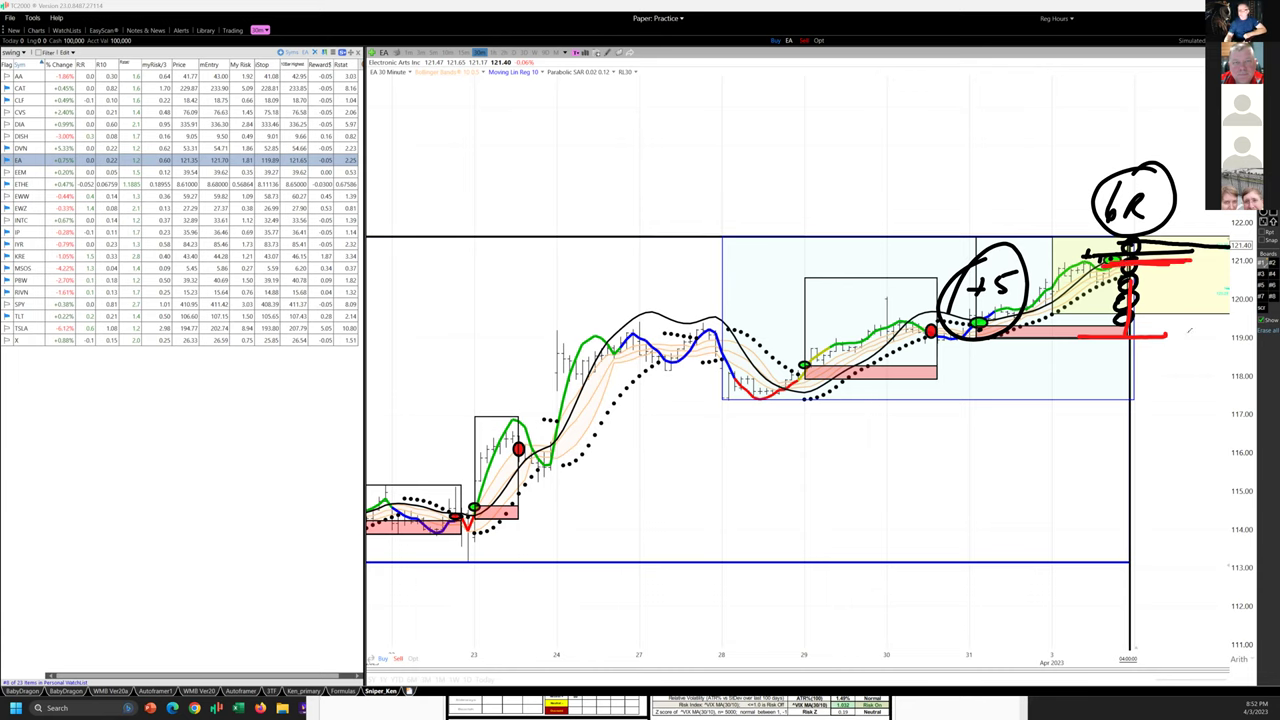
{"action": "mouse_move", "coordinate": [1166, 282]}
{"action": "left_mouse_down"}
{"action": "mouse_move", "coordinate": [1160, 300]}
{"action": "mouse_move", "coordinate": [1200, 286]}
{"action": "mouse_move", "coordinate": [1204, 300]}
{"action": "mouse_move", "coordinate": [1140, 296]}
{"action": "left_mouse_up"}
{"action": "left_click_drag", "start_coordinate": [1150, 180], "coordinate": [1120, 240]}
{"action": "left_click_drag", "start_coordinate": [1138, 158], "coordinate": [1208, 318]}
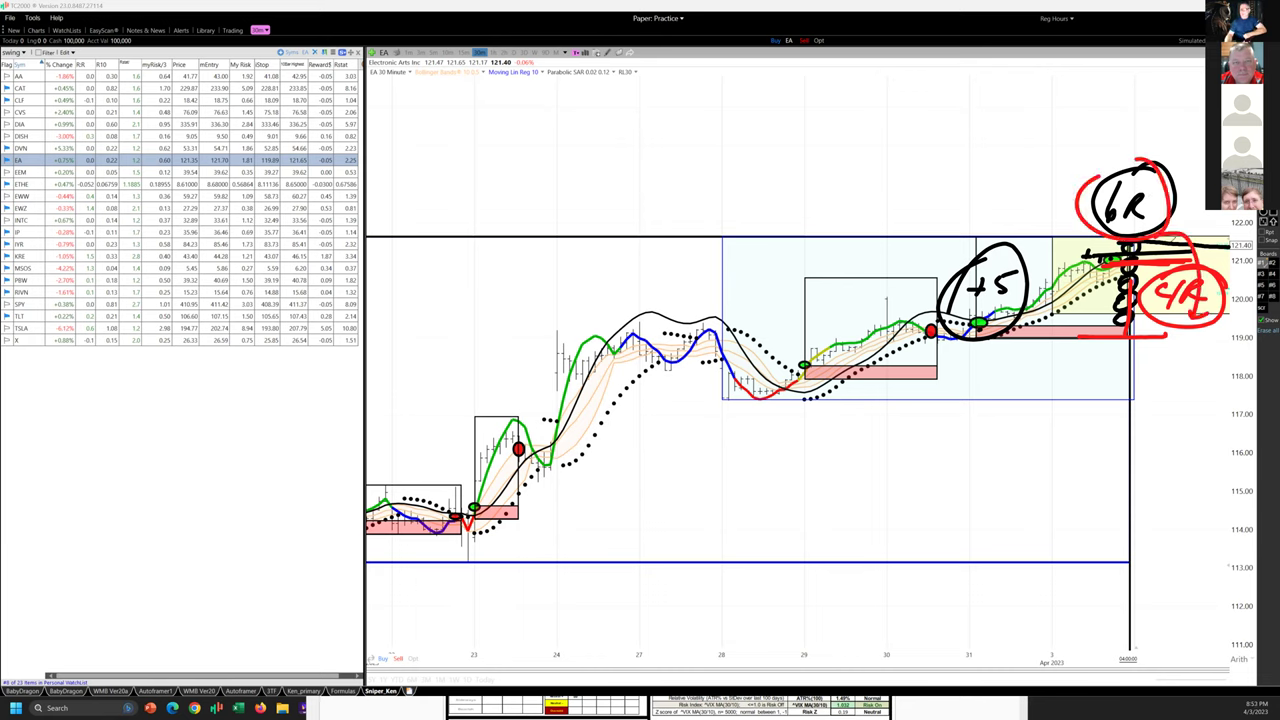
{"action": "left_click_drag", "start_coordinate": [1166, 244], "coordinate": [1198, 178]}
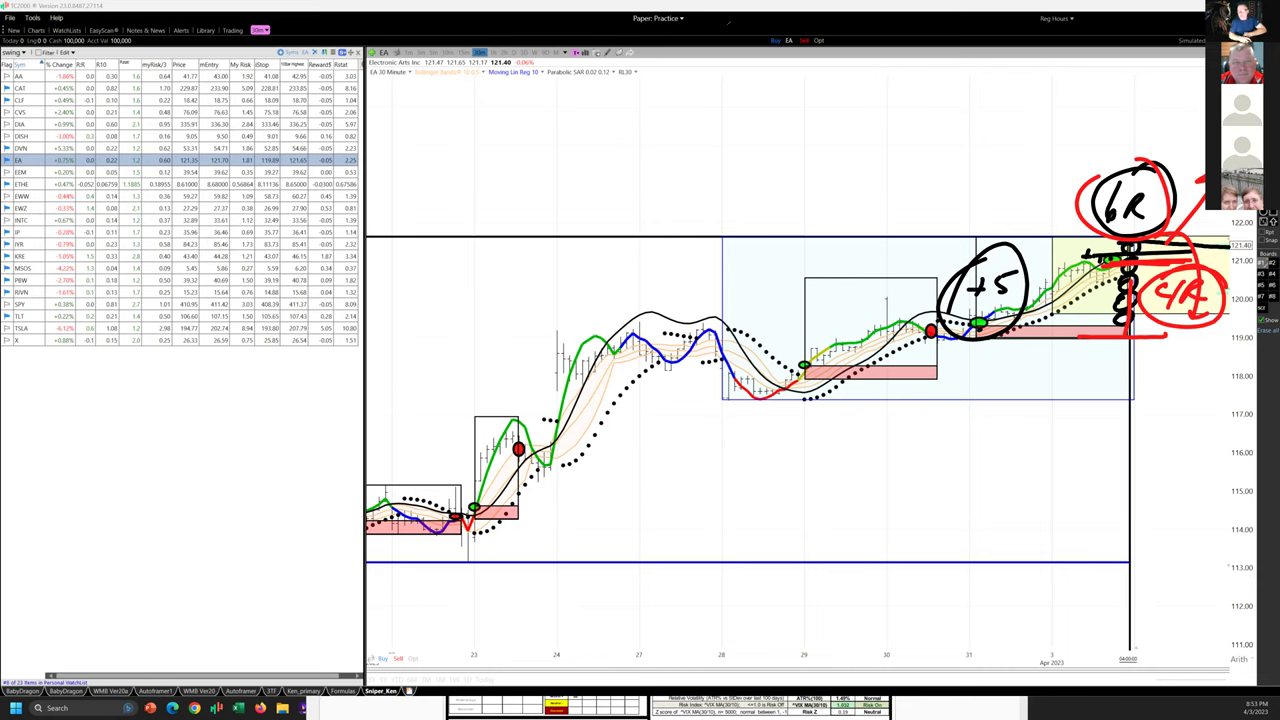
{"action": "key", "text": "Escape"}
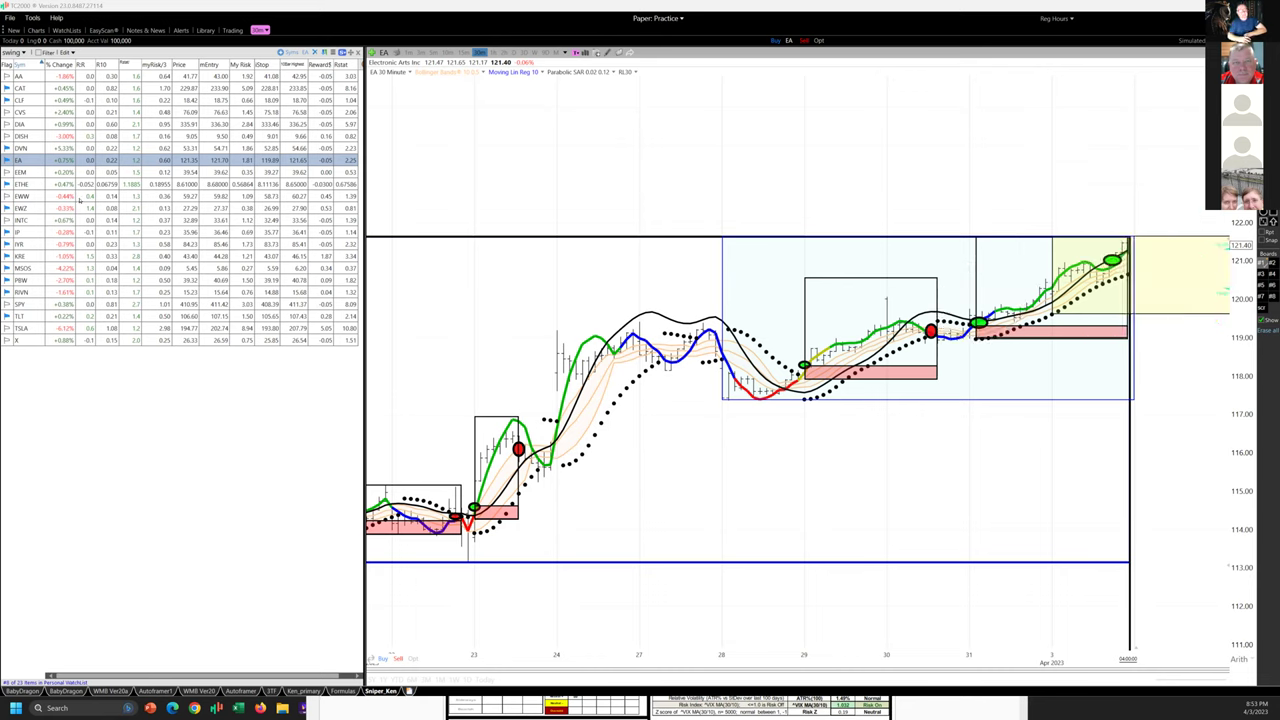
- Open the EEM chart briefly, return to EA, and switch its chart to the 9-day timeframe
{"action": "left_click", "coordinate": [28, 172]}
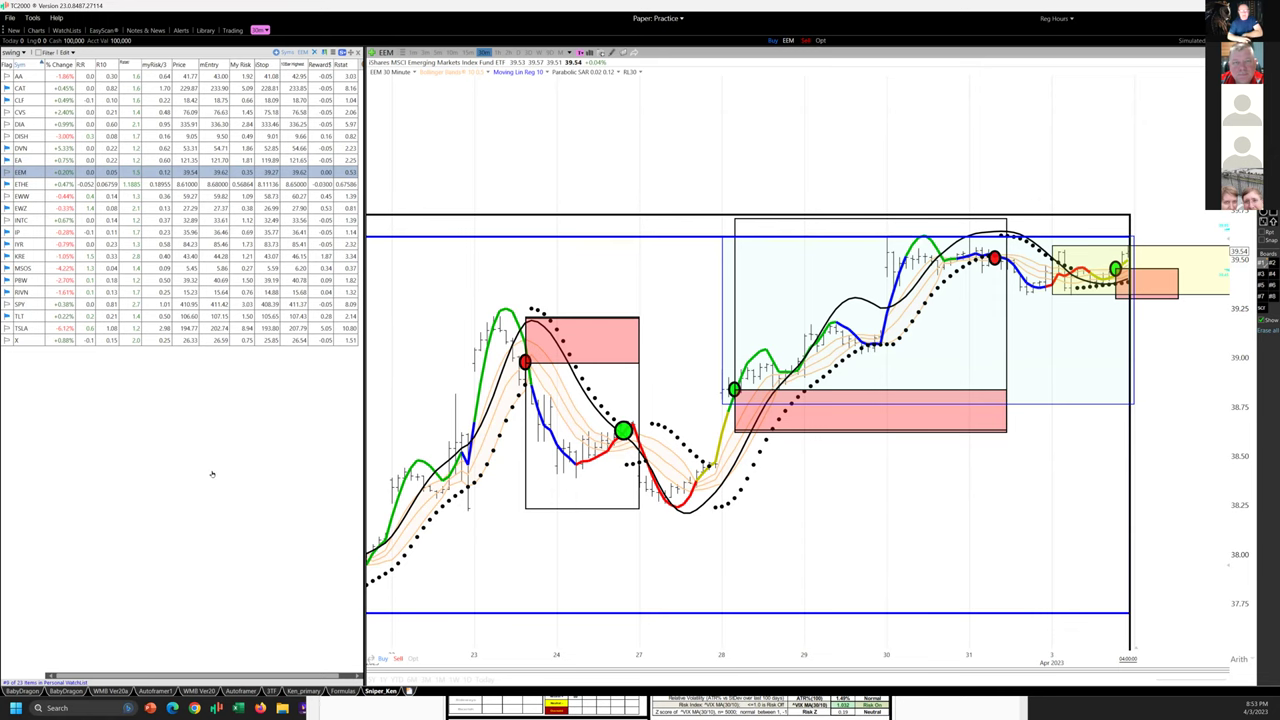
{"action": "key", "text": "Up"}
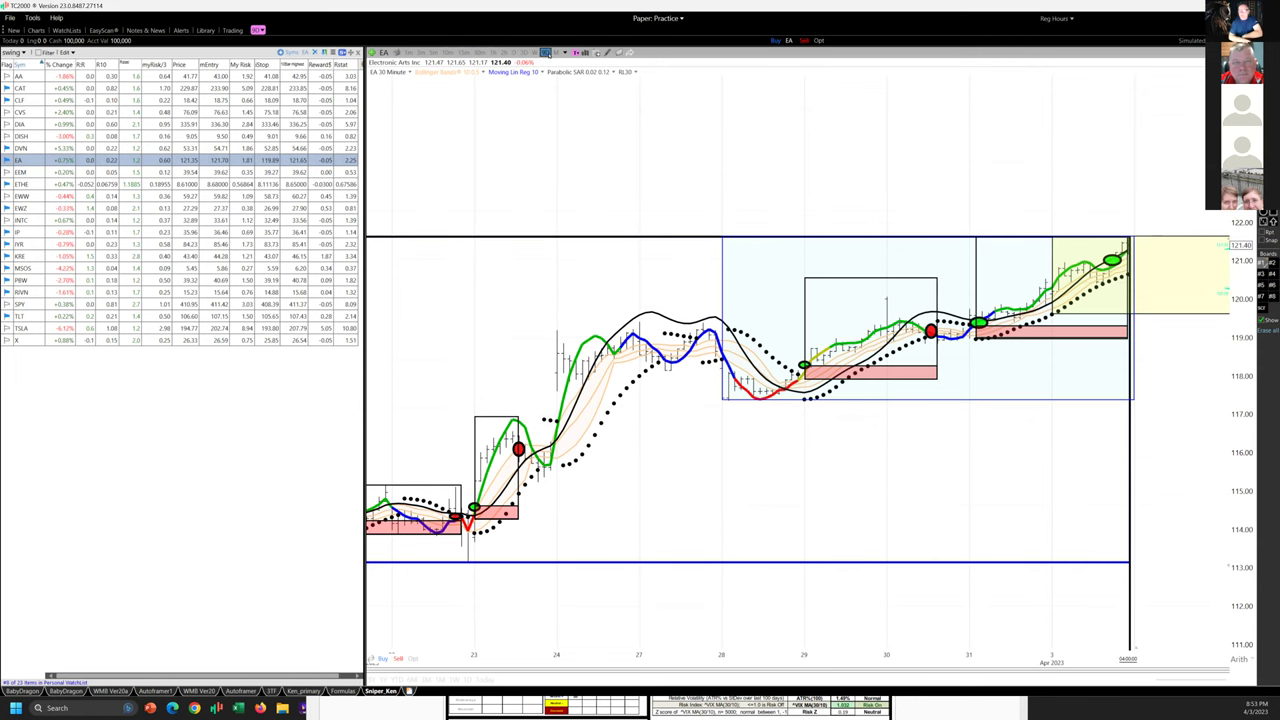
{"action": "key", "text": "w"}
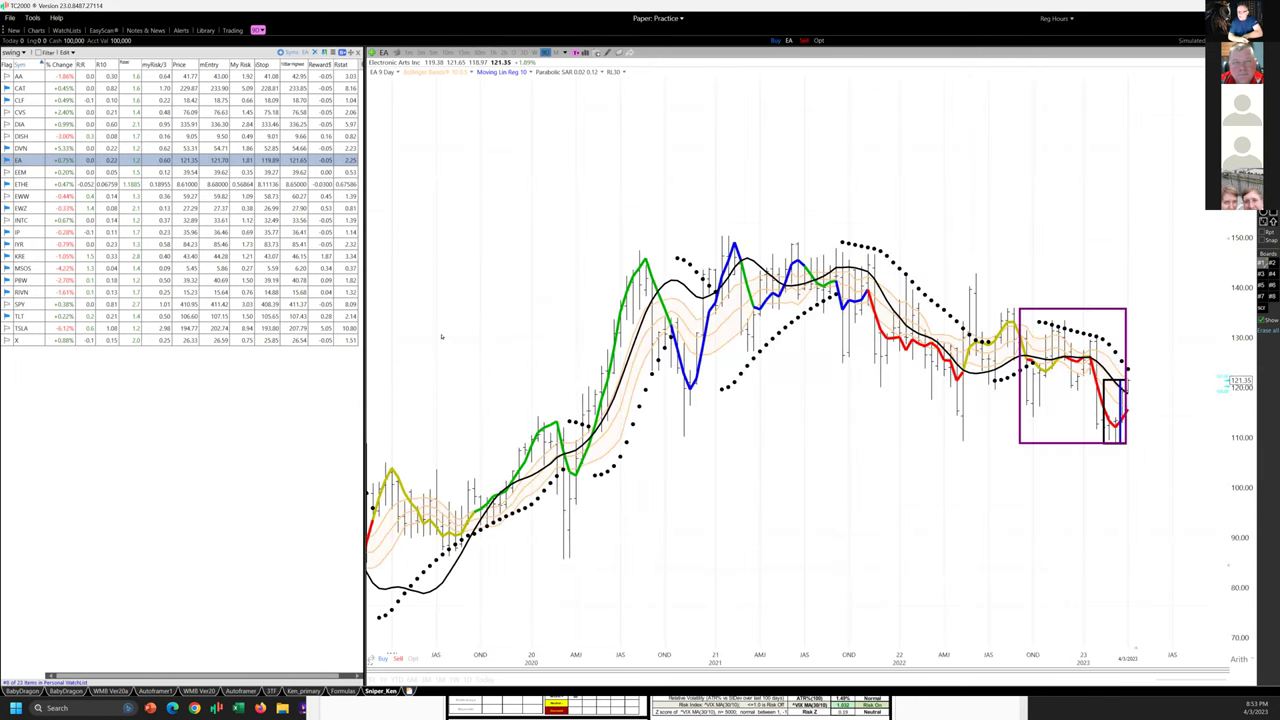
- Draw red levels on EA's 9-day chart near 135 and 121.50, circle the latest high, add arrows and 10%, then clear the annotations
{"action": "scroll", "coordinate": [794, 457], "scroll_direction": "up", "scroll_amount": 5}
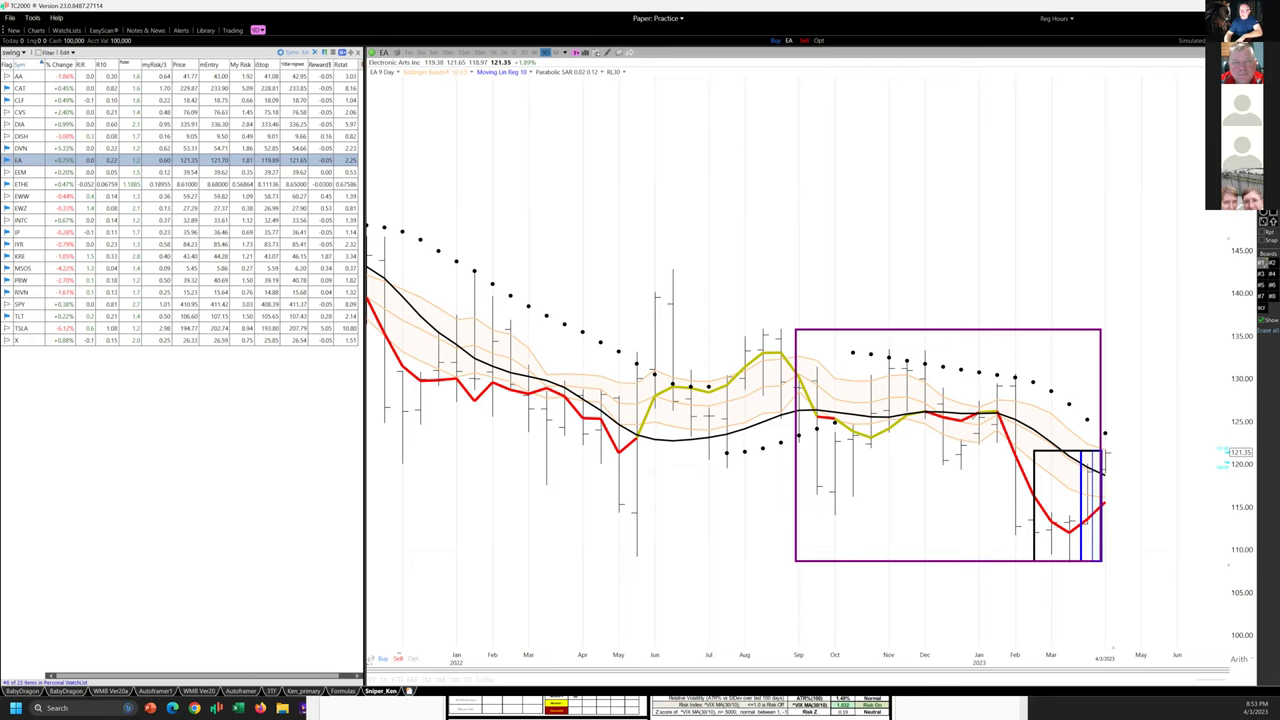
{"action": "mouse_move", "coordinate": [982, 418]}
{"action": "left_mouse_down"}
{"action": "mouse_move", "coordinate": [1022, 535]}
{"action": "mouse_move", "coordinate": [1052, 550]}
{"action": "mouse_move", "coordinate": [1102, 528]}
{"action": "mouse_move", "coordinate": [1124, 466]}
{"action": "mouse_move", "coordinate": [1100, 446]}
{"action": "mouse_move", "coordinate": [1118, 440]}
{"action": "mouse_move", "coordinate": [1164, 332]}
{"action": "mouse_move", "coordinate": [1164, 350]}
{"action": "left_mouse_up"}
{"action": "left_click_drag", "start_coordinate": [750, 340], "coordinate": [1246, 338]}
{"action": "left_click_drag", "start_coordinate": [1108, 452], "coordinate": [1246, 450]}
{"action": "left_click_drag", "start_coordinate": [1164, 393], "coordinate": [1149, 415]}
{"action": "mouse_move", "coordinate": [1172, 395]}
{"action": "left_mouse_down"}
{"action": "mouse_move", "coordinate": [1198, 380]}
{"action": "mouse_move", "coordinate": [1176, 416]}
{"action": "left_mouse_up"}
{"action": "left_click_drag", "start_coordinate": [1190, 409], "coordinate": [1195, 405]}
{"action": "left_click_drag", "start_coordinate": [1112, 444], "coordinate": [1106, 450]}
{"action": "mouse_move", "coordinate": [1052, 532]}
{"action": "left_mouse_down"}
{"action": "mouse_move", "coordinate": [1094, 470]}
{"action": "mouse_move", "coordinate": [1098, 500]}
{"action": "left_mouse_up"}
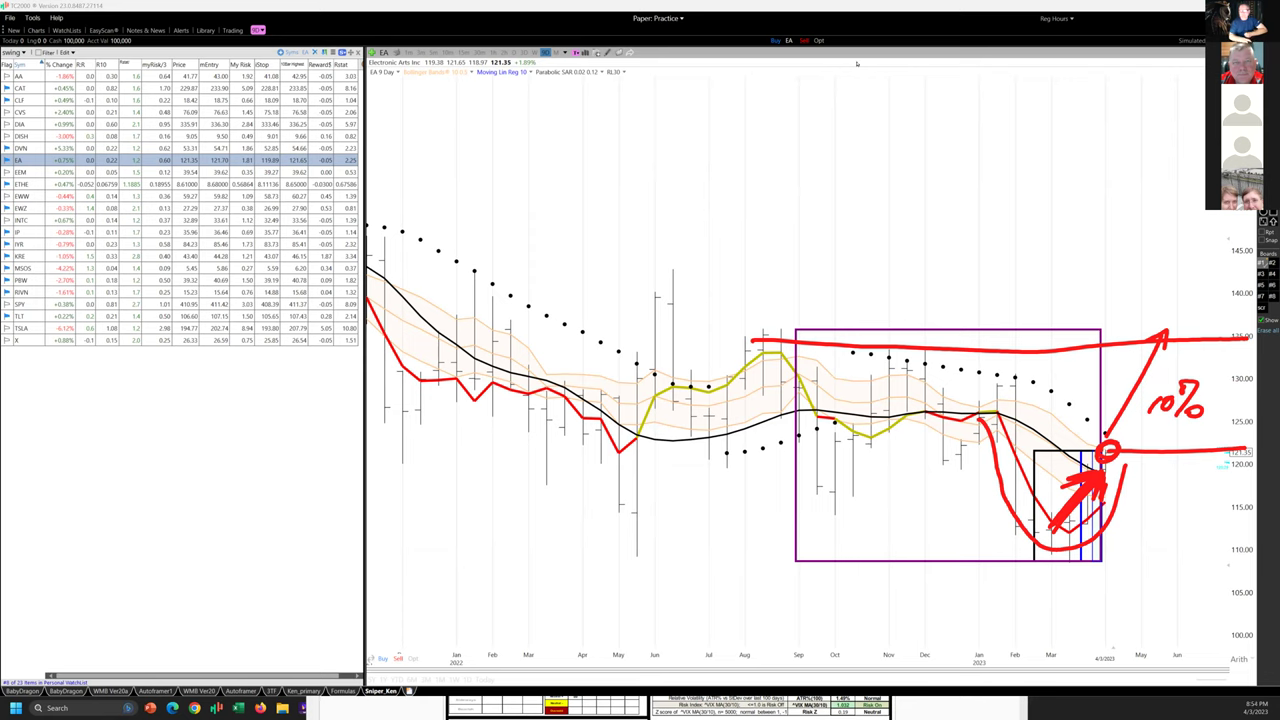
{"action": "key", "text": "Escape"}
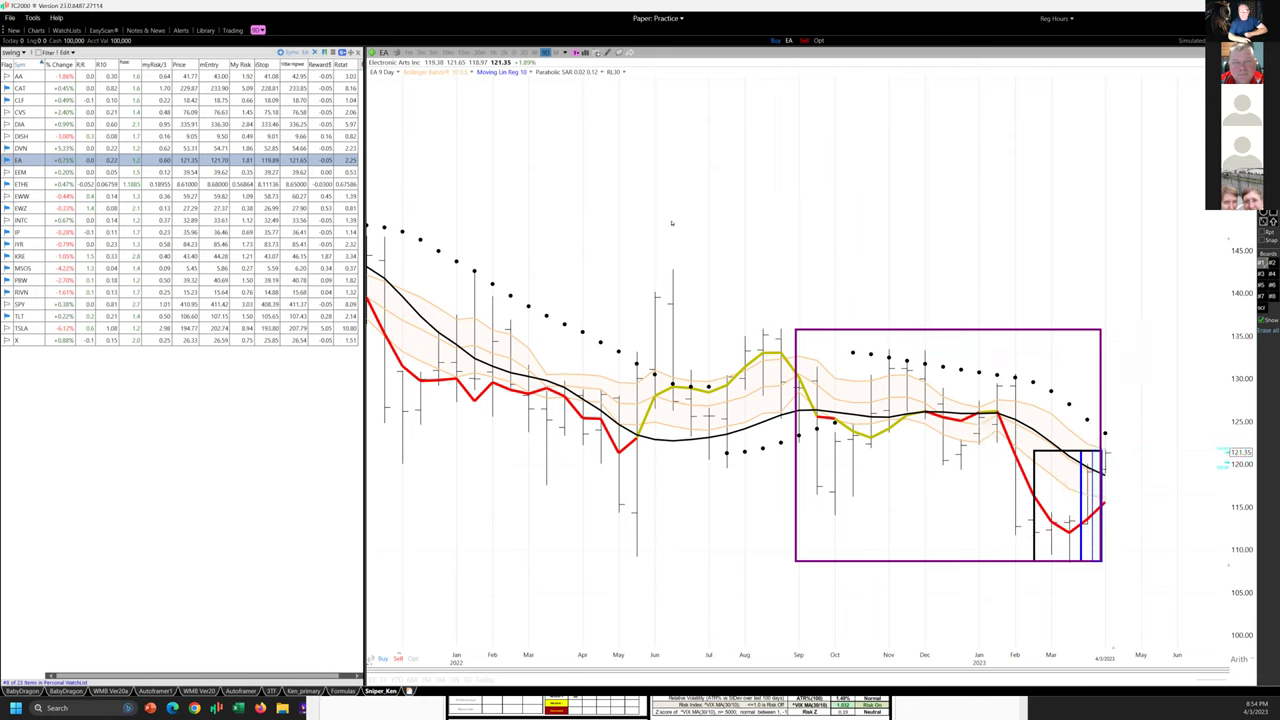
- Switch the EA chart to the 30-minute timeframe
{"action": "right_click", "coordinate": [812, 240]}
{"action": "key", "text": "Escape"}
{"action": "left_click", "coordinate": [480, 52]}
{"action": "scroll", "coordinate": [942, 186], "scroll_direction": "down", "scroll_amount": 2}
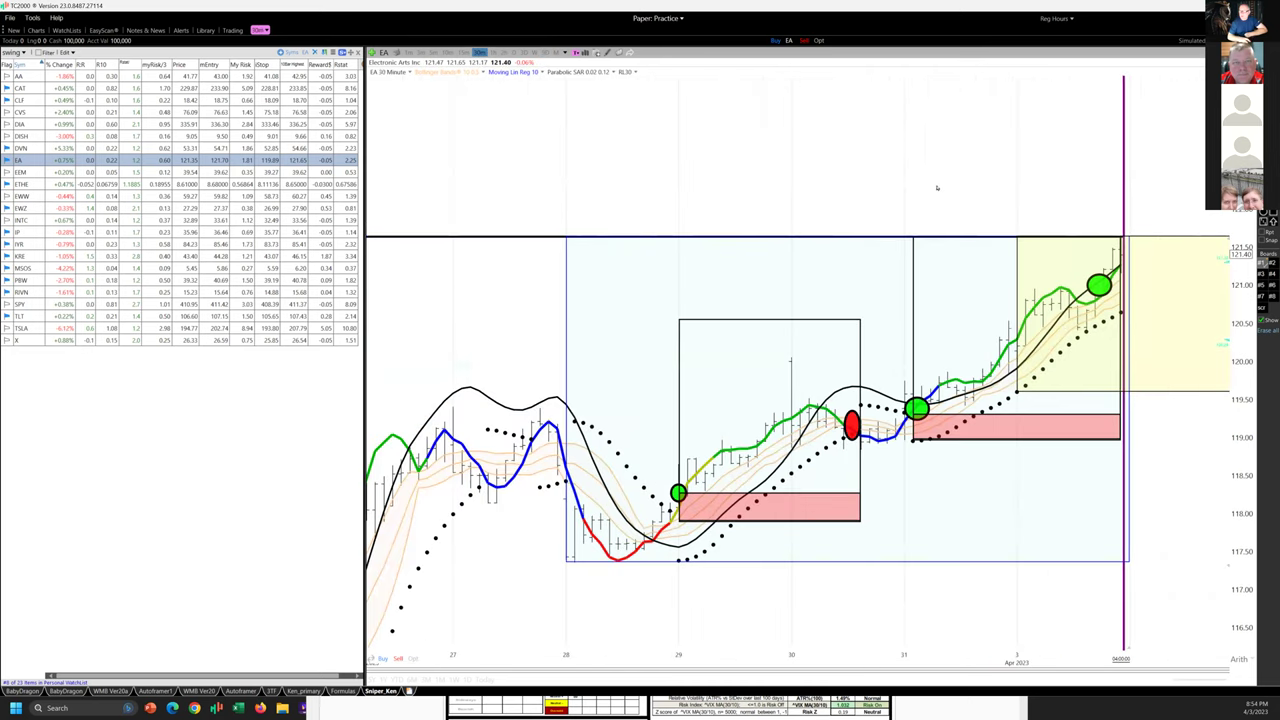
{"action": "scroll", "coordinate": [930, 187], "scroll_direction": "down", "scroll_amount": 2}
{"action": "scroll", "coordinate": [930, 187], "scroll_direction": "up", "scroll_amount": 3}
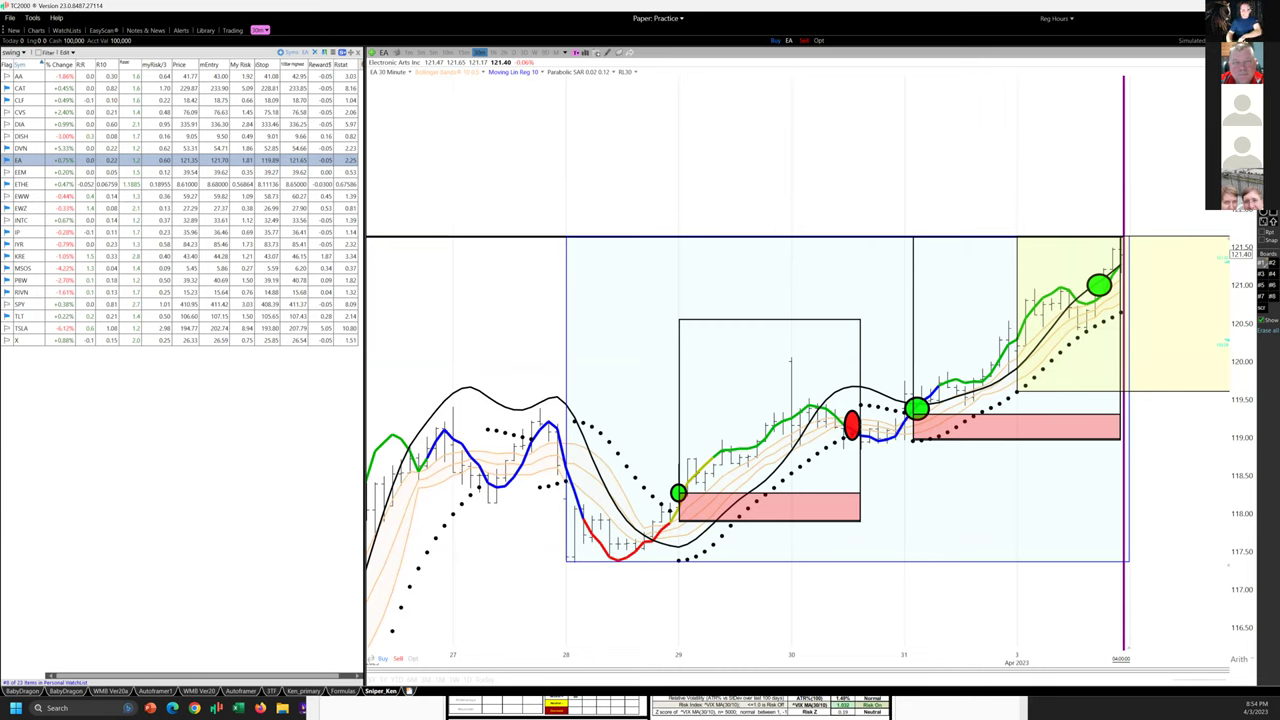
- Trace EA's March 29 trade from green to red marker in black, circle the March 30 spike, stack ovals, and write +3
{"action": "mouse_move", "coordinate": [680, 490]}
{"action": "left_mouse_down"}
{"action": "mouse_move", "coordinate": [845, 414]}
{"action": "mouse_move", "coordinate": [852, 442]}
{"action": "mouse_move", "coordinate": [862, 416]}
{"action": "mouse_move", "coordinate": [850, 432]}
{"action": "left_mouse_up"}
{"action": "mouse_move", "coordinate": [797, 348]}
{"action": "left_mouse_down"}
{"action": "mouse_move", "coordinate": [796, 370]}
{"action": "mouse_move", "coordinate": [800, 352]}
{"action": "left_mouse_up"}
{"action": "mouse_move", "coordinate": [782, 436]}
{"action": "left_mouse_down"}
{"action": "mouse_move", "coordinate": [776, 351]}
{"action": "mouse_move", "coordinate": [839, 415]}
{"action": "left_mouse_up"}
{"action": "mouse_move", "coordinate": [700, 491]}
{"action": "left_mouse_down"}
{"action": "mouse_move", "coordinate": [856, 479]}
{"action": "mouse_move", "coordinate": [850, 504]}
{"action": "left_mouse_up"}
{"action": "mouse_move", "coordinate": [844, 476]}
{"action": "left_mouse_down"}
{"action": "mouse_move", "coordinate": [848, 430]}
{"action": "mouse_move", "coordinate": [792, 475]}
{"action": "left_mouse_up"}
{"action": "mouse_move", "coordinate": [781, 469]}
{"action": "left_mouse_down"}
{"action": "mouse_move", "coordinate": [805, 464]}
{"action": "mouse_move", "coordinate": [800, 478]}
{"action": "left_mouse_up"}
{"action": "mouse_move", "coordinate": [862, 428]}
{"action": "left_mouse_down"}
{"action": "mouse_move", "coordinate": [900, 424]}
{"action": "mouse_move", "coordinate": [906, 398]}
{"action": "left_mouse_up"}
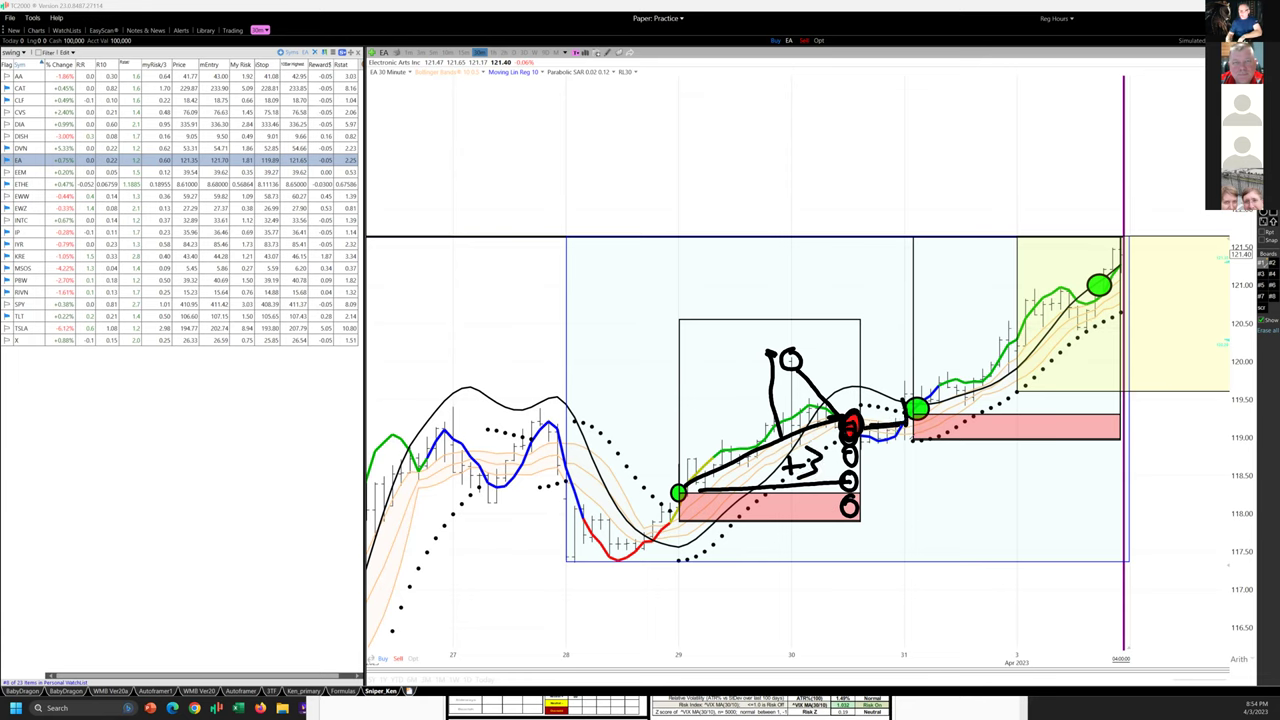
- Underline the March 31 stop near 119, extend a trend line to the circled entry, and stack ovals with +3 by April 3
{"action": "left_click_drag", "start_coordinate": [890, 442], "coordinate": [970, 442]}
{"action": "left_click_drag", "start_coordinate": [910, 411], "coordinate": [928, 403]}
{"action": "mouse_move", "coordinate": [628, 515]}
{"action": "left_mouse_down"}
{"action": "mouse_move", "coordinate": [793, 444]}
{"action": "mouse_move", "coordinate": [918, 410]}
{"action": "left_mouse_up"}
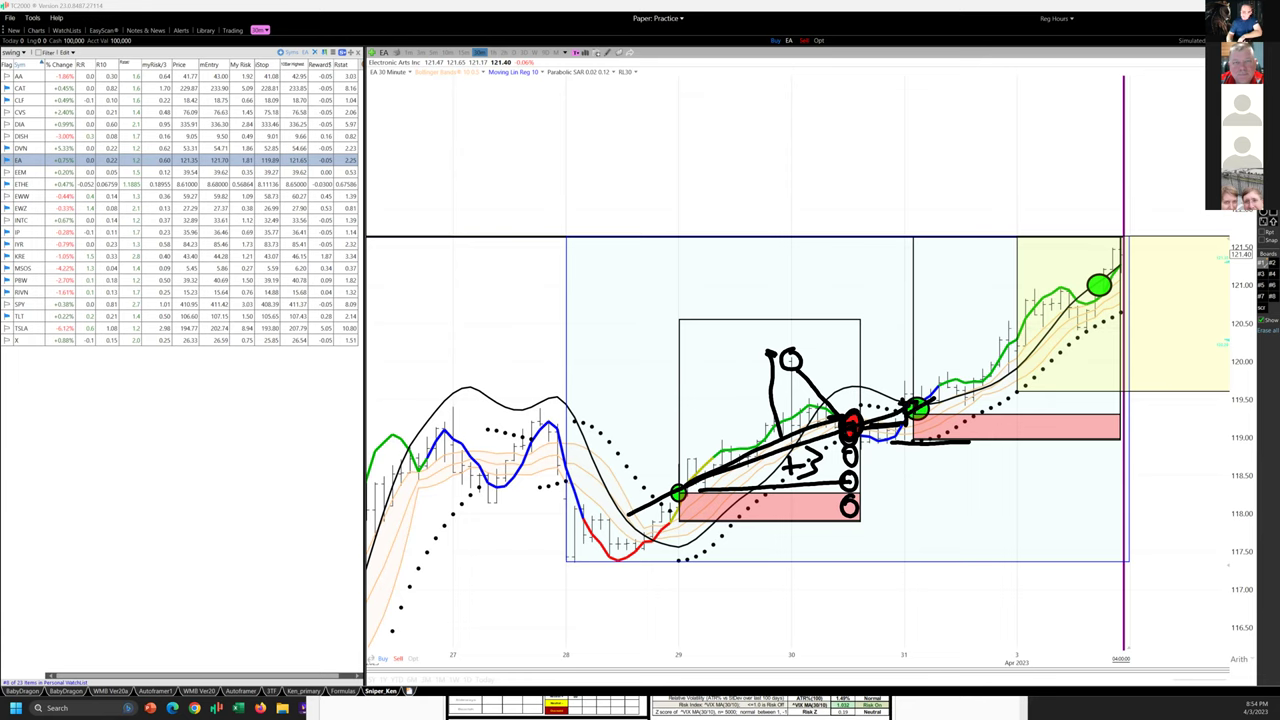
{"action": "mouse_move", "coordinate": [844, 352]}
{"action": "left_mouse_down"}
{"action": "mouse_move", "coordinate": [796, 392]}
{"action": "mouse_move", "coordinate": [816, 396]}
{"action": "left_mouse_up"}
{"action": "left_click_drag", "start_coordinate": [930, 403], "coordinate": [914, 418]}
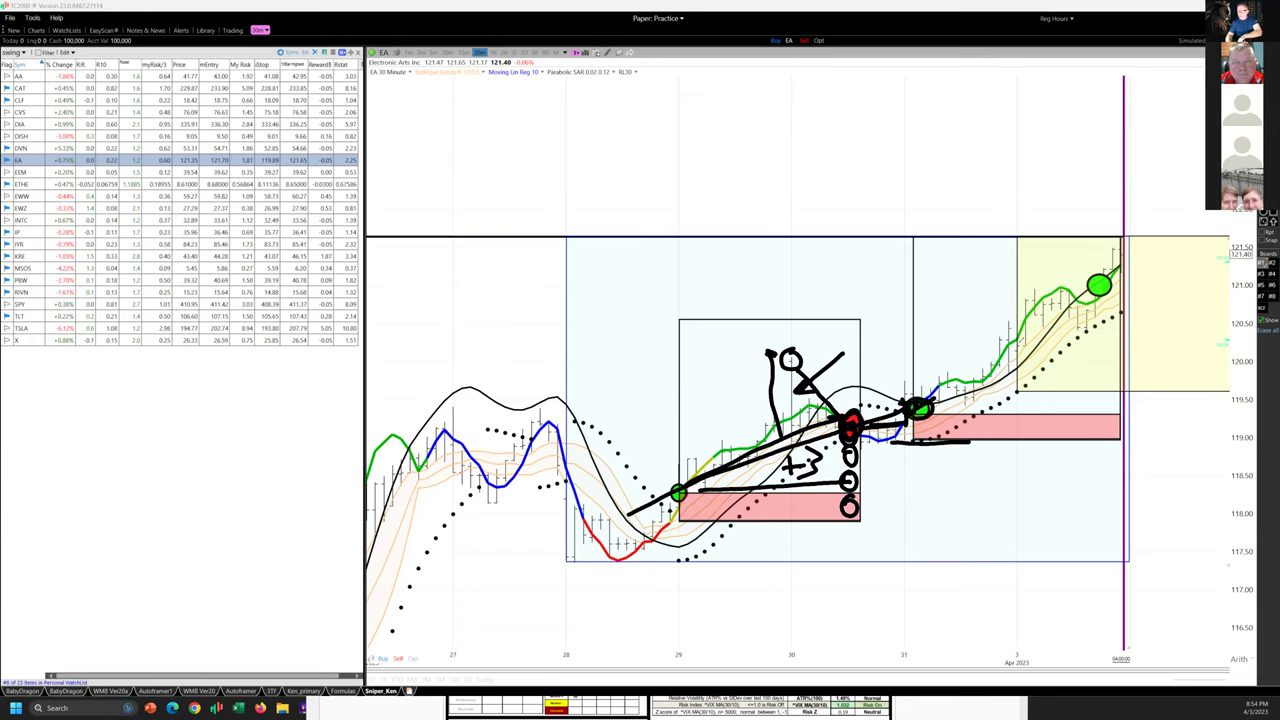
{"action": "left_click_drag", "start_coordinate": [1007, 329], "coordinate": [1017, 327]}
{"action": "mouse_move", "coordinate": [1014, 414]}
{"action": "left_mouse_down"}
{"action": "mouse_move", "coordinate": [1004, 428]}
{"action": "mouse_move", "coordinate": [1016, 416]}
{"action": "mouse_move", "coordinate": [1004, 358]}
{"action": "mouse_move", "coordinate": [962, 348]}
{"action": "mouse_move", "coordinate": [980, 330]}
{"action": "left_mouse_up"}
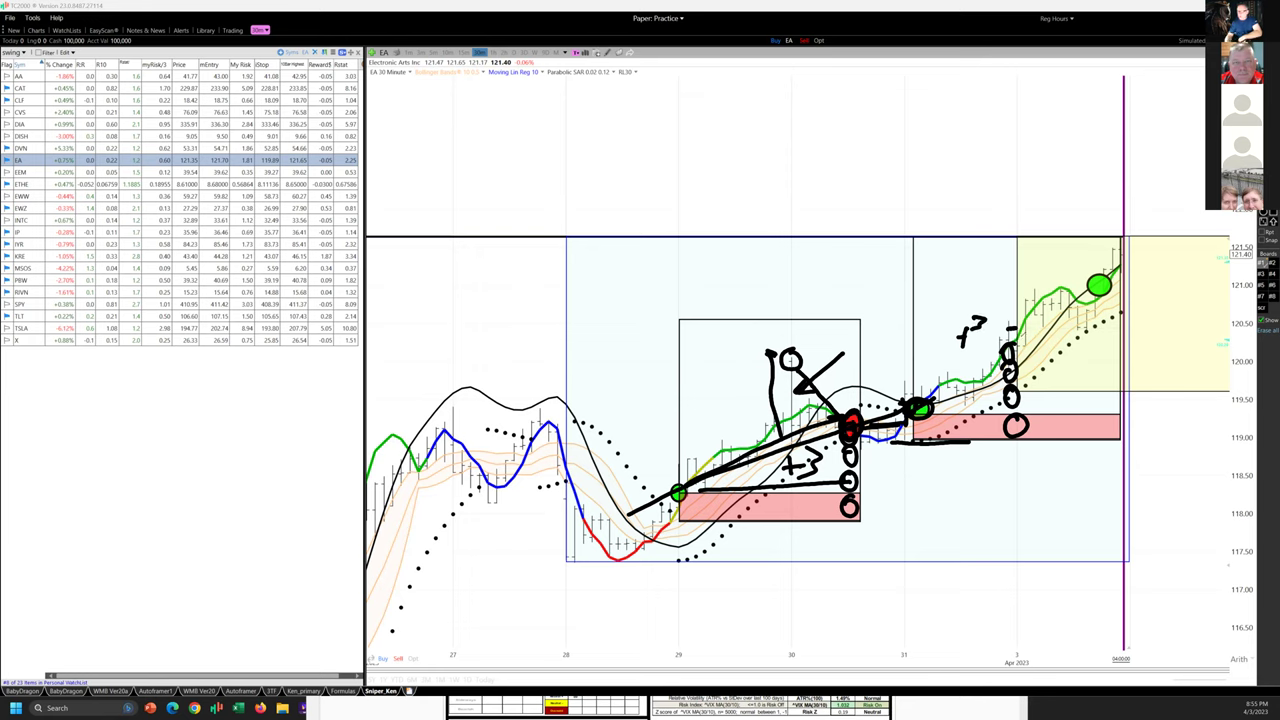
- Trace EA's April 3 rise to the latest green marker, add a long backward arrow and a level near 121.50, and clear the annotations
{"action": "mouse_move", "coordinate": [1010, 342]}
{"action": "left_mouse_down"}
{"action": "mouse_move", "coordinate": [1058, 290]}
{"action": "mouse_move", "coordinate": [1086, 303]}
{"action": "mouse_move", "coordinate": [1107, 283]}
{"action": "left_mouse_up"}
{"action": "mouse_move", "coordinate": [1098, 352]}
{"action": "left_mouse_down"}
{"action": "mouse_move", "coordinate": [1100, 300]}
{"action": "mouse_move", "coordinate": [1108, 310]}
{"action": "left_mouse_up"}
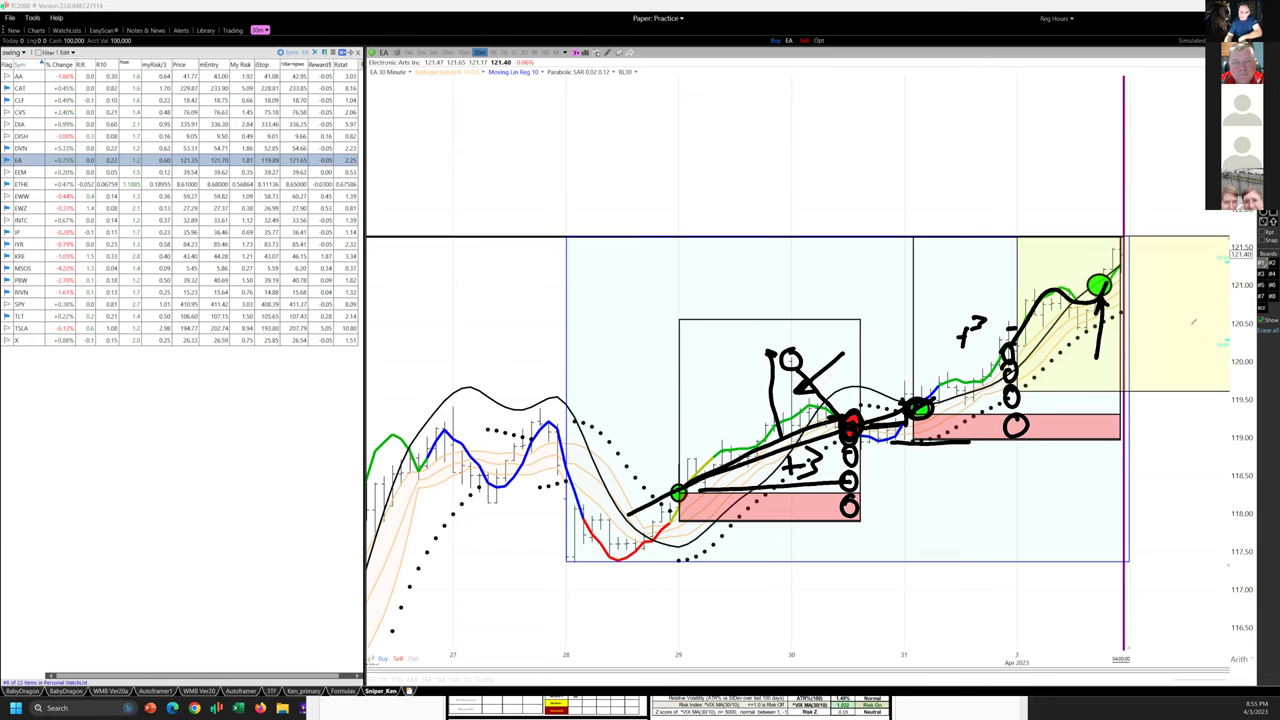
{"action": "left_click_drag", "start_coordinate": [1096, 280], "coordinate": [360, 297]}
{"action": "mouse_move", "coordinate": [392, 280]}
{"action": "left_mouse_down"}
{"action": "mouse_move", "coordinate": [362, 296]}
{"action": "mouse_move", "coordinate": [408, 315]}
{"action": "left_mouse_up"}
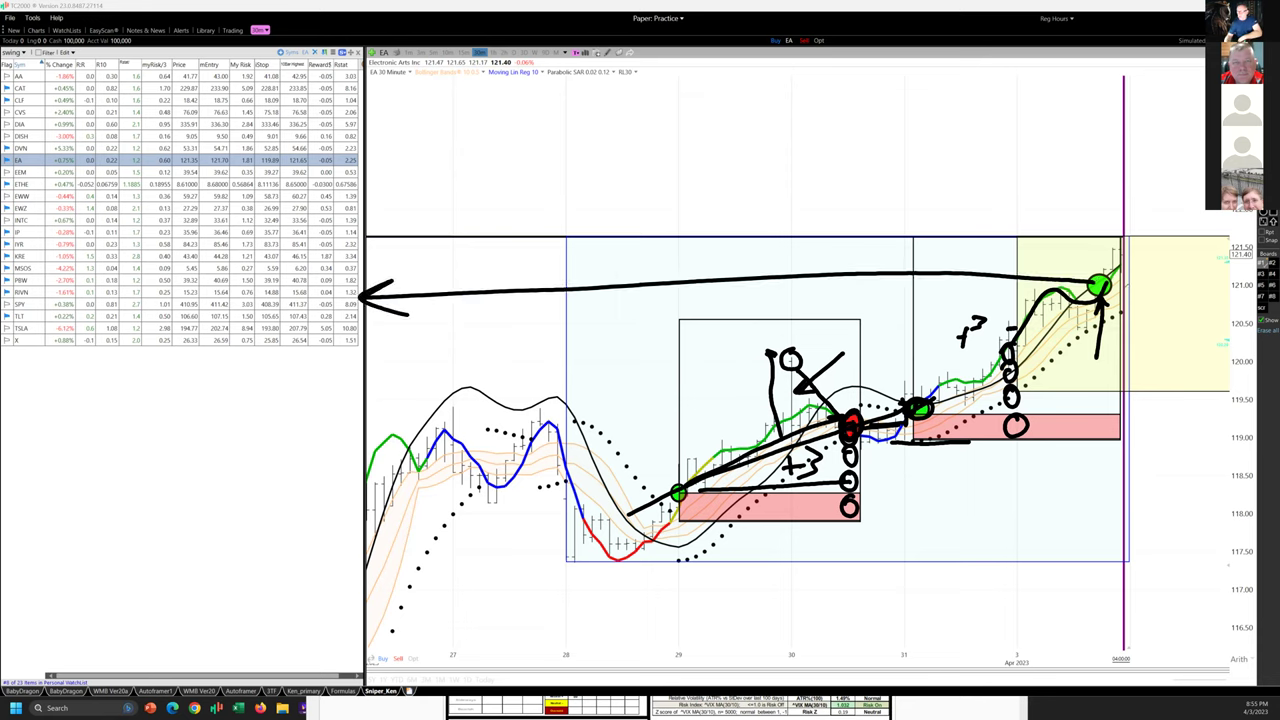
{"action": "mouse_move", "coordinate": [1100, 284]}
{"action": "left_mouse_down"}
{"action": "mouse_move", "coordinate": [1134, 252]}
{"action": "mouse_move", "coordinate": [1224, 250]}
{"action": "left_mouse_up"}
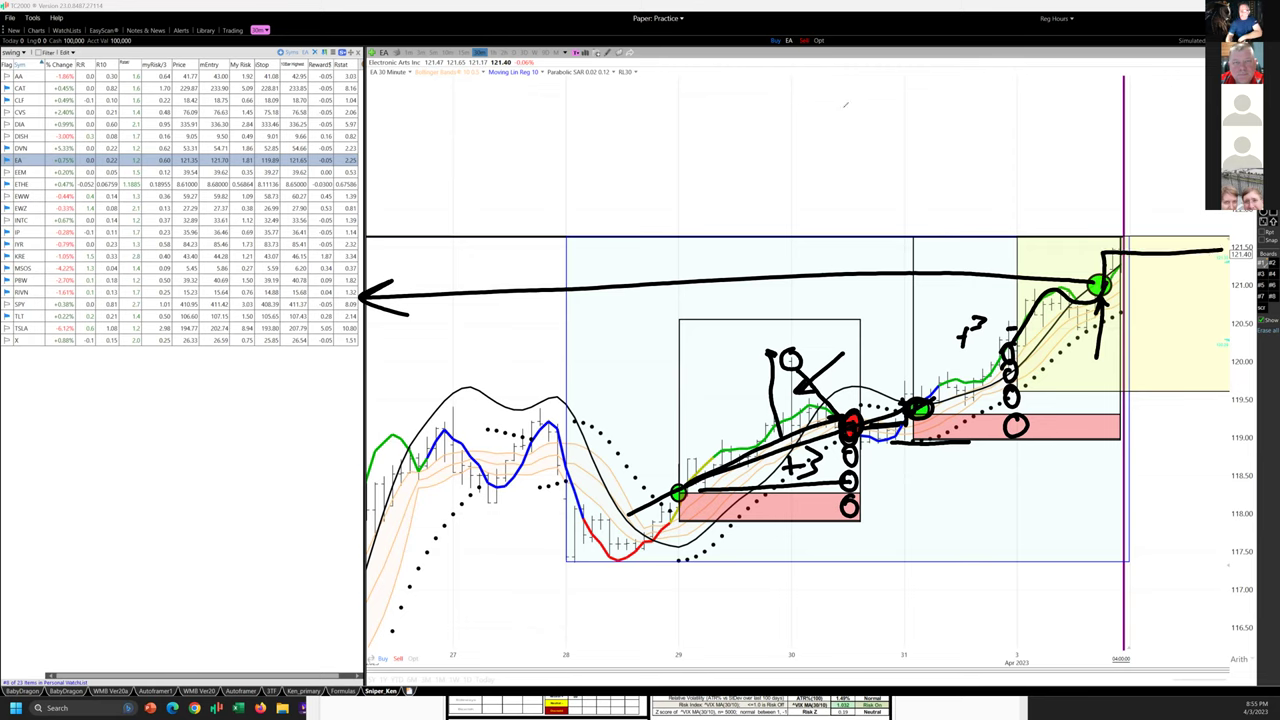
{"action": "key", "text": "Escape"}
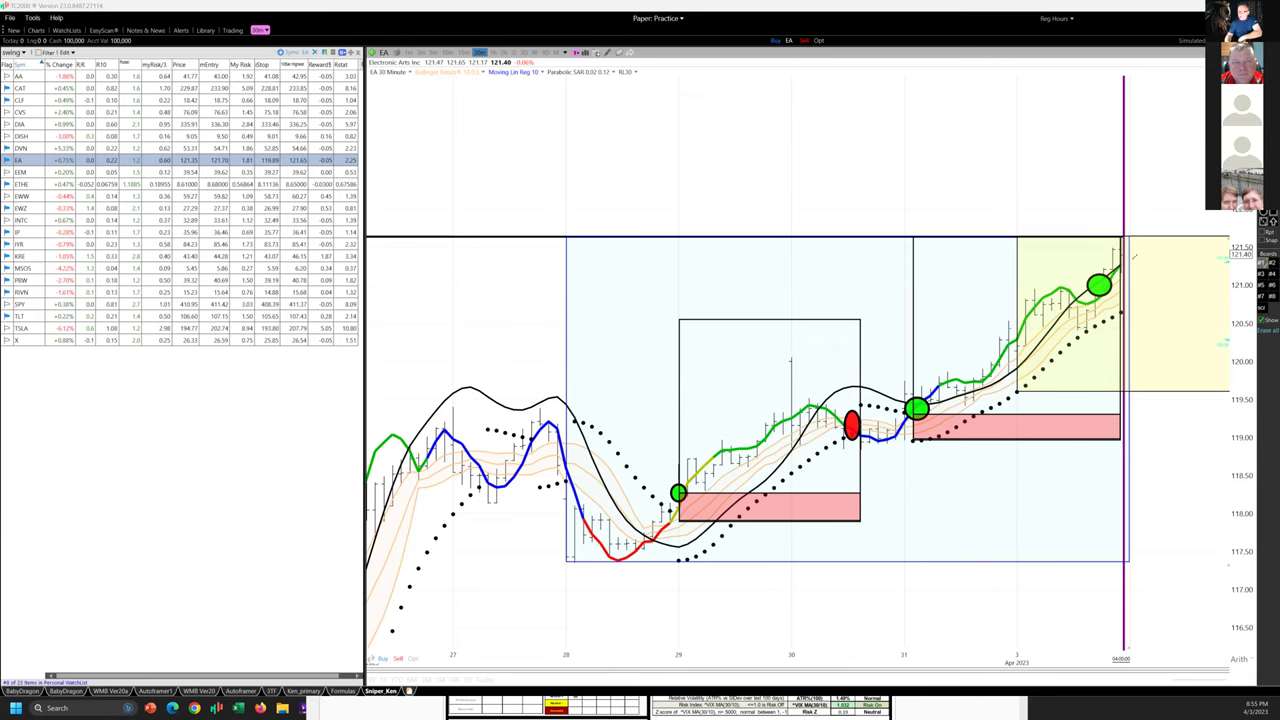
- Draw black levels from EA's March 31 risk box up to 121.50, stack ovals between them, and write 5, 6 and a circled 6R
{"action": "left_click_drag", "start_coordinate": [1110, 252], "coordinate": [1226, 243]}
{"action": "left_click_drag", "start_coordinate": [1112, 414], "coordinate": [1209, 410]}
{"action": "mouse_move", "coordinate": [1112, 442]}
{"action": "left_mouse_down"}
{"action": "mouse_move", "coordinate": [1212, 441]}
{"action": "mouse_move", "coordinate": [1162, 440]}
{"action": "mouse_move", "coordinate": [1174, 418]}
{"action": "mouse_move", "coordinate": [1142, 262]}
{"action": "left_mouse_up"}
{"action": "left_click_drag", "start_coordinate": [936, 341], "coordinate": [910, 369]}
{"action": "mouse_move", "coordinate": [1083, 289]}
{"action": "left_mouse_down"}
{"action": "mouse_move", "coordinate": [1220, 284]}
{"action": "mouse_move", "coordinate": [1184, 266]}
{"action": "mouse_move", "coordinate": [1190, 276]}
{"action": "left_mouse_up"}
{"action": "mouse_move", "coordinate": [1046, 174]}
{"action": "left_mouse_down"}
{"action": "mouse_move", "coordinate": [1040, 212]}
{"action": "mouse_move", "coordinate": [1062, 212]}
{"action": "left_mouse_up"}
{"action": "left_click_drag", "start_coordinate": [1062, 178], "coordinate": [1088, 210]}
{"action": "mouse_move", "coordinate": [1096, 157]}
{"action": "left_mouse_down"}
{"action": "mouse_move", "coordinate": [1060, 252]}
{"action": "mouse_move", "coordinate": [1024, 160]}
{"action": "left_mouse_up"}
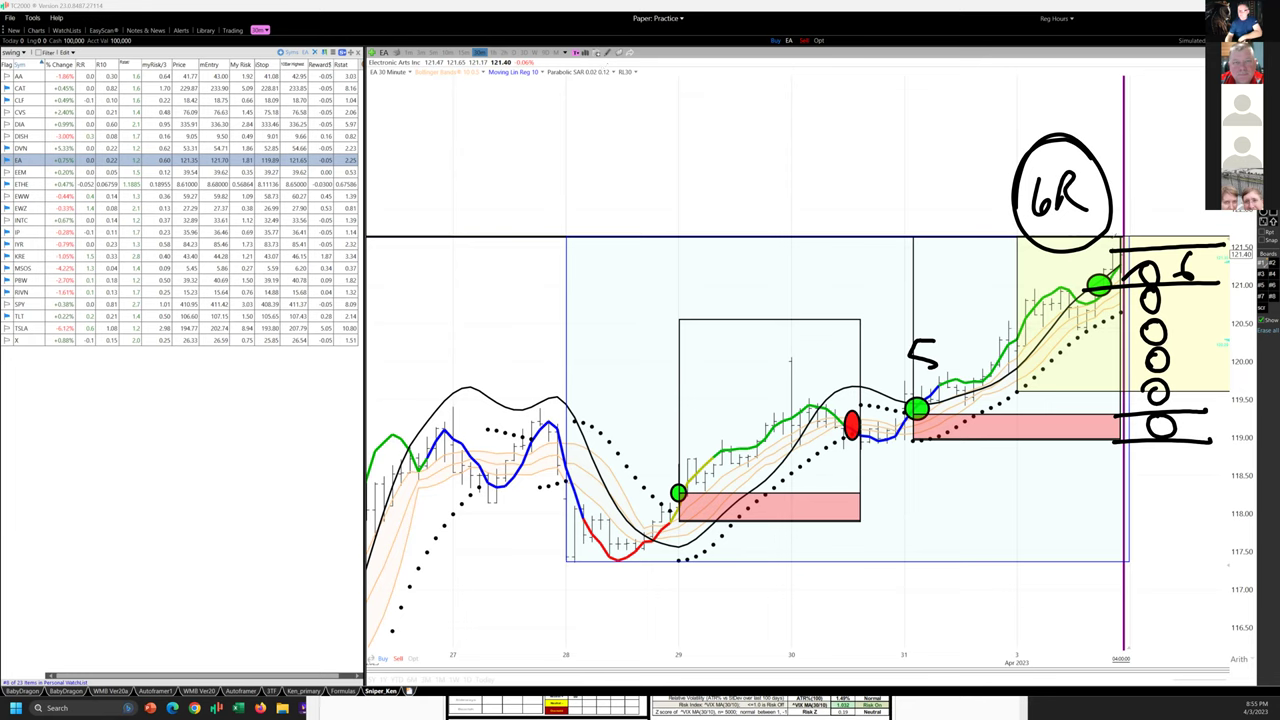
- Add a breakout arrow above EA's high, red lines near 121, a circled red 4, and a red circle around 6R, then clear everything
{"action": "mouse_move", "coordinate": [1104, 238]}
{"action": "left_mouse_down"}
{"action": "mouse_move", "coordinate": [1208, 236]}
{"action": "mouse_move", "coordinate": [1168, 190]}
{"action": "mouse_move", "coordinate": [1168, 214]}
{"action": "left_mouse_up"}
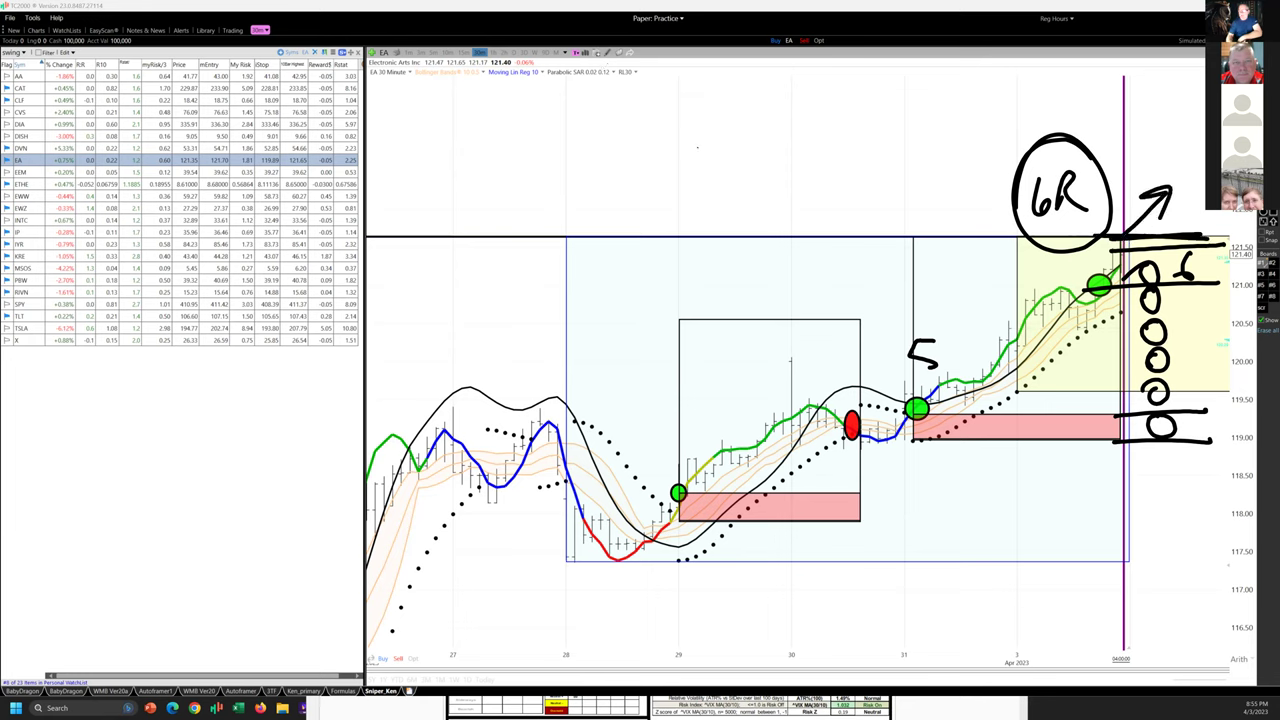
{"action": "mouse_move", "coordinate": [1121, 430]}
{"action": "left_mouse_down"}
{"action": "mouse_move", "coordinate": [1131, 320]}
{"action": "mouse_move", "coordinate": [1274, 283]}
{"action": "left_mouse_up"}
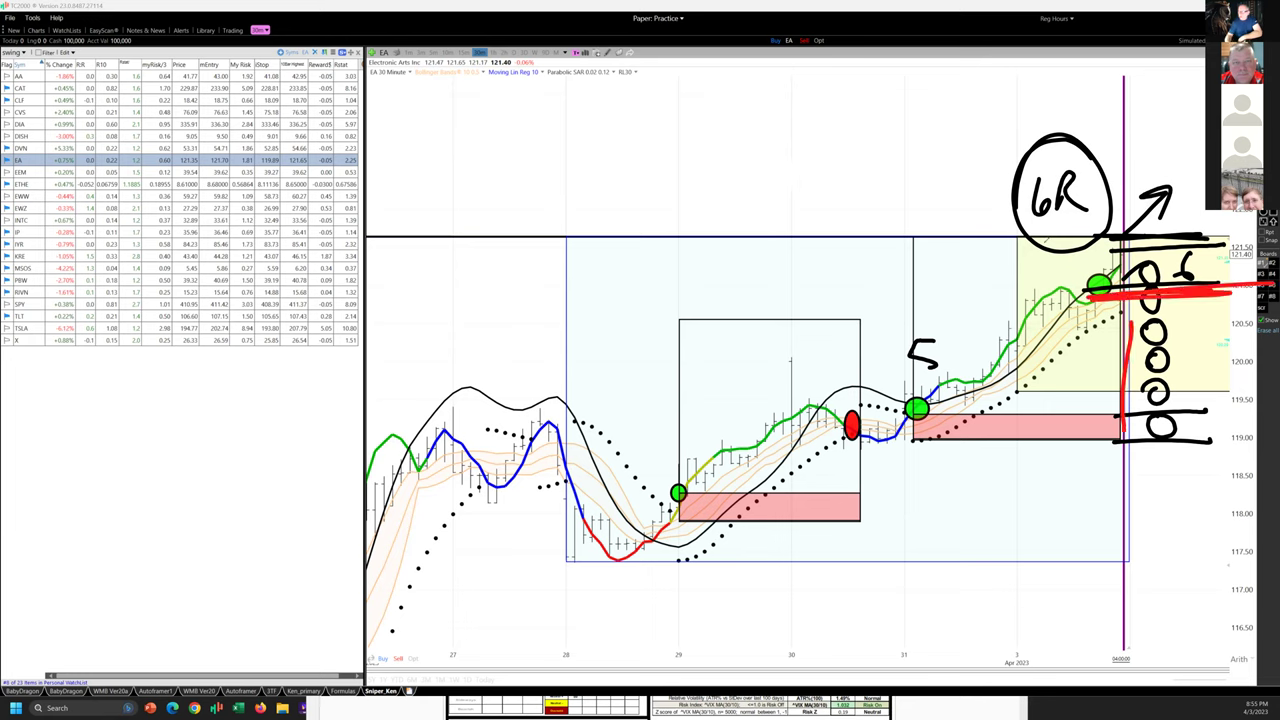
{"action": "mouse_move", "coordinate": [1152, 242]}
{"action": "left_mouse_down"}
{"action": "mouse_move", "coordinate": [1198, 318]}
{"action": "mouse_move", "coordinate": [1196, 392]}
{"action": "left_mouse_up"}
{"action": "left_click_drag", "start_coordinate": [1222, 312], "coordinate": [1200, 306]}
{"action": "mouse_move", "coordinate": [1032, 174]}
{"action": "left_mouse_down"}
{"action": "mouse_move", "coordinate": [1016, 228]}
{"action": "mouse_move", "coordinate": [1100, 140]}
{"action": "left_mouse_up"}
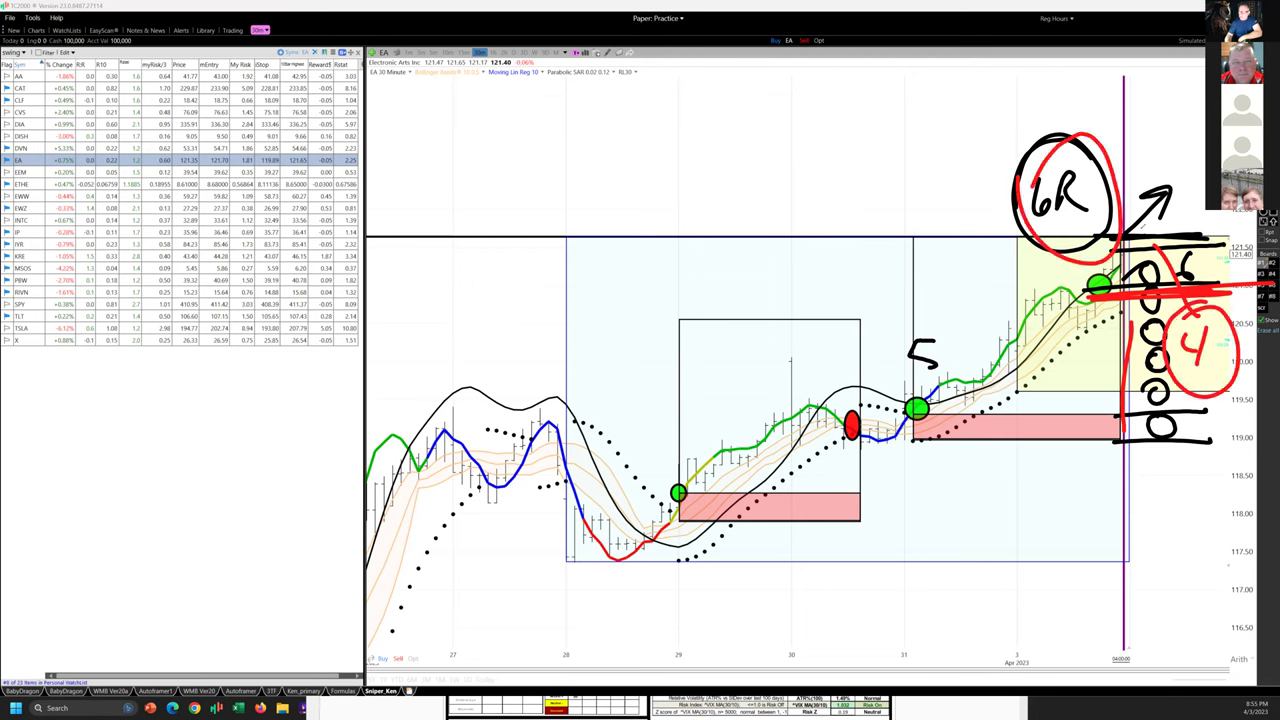
{"action": "left_click_drag", "start_coordinate": [1122, 232], "coordinate": [1200, 124]}
{"action": "mouse_move", "coordinate": [1168, 134]}
{"action": "left_mouse_down"}
{"action": "mouse_move", "coordinate": [1198, 122]}
{"action": "mouse_move", "coordinate": [1196, 158]}
{"action": "left_mouse_up"}
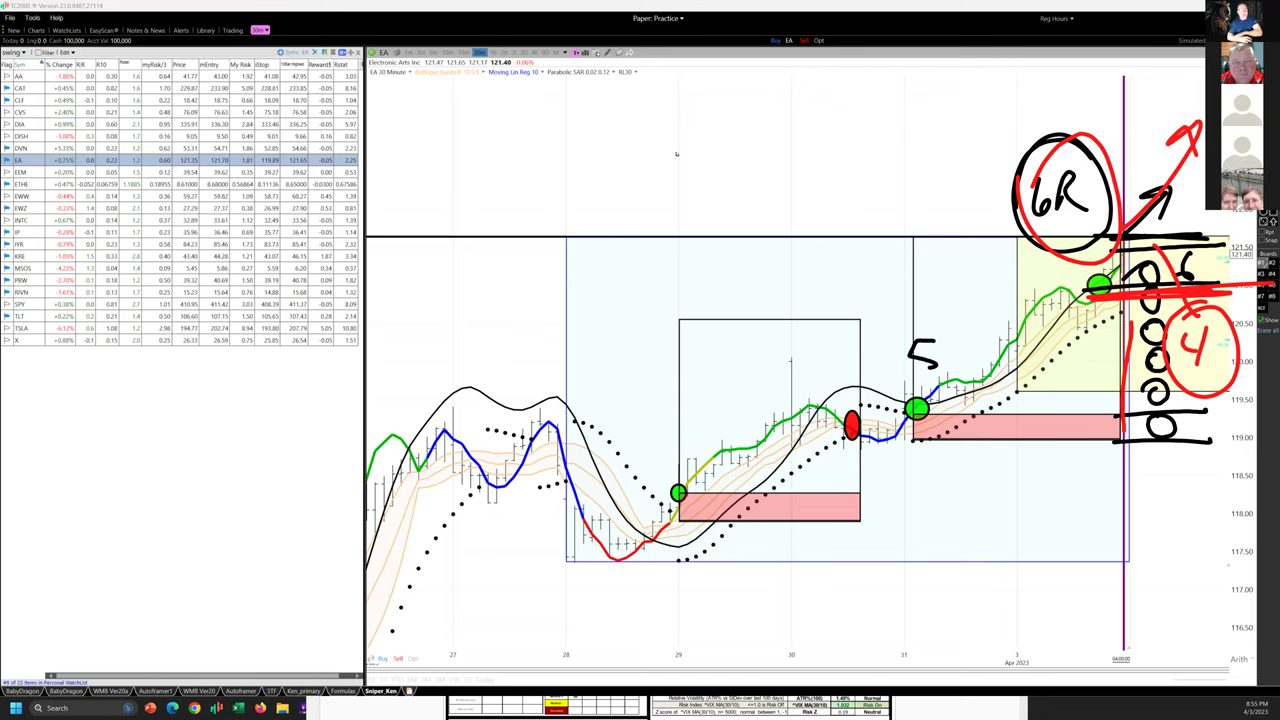
{"action": "key", "text": "e"}
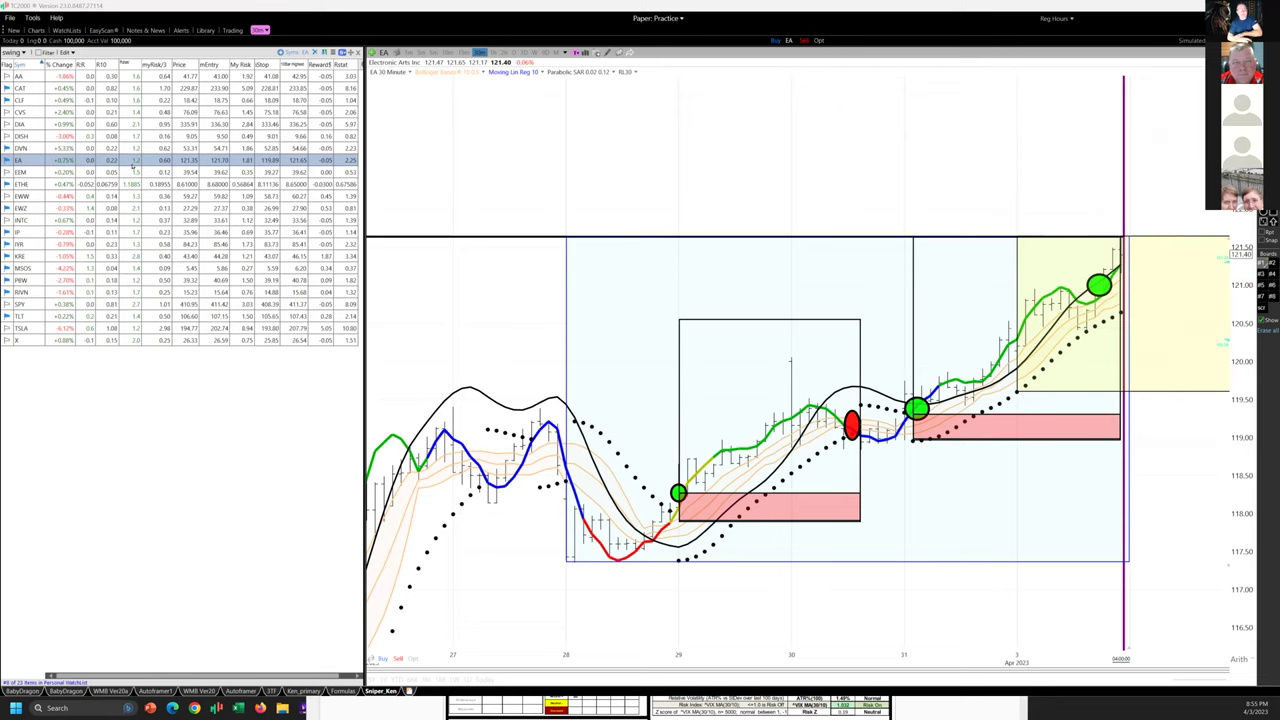
- Open the EEM chart and draw a blue line from the circled March 28 entry up to the red marker
{"action": "left_click", "coordinate": [28, 174]}
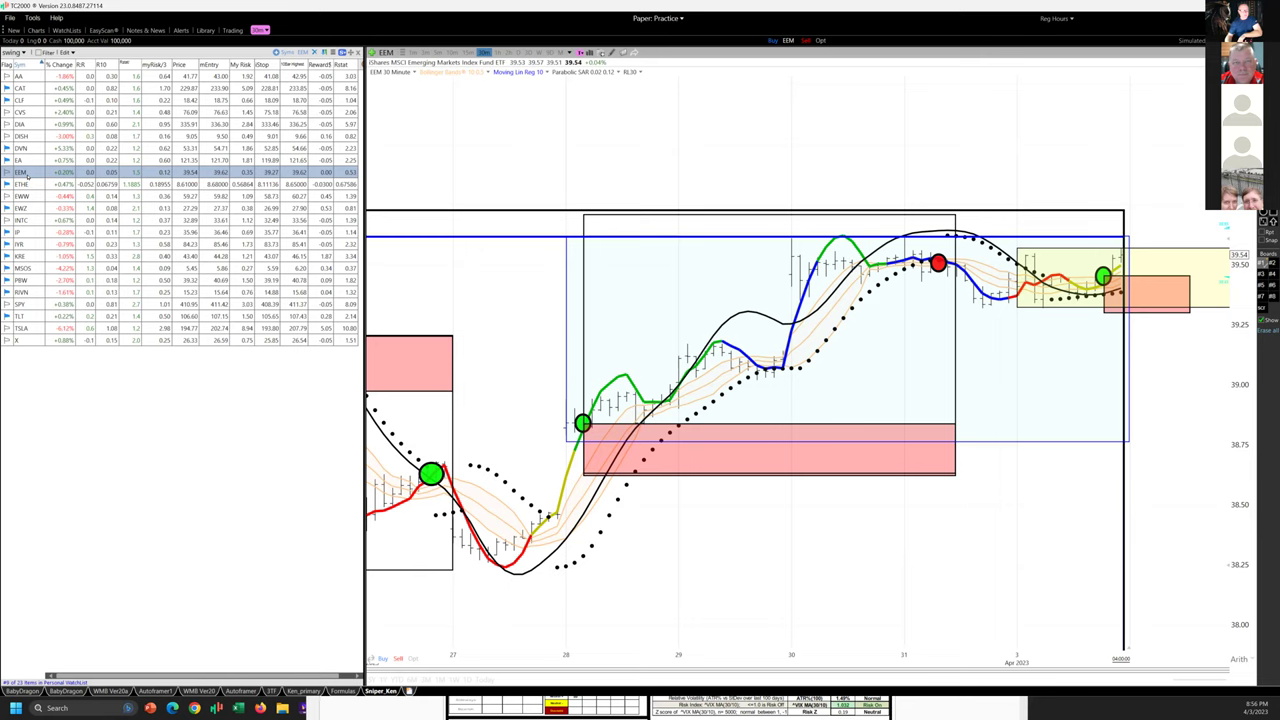
{"action": "right_click", "coordinate": [832, 164]}
{"action": "left_click", "coordinate": [763, 136]}
{"action": "middle_click", "coordinate": [773, 151]}
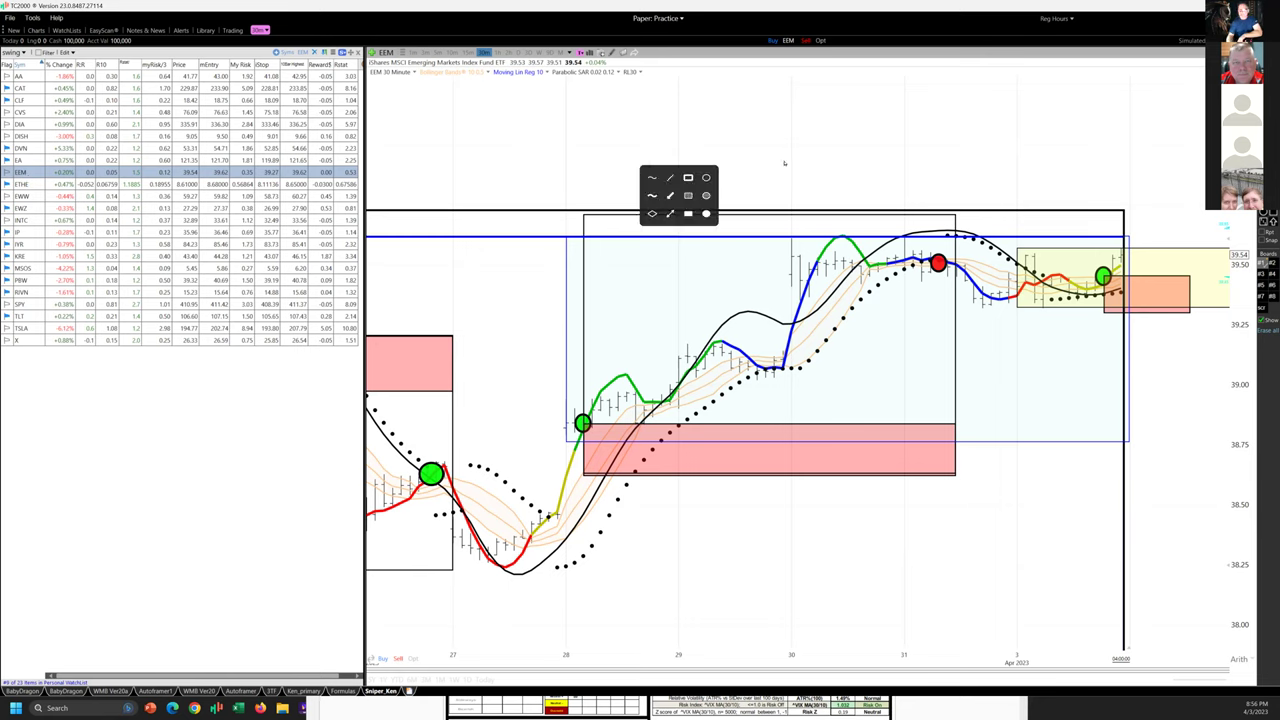
{"action": "middle_click", "coordinate": [837, 237]}
{"action": "left_click", "coordinate": [838, 221]}
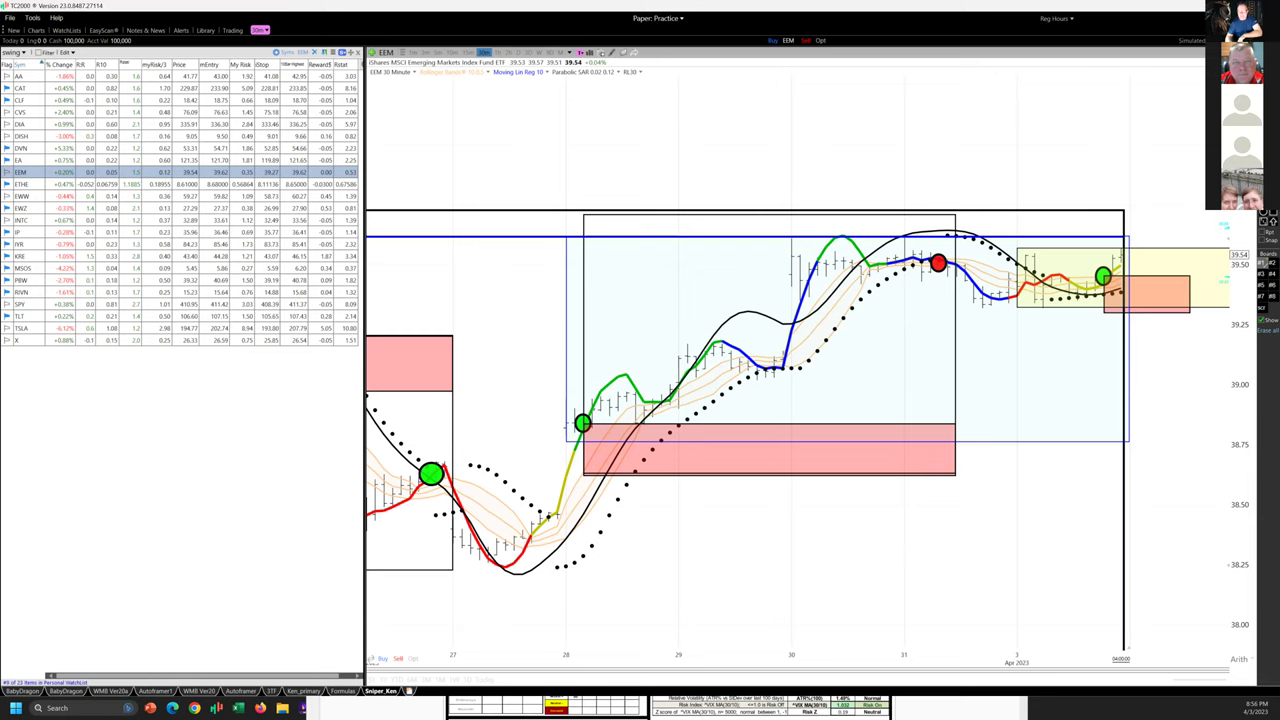
{"action": "mouse_move", "coordinate": [583, 420]}
{"action": "left_mouse_down"}
{"action": "mouse_move", "coordinate": [686, 348]}
{"action": "mouse_move", "coordinate": [830, 282]}
{"action": "mouse_move", "coordinate": [922, 262]}
{"action": "left_mouse_up"}
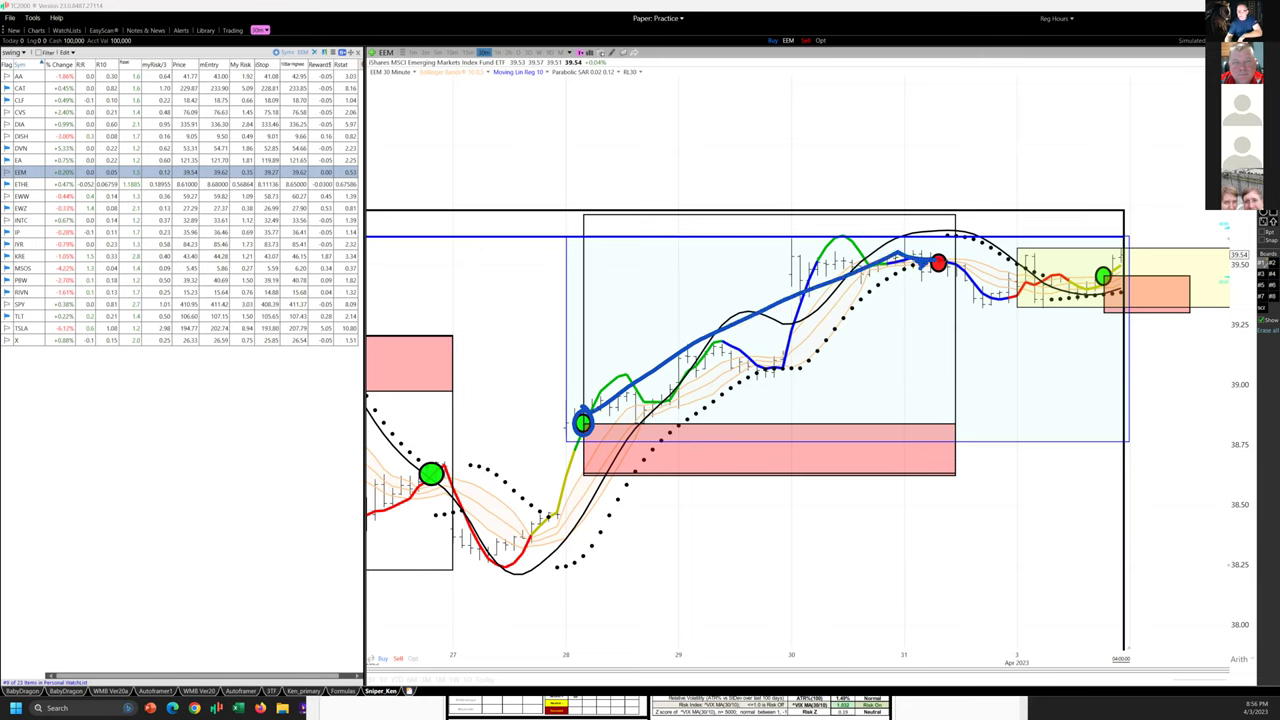
- Draw a crossed-out upward arrow at EEM's red marker, trace the pullback, and underline the base near 39.35
{"action": "mouse_move", "coordinate": [932, 258]}
{"action": "left_mouse_down"}
{"action": "mouse_move", "coordinate": [986, 137]}
{"action": "mouse_move", "coordinate": [996, 144]}
{"action": "mouse_move", "coordinate": [967, 182]}
{"action": "left_mouse_up"}
{"action": "left_click_drag", "start_coordinate": [952, 152], "coordinate": [1015, 198]}
{"action": "mouse_move", "coordinate": [946, 266]}
{"action": "left_mouse_down"}
{"action": "mouse_move", "coordinate": [1020, 297]}
{"action": "mouse_move", "coordinate": [1100, 295]}
{"action": "left_mouse_up"}
{"action": "left_click_drag", "start_coordinate": [994, 306], "coordinate": [1118, 308]}
{"action": "left_click_drag", "start_coordinate": [1036, 312], "coordinate": [1190, 302]}
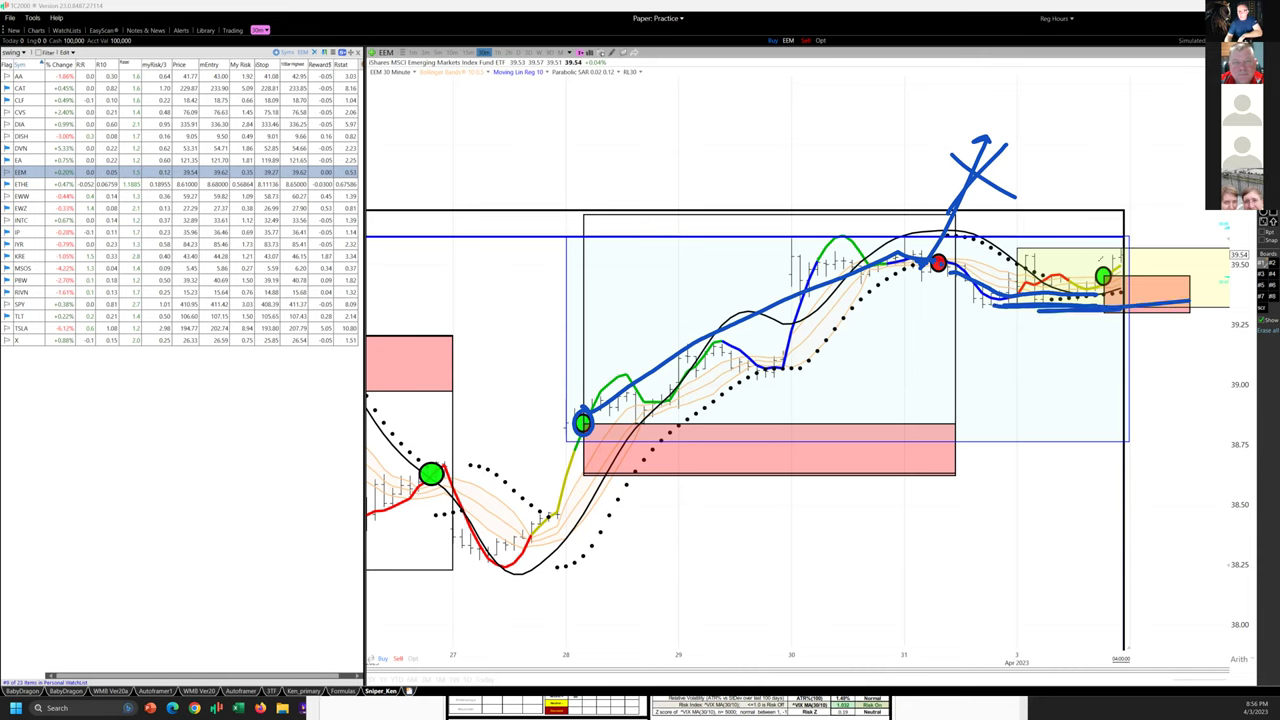
- Draw an upward arrow from EEM's latest green marker, outline its risk box with .5, and mark a circled level near 39.75
{"action": "mouse_move", "coordinate": [1112, 263]}
{"action": "left_mouse_down"}
{"action": "mouse_move", "coordinate": [1098, 268]}
{"action": "mouse_move", "coordinate": [1108, 287]}
{"action": "mouse_move", "coordinate": [1194, 183]}
{"action": "left_mouse_up"}
{"action": "left_click_drag", "start_coordinate": [1194, 183], "coordinate": [1167, 187]}
{"action": "mouse_move", "coordinate": [1114, 288]}
{"action": "left_mouse_down"}
{"action": "mouse_move", "coordinate": [1194, 300]}
{"action": "mouse_move", "coordinate": [1104, 320]}
{"action": "left_mouse_up"}
{"action": "left_click_drag", "start_coordinate": [1124, 255], "coordinate": [1216, 252]}
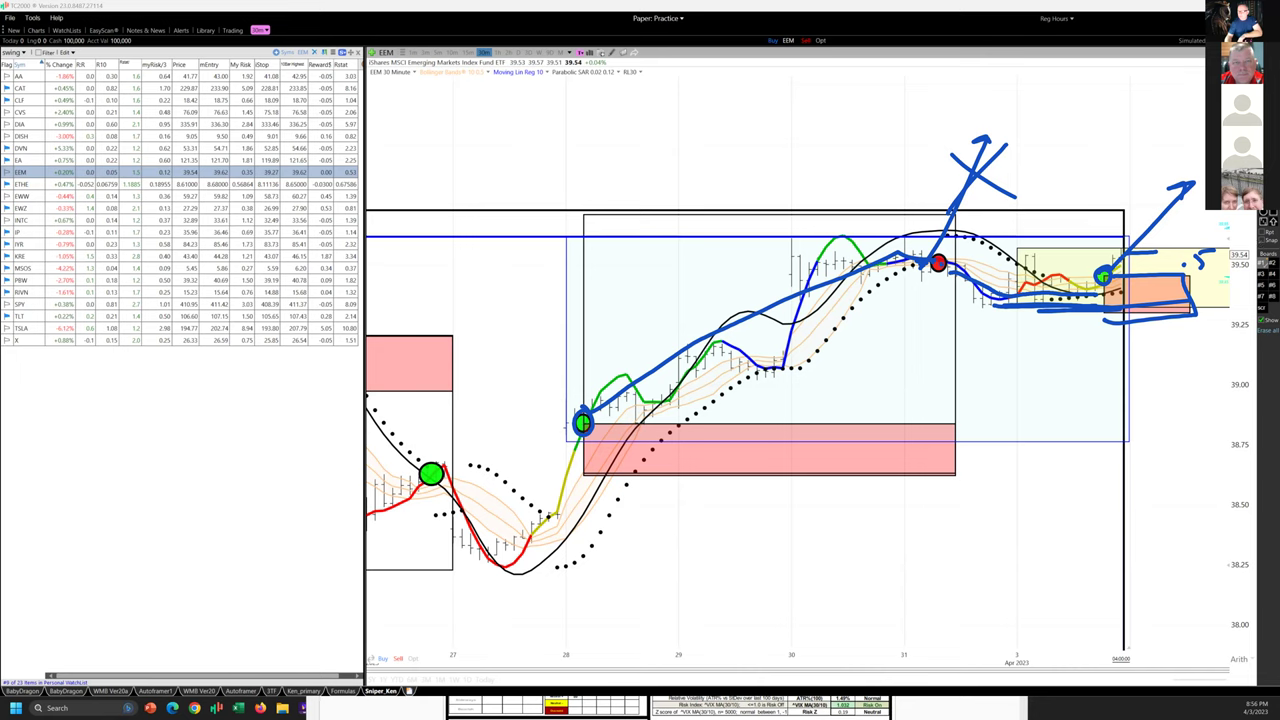
{"action": "left_click_drag", "start_coordinate": [1074, 214], "coordinate": [1214, 210]}
{"action": "left_click_drag", "start_coordinate": [1124, 196], "coordinate": [1140, 216]}
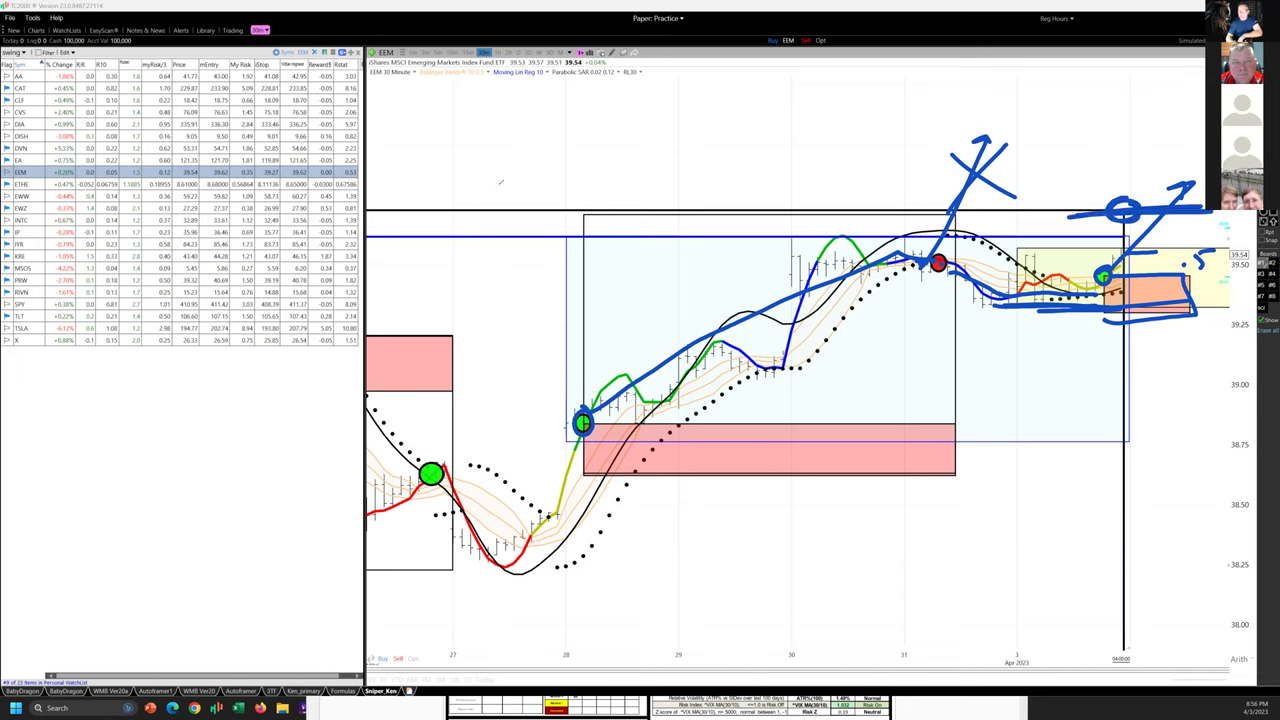
- Point an arrow back along EEM's upper level, draw a breakout arrow above the circled level, and clear the annotations
{"action": "mouse_move", "coordinate": [500, 183]}
{"action": "left_mouse_down"}
{"action": "mouse_move", "coordinate": [438, 210]}
{"action": "mouse_move", "coordinate": [484, 230]}
{"action": "left_mouse_up"}
{"action": "left_click_drag", "start_coordinate": [455, 212], "coordinate": [626, 199]}
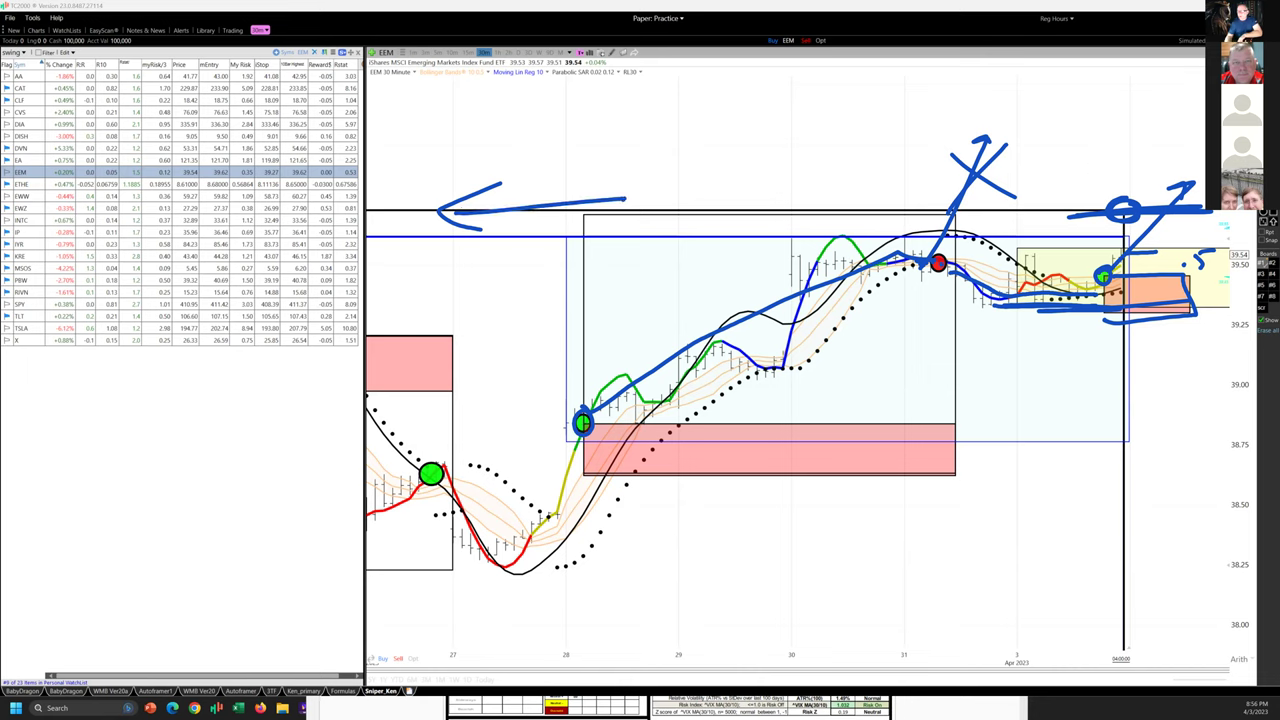
{"action": "mouse_move", "coordinate": [1124, 198]}
{"action": "left_mouse_down"}
{"action": "mouse_move", "coordinate": [1174, 130]}
{"action": "mouse_move", "coordinate": [1178, 142]}
{"action": "left_mouse_up"}
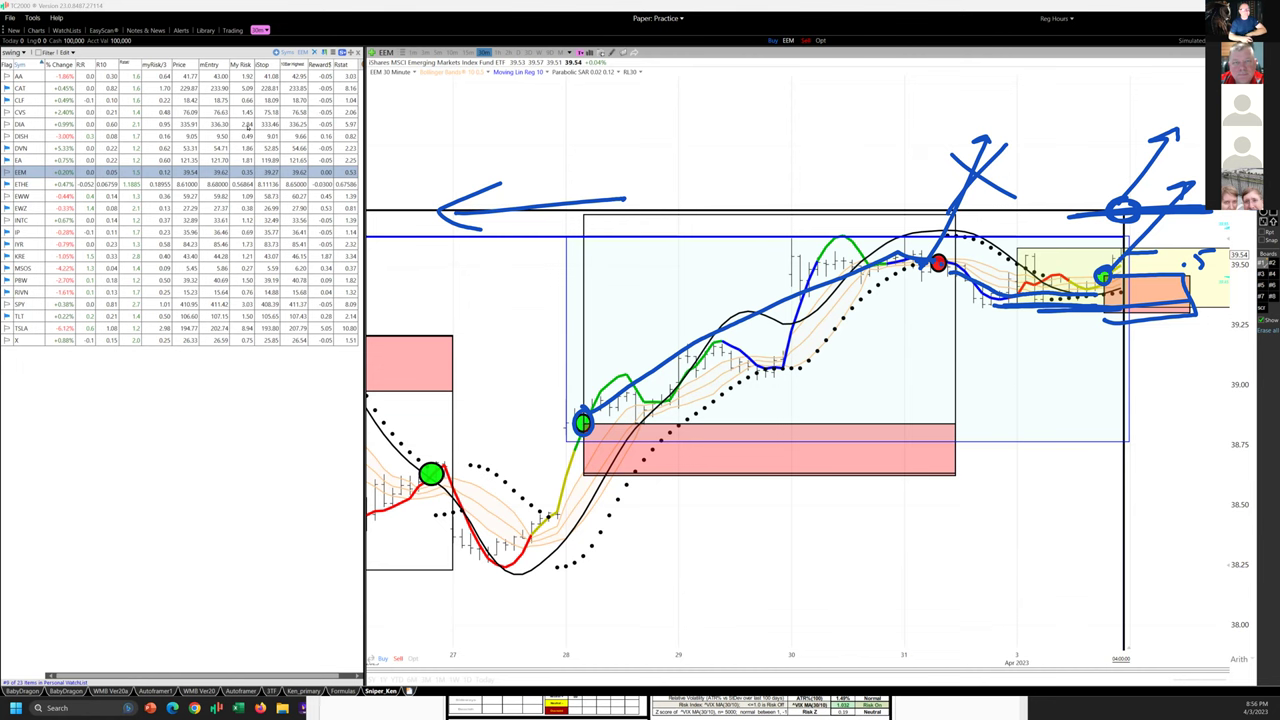
{"action": "key", "text": "Escape"}
- Open the ETHE chart, circle the April 3 crossover and 8.610, draw a backward resistance arrow and two breakout arrows, then clear them
{"action": "left_click", "coordinate": [27, 185]}
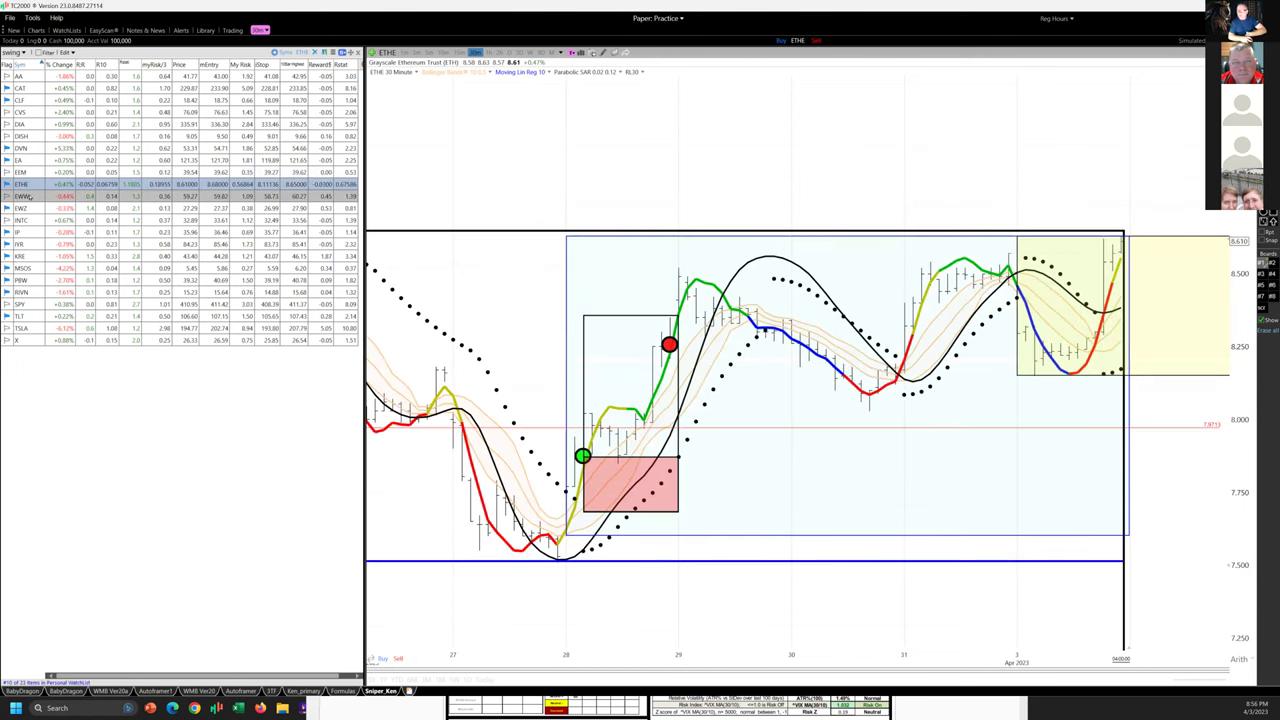
{"action": "right_click", "coordinate": [836, 166]}
{"action": "left_click", "coordinate": [858, 193]}
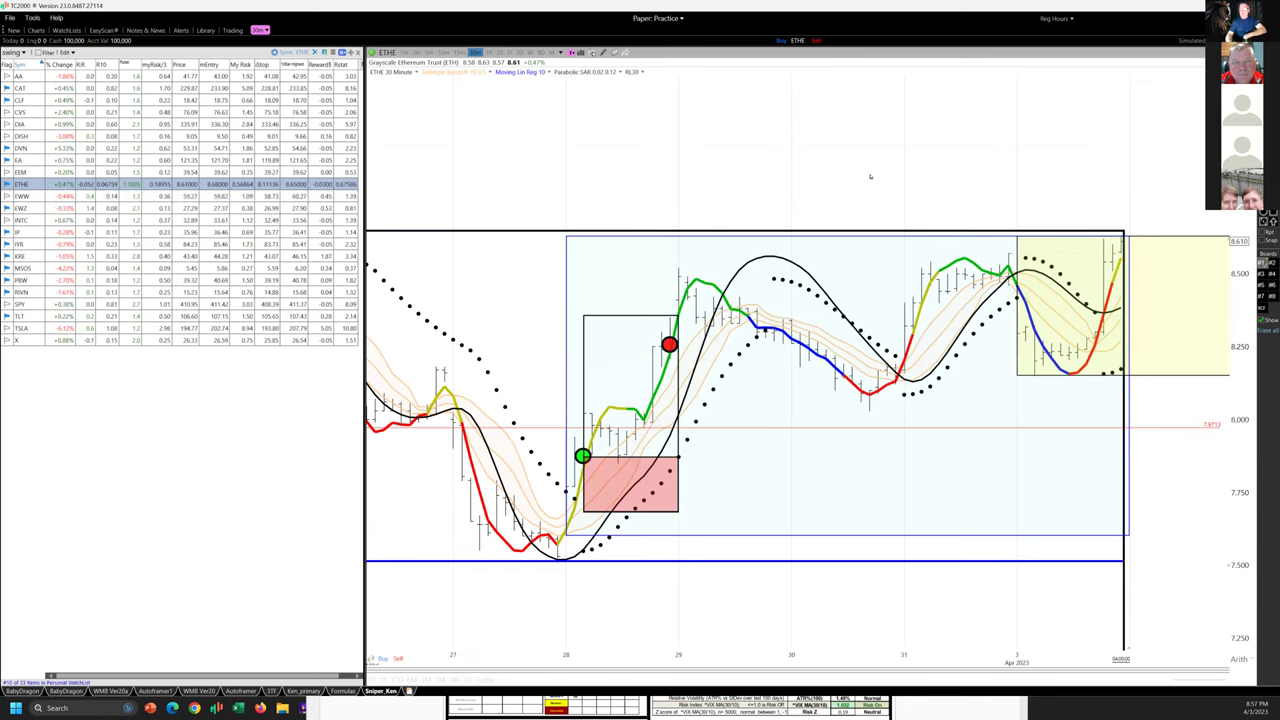
{"action": "mouse_move", "coordinate": [1100, 306]}
{"action": "left_mouse_down"}
{"action": "mouse_move", "coordinate": [1100, 322]}
{"action": "mouse_move", "coordinate": [1088, 304]}
{"action": "mouse_move", "coordinate": [1114, 244]}
{"action": "mouse_move", "coordinate": [1124, 250]}
{"action": "mouse_move", "coordinate": [1100, 235]}
{"action": "mouse_move", "coordinate": [349, 248]}
{"action": "mouse_move", "coordinate": [382, 221]}
{"action": "mouse_move", "coordinate": [394, 260]}
{"action": "left_mouse_up"}
{"action": "left_click_drag", "start_coordinate": [1242, 225], "coordinate": [1254, 232]}
{"action": "mouse_move", "coordinate": [1112, 234]}
{"action": "left_mouse_down"}
{"action": "mouse_move", "coordinate": [1183, 100]}
{"action": "mouse_move", "coordinate": [1198, 135]}
{"action": "left_mouse_up"}
{"action": "mouse_move", "coordinate": [1060, 243]}
{"action": "left_mouse_down"}
{"action": "mouse_move", "coordinate": [1165, 82]}
{"action": "mouse_move", "coordinate": [1167, 113]}
{"action": "left_mouse_up"}
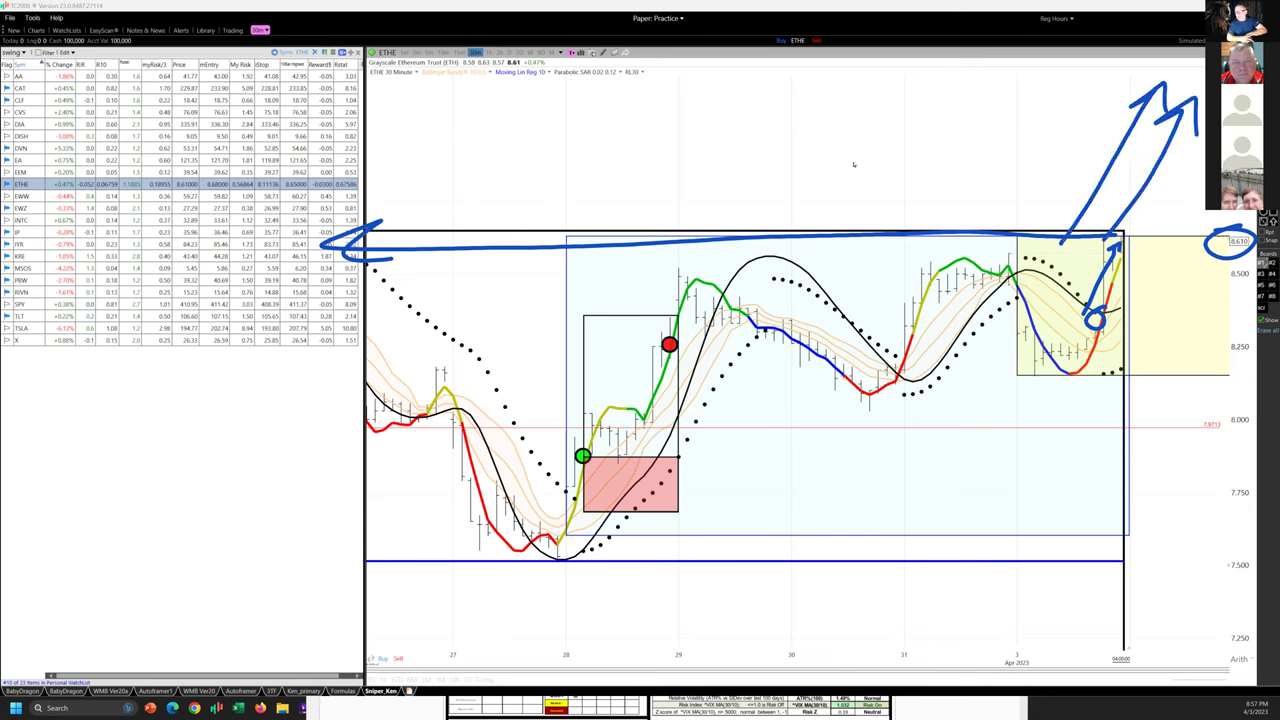
{"action": "key", "text": "Escape"}
- Open the EWW chart, circle the first green marker, outline the uptrend, trace the pullback, and underline the low near 58.75
{"action": "left_click", "coordinate": [30, 196]}
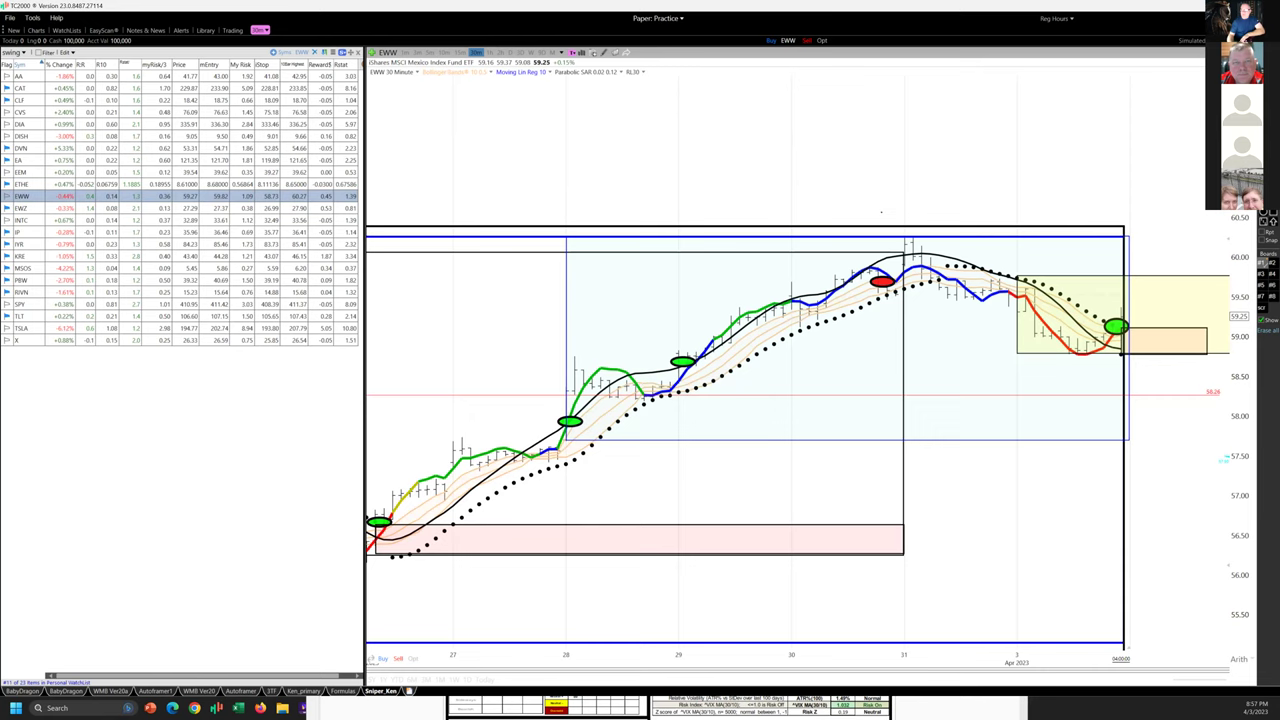
{"action": "mouse_move", "coordinate": [392, 493]}
{"action": "left_mouse_down"}
{"action": "mouse_move", "coordinate": [410, 540]}
{"action": "mouse_move", "coordinate": [905, 295]}
{"action": "mouse_move", "coordinate": [900, 262]}
{"action": "mouse_move", "coordinate": [488, 424]}
{"action": "mouse_move", "coordinate": [390, 492]}
{"action": "mouse_move", "coordinate": [370, 526]}
{"action": "left_mouse_up"}
{"action": "left_click_drag", "start_coordinate": [918, 257], "coordinate": [1011, 284]}
{"action": "mouse_move", "coordinate": [920, 262]}
{"action": "left_mouse_down"}
{"action": "mouse_move", "coordinate": [1012, 290]}
{"action": "mouse_move", "coordinate": [1064, 348]}
{"action": "mouse_move", "coordinate": [1190, 356]}
{"action": "mouse_move", "coordinate": [1030, 358]}
{"action": "mouse_move", "coordinate": [1268, 362]}
{"action": "left_mouse_up"}
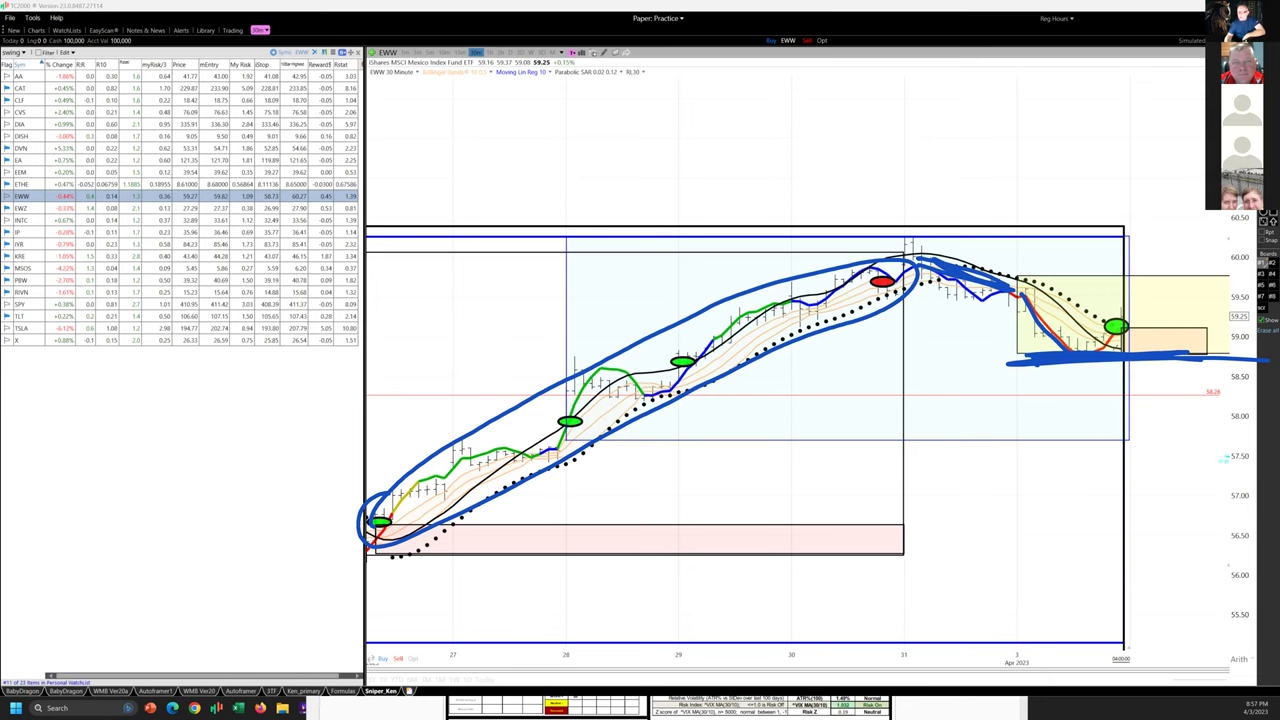
- Write a circled note beneath EWW's pullback low and draw three arrows pointing to the underside of the uptrend
{"action": "mouse_move", "coordinate": [1108, 376]}
{"action": "left_mouse_down"}
{"action": "mouse_move", "coordinate": [1098, 434]}
{"action": "mouse_move", "coordinate": [1114, 410]}
{"action": "left_mouse_up"}
{"action": "left_click_drag", "start_coordinate": [1118, 394], "coordinate": [1142, 406]}
{"action": "mouse_move", "coordinate": [1128, 364]}
{"action": "left_mouse_down"}
{"action": "mouse_move", "coordinate": [1135, 458]}
{"action": "mouse_move", "coordinate": [1120, 366]}
{"action": "left_mouse_up"}
{"action": "left_click_drag", "start_coordinate": [667, 572], "coordinate": [596, 482]}
{"action": "mouse_move", "coordinate": [591, 516]}
{"action": "left_mouse_down"}
{"action": "mouse_move", "coordinate": [595, 486]}
{"action": "mouse_move", "coordinate": [612, 487]}
{"action": "left_mouse_up"}
{"action": "left_click_drag", "start_coordinate": [781, 484], "coordinate": [736, 402]}
{"action": "mouse_move", "coordinate": [701, 426]}
{"action": "left_mouse_down"}
{"action": "mouse_move", "coordinate": [730, 405]}
{"action": "mouse_move", "coordinate": [754, 409]}
{"action": "left_mouse_up"}
{"action": "mouse_move", "coordinate": [872, 406]}
{"action": "left_mouse_down"}
{"action": "mouse_move", "coordinate": [873, 418]}
{"action": "mouse_move", "coordinate": [832, 332]}
{"action": "left_mouse_up"}
{"action": "left_click_drag", "start_coordinate": [828, 384], "coordinate": [843, 366]}
- Hatch EWW's latest risk box, draw upward arrows and a resistance line near 60.40, note the reward figure, and clear the annotations
{"action": "mouse_move", "coordinate": [1136, 330]}
{"action": "left_mouse_down"}
{"action": "mouse_move", "coordinate": [1166, 326]}
{"action": "mouse_move", "coordinate": [1206, 354]}
{"action": "mouse_move", "coordinate": [1128, 344]}
{"action": "mouse_move", "coordinate": [1128, 328]}
{"action": "left_mouse_up"}
{"action": "left_click_drag", "start_coordinate": [1146, 336], "coordinate": [1140, 350]}
{"action": "mouse_move", "coordinate": [1156, 334]}
{"action": "left_mouse_down"}
{"action": "mouse_move", "coordinate": [1154, 350]}
{"action": "mouse_move", "coordinate": [1168, 352]}
{"action": "mouse_move", "coordinate": [1136, 258]}
{"action": "mouse_move", "coordinate": [1143, 226]}
{"action": "left_mouse_up"}
{"action": "left_click_drag", "start_coordinate": [832, 235], "coordinate": [1188, 221]}
{"action": "mouse_move", "coordinate": [1136, 186]}
{"action": "left_mouse_down"}
{"action": "mouse_move", "coordinate": [1138, 208]}
{"action": "mouse_move", "coordinate": [1155, 191]}
{"action": "left_mouse_up"}
{"action": "left_click_drag", "start_coordinate": [1131, 247], "coordinate": [1148, 246]}
{"action": "mouse_move", "coordinate": [1134, 313]}
{"action": "left_mouse_down"}
{"action": "mouse_move", "coordinate": [1204, 178]}
{"action": "mouse_move", "coordinate": [1203, 208]}
{"action": "left_mouse_up"}
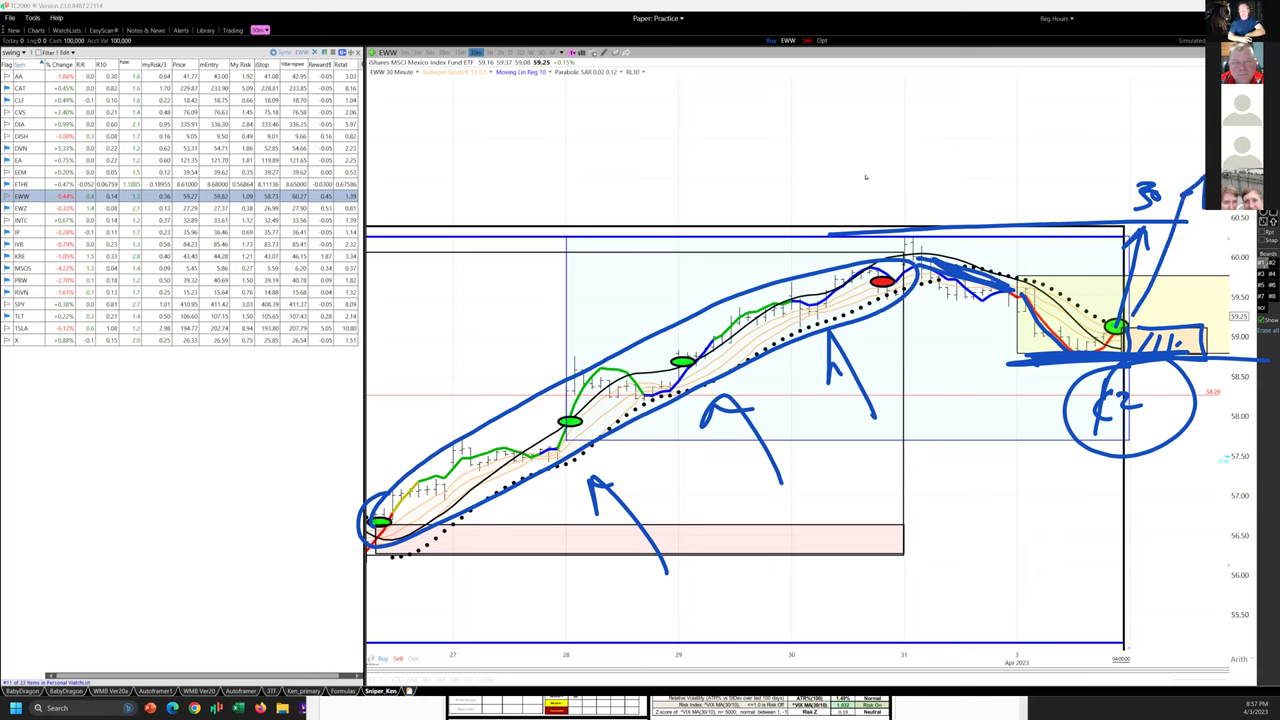
{"action": "key", "text": "Escape"}
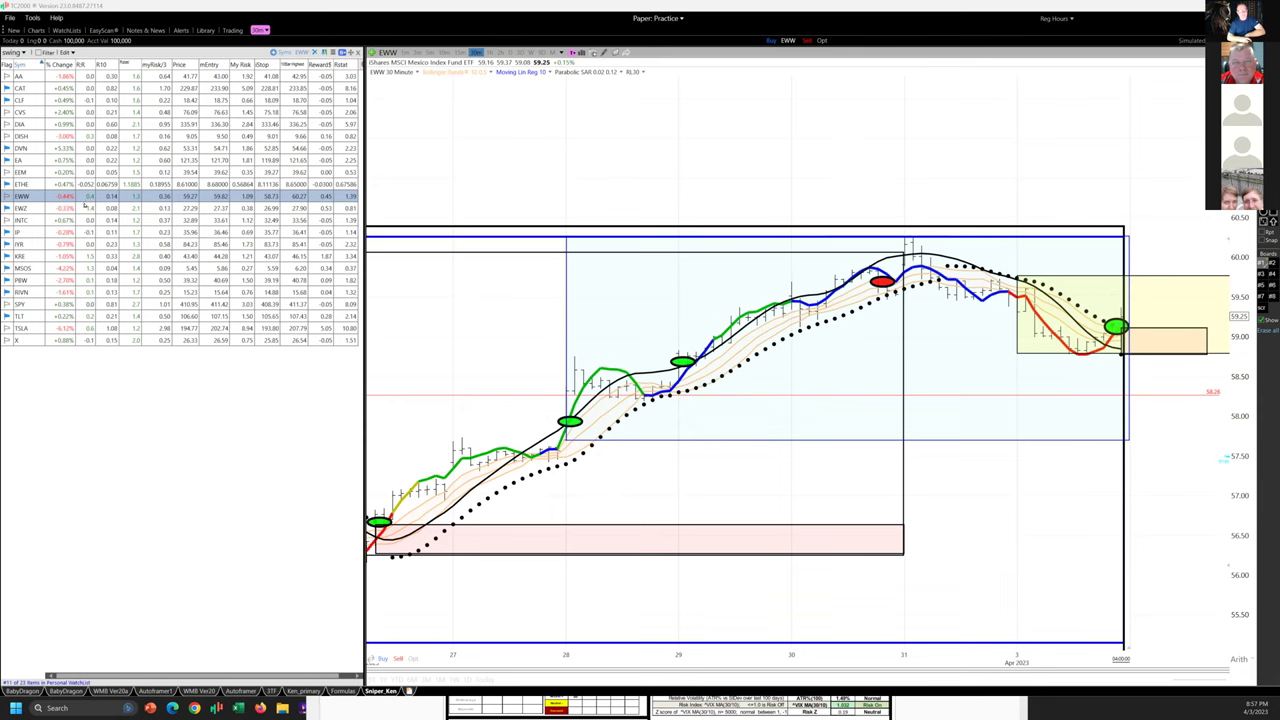
- Open the EWZ chart and circle its two successive uptrend swings between the green and red markers
{"action": "left_click", "coordinate": [29, 208]}
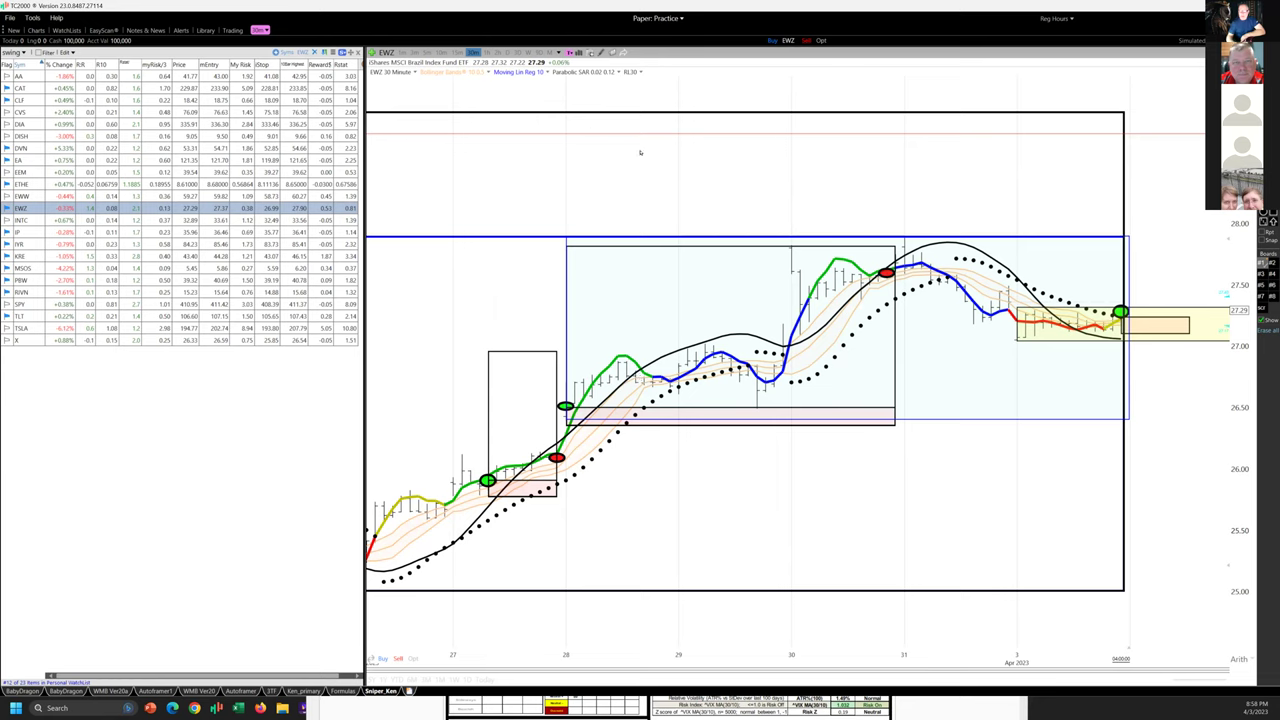
{"action": "mouse_move", "coordinate": [580, 447]}
{"action": "left_mouse_down"}
{"action": "mouse_move", "coordinate": [505, 452]}
{"action": "mouse_move", "coordinate": [506, 492]}
{"action": "mouse_move", "coordinate": [552, 466]}
{"action": "left_mouse_up"}
{"action": "mouse_move", "coordinate": [588, 390]}
{"action": "left_mouse_down"}
{"action": "mouse_move", "coordinate": [640, 395]}
{"action": "mouse_move", "coordinate": [905, 245]}
{"action": "mouse_move", "coordinate": [886, 282]}
{"action": "left_mouse_up"}
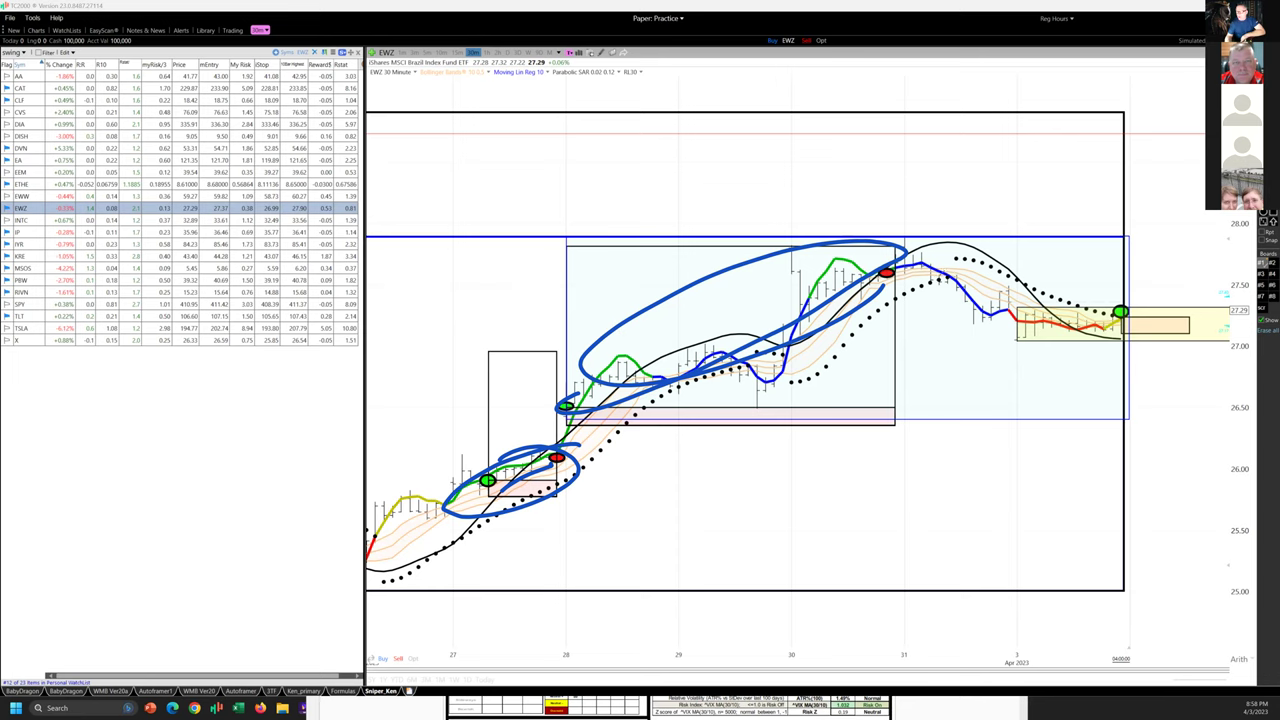
- Trace EWZ's pullback, box its latest risk zone, and mark upward arrows through a resistance line near 27.90 toward the hatched upper boundary
{"action": "mouse_move", "coordinate": [930, 277]}
{"action": "left_mouse_down"}
{"action": "mouse_move", "coordinate": [1102, 324]}
{"action": "mouse_move", "coordinate": [1108, 306]}
{"action": "mouse_move", "coordinate": [1168, 337]}
{"action": "mouse_move", "coordinate": [1180, 308]}
{"action": "mouse_move", "coordinate": [1112, 304]}
{"action": "mouse_move", "coordinate": [1182, 318]}
{"action": "mouse_move", "coordinate": [1188, 336]}
{"action": "mouse_move", "coordinate": [1166, 238]}
{"action": "mouse_move", "coordinate": [1176, 216]}
{"action": "left_mouse_up"}
{"action": "left_click_drag", "start_coordinate": [1022, 241], "coordinate": [1232, 235]}
{"action": "mouse_move", "coordinate": [1136, 226]}
{"action": "left_mouse_down"}
{"action": "mouse_move", "coordinate": [1120, 248]}
{"action": "mouse_move", "coordinate": [1112, 196]}
{"action": "mouse_move", "coordinate": [1132, 216]}
{"action": "mouse_move", "coordinate": [1106, 178]}
{"action": "left_mouse_up"}
{"action": "mouse_move", "coordinate": [1196, 104]}
{"action": "left_mouse_down"}
{"action": "mouse_move", "coordinate": [1064, 112]}
{"action": "mouse_move", "coordinate": [1204, 109]}
{"action": "left_mouse_up"}
{"action": "left_click_drag", "start_coordinate": [1114, 102], "coordinate": [1143, 65]}
{"action": "left_click_drag", "start_coordinate": [1142, 103], "coordinate": [1162, 73]}
{"action": "left_click_drag", "start_coordinate": [1177, 104], "coordinate": [1200, 58]}
{"action": "left_click_drag", "start_coordinate": [1108, 72], "coordinate": [1204, 28]}
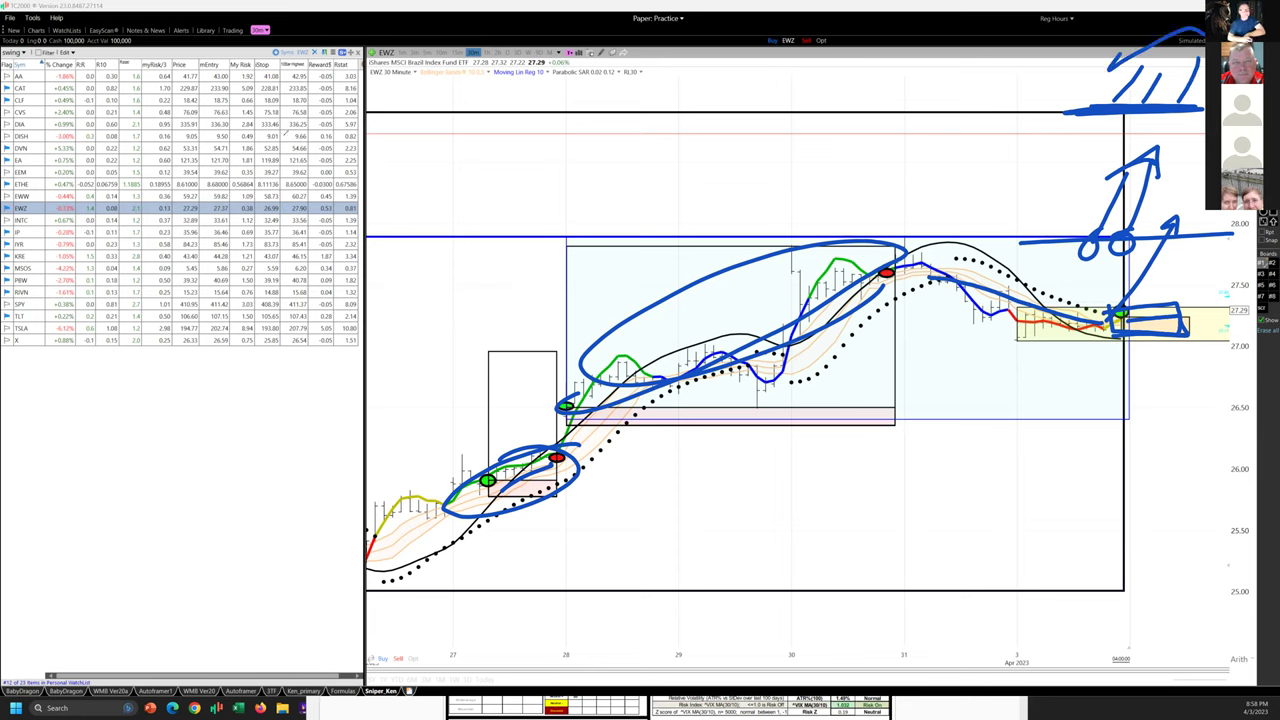
- Open the INTC chart, outline the March 29 rally with an arrow along it, and circle the second upswing
{"action": "left_click", "coordinate": [40, 209]}
{"action": "key", "text": "Down"}
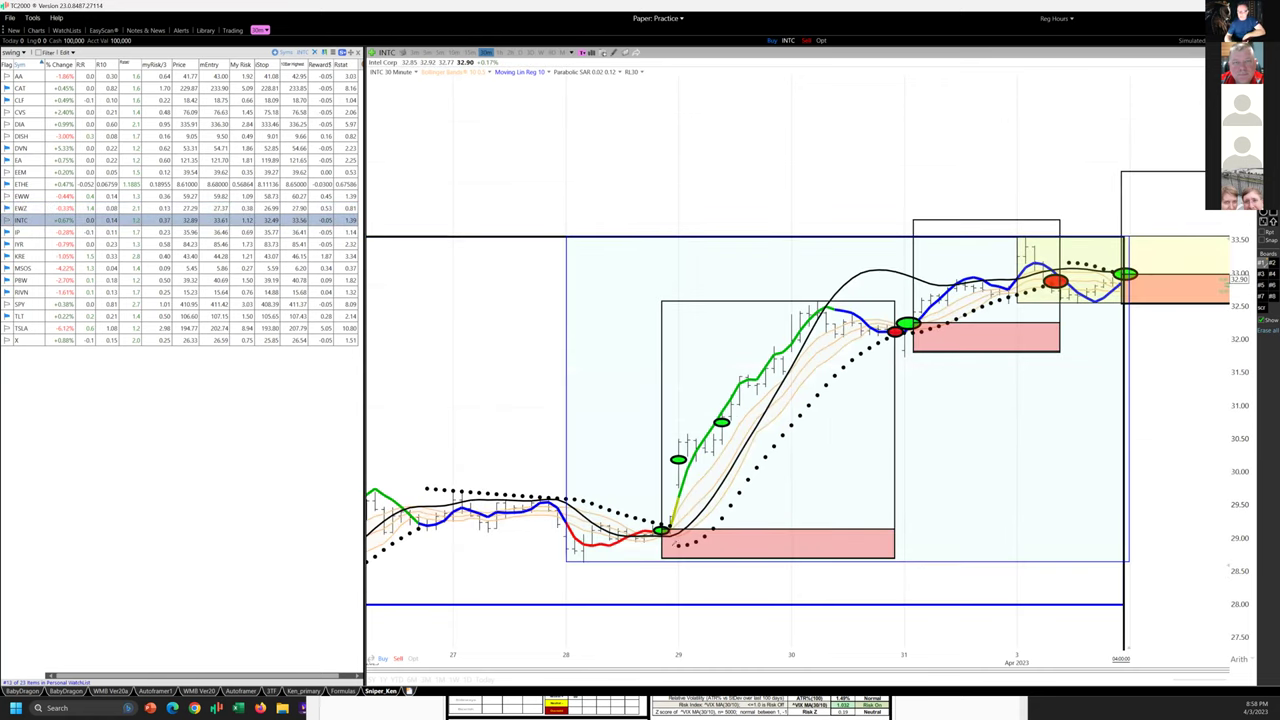
{"action": "mouse_move", "coordinate": [655, 557]}
{"action": "left_mouse_down"}
{"action": "mouse_move", "coordinate": [876, 408]}
{"action": "mouse_move", "coordinate": [906, 365]}
{"action": "mouse_move", "coordinate": [768, 325]}
{"action": "mouse_move", "coordinate": [680, 525]}
{"action": "mouse_move", "coordinate": [896, 340]}
{"action": "mouse_move", "coordinate": [850, 367]}
{"action": "left_mouse_up"}
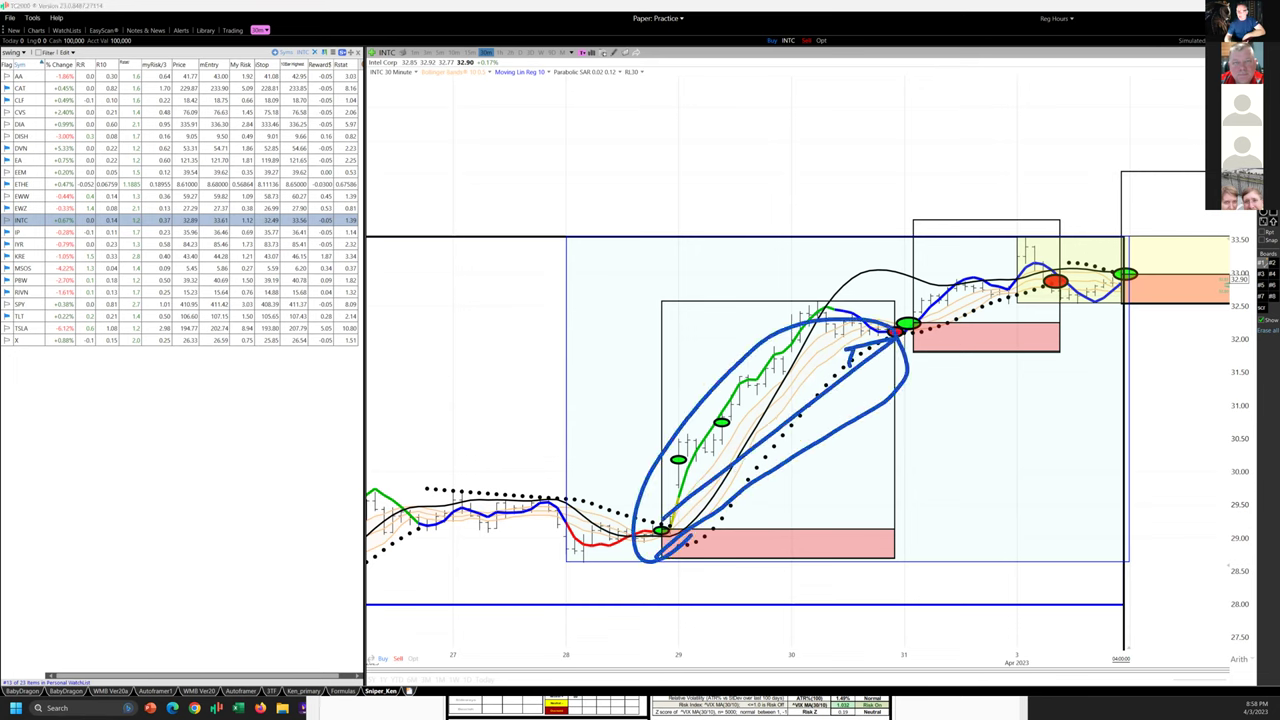
{"action": "mouse_move", "coordinate": [898, 333]}
{"action": "left_mouse_down"}
{"action": "mouse_move", "coordinate": [1058, 306]}
{"action": "mouse_move", "coordinate": [1024, 272]}
{"action": "mouse_move", "coordinate": [880, 352]}
{"action": "left_mouse_up"}
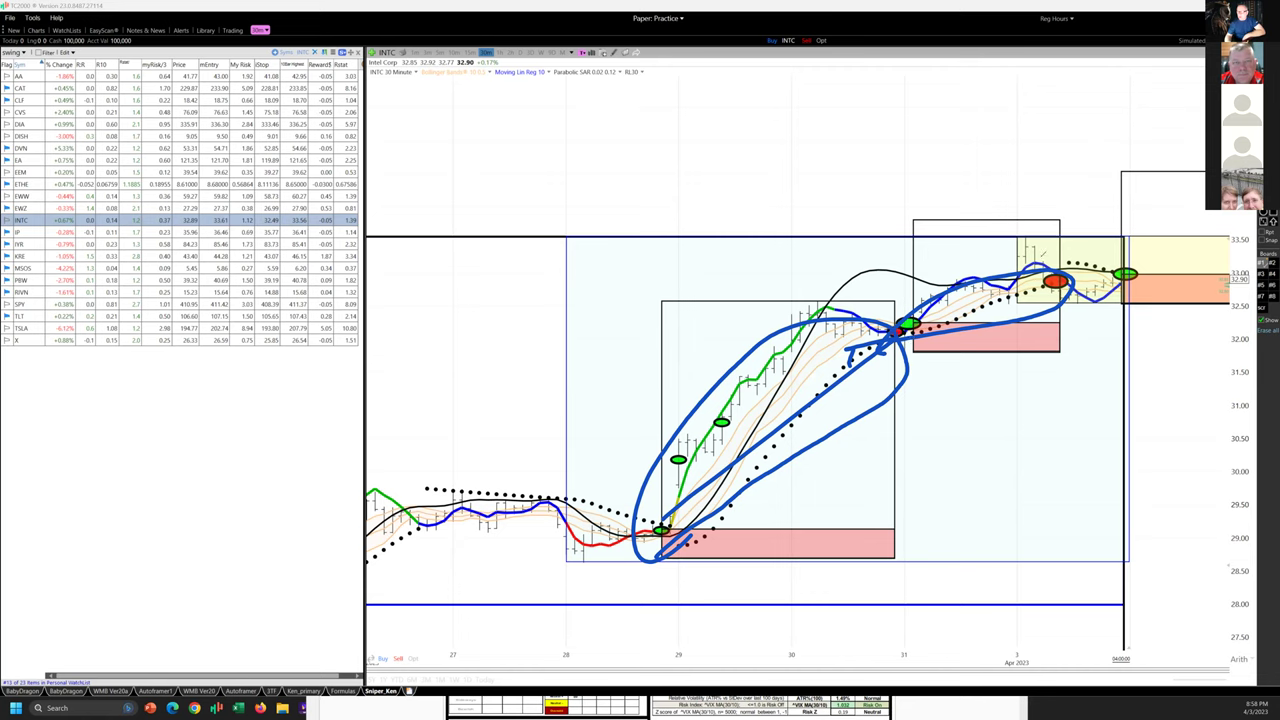
- Draw the drop into INTC's last red marker, add a short note below it, and mark the consolidation up to the latest green marker
{"action": "mouse_move", "coordinate": [1016, 227]}
{"action": "left_mouse_down"}
{"action": "mouse_move", "coordinate": [1054, 288]}
{"action": "mouse_move", "coordinate": [1064, 276]}
{"action": "mouse_move", "coordinate": [1046, 264]}
{"action": "mouse_move", "coordinate": [1078, 298]}
{"action": "left_mouse_up"}
{"action": "left_click_drag", "start_coordinate": [1032, 372], "coordinate": [1034, 396]}
{"action": "mouse_move", "coordinate": [1052, 378]}
{"action": "left_mouse_down"}
{"action": "mouse_move", "coordinate": [1046, 392]}
{"action": "mouse_move", "coordinate": [1056, 368]}
{"action": "left_mouse_up"}
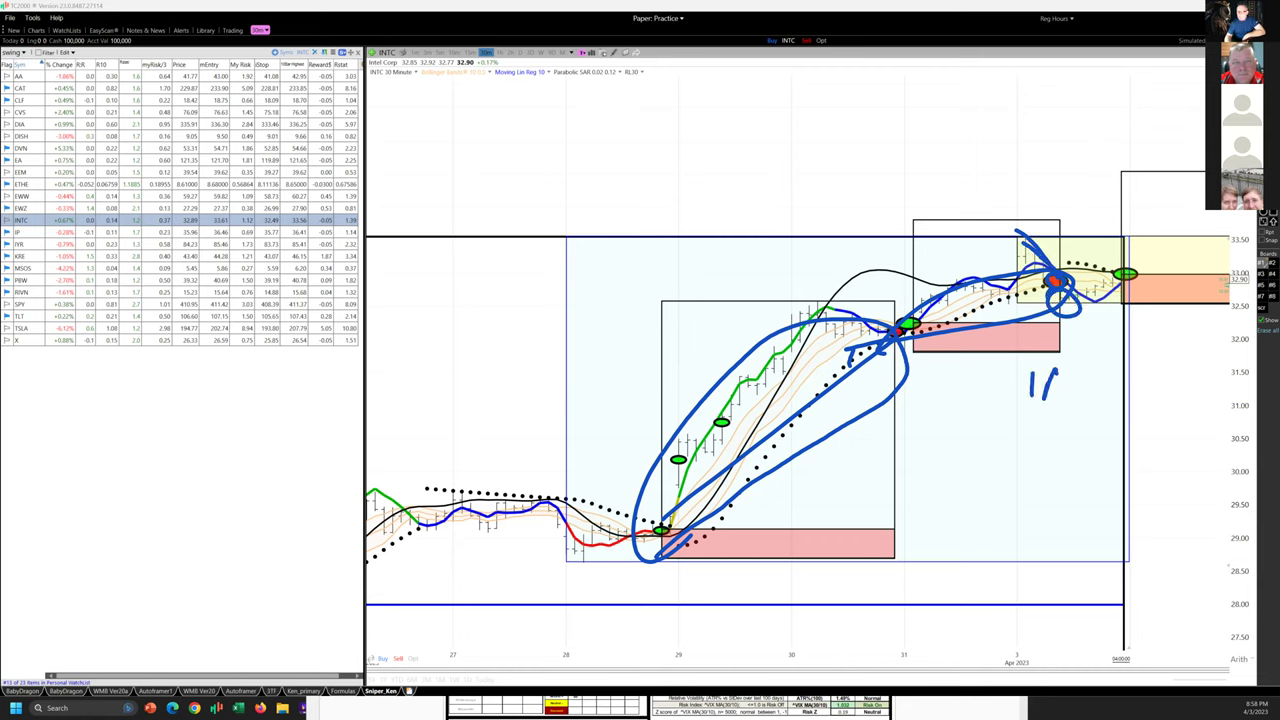
{"action": "mouse_move", "coordinate": [1062, 294]}
{"action": "left_mouse_down"}
{"action": "mouse_move", "coordinate": [1156, 292]}
{"action": "mouse_move", "coordinate": [1144, 300]}
{"action": "left_mouse_up"}
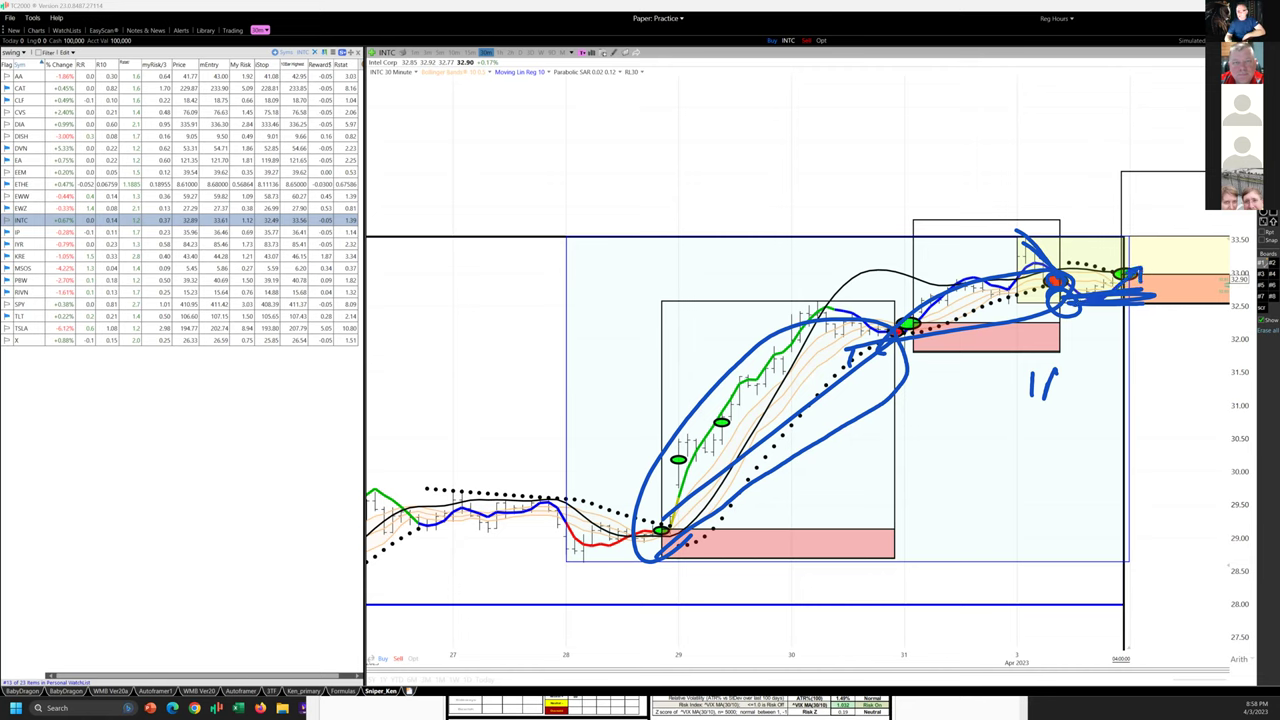
- Clear INTC's annotations, circle the first rally, link it by arrow to the hatched risk box, and draw breakout arrows through resistance near 33.50
{"action": "key", "text": "e"}
{"action": "mouse_move", "coordinate": [784, 368]}
{"action": "left_mouse_down"}
{"action": "mouse_move", "coordinate": [650, 500]}
{"action": "mouse_move", "coordinate": [720, 530]}
{"action": "left_mouse_up"}
{"action": "mouse_move", "coordinate": [780, 435]}
{"action": "left_mouse_down"}
{"action": "mouse_move", "coordinate": [1056, 398]}
{"action": "mouse_move", "coordinate": [1146, 274]}
{"action": "mouse_move", "coordinate": [1176, 280]}
{"action": "left_mouse_up"}
{"action": "mouse_move", "coordinate": [1170, 302]}
{"action": "left_mouse_down"}
{"action": "mouse_move", "coordinate": [1190, 282]}
{"action": "mouse_move", "coordinate": [1230, 310]}
{"action": "mouse_move", "coordinate": [1116, 310]}
{"action": "mouse_move", "coordinate": [1190, 168]}
{"action": "mouse_move", "coordinate": [1191, 184]}
{"action": "left_mouse_up"}
{"action": "left_click_drag", "start_coordinate": [1104, 237], "coordinate": [1246, 236]}
{"action": "mouse_move", "coordinate": [1072, 288]}
{"action": "left_mouse_down"}
{"action": "mouse_move", "coordinate": [1190, 140]}
{"action": "mouse_move", "coordinate": [1194, 164]}
{"action": "left_mouse_up"}
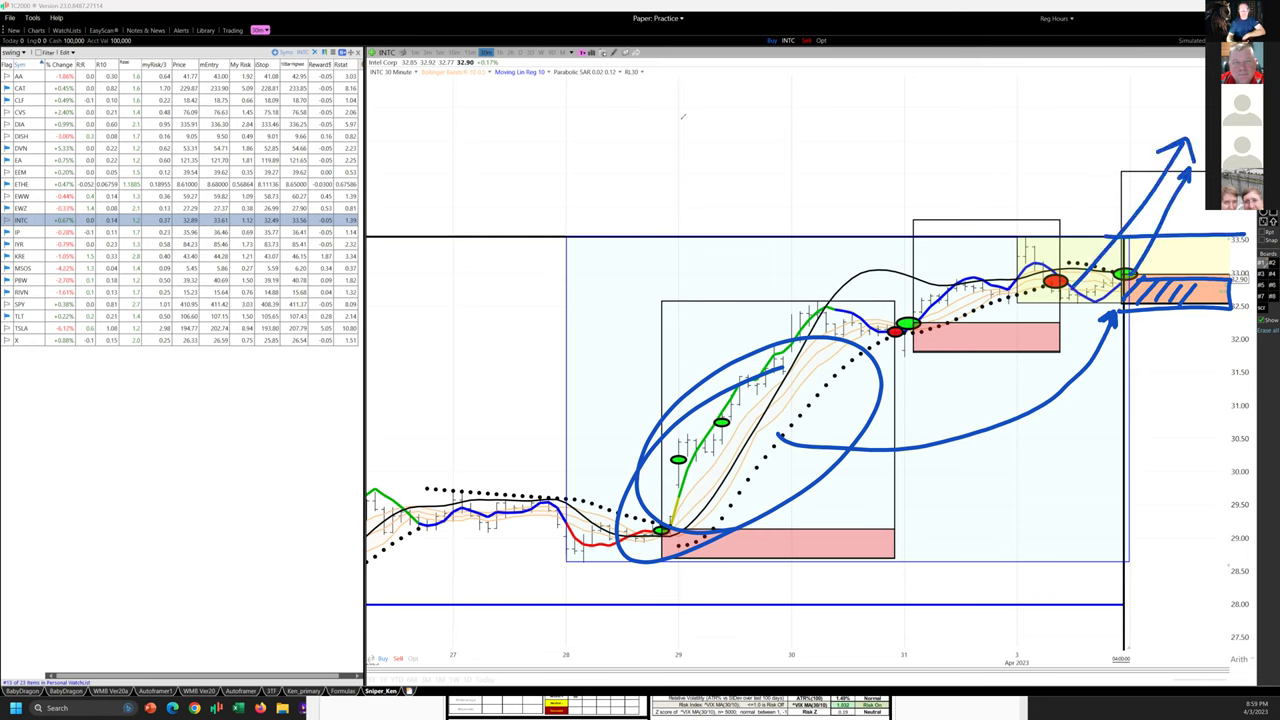
- Write "INTC" above the chart, circle and shade beneath it, and clear the annotations
{"action": "mouse_move", "coordinate": [418, 126]}
{"action": "left_mouse_down"}
{"action": "mouse_move", "coordinate": [407, 170]}
{"action": "mouse_move", "coordinate": [449, 126]}
{"action": "mouse_move", "coordinate": [463, 163]}
{"action": "left_mouse_up"}
{"action": "mouse_move", "coordinate": [448, 128]}
{"action": "left_mouse_down"}
{"action": "mouse_move", "coordinate": [505, 110]}
{"action": "mouse_move", "coordinate": [530, 140]}
{"action": "left_mouse_up"}
{"action": "mouse_move", "coordinate": [514, 87]}
{"action": "left_mouse_down"}
{"action": "mouse_move", "coordinate": [380, 200]}
{"action": "mouse_move", "coordinate": [528, 172]}
{"action": "left_mouse_up"}
{"action": "mouse_move", "coordinate": [565, 132]}
{"action": "left_mouse_down"}
{"action": "mouse_move", "coordinate": [400, 212]}
{"action": "mouse_move", "coordinate": [520, 162]}
{"action": "mouse_move", "coordinate": [380, 240]}
{"action": "left_mouse_up"}
{"action": "mouse_move", "coordinate": [510, 170]}
{"action": "left_mouse_down"}
{"action": "mouse_move", "coordinate": [470, 205]}
{"action": "mouse_move", "coordinate": [402, 200]}
{"action": "mouse_move", "coordinate": [532, 140]}
{"action": "mouse_move", "coordinate": [402, 198]}
{"action": "left_mouse_up"}
{"action": "left_click_drag", "start_coordinate": [402, 198], "coordinate": [476, 182]}
{"action": "left_click_drag", "start_coordinate": [476, 182], "coordinate": [418, 222]}
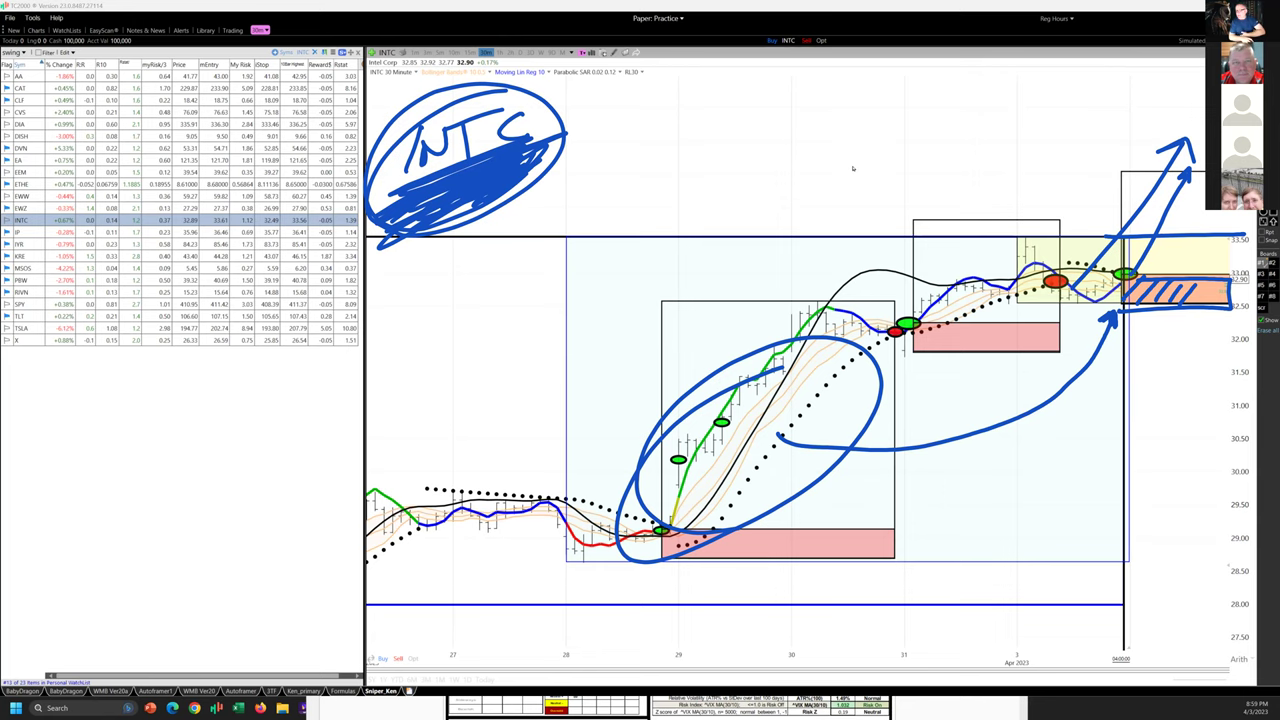
{"action": "key", "text": "e"}
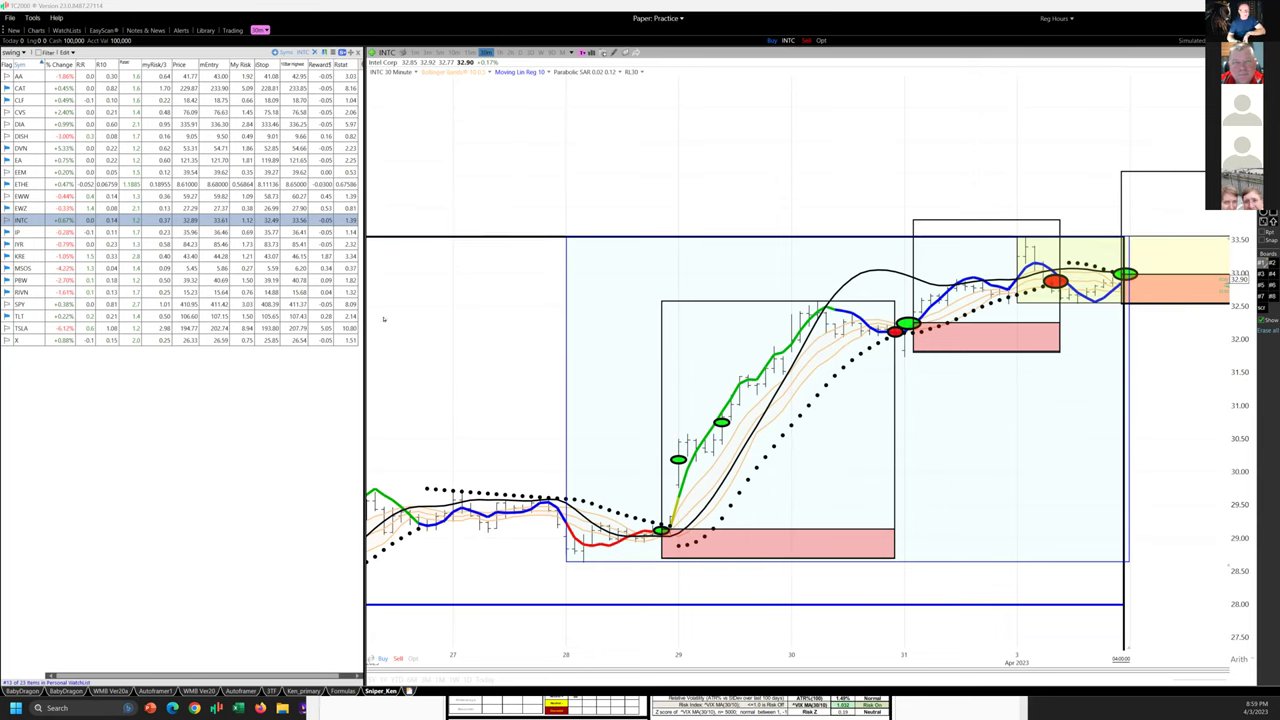
- Open the IP chart, outline the uptrend, trace the swing from the green to the red marker, and write a circled "2R"
{"action": "left_click", "coordinate": [25, 232]}
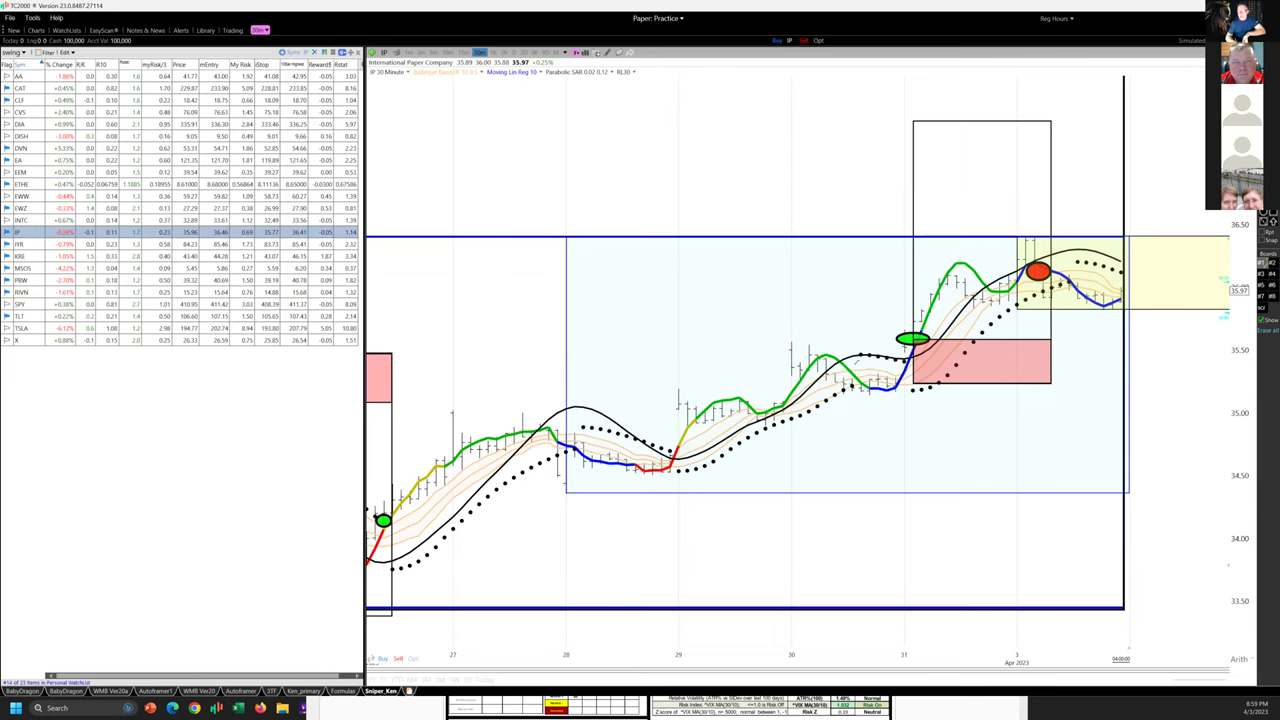
{"action": "mouse_move", "coordinate": [836, 368]}
{"action": "left_mouse_down"}
{"action": "mouse_move", "coordinate": [462, 466]}
{"action": "mouse_move", "coordinate": [836, 370]}
{"action": "mouse_move", "coordinate": [834, 390]}
{"action": "left_mouse_up"}
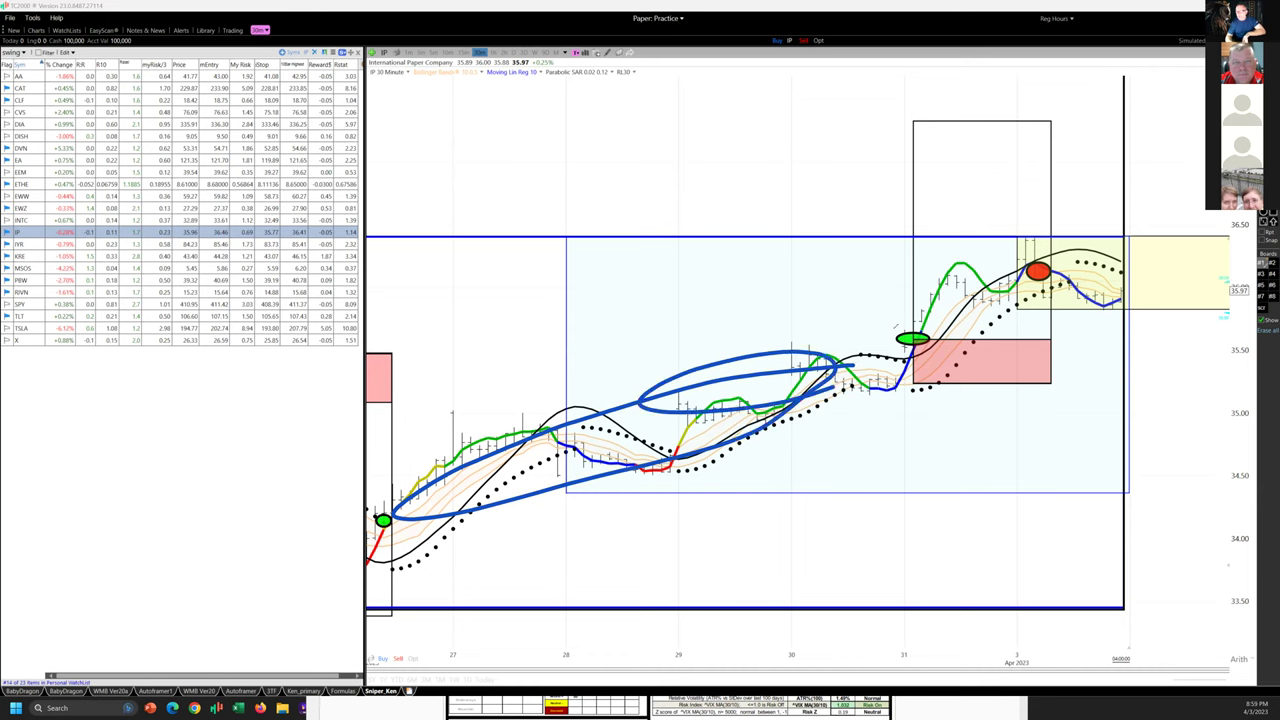
{"action": "mouse_move", "coordinate": [895, 327]}
{"action": "left_mouse_down"}
{"action": "mouse_move", "coordinate": [922, 332]}
{"action": "mouse_move", "coordinate": [964, 298]}
{"action": "mouse_move", "coordinate": [1018, 286]}
{"action": "mouse_move", "coordinate": [1024, 232]}
{"action": "mouse_move", "coordinate": [1038, 264]}
{"action": "mouse_move", "coordinate": [1046, 256]}
{"action": "left_mouse_up"}
{"action": "mouse_move", "coordinate": [1040, 305]}
{"action": "left_mouse_down"}
{"action": "mouse_move", "coordinate": [1030, 300]}
{"action": "mouse_move", "coordinate": [1042, 276]}
{"action": "left_mouse_up"}
{"action": "mouse_move", "coordinate": [1072, 330]}
{"action": "left_mouse_down"}
{"action": "mouse_move", "coordinate": [1084, 352]}
{"action": "mouse_move", "coordinate": [1102, 338]}
{"action": "left_mouse_up"}
{"action": "mouse_move", "coordinate": [1080, 312]}
{"action": "left_mouse_down"}
{"action": "mouse_move", "coordinate": [1018, 364]}
{"action": "mouse_move", "coordinate": [1100, 328]}
{"action": "mouse_move", "coordinate": [1114, 348]}
{"action": "left_mouse_up"}
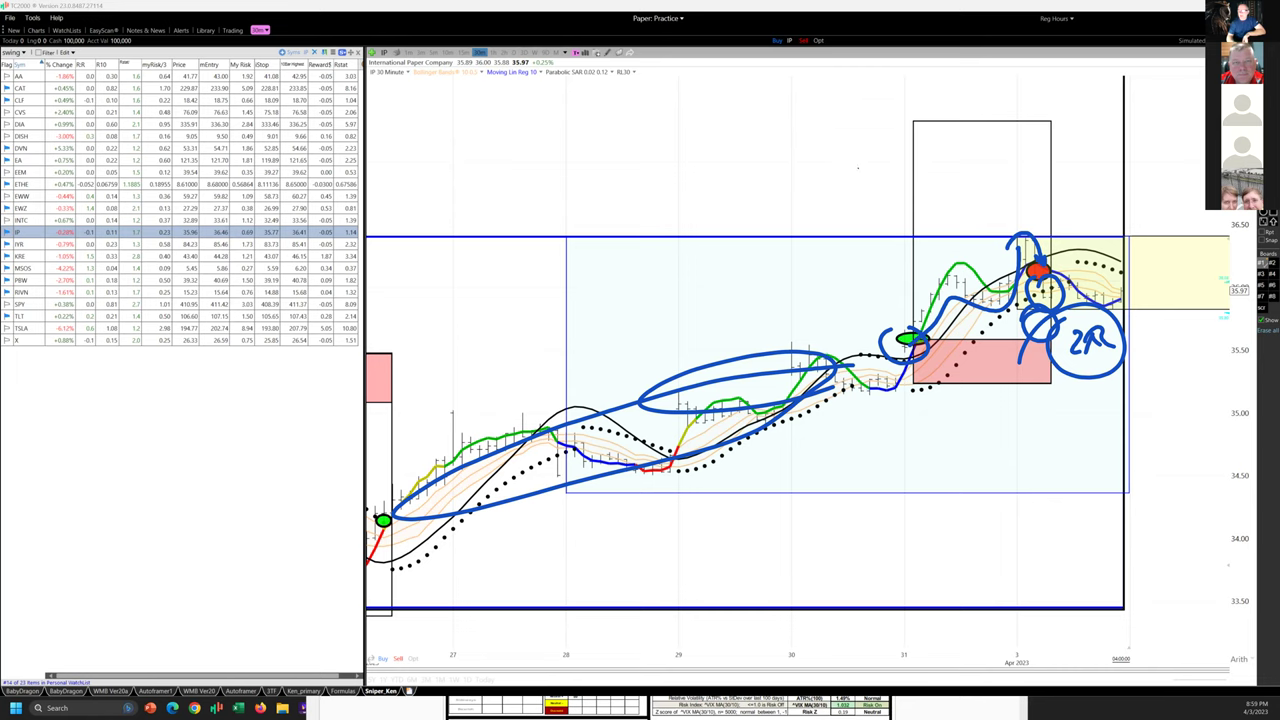
- Clear IP's annotations, box the consolidation between about 35.80 and 36.00, draw upward and downward breakout arrows, and clear them
{"action": "key", "text": "Escape"}
{"action": "mouse_move", "coordinate": [1074, 286]}
{"action": "left_mouse_down"}
{"action": "mouse_move", "coordinate": [1153, 288]}
{"action": "mouse_move", "coordinate": [1152, 306]}
{"action": "mouse_move", "coordinate": [1074, 314]}
{"action": "mouse_move", "coordinate": [1071, 286]}
{"action": "mouse_move", "coordinate": [1156, 288]}
{"action": "mouse_move", "coordinate": [1074, 284]}
{"action": "mouse_move", "coordinate": [1147, 265]}
{"action": "mouse_move", "coordinate": [1186, 177]}
{"action": "mouse_move", "coordinate": [1197, 200]}
{"action": "left_mouse_up"}
{"action": "mouse_move", "coordinate": [1074, 302]}
{"action": "left_mouse_down"}
{"action": "mouse_move", "coordinate": [1162, 310]}
{"action": "mouse_move", "coordinate": [1094, 316]}
{"action": "mouse_move", "coordinate": [1132, 372]}
{"action": "mouse_move", "coordinate": [1167, 502]}
{"action": "left_mouse_up"}
{"action": "left_click_drag", "start_coordinate": [1150, 480], "coordinate": [1177, 480]}
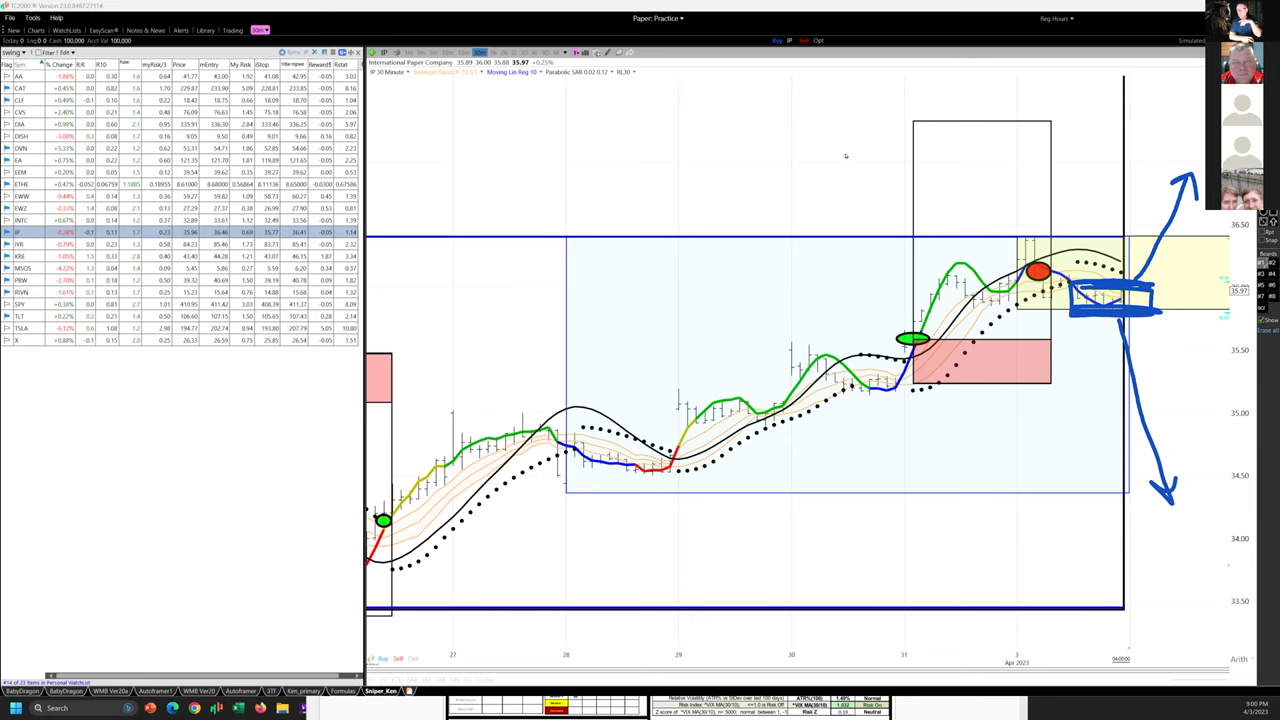
{"action": "key", "text": "Escape"}
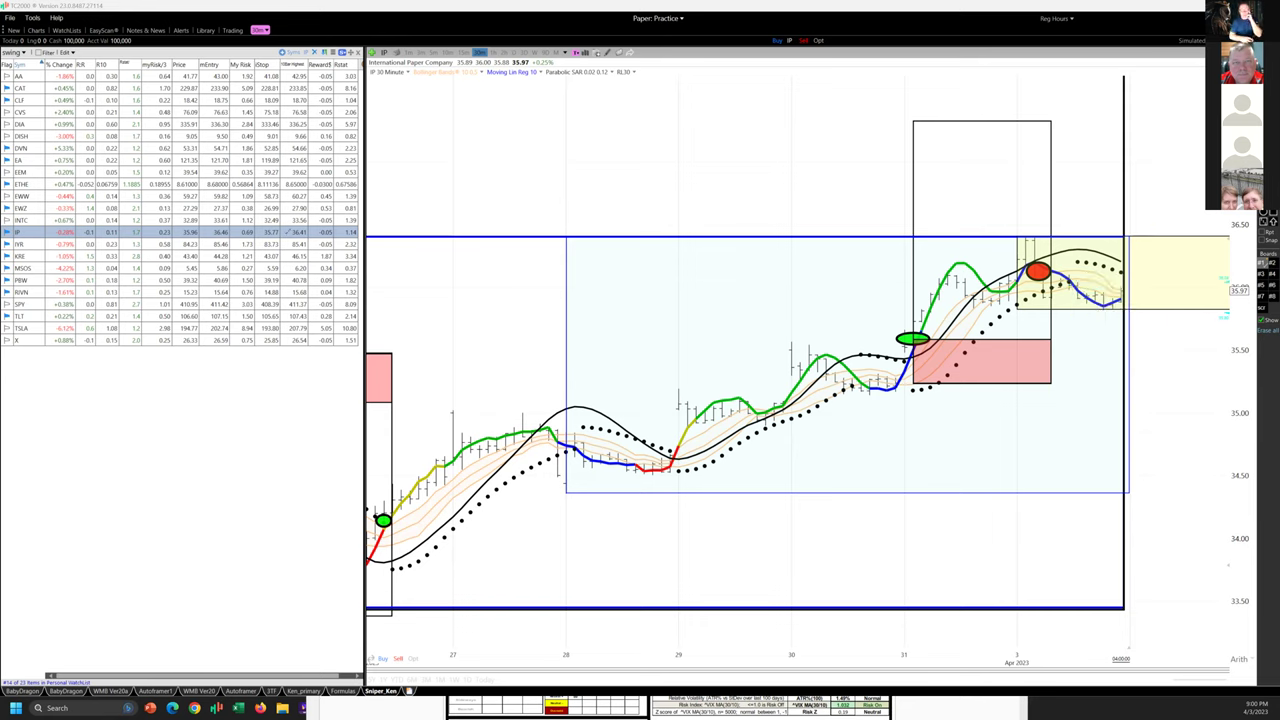
- Open the IYR chart, underline the latest low with a downward arrow, extend a support line from the circled March 29 low, and clear everything
{"action": "left_click", "coordinate": [20, 245]}
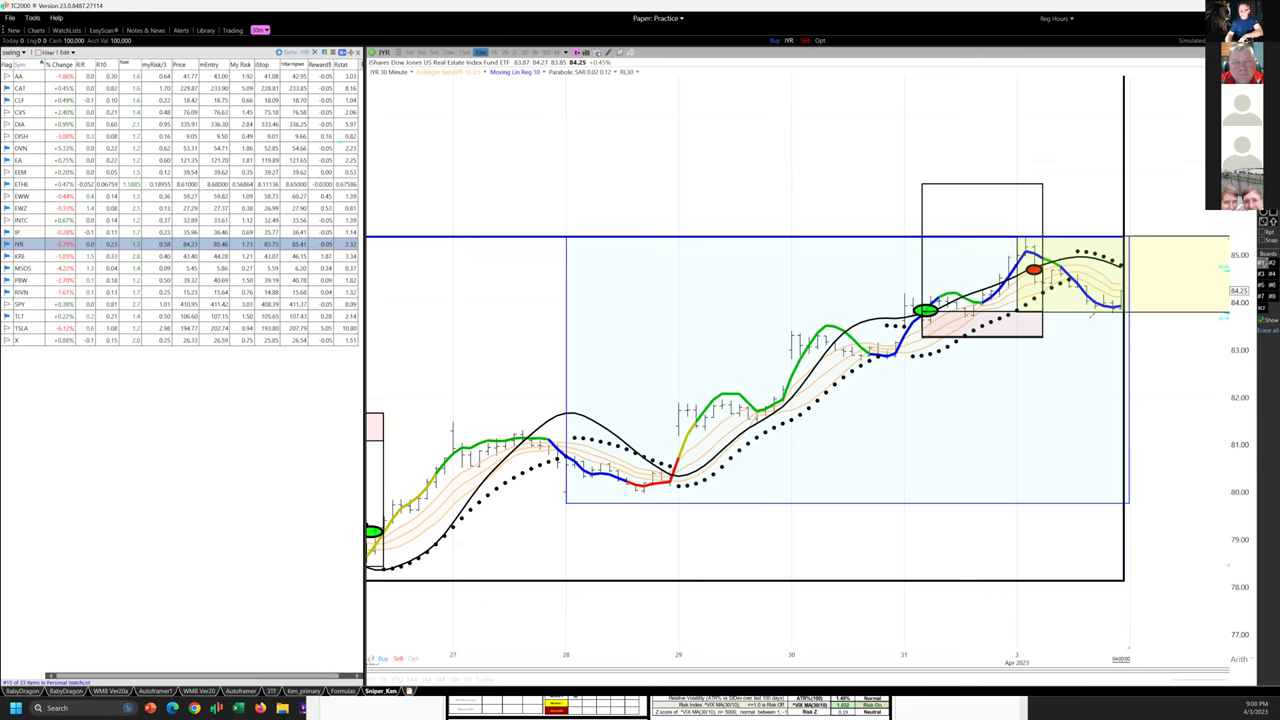
{"action": "mouse_move", "coordinate": [1088, 310]}
{"action": "left_mouse_down"}
{"action": "mouse_move", "coordinate": [1162, 310]}
{"action": "mouse_move", "coordinate": [1082, 308]}
{"action": "left_mouse_up"}
{"action": "left_click_drag", "start_coordinate": [1140, 318], "coordinate": [1141, 510]}
{"action": "mouse_move", "coordinate": [1130, 493]}
{"action": "left_mouse_down"}
{"action": "mouse_move", "coordinate": [1143, 514]}
{"action": "mouse_move", "coordinate": [1160, 480]}
{"action": "left_mouse_up"}
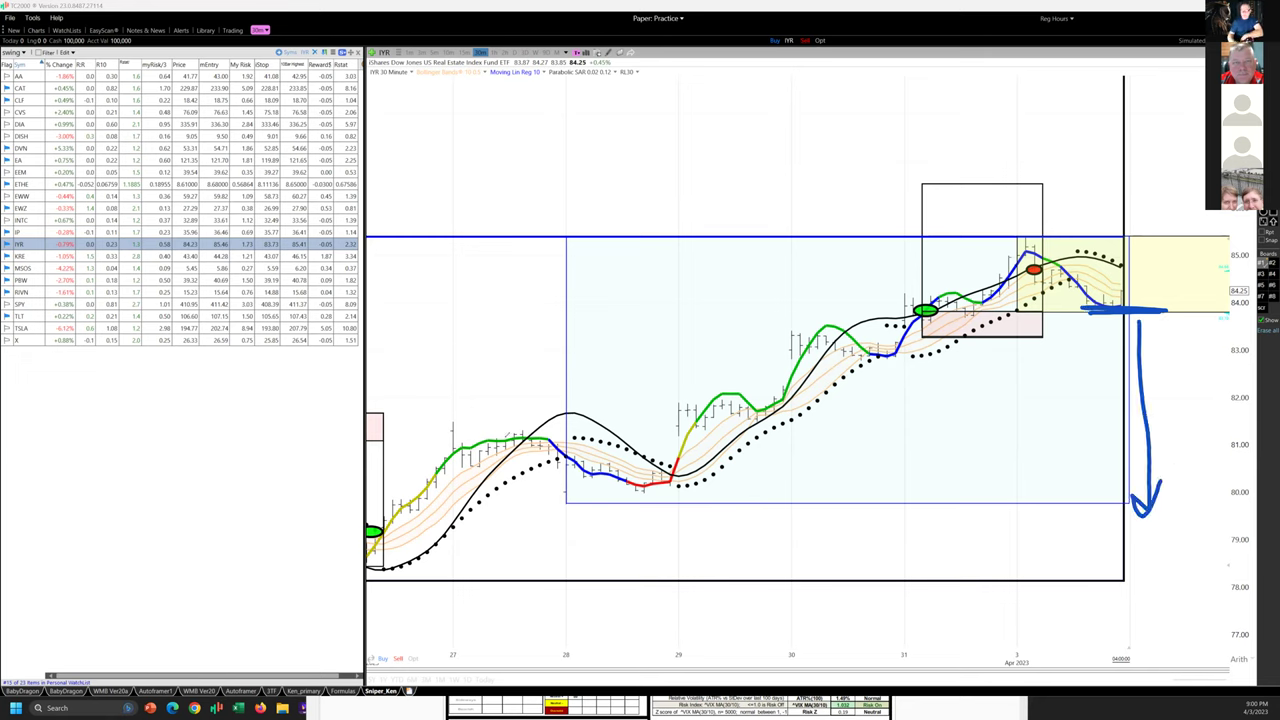
{"action": "mouse_move", "coordinate": [690, 472]}
{"action": "left_mouse_down"}
{"action": "mouse_move", "coordinate": [640, 484]}
{"action": "mouse_move", "coordinate": [1275, 518]}
{"action": "left_mouse_up"}
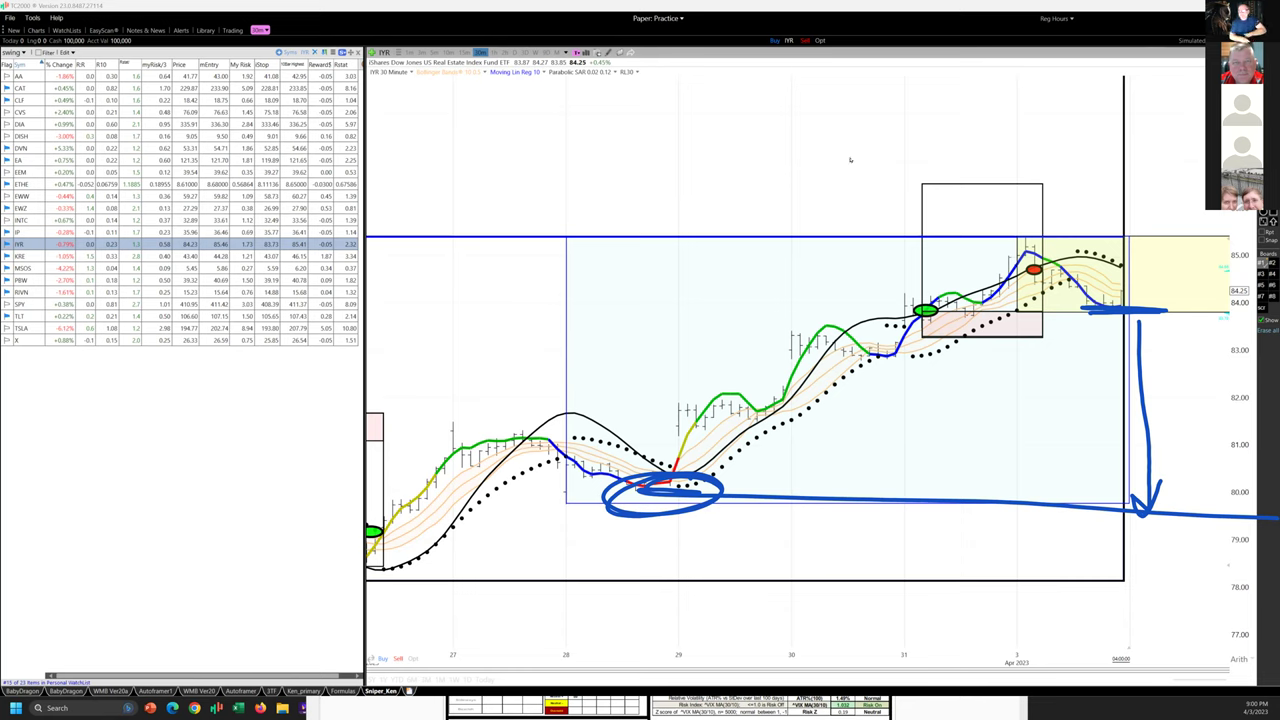
{"action": "key", "text": "Escape"}
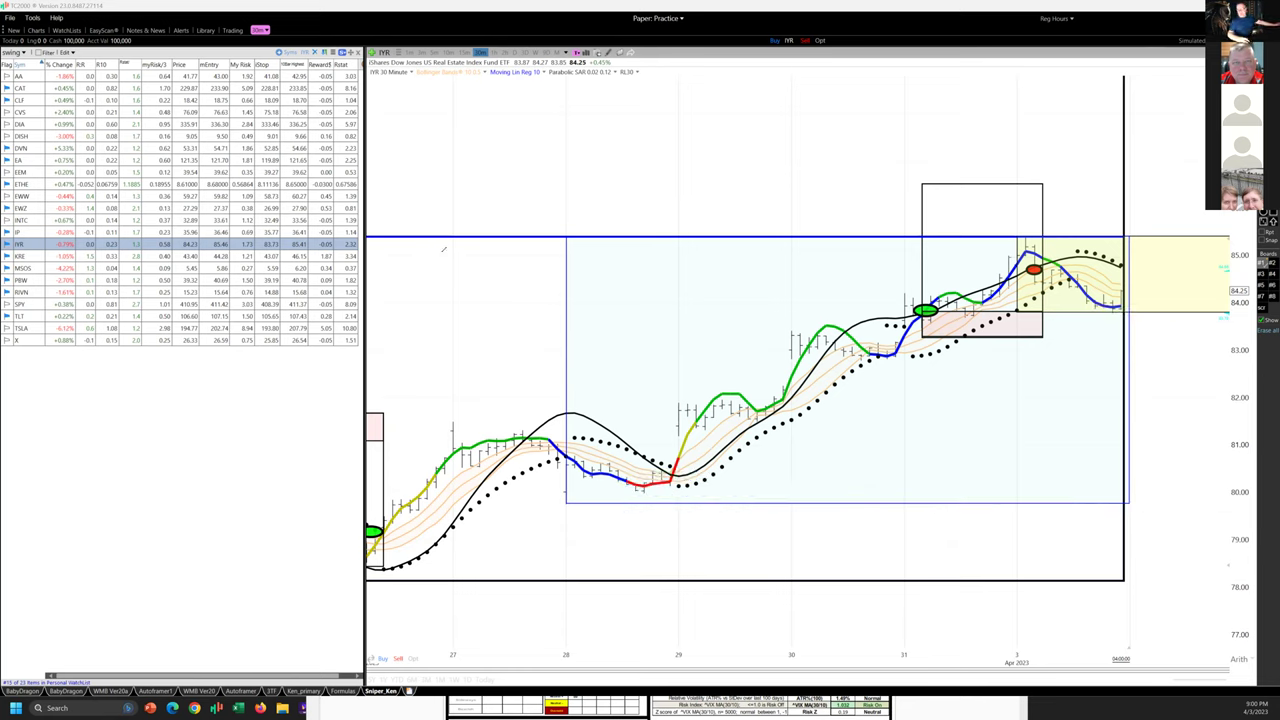
- Open the KRE chart and box its sideways range between about 43.30 and 44.40 with a zigzag inside
{"action": "left_click", "coordinate": [30, 257]}
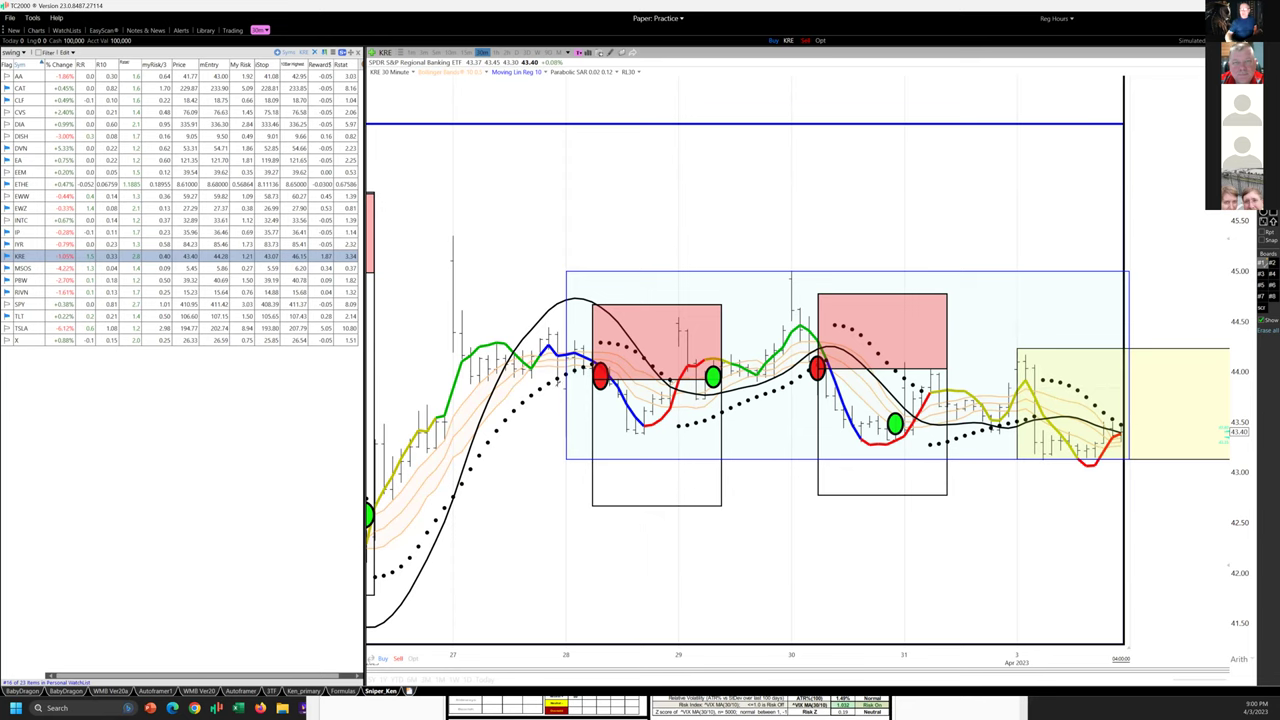
{"action": "mouse_move", "coordinate": [438, 370]}
{"action": "left_mouse_down"}
{"action": "mouse_move", "coordinate": [1088, 340]}
{"action": "mouse_move", "coordinate": [1156, 430]}
{"action": "mouse_move", "coordinate": [460, 437]}
{"action": "mouse_move", "coordinate": [444, 406]}
{"action": "mouse_move", "coordinate": [652, 385]}
{"action": "mouse_move", "coordinate": [1142, 381]}
{"action": "left_mouse_up"}
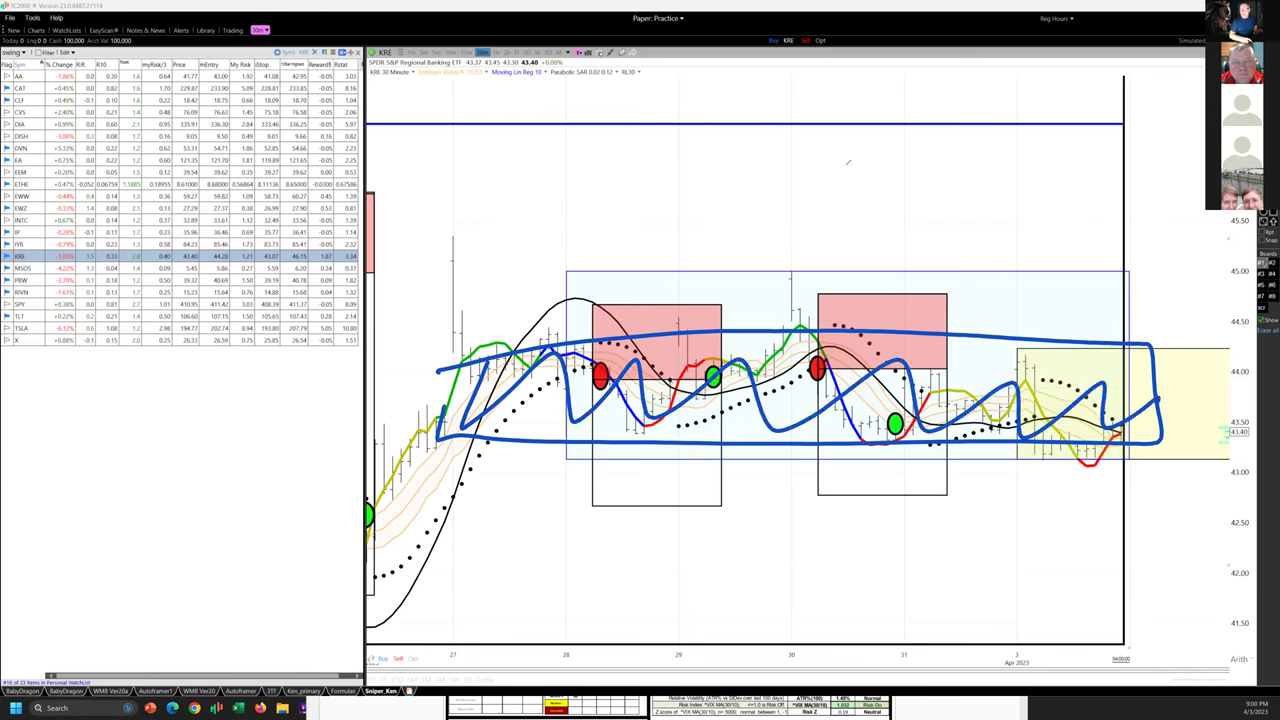
- Open the MSOS chart, outline the decline with a downward arrow, circle the April 3 red marker, and mark the levels around it
{"action": "left_click", "coordinate": [22, 268]}
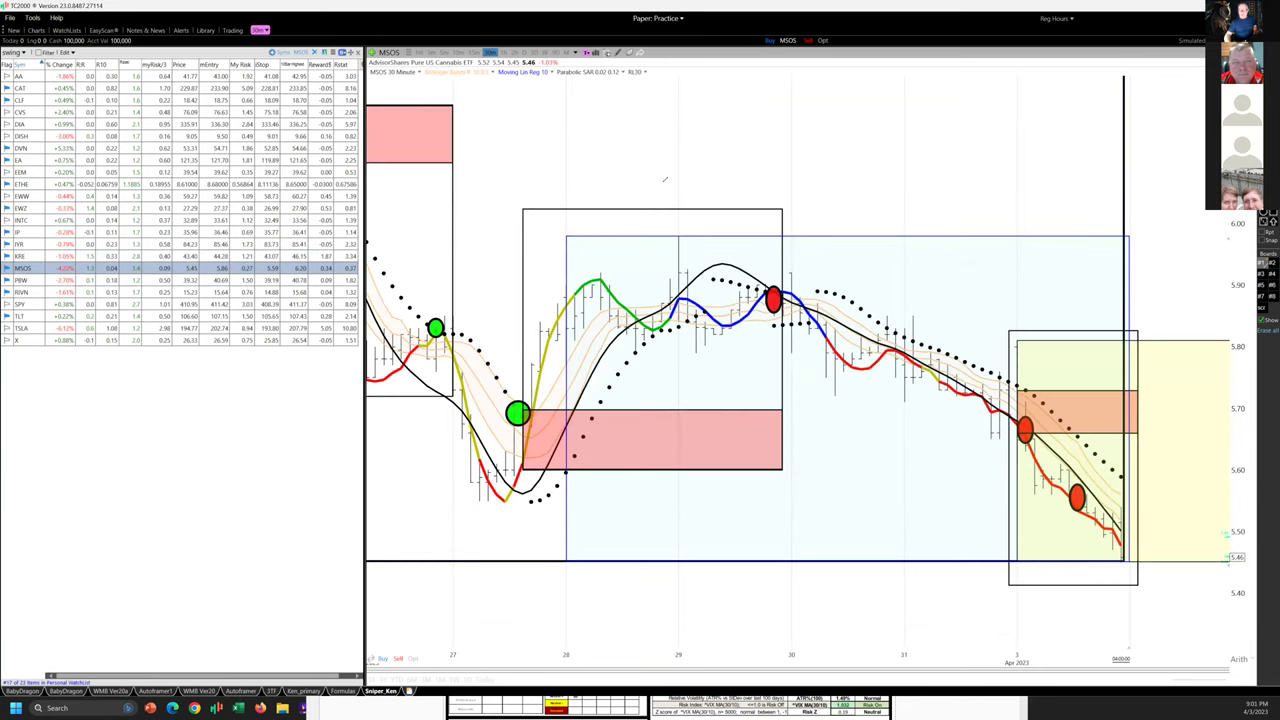
{"action": "mouse_move", "coordinate": [818, 320]}
{"action": "left_mouse_down"}
{"action": "mouse_move", "coordinate": [806, 362]}
{"action": "mouse_move", "coordinate": [990, 410]}
{"action": "mouse_move", "coordinate": [826, 318]}
{"action": "mouse_move", "coordinate": [948, 390]}
{"action": "mouse_move", "coordinate": [932, 392]}
{"action": "left_mouse_up"}
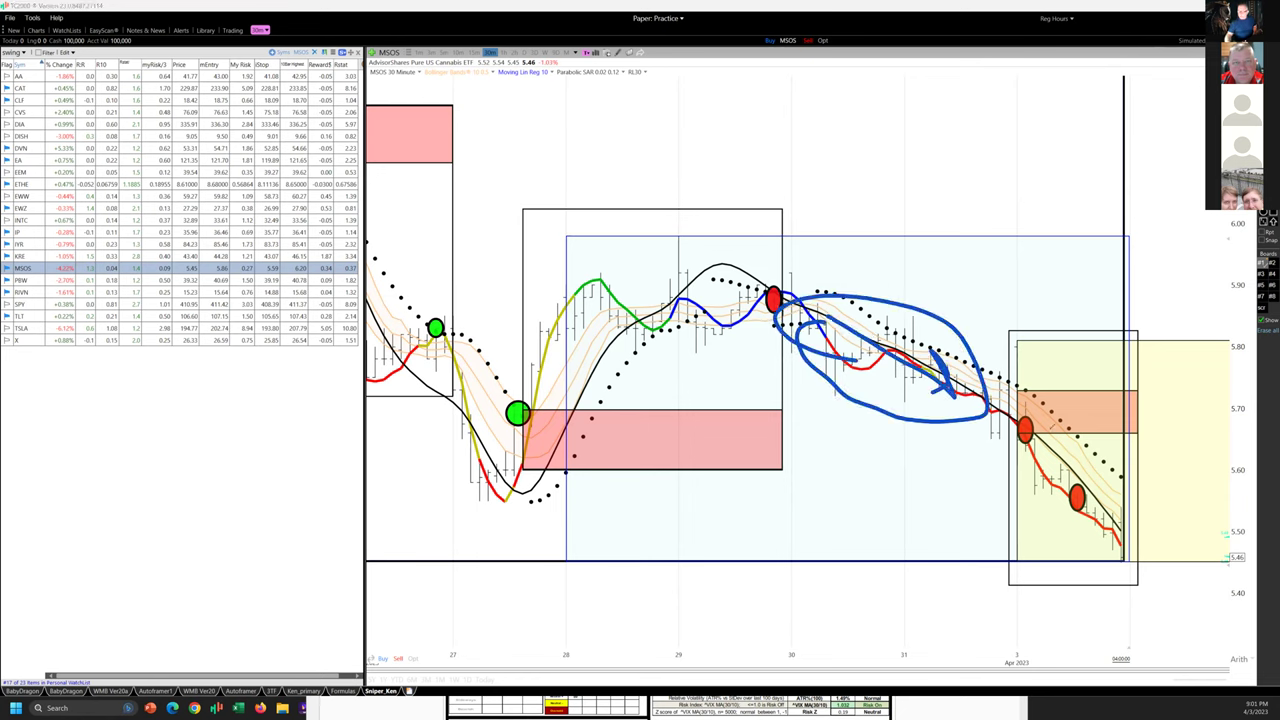
{"action": "left_click_drag", "start_coordinate": [1030, 423], "coordinate": [1020, 437]}
{"action": "mouse_move", "coordinate": [1008, 346]}
{"action": "left_mouse_down"}
{"action": "mouse_move", "coordinate": [1027, 420]}
{"action": "mouse_move", "coordinate": [1068, 388]}
{"action": "mouse_move", "coordinate": [1076, 420]}
{"action": "mouse_move", "coordinate": [1076, 436]}
{"action": "mouse_move", "coordinate": [1026, 440]}
{"action": "mouse_move", "coordinate": [1032, 486]}
{"action": "mouse_move", "coordinate": [1056, 490]}
{"action": "mouse_move", "coordinate": [1032, 468]}
{"action": "mouse_move", "coordinate": [1124, 490]}
{"action": "left_mouse_up"}
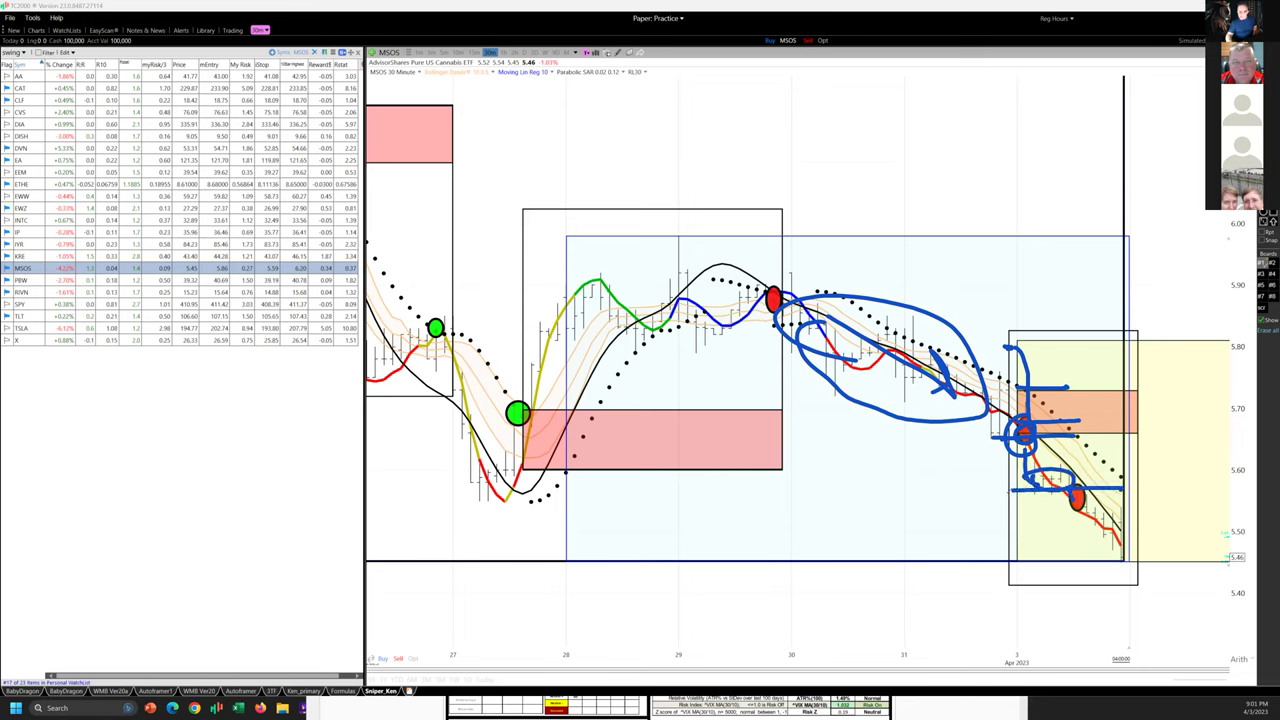
- Extend MSOS's support line back to the circled March 27 low, mark the latest price near 5.46, and clear the annotations
{"action": "left_click_drag", "start_coordinate": [1008, 492], "coordinate": [414, 485]}
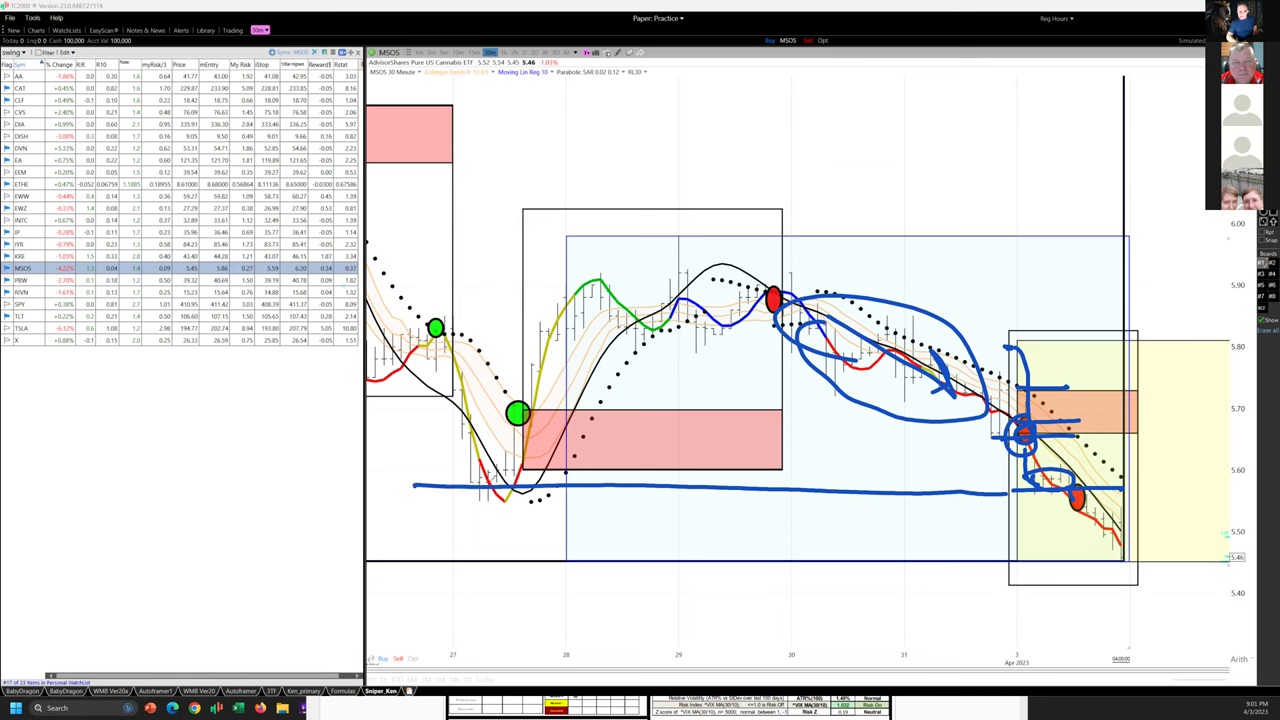
{"action": "left_click_drag", "start_coordinate": [530, 476], "coordinate": [456, 504]}
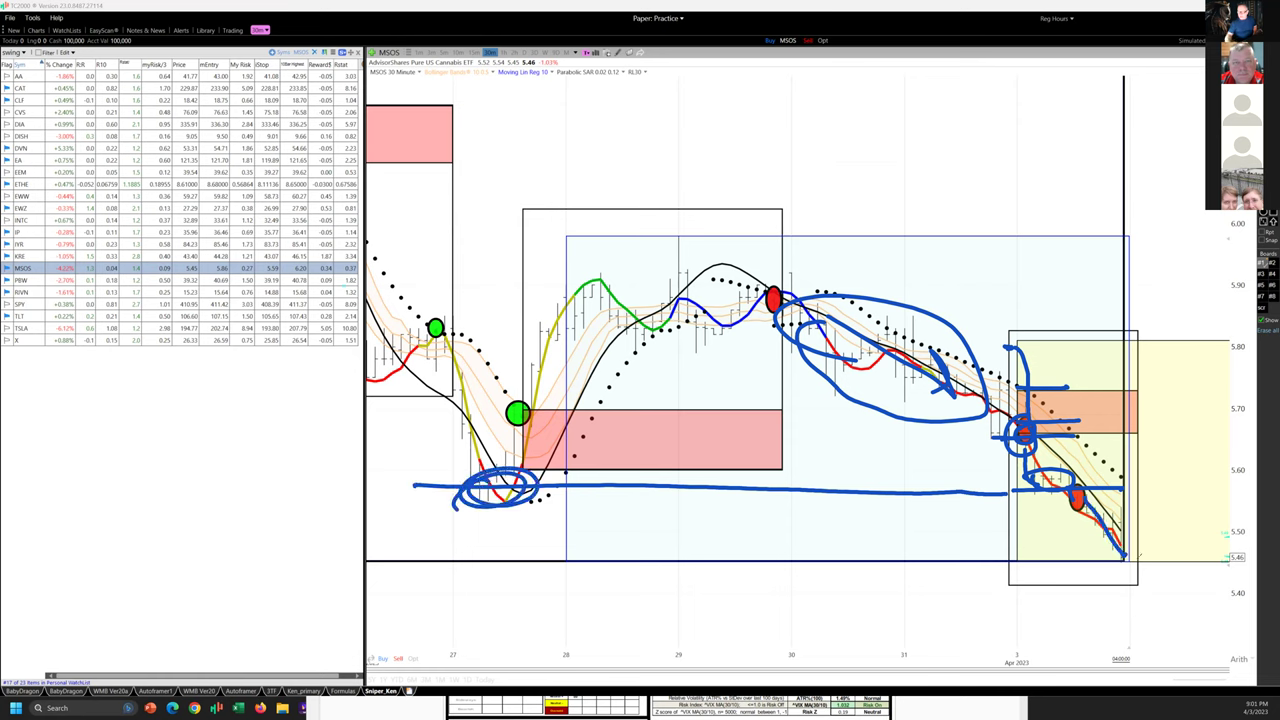
{"action": "mouse_move", "coordinate": [1134, 552]}
{"action": "left_mouse_down"}
{"action": "mouse_move", "coordinate": [1228, 556]}
{"action": "mouse_move", "coordinate": [1150, 552]}
{"action": "mouse_move", "coordinate": [1176, 554]}
{"action": "left_mouse_up"}
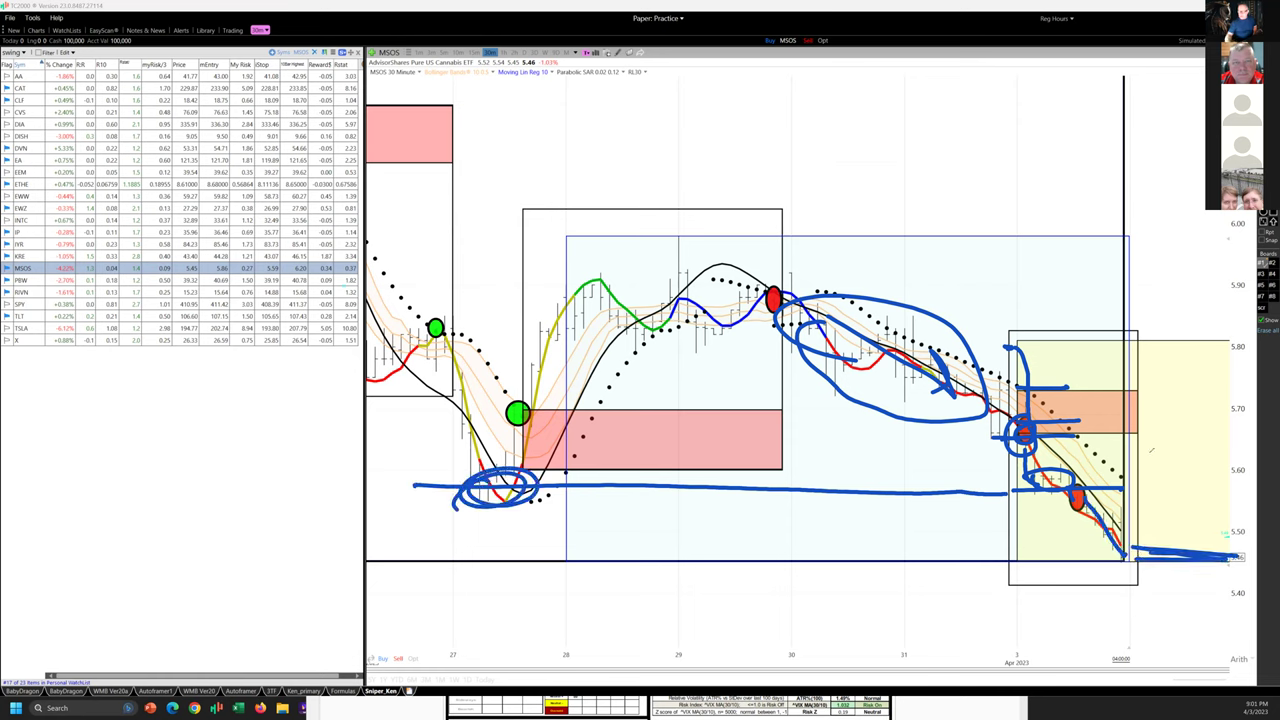
{"action": "left_click_drag", "start_coordinate": [1149, 456], "coordinate": [1167, 548]}
{"action": "key", "text": "e"}
- Mark MSOS's reward multiples with loops beside the latest decline, label "3" and "1", underline the second entry level, and write a circled "4R"
{"action": "mouse_move", "coordinate": [1128, 448]}
{"action": "left_mouse_down"}
{"action": "mouse_move", "coordinate": [1136, 482]}
{"action": "mouse_move", "coordinate": [1118, 514]}
{"action": "mouse_move", "coordinate": [1140, 568]}
{"action": "mouse_move", "coordinate": [1160, 530]}
{"action": "left_mouse_up"}
{"action": "left_click_drag", "start_coordinate": [1036, 398], "coordinate": [1058, 420]}
{"action": "left_click_drag", "start_coordinate": [1070, 493], "coordinate": [1201, 488]}
{"action": "left_click_drag", "start_coordinate": [1073, 522], "coordinate": [1068, 548]}
{"action": "mouse_move", "coordinate": [1178, 421]}
{"action": "left_mouse_down"}
{"action": "mouse_move", "coordinate": [1172, 446]}
{"action": "mouse_move", "coordinate": [1196, 464]}
{"action": "mouse_move", "coordinate": [1212, 458]}
{"action": "left_mouse_up"}
{"action": "mouse_move", "coordinate": [1205, 402]}
{"action": "left_mouse_down"}
{"action": "mouse_move", "coordinate": [1238, 430]}
{"action": "mouse_move", "coordinate": [1215, 396]}
{"action": "left_mouse_up"}
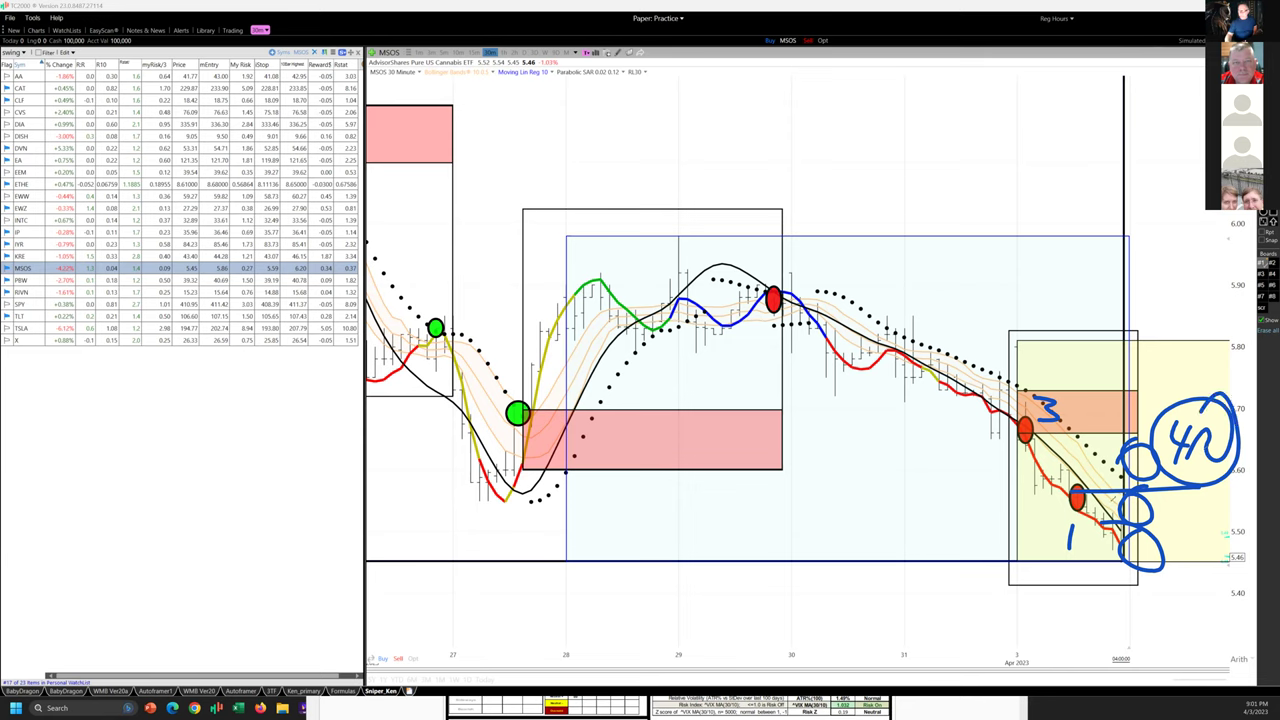
- Draw red lines on MSOS near 5.52 and 5.45, add a downward arrow beneath them, and erase all annotations
{"action": "left_click_drag", "start_coordinate": [1112, 523], "coordinate": [1215, 516]}
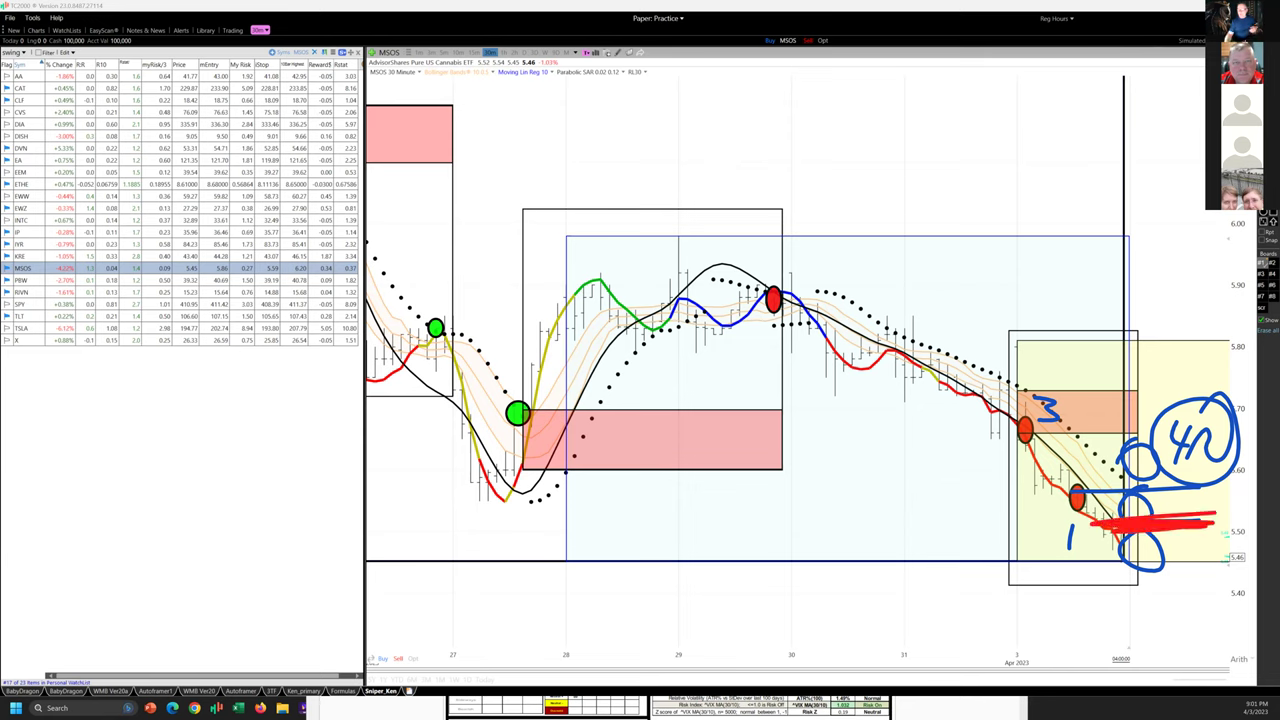
{"action": "left_click_drag", "start_coordinate": [1092, 569], "coordinate": [1216, 563]}
{"action": "left_click_drag", "start_coordinate": [1176, 576], "coordinate": [1176, 636]}
{"action": "left_click_drag", "start_coordinate": [1163, 613], "coordinate": [1198, 608]}
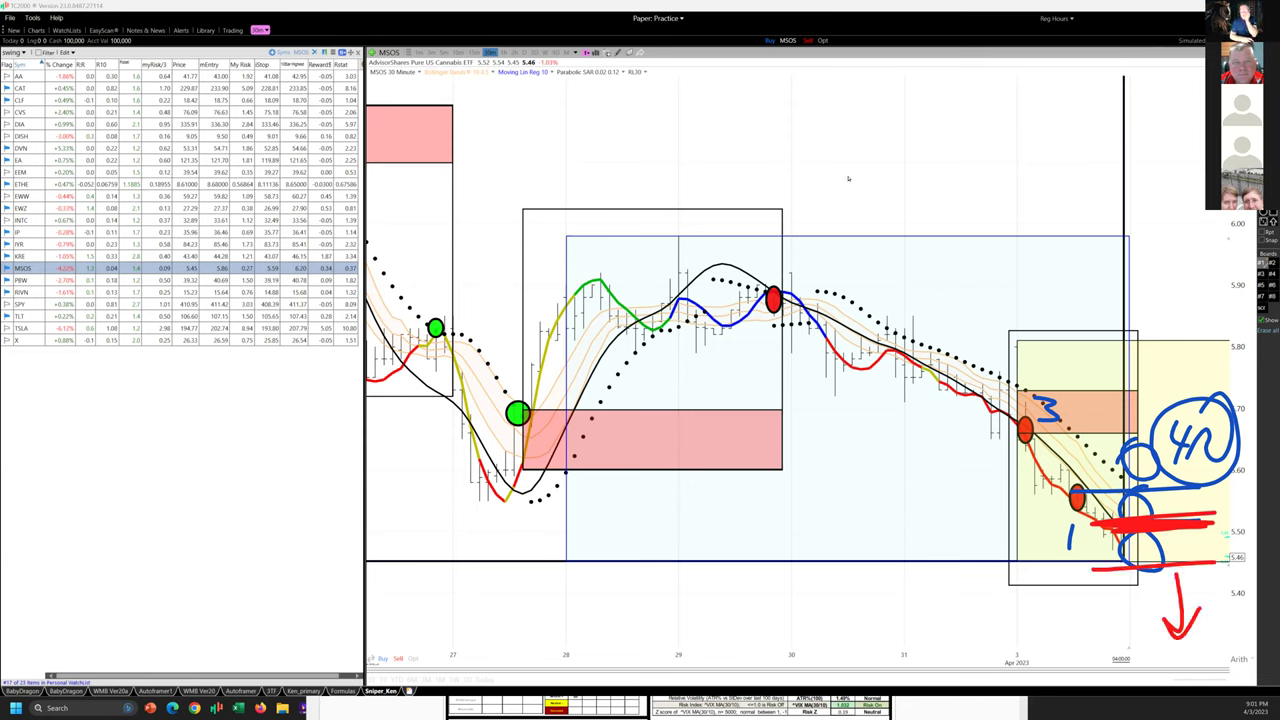
{"action": "left_click", "coordinate": [1268, 330]}
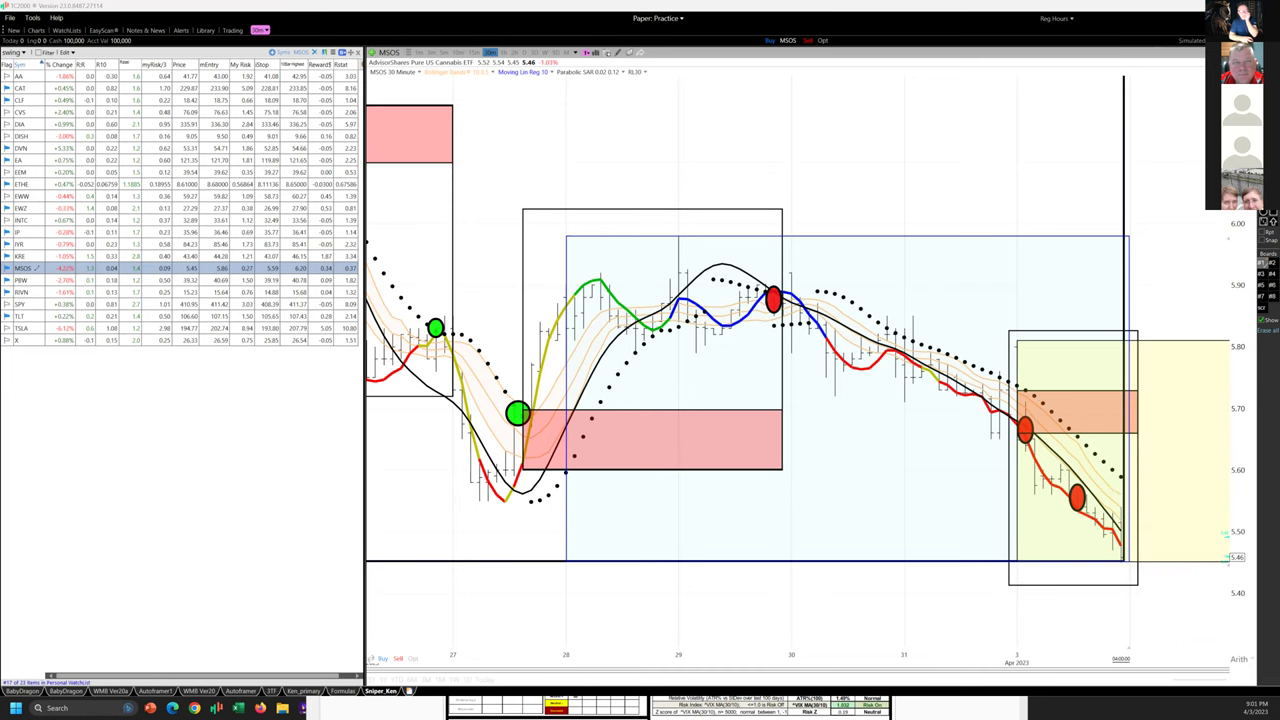
- Open the PBW chart, circle the March 29 rally, trace the later swing and pullback, and draw a downward arrow from the circled latest price
{"action": "left_click", "coordinate": [22, 280]}
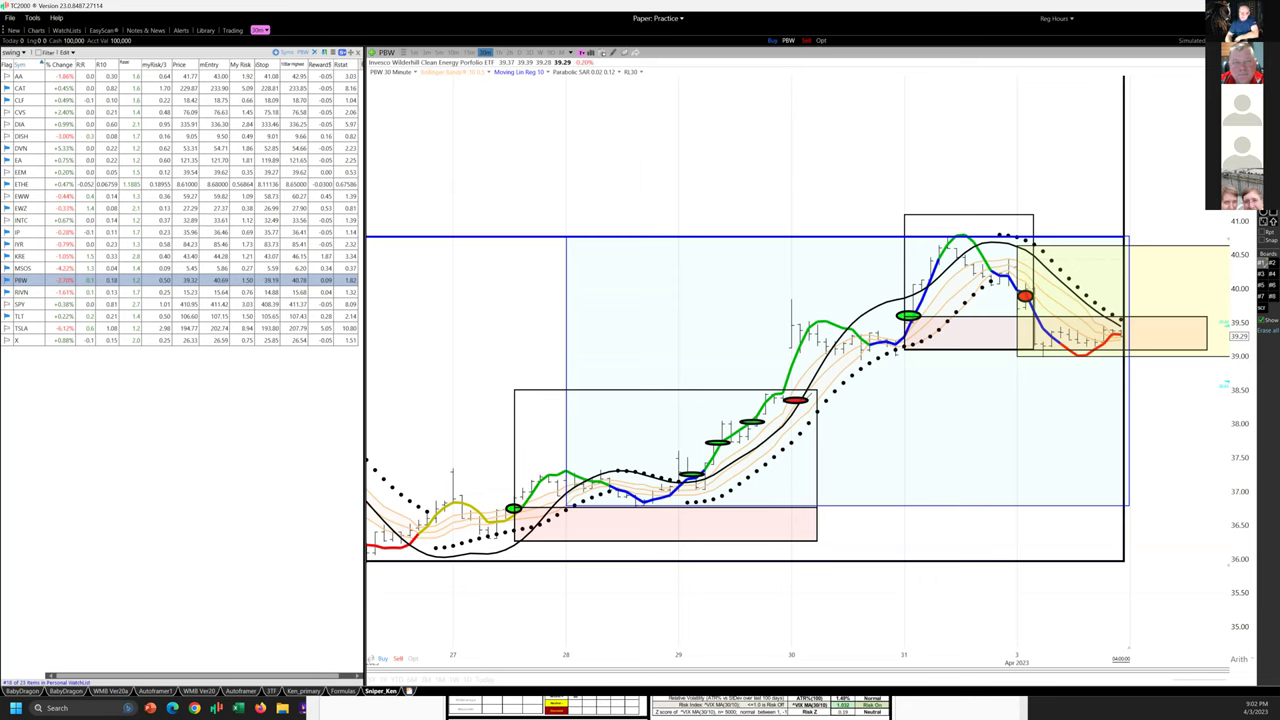
{"action": "mouse_move", "coordinate": [828, 387]}
{"action": "left_mouse_down"}
{"action": "mouse_move", "coordinate": [698, 492]}
{"action": "mouse_move", "coordinate": [842, 398]}
{"action": "mouse_move", "coordinate": [765, 402]}
{"action": "left_mouse_up"}
{"action": "mouse_move", "coordinate": [898, 325]}
{"action": "left_mouse_down"}
{"action": "mouse_move", "coordinate": [1030, 310]}
{"action": "mouse_move", "coordinate": [912, 268]}
{"action": "mouse_move", "coordinate": [966, 238]}
{"action": "mouse_move", "coordinate": [1008, 275]}
{"action": "mouse_move", "coordinate": [1052, 348]}
{"action": "mouse_move", "coordinate": [1128, 334]}
{"action": "left_mouse_up"}
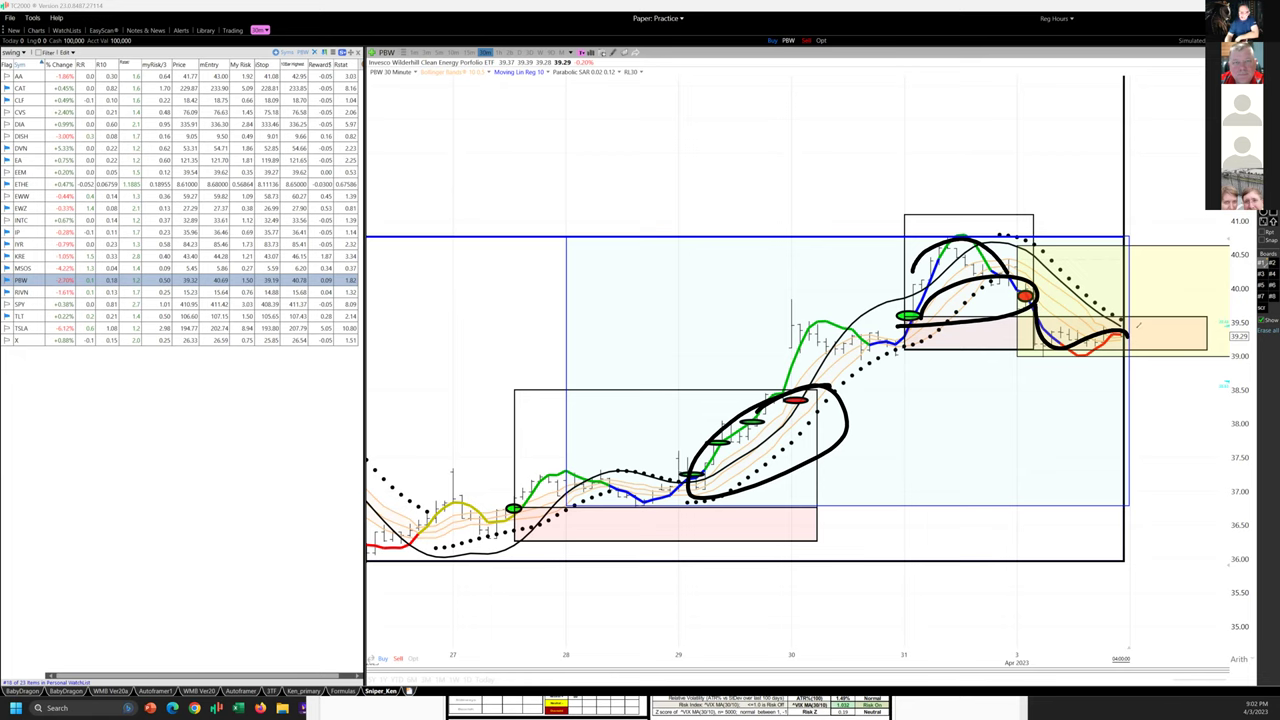
{"action": "mouse_move", "coordinate": [1137, 324]}
{"action": "left_mouse_down"}
{"action": "mouse_move", "coordinate": [1120, 328]}
{"action": "mouse_move", "coordinate": [1140, 330]}
{"action": "mouse_move", "coordinate": [1126, 496]}
{"action": "mouse_move", "coordinate": [1142, 490]}
{"action": "left_mouse_up"}
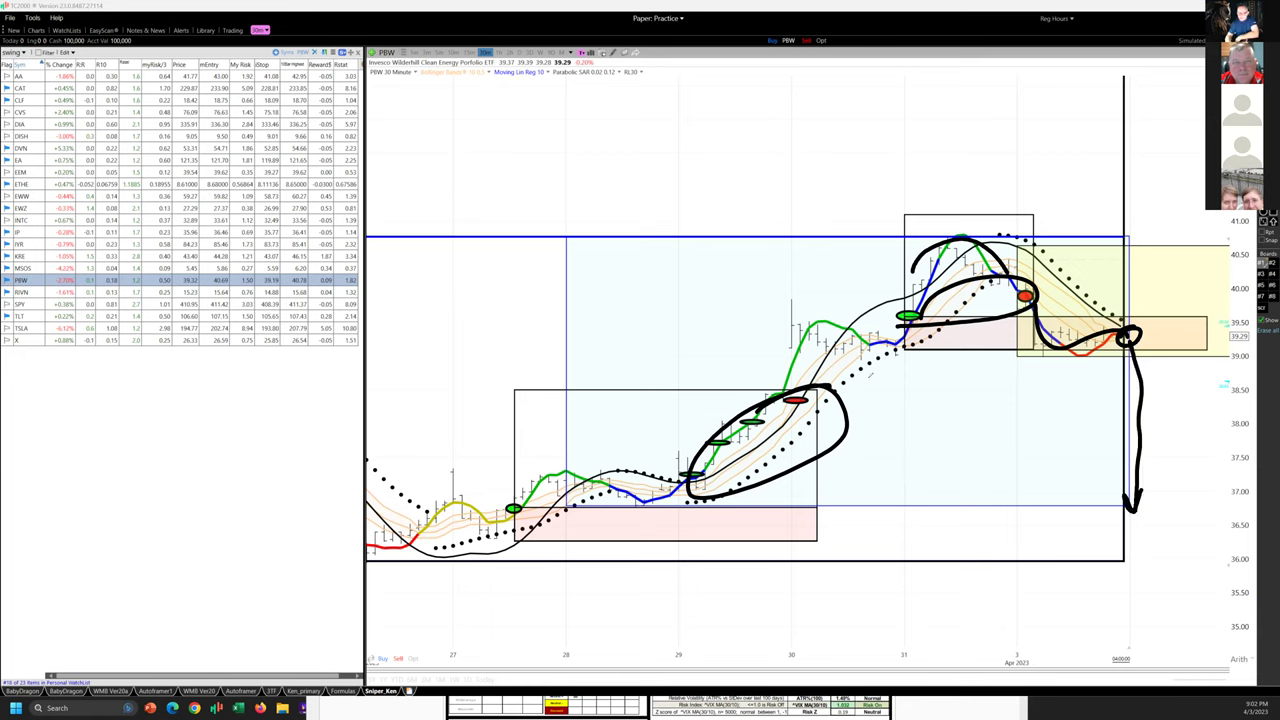
- Mark PBW's March 30 gap with lines near 38.95 and 38.40, label it "GAP", and draw breakdown arrows below the latest price
{"action": "mouse_move", "coordinate": [806, 357]}
{"action": "left_mouse_down"}
{"action": "mouse_move", "coordinate": [778, 380]}
{"action": "mouse_move", "coordinate": [956, 356]}
{"action": "mouse_move", "coordinate": [1186, 360]}
{"action": "left_mouse_up"}
{"action": "left_click_drag", "start_coordinate": [800, 398], "coordinate": [1198, 393]}
{"action": "mouse_move", "coordinate": [1068, 370]}
{"action": "left_mouse_down"}
{"action": "mouse_move", "coordinate": [1052, 388]}
{"action": "mouse_move", "coordinate": [1118, 384]}
{"action": "mouse_move", "coordinate": [1116, 436]}
{"action": "left_mouse_up"}
{"action": "left_click_drag", "start_coordinate": [1110, 428], "coordinate": [1117, 434]}
{"action": "mouse_move", "coordinate": [1140, 338]}
{"action": "left_mouse_down"}
{"action": "mouse_move", "coordinate": [1158, 357]}
{"action": "mouse_move", "coordinate": [1136, 358]}
{"action": "mouse_move", "coordinate": [1178, 359]}
{"action": "mouse_move", "coordinate": [1160, 368]}
{"action": "left_mouse_up"}
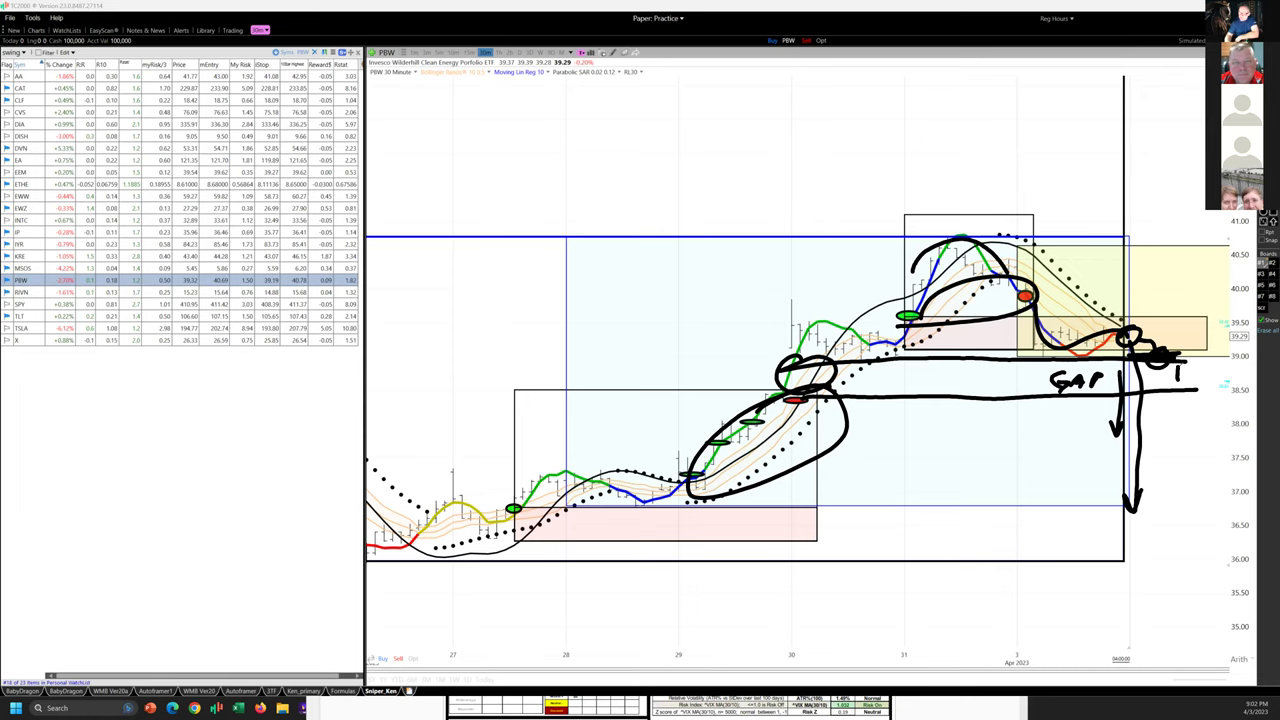
{"action": "mouse_move", "coordinate": [1171, 373]}
{"action": "left_mouse_down"}
{"action": "mouse_move", "coordinate": [1186, 377]}
{"action": "mouse_move", "coordinate": [1156, 400]}
{"action": "mouse_move", "coordinate": [1158, 500]}
{"action": "left_mouse_up"}
{"action": "mouse_move", "coordinate": [1170, 398]}
{"action": "left_mouse_down"}
{"action": "mouse_move", "coordinate": [1180, 500]}
{"action": "mouse_move", "coordinate": [1208, 468]}
{"action": "left_mouse_up"}
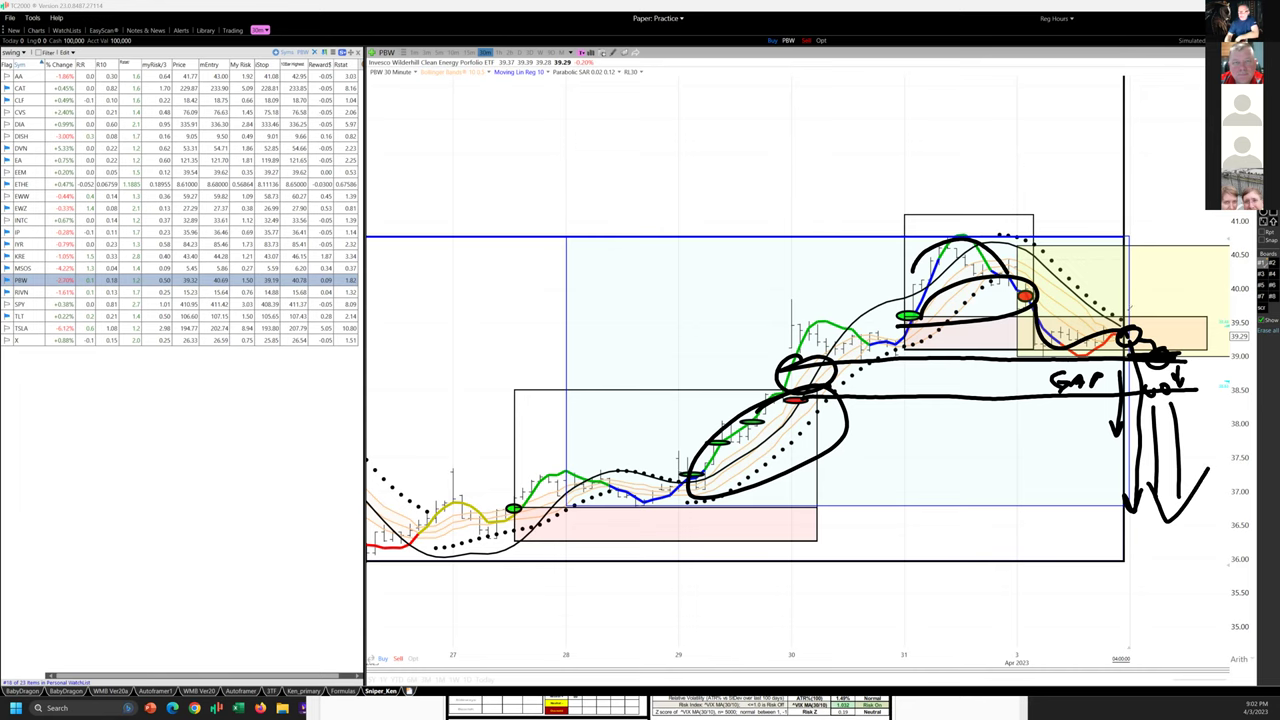
- Draw an upward arrow from PBW's latest price and a line at the recent high, write a circled "PBW", and erase the annotations
{"action": "mouse_move", "coordinate": [1118, 312]}
{"action": "left_mouse_down"}
{"action": "mouse_move", "coordinate": [1110, 322]}
{"action": "mouse_move", "coordinate": [1190, 210]}
{"action": "mouse_move", "coordinate": [1189, 244]}
{"action": "left_mouse_up"}
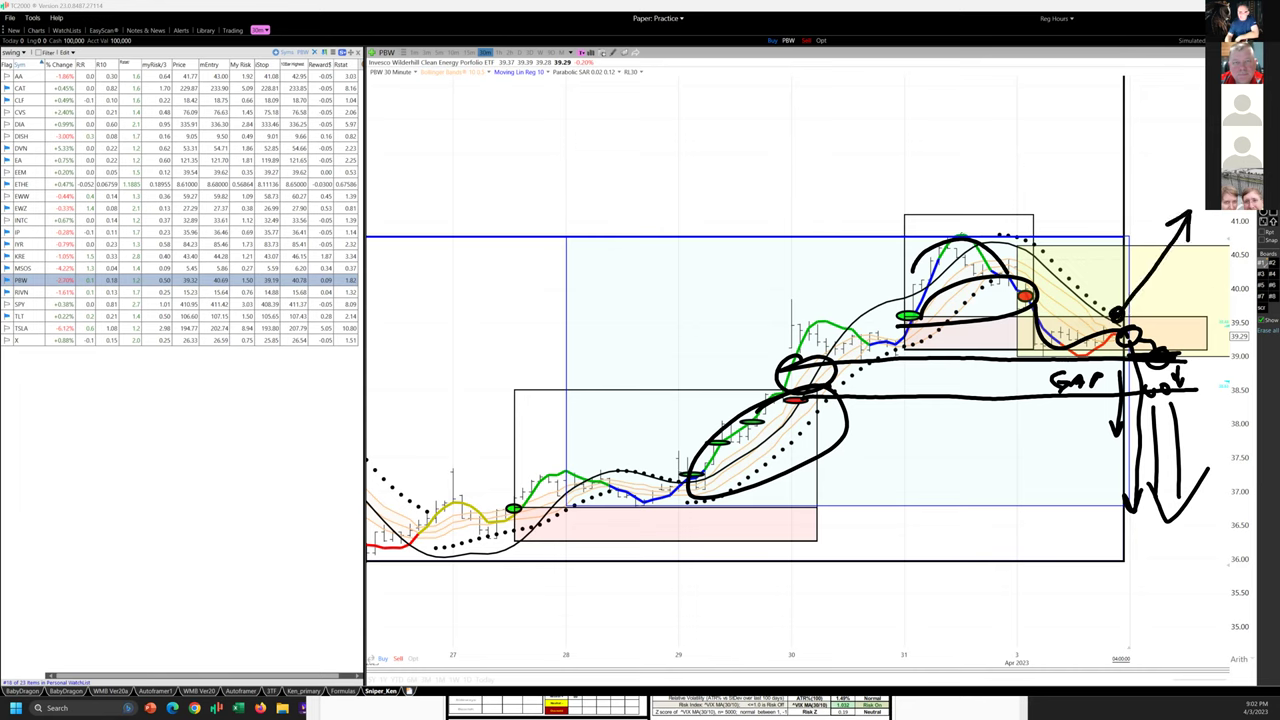
{"action": "mouse_move", "coordinate": [958, 236]}
{"action": "left_mouse_down"}
{"action": "mouse_move", "coordinate": [1224, 233]}
{"action": "mouse_move", "coordinate": [1106, 230]}
{"action": "mouse_move", "coordinate": [1098, 248]}
{"action": "left_mouse_up"}
{"action": "left_click_drag", "start_coordinate": [408, 96], "coordinate": [408, 155]}
{"action": "left_click_drag", "start_coordinate": [408, 98], "coordinate": [412, 122]}
{"action": "mouse_move", "coordinate": [430, 96]}
{"action": "left_mouse_down"}
{"action": "mouse_move", "coordinate": [432, 140]}
{"action": "mouse_move", "coordinate": [488, 112]}
{"action": "left_mouse_up"}
{"action": "mouse_move", "coordinate": [505, 68]}
{"action": "left_mouse_down"}
{"action": "mouse_move", "coordinate": [448, 182]}
{"action": "mouse_move", "coordinate": [456, 46]}
{"action": "left_mouse_up"}
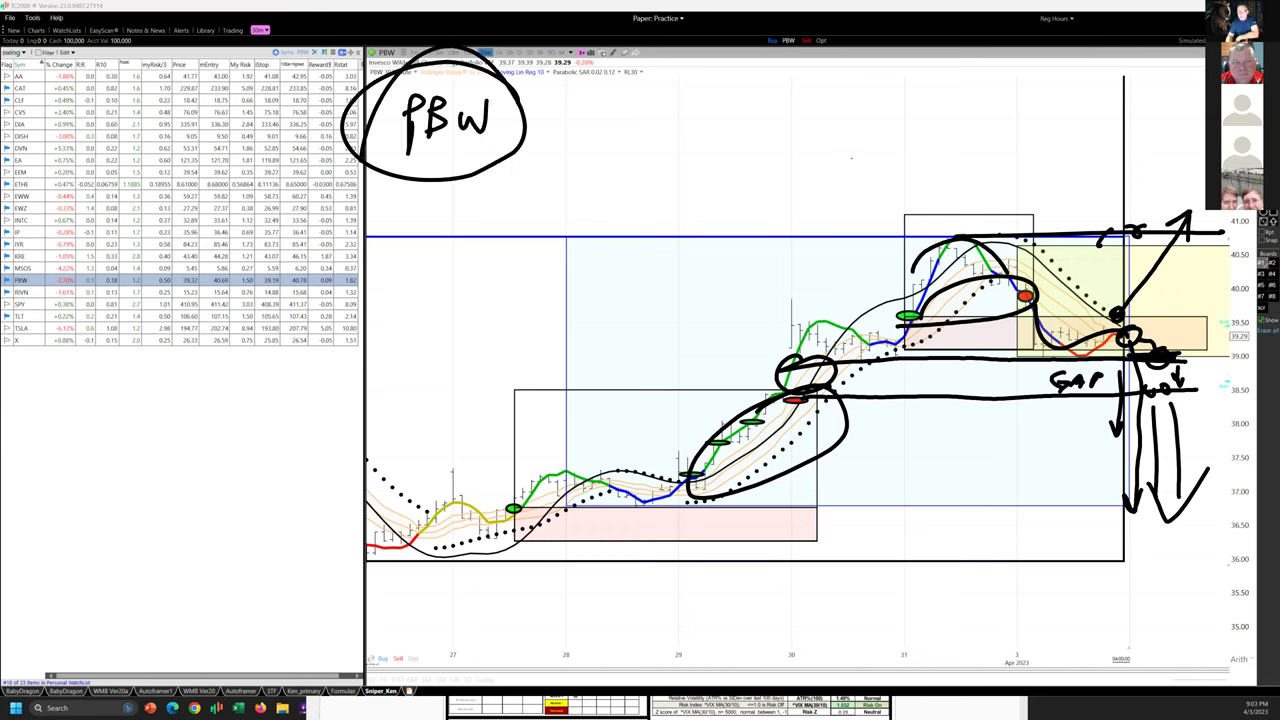
{"action": "key", "text": "e"}
- Box and hatch PBW's April 3 consolidation, circle the price area beside it, and add squeeze, breakout and breakdown arrows
{"action": "mouse_move", "coordinate": [1040, 324]}
{"action": "left_mouse_down"}
{"action": "mouse_move", "coordinate": [1041, 354]}
{"action": "mouse_move", "coordinate": [1118, 322]}
{"action": "mouse_move", "coordinate": [1038, 322]}
{"action": "mouse_move", "coordinate": [1080, 338]}
{"action": "mouse_move", "coordinate": [1160, 322]}
{"action": "left_mouse_up"}
{"action": "left_click_drag", "start_coordinate": [1163, 272], "coordinate": [1160, 320]}
{"action": "mouse_move", "coordinate": [1151, 306]}
{"action": "left_mouse_down"}
{"action": "mouse_move", "coordinate": [1160, 320]}
{"action": "mouse_move", "coordinate": [1170, 304]}
{"action": "left_mouse_up"}
{"action": "mouse_move", "coordinate": [1163, 408]}
{"action": "left_mouse_down"}
{"action": "mouse_move", "coordinate": [1161, 358]}
{"action": "mouse_move", "coordinate": [1168, 371]}
{"action": "mouse_move", "coordinate": [1204, 262]}
{"action": "left_mouse_up"}
{"action": "left_click_drag", "start_coordinate": [1176, 350], "coordinate": [1205, 470]}
{"action": "left_click_drag", "start_coordinate": [1197, 454], "coordinate": [1205, 470]}
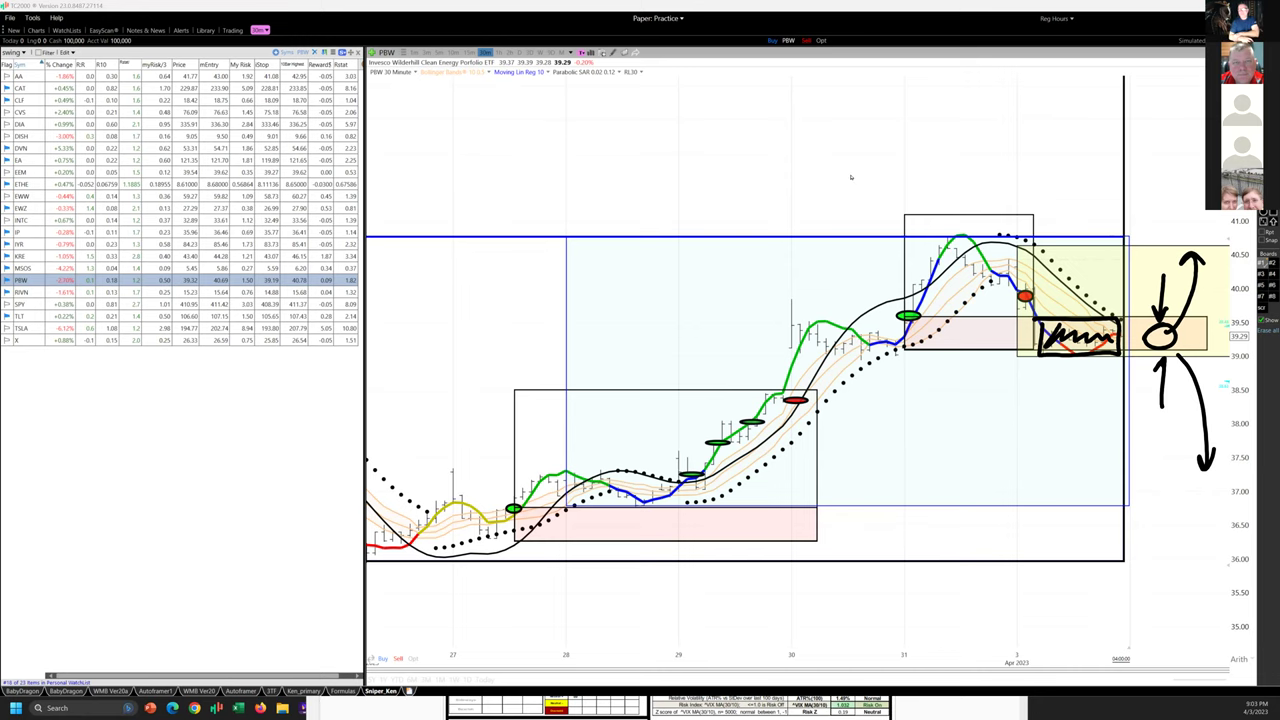
- Open the RIVN chart, loop the rally, trace the pullback, hatch the latest risk box, and draw an upward arrow from the green signal
{"action": "key", "text": "Down"}
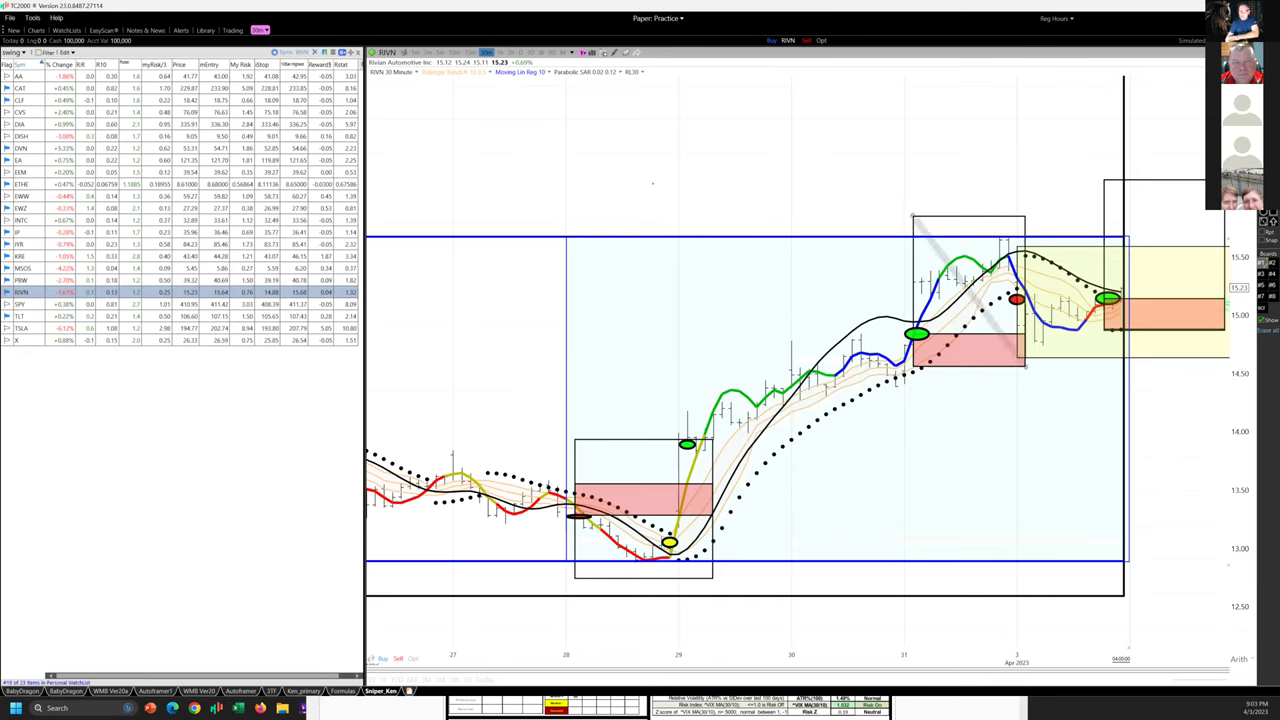
{"action": "mouse_move", "coordinate": [674, 470]}
{"action": "left_mouse_down"}
{"action": "mouse_move", "coordinate": [974, 362]}
{"action": "mouse_move", "coordinate": [925, 286]}
{"action": "mouse_move", "coordinate": [757, 442]}
{"action": "left_mouse_up"}
{"action": "mouse_move", "coordinate": [988, 240]}
{"action": "left_mouse_down"}
{"action": "mouse_move", "coordinate": [1012, 252]}
{"action": "mouse_move", "coordinate": [1041, 346]}
{"action": "mouse_move", "coordinate": [1176, 334]}
{"action": "left_mouse_up"}
{"action": "mouse_move", "coordinate": [1118, 290]}
{"action": "left_mouse_down"}
{"action": "mouse_move", "coordinate": [1090, 302]}
{"action": "mouse_move", "coordinate": [1120, 292]}
{"action": "mouse_move", "coordinate": [1190, 196]}
{"action": "left_mouse_up"}
{"action": "mouse_move", "coordinate": [1158, 212]}
{"action": "left_mouse_down"}
{"action": "mouse_move", "coordinate": [1190, 196]}
{"action": "mouse_move", "coordinate": [1193, 219]}
{"action": "left_mouse_up"}
{"action": "mouse_move", "coordinate": [1124, 298]}
{"action": "left_mouse_down"}
{"action": "mouse_move", "coordinate": [1228, 298]}
{"action": "mouse_move", "coordinate": [1190, 332]}
{"action": "mouse_move", "coordinate": [1098, 308]}
{"action": "mouse_move", "coordinate": [1138, 325]}
{"action": "left_mouse_up"}
{"action": "mouse_move", "coordinate": [1162, 309]}
{"action": "left_mouse_down"}
{"action": "mouse_move", "coordinate": [1156, 320]}
{"action": "mouse_move", "coordinate": [1172, 323]}
{"action": "left_mouse_up"}
{"action": "left_click_drag", "start_coordinate": [1197, 309], "coordinate": [1190, 319]}
- Draw a resistance line at RIVN's recent high near 15.70 with a breakout arrow above it, and clear the annotations
{"action": "left_click_drag", "start_coordinate": [978, 237], "coordinate": [1250, 234]}
{"action": "left_click_drag", "start_coordinate": [1073, 234], "coordinate": [1142, 135]}
{"action": "left_click_drag", "start_coordinate": [1098, 160], "coordinate": [1140, 153]}
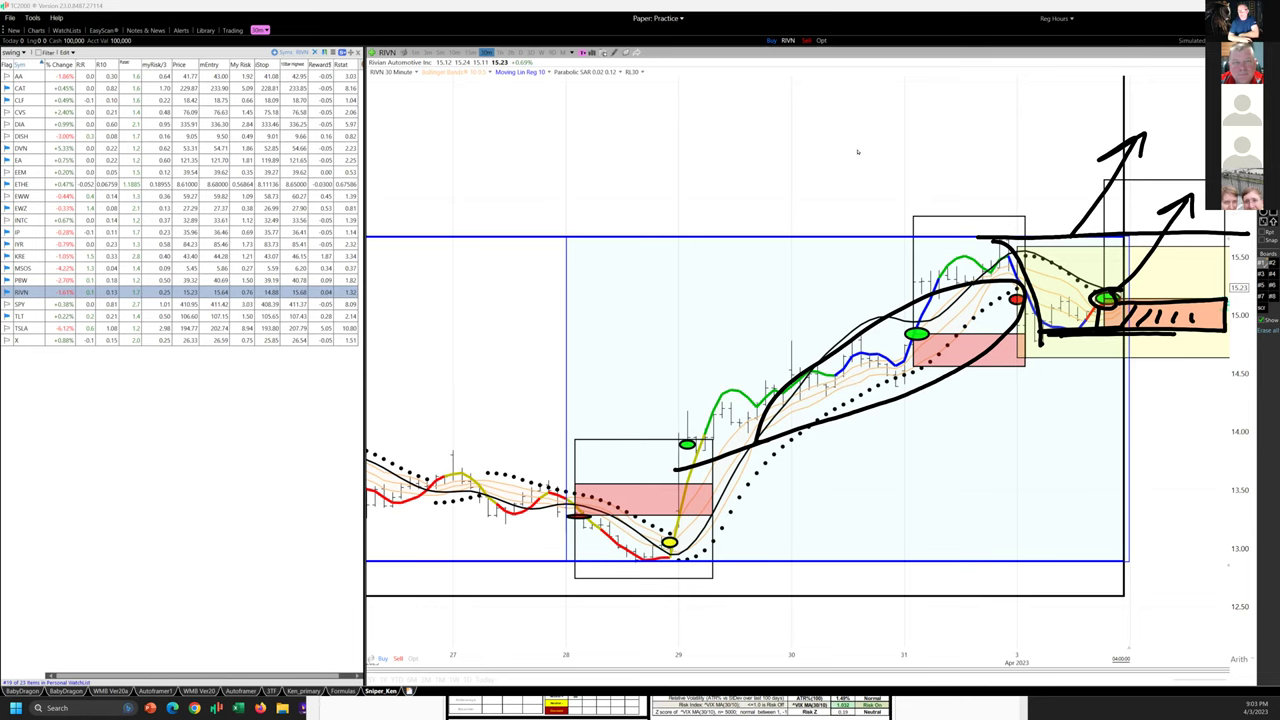
{"action": "key", "text": "Escape"}
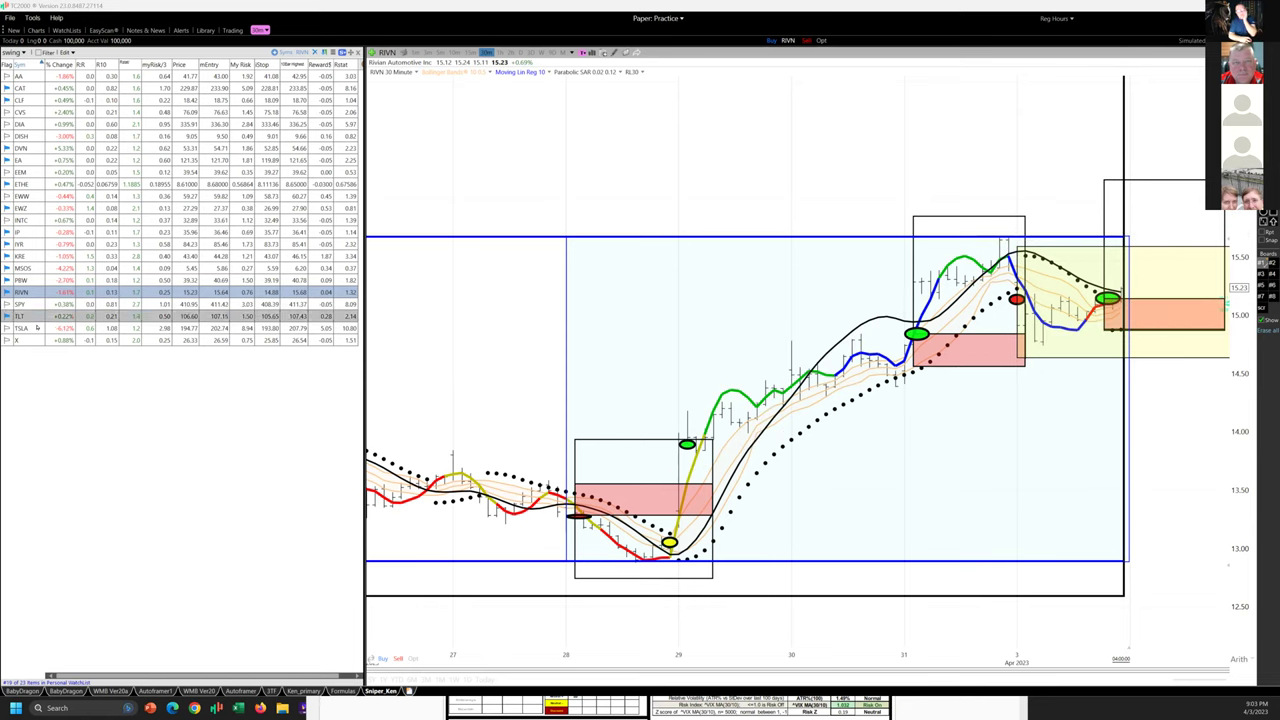
- Open the TLT chart, mark the decline into the circled March 29 signal with a vertical line, and underline the two following green entries
{"action": "left_click", "coordinate": [36, 318]}
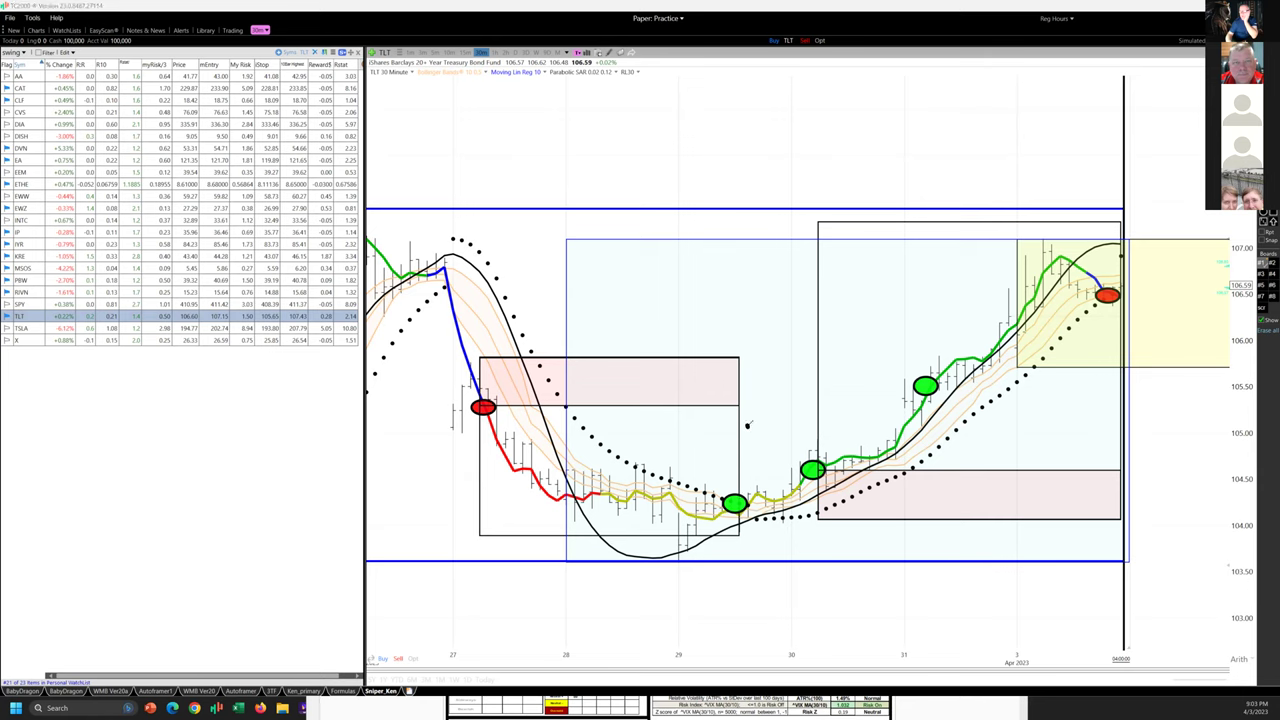
{"action": "left_click_drag", "start_coordinate": [747, 425], "coordinate": [760, 626]}
{"action": "mouse_move", "coordinate": [504, 408]}
{"action": "left_mouse_down"}
{"action": "mouse_move", "coordinate": [614, 440]}
{"action": "mouse_move", "coordinate": [710, 512]}
{"action": "left_mouse_up"}
{"action": "mouse_move", "coordinate": [696, 478]}
{"action": "left_mouse_down"}
{"action": "mouse_move", "coordinate": [708, 508]}
{"action": "mouse_move", "coordinate": [710, 486]}
{"action": "left_mouse_up"}
{"action": "left_click_drag", "start_coordinate": [798, 488], "coordinate": [832, 487]}
{"action": "left_click_drag", "start_coordinate": [908, 402], "coordinate": [954, 396]}
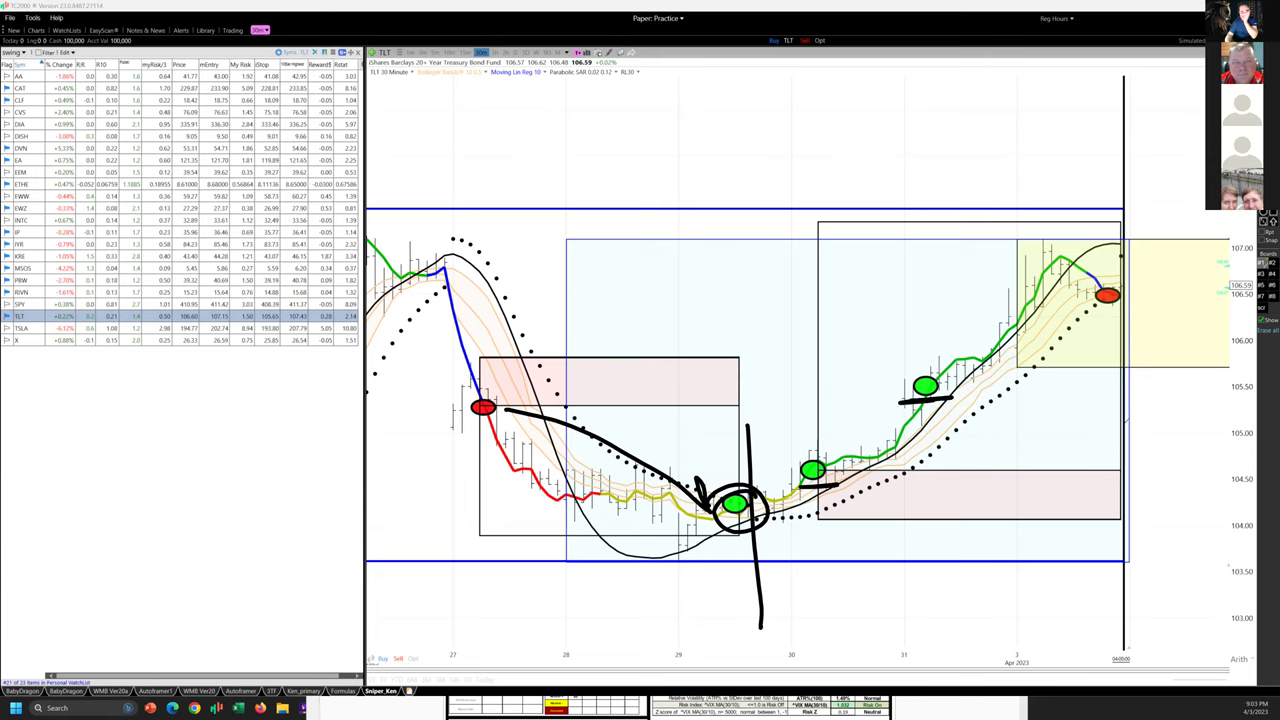
- Trace TLT's rally to the latest red signal, stack loops for the risk multiples beneath it, and write a circled "+3" by the first entry
{"action": "mouse_move", "coordinate": [843, 450]}
{"action": "left_mouse_down"}
{"action": "mouse_move", "coordinate": [1020, 305]}
{"action": "mouse_move", "coordinate": [1035, 258]}
{"action": "mouse_move", "coordinate": [1058, 240]}
{"action": "mouse_move", "coordinate": [1040, 262]}
{"action": "mouse_move", "coordinate": [1062, 270]}
{"action": "mouse_move", "coordinate": [1076, 256]}
{"action": "mouse_move", "coordinate": [1094, 306]}
{"action": "mouse_move", "coordinate": [1116, 292]}
{"action": "left_mouse_up"}
{"action": "left_click_drag", "start_coordinate": [1128, 467], "coordinate": [1124, 470]}
{"action": "left_click_drag", "start_coordinate": [1124, 416], "coordinate": [1118, 418]}
{"action": "mouse_move", "coordinate": [1124, 366]}
{"action": "left_mouse_down"}
{"action": "mouse_move", "coordinate": [1112, 372]}
{"action": "mouse_move", "coordinate": [1110, 306]}
{"action": "mouse_move", "coordinate": [1130, 312]}
{"action": "left_mouse_up"}
{"action": "mouse_move", "coordinate": [880, 438]}
{"action": "left_mouse_down"}
{"action": "mouse_move", "coordinate": [877, 450]}
{"action": "mouse_move", "coordinate": [905, 437]}
{"action": "mouse_move", "coordinate": [892, 466]}
{"action": "left_mouse_up"}
{"action": "left_click_drag", "start_coordinate": [930, 424], "coordinate": [965, 470]}
- Extend TLT's second entry level near 105.50, add a looped "1" and a circled "4R", and erase all annotations
{"action": "left_click_drag", "start_coordinate": [942, 390], "coordinate": [1222, 386]}
{"action": "mouse_move", "coordinate": [962, 324]}
{"action": "left_mouse_down"}
{"action": "mouse_move", "coordinate": [935, 396]}
{"action": "mouse_move", "coordinate": [968, 388]}
{"action": "left_mouse_up"}
{"action": "mouse_move", "coordinate": [1162, 264]}
{"action": "left_mouse_down"}
{"action": "mouse_move", "coordinate": [1170, 282]}
{"action": "mouse_move", "coordinate": [1194, 282]}
{"action": "left_mouse_up"}
{"action": "mouse_move", "coordinate": [1182, 264]}
{"action": "left_mouse_down"}
{"action": "mouse_move", "coordinate": [1180, 298]}
{"action": "mouse_move", "coordinate": [1198, 298]}
{"action": "left_mouse_up"}
{"action": "left_click_drag", "start_coordinate": [1200, 268], "coordinate": [1216, 296]}
{"action": "left_click_drag", "start_coordinate": [1205, 238], "coordinate": [1235, 250]}
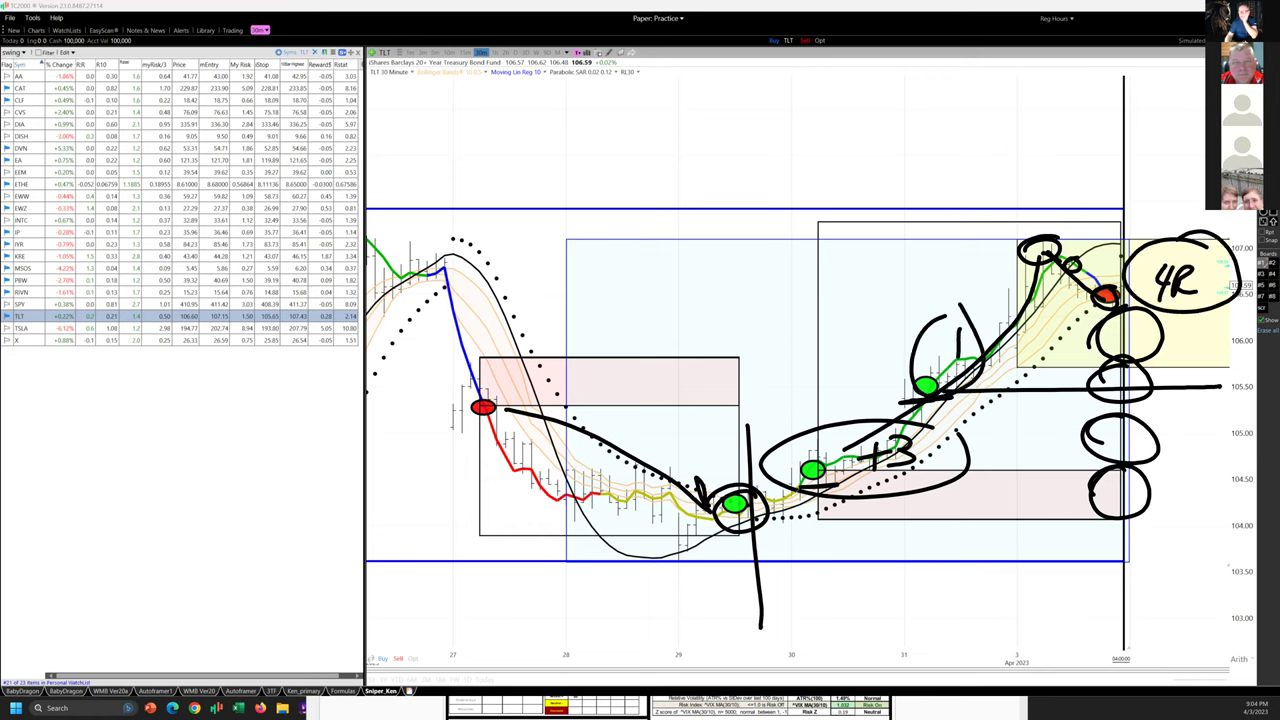
{"action": "mouse_move", "coordinate": [1120, 298]}
{"action": "left_mouse_down"}
{"action": "mouse_move", "coordinate": [1132, 293]}
{"action": "mouse_move", "coordinate": [1104, 298]}
{"action": "left_mouse_up"}
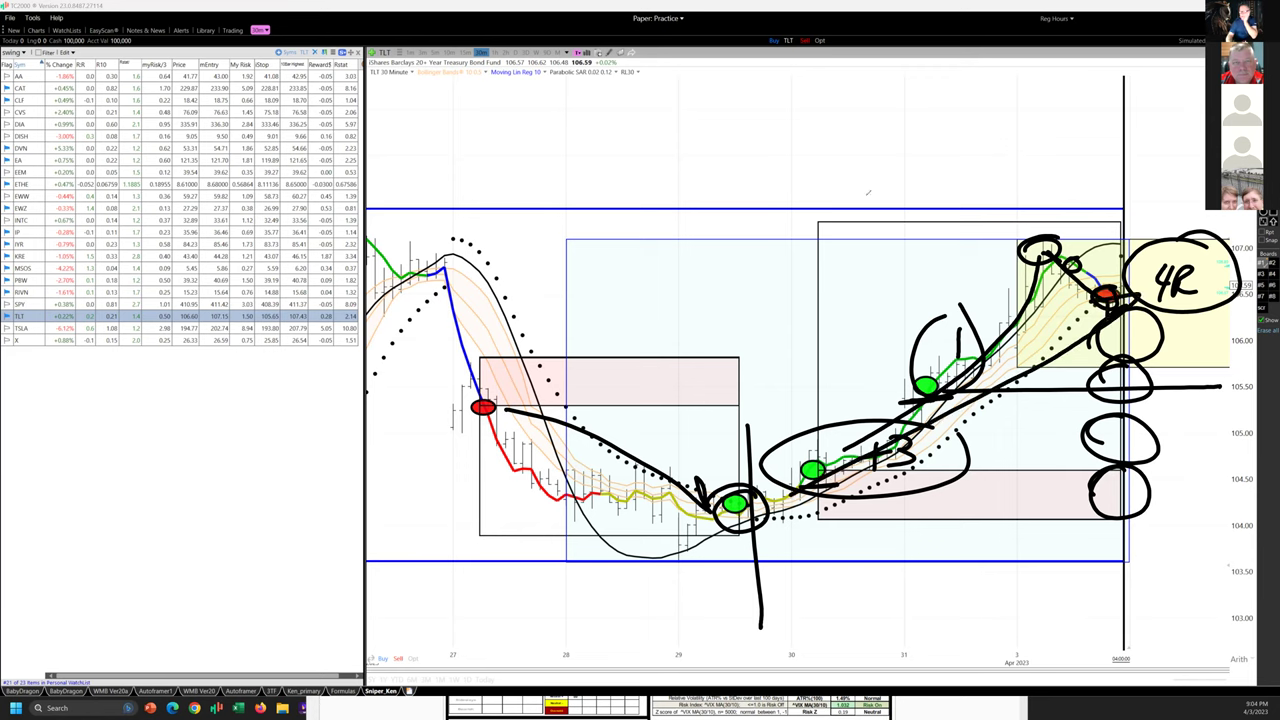
{"action": "key", "text": "e"}
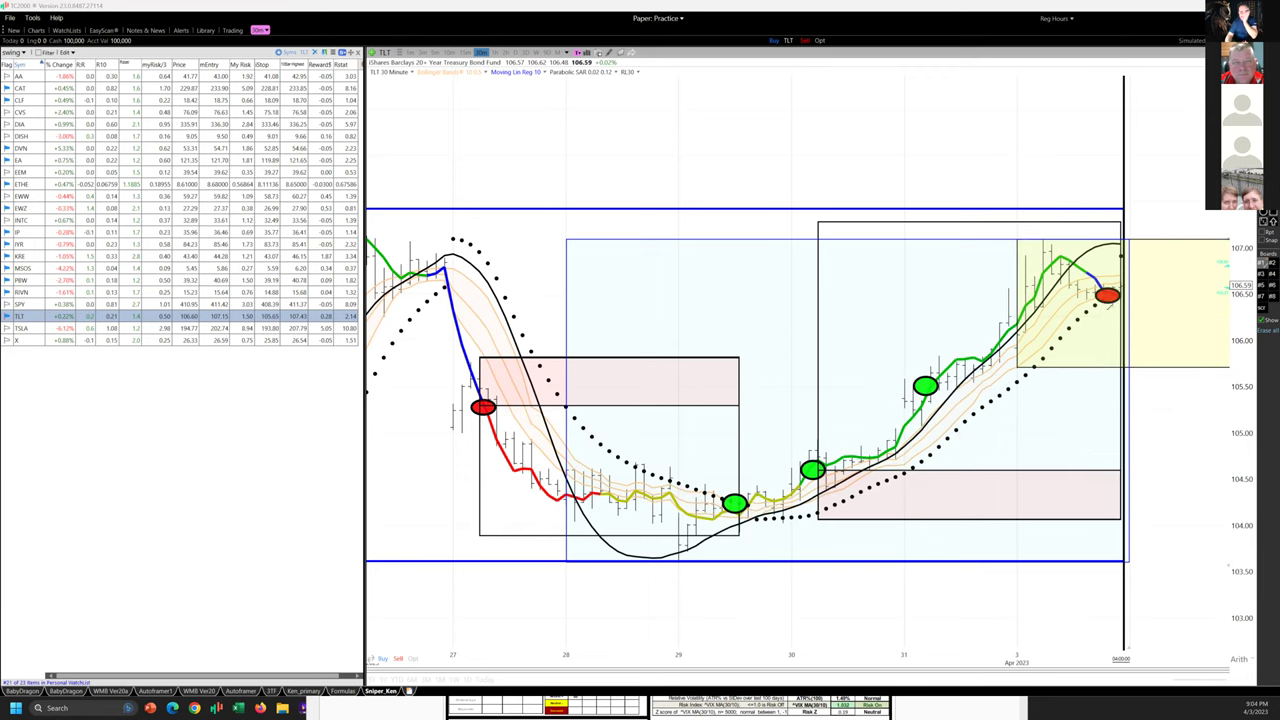
- Bracket TLT's latest signal with lines, draw upward and downward scenario arrows, extend the first entry level near 104.40, and clear the annotations
{"action": "left_click_drag", "start_coordinate": [1104, 310], "coordinate": [1184, 306]}
{"action": "mouse_move", "coordinate": [1106, 300]}
{"action": "left_mouse_down"}
{"action": "mouse_move", "coordinate": [1158, 298]}
{"action": "mouse_move", "coordinate": [1158, 274]}
{"action": "mouse_move", "coordinate": [1172, 273]}
{"action": "mouse_move", "coordinate": [1126, 290]}
{"action": "mouse_move", "coordinate": [1208, 180]}
{"action": "left_mouse_up"}
{"action": "left_click_drag", "start_coordinate": [1205, 124], "coordinate": [1197, 128]}
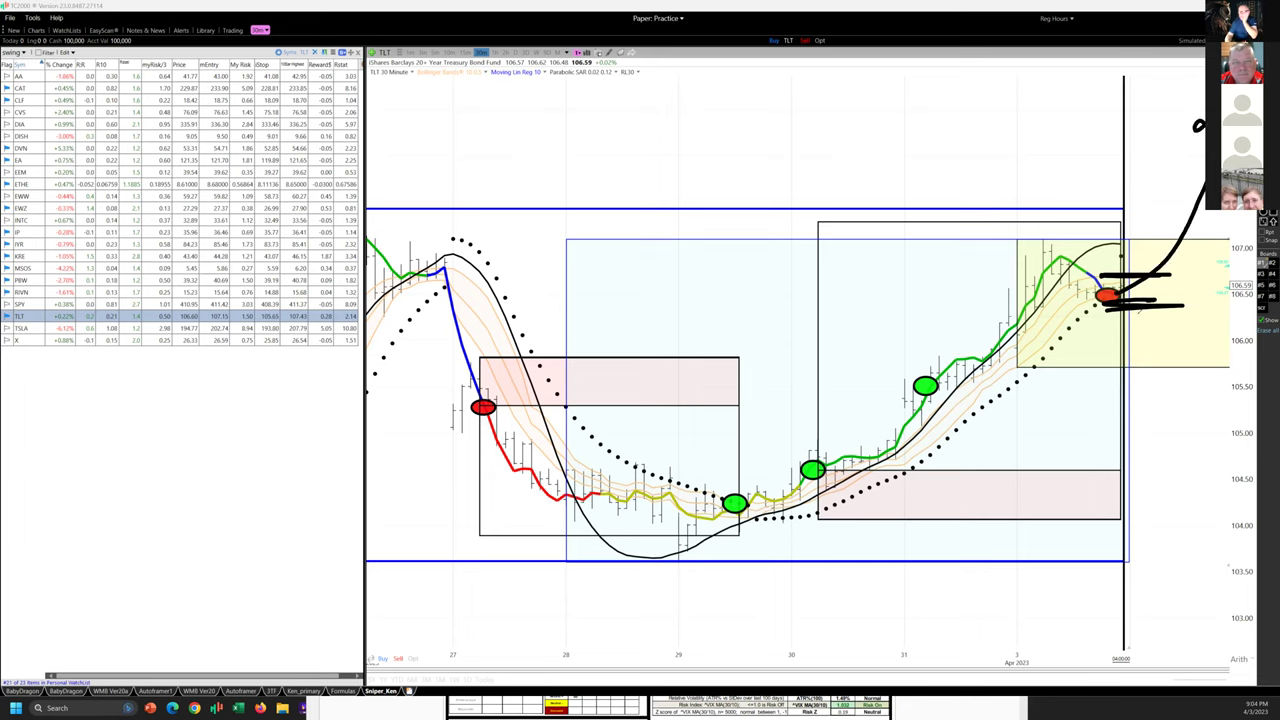
{"action": "mouse_move", "coordinate": [1136, 312]}
{"action": "left_mouse_down"}
{"action": "mouse_move", "coordinate": [1150, 322]}
{"action": "mouse_move", "coordinate": [1176, 478]}
{"action": "left_mouse_up"}
{"action": "mouse_move", "coordinate": [1174, 486]}
{"action": "left_mouse_down"}
{"action": "mouse_move", "coordinate": [1190, 484]}
{"action": "mouse_move", "coordinate": [1042, 487]}
{"action": "mouse_move", "coordinate": [845, 463]}
{"action": "mouse_move", "coordinate": [868, 490]}
{"action": "left_mouse_up"}
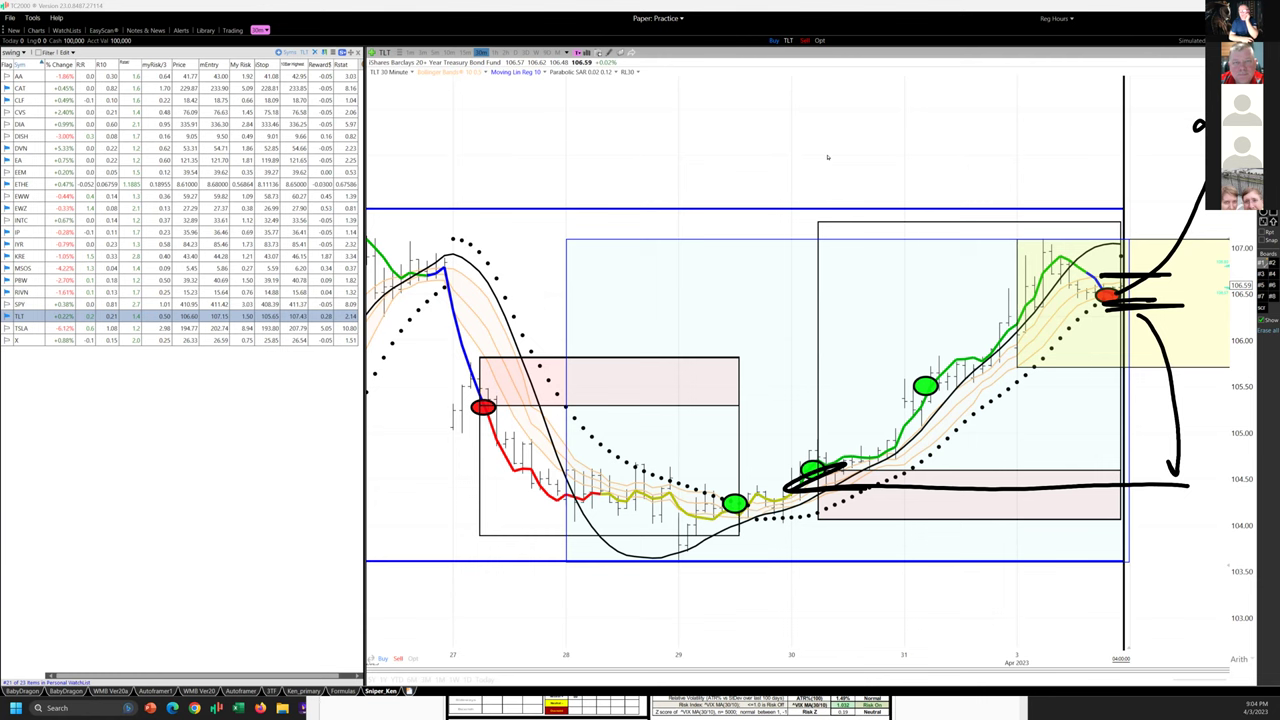
{"action": "key", "text": "Escape"}
- Open the TSLA chart, circle the three green entries of the March 31 rally, connect them, and draw an upward arrow from the top
{"action": "left_click", "coordinate": [80, 327]}
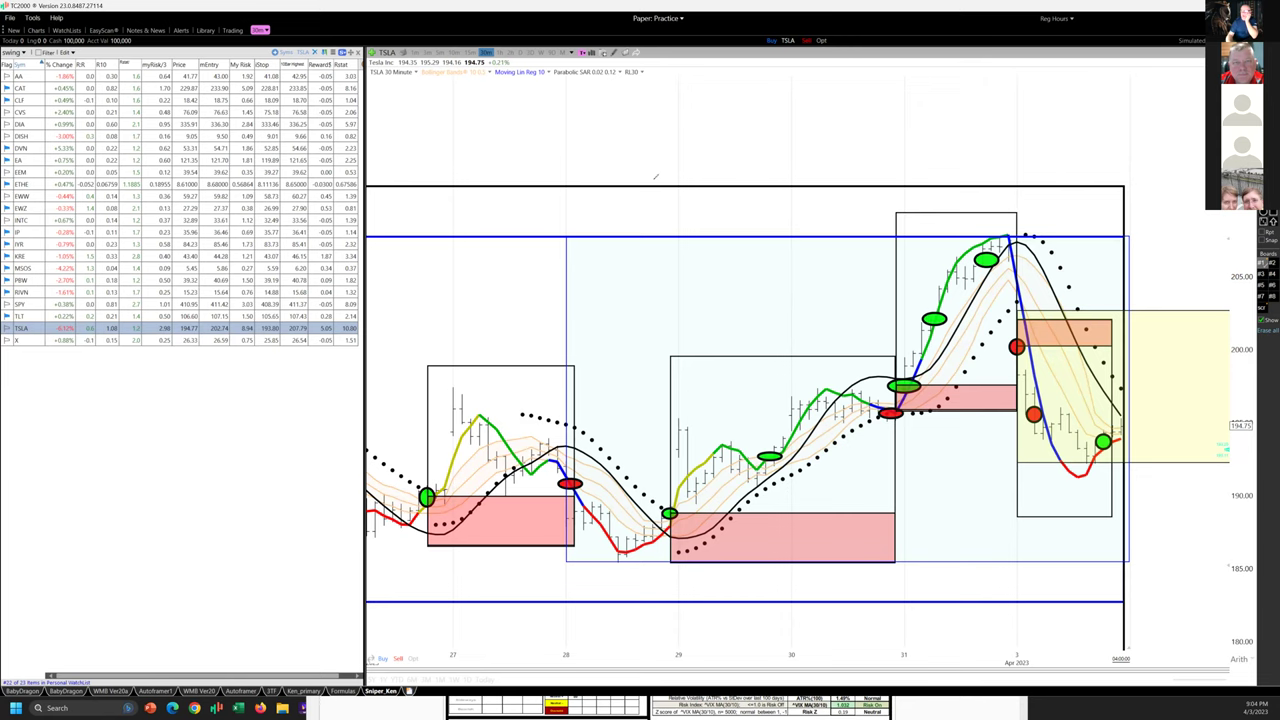
{"action": "left_click_drag", "start_coordinate": [928, 376], "coordinate": [930, 385]}
{"action": "left_click_drag", "start_coordinate": [946, 310], "coordinate": [950, 317]}
{"action": "left_click_drag", "start_coordinate": [986, 248], "coordinate": [1024, 242]}
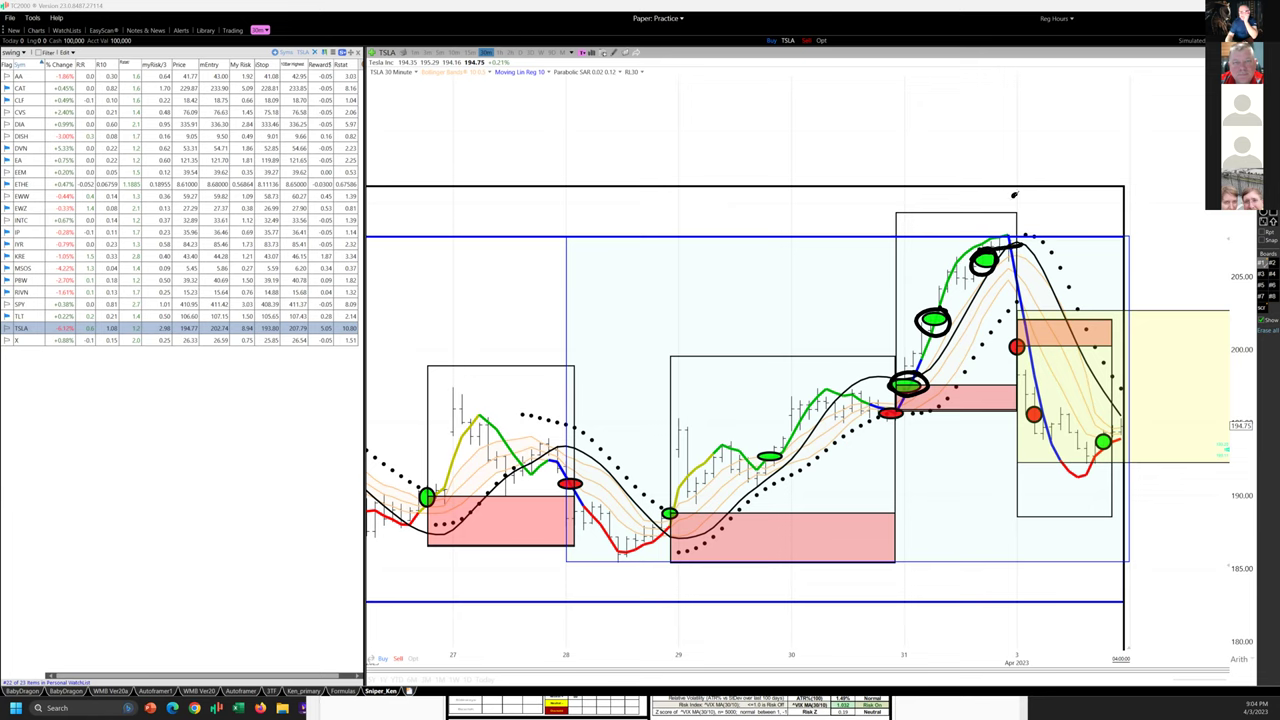
{"action": "mouse_move", "coordinate": [990, 245]}
{"action": "left_mouse_down"}
{"action": "mouse_move", "coordinate": [1058, 155]}
{"action": "mouse_move", "coordinate": [1062, 168]}
{"action": "left_mouse_up"}
{"action": "left_click_drag", "start_coordinate": [972, 275], "coordinate": [918, 370]}
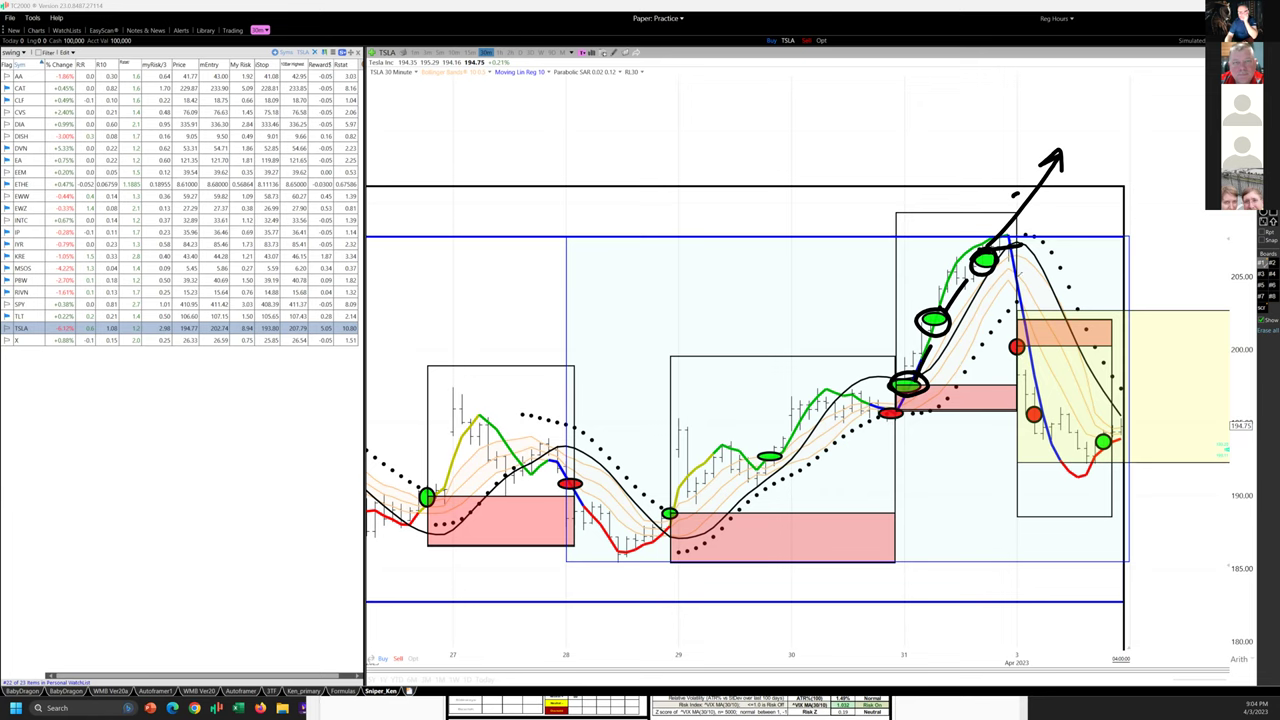
- Stack loops from TSLA's high down to a line near 201, retrace the rally, and clear the annotations
{"action": "mouse_move", "coordinate": [1016, 246]}
{"action": "left_mouse_down"}
{"action": "mouse_move", "coordinate": [1036, 248]}
{"action": "mouse_move", "coordinate": [1004, 276]}
{"action": "mouse_move", "coordinate": [1008, 342]}
{"action": "mouse_move", "coordinate": [970, 342]}
{"action": "mouse_move", "coordinate": [1086, 330]}
{"action": "left_mouse_up"}
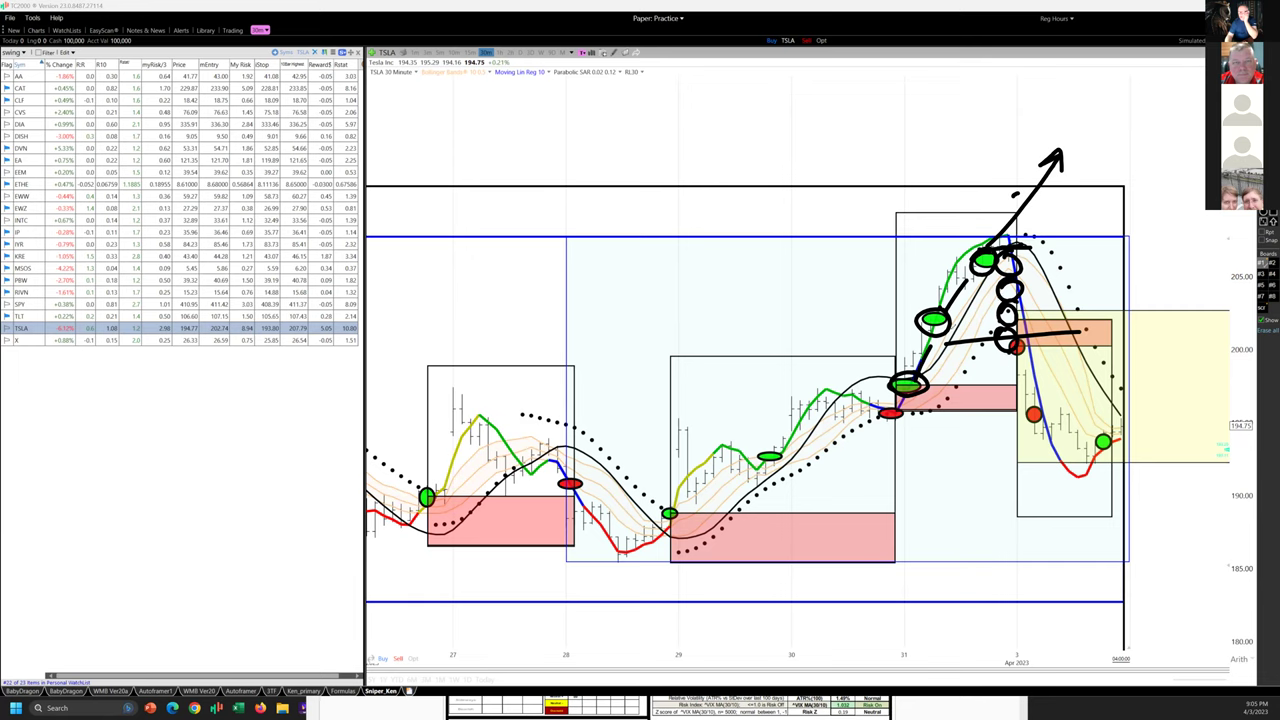
{"action": "left_click_drag", "start_coordinate": [920, 370], "coordinate": [996, 270]}
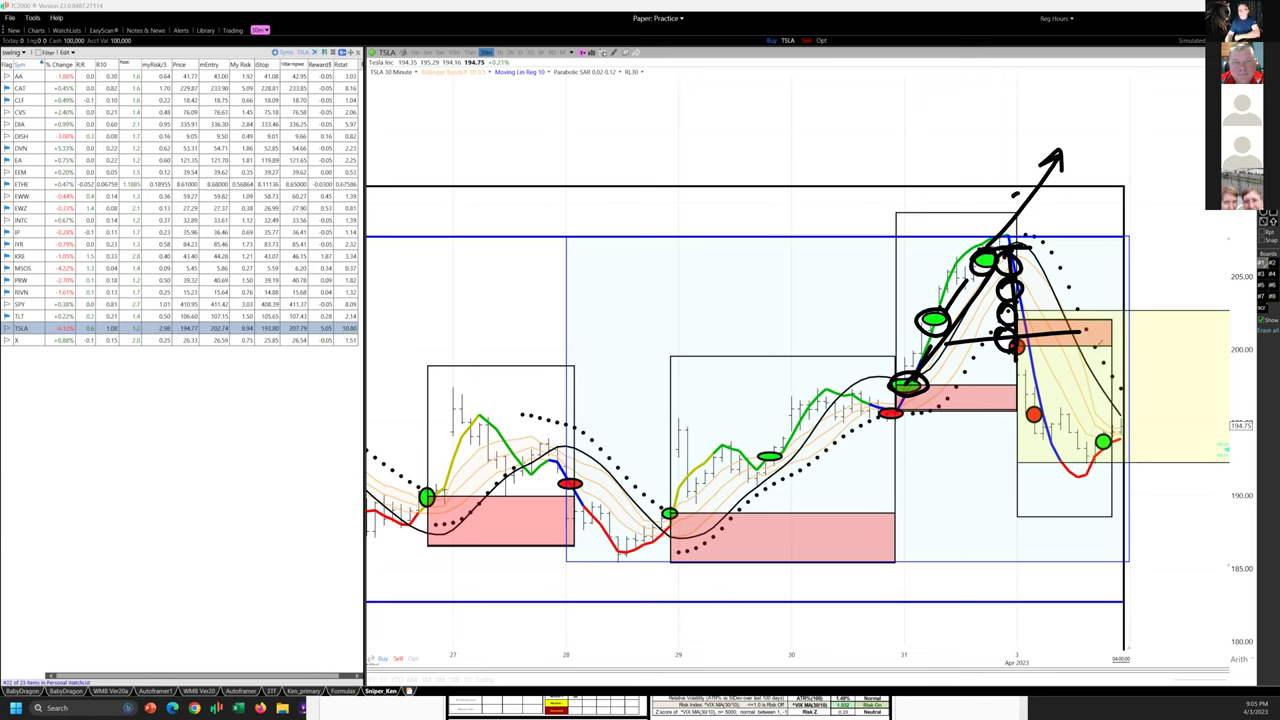
{"action": "key", "text": "Escape"}
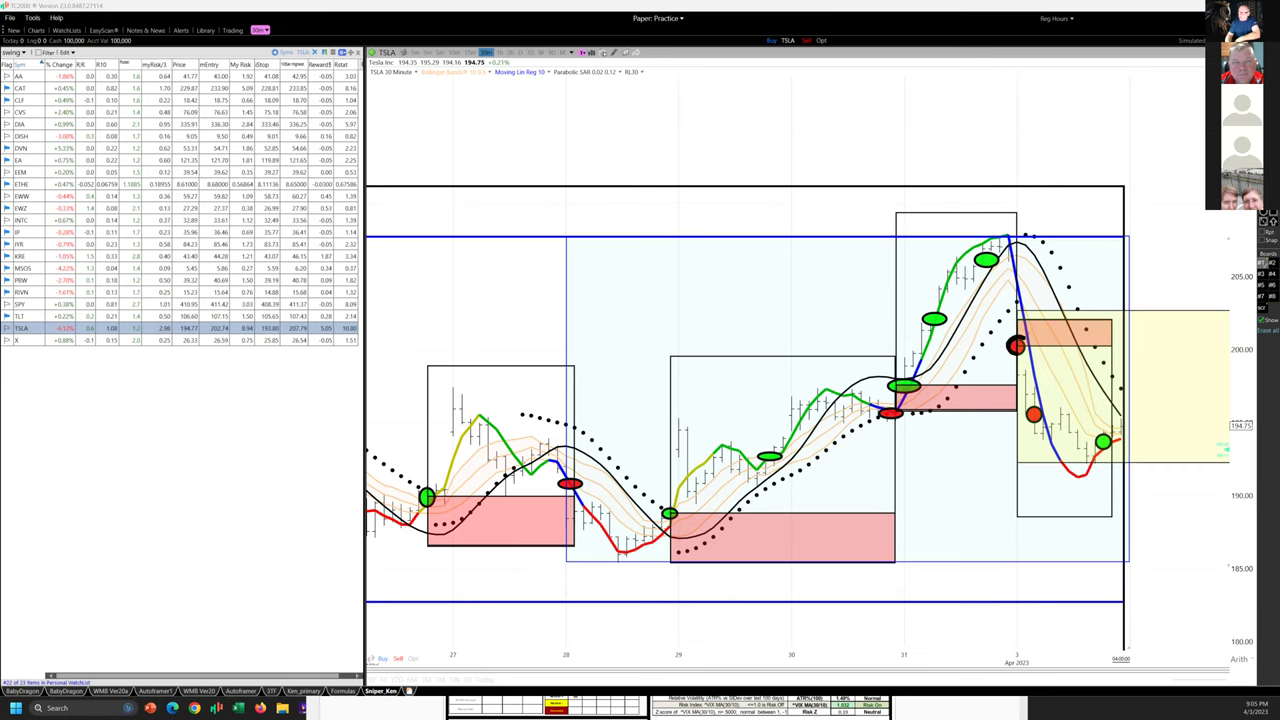
- Hatch TSLA's April 3 risk box, extend the March 31 low to the second red signal, and trace the drop and rebound
{"action": "mouse_move", "coordinate": [1013, 340]}
{"action": "left_mouse_down"}
{"action": "mouse_move", "coordinate": [1009, 357]}
{"action": "mouse_move", "coordinate": [1108, 341]}
{"action": "mouse_move", "coordinate": [1114, 316]}
{"action": "mouse_move", "coordinate": [1032, 318]}
{"action": "mouse_move", "coordinate": [1017, 336]}
{"action": "mouse_move", "coordinate": [1100, 335]}
{"action": "left_mouse_up"}
{"action": "left_click_drag", "start_coordinate": [1034, 377], "coordinate": [1038, 403]}
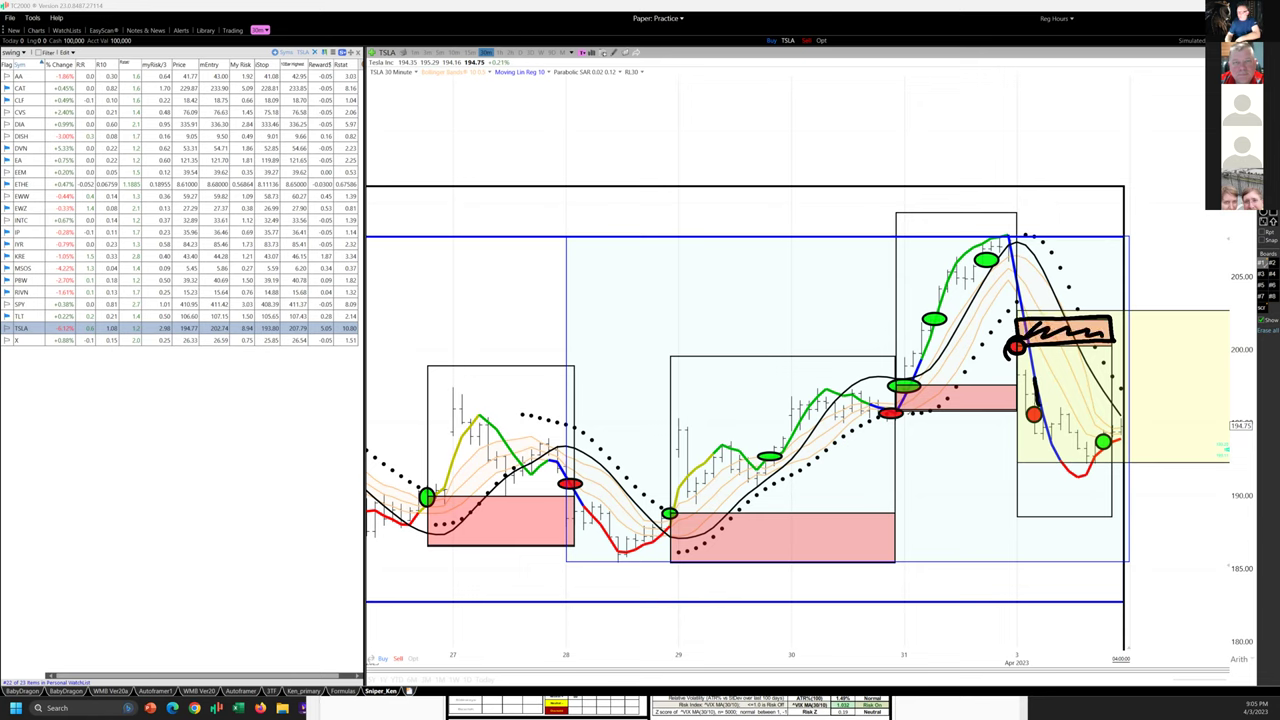
{"action": "mouse_move", "coordinate": [910, 414]}
{"action": "left_mouse_down"}
{"action": "mouse_move", "coordinate": [1036, 420]}
{"action": "mouse_move", "coordinate": [1064, 460]}
{"action": "mouse_move", "coordinate": [1090, 466]}
{"action": "mouse_move", "coordinate": [1122, 441]}
{"action": "left_mouse_up"}
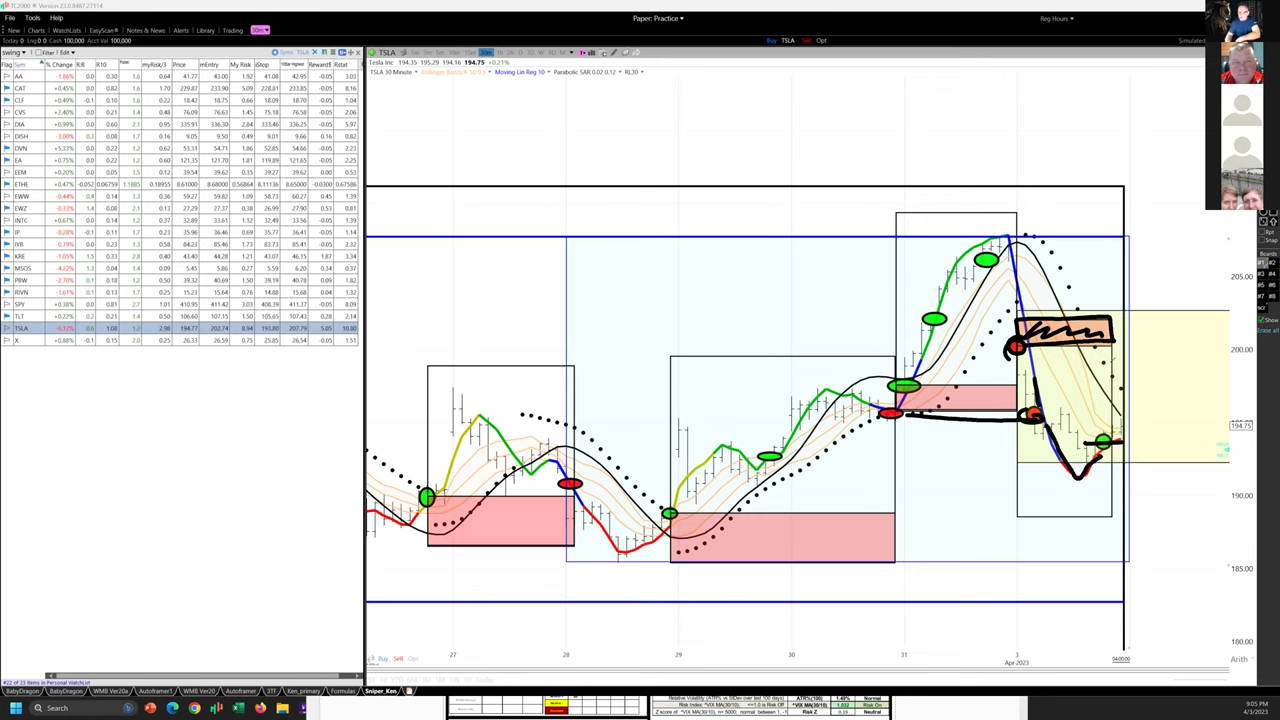
- Count TSLA's short-side multiples with stacked loops below the risk box, write a circled "4", and circle the latest green signal
{"action": "mouse_move", "coordinate": [1110, 345]}
{"action": "left_mouse_down"}
{"action": "mouse_move", "coordinate": [1108, 418]}
{"action": "mouse_move", "coordinate": [1060, 414]}
{"action": "mouse_move", "coordinate": [1150, 408]}
{"action": "left_mouse_up"}
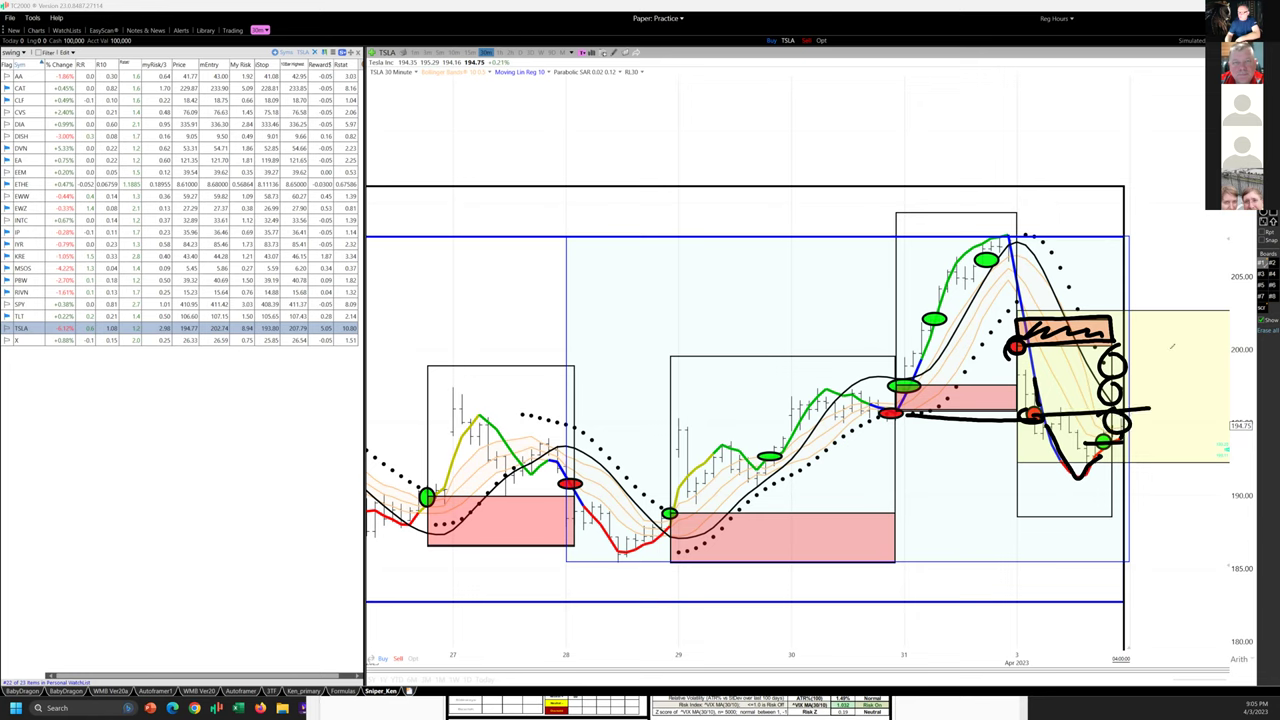
{"action": "left_click_drag", "start_coordinate": [1162, 348], "coordinate": [1170, 366]}
{"action": "left_click_drag", "start_coordinate": [1164, 352], "coordinate": [1162, 386]}
{"action": "left_click_drag", "start_coordinate": [1166, 330], "coordinate": [1150, 340]}
{"action": "mouse_move", "coordinate": [1126, 420]}
{"action": "left_mouse_down"}
{"action": "mouse_move", "coordinate": [1094, 452]}
{"action": "mouse_move", "coordinate": [1084, 426]}
{"action": "left_mouse_up"}
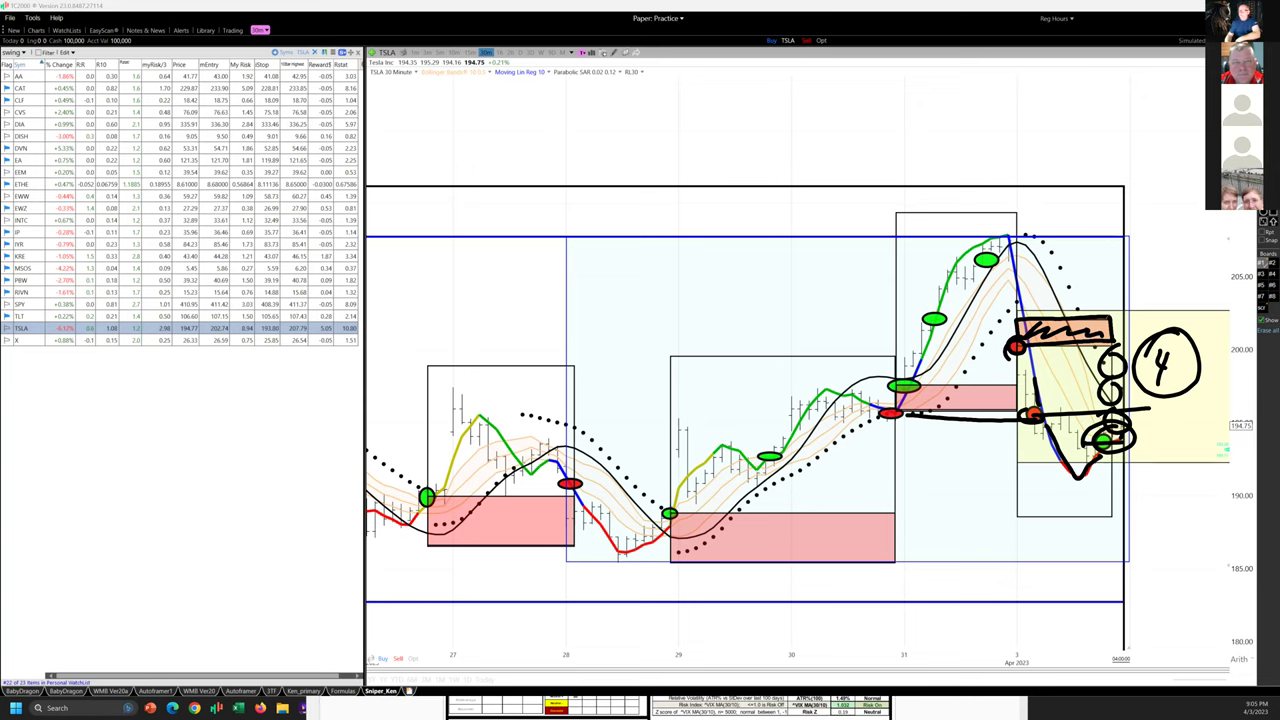
- Draw an upward arrow from TSLA's recent high and erase all annotations
{"action": "right_click", "coordinate": [864, 181]}
{"action": "key", "text": "Escape"}
{"action": "right_click", "coordinate": [838, 168]}
{"action": "key", "text": "Escape"}
{"action": "left_click_drag", "start_coordinate": [998, 242], "coordinate": [1106, 130]}
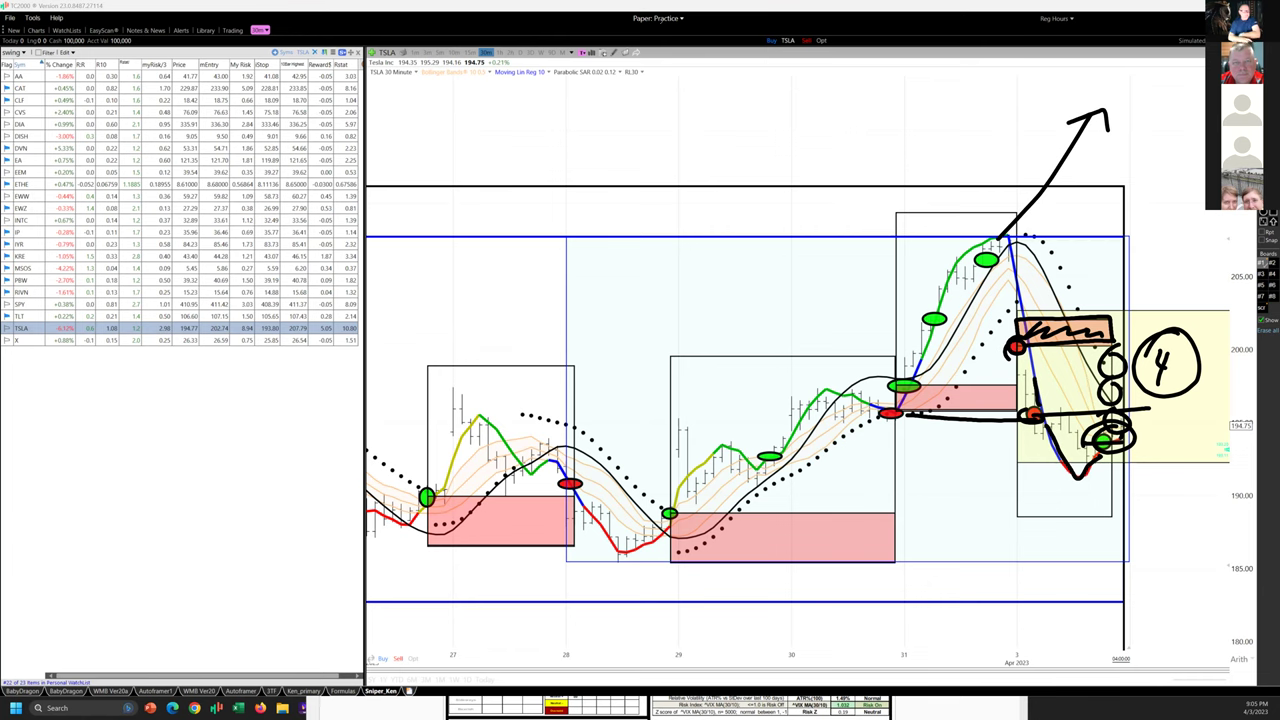
{"action": "key", "text": "e"}
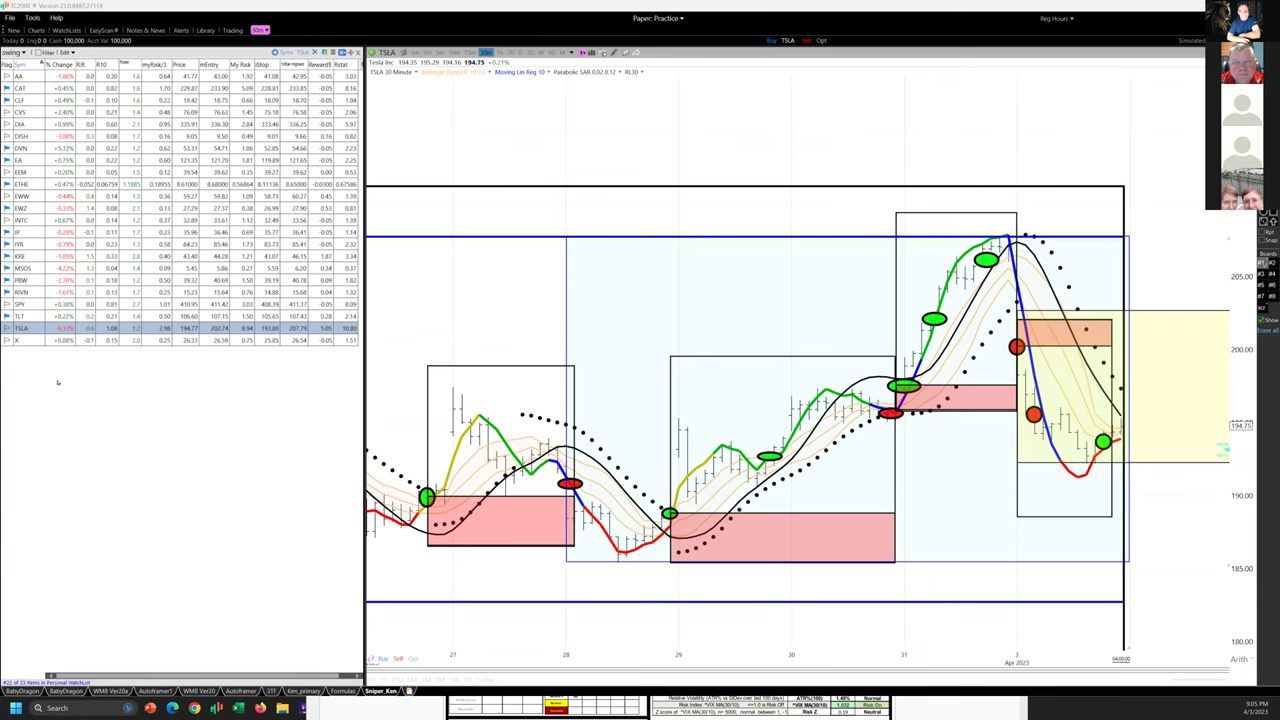
- Open the X chart and box and hatch its sideways range from March 30 to April 3
{"action": "left_click", "coordinate": [29, 343]}
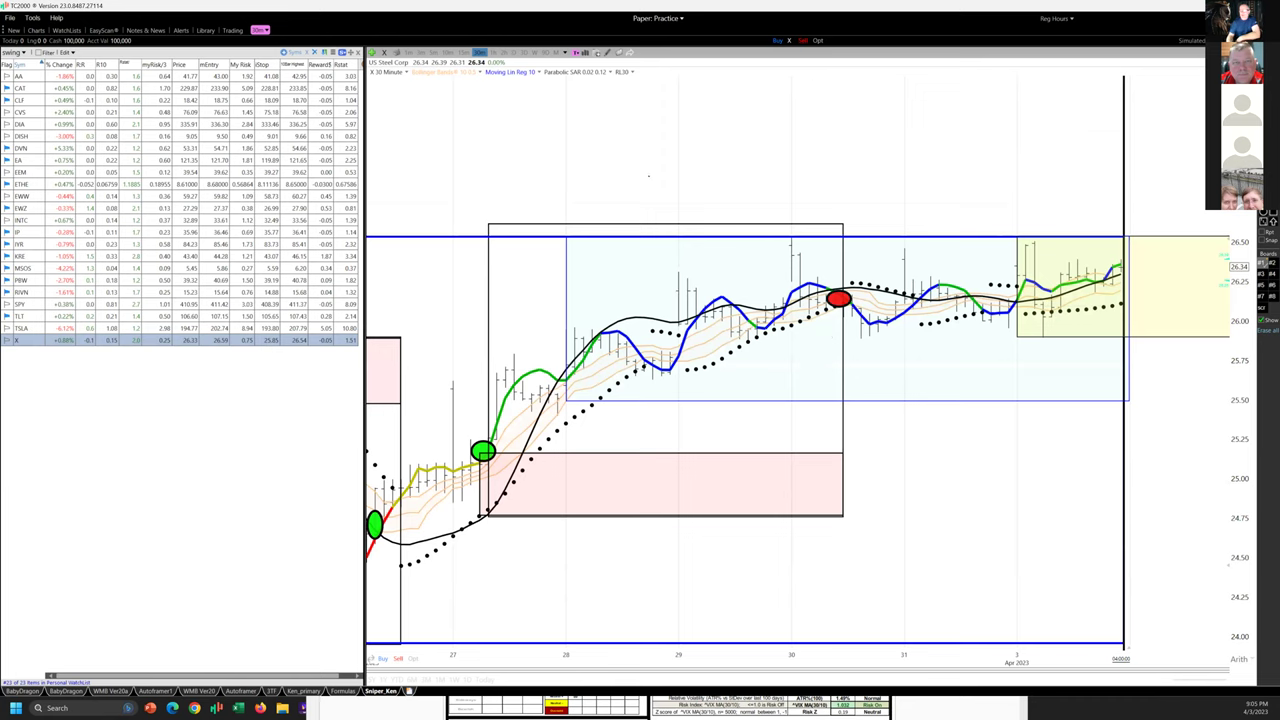
{"action": "mouse_move", "coordinate": [797, 268]}
{"action": "left_mouse_down"}
{"action": "mouse_move", "coordinate": [1125, 266]}
{"action": "mouse_move", "coordinate": [1135, 320]}
{"action": "mouse_move", "coordinate": [826, 328]}
{"action": "mouse_move", "coordinate": [802, 272]}
{"action": "left_mouse_up"}
{"action": "mouse_move", "coordinate": [878, 308]}
{"action": "left_mouse_down"}
{"action": "mouse_move", "coordinate": [948, 282]}
{"action": "mouse_move", "coordinate": [1118, 298]}
{"action": "left_mouse_up"}
- Draw three downward arrows above X's boxed range and three upward arrows below it
{"action": "left_click_drag", "start_coordinate": [948, 186], "coordinate": [932, 244]}
{"action": "left_click_drag", "start_coordinate": [1018, 184], "coordinate": [1004, 238]}
{"action": "left_click_drag", "start_coordinate": [1080, 190], "coordinate": [1062, 240]}
{"action": "left_click_drag", "start_coordinate": [934, 447], "coordinate": [950, 345]}
{"action": "left_click_drag", "start_coordinate": [938, 372], "coordinate": [956, 374]}
{"action": "left_click_drag", "start_coordinate": [1006, 434], "coordinate": [1020, 344]}
{"action": "left_click_drag", "start_coordinate": [1010, 368], "coordinate": [1030, 366]}
{"action": "mouse_move", "coordinate": [1074, 418]}
{"action": "left_mouse_down"}
{"action": "mouse_move", "coordinate": [1080, 325]}
{"action": "mouse_move", "coordinate": [1098, 360]}
{"action": "left_mouse_up"}
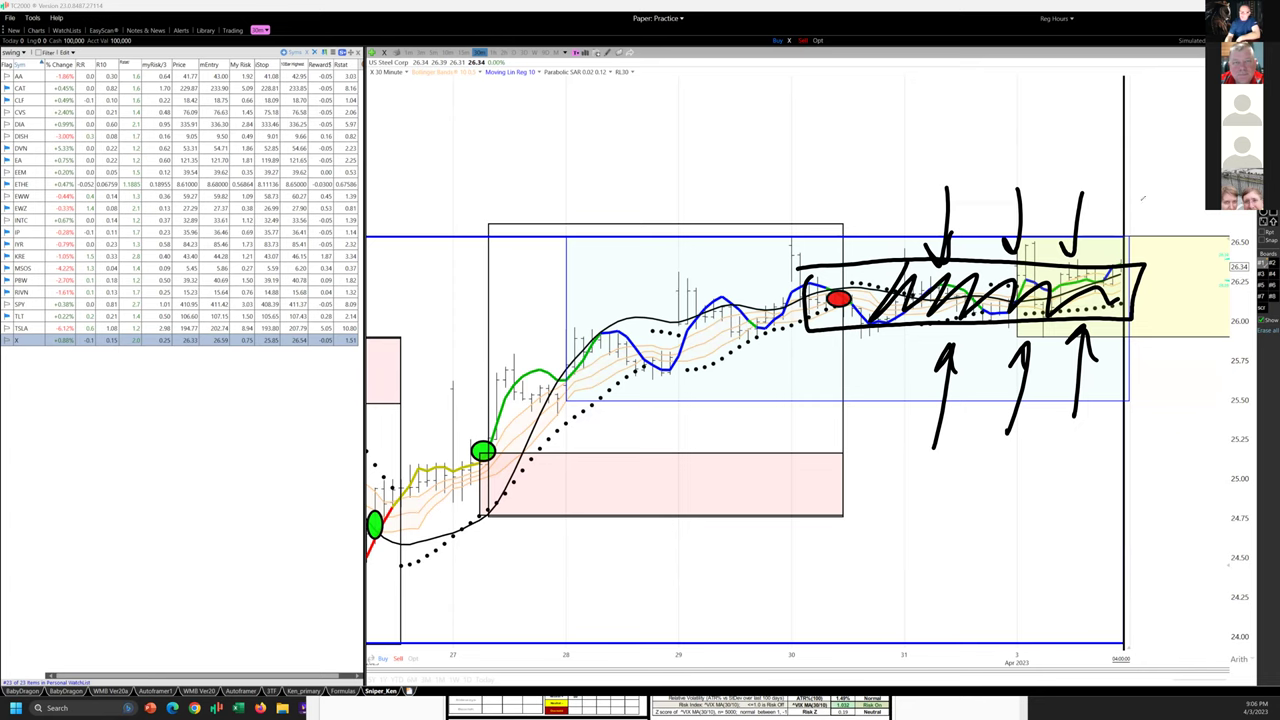
- Circle the area beside X's range, draw breakout and breakdown arrows from it, and clear the annotations
{"action": "mouse_move", "coordinate": [1166, 274]}
{"action": "left_mouse_down"}
{"action": "mouse_move", "coordinate": [1150, 316]}
{"action": "mouse_move", "coordinate": [1160, 272]}
{"action": "left_mouse_up"}
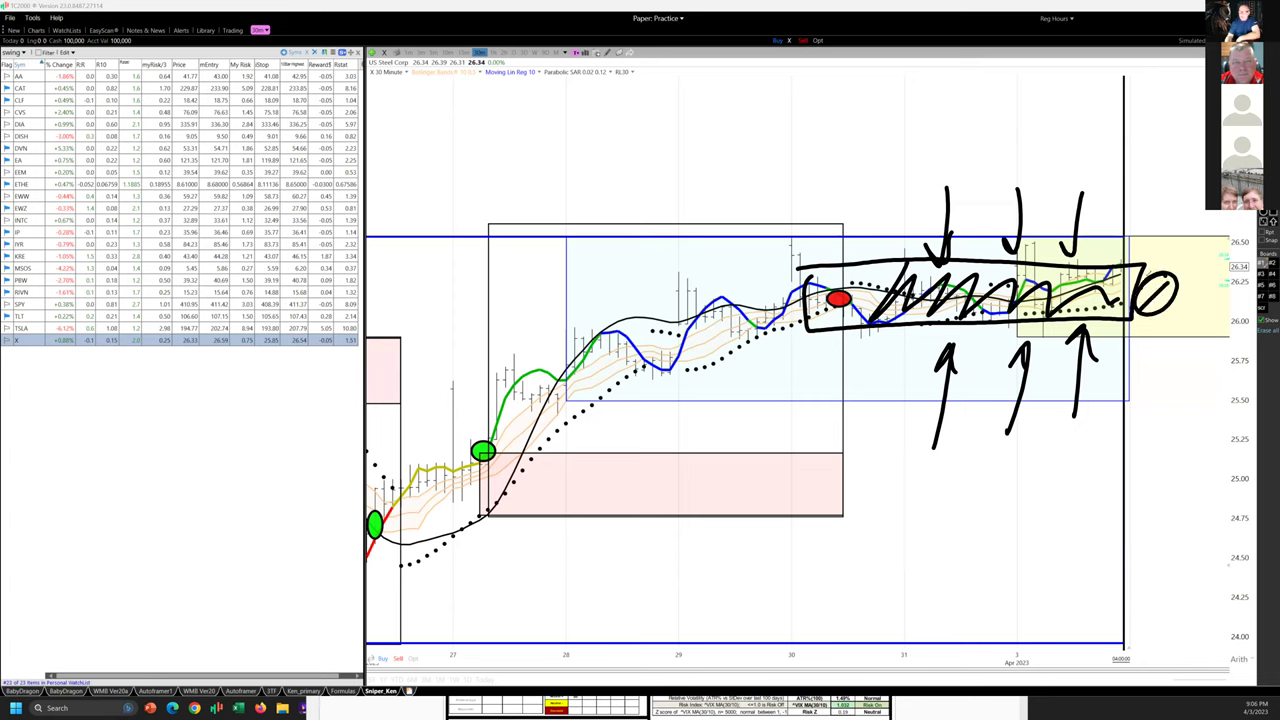
{"action": "mouse_move", "coordinate": [1160, 282]}
{"action": "left_mouse_down"}
{"action": "mouse_move", "coordinate": [1166, 162]}
{"action": "mouse_move", "coordinate": [1176, 188]}
{"action": "left_mouse_up"}
{"action": "left_click_drag", "start_coordinate": [1162, 328], "coordinate": [1178, 464]}
{"action": "left_click_drag", "start_coordinate": [1170, 438], "coordinate": [1178, 464]}
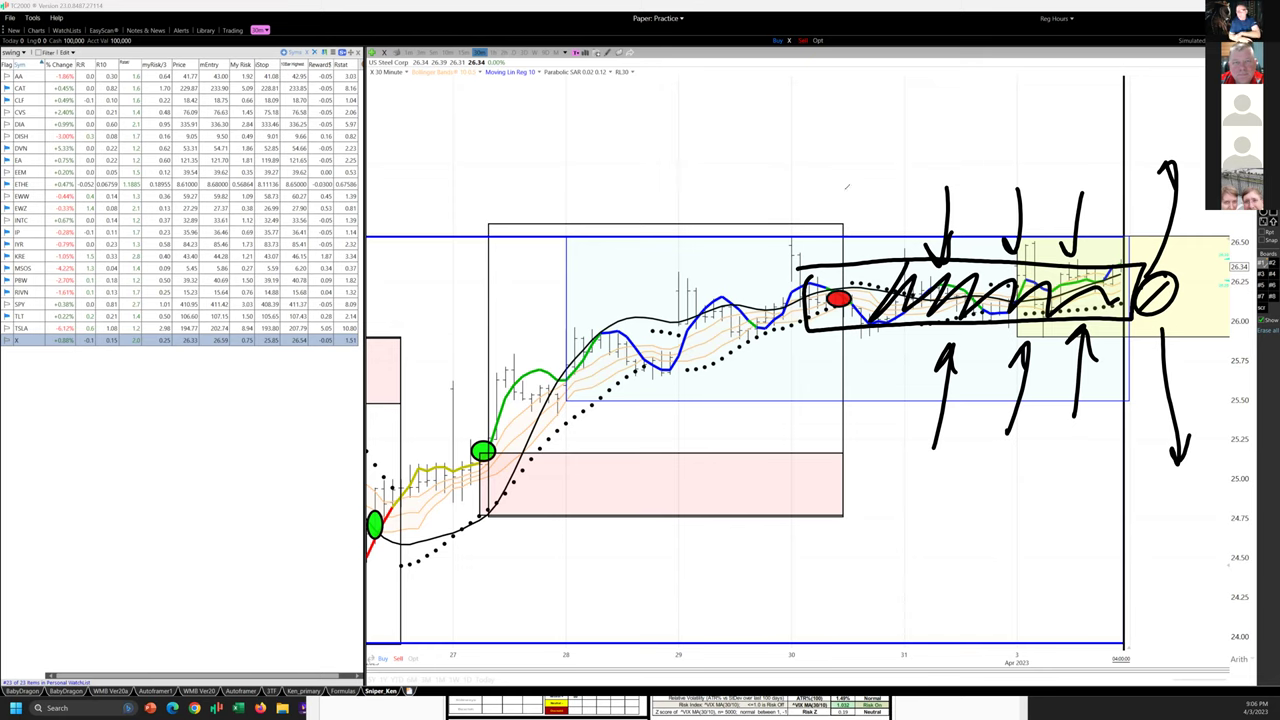
{"action": "key", "text": "Escape"}
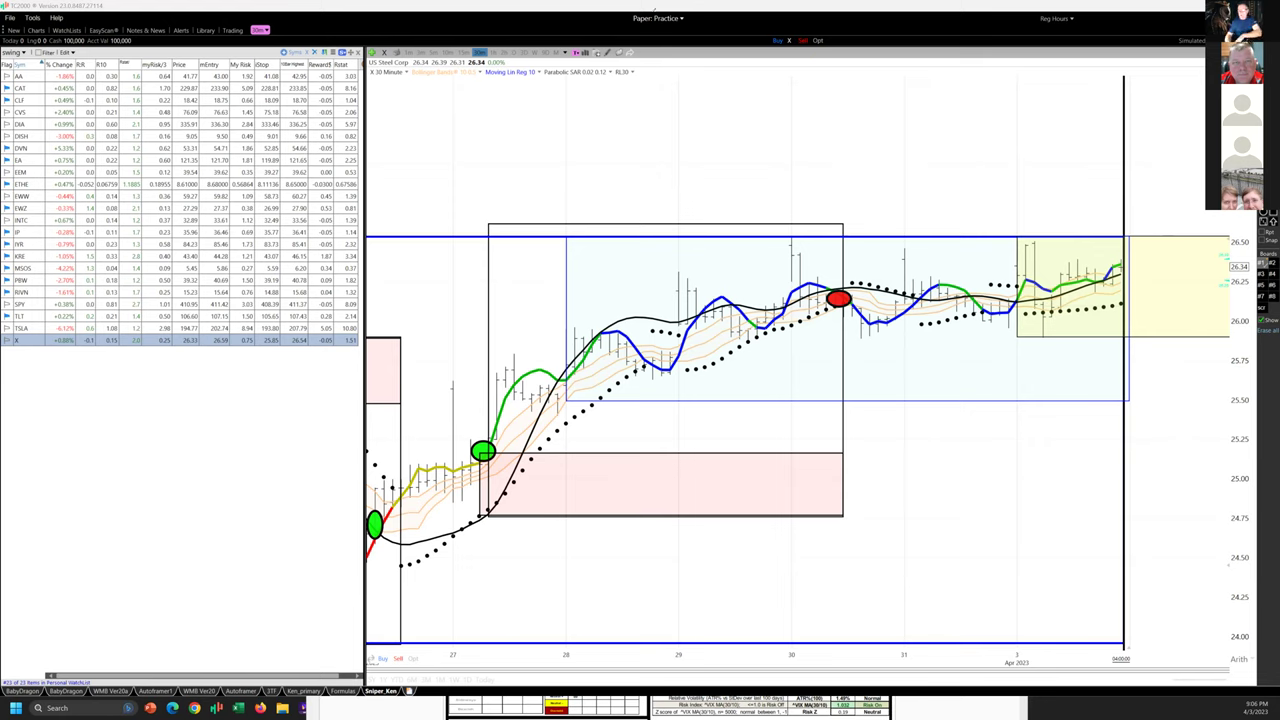
- Write the heading "MMRB" on the X chart with the timeframe labels "3 MIN", "30 MIN" and "D SWING" beneath it
{"action": "mouse_move", "coordinate": [948, 395]}
{"action": "left_mouse_down"}
{"action": "mouse_move", "coordinate": [1000, 377]}
{"action": "mouse_move", "coordinate": [1008, 390]}
{"action": "left_mouse_up"}
{"action": "mouse_move", "coordinate": [1024, 372]}
{"action": "left_mouse_down"}
{"action": "mouse_move", "coordinate": [1024, 395]}
{"action": "mouse_move", "coordinate": [1056, 395]}
{"action": "left_mouse_up"}
{"action": "left_click_drag", "start_coordinate": [1056, 368], "coordinate": [1058, 396]}
{"action": "mouse_move", "coordinate": [866, 418]}
{"action": "left_mouse_down"}
{"action": "mouse_move", "coordinate": [882, 422]}
{"action": "mouse_move", "coordinate": [868, 450]}
{"action": "mouse_move", "coordinate": [920, 438]}
{"action": "left_mouse_up"}
{"action": "left_click_drag", "start_coordinate": [922, 444], "coordinate": [930, 436]}
{"action": "left_click_drag", "start_coordinate": [995, 411], "coordinate": [990, 436]}
{"action": "mouse_move", "coordinate": [1004, 420]}
{"action": "left_mouse_down"}
{"action": "mouse_move", "coordinate": [1010, 438]}
{"action": "mouse_move", "coordinate": [1014, 424]}
{"action": "mouse_move", "coordinate": [998, 458]}
{"action": "mouse_move", "coordinate": [1022, 440]}
{"action": "left_mouse_up"}
{"action": "mouse_move", "coordinate": [1105, 413]}
{"action": "left_mouse_down"}
{"action": "mouse_move", "coordinate": [1106, 458]}
{"action": "mouse_move", "coordinate": [1130, 450]}
{"action": "left_mouse_up"}
{"action": "left_click_drag", "start_coordinate": [1137, 442], "coordinate": [1178, 456]}
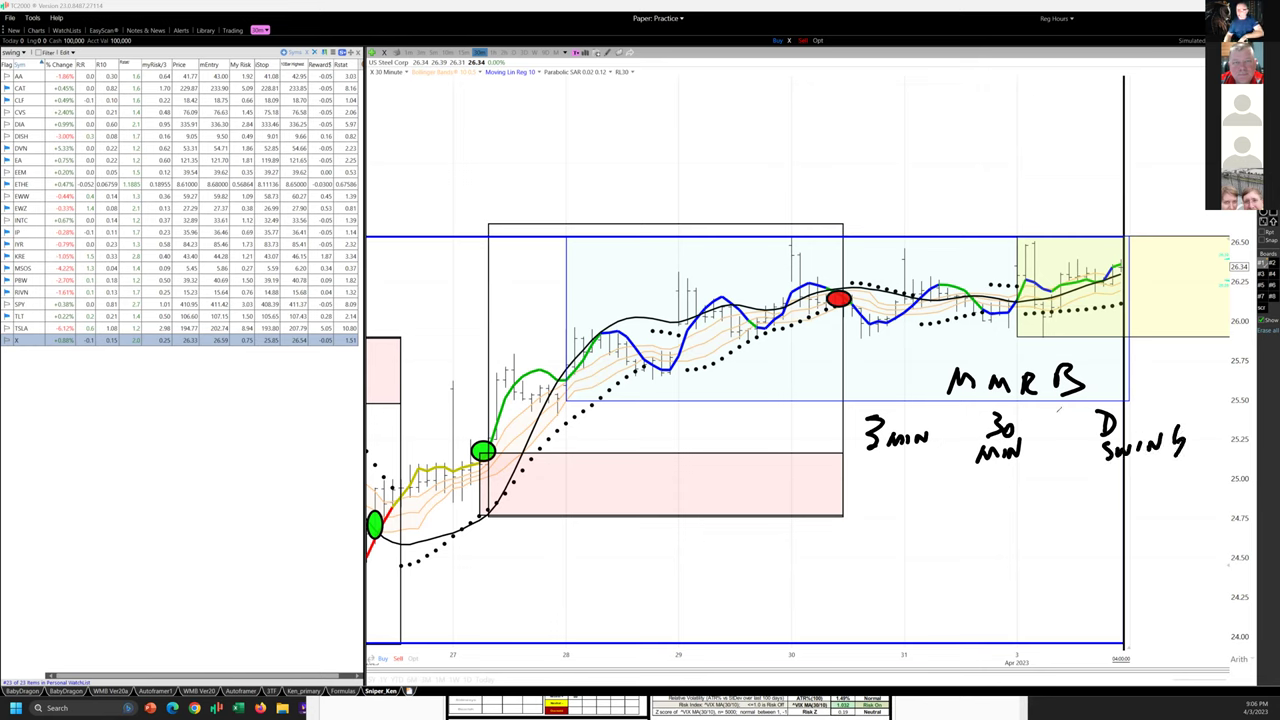
- Separate the three timeframe labels with two vertical columns of dots
{"action": "left_click", "coordinate": [1060, 413]}
{"action": "left_click", "coordinate": [1062, 433]}
{"action": "left_click", "coordinate": [1067, 460]}
{"action": "left_click", "coordinate": [1069, 492]}
{"action": "left_click", "coordinate": [957, 418]}
{"action": "left_click", "coordinate": [967, 534]}
{"action": "left_click", "coordinate": [968, 583]}
- Underline "3 MIN" and write "R10", "1/10" and "Rstat" in the column beneath it
{"action": "left_click_drag", "start_coordinate": [858, 456], "coordinate": [950, 458]}
{"action": "mouse_move", "coordinate": [855, 493]}
{"action": "left_mouse_down"}
{"action": "mouse_move", "coordinate": [850, 512]}
{"action": "mouse_move", "coordinate": [866, 508]}
{"action": "left_mouse_up"}
{"action": "mouse_move", "coordinate": [870, 492]}
{"action": "left_mouse_down"}
{"action": "mouse_move", "coordinate": [870, 508]}
{"action": "mouse_move", "coordinate": [882, 494]}
{"action": "left_mouse_up"}
{"action": "left_click_drag", "start_coordinate": [840, 556], "coordinate": [845, 570]}
{"action": "left_click_drag", "start_coordinate": [860, 548], "coordinate": [830, 602]}
{"action": "mouse_move", "coordinate": [856, 572]}
{"action": "left_mouse_down"}
{"action": "mouse_move", "coordinate": [856, 588]}
{"action": "mouse_move", "coordinate": [866, 577]}
{"action": "left_mouse_up"}
{"action": "mouse_move", "coordinate": [844, 620]}
{"action": "left_mouse_down"}
{"action": "mouse_move", "coordinate": [842, 640]}
{"action": "mouse_move", "coordinate": [906, 644]}
{"action": "left_mouse_up"}
{"action": "left_click_drag", "start_coordinate": [860, 620], "coordinate": [918, 612]}
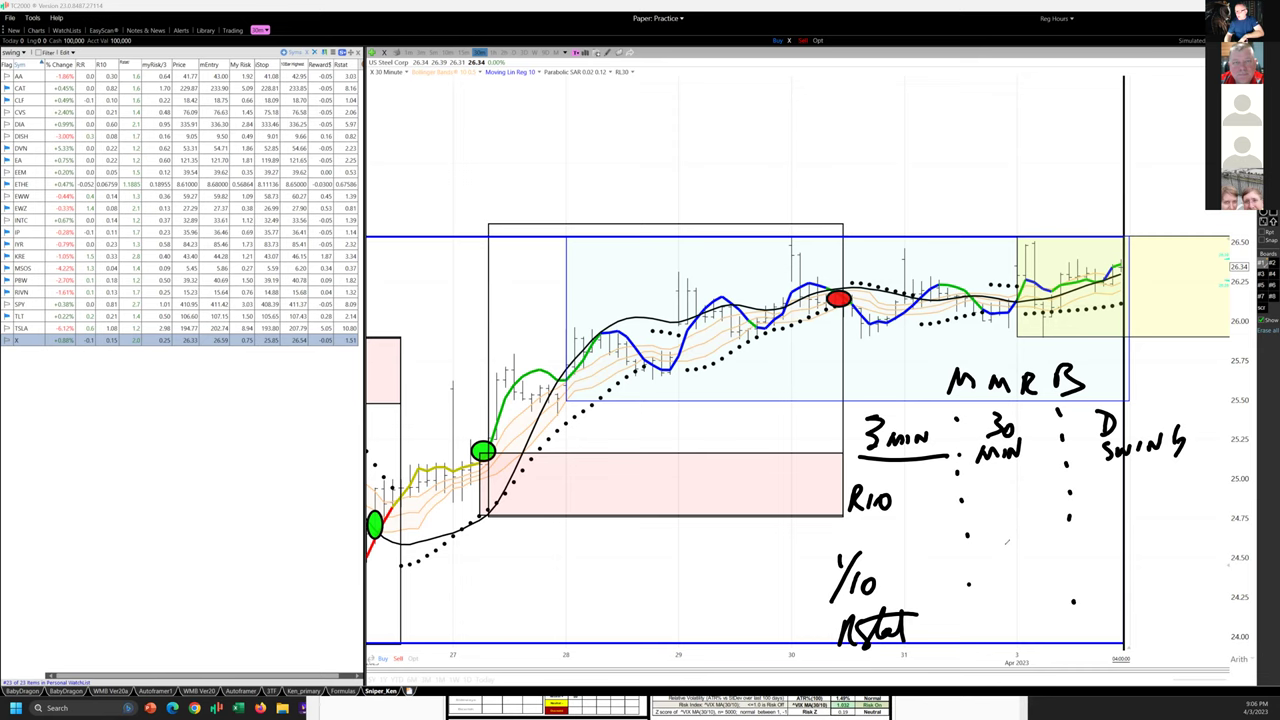
- Write "3x" and a circled "TFB" under "30 MIN", and draw an arrow from the circle to "Rstat"
{"action": "mouse_move", "coordinate": [980, 488]}
{"action": "left_mouse_down"}
{"action": "mouse_move", "coordinate": [992, 498]}
{"action": "mouse_move", "coordinate": [982, 510]}
{"action": "left_mouse_up"}
{"action": "left_click_drag", "start_coordinate": [996, 500], "coordinate": [1002, 492]}
{"action": "mouse_move", "coordinate": [987, 566]}
{"action": "left_mouse_down"}
{"action": "mouse_move", "coordinate": [986, 594]}
{"action": "mouse_move", "coordinate": [1000, 562]}
{"action": "left_mouse_up"}
{"action": "left_click_drag", "start_coordinate": [988, 578], "coordinate": [1007, 590]}
{"action": "mouse_move", "coordinate": [1007, 566]}
{"action": "left_mouse_down"}
{"action": "mouse_move", "coordinate": [1010, 591]}
{"action": "mouse_move", "coordinate": [1022, 556]}
{"action": "mouse_move", "coordinate": [980, 618]}
{"action": "mouse_move", "coordinate": [916, 631]}
{"action": "mouse_move", "coordinate": [936, 642]}
{"action": "left_mouse_up"}
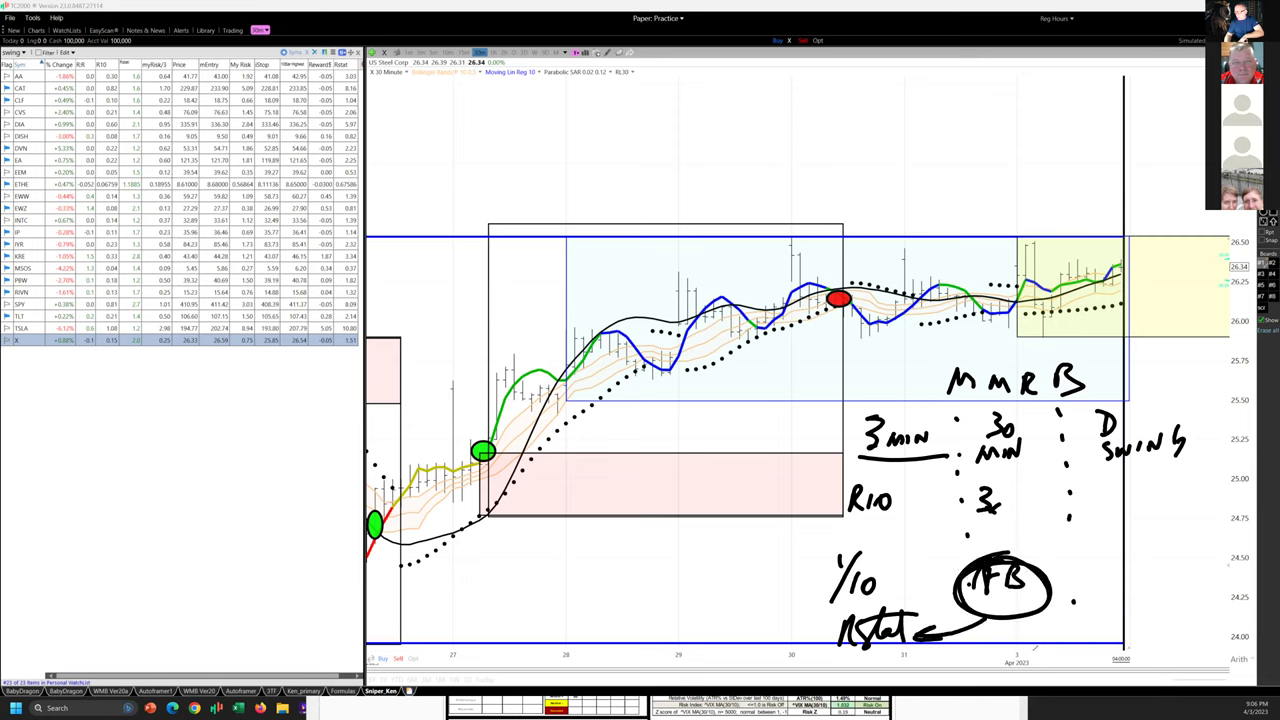
- Underline "D SWING", write a note starting with "10" and a circled "Rstat" in its column, and circle "R10" under "3 MIN"
{"action": "left_click_drag", "start_coordinate": [1105, 467], "coordinate": [1196, 457]}
{"action": "left_click_drag", "start_coordinate": [1131, 406], "coordinate": [1173, 402]}
{"action": "left_click_drag", "start_coordinate": [1129, 486], "coordinate": [1119, 513]}
{"action": "left_click_drag", "start_coordinate": [1140, 495], "coordinate": [1150, 492]}
{"action": "mouse_move", "coordinate": [865, 470]}
{"action": "left_mouse_down"}
{"action": "mouse_move", "coordinate": [902, 478]}
{"action": "mouse_move", "coordinate": [860, 472]}
{"action": "left_mouse_up"}
{"action": "mouse_move", "coordinate": [1154, 500]}
{"action": "left_mouse_down"}
{"action": "mouse_move", "coordinate": [1196, 510]}
{"action": "mouse_move", "coordinate": [1202, 496]}
{"action": "left_mouse_up"}
{"action": "mouse_move", "coordinate": [1140, 569]}
{"action": "left_mouse_down"}
{"action": "mouse_move", "coordinate": [1127, 592]}
{"action": "mouse_move", "coordinate": [1146, 578]}
{"action": "mouse_move", "coordinate": [1172, 598]}
{"action": "mouse_move", "coordinate": [1198, 572]}
{"action": "mouse_move", "coordinate": [1218, 574]}
{"action": "mouse_move", "coordinate": [1190, 543]}
{"action": "left_mouse_up"}
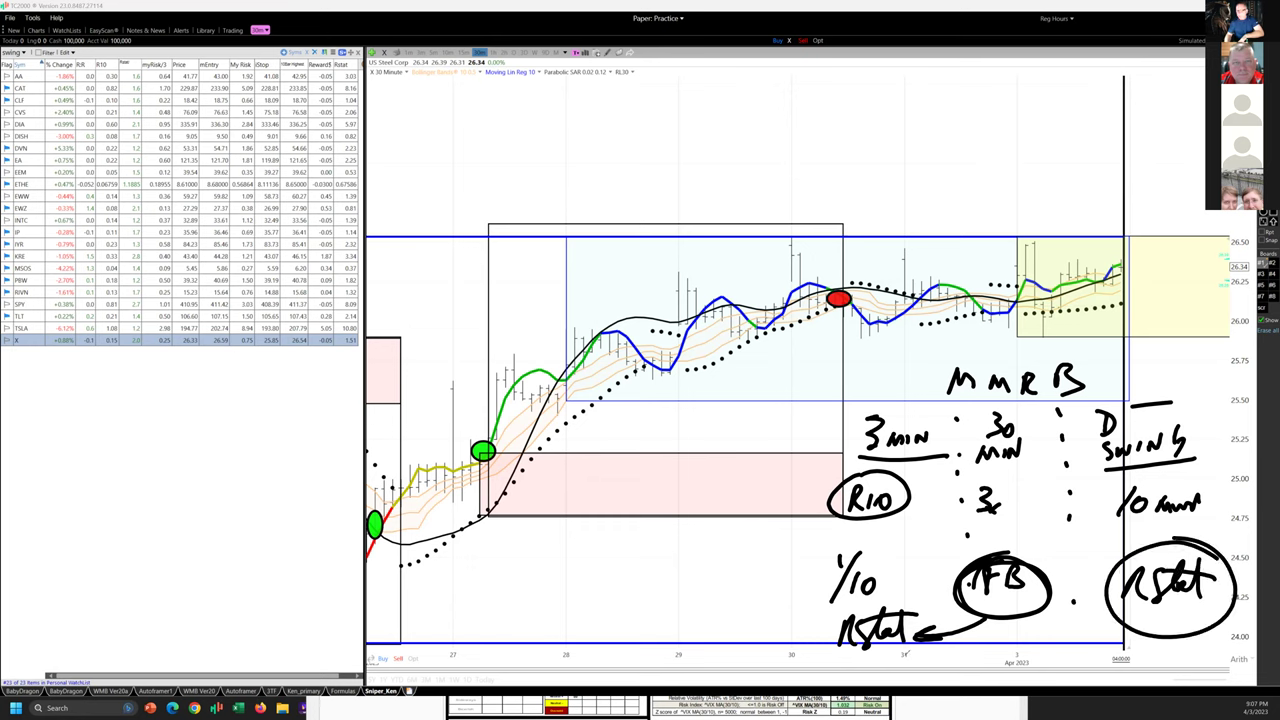
- Write the ratios "1/10", "3/10" and "10/10" above the three timeframe columns and enclose their bottom row in one large ellipse
{"action": "mouse_move", "coordinate": [876, 346]}
{"action": "left_mouse_down"}
{"action": "mouse_move", "coordinate": [857, 405]}
{"action": "mouse_move", "coordinate": [880, 390]}
{"action": "left_mouse_up"}
{"action": "left_click_drag", "start_coordinate": [898, 373], "coordinate": [900, 375]}
{"action": "mouse_move", "coordinate": [991, 340]}
{"action": "left_mouse_down"}
{"action": "mouse_move", "coordinate": [980, 360]}
{"action": "mouse_move", "coordinate": [1018, 356]}
{"action": "left_mouse_up"}
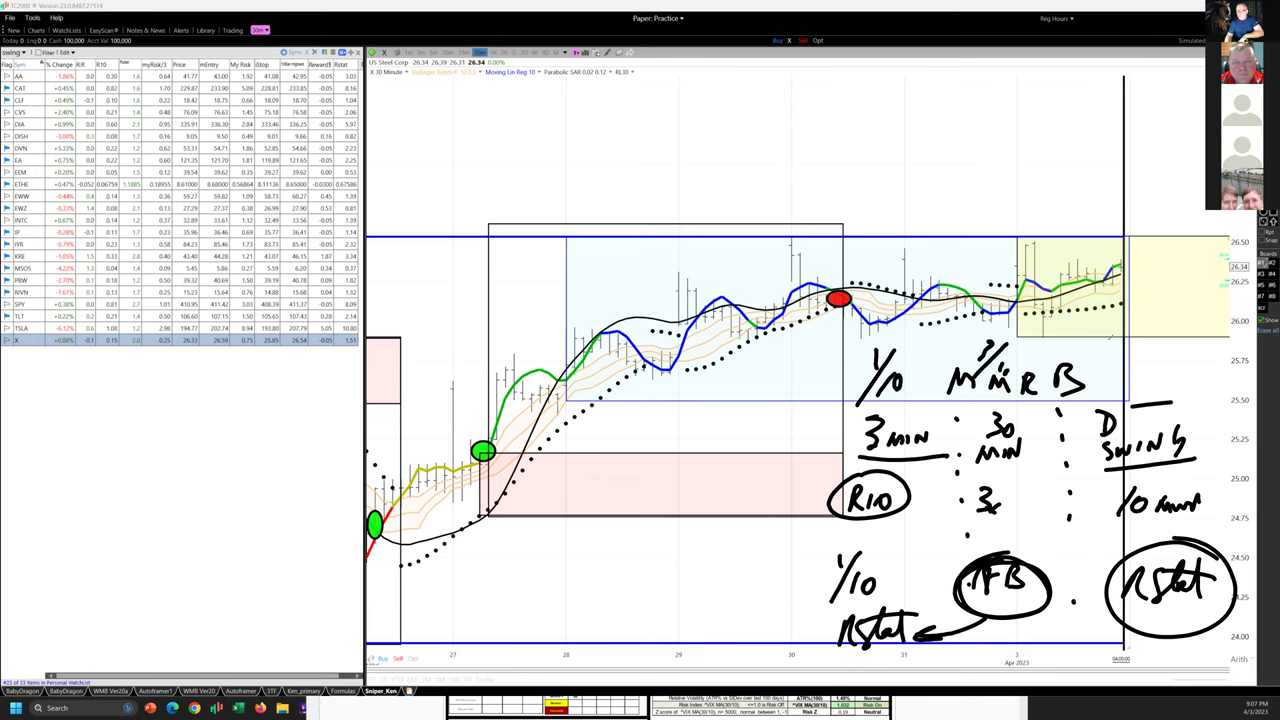
{"action": "left_click_drag", "start_coordinate": [1096, 343], "coordinate": [1099, 363]}
{"action": "mouse_move", "coordinate": [1110, 346]}
{"action": "left_mouse_down"}
{"action": "mouse_move", "coordinate": [1114, 378]}
{"action": "mouse_move", "coordinate": [1137, 372]}
{"action": "left_mouse_up"}
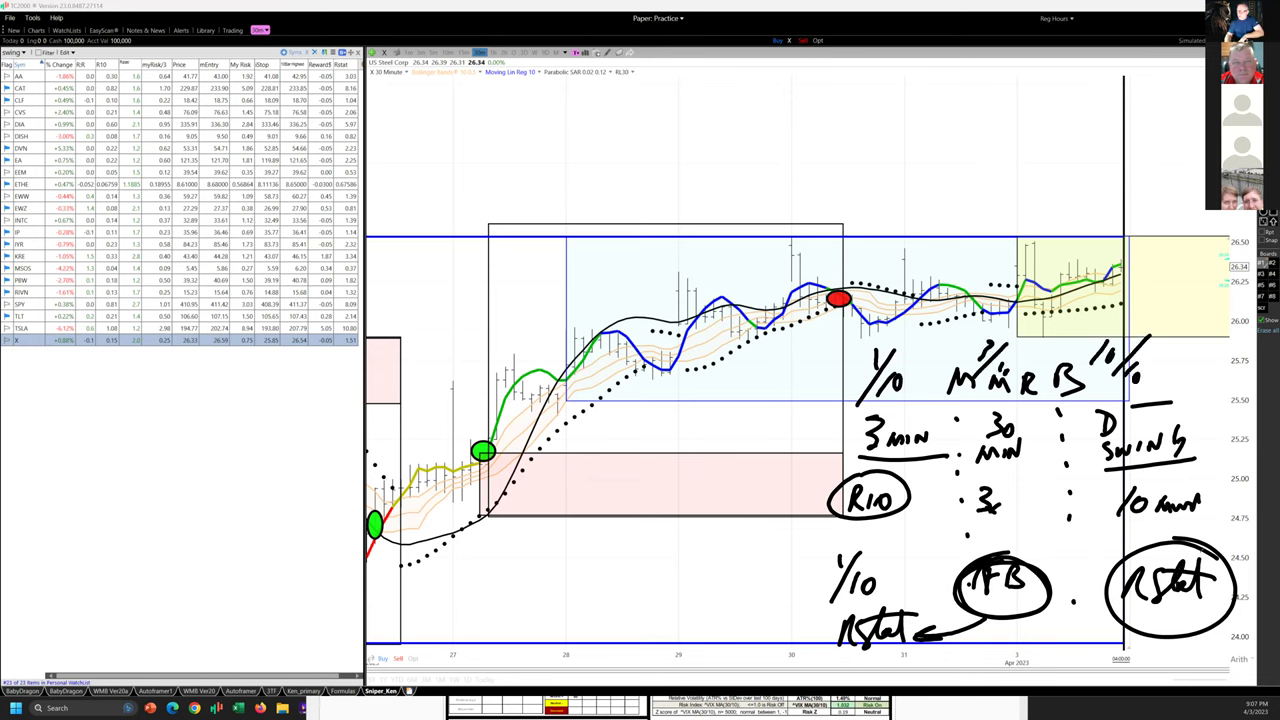
{"action": "mouse_move", "coordinate": [1218, 540]}
{"action": "left_mouse_down"}
{"action": "mouse_move", "coordinate": [1050, 536]}
{"action": "mouse_move", "coordinate": [762, 590]}
{"action": "mouse_move", "coordinate": [1242, 652]}
{"action": "mouse_move", "coordinate": [1066, 520]}
{"action": "mouse_move", "coordinate": [948, 548]}
{"action": "left_mouse_up"}
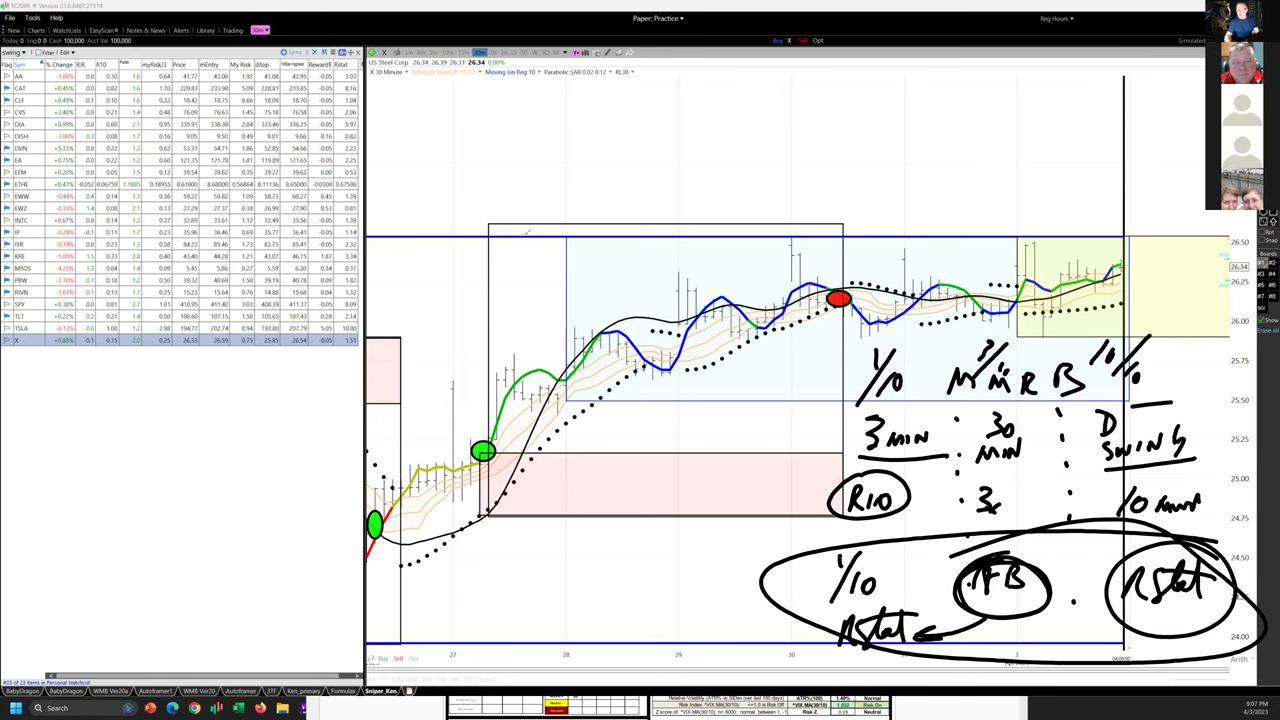
- Write a circled "Gstat" with arrows to "statistics of the gap symbol" and "gap info", adding "ABS GAP" with a circled "%"
{"action": "mouse_move", "coordinate": [432, 124]}
{"action": "left_mouse_down"}
{"action": "mouse_move", "coordinate": [426, 168]}
{"action": "mouse_move", "coordinate": [472, 122]}
{"action": "mouse_move", "coordinate": [500, 166]}
{"action": "mouse_move", "coordinate": [512, 132]}
{"action": "left_mouse_up"}
{"action": "mouse_move", "coordinate": [482, 97]}
{"action": "left_mouse_down"}
{"action": "mouse_move", "coordinate": [536, 93]}
{"action": "mouse_move", "coordinate": [380, 200]}
{"action": "mouse_move", "coordinate": [523, 88]}
{"action": "mouse_move", "coordinate": [534, 170]}
{"action": "left_mouse_up"}
{"action": "mouse_move", "coordinate": [446, 240]}
{"action": "left_mouse_down"}
{"action": "mouse_move", "coordinate": [438, 298]}
{"action": "mouse_move", "coordinate": [537, 294]}
{"action": "left_mouse_up"}
{"action": "mouse_move", "coordinate": [508, 297]}
{"action": "left_mouse_down"}
{"action": "mouse_move", "coordinate": [537, 300]}
{"action": "mouse_move", "coordinate": [533, 322]}
{"action": "left_mouse_up"}
{"action": "mouse_move", "coordinate": [580, 255]}
{"action": "left_mouse_down"}
{"action": "mouse_move", "coordinate": [606, 288]}
{"action": "mouse_move", "coordinate": [626, 290]}
{"action": "mouse_move", "coordinate": [646, 240]}
{"action": "mouse_move", "coordinate": [681, 256]}
{"action": "mouse_move", "coordinate": [742, 256]}
{"action": "mouse_move", "coordinate": [690, 244]}
{"action": "mouse_move", "coordinate": [806, 248]}
{"action": "mouse_move", "coordinate": [832, 226]}
{"action": "mouse_move", "coordinate": [928, 226]}
{"action": "mouse_move", "coordinate": [942, 200]}
{"action": "mouse_move", "coordinate": [960, 254]}
{"action": "left_mouse_up"}
{"action": "mouse_move", "coordinate": [1008, 158]}
{"action": "left_mouse_down"}
{"action": "mouse_move", "coordinate": [996, 188]}
{"action": "mouse_move", "coordinate": [1016, 230]}
{"action": "mouse_move", "coordinate": [1066, 176]}
{"action": "mouse_move", "coordinate": [1084, 186]}
{"action": "mouse_move", "coordinate": [1106, 150]}
{"action": "left_mouse_up"}
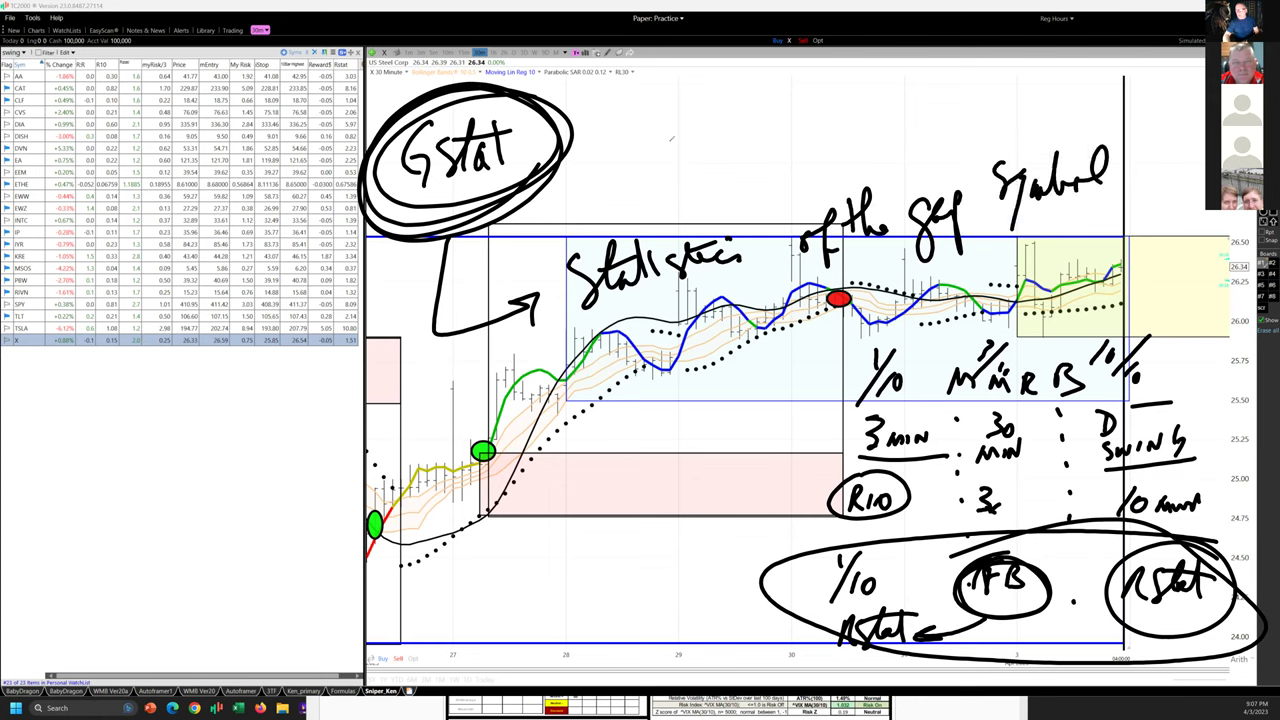
{"action": "left_click_drag", "start_coordinate": [582, 117], "coordinate": [886, 102]}
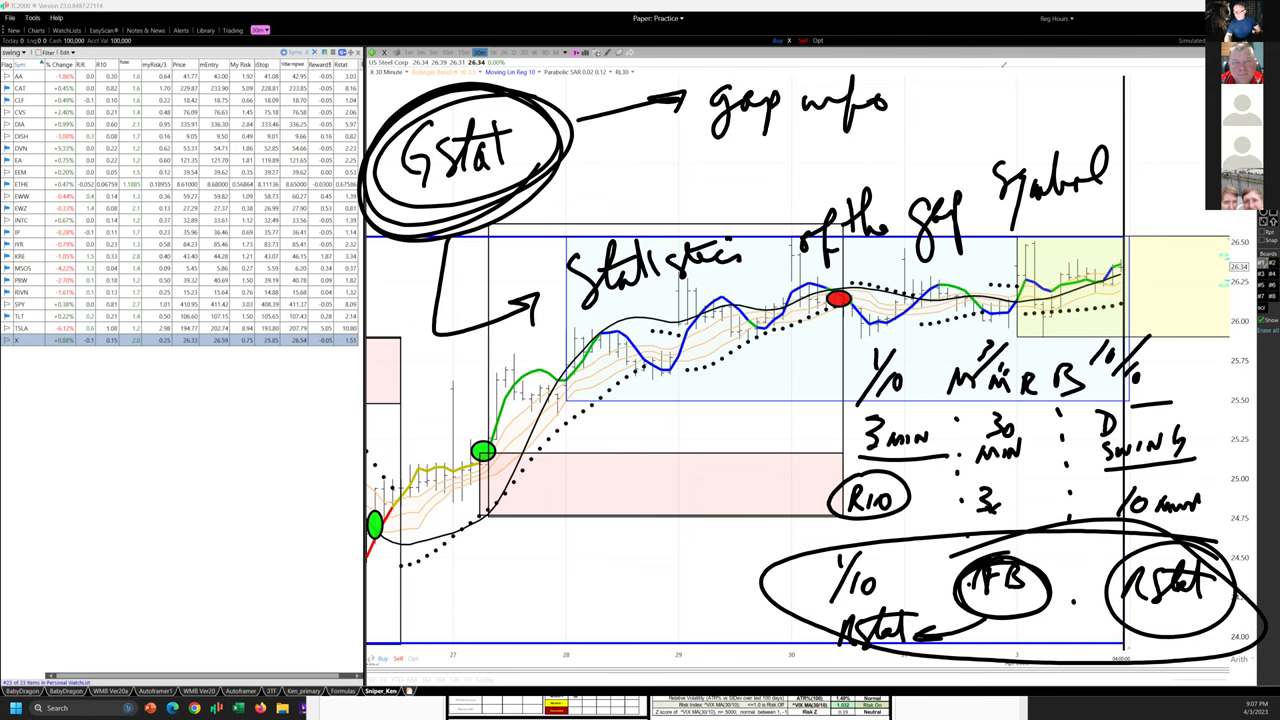
{"action": "mouse_move", "coordinate": [962, 90]}
{"action": "left_mouse_down"}
{"action": "mouse_move", "coordinate": [976, 118]}
{"action": "mouse_move", "coordinate": [1008, 92]}
{"action": "mouse_move", "coordinate": [1018, 112]}
{"action": "mouse_move", "coordinate": [1022, 84]}
{"action": "mouse_move", "coordinate": [1064, 114]}
{"action": "mouse_move", "coordinate": [1186, 78]}
{"action": "mouse_move", "coordinate": [1184, 110]}
{"action": "mouse_move", "coordinate": [1160, 64]}
{"action": "mouse_move", "coordinate": [1198, 112]}
{"action": "left_mouse_up"}
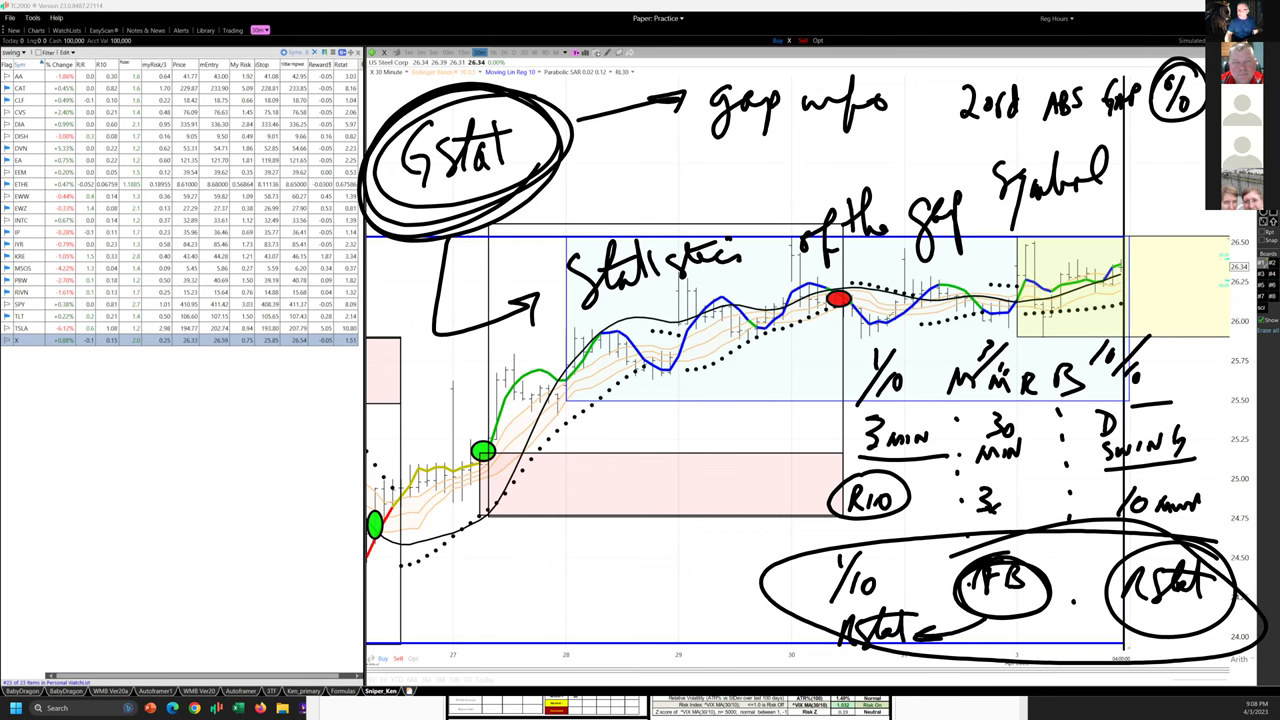
- Draw a thick line along the latest prices and an arrow from the swing column's heavily circled "Rstat" to the circled "%"
{"action": "left_click_drag", "start_coordinate": [1134, 282], "coordinate": [888, 318]}
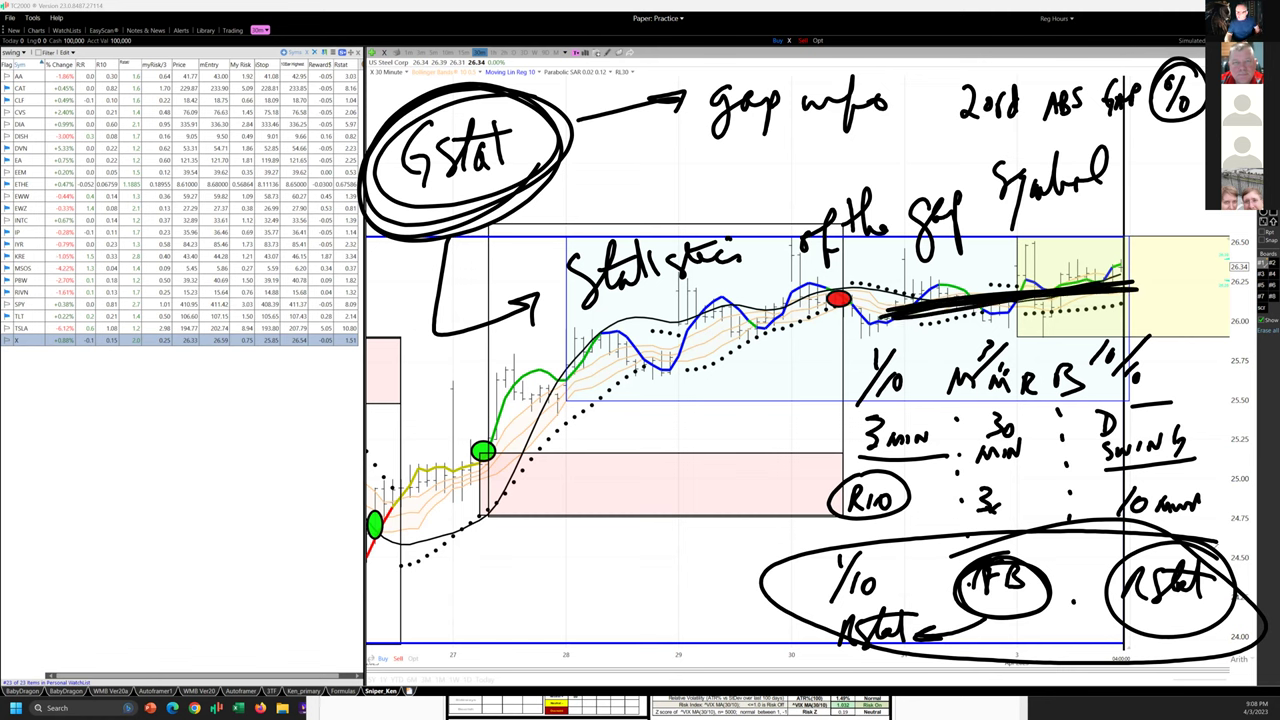
{"action": "mouse_move", "coordinate": [1140, 548]}
{"action": "left_mouse_down"}
{"action": "mouse_move", "coordinate": [1228, 572]}
{"action": "mouse_move", "coordinate": [1230, 600]}
{"action": "mouse_move", "coordinate": [1200, 535]}
{"action": "mouse_move", "coordinate": [1220, 570]}
{"action": "mouse_move", "coordinate": [1190, 560]}
{"action": "mouse_move", "coordinate": [1161, 146]}
{"action": "mouse_move", "coordinate": [1173, 166]}
{"action": "left_mouse_up"}
{"action": "mouse_move", "coordinate": [1166, 56]}
{"action": "left_mouse_down"}
{"action": "mouse_move", "coordinate": [1205, 118]}
{"action": "mouse_move", "coordinate": [1150, 46]}
{"action": "left_mouse_up"}
{"action": "mouse_move", "coordinate": [1250, 600]}
{"action": "left_mouse_down"}
{"action": "mouse_move", "coordinate": [1140, 545]}
{"action": "mouse_move", "coordinate": [1240, 605]}
{"action": "mouse_move", "coordinate": [1220, 540]}
{"action": "left_mouse_up"}
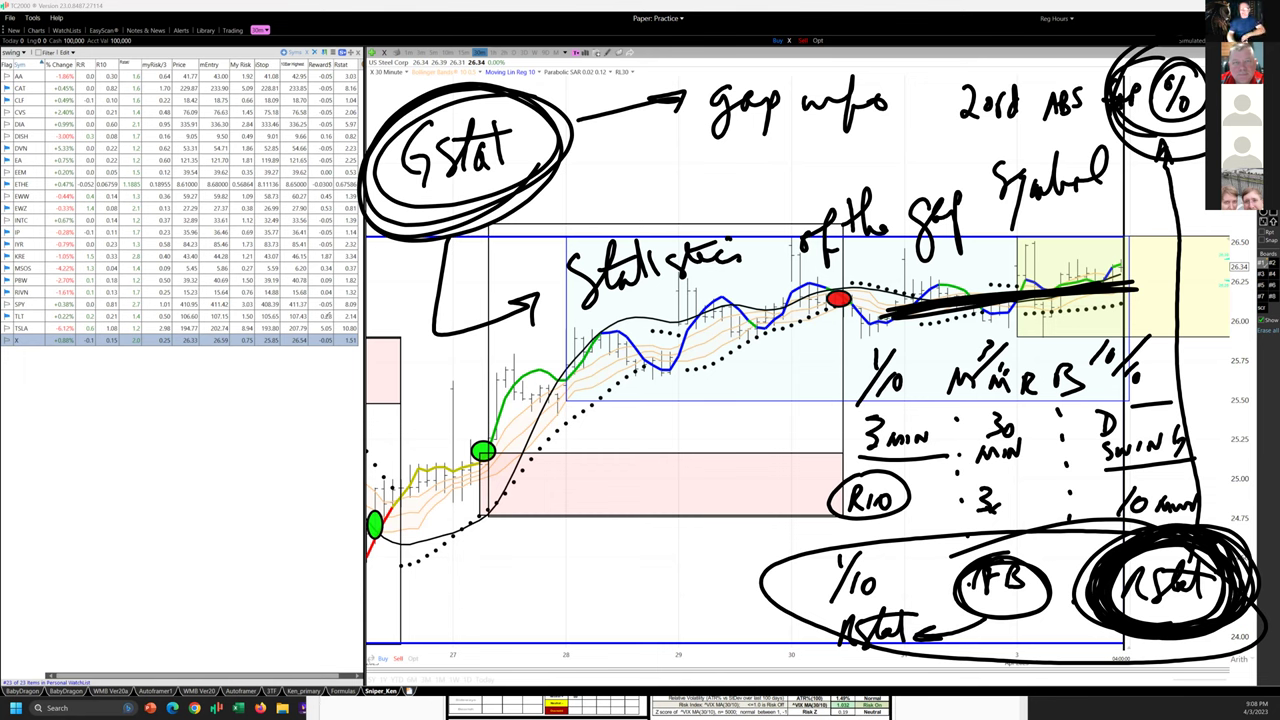
- Thicken the rings around "Gstat", "TFB", the 3-minute "Rstat" and "R10", and underline the "MMRB" heading and its ratios
{"action": "mouse_move", "coordinate": [497, 172]}
{"action": "left_mouse_down"}
{"action": "mouse_move", "coordinate": [400, 220]}
{"action": "mouse_move", "coordinate": [528, 176]}
{"action": "mouse_move", "coordinate": [430, 230]}
{"action": "mouse_move", "coordinate": [500, 190]}
{"action": "mouse_move", "coordinate": [420, 215]}
{"action": "mouse_move", "coordinate": [520, 175]}
{"action": "mouse_move", "coordinate": [510, 105]}
{"action": "mouse_move", "coordinate": [540, 230]}
{"action": "mouse_move", "coordinate": [560, 200]}
{"action": "mouse_move", "coordinate": [594, 187]}
{"action": "left_mouse_up"}
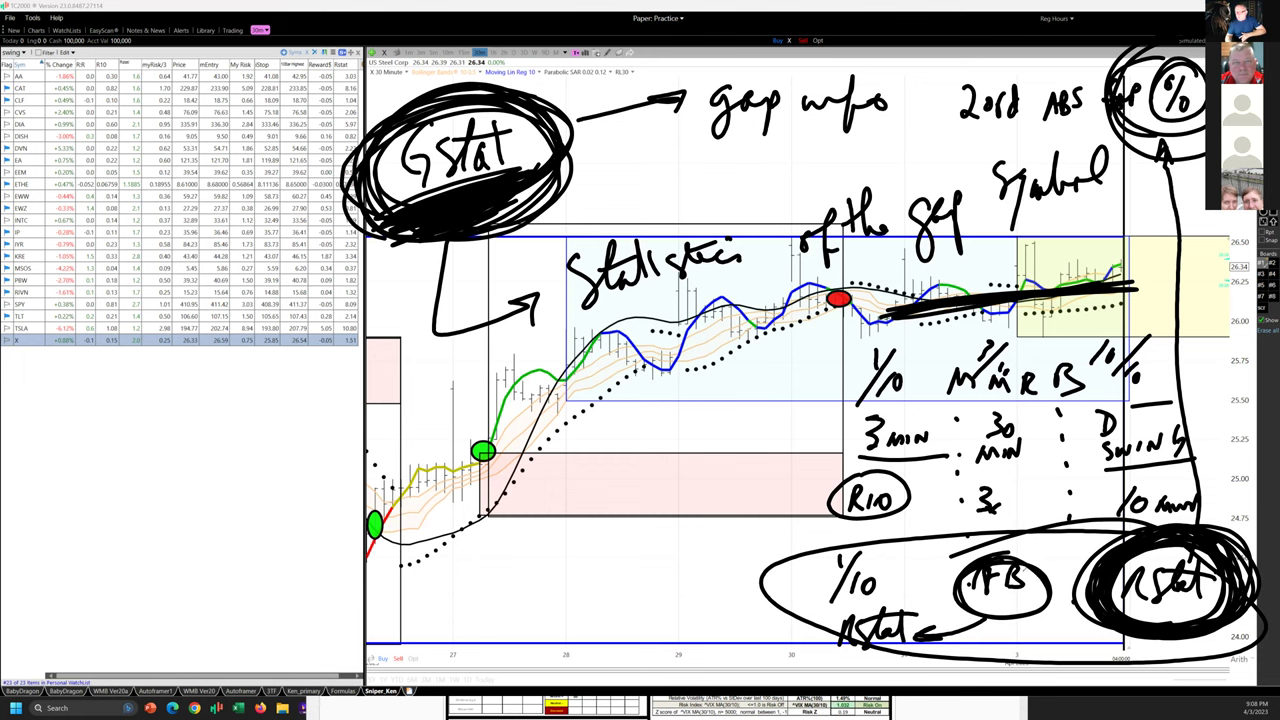
{"action": "mouse_move", "coordinate": [1028, 556]}
{"action": "left_mouse_down"}
{"action": "mouse_move", "coordinate": [962, 570]}
{"action": "mouse_move", "coordinate": [990, 612]}
{"action": "mouse_move", "coordinate": [1050, 585]}
{"action": "mouse_move", "coordinate": [815, 655]}
{"action": "mouse_move", "coordinate": [860, 600]}
{"action": "mouse_move", "coordinate": [830, 680]}
{"action": "mouse_move", "coordinate": [840, 700]}
{"action": "left_mouse_up"}
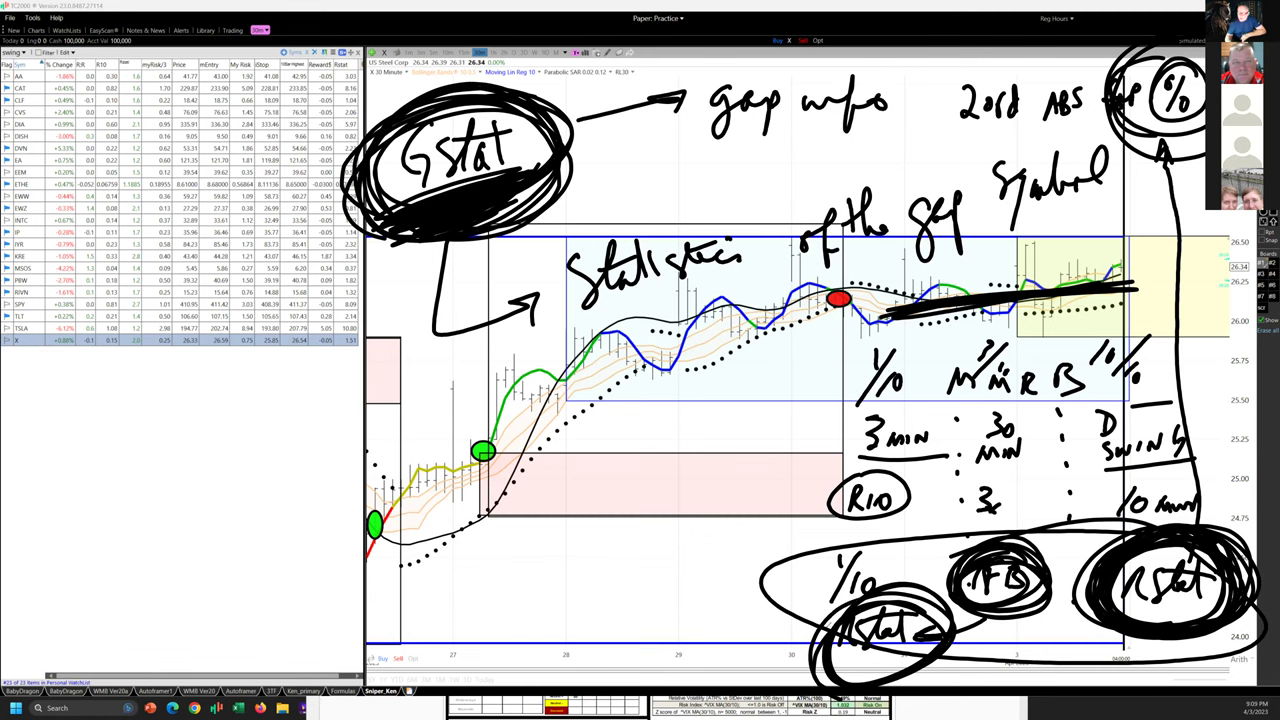
{"action": "mouse_move", "coordinate": [855, 468]}
{"action": "left_mouse_down"}
{"action": "mouse_move", "coordinate": [828, 495]}
{"action": "mouse_move", "coordinate": [845, 466]}
{"action": "left_mouse_up"}
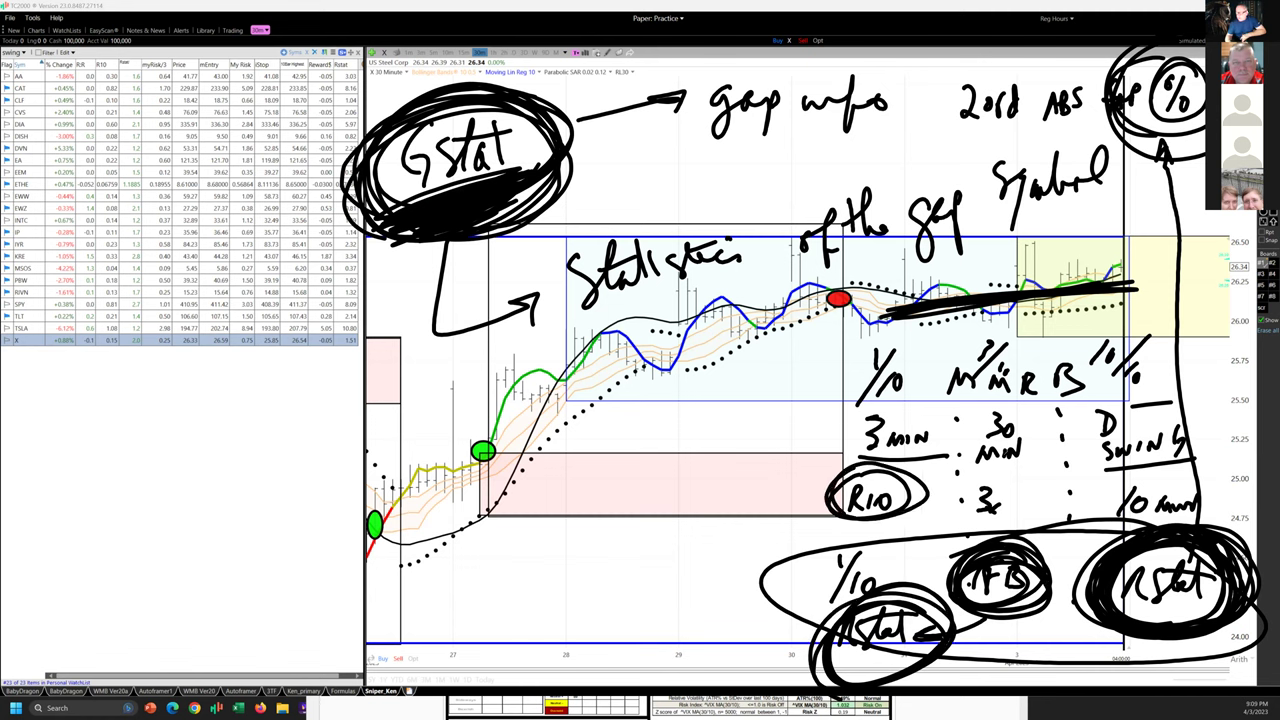
{"action": "mouse_move", "coordinate": [814, 422]}
{"action": "left_mouse_down"}
{"action": "mouse_move", "coordinate": [1010, 390]}
{"action": "mouse_move", "coordinate": [1050, 400]}
{"action": "mouse_move", "coordinate": [1230, 383]}
{"action": "left_mouse_up"}
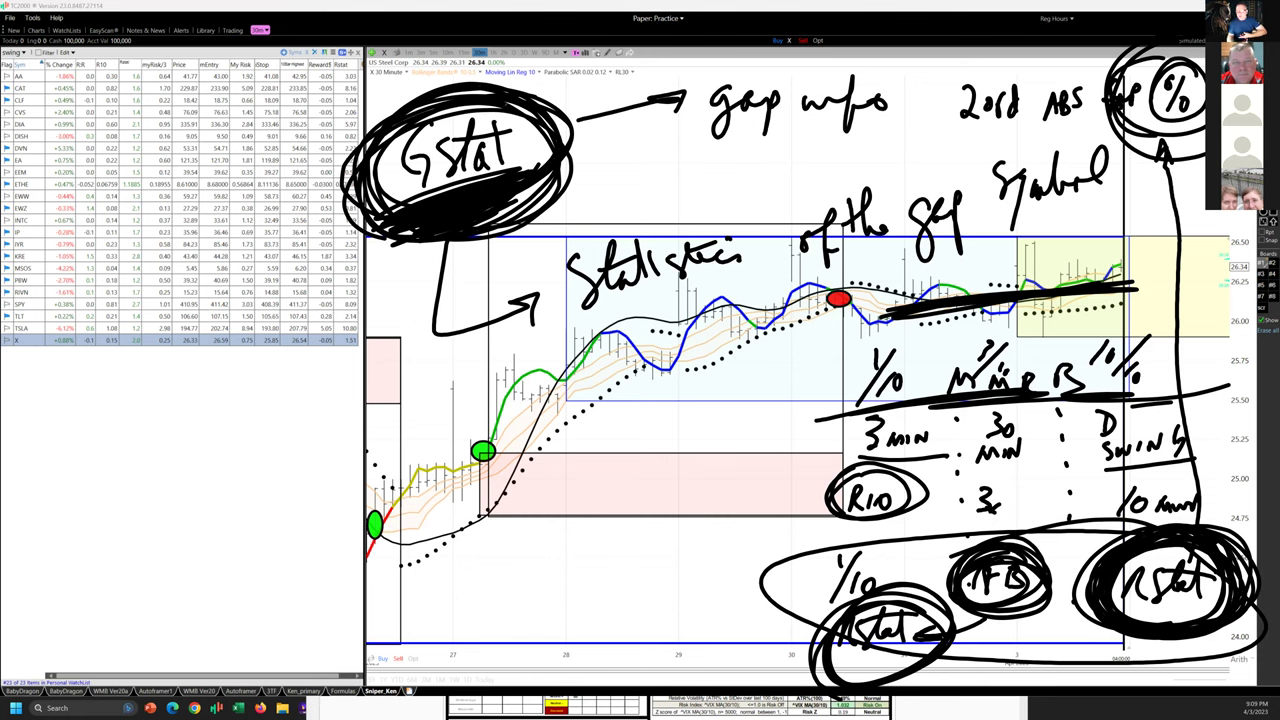
- Re-circle "Gstat" and write two stacked, circled labels mid-chart beside the MMRB table, the lower one ending in "Stat"
{"action": "mouse_move", "coordinate": [400, 130]}
{"action": "left_mouse_down"}
{"action": "mouse_move", "coordinate": [345, 180]}
{"action": "mouse_move", "coordinate": [560, 120]}
{"action": "mouse_move", "coordinate": [470, 80]}
{"action": "mouse_move", "coordinate": [565, 135]}
{"action": "left_mouse_up"}
{"action": "left_click_drag", "start_coordinate": [614, 431], "coordinate": [616, 455]}
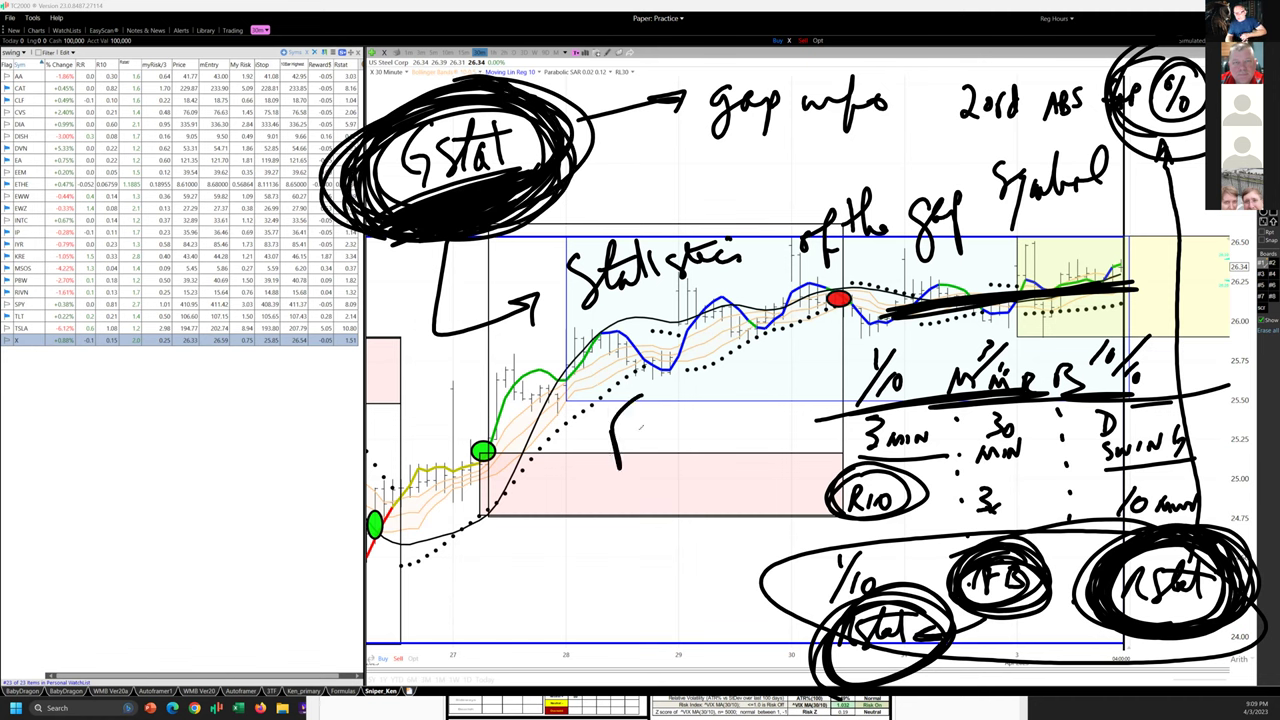
{"action": "mouse_move", "coordinate": [632, 458]}
{"action": "left_mouse_down"}
{"action": "mouse_move", "coordinate": [740, 430]}
{"action": "mouse_move", "coordinate": [746, 382]}
{"action": "left_mouse_up"}
{"action": "mouse_move", "coordinate": [630, 498]}
{"action": "left_mouse_down"}
{"action": "mouse_move", "coordinate": [622, 540]}
{"action": "mouse_move", "coordinate": [648, 520]}
{"action": "mouse_move", "coordinate": [688, 530]}
{"action": "mouse_move", "coordinate": [676, 504]}
{"action": "left_mouse_up"}
{"action": "mouse_move", "coordinate": [726, 466]}
{"action": "left_mouse_down"}
{"action": "mouse_move", "coordinate": [720, 516]}
{"action": "mouse_move", "coordinate": [760, 480]}
{"action": "mouse_move", "coordinate": [760, 494]}
{"action": "left_mouse_up"}
{"action": "mouse_move", "coordinate": [602, 558]}
{"action": "left_mouse_down"}
{"action": "mouse_move", "coordinate": [766, 434]}
{"action": "mouse_move", "coordinate": [722, 416]}
{"action": "mouse_move", "coordinate": [614, 526]}
{"action": "left_mouse_up"}
{"action": "left_click_drag", "start_coordinate": [700, 350], "coordinate": [792, 370]}
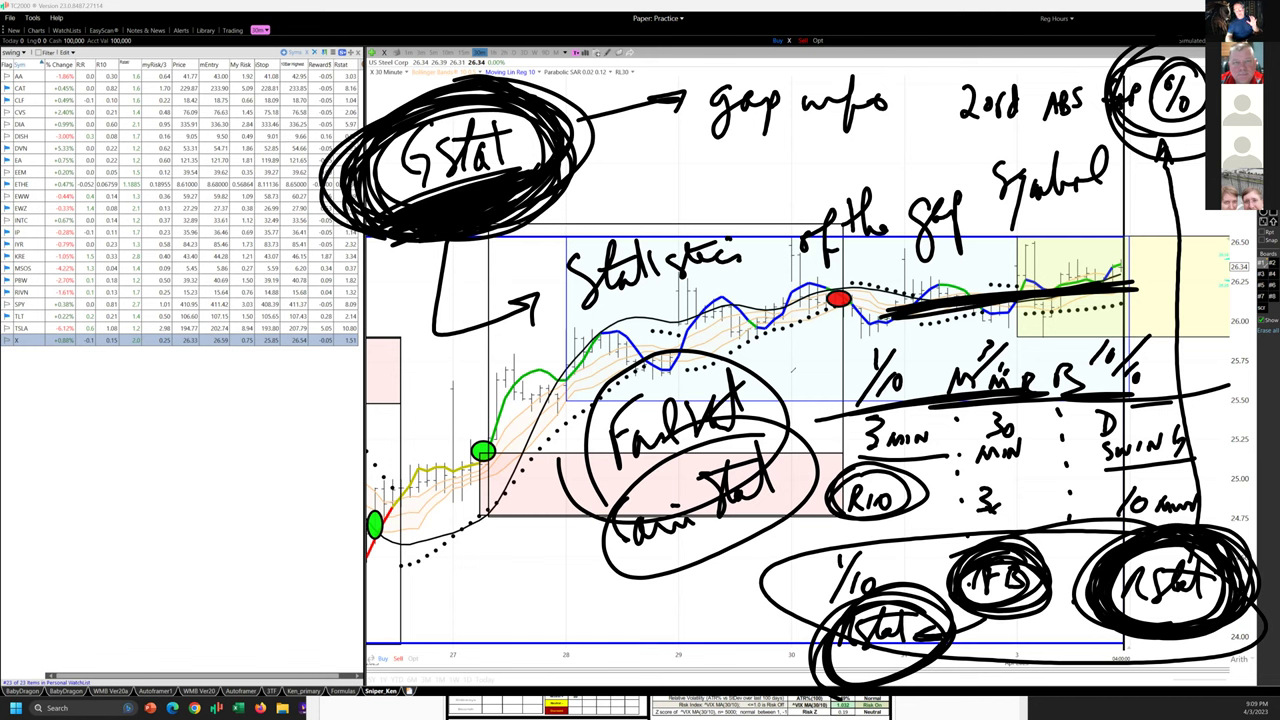
- Mark the full length of the swing watchlist with a long stroke and clear all freehand annotations from the screen
{"action": "mouse_move", "coordinate": [22, 60]}
{"action": "left_mouse_down"}
{"action": "mouse_move", "coordinate": [126, 312]}
{"action": "mouse_move", "coordinate": [84, 348]}
{"action": "left_mouse_up"}
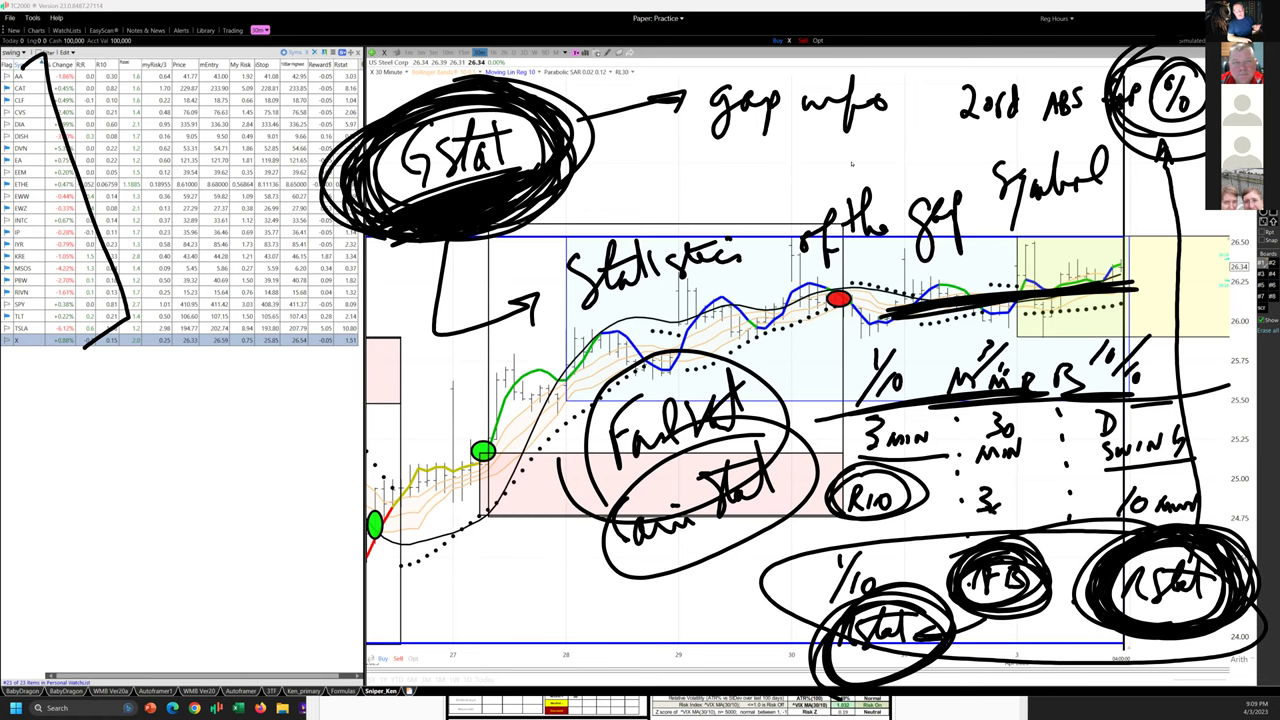
{"action": "key", "text": "e"}
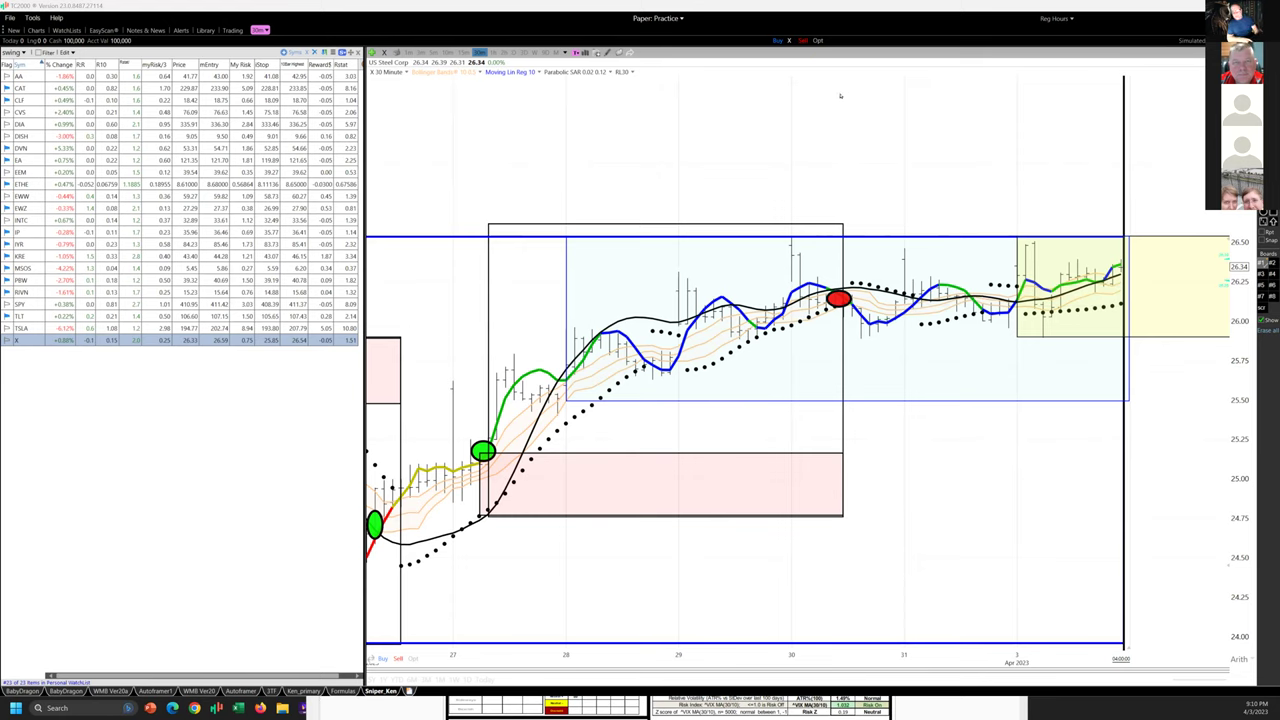
- Write an underlined "R10" on the cleared X chart with "1/10" and "3 min" beneath it
{"action": "right_click", "coordinate": [829, 94]}
{"action": "mouse_move", "coordinate": [424, 143]}
{"action": "left_mouse_down"}
{"action": "mouse_move", "coordinate": [412, 186]}
{"action": "mouse_move", "coordinate": [432, 181]}
{"action": "left_mouse_up"}
{"action": "mouse_move", "coordinate": [444, 159]}
{"action": "left_mouse_down"}
{"action": "mouse_move", "coordinate": [447, 170]}
{"action": "mouse_move", "coordinate": [461, 157]}
{"action": "mouse_move", "coordinate": [443, 183]}
{"action": "mouse_move", "coordinate": [443, 245]}
{"action": "mouse_move", "coordinate": [463, 227]}
{"action": "left_mouse_up"}
{"action": "left_click_drag", "start_coordinate": [398, 201], "coordinate": [497, 185]}
{"action": "mouse_move", "coordinate": [424, 288]}
{"action": "left_mouse_down"}
{"action": "mouse_move", "coordinate": [430, 324]}
{"action": "mouse_move", "coordinate": [462, 311]}
{"action": "mouse_move", "coordinate": [492, 322]}
{"action": "mouse_move", "coordinate": [481, 291]}
{"action": "left_mouse_up"}
- Write a second column reading "3x", "3/10" and "30" beside the "R10" column
{"action": "left_click_drag", "start_coordinate": [617, 139], "coordinate": [623, 152]}
{"action": "mouse_move", "coordinate": [624, 263]}
{"action": "left_mouse_down"}
{"action": "mouse_move", "coordinate": [636, 268]}
{"action": "mouse_move", "coordinate": [632, 298]}
{"action": "mouse_move", "coordinate": [657, 276]}
{"action": "left_mouse_up"}
{"action": "mouse_move", "coordinate": [604, 193]}
{"action": "left_mouse_down"}
{"action": "mouse_move", "coordinate": [619, 205]}
{"action": "mouse_move", "coordinate": [610, 221]}
{"action": "left_mouse_up"}
{"action": "left_click_drag", "start_coordinate": [633, 188], "coordinate": [619, 238]}
{"action": "mouse_move", "coordinate": [637, 213]}
{"action": "left_mouse_down"}
{"action": "mouse_move", "coordinate": [640, 235]}
{"action": "mouse_move", "coordinate": [650, 219]}
{"action": "left_mouse_up"}
{"action": "mouse_move", "coordinate": [615, 140]}
{"action": "left_mouse_down"}
{"action": "mouse_move", "coordinate": [614, 170]}
{"action": "mouse_move", "coordinate": [640, 170]}
{"action": "left_mouse_up"}
- Draw an arrow from "3x" to "R10" and write a circled "FB" after "3x"
{"action": "mouse_move", "coordinate": [640, 155]}
{"action": "left_mouse_down"}
{"action": "mouse_move", "coordinate": [628, 171]}
{"action": "mouse_move", "coordinate": [496, 156]}
{"action": "left_mouse_up"}
{"action": "mouse_move", "coordinate": [516, 143]}
{"action": "left_mouse_down"}
{"action": "mouse_move", "coordinate": [496, 156]}
{"action": "mouse_move", "coordinate": [520, 169]}
{"action": "left_mouse_up"}
{"action": "left_click_drag", "start_coordinate": [676, 138], "coordinate": [672, 172]}
{"action": "left_click_drag", "start_coordinate": [675, 140], "coordinate": [690, 137]}
{"action": "left_click_drag", "start_coordinate": [676, 155], "coordinate": [712, 162]}
{"action": "mouse_move", "coordinate": [700, 126]}
{"action": "left_mouse_down"}
{"action": "mouse_move", "coordinate": [744, 165]}
{"action": "mouse_move", "coordinate": [665, 195]}
{"action": "left_mouse_up"}
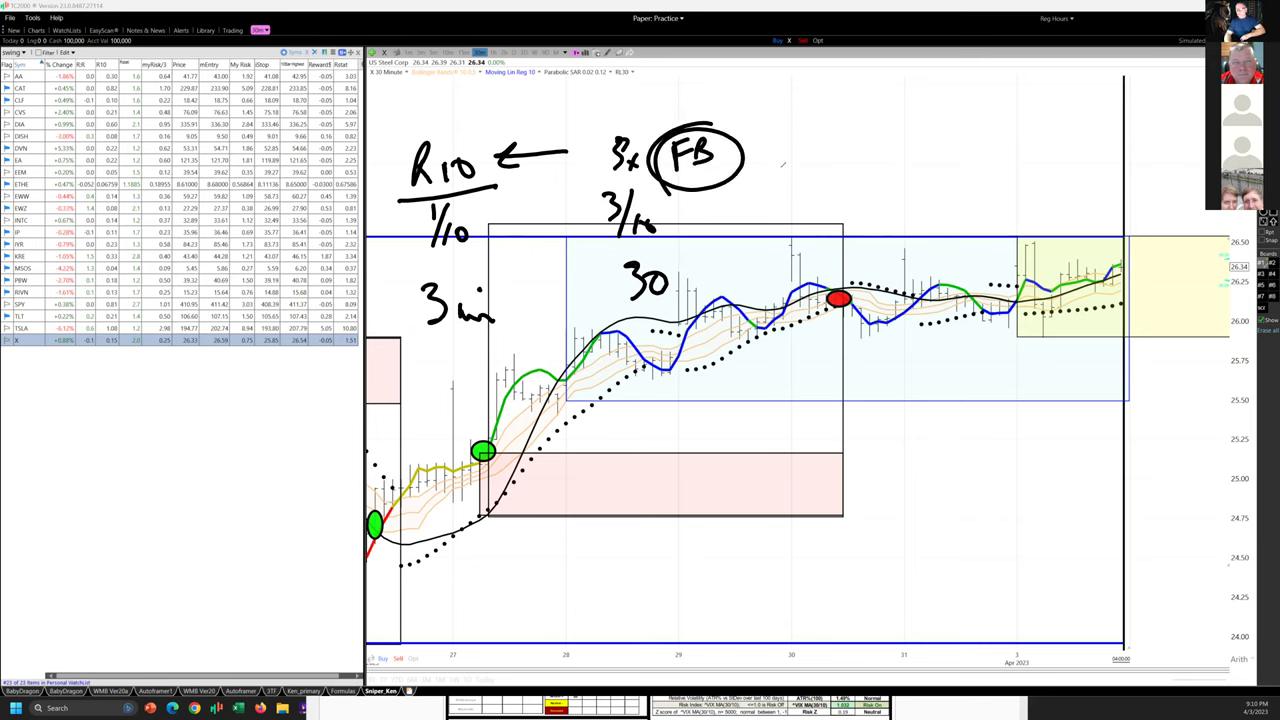
- Draw an arrow from "FB" to a circled, underlined "Rstat" and write "D" beneath it
{"action": "mouse_move", "coordinate": [758, 155]}
{"action": "left_mouse_down"}
{"action": "mouse_move", "coordinate": [855, 145]}
{"action": "mouse_move", "coordinate": [862, 168]}
{"action": "left_mouse_up"}
{"action": "left_click_drag", "start_coordinate": [864, 240], "coordinate": [864, 270]}
{"action": "mouse_move", "coordinate": [846, 242]}
{"action": "left_mouse_down"}
{"action": "mouse_move", "coordinate": [866, 240]}
{"action": "mouse_move", "coordinate": [866, 276]}
{"action": "left_mouse_up"}
{"action": "mouse_move", "coordinate": [888, 148]}
{"action": "left_mouse_down"}
{"action": "mouse_move", "coordinate": [886, 178]}
{"action": "mouse_move", "coordinate": [906, 176]}
{"action": "left_mouse_up"}
{"action": "mouse_move", "coordinate": [926, 144]}
{"action": "left_mouse_down"}
{"action": "mouse_move", "coordinate": [914, 176]}
{"action": "mouse_move", "coordinate": [944, 174]}
{"action": "left_mouse_up"}
{"action": "left_click_drag", "start_coordinate": [946, 160], "coordinate": [968, 170]}
{"action": "mouse_move", "coordinate": [974, 150]}
{"action": "left_mouse_down"}
{"action": "mouse_move", "coordinate": [986, 150]}
{"action": "mouse_move", "coordinate": [960, 150]}
{"action": "left_mouse_up"}
{"action": "mouse_move", "coordinate": [1000, 112]}
{"action": "left_mouse_down"}
{"action": "mouse_move", "coordinate": [886, 125]}
{"action": "mouse_move", "coordinate": [870, 160]}
{"action": "mouse_move", "coordinate": [875, 200]}
{"action": "left_mouse_up"}
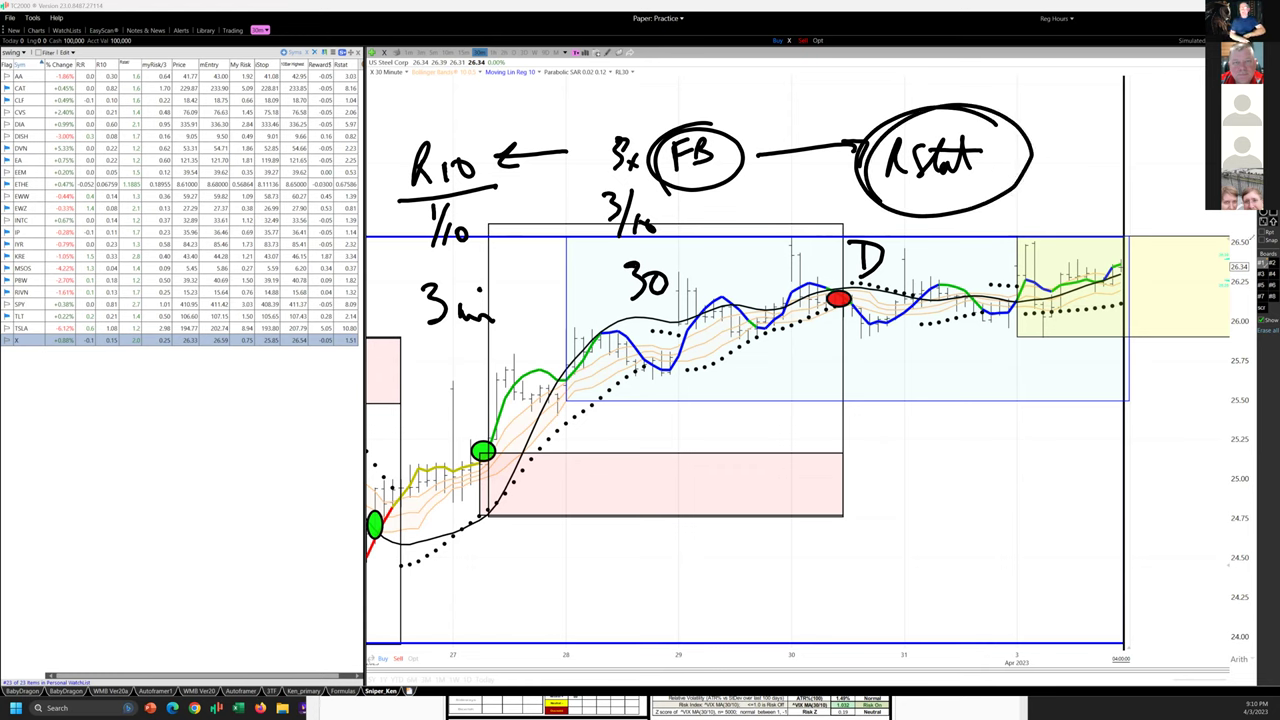
{"action": "left_click_drag", "start_coordinate": [886, 184], "coordinate": [986, 195]}
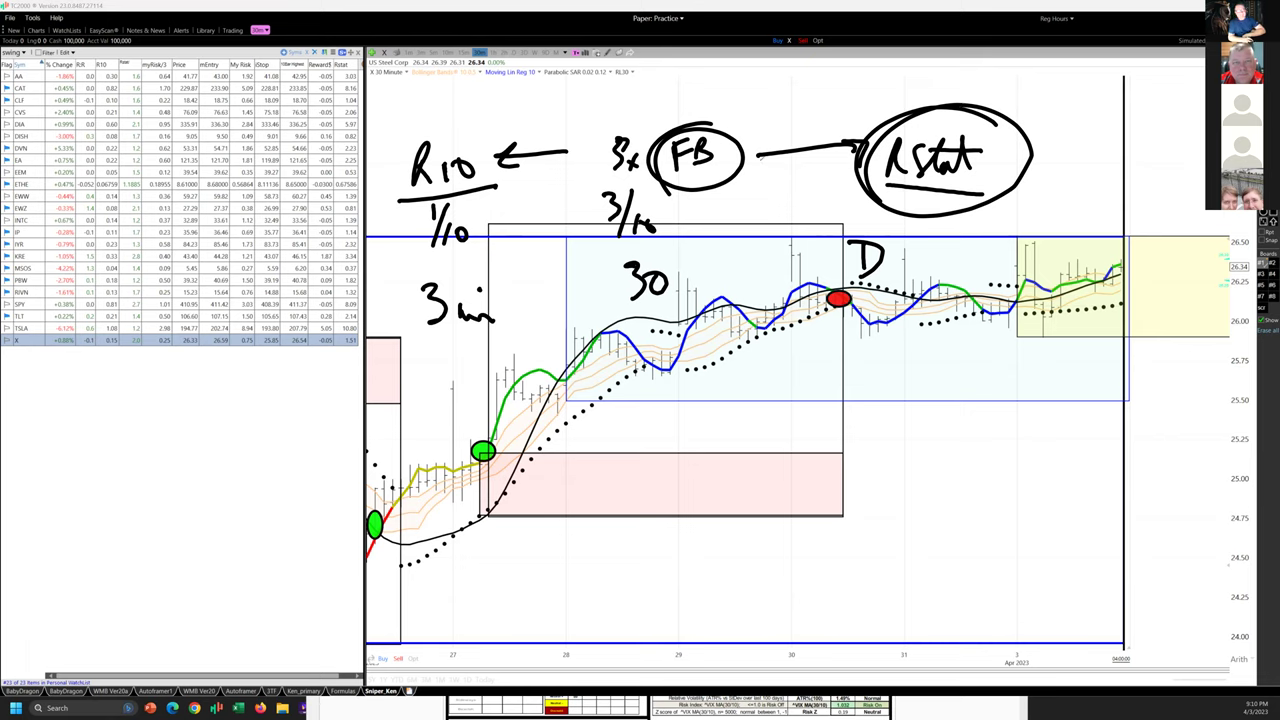
- Clear the freehand notes and remove the blue box, blue levels and vertical black line from the X chart
{"action": "key", "text": "Escape"}
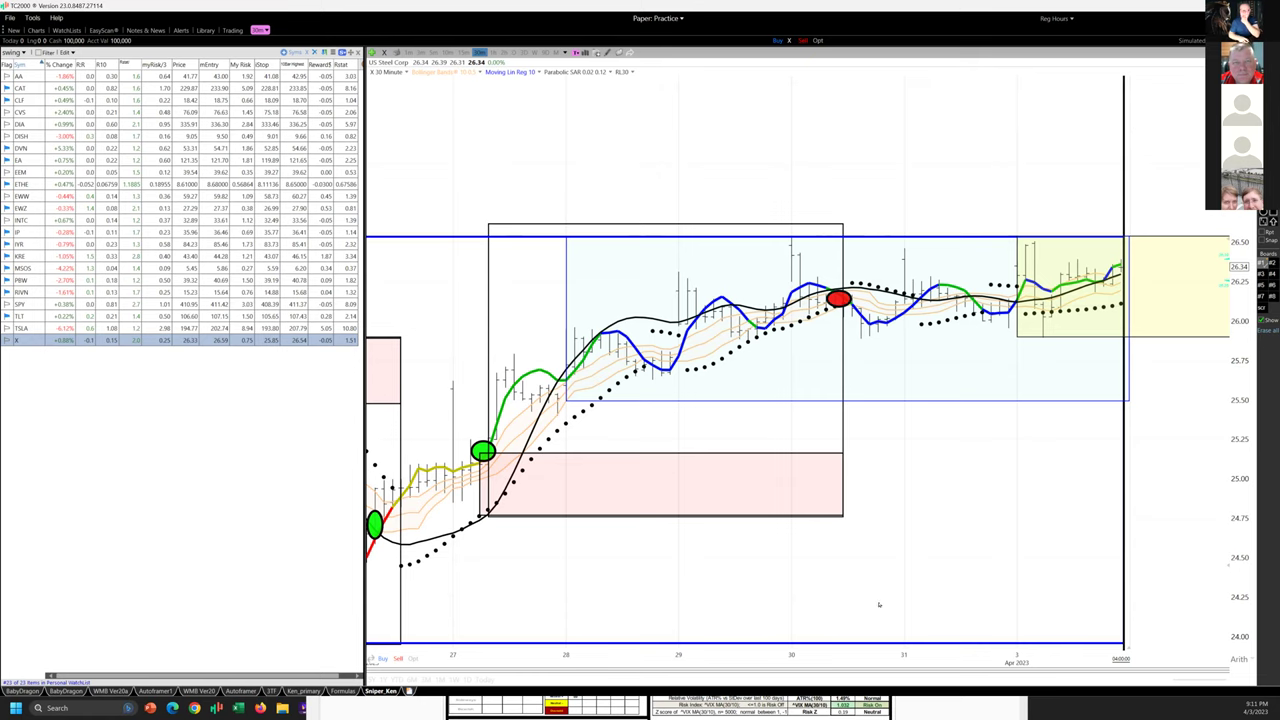
{"action": "key", "text": "Delete"}
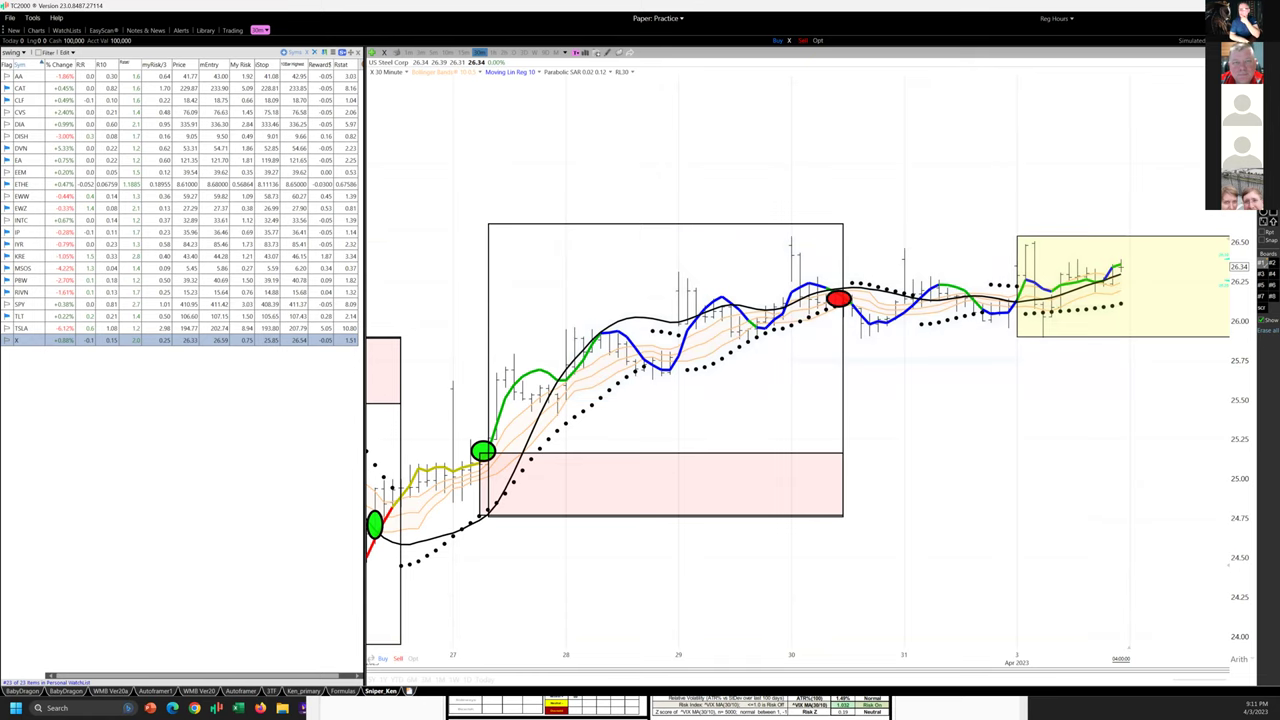
- Switch to the Snagit Editor and mark the first bars' range with arrows, plus circled breakouts above the green and below the red line
{"action": "key", "text": "alt+Tab"}
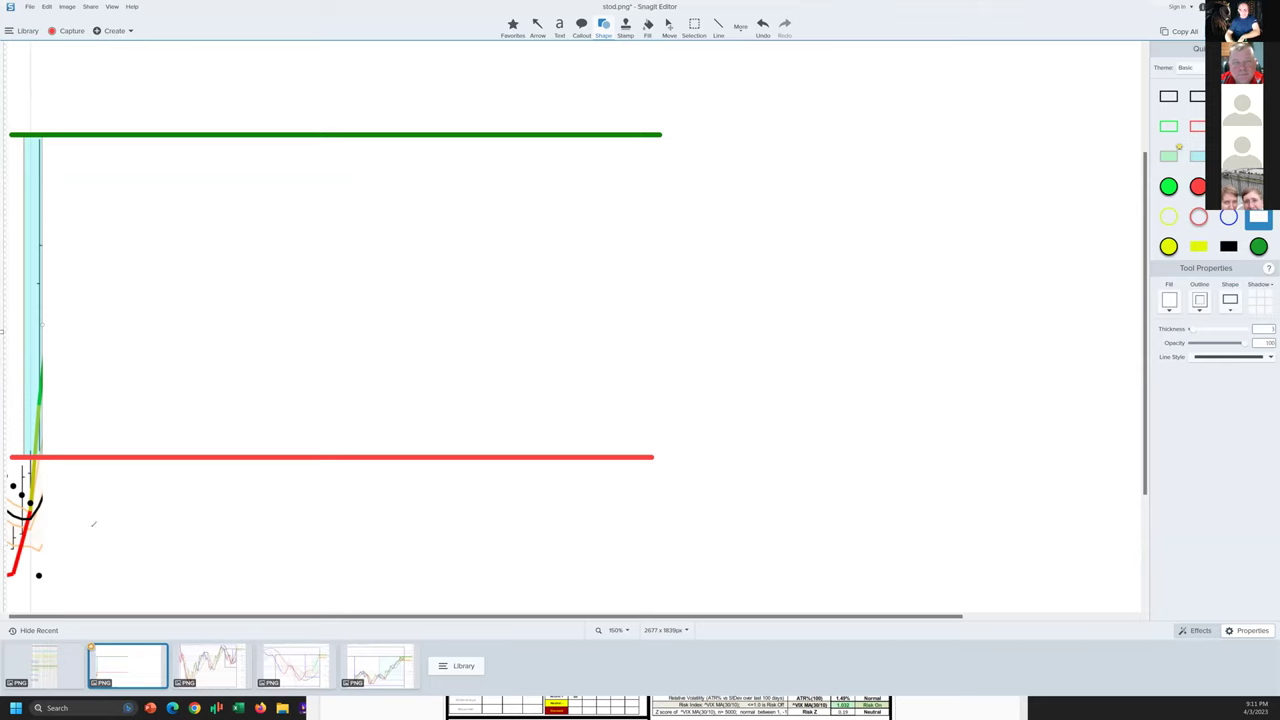
{"action": "mouse_move", "coordinate": [32, 474]}
{"action": "left_mouse_down"}
{"action": "mouse_move", "coordinate": [26, 498]}
{"action": "mouse_move", "coordinate": [2, 335]}
{"action": "left_mouse_up"}
{"action": "mouse_move", "coordinate": [11, 432]}
{"action": "left_mouse_down"}
{"action": "mouse_move", "coordinate": [27, 153]}
{"action": "mouse_move", "coordinate": [31, 450]}
{"action": "mouse_move", "coordinate": [50, 344]}
{"action": "mouse_move", "coordinate": [46, 252]}
{"action": "mouse_move", "coordinate": [63, 244]}
{"action": "left_mouse_up"}
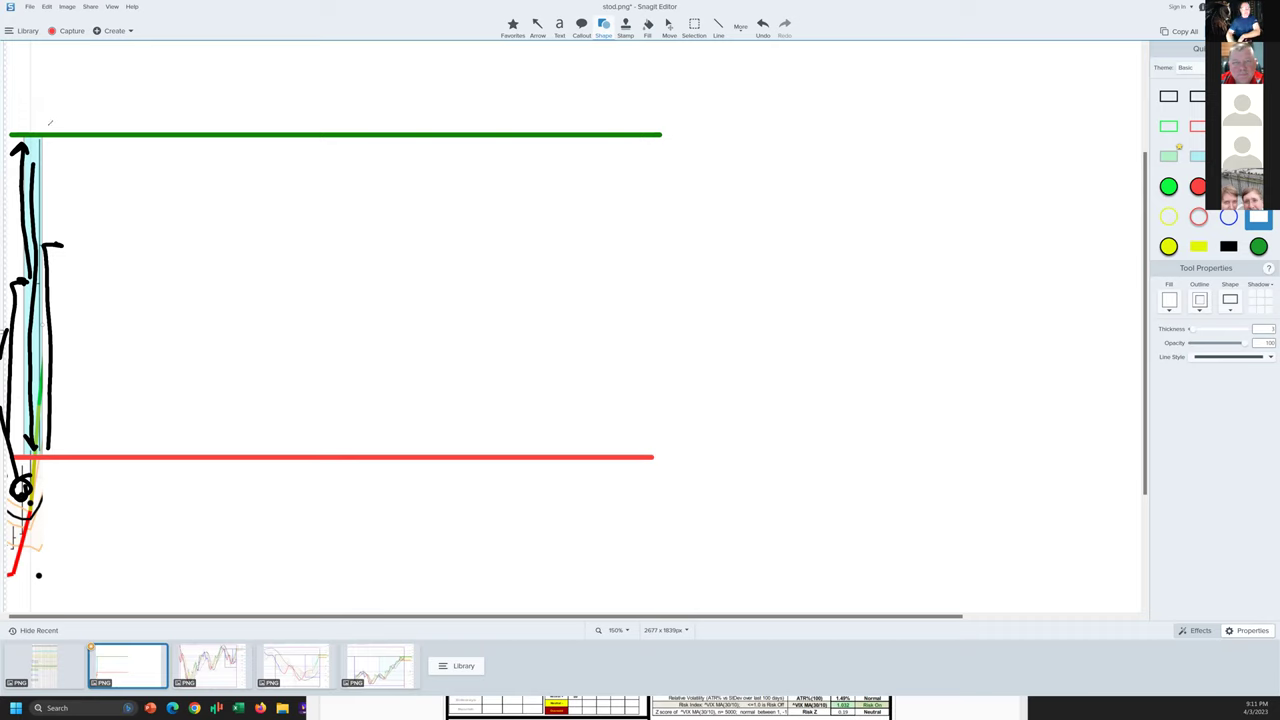
{"action": "mouse_move", "coordinate": [50, 123]}
{"action": "left_mouse_down"}
{"action": "mouse_move", "coordinate": [22, 145]}
{"action": "mouse_move", "coordinate": [122, 56]}
{"action": "mouse_move", "coordinate": [140, 70]}
{"action": "left_mouse_up"}
{"action": "mouse_move", "coordinate": [67, 462]}
{"action": "left_mouse_down"}
{"action": "mouse_move", "coordinate": [48, 455]}
{"action": "mouse_move", "coordinate": [72, 470]}
{"action": "mouse_move", "coordinate": [131, 592]}
{"action": "left_mouse_up"}
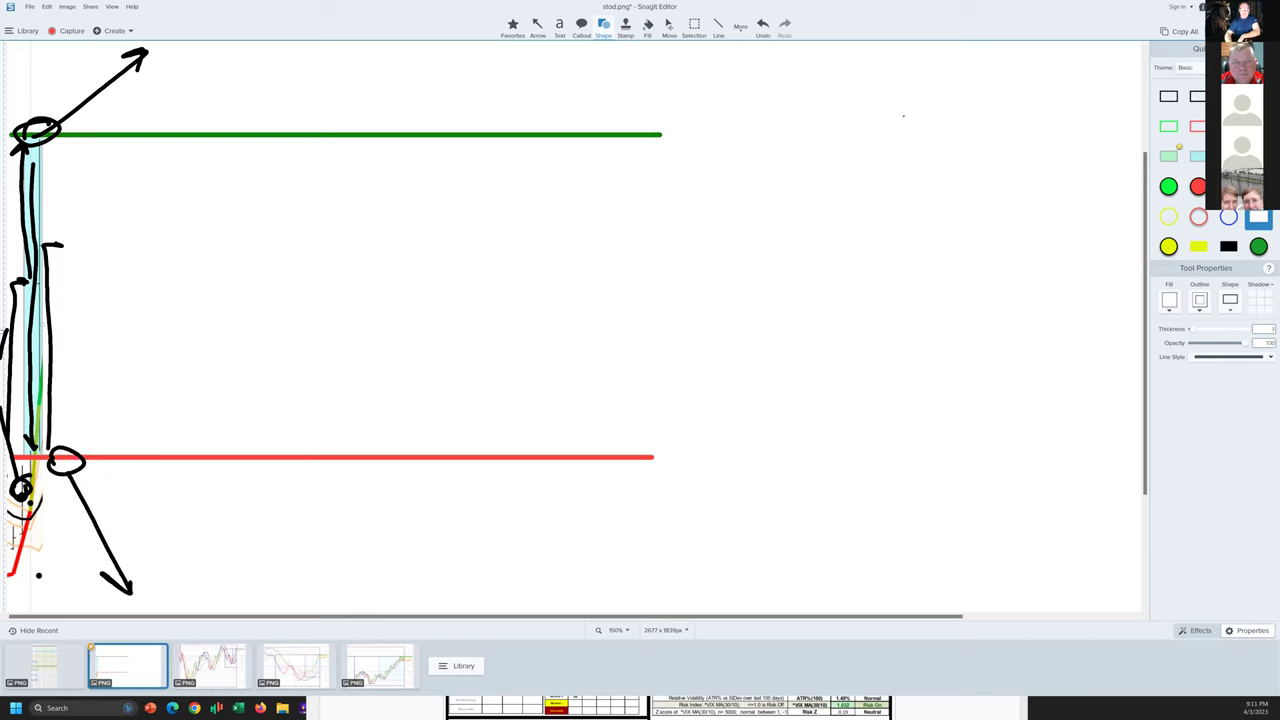
- Shade the zone between the green and red lines with yellow strokes and stack four black circles inside it
{"action": "mouse_move", "coordinate": [48, 296]}
{"action": "left_mouse_down"}
{"action": "mouse_move", "coordinate": [157, 165]}
{"action": "mouse_move", "coordinate": [252, 192]}
{"action": "mouse_move", "coordinate": [386, 192]}
{"action": "mouse_move", "coordinate": [606, 322]}
{"action": "mouse_move", "coordinate": [502, 377]}
{"action": "mouse_move", "coordinate": [284, 379]}
{"action": "mouse_move", "coordinate": [560, 335]}
{"action": "mouse_move", "coordinate": [254, 208]}
{"action": "left_mouse_up"}
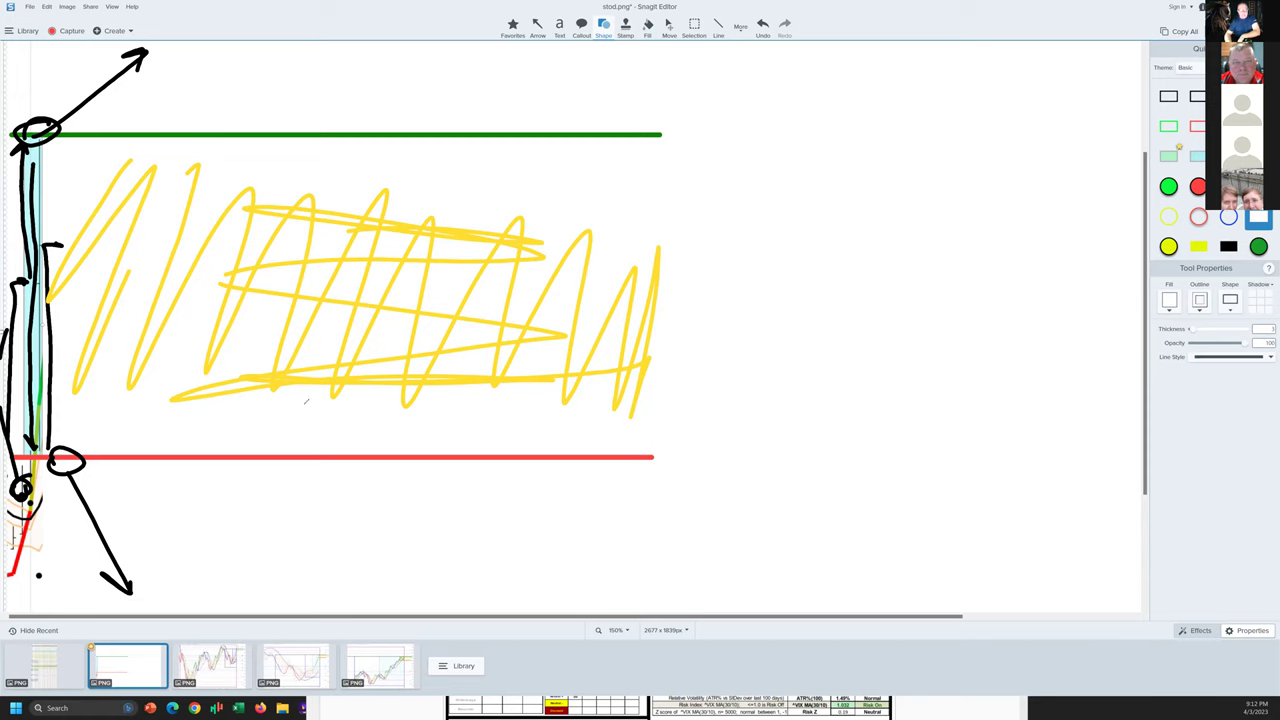
{"action": "left_click_drag", "start_coordinate": [310, 386], "coordinate": [292, 396]}
{"action": "mouse_move", "coordinate": [296, 340]}
{"action": "left_mouse_down"}
{"action": "mouse_move", "coordinate": [345, 318]}
{"action": "mouse_move", "coordinate": [292, 355]}
{"action": "left_mouse_up"}
{"action": "left_click_drag", "start_coordinate": [322, 253], "coordinate": [296, 262]}
{"action": "left_click_drag", "start_coordinate": [318, 171], "coordinate": [304, 200]}
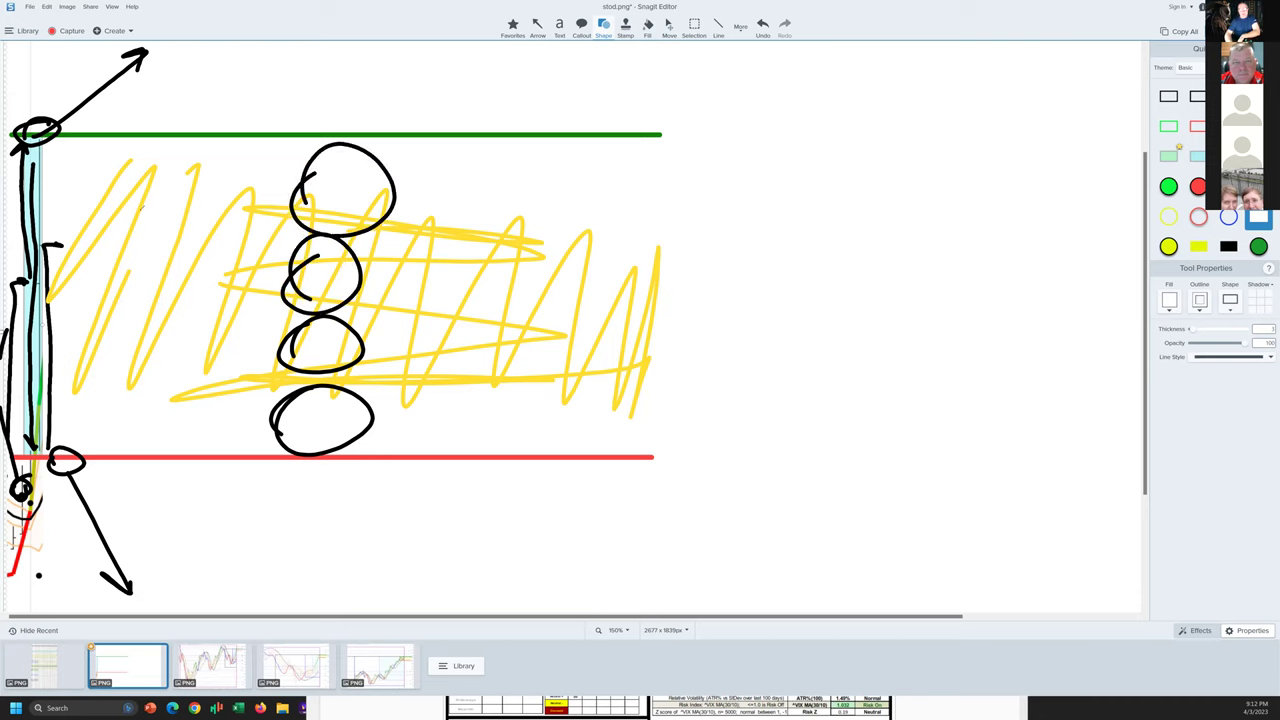
- Box the top and middle circles, fill in the bottom one, and draw arrows for price reversals within the range
{"action": "mouse_move", "coordinate": [50, 268]}
{"action": "left_mouse_down"}
{"action": "mouse_move", "coordinate": [96, 182]}
{"action": "mouse_move", "coordinate": [146, 153]}
{"action": "mouse_move", "coordinate": [192, 210]}
{"action": "left_mouse_up"}
{"action": "mouse_move", "coordinate": [300, 160]}
{"action": "left_mouse_down"}
{"action": "mouse_move", "coordinate": [306, 228]}
{"action": "mouse_move", "coordinate": [392, 150]}
{"action": "mouse_move", "coordinate": [340, 200]}
{"action": "mouse_move", "coordinate": [376, 195]}
{"action": "left_mouse_up"}
{"action": "mouse_move", "coordinate": [403, 255]}
{"action": "left_mouse_down"}
{"action": "mouse_move", "coordinate": [460, 418]}
{"action": "mouse_move", "coordinate": [476, 380]}
{"action": "left_mouse_up"}
{"action": "mouse_move", "coordinate": [352, 366]}
{"action": "left_mouse_down"}
{"action": "mouse_move", "coordinate": [412, 446]}
{"action": "mouse_move", "coordinate": [434, 366]}
{"action": "left_mouse_up"}
{"action": "mouse_move", "coordinate": [288, 398]}
{"action": "left_mouse_down"}
{"action": "mouse_move", "coordinate": [352, 400]}
{"action": "mouse_move", "coordinate": [398, 420]}
{"action": "left_mouse_up"}
{"action": "mouse_move", "coordinate": [373, 245]}
{"action": "left_mouse_down"}
{"action": "mouse_move", "coordinate": [397, 340]}
{"action": "mouse_move", "coordinate": [265, 288]}
{"action": "mouse_move", "coordinate": [360, 262]}
{"action": "left_mouse_up"}
{"action": "mouse_move", "coordinate": [121, 332]}
{"action": "left_mouse_down"}
{"action": "mouse_move", "coordinate": [196, 444]}
{"action": "mouse_move", "coordinate": [238, 440]}
{"action": "mouse_move", "coordinate": [272, 390]}
{"action": "mouse_move", "coordinate": [366, 414]}
{"action": "mouse_move", "coordinate": [300, 432]}
{"action": "left_mouse_up"}
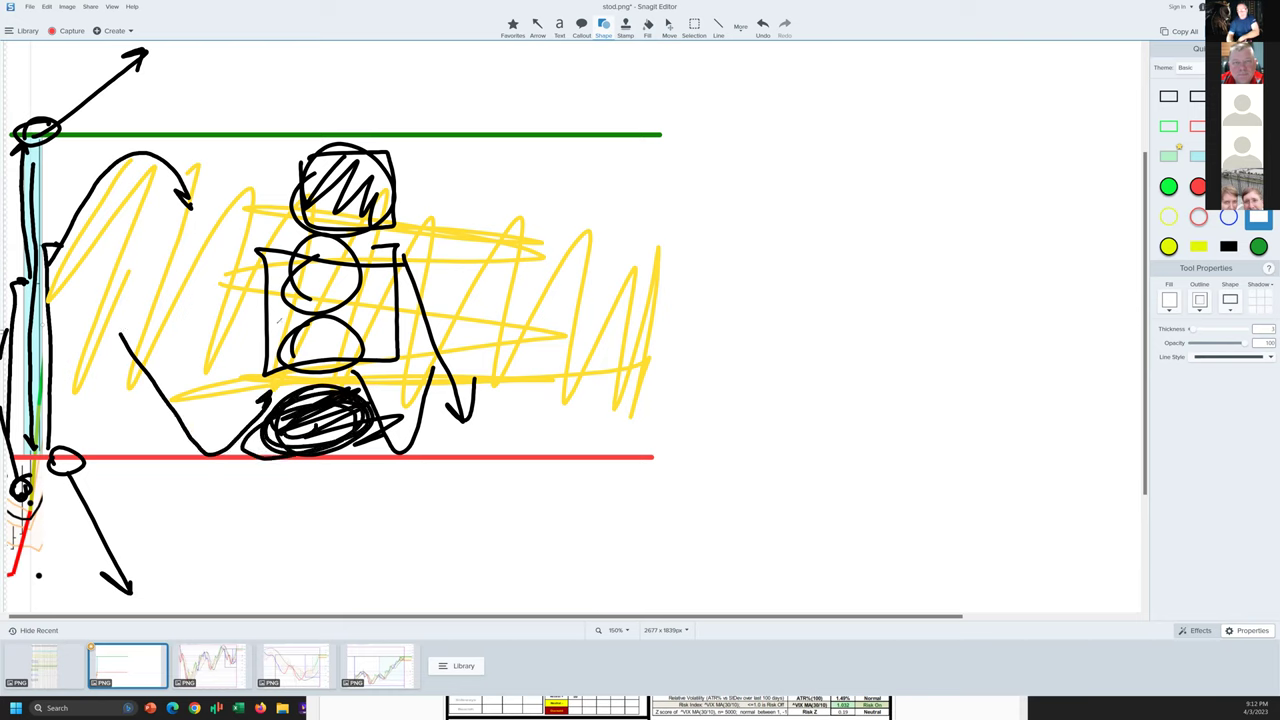
{"action": "mouse_move", "coordinate": [242, 354]}
{"action": "left_mouse_down"}
{"action": "mouse_move", "coordinate": [256, 166]}
{"action": "mouse_move", "coordinate": [282, 172]}
{"action": "left_mouse_up"}
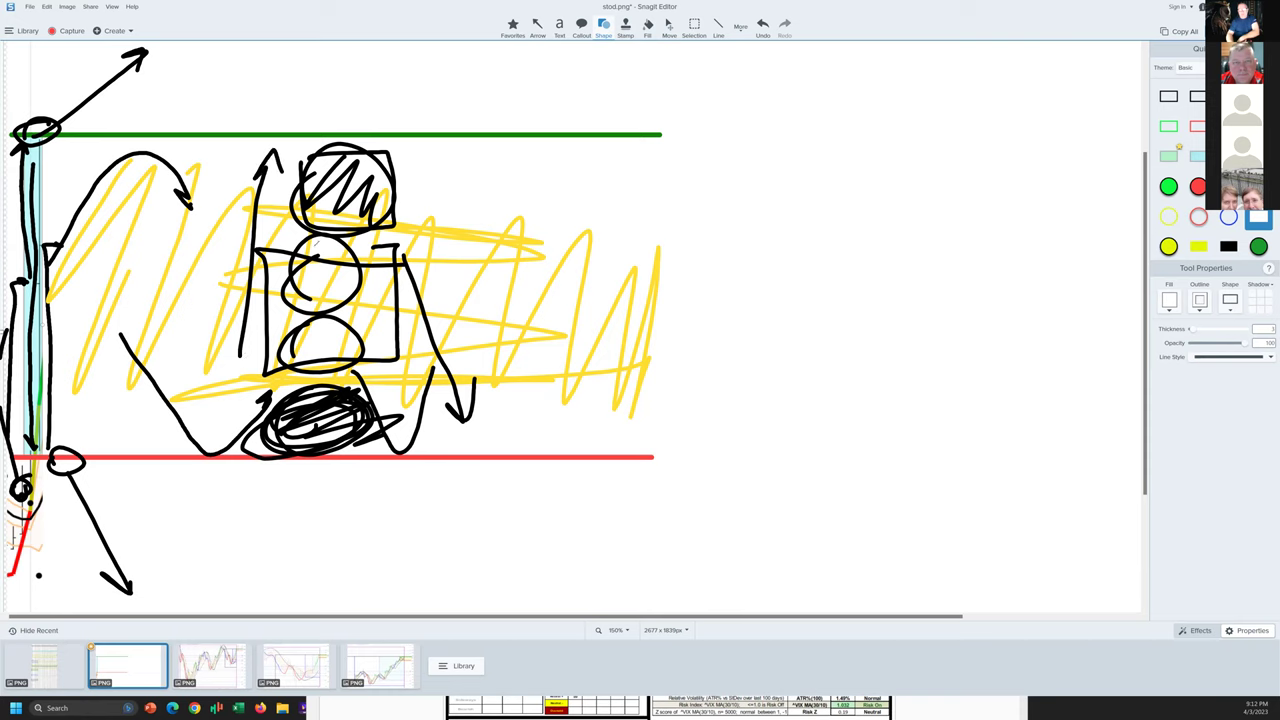
{"action": "mouse_move", "coordinate": [316, 243]}
{"action": "left_mouse_down"}
{"action": "mouse_move", "coordinate": [385, 345]}
{"action": "mouse_move", "coordinate": [365, 245]}
{"action": "left_mouse_up"}
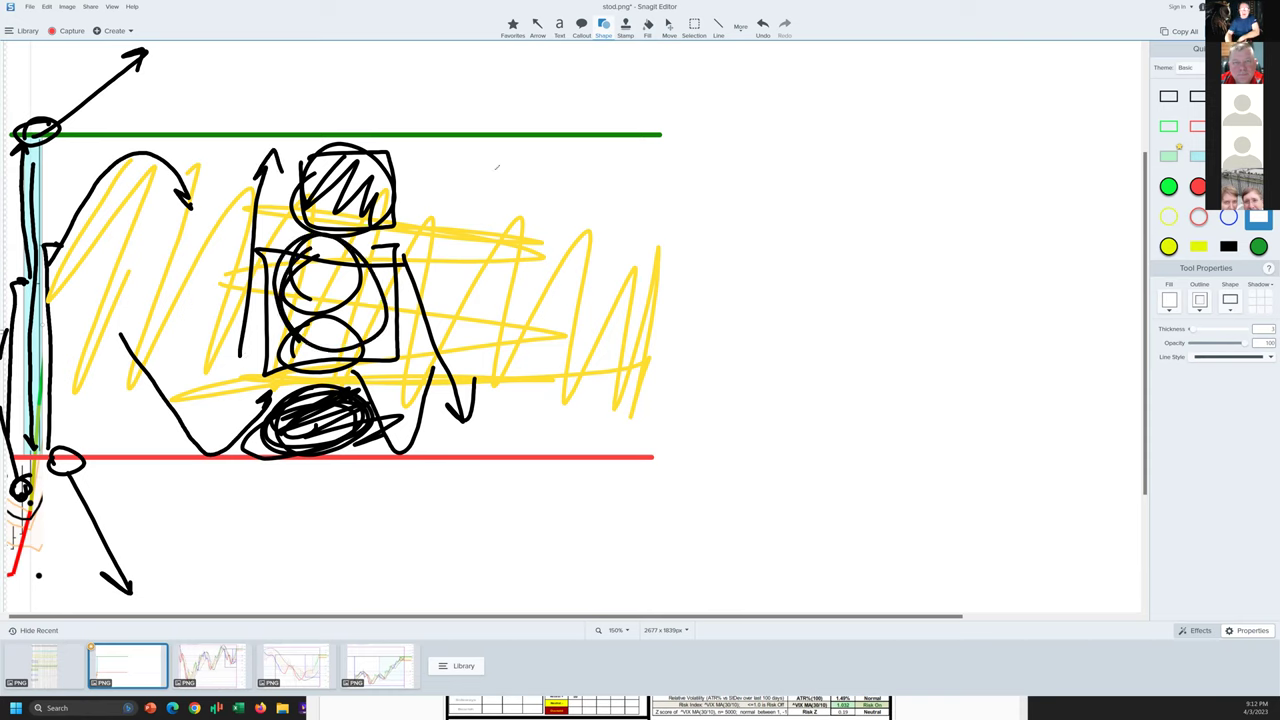
- Draw a double-headed arrow across the range's far end and circled breakout arrows beyond the green and red lines
{"action": "mouse_move", "coordinate": [540, 158]}
{"action": "left_mouse_down"}
{"action": "mouse_move", "coordinate": [550, 452]}
{"action": "mouse_move", "coordinate": [528, 436]}
{"action": "mouse_move", "coordinate": [550, 450]}
{"action": "left_mouse_up"}
{"action": "left_click_drag", "start_coordinate": [512, 175], "coordinate": [548, 165]}
{"action": "mouse_move", "coordinate": [588, 122]}
{"action": "left_mouse_down"}
{"action": "mouse_move", "coordinate": [574, 120]}
{"action": "mouse_move", "coordinate": [640, 60]}
{"action": "mouse_move", "coordinate": [614, 68]}
{"action": "left_mouse_up"}
{"action": "mouse_move", "coordinate": [598, 424]}
{"action": "left_mouse_down"}
{"action": "mouse_move", "coordinate": [584, 440]}
{"action": "mouse_move", "coordinate": [640, 572]}
{"action": "left_mouse_up"}
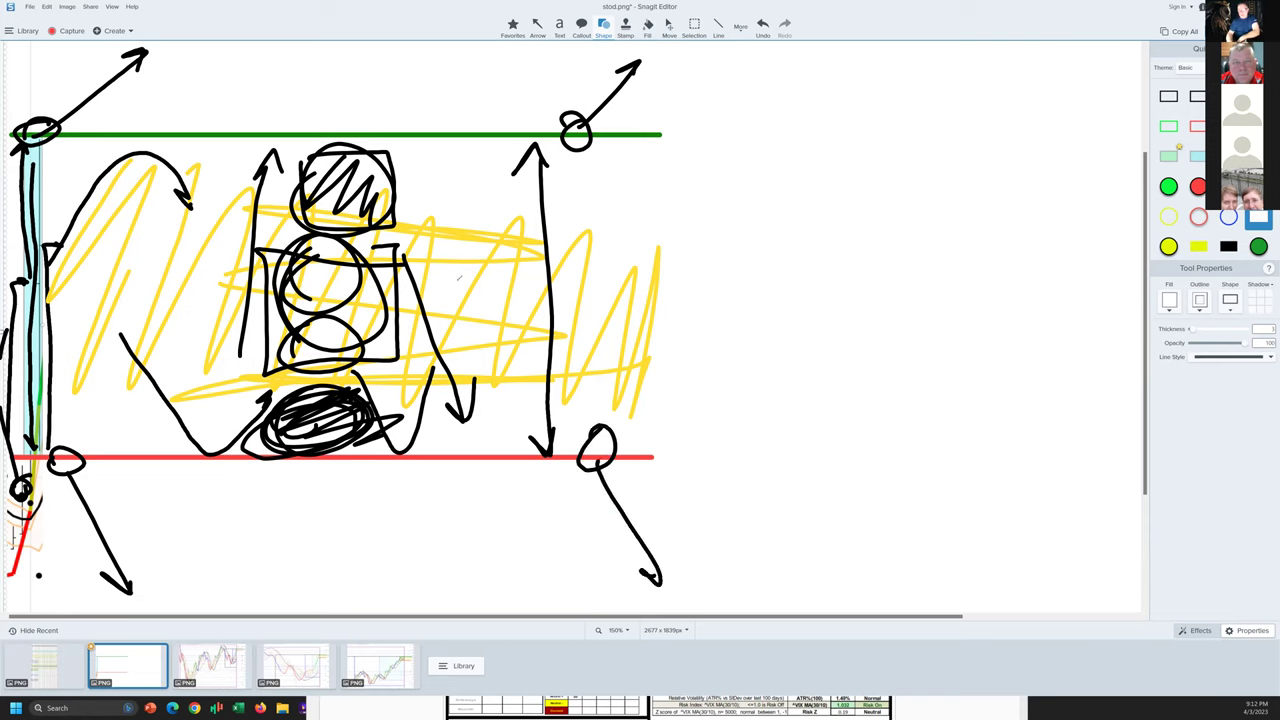
- Draw a small scribbled box beside the double-headed arrow, with one circle above it and two below
{"action": "mouse_move", "coordinate": [502, 335]}
{"action": "left_mouse_down"}
{"action": "mouse_move", "coordinate": [518, 262]}
{"action": "mouse_move", "coordinate": [455, 302]}
{"action": "mouse_move", "coordinate": [510, 308]}
{"action": "left_mouse_up"}
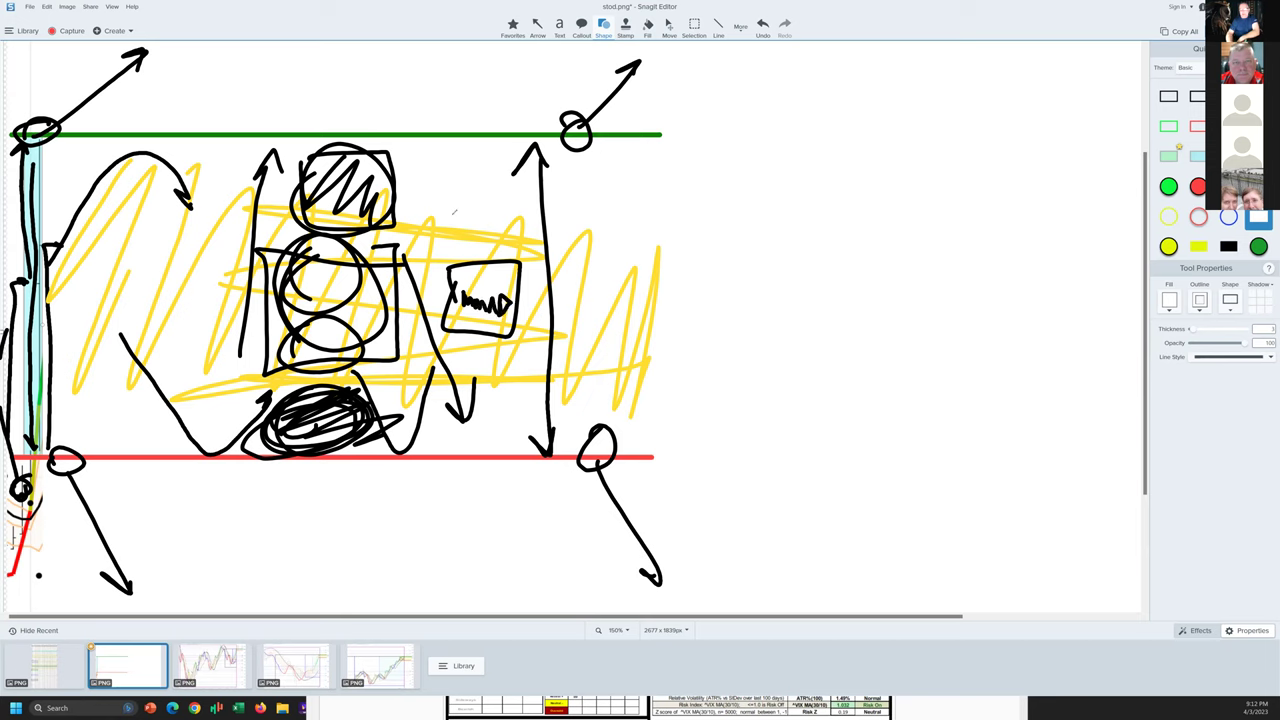
{"action": "mouse_move", "coordinate": [454, 212]}
{"action": "left_mouse_down"}
{"action": "mouse_move", "coordinate": [500, 184]}
{"action": "mouse_move", "coordinate": [520, 146]}
{"action": "left_mouse_up"}
{"action": "mouse_move", "coordinate": [474, 349]}
{"action": "left_mouse_down"}
{"action": "mouse_move", "coordinate": [532, 405]}
{"action": "mouse_move", "coordinate": [502, 462]}
{"action": "left_mouse_up"}
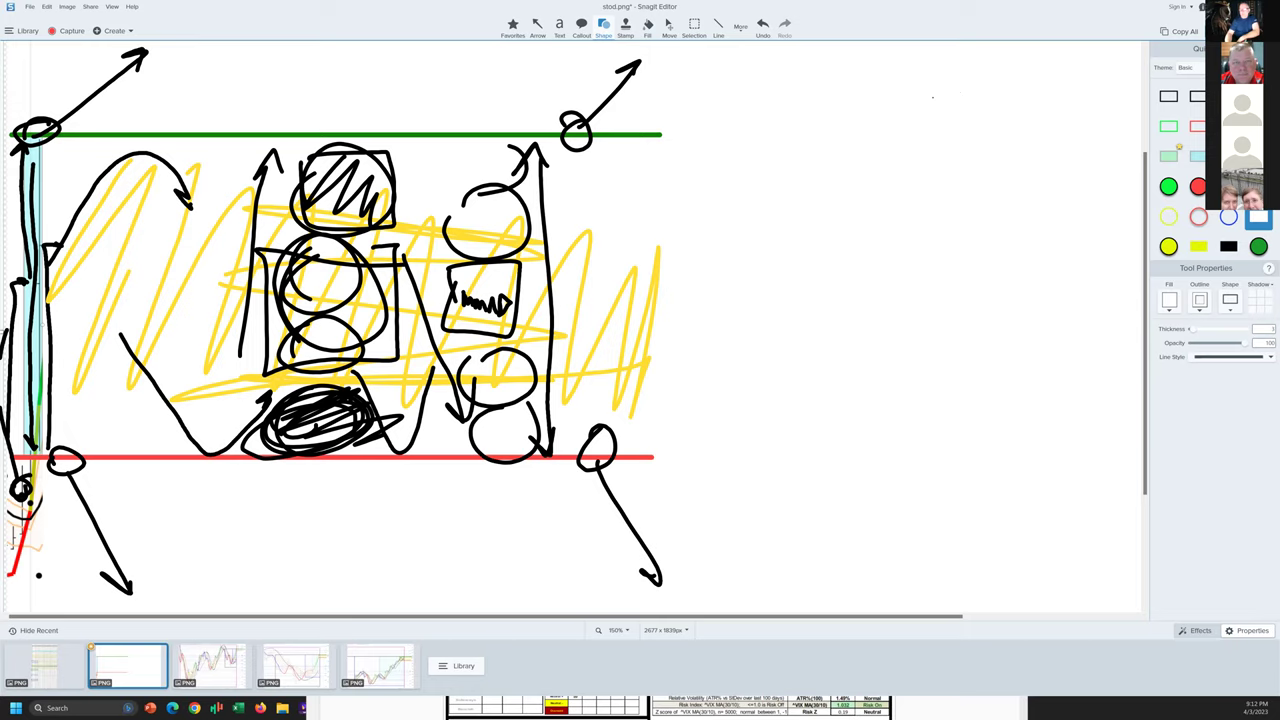
- Clear the freehand drawings and pull back the edge of the white cover rectangle to expose the next price bars
{"action": "key", "text": "e"}
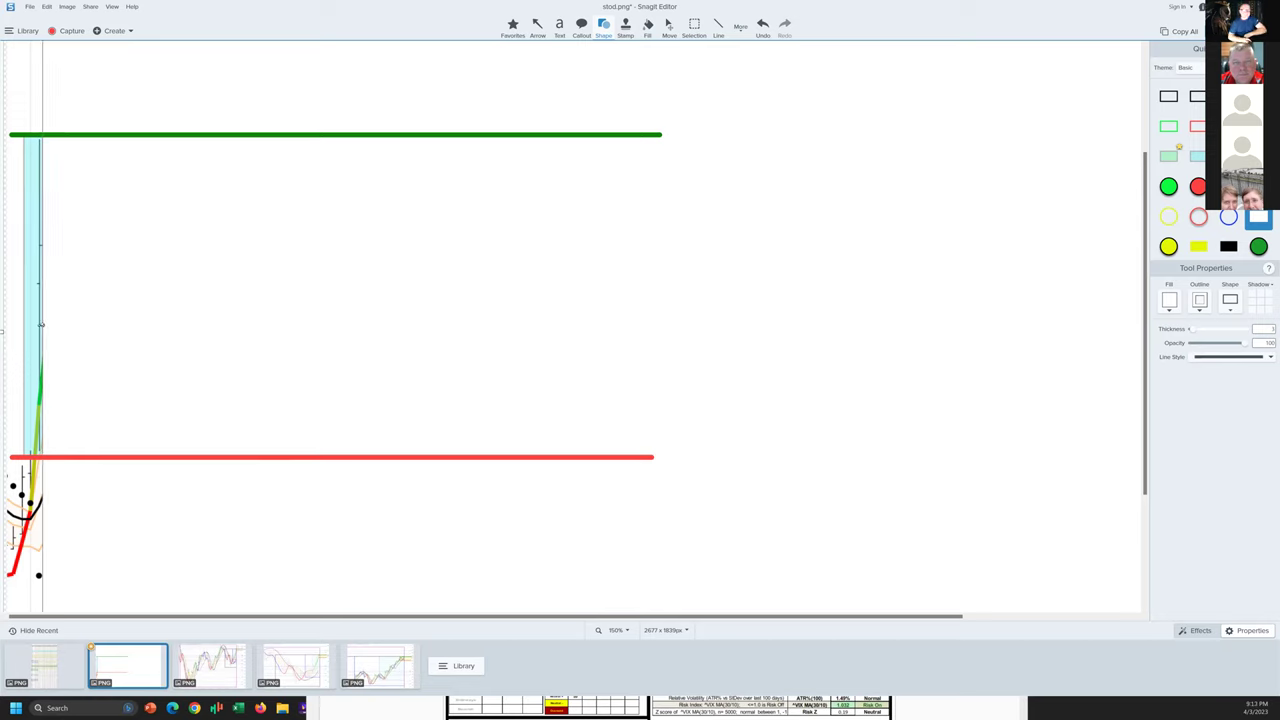
{"action": "left_click_drag", "start_coordinate": [41, 325], "coordinate": [81, 334]}
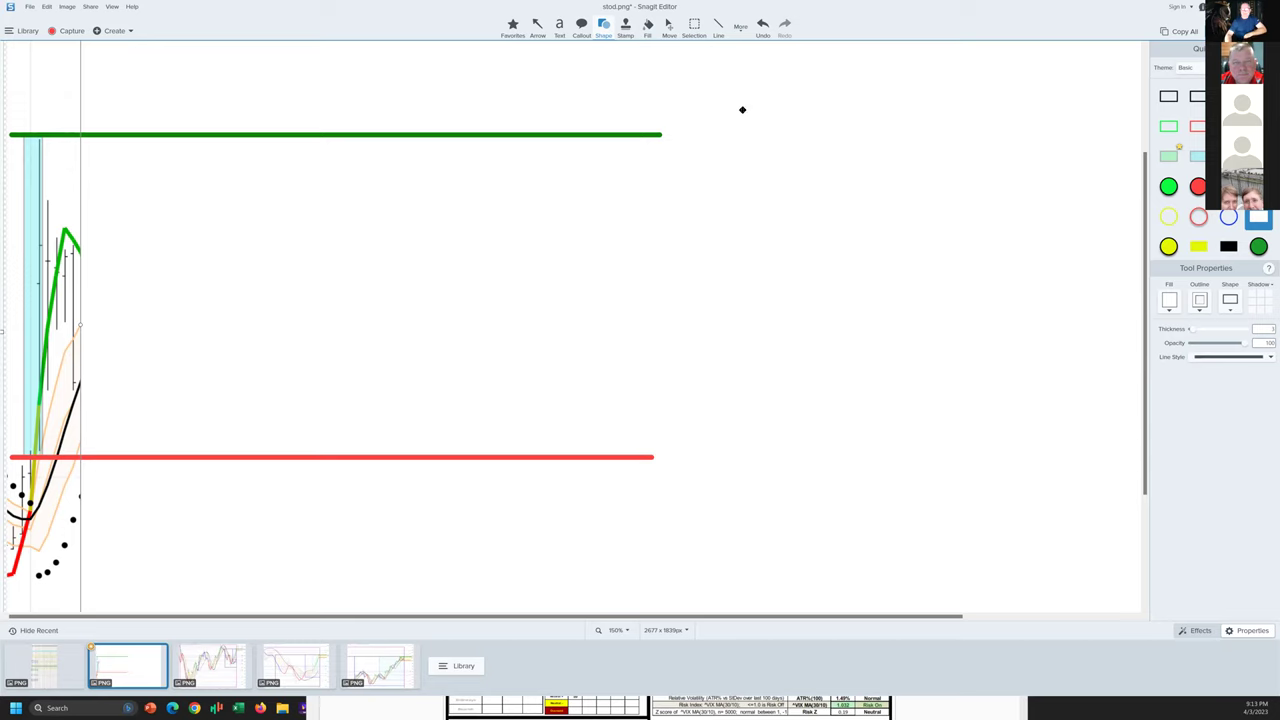
- Trace the price bars' highs and lows and the rising average with black strokes, exposing more bars by pulling back the cover edge
{"action": "left_click_drag", "start_coordinate": [41, 186], "coordinate": [78, 238]}
{"action": "mouse_move", "coordinate": [43, 341]}
{"action": "left_mouse_down"}
{"action": "mouse_move", "coordinate": [80, 327]}
{"action": "mouse_move", "coordinate": [77, 388]}
{"action": "left_mouse_up"}
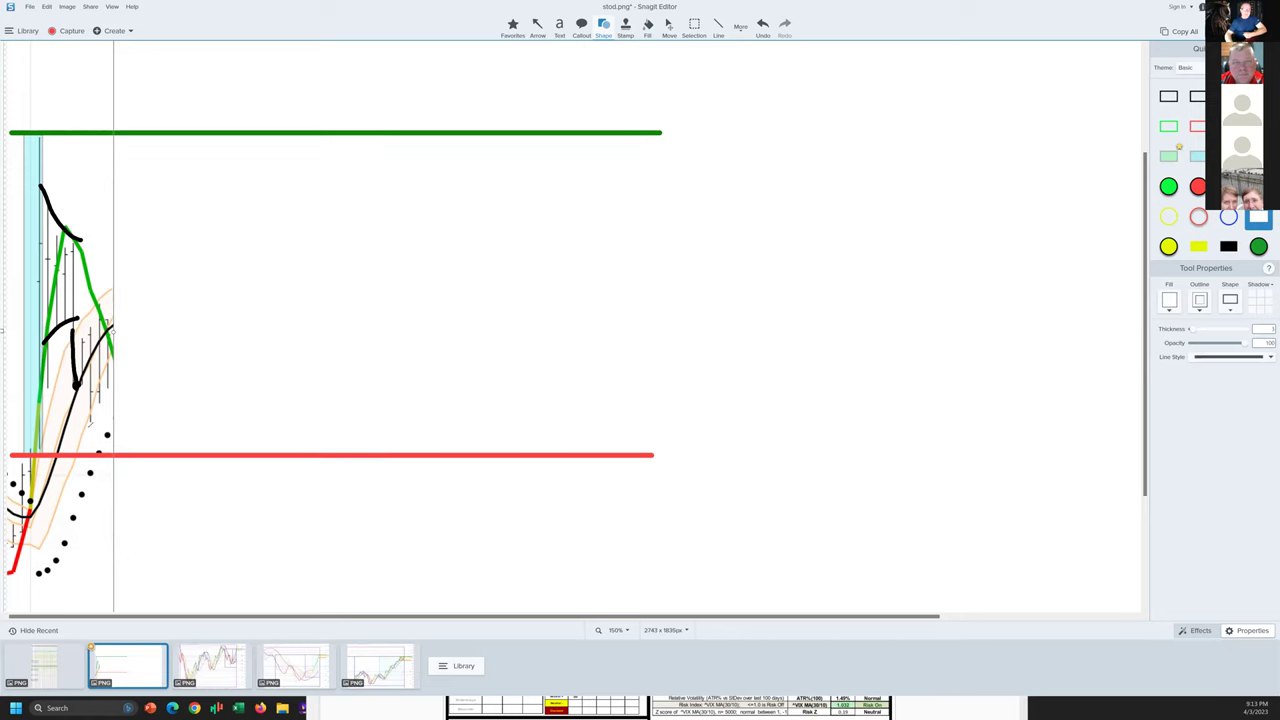
{"action": "mouse_move", "coordinate": [85, 428]}
{"action": "left_mouse_down"}
{"action": "mouse_move", "coordinate": [105, 426]}
{"action": "mouse_move", "coordinate": [109, 388]}
{"action": "left_mouse_up"}
{"action": "left_click_drag", "start_coordinate": [90, 320], "coordinate": [124, 320]}
{"action": "mouse_move", "coordinate": [35, 441]}
{"action": "left_mouse_down"}
{"action": "mouse_move", "coordinate": [70, 348]}
{"action": "mouse_move", "coordinate": [128, 290]}
{"action": "left_mouse_up"}
{"action": "left_click_drag", "start_coordinate": [88, 410], "coordinate": [117, 351]}
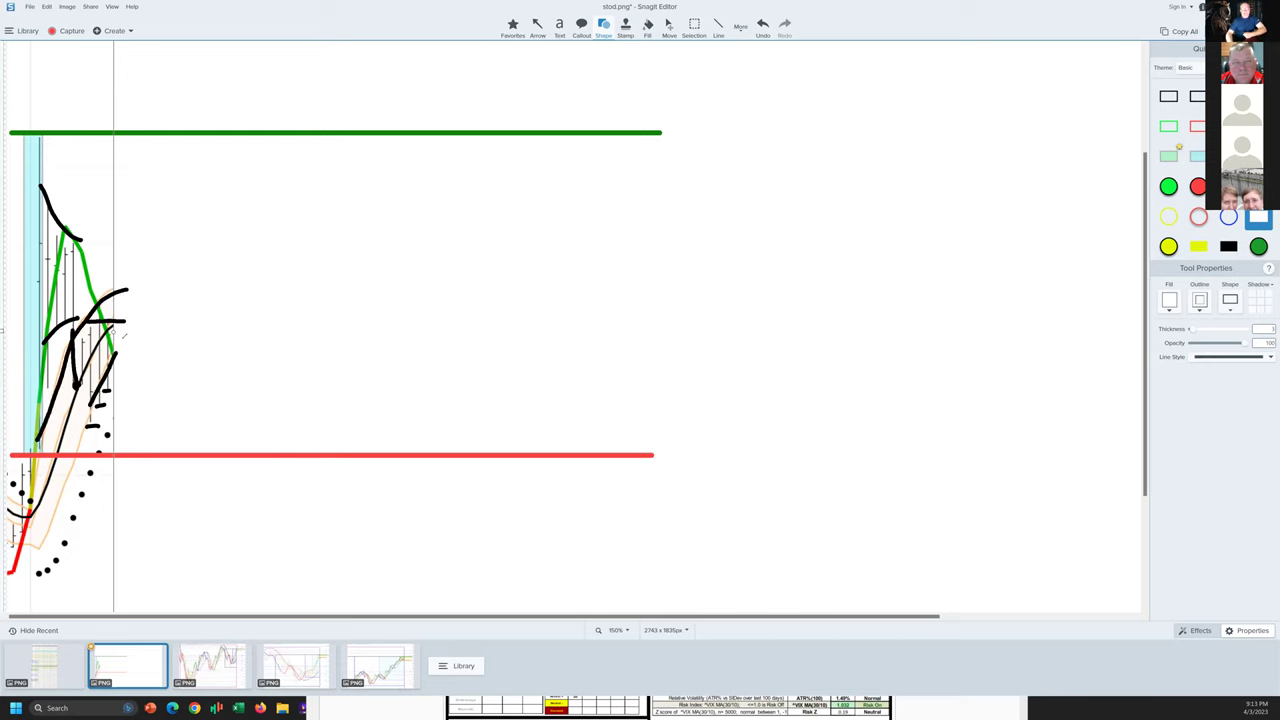
- Draw three black circles rising from the newest bar toward the green line, and clear all freehand drawings
{"action": "mouse_move", "coordinate": [128, 334]}
{"action": "left_mouse_down"}
{"action": "mouse_move", "coordinate": [97, 357]}
{"action": "mouse_move", "coordinate": [146, 398]}
{"action": "mouse_move", "coordinate": [125, 330]}
{"action": "left_mouse_up"}
{"action": "mouse_move", "coordinate": [135, 260]}
{"action": "left_mouse_down"}
{"action": "mouse_move", "coordinate": [138, 316]}
{"action": "mouse_move", "coordinate": [146, 298]}
{"action": "left_mouse_up"}
{"action": "left_click_drag", "start_coordinate": [155, 149], "coordinate": [140, 196]}
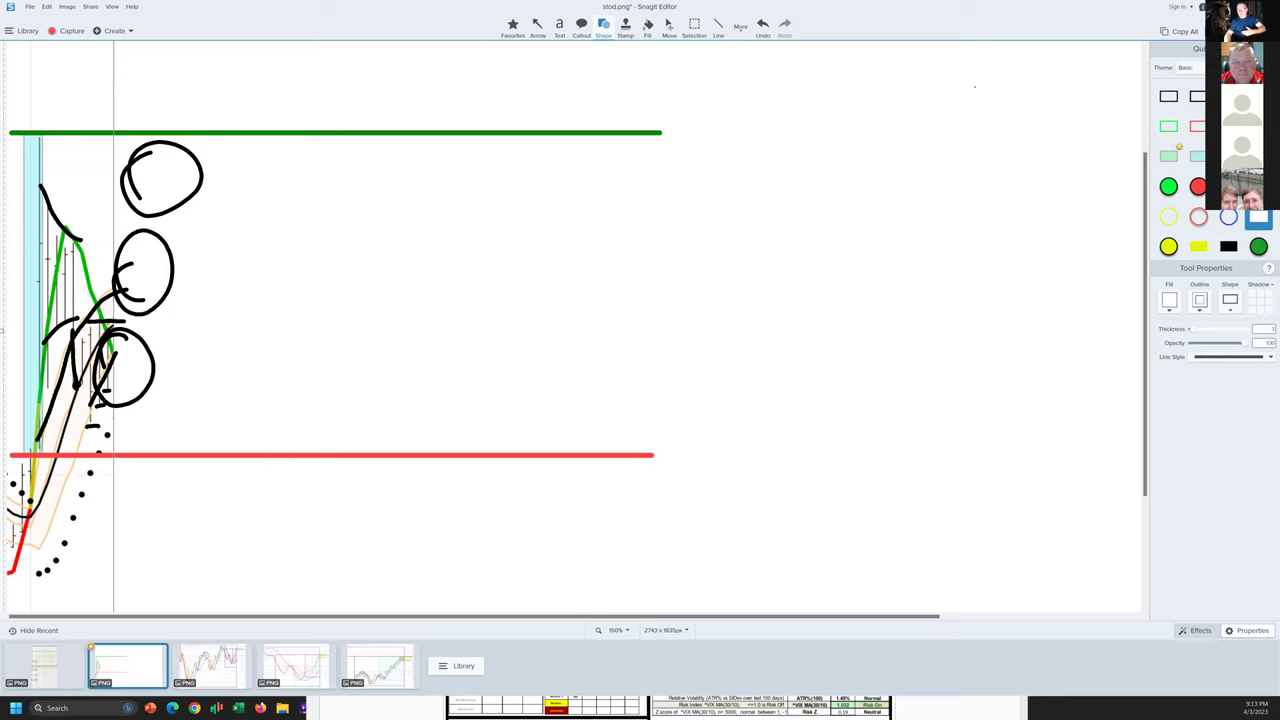
{"action": "key", "text": "e"}
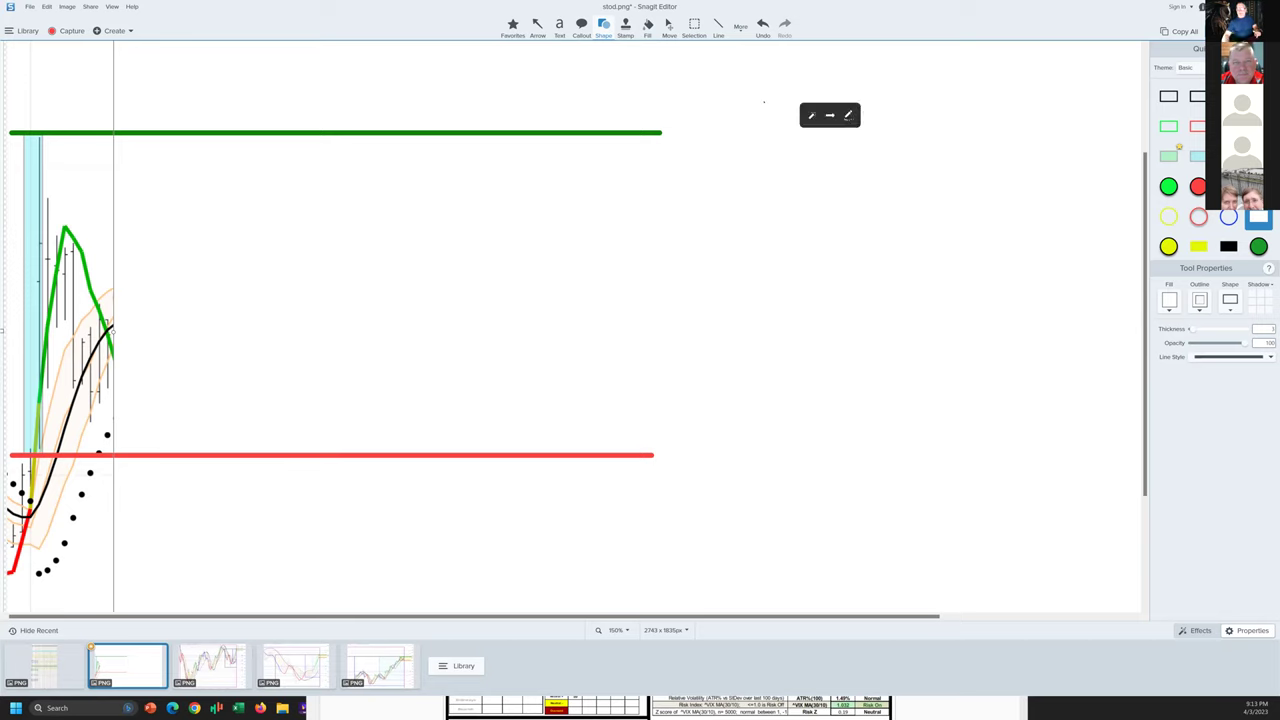
- Draw black arrows along the falling green curve, the rising black average and the dotted line, and circle the area beside the last dot
{"action": "mouse_move", "coordinate": [26, 330]}
{"action": "left_mouse_down"}
{"action": "mouse_move", "coordinate": [86, 246]}
{"action": "mouse_move", "coordinate": [120, 402]}
{"action": "left_mouse_up"}
{"action": "mouse_move", "coordinate": [50, 456]}
{"action": "left_mouse_down"}
{"action": "mouse_move", "coordinate": [125, 314]}
{"action": "mouse_move", "coordinate": [114, 313]}
{"action": "left_mouse_up"}
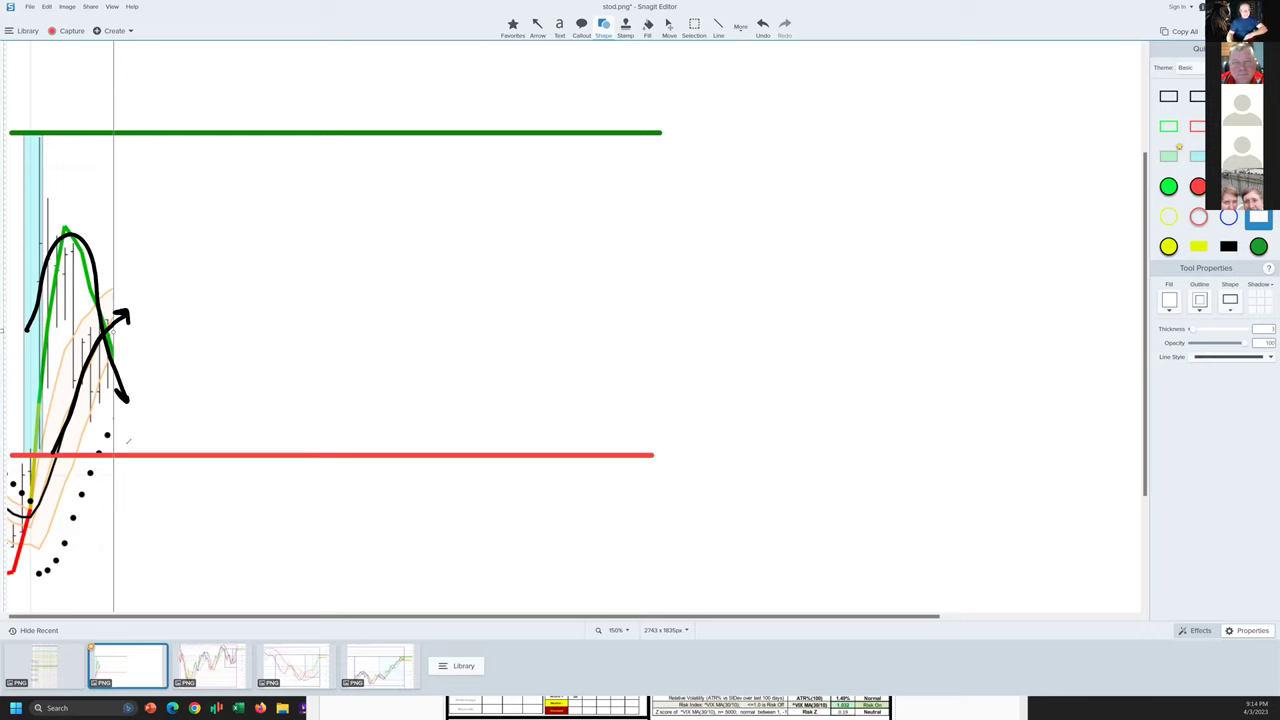
{"action": "mouse_move", "coordinate": [130, 432]}
{"action": "left_mouse_down"}
{"action": "mouse_move", "coordinate": [102, 448]}
{"action": "mouse_move", "coordinate": [138, 442]}
{"action": "mouse_move", "coordinate": [127, 432]}
{"action": "left_mouse_up"}
{"action": "left_click_drag", "start_coordinate": [42, 566], "coordinate": [150, 408]}
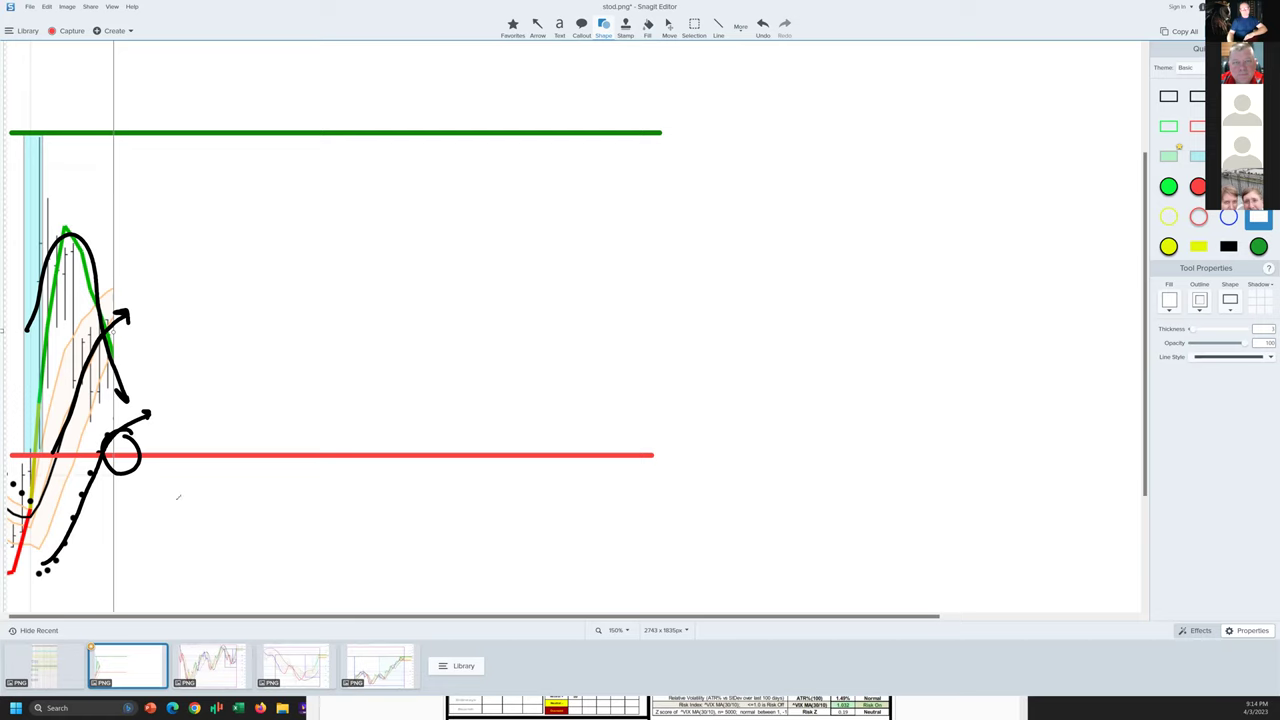
- Draw a dashed line at the green curve's peak, write "ED" above it, expose more bars and clear the freehand drawings
{"action": "left_click_drag", "start_coordinate": [52, 228], "coordinate": [151, 232]}
{"action": "left_click_drag", "start_coordinate": [163, 232], "coordinate": [245, 235]}
{"action": "mouse_move", "coordinate": [304, 185]}
{"action": "left_mouse_down"}
{"action": "mouse_move", "coordinate": [292, 196]}
{"action": "mouse_move", "coordinate": [304, 212]}
{"action": "left_mouse_up"}
{"action": "left_click_drag", "start_coordinate": [292, 199], "coordinate": [318, 220]}
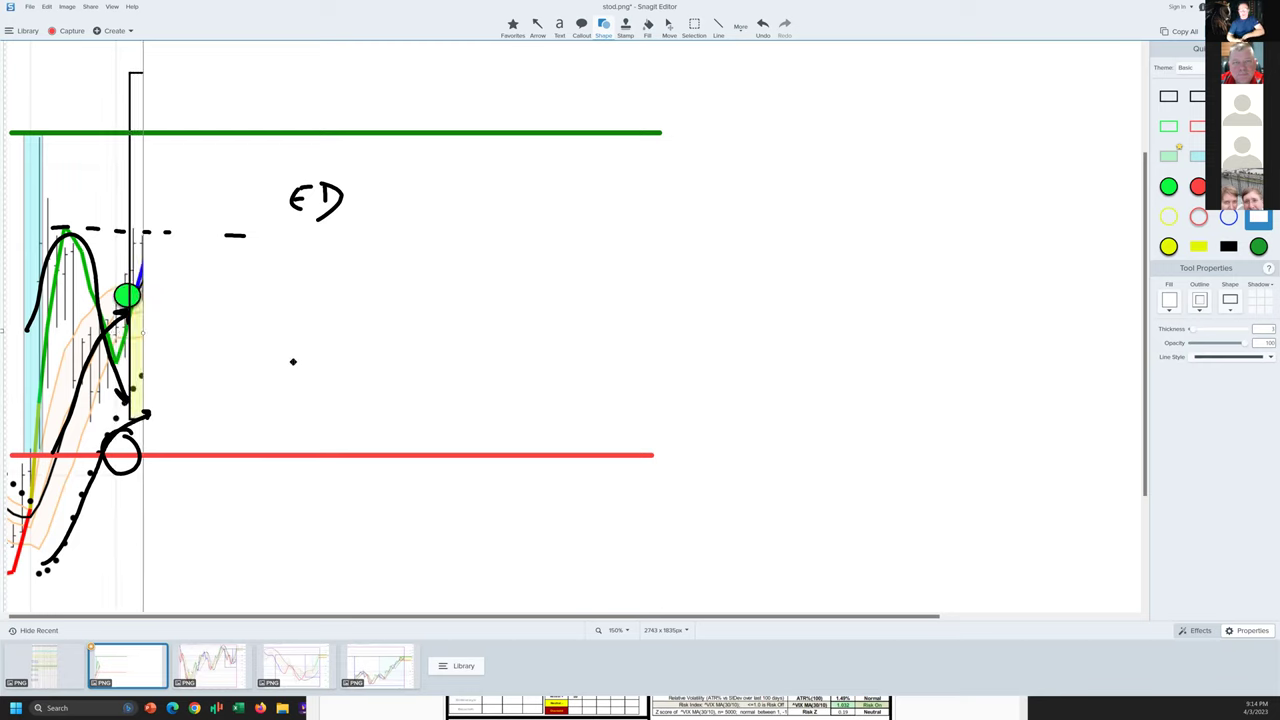
{"action": "key", "text": "e"}
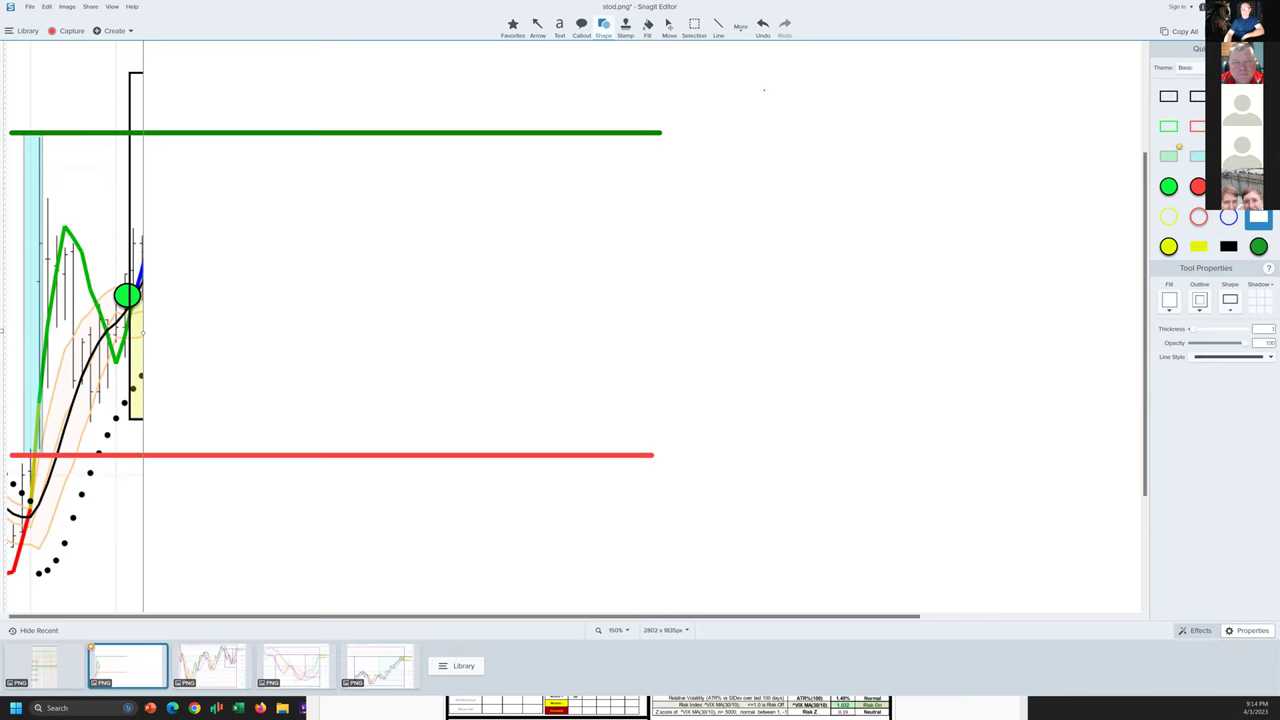
- Underline the two lows of the colored curve in red and trace the rising dots with a red line
{"action": "right_click", "coordinate": [889, 124]}
{"action": "key", "text": "Escape"}
{"action": "mouse_move", "coordinate": [108, 366]}
{"action": "left_mouse_down"}
{"action": "mouse_move", "coordinate": [150, 368]}
{"action": "mouse_move", "coordinate": [134, 367]}
{"action": "left_mouse_up"}
{"action": "mouse_move", "coordinate": [6, 573]}
{"action": "left_mouse_down"}
{"action": "mouse_move", "coordinate": [88, 572]}
{"action": "mouse_move", "coordinate": [50, 569]}
{"action": "mouse_move", "coordinate": [140, 378]}
{"action": "left_mouse_up"}
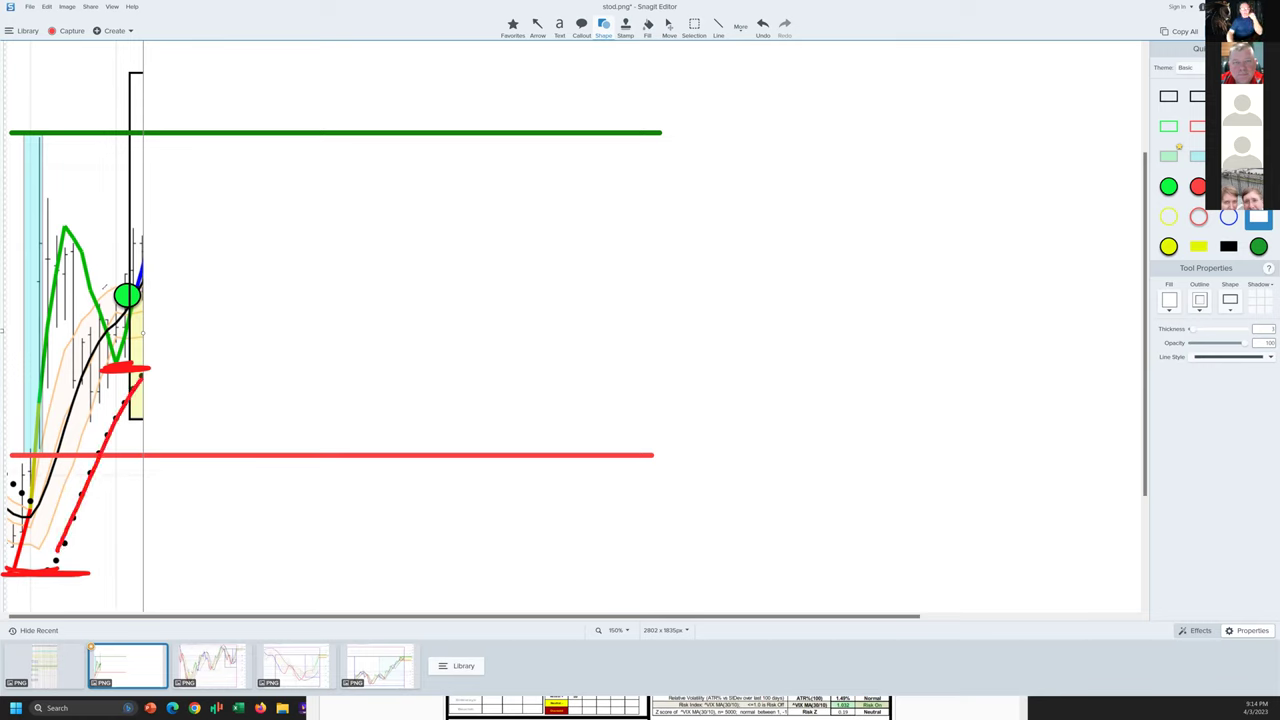
- Mark the levels at the green circle and the green curve's peak with cyan lines, and overlay both in green
{"action": "left_click_drag", "start_coordinate": [100, 289], "coordinate": [150, 288]}
{"action": "key", "text": "ctrl+z"}
{"action": "left_click_drag", "start_coordinate": [98, 287], "coordinate": [175, 286]}
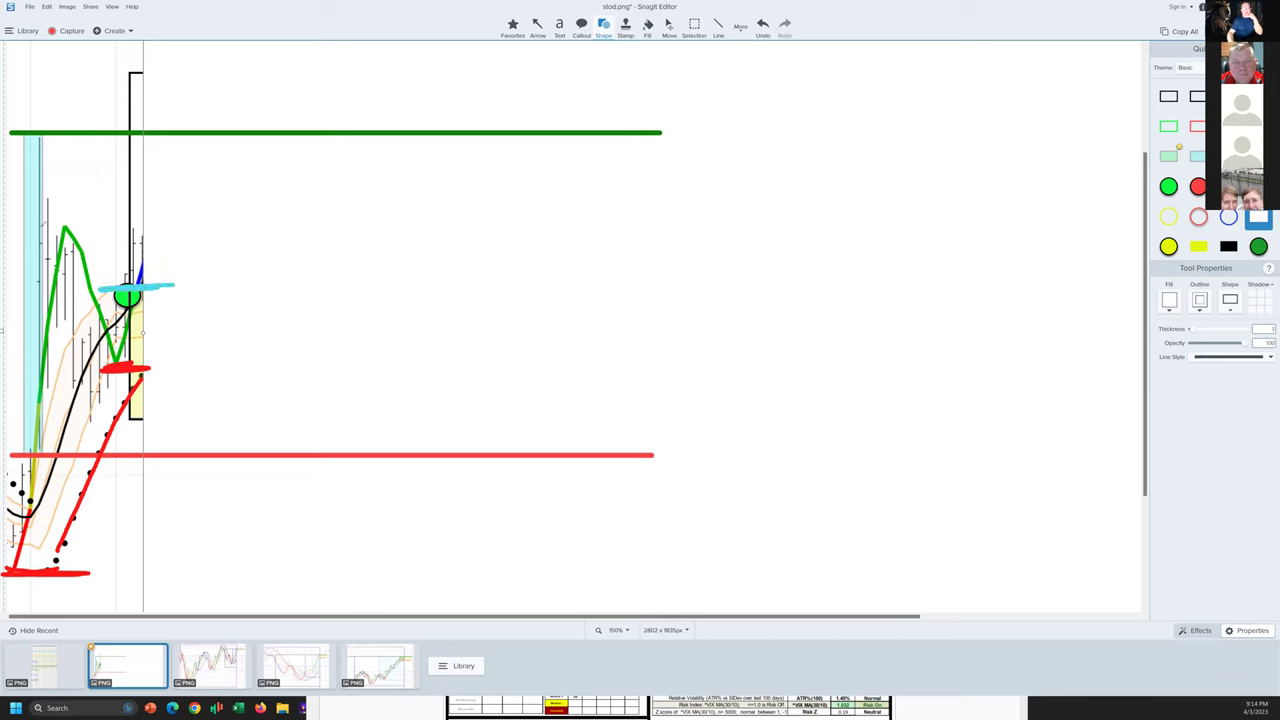
{"action": "left_click_drag", "start_coordinate": [40, 226], "coordinate": [265, 217]}
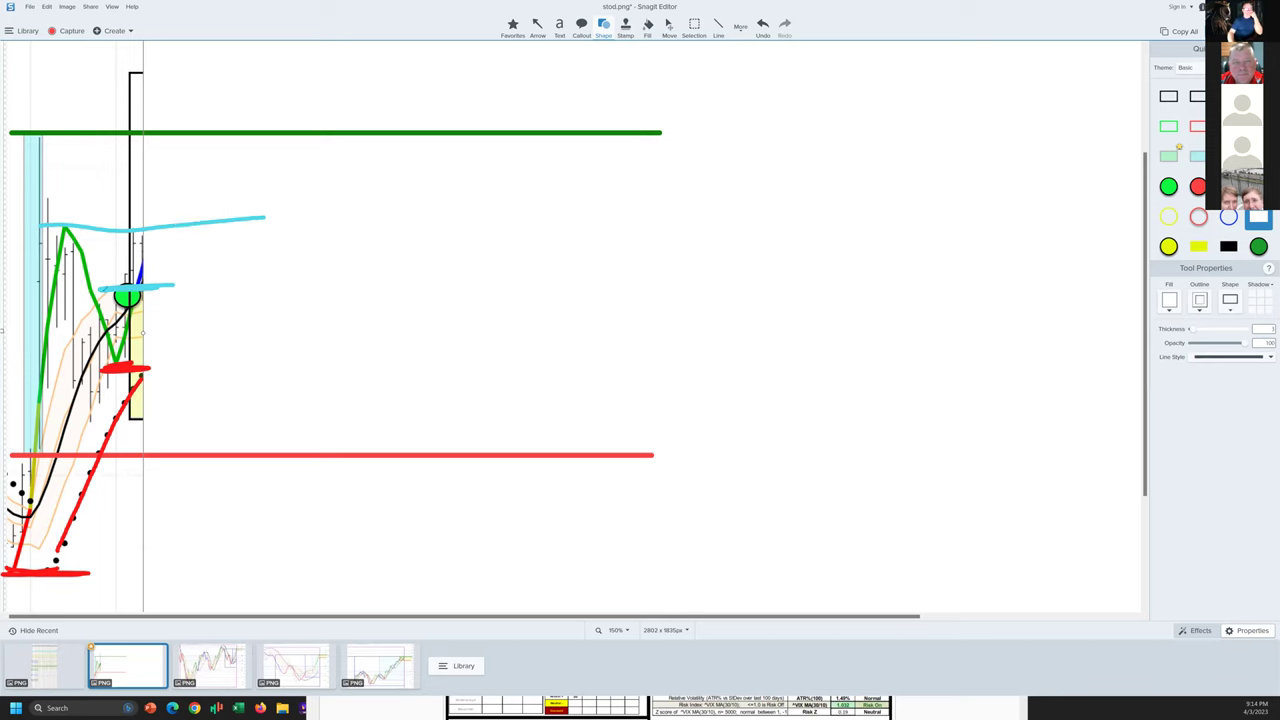
{"action": "key", "text": "ctrl+z"}
{"action": "mouse_move", "coordinate": [92, 290]}
{"action": "left_mouse_down"}
{"action": "mouse_move", "coordinate": [183, 288]}
{"action": "mouse_move", "coordinate": [94, 284]}
{"action": "left_mouse_up"}
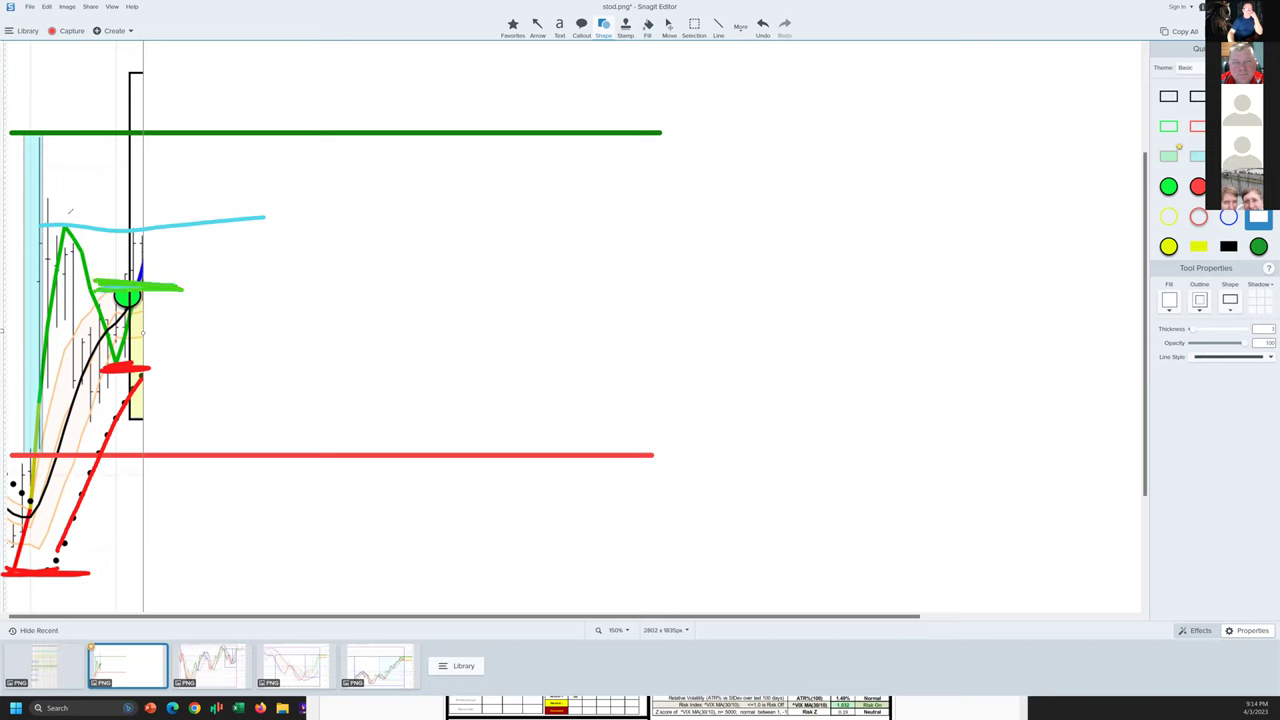
{"action": "left_click_drag", "start_coordinate": [56, 218], "coordinate": [250, 224]}
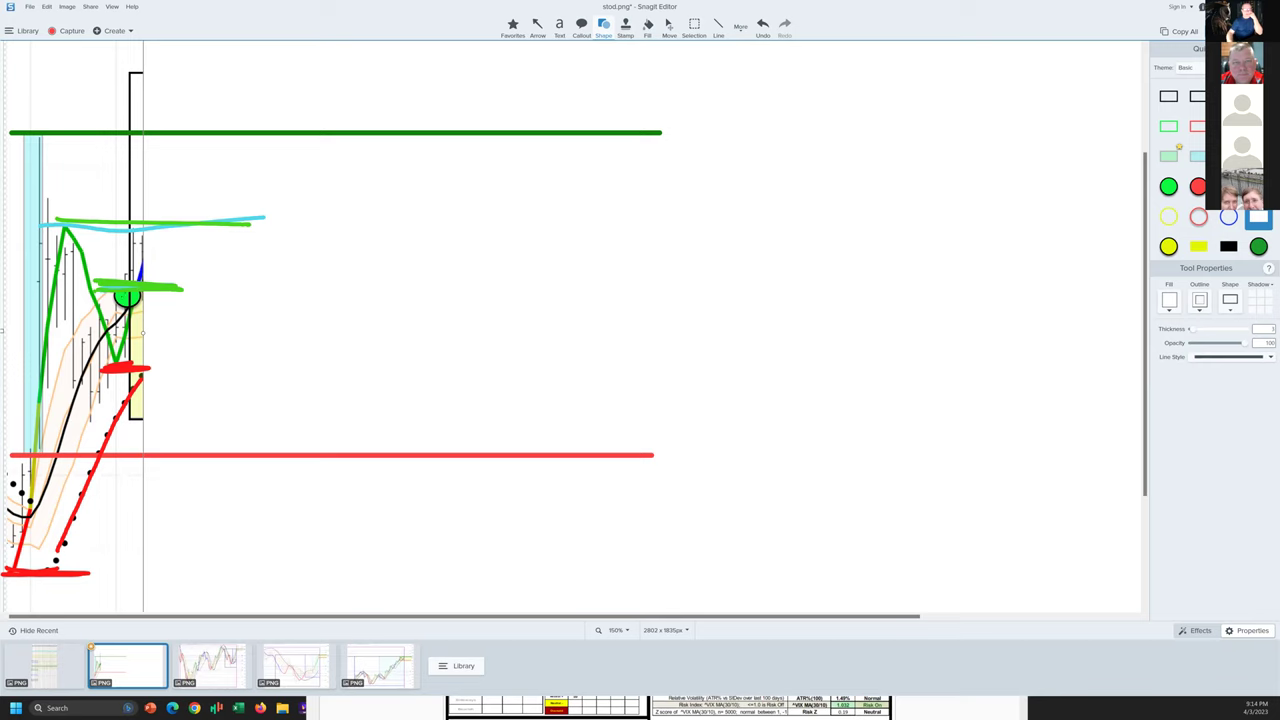
- Draw a hatched red box below the green circle's level with two stacked circles above it, and clear the freehand drawings
{"action": "mouse_move", "coordinate": [118, 299]}
{"action": "left_mouse_down"}
{"action": "mouse_move", "coordinate": [202, 299]}
{"action": "mouse_move", "coordinate": [206, 405]}
{"action": "mouse_move", "coordinate": [128, 417]}
{"action": "mouse_move", "coordinate": [128, 300]}
{"action": "mouse_move", "coordinate": [158, 300]}
{"action": "left_mouse_up"}
{"action": "left_click_drag", "start_coordinate": [132, 366], "coordinate": [190, 302]}
{"action": "left_click_drag", "start_coordinate": [146, 402], "coordinate": [198, 330]}
{"action": "mouse_move", "coordinate": [160, 410]}
{"action": "left_mouse_down"}
{"action": "mouse_move", "coordinate": [198, 362]}
{"action": "mouse_move", "coordinate": [196, 390]}
{"action": "left_mouse_up"}
{"action": "left_click_drag", "start_coordinate": [204, 182], "coordinate": [180, 190]}
{"action": "left_click_drag", "start_coordinate": [226, 110], "coordinate": [204, 116]}
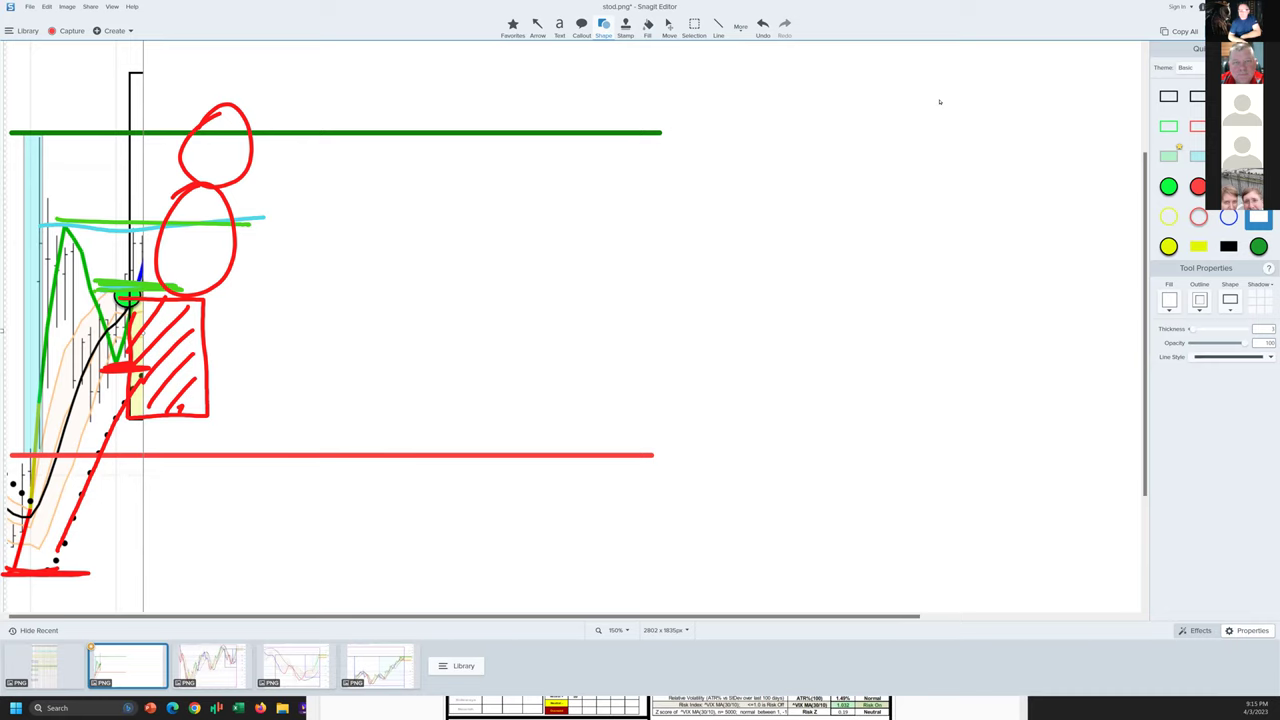
{"action": "key", "text": "Escape"}
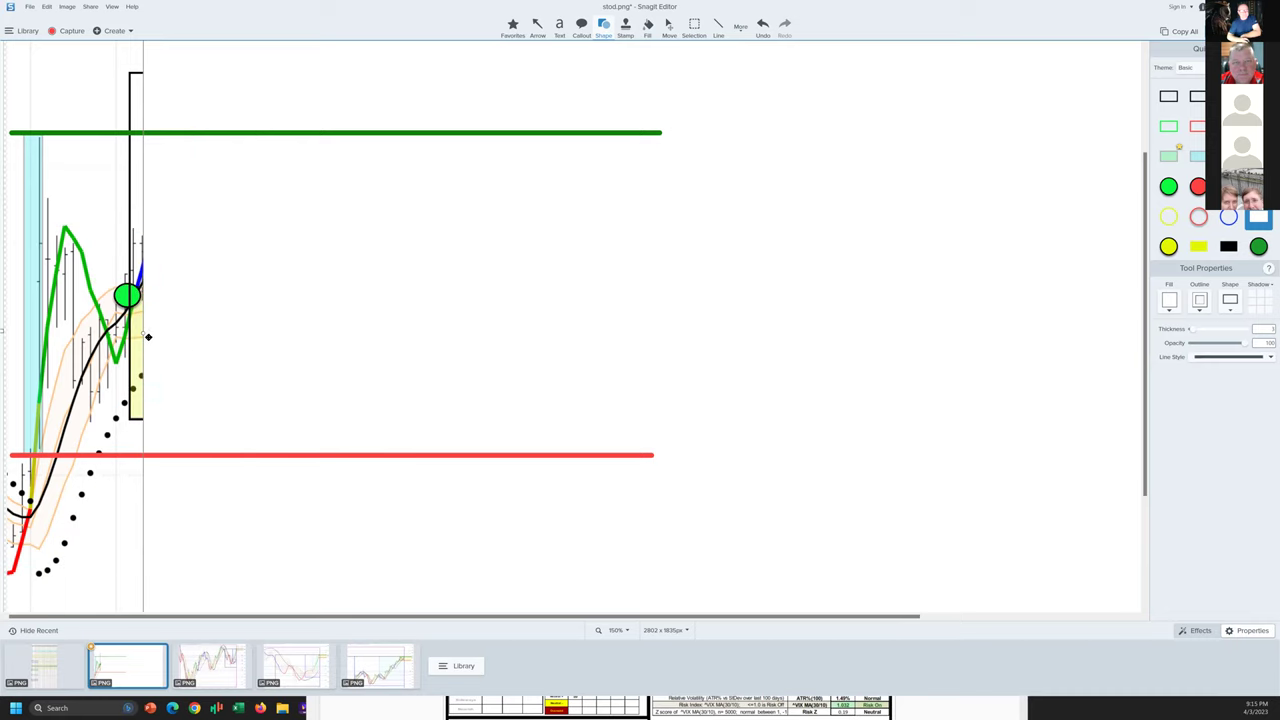
- Expose the bars through the first red circle, draw a labeled black box under that circle and fill it green
{"action": "left_click_drag", "start_coordinate": [151, 332], "coordinate": [245, 352]}
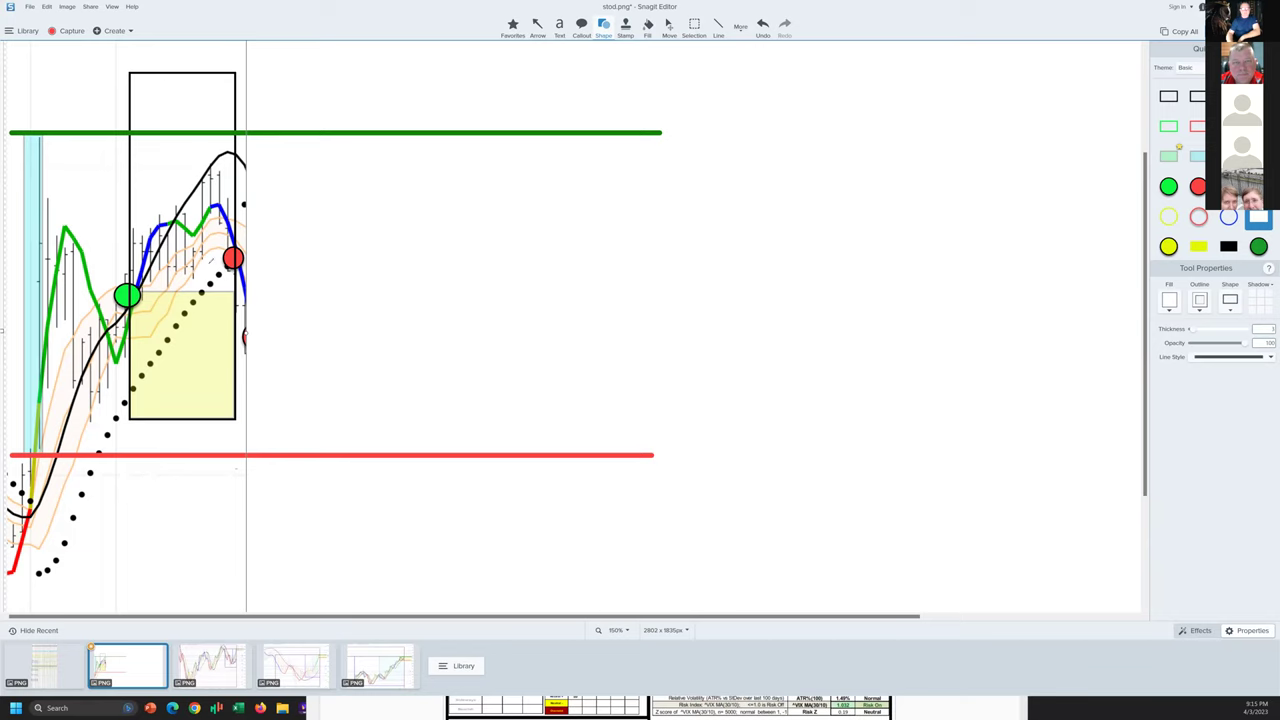
{"action": "mouse_move", "coordinate": [206, 264]}
{"action": "left_mouse_down"}
{"action": "mouse_move", "coordinate": [271, 282]}
{"action": "mouse_move", "coordinate": [208, 292]}
{"action": "mouse_move", "coordinate": [206, 268]}
{"action": "left_mouse_up"}
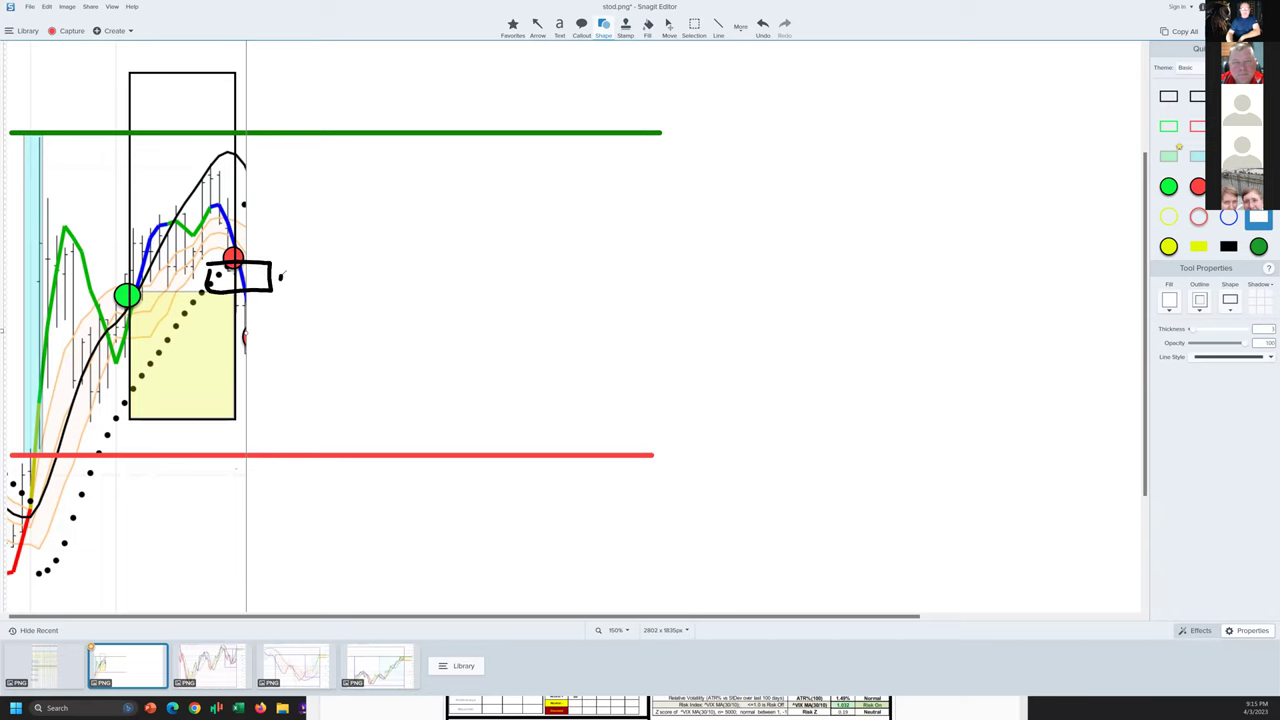
{"action": "left_click_drag", "start_coordinate": [283, 276], "coordinate": [375, 284]}
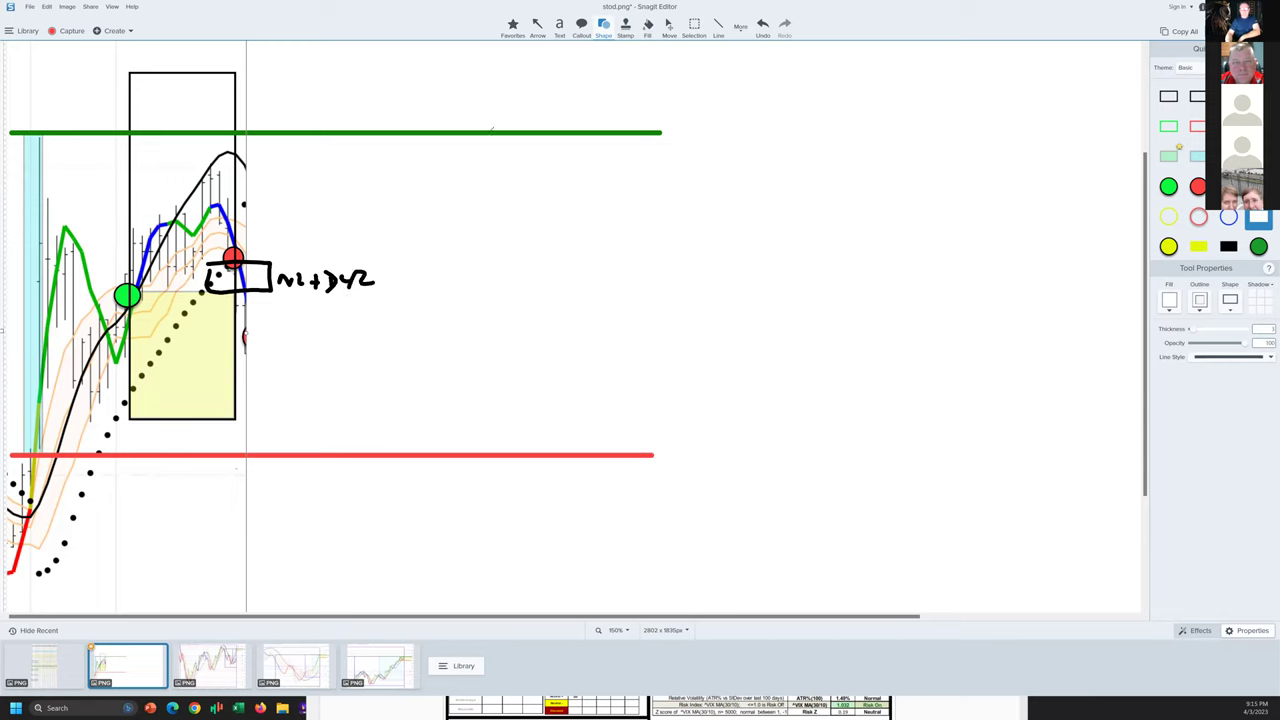
{"action": "mouse_move", "coordinate": [254, 273]}
{"action": "left_mouse_down"}
{"action": "mouse_move", "coordinate": [212, 280]}
{"action": "mouse_move", "coordinate": [262, 282]}
{"action": "mouse_move", "coordinate": [236, 266]}
{"action": "left_mouse_up"}
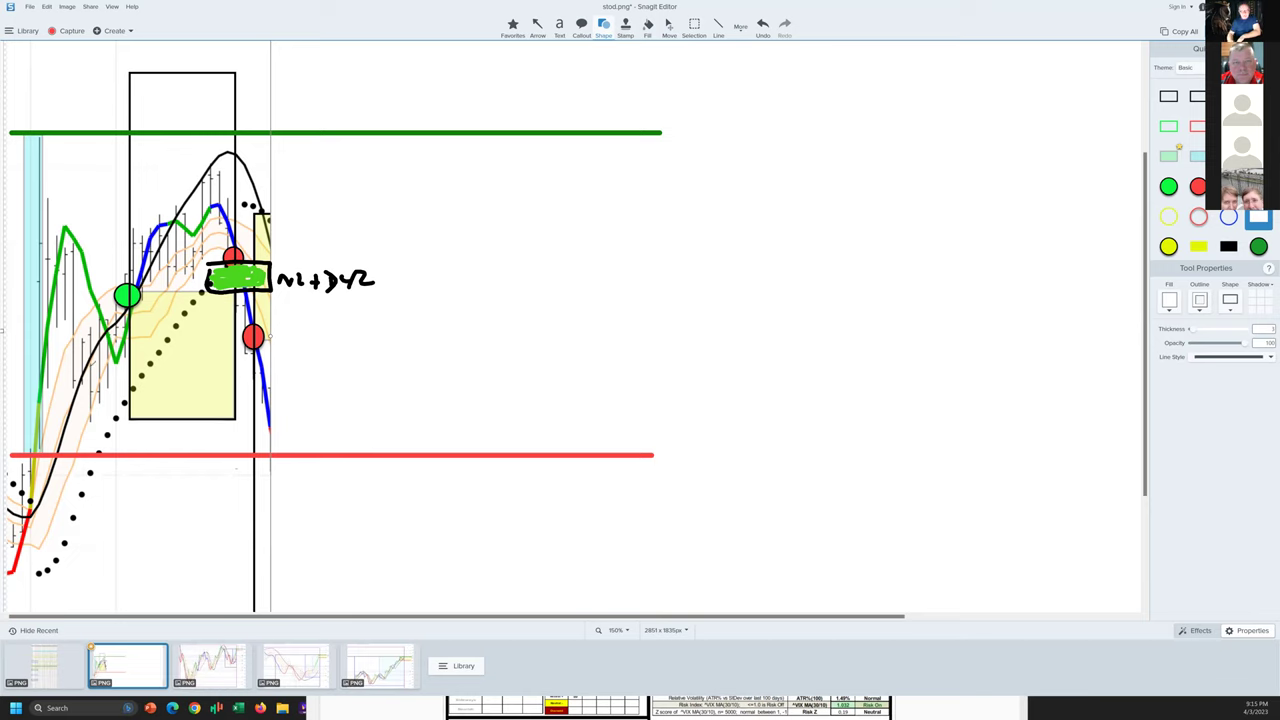
- Draw a black line at the green curve's low, an arrow to the second red circle and a rising curve from the box
{"action": "left_click_drag", "start_coordinate": [80, 362], "coordinate": [340, 362]}
{"action": "left_click_drag", "start_coordinate": [212, 286], "coordinate": [270, 288]}
{"action": "left_click_drag", "start_coordinate": [206, 334], "coordinate": [244, 340]}
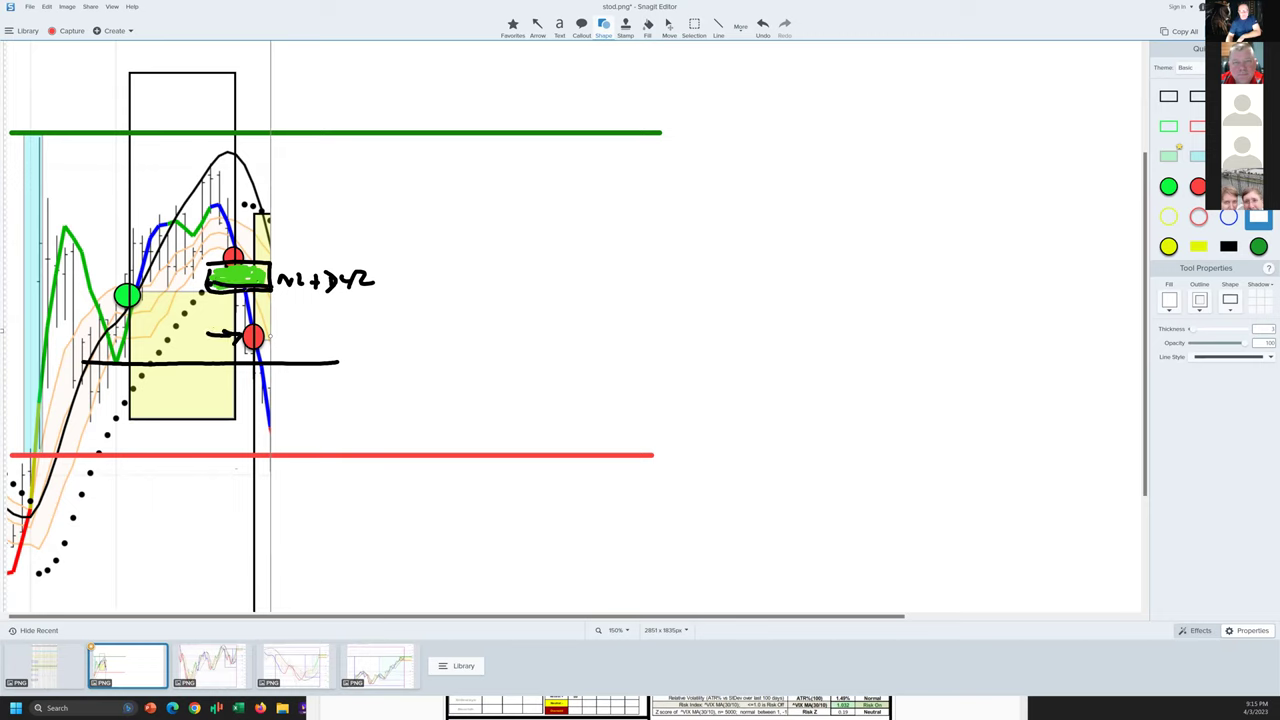
{"action": "left_click_drag", "start_coordinate": [244, 298], "coordinate": [395, 160]}
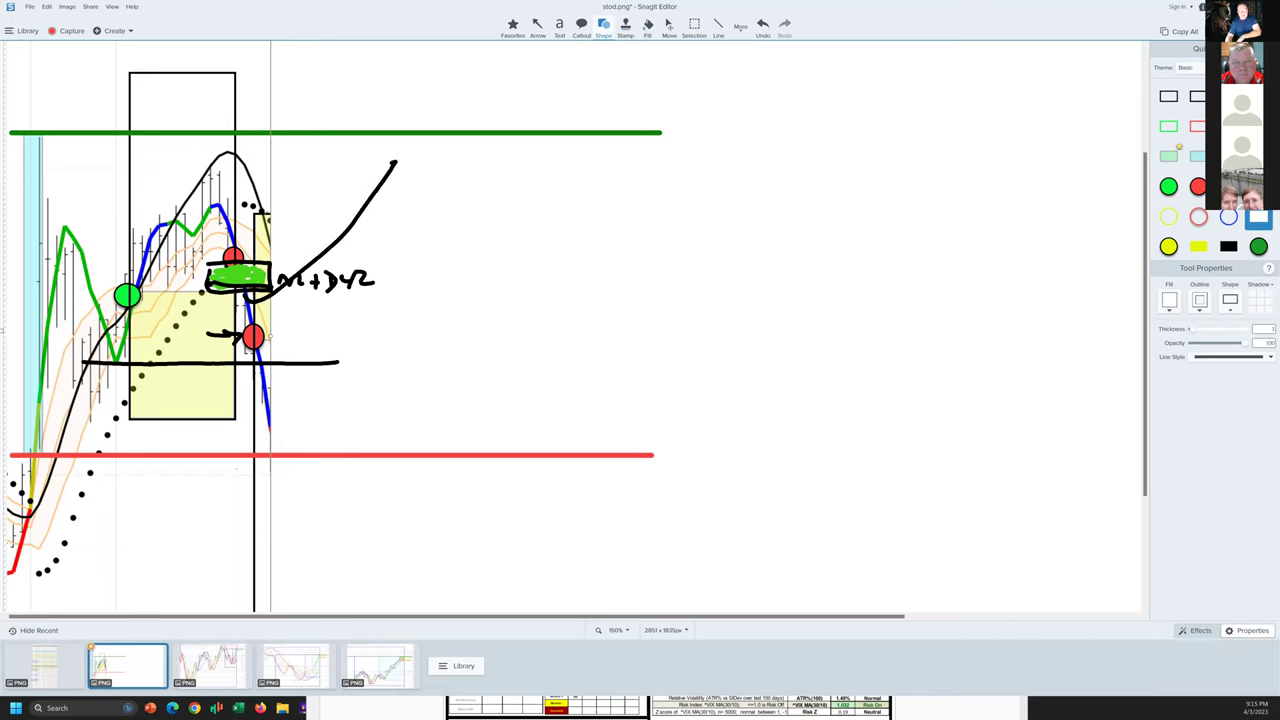
- Outline the yellow zone above the second red circle, circle the red-line break with a downward arrow, and hatch a green box between
{"action": "mouse_move", "coordinate": [256, 212]}
{"action": "left_mouse_down"}
{"action": "mouse_move", "coordinate": [324, 216]}
{"action": "mouse_move", "coordinate": [346, 346]}
{"action": "mouse_move", "coordinate": [252, 340]}
{"action": "left_mouse_up"}
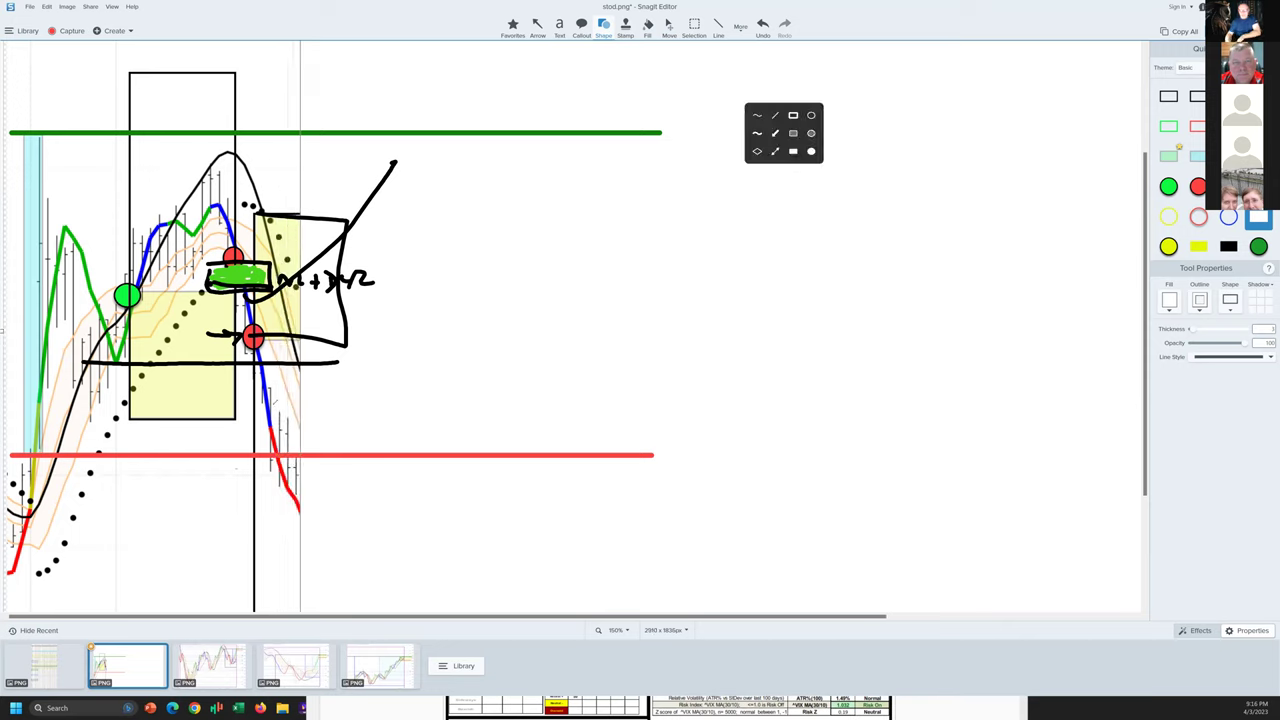
{"action": "mouse_move", "coordinate": [294, 446]}
{"action": "left_mouse_down"}
{"action": "mouse_move", "coordinate": [276, 470]}
{"action": "mouse_move", "coordinate": [301, 450]}
{"action": "mouse_move", "coordinate": [284, 440]}
{"action": "mouse_move", "coordinate": [285, 534]}
{"action": "mouse_move", "coordinate": [293, 519]}
{"action": "left_mouse_up"}
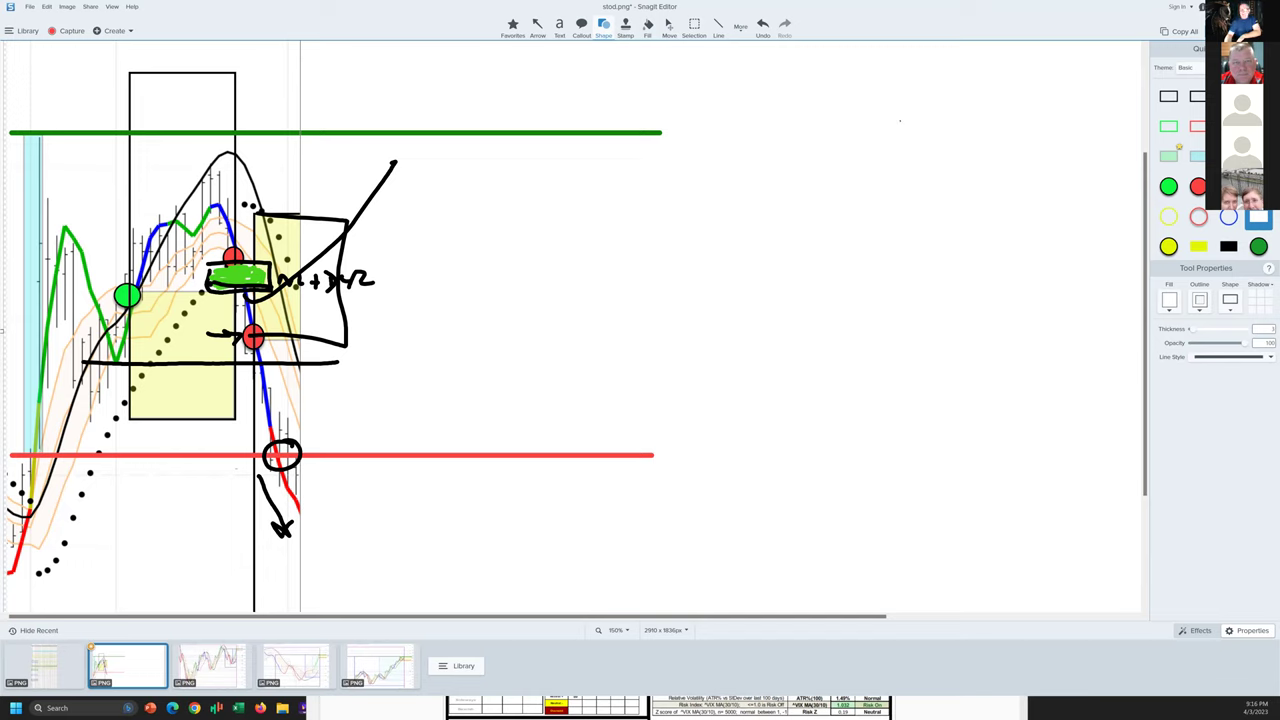
{"action": "mouse_move", "coordinate": [264, 340]}
{"action": "left_mouse_down"}
{"action": "mouse_move", "coordinate": [325, 376]}
{"action": "mouse_move", "coordinate": [325, 440]}
{"action": "mouse_move", "coordinate": [278, 447]}
{"action": "mouse_move", "coordinate": [257, 345]}
{"action": "mouse_move", "coordinate": [320, 440]}
{"action": "left_mouse_up"}
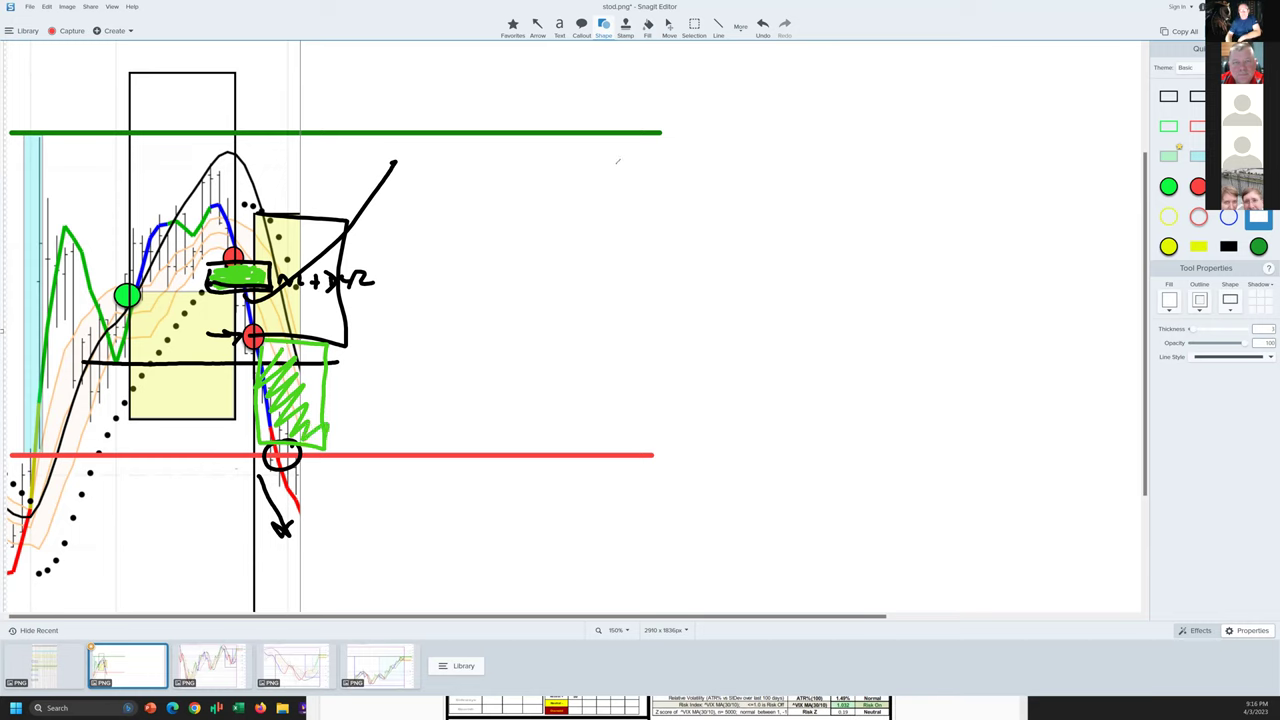
- Draw a red vertical span from the yellow zone's top to a lower level line, adding a hatched red box and a circle
{"action": "mouse_move", "coordinate": [308, 218]}
{"action": "left_mouse_down"}
{"action": "mouse_move", "coordinate": [259, 214]}
{"action": "mouse_move", "coordinate": [290, 278]}
{"action": "mouse_move", "coordinate": [282, 405]}
{"action": "mouse_move", "coordinate": [402, 407]}
{"action": "left_mouse_up"}
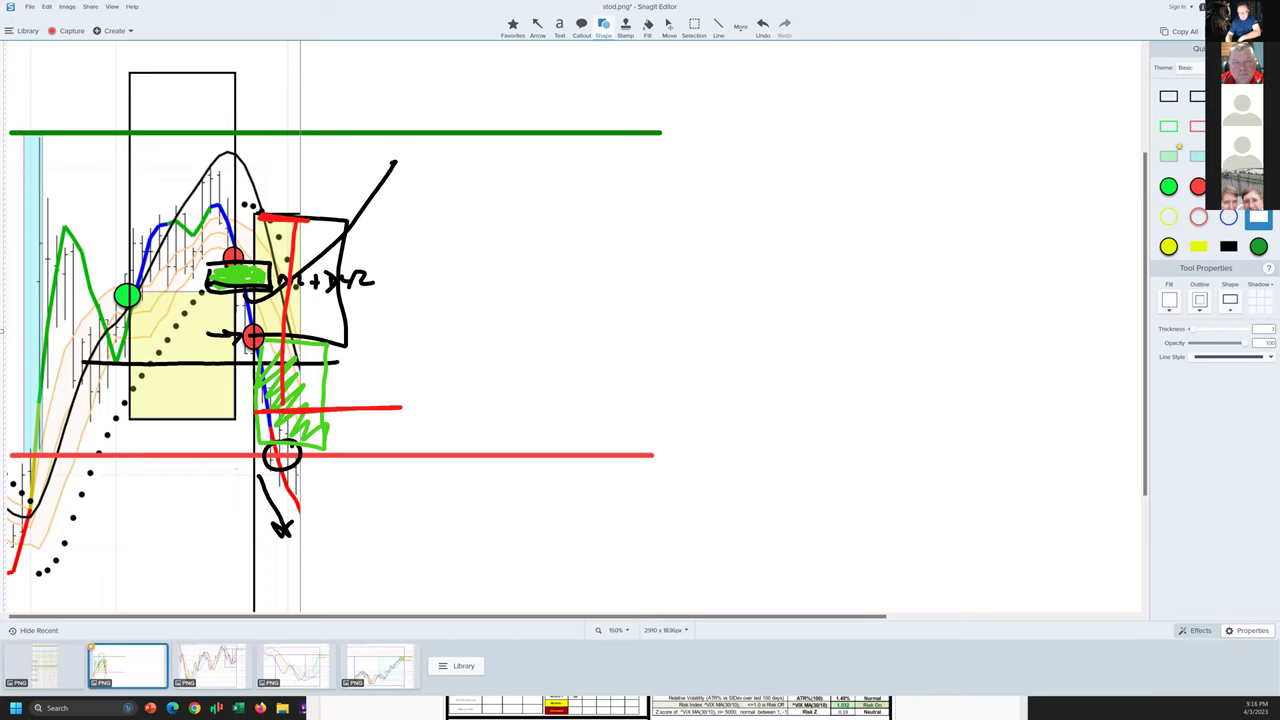
{"action": "left_click_drag", "start_coordinate": [278, 414], "coordinate": [290, 421]}
{"action": "mouse_move", "coordinate": [278, 341]}
{"action": "left_mouse_down"}
{"action": "mouse_move", "coordinate": [310, 344]}
{"action": "mouse_move", "coordinate": [332, 400]}
{"action": "mouse_move", "coordinate": [312, 414]}
{"action": "mouse_move", "coordinate": [270, 376]}
{"action": "mouse_move", "coordinate": [322, 406]}
{"action": "mouse_move", "coordinate": [358, 458]}
{"action": "mouse_move", "coordinate": [356, 418]}
{"action": "left_mouse_up"}
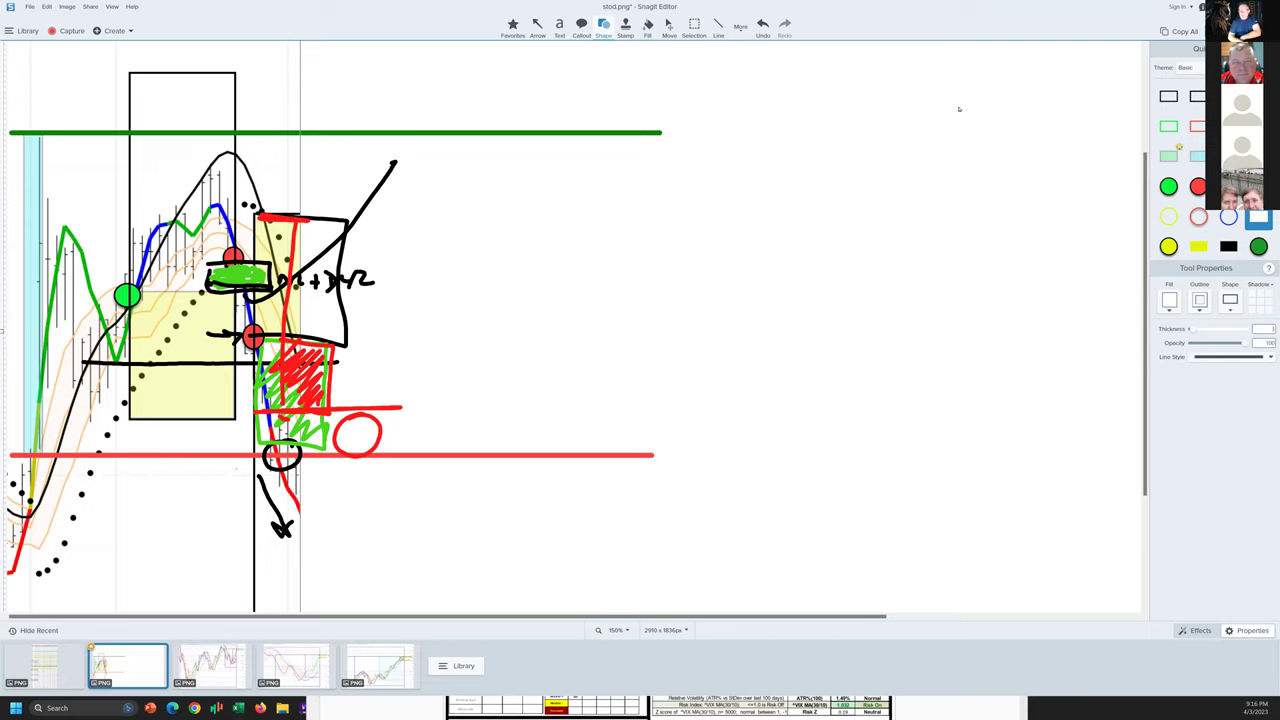
- Clear the freehand drawings and pull back the cover edge to expose the falling bars below the red line
{"action": "key", "text": "ctrl+z"}
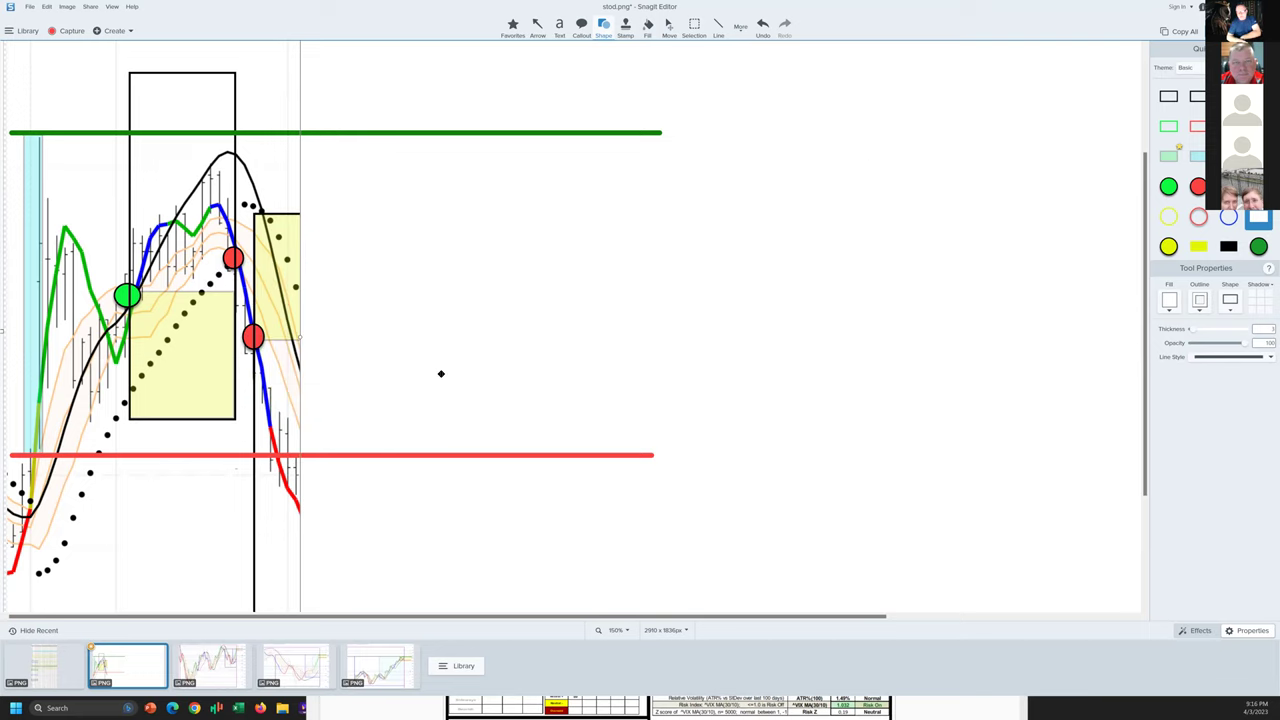
{"action": "left_click_drag", "start_coordinate": [443, 374], "coordinate": [477, 377]}
{"action": "scroll", "coordinate": [477, 377], "scroll_direction": "down", "scroll_amount": 2}
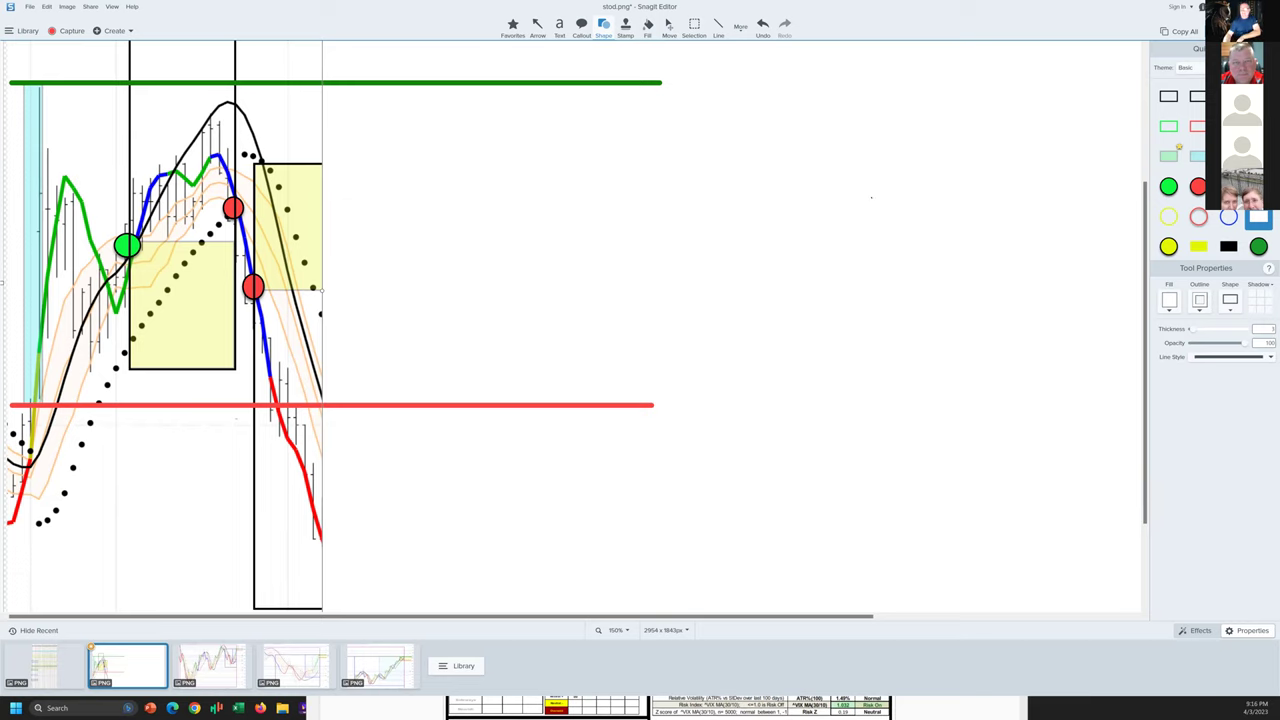
- Draw a red line from the early curve low, circle where the falling curve meets it, and add a question mark
{"action": "right_click", "coordinate": [788, 78]}
{"action": "key", "text": "Escape"}
{"action": "mouse_move", "coordinate": [8, 520]}
{"action": "left_mouse_down"}
{"action": "mouse_move", "coordinate": [293, 522]}
{"action": "mouse_move", "coordinate": [569, 555]}
{"action": "left_mouse_up"}
{"action": "mouse_move", "coordinate": [316, 530]}
{"action": "left_mouse_down"}
{"action": "mouse_move", "coordinate": [310, 557]}
{"action": "mouse_move", "coordinate": [284, 562]}
{"action": "left_mouse_up"}
{"action": "left_click", "coordinate": [286, 570]}
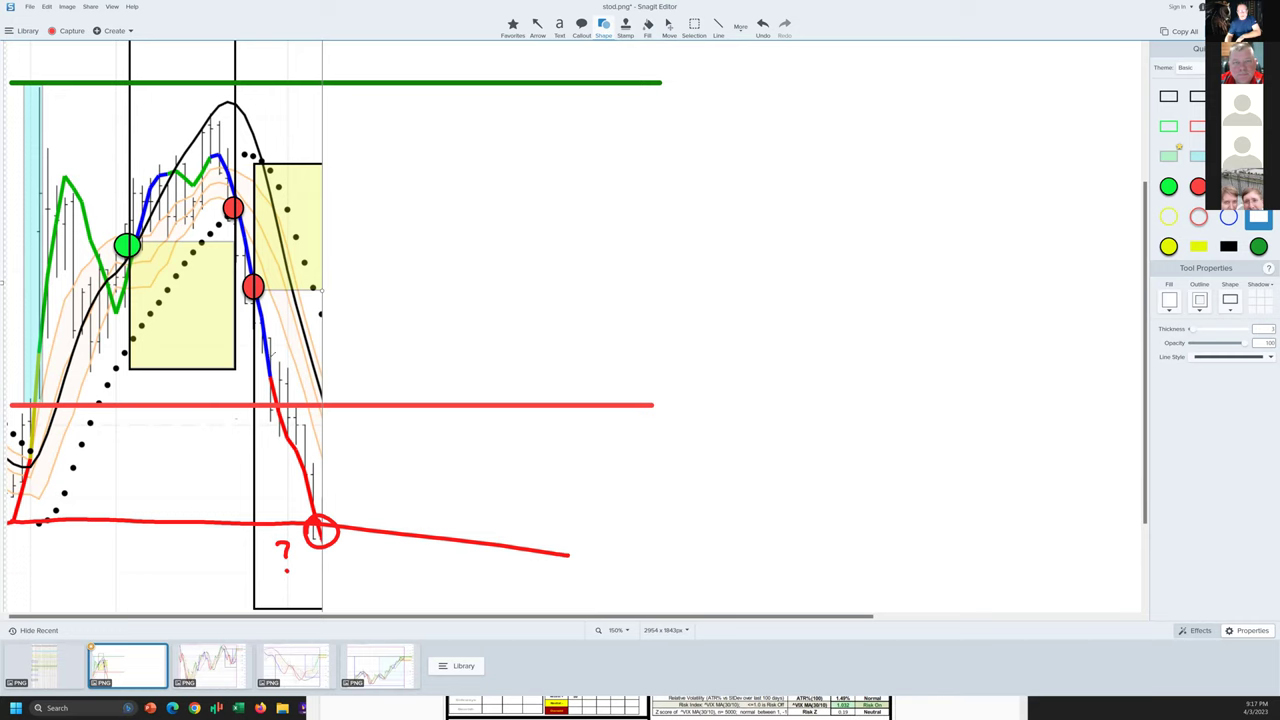
- Draw a red vertical span with level lines along the decline and a plus sign below the circle, and clear the freehand drawings
{"action": "mouse_move", "coordinate": [270, 357]}
{"action": "left_mouse_down"}
{"action": "mouse_move", "coordinate": [345, 358]}
{"action": "mouse_move", "coordinate": [313, 392]}
{"action": "mouse_move", "coordinate": [316, 460]}
{"action": "mouse_move", "coordinate": [434, 469]}
{"action": "left_mouse_up"}
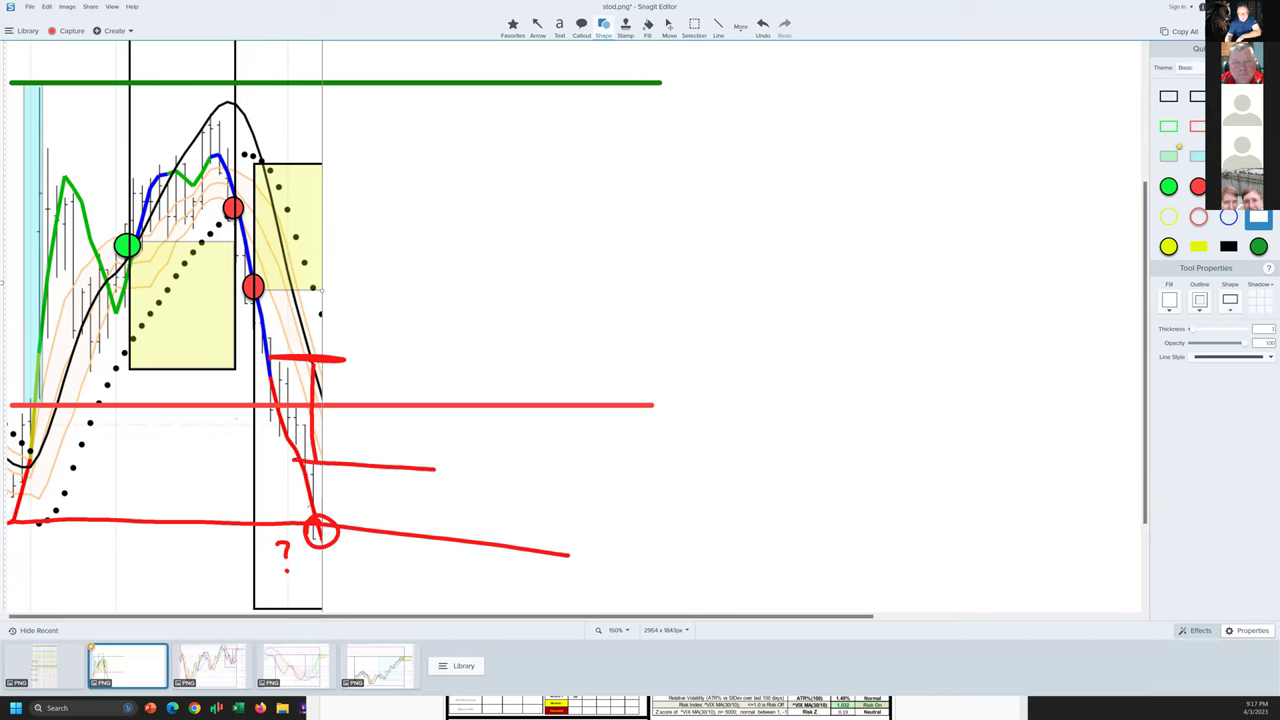
{"action": "left_click_drag", "start_coordinate": [308, 506], "coordinate": [400, 507]}
{"action": "left_click_drag", "start_coordinate": [296, 502], "coordinate": [412, 502]}
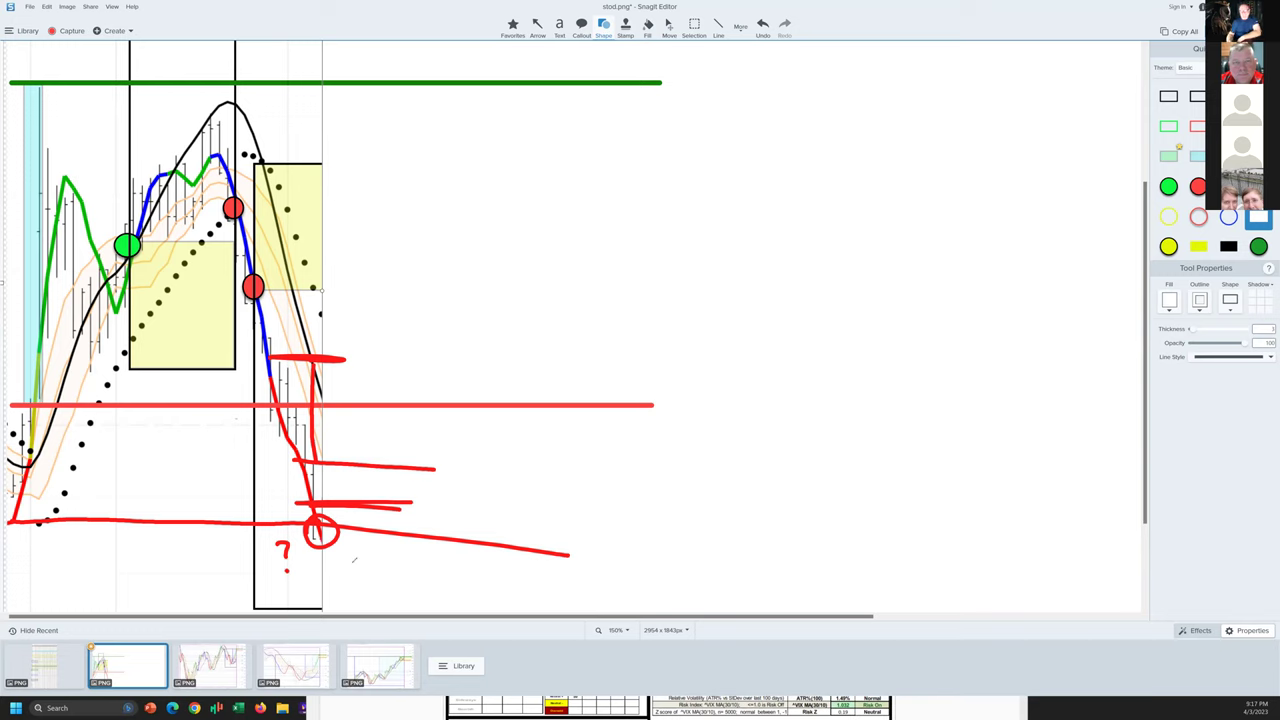
{"action": "left_click_drag", "start_coordinate": [341, 549], "coordinate": [342, 584]}
{"action": "left_click_drag", "start_coordinate": [333, 572], "coordinate": [353, 571]}
{"action": "key", "text": "Escape"}
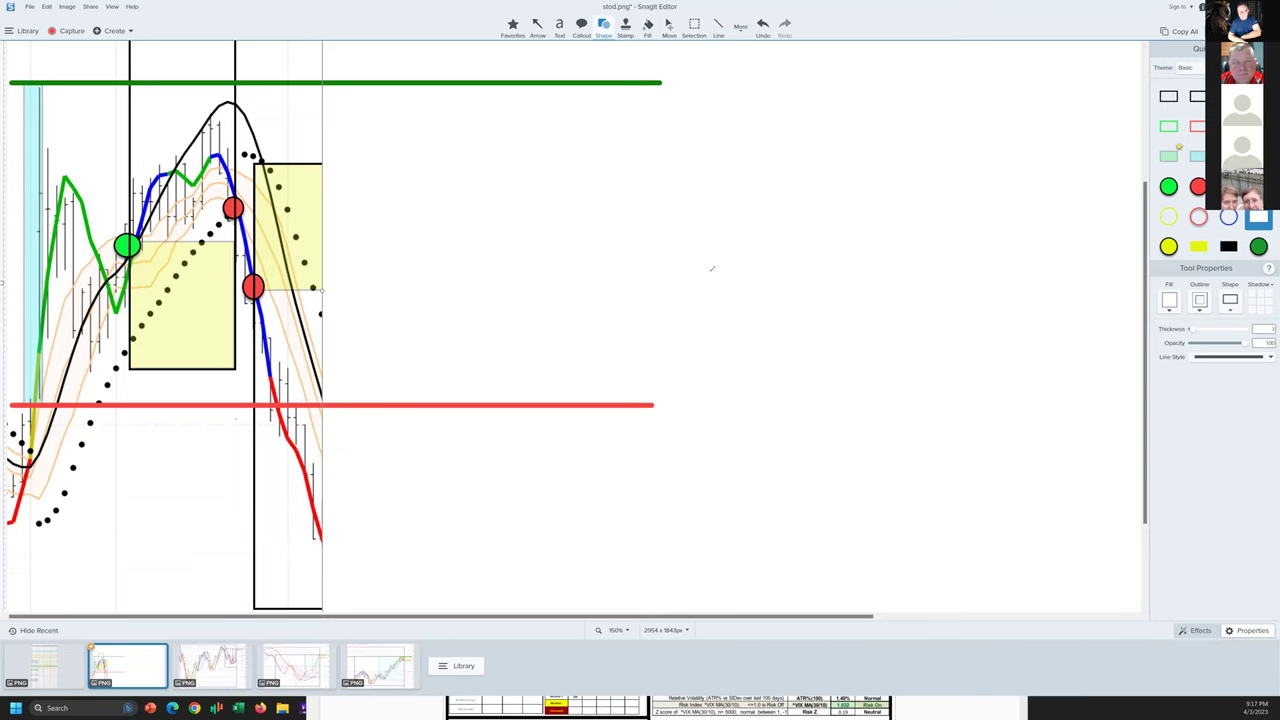
- Expose the bars around the bottom turn and mark the upturn and the two levels above it with green strokes
{"action": "scroll", "coordinate": [712, 278], "scroll_direction": "down", "scroll_amount": 1}
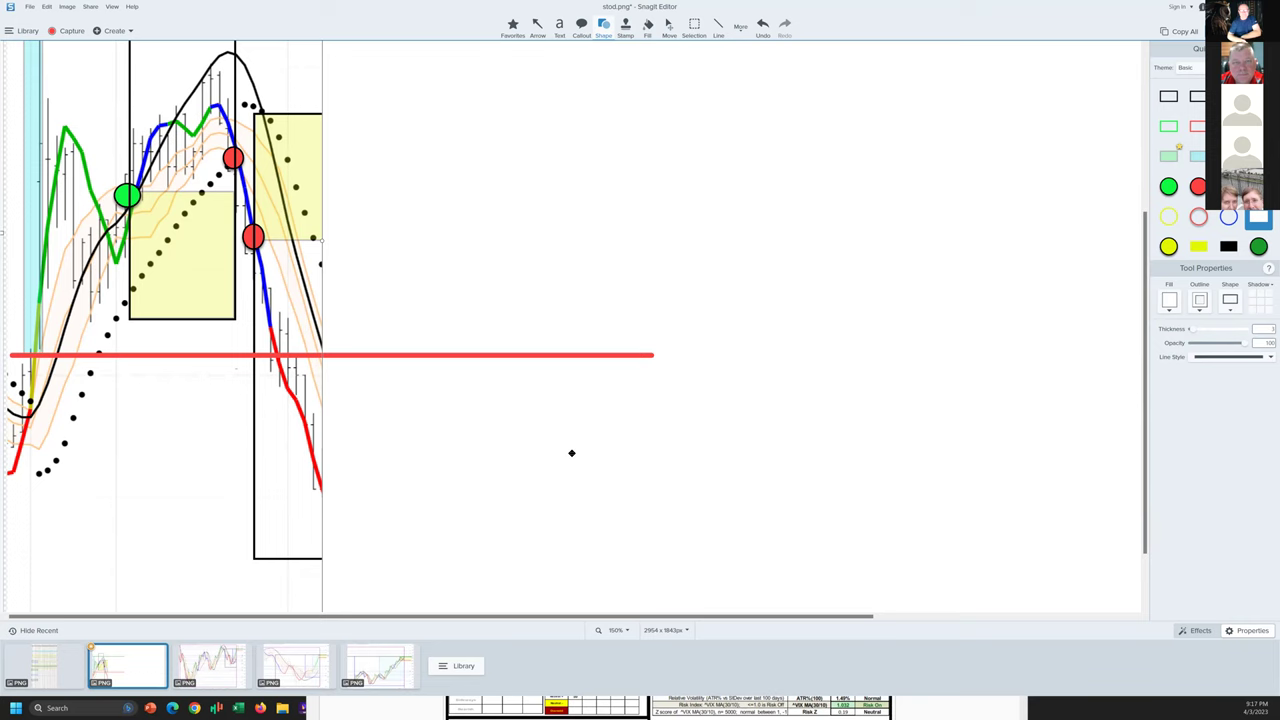
{"action": "scroll", "coordinate": [577, 451], "scroll_direction": "down", "scroll_amount": 1}
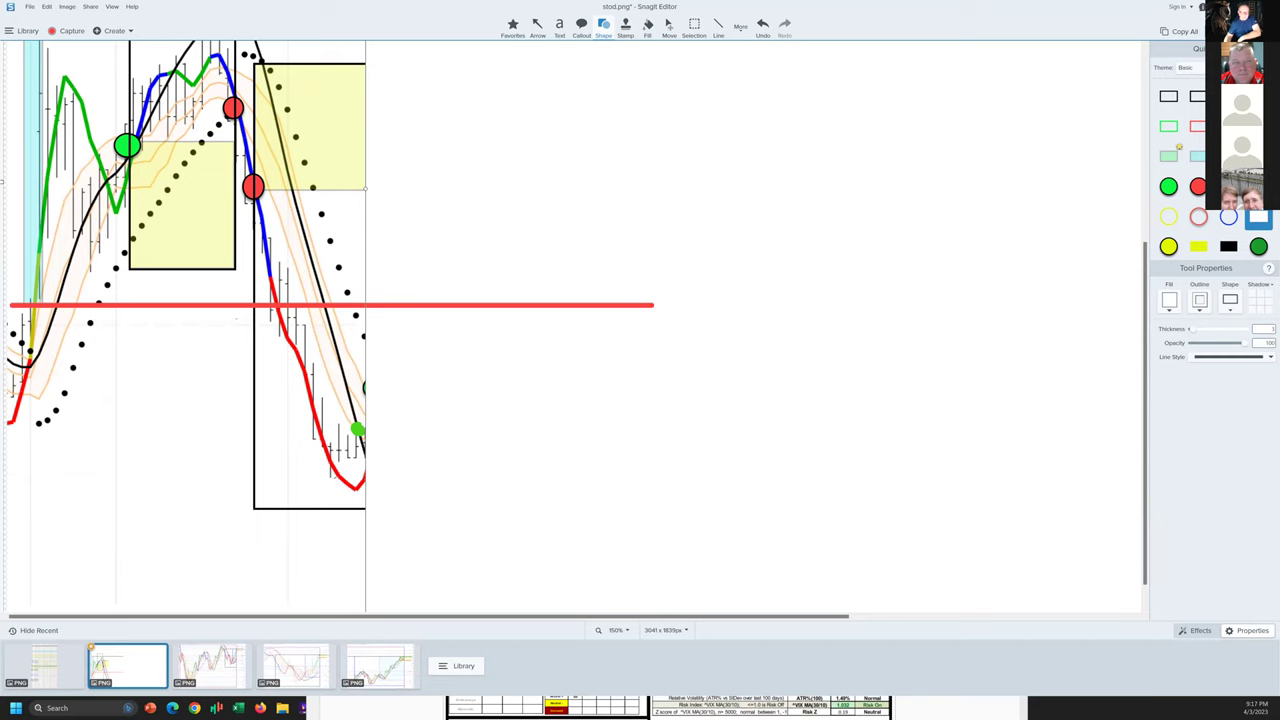
{"action": "mouse_move", "coordinate": [332, 480]}
{"action": "left_mouse_down"}
{"action": "mouse_move", "coordinate": [364, 450]}
{"action": "mouse_move", "coordinate": [344, 422]}
{"action": "mouse_move", "coordinate": [366, 426]}
{"action": "mouse_move", "coordinate": [403, 386]}
{"action": "left_mouse_up"}
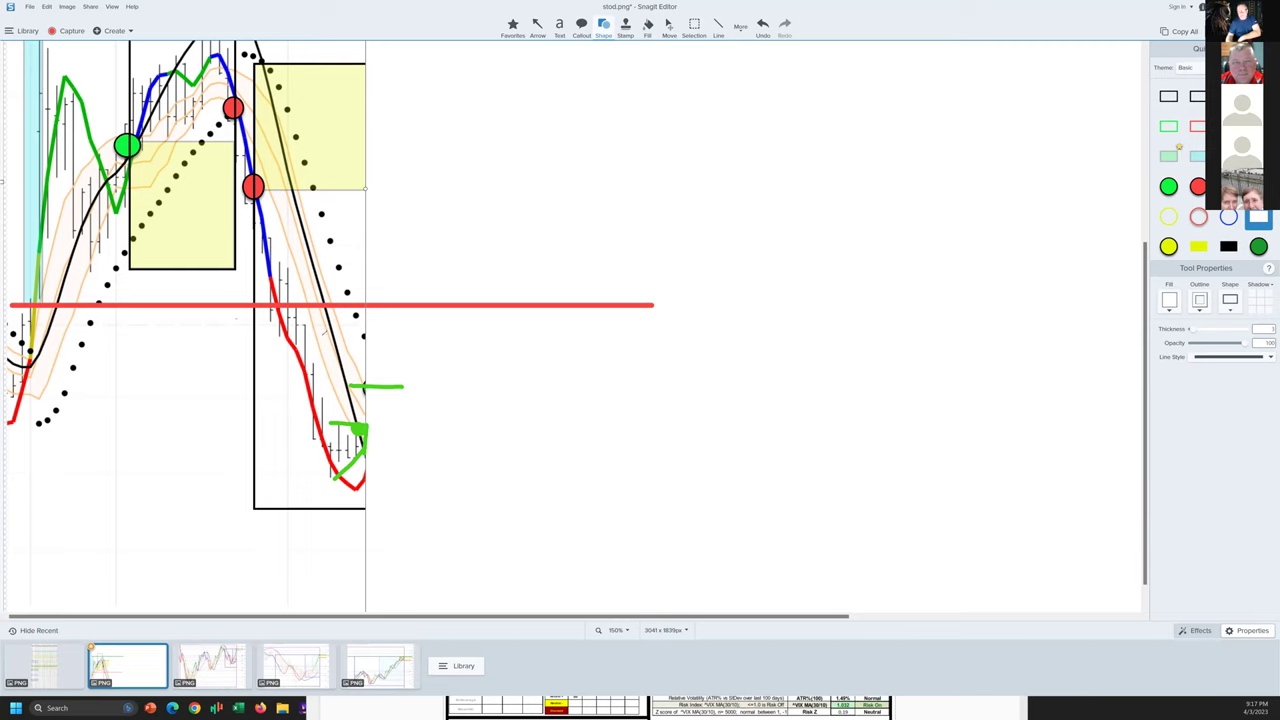
- Draw thick green level lines at three heights beside the bottom turn, below the red line
{"action": "left_click_drag", "start_coordinate": [362, 336], "coordinate": [417, 336]}
{"action": "left_click_drag", "start_coordinate": [356, 383], "coordinate": [410, 387]}
{"action": "left_click_drag", "start_coordinate": [340, 427], "coordinate": [408, 428]}
{"action": "left_click_drag", "start_coordinate": [353, 338], "coordinate": [424, 338]}
- Point a green arrow at the middle level, trace the decline from the lower red marker, circle the dotted stops, and write 1.5
{"action": "mouse_move", "coordinate": [464, 384]}
{"action": "left_mouse_down"}
{"action": "mouse_move", "coordinate": [420, 385]}
{"action": "mouse_move", "coordinate": [432, 393]}
{"action": "left_mouse_up"}
{"action": "mouse_move", "coordinate": [256, 196]}
{"action": "left_mouse_down"}
{"action": "mouse_move", "coordinate": [304, 336]}
{"action": "mouse_move", "coordinate": [340, 383]}
{"action": "left_mouse_up"}
{"action": "left_click_drag", "start_coordinate": [349, 195], "coordinate": [355, 202]}
{"action": "left_click_drag", "start_coordinate": [458, 270], "coordinate": [449, 296]}
{"action": "mouse_move", "coordinate": [464, 288]}
{"action": "left_mouse_down"}
{"action": "mouse_move", "coordinate": [478, 297]}
{"action": "mouse_move", "coordinate": [512, 268]}
{"action": "left_mouse_up"}
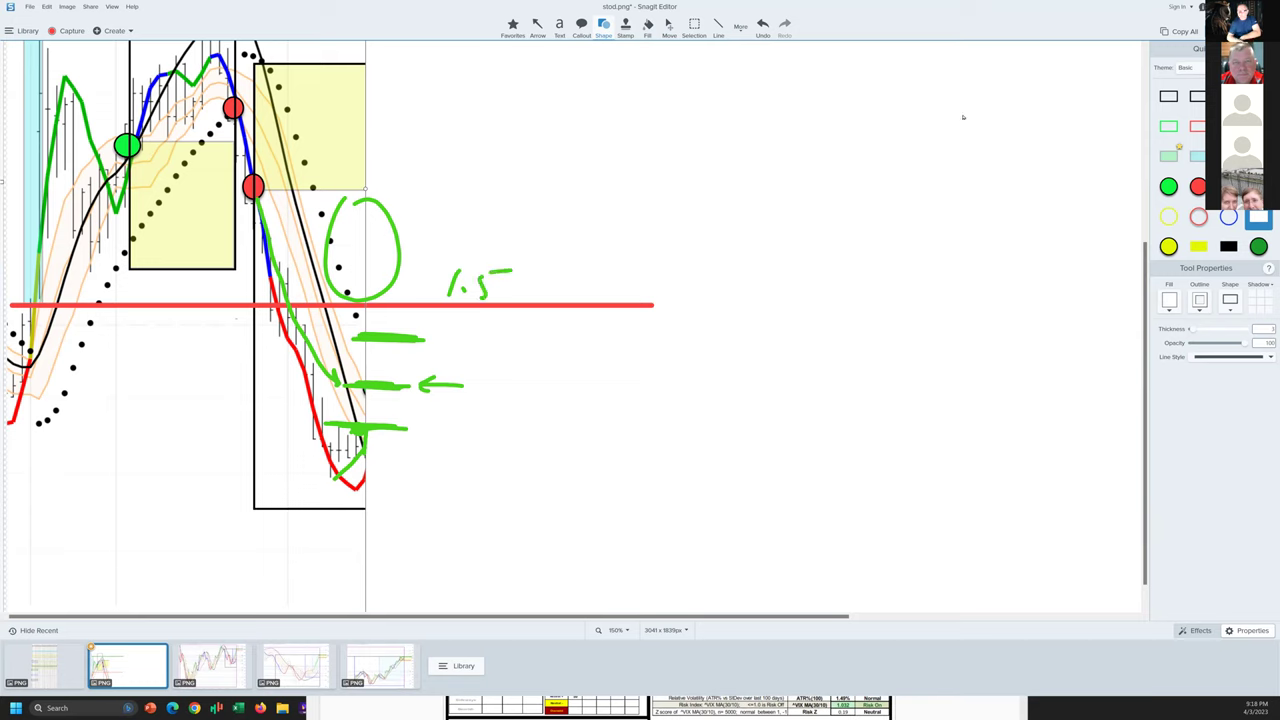
- Clear the green freehand drawings and pull back the cover edge to expose the green marker after the bottom turn
{"action": "key", "text": "ctrl+z"}
{"action": "key", "text": "ctrl+z"}
{"action": "key", "text": "ctrl+z"}
{"action": "key", "text": "ctrl+z"}
{"action": "key", "text": "ctrl+z"}
{"action": "key", "text": "ctrl+z"}
{"action": "key", "text": "ctrl+z"}
{"action": "key", "text": "ctrl+z"}
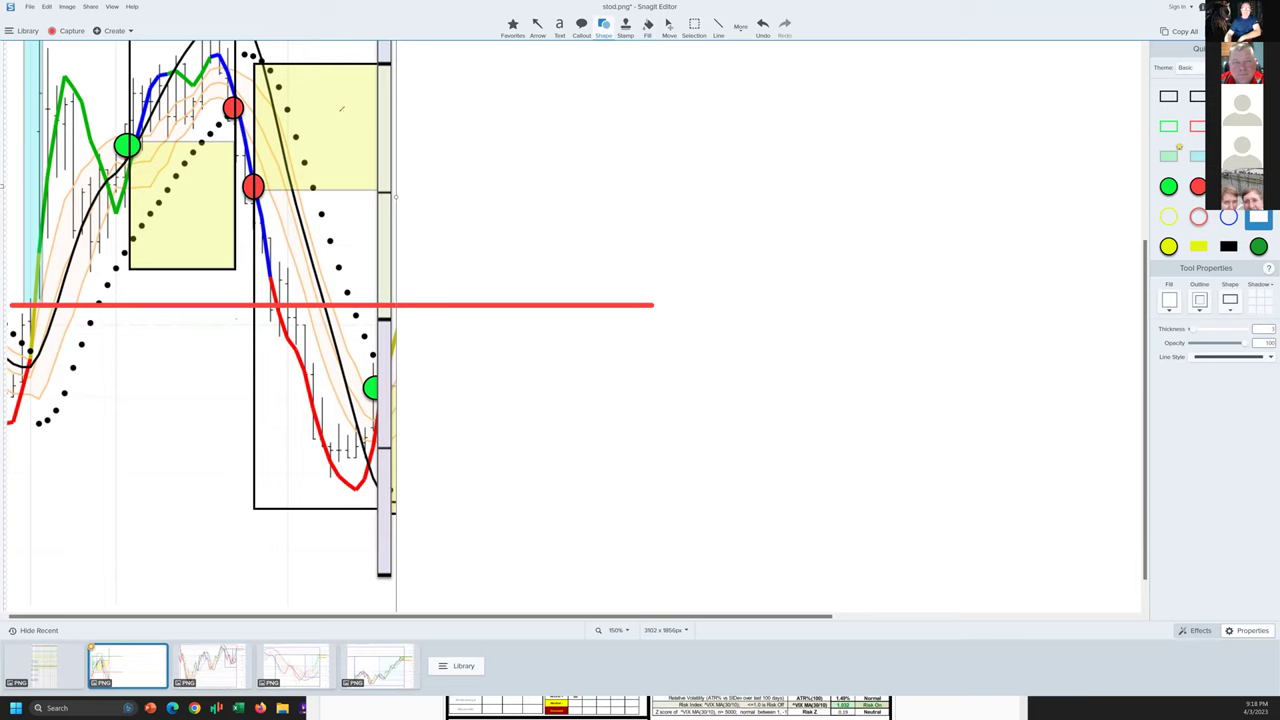
- Write a black 1 in the short trade's yellow box and mark the levels along the vertical ruler with black strokes
{"action": "left_click_drag", "start_coordinate": [341, 101], "coordinate": [328, 144]}
{"action": "left_click_drag", "start_coordinate": [356, 190], "coordinate": [423, 195]}
{"action": "left_click_drag", "start_coordinate": [367, 64], "coordinate": [443, 73]}
{"action": "left_click_drag", "start_coordinate": [346, 318], "coordinate": [438, 323]}
{"action": "mouse_move", "coordinate": [350, 448]}
{"action": "left_mouse_down"}
{"action": "mouse_move", "coordinate": [430, 446]}
{"action": "mouse_move", "coordinate": [325, 447]}
{"action": "mouse_move", "coordinate": [519, 448]}
{"action": "left_mouse_up"}
{"action": "left_click_drag", "start_coordinate": [352, 386], "coordinate": [452, 386]}
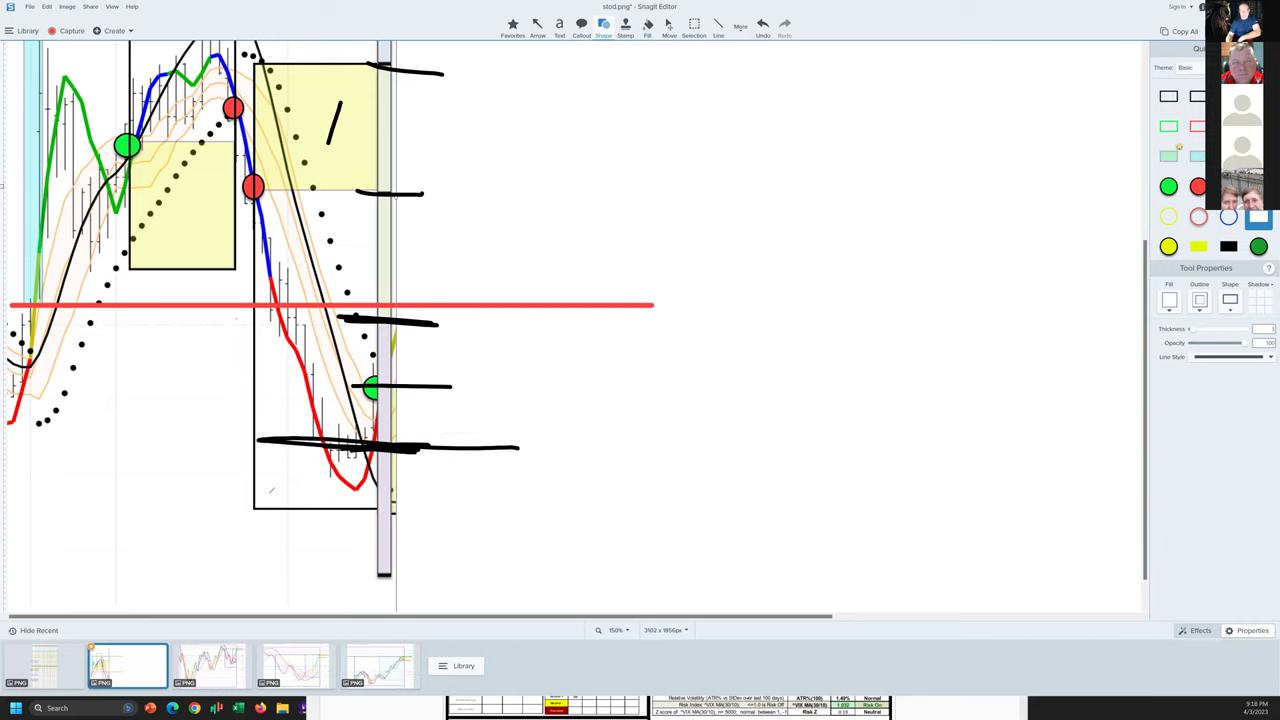
- Write and circle 1.5 under the lowest level line, and circle the lower red marker
{"action": "left_click_drag", "start_coordinate": [266, 476], "coordinate": [270, 497]}
{"action": "mouse_move", "coordinate": [282, 488]}
{"action": "left_mouse_down"}
{"action": "mouse_move", "coordinate": [294, 498]}
{"action": "mouse_move", "coordinate": [313, 473]}
{"action": "left_mouse_up"}
{"action": "mouse_move", "coordinate": [305, 447]}
{"action": "left_mouse_down"}
{"action": "mouse_move", "coordinate": [300, 521]}
{"action": "mouse_move", "coordinate": [284, 428]}
{"action": "left_mouse_up"}
{"action": "mouse_move", "coordinate": [270, 166]}
{"action": "left_mouse_down"}
{"action": "mouse_move", "coordinate": [250, 164]}
{"action": "mouse_move", "coordinate": [266, 162]}
{"action": "left_mouse_up"}
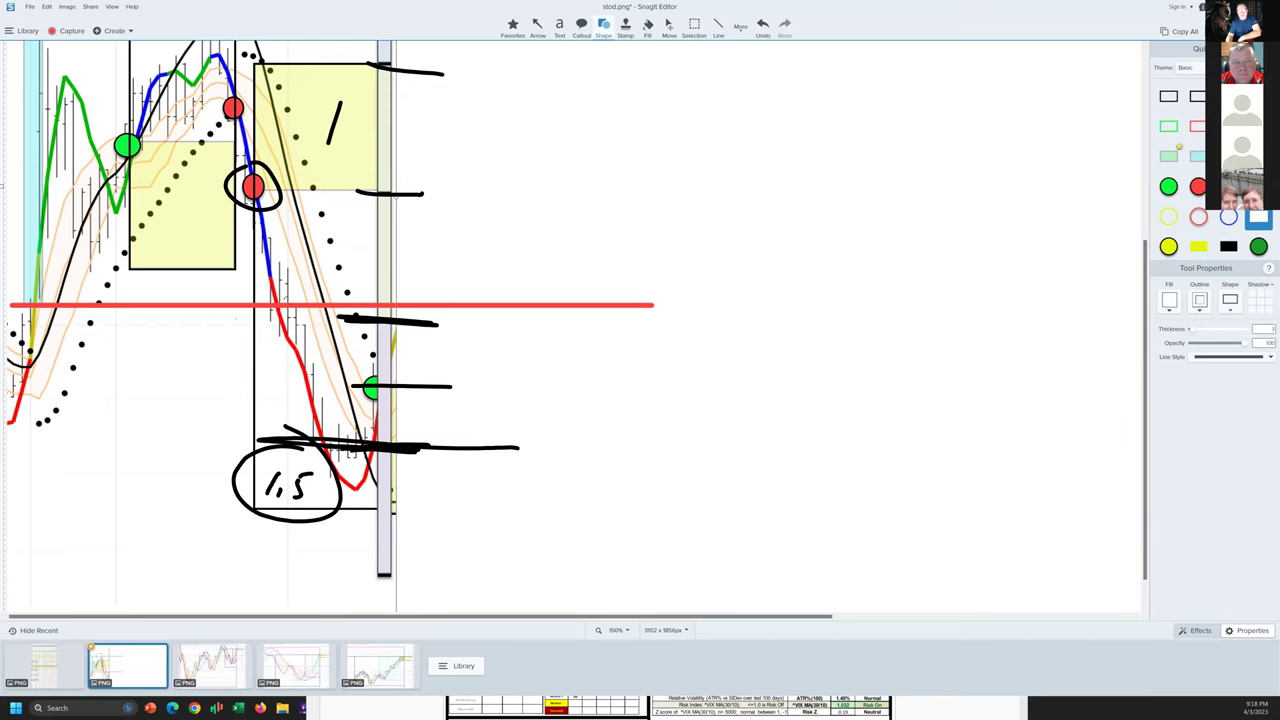
- Circle where the falling curve crosses the red line, connect it to the lower levels, and clear the drawings
{"action": "mouse_move", "coordinate": [290, 296]}
{"action": "left_mouse_down"}
{"action": "mouse_move", "coordinate": [258, 318]}
{"action": "mouse_move", "coordinate": [296, 294]}
{"action": "mouse_move", "coordinate": [492, 312]}
{"action": "left_mouse_up"}
{"action": "mouse_move", "coordinate": [289, 320]}
{"action": "left_mouse_down"}
{"action": "mouse_move", "coordinate": [385, 386]}
{"action": "mouse_move", "coordinate": [471, 397]}
{"action": "left_mouse_up"}
{"action": "mouse_move", "coordinate": [282, 324]}
{"action": "left_mouse_down"}
{"action": "mouse_move", "coordinate": [307, 436]}
{"action": "mouse_move", "coordinate": [510, 460]}
{"action": "left_mouse_up"}
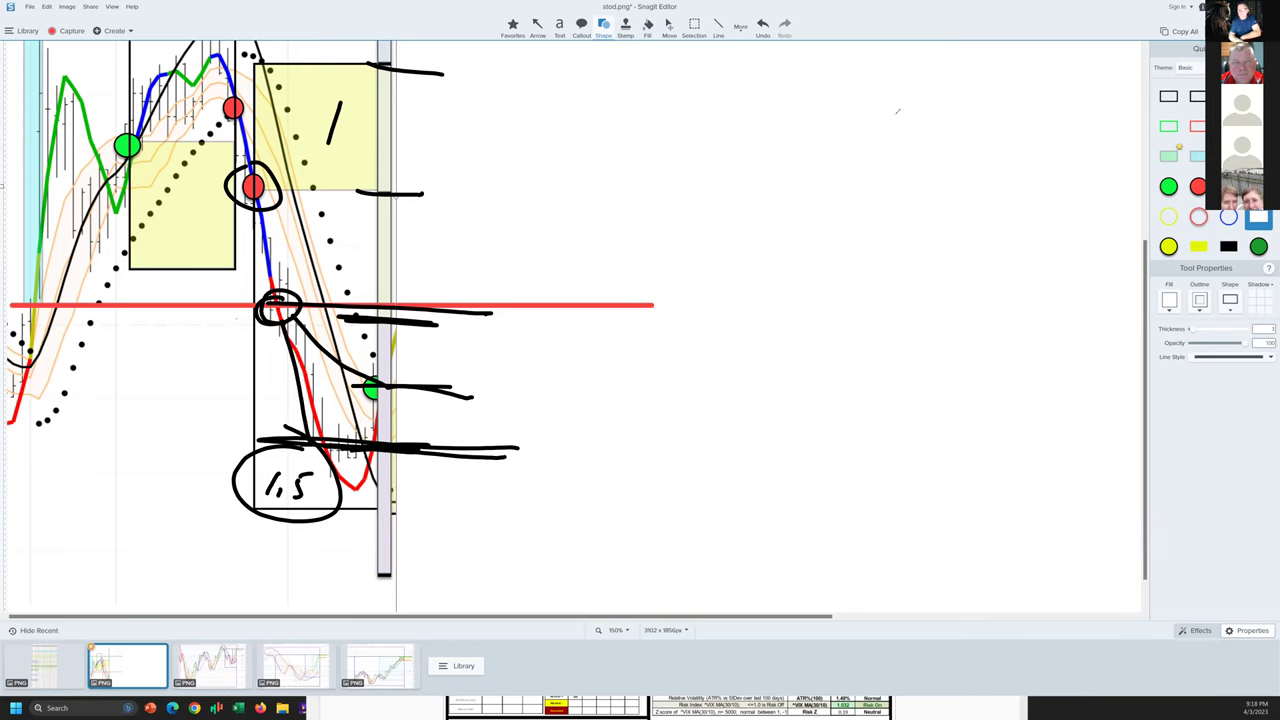
{"action": "key", "text": "ctrl+a"}
{"action": "key", "text": "Delete"}
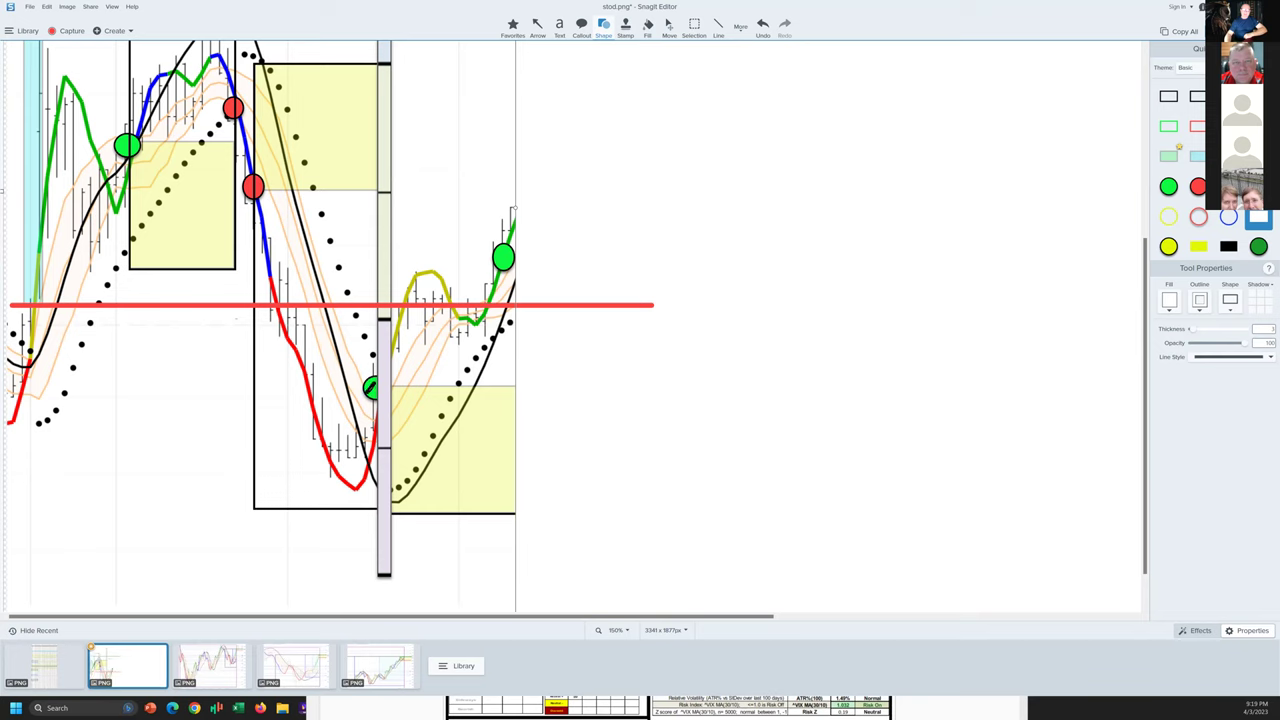
- Trace the rise from the lower green marker, box and hatch the consolidation at the red line, and trace the dotted stops below
{"action": "mouse_move", "coordinate": [371, 387]}
{"action": "left_mouse_down"}
{"action": "mouse_move", "coordinate": [432, 284]}
{"action": "mouse_move", "coordinate": [468, 322]}
{"action": "left_mouse_up"}
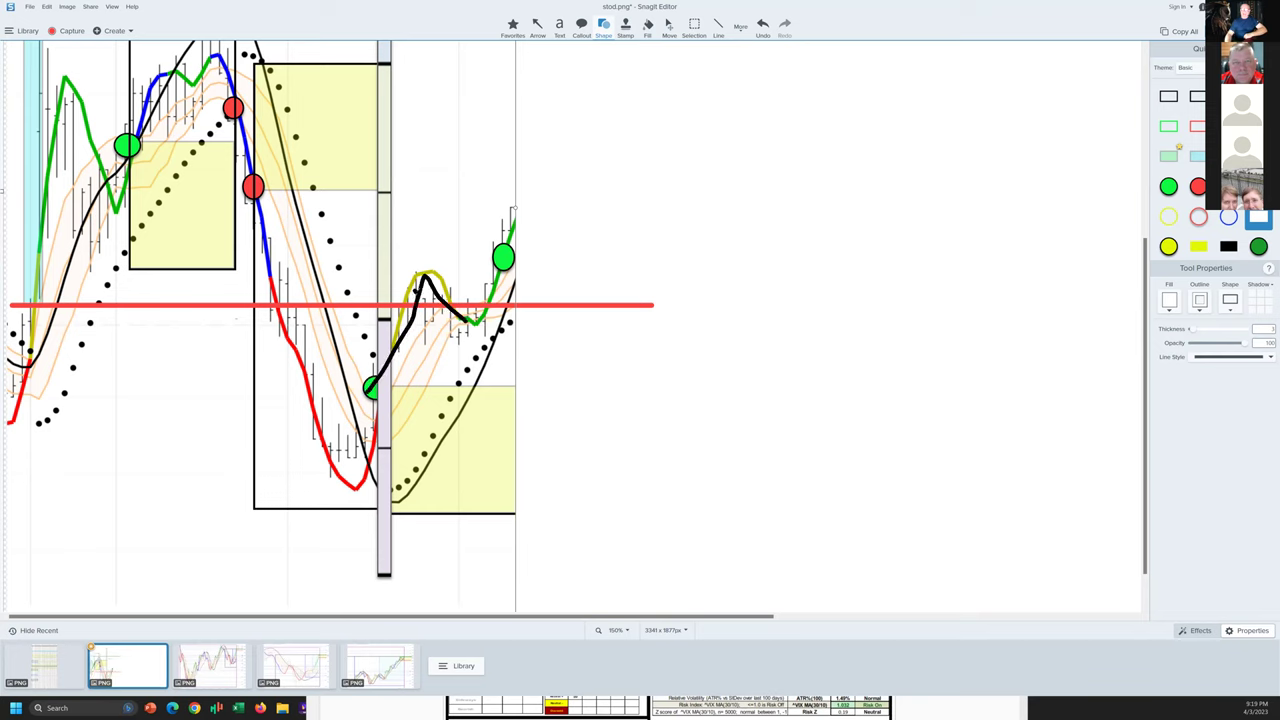
{"action": "mouse_move", "coordinate": [418, 284]}
{"action": "left_mouse_down"}
{"action": "mouse_move", "coordinate": [406, 340]}
{"action": "mouse_move", "coordinate": [482, 337]}
{"action": "mouse_move", "coordinate": [487, 290]}
{"action": "mouse_move", "coordinate": [425, 278]}
{"action": "left_mouse_up"}
{"action": "mouse_move", "coordinate": [395, 335]}
{"action": "left_mouse_down"}
{"action": "mouse_move", "coordinate": [440, 300]}
{"action": "mouse_move", "coordinate": [492, 314]}
{"action": "left_mouse_up"}
{"action": "left_click_drag", "start_coordinate": [387, 496], "coordinate": [521, 322]}
- Draw horizontal lines at the consolidation high and the earlier peak, circle both green markers, and write a circled 1R
{"action": "left_click_drag", "start_coordinate": [367, 269], "coordinate": [616, 276]}
{"action": "left_click_drag", "start_coordinate": [57, 87], "coordinate": [360, 97]}
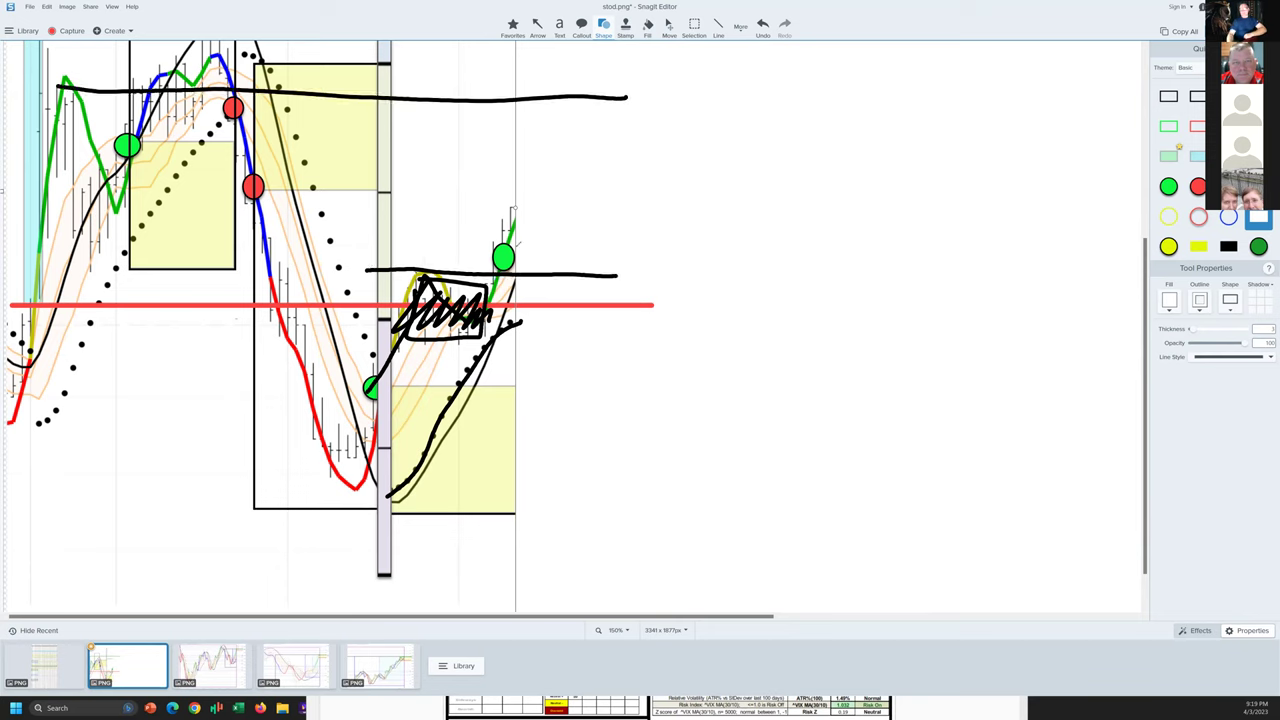
{"action": "mouse_move", "coordinate": [518, 243]}
{"action": "left_mouse_down"}
{"action": "mouse_move", "coordinate": [485, 265]}
{"action": "mouse_move", "coordinate": [517, 277]}
{"action": "mouse_move", "coordinate": [503, 240]}
{"action": "left_mouse_up"}
{"action": "mouse_move", "coordinate": [392, 352]}
{"action": "left_mouse_down"}
{"action": "mouse_move", "coordinate": [376, 410]}
{"action": "mouse_move", "coordinate": [404, 350]}
{"action": "left_mouse_up"}
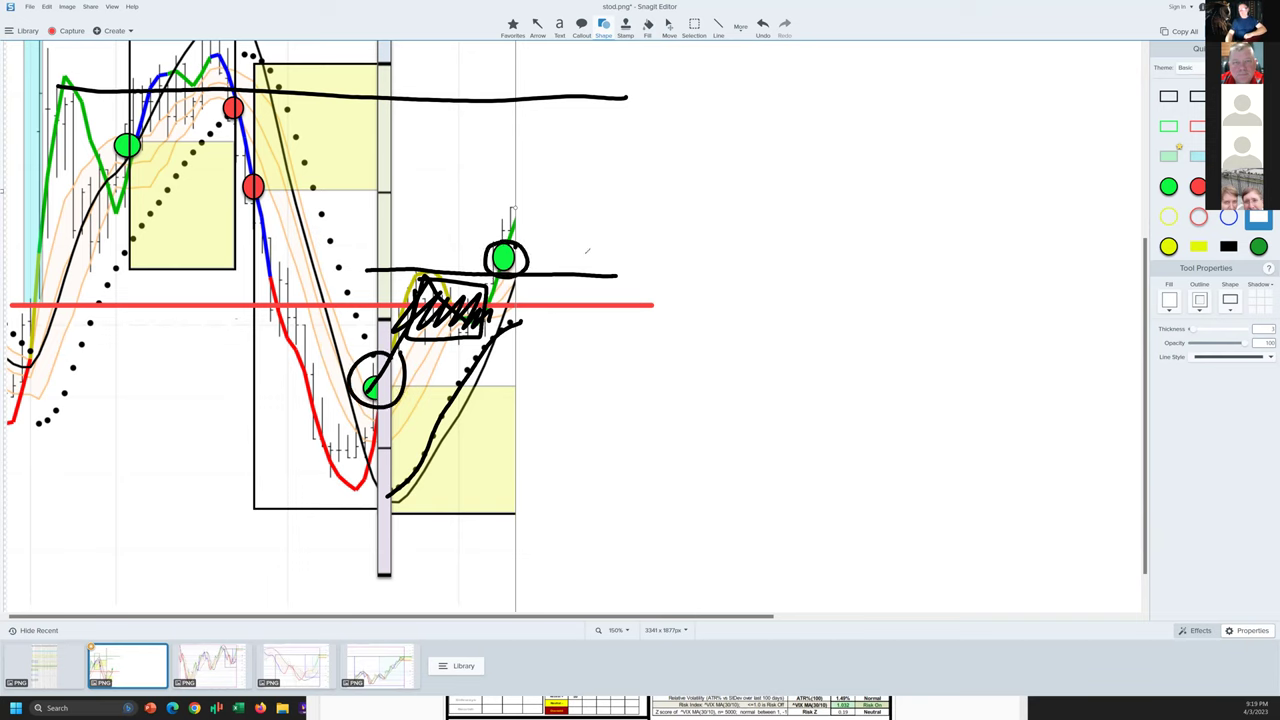
{"action": "mouse_move", "coordinate": [582, 248]}
{"action": "left_mouse_down"}
{"action": "mouse_move", "coordinate": [604, 262]}
{"action": "mouse_move", "coordinate": [580, 236]}
{"action": "mouse_move", "coordinate": [598, 228]}
{"action": "mouse_move", "coordinate": [600, 281]}
{"action": "left_mouse_up"}
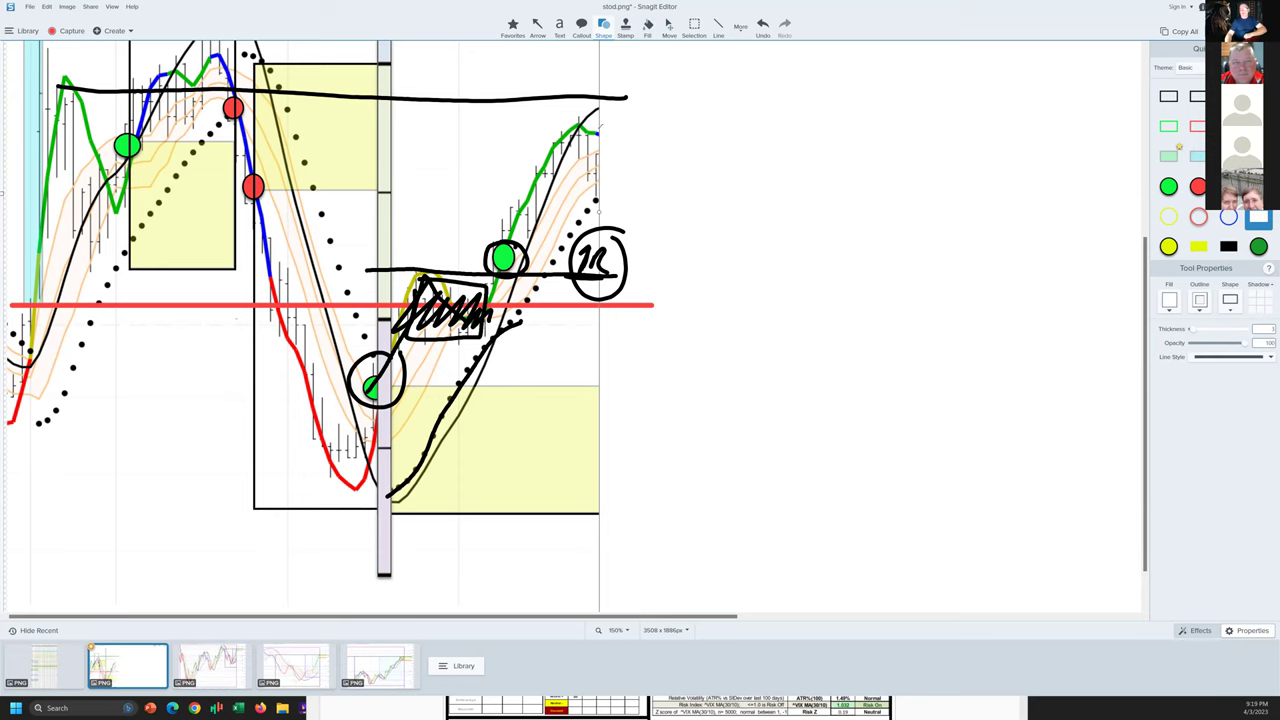
- Circle the new and earlier tops, mark the stop level and the turn into the red marker, and clear the drawings
{"action": "mouse_move", "coordinate": [556, 118]}
{"action": "left_mouse_down"}
{"action": "mouse_move", "coordinate": [614, 150]}
{"action": "mouse_move", "coordinate": [546, 156]}
{"action": "left_mouse_up"}
{"action": "mouse_move", "coordinate": [158, 86]}
{"action": "left_mouse_down"}
{"action": "mouse_move", "coordinate": [125, 118]}
{"action": "mouse_move", "coordinate": [226, 100]}
{"action": "mouse_move", "coordinate": [180, 105]}
{"action": "left_mouse_up"}
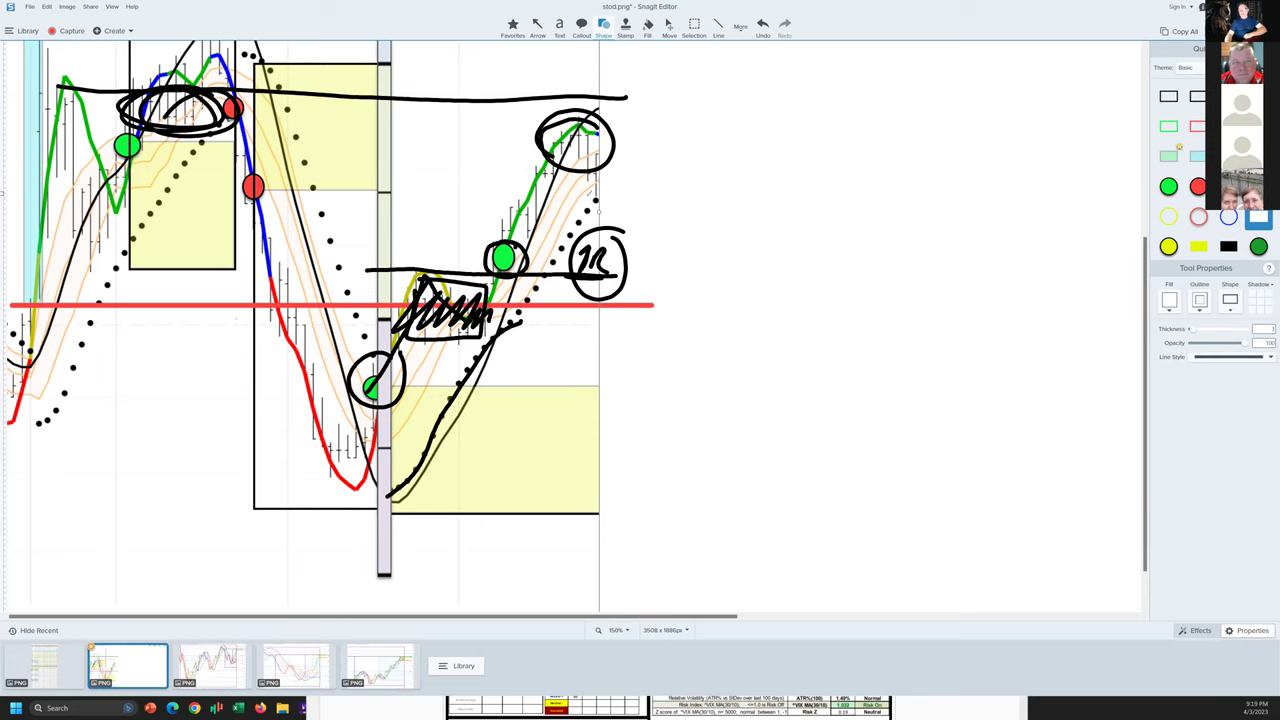
{"action": "left_click_drag", "start_coordinate": [584, 196], "coordinate": [656, 196]}
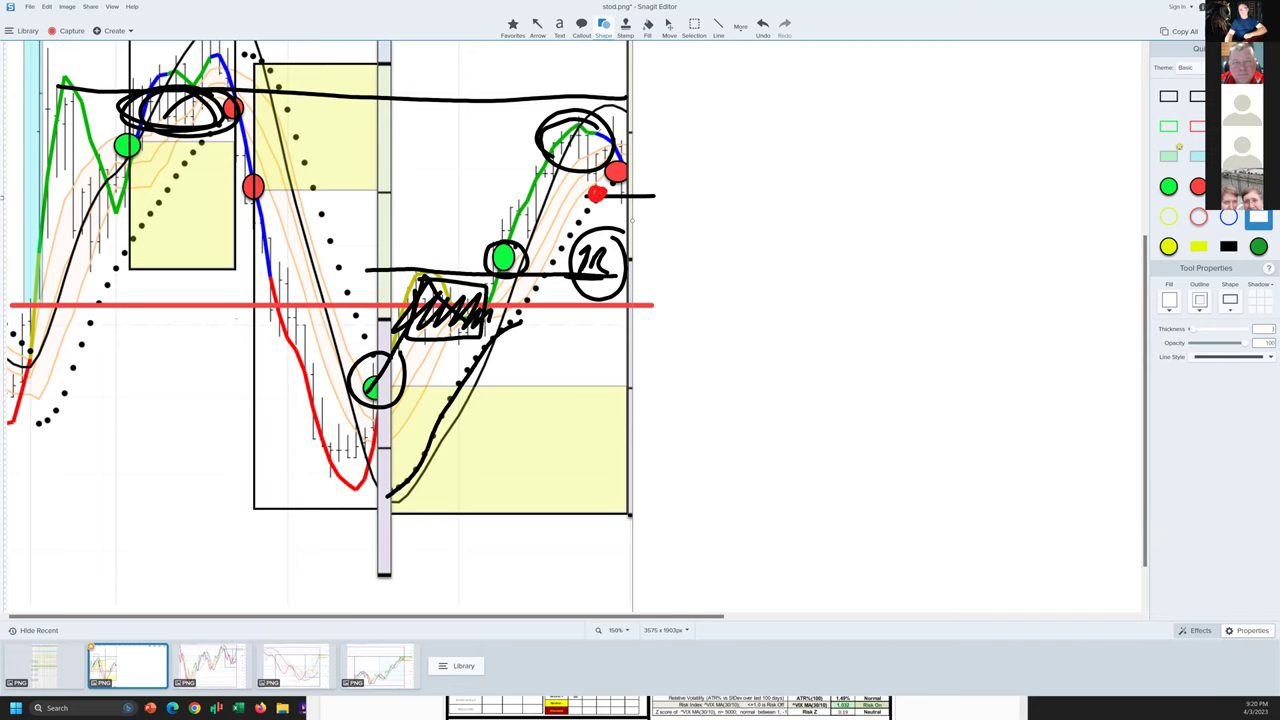
{"action": "mouse_move", "coordinate": [562, 134]}
{"action": "left_mouse_down"}
{"action": "mouse_move", "coordinate": [610, 126]}
{"action": "mouse_move", "coordinate": [622, 162]}
{"action": "left_mouse_up"}
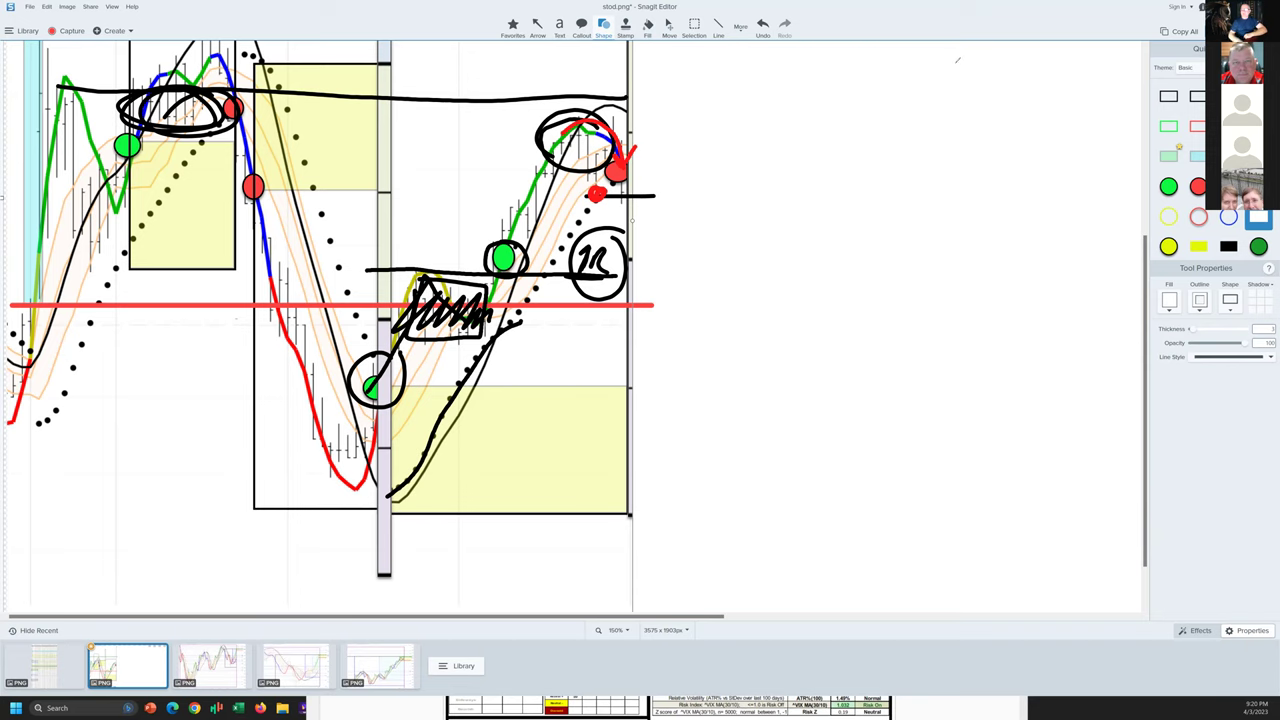
{"action": "key", "text": "ctrl+a"}
{"action": "key", "text": "Delete"}
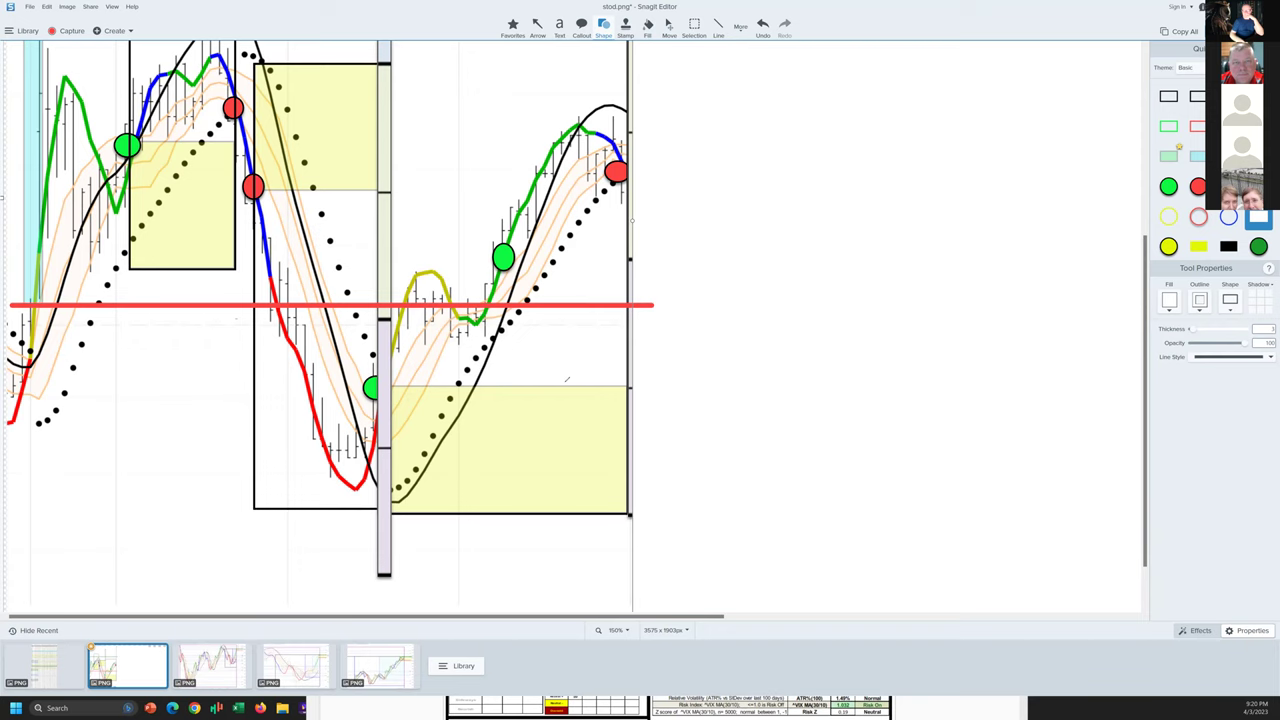
- Pull back the cover edge to expose the sideways bars and the two trade boxes up to the next green marker
{"action": "left_click_drag", "start_coordinate": [683, 357], "coordinate": [769, 303]}
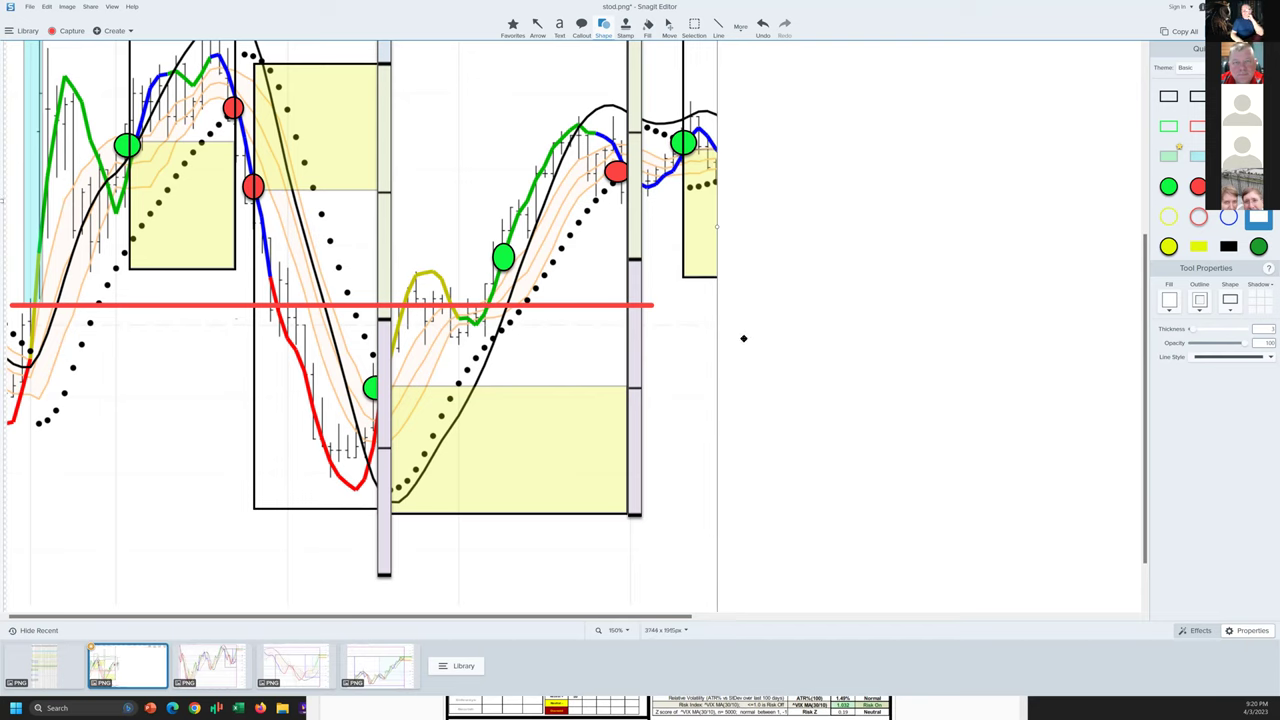
{"action": "scroll", "coordinate": [651, 354], "scroll_direction": "up", "scroll_amount": 2}
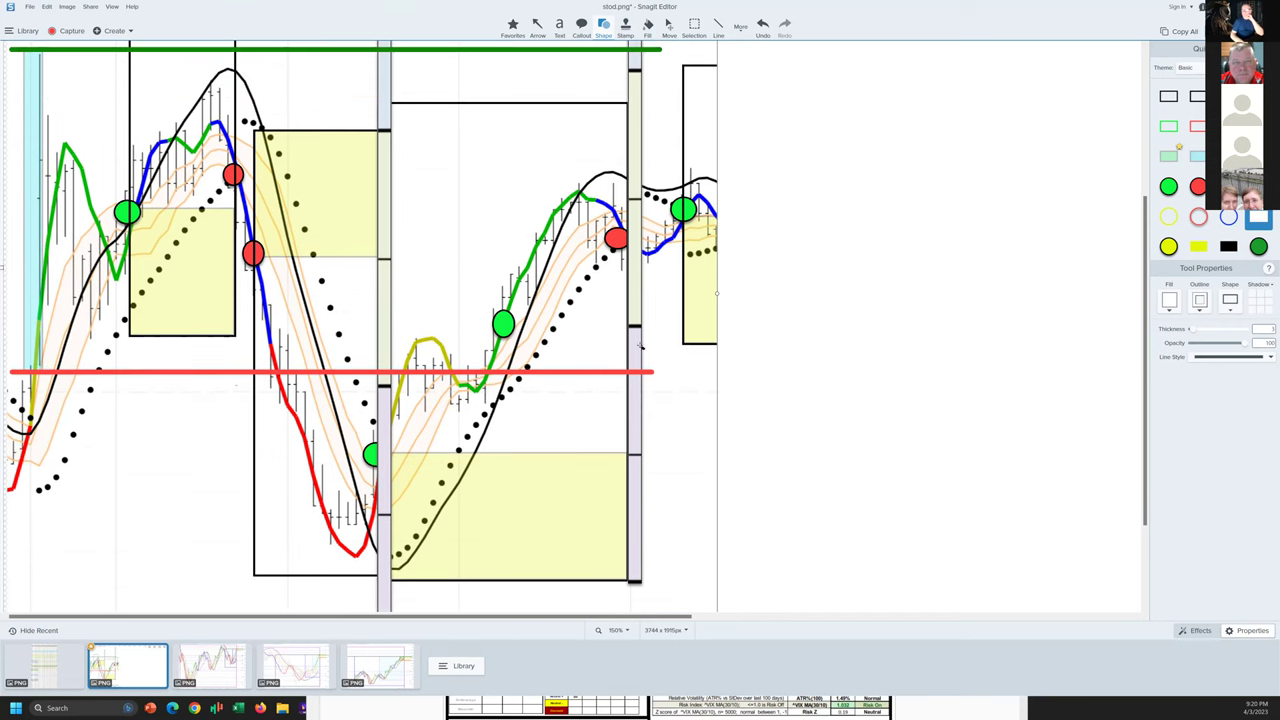
{"action": "scroll", "coordinate": [747, 336], "scroll_direction": "up", "scroll_amount": 2}
{"action": "left_click_drag", "start_coordinate": [822, 346], "coordinate": [915, 343]}
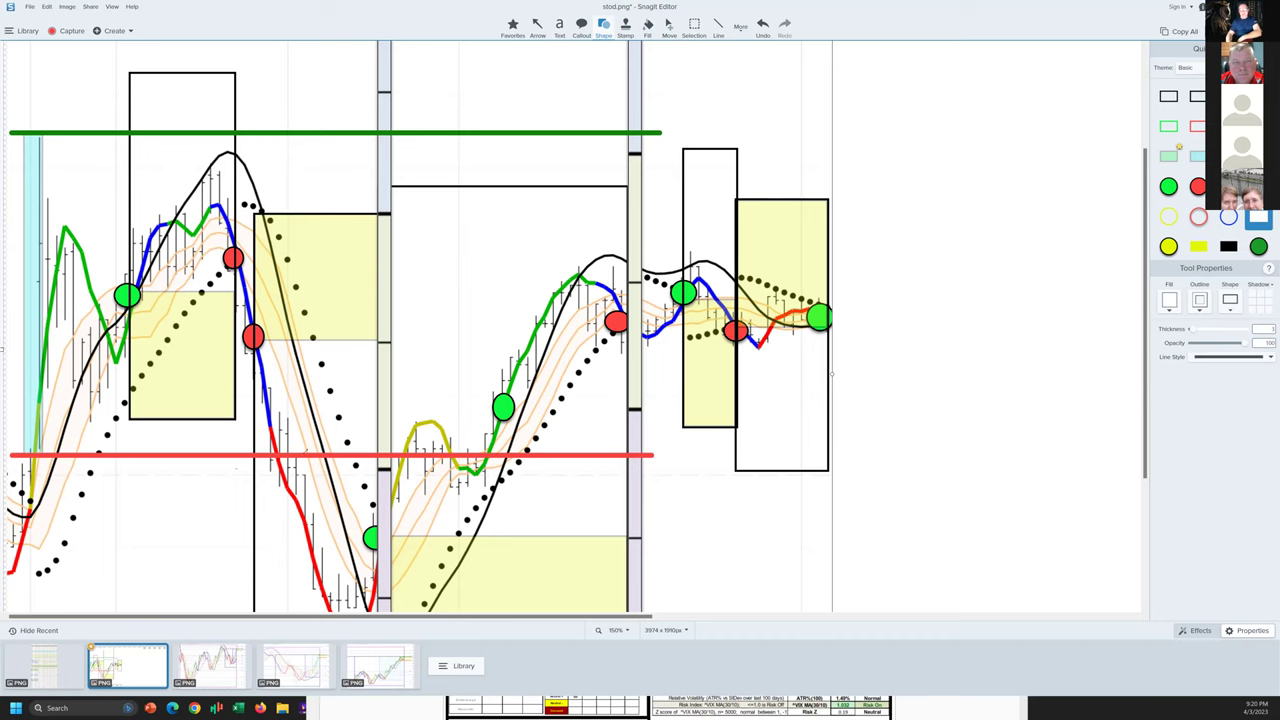
- Circle the major bottom and the two tops, outline and hatch the sideways range, and clear the drawings
{"action": "mouse_move", "coordinate": [462, 500]}
{"action": "left_mouse_down"}
{"action": "mouse_move", "coordinate": [270, 502]}
{"action": "mouse_move", "coordinate": [314, 533]}
{"action": "left_mouse_up"}
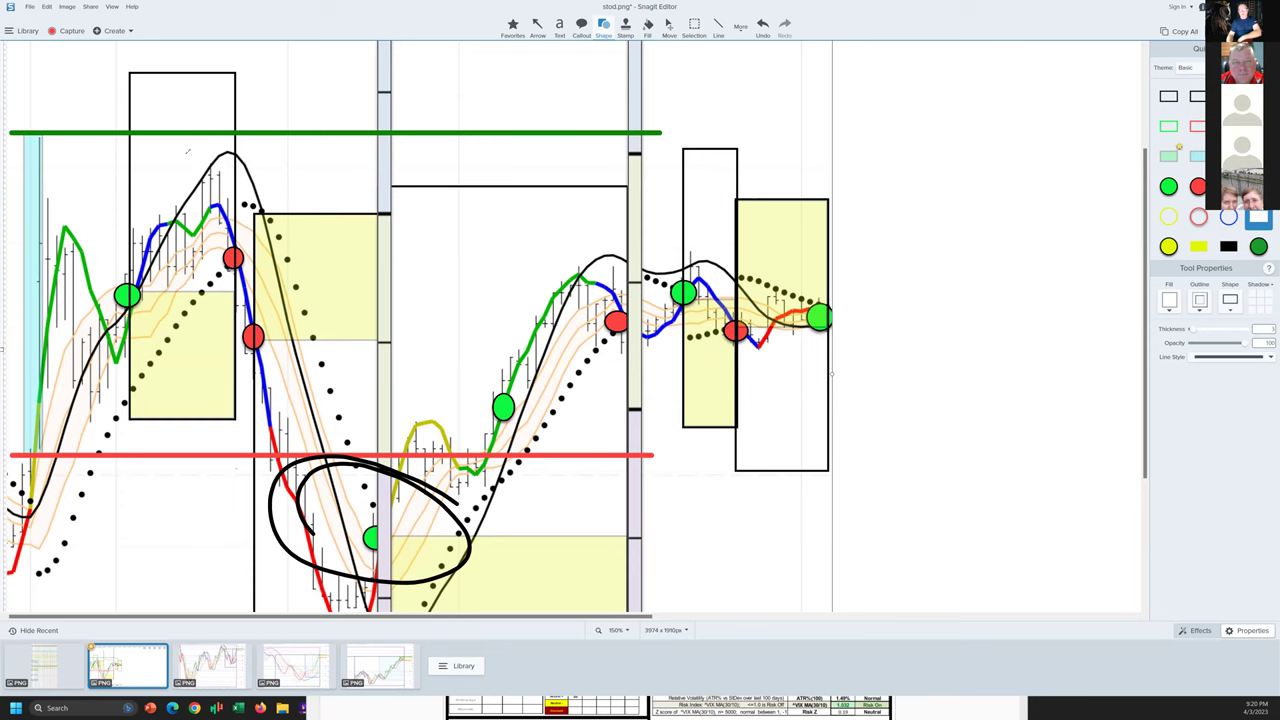
{"action": "mouse_move", "coordinate": [187, 151]}
{"action": "left_mouse_down"}
{"action": "mouse_move", "coordinate": [240, 210]}
{"action": "mouse_move", "coordinate": [262, 148]}
{"action": "left_mouse_up"}
{"action": "mouse_move", "coordinate": [600, 262]}
{"action": "left_mouse_down"}
{"action": "mouse_move", "coordinate": [535, 300]}
{"action": "mouse_move", "coordinate": [625, 300]}
{"action": "left_mouse_up"}
{"action": "left_click_drag", "start_coordinate": [562, 347], "coordinate": [812, 373]}
{"action": "left_click_drag", "start_coordinate": [590, 278], "coordinate": [830, 286]}
{"action": "mouse_move", "coordinate": [590, 332]}
{"action": "left_mouse_down"}
{"action": "mouse_move", "coordinate": [700, 282]}
{"action": "mouse_move", "coordinate": [836, 340]}
{"action": "left_mouse_up"}
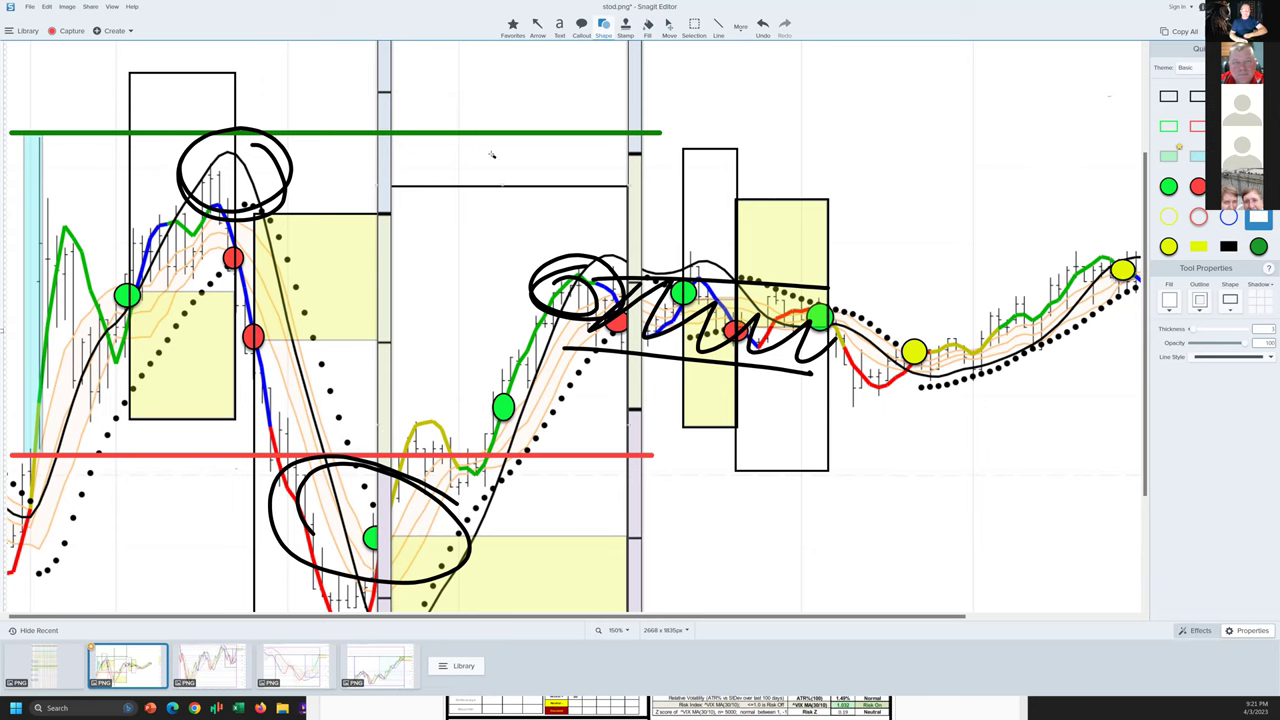
{"action": "right_click", "coordinate": [717, 187]}
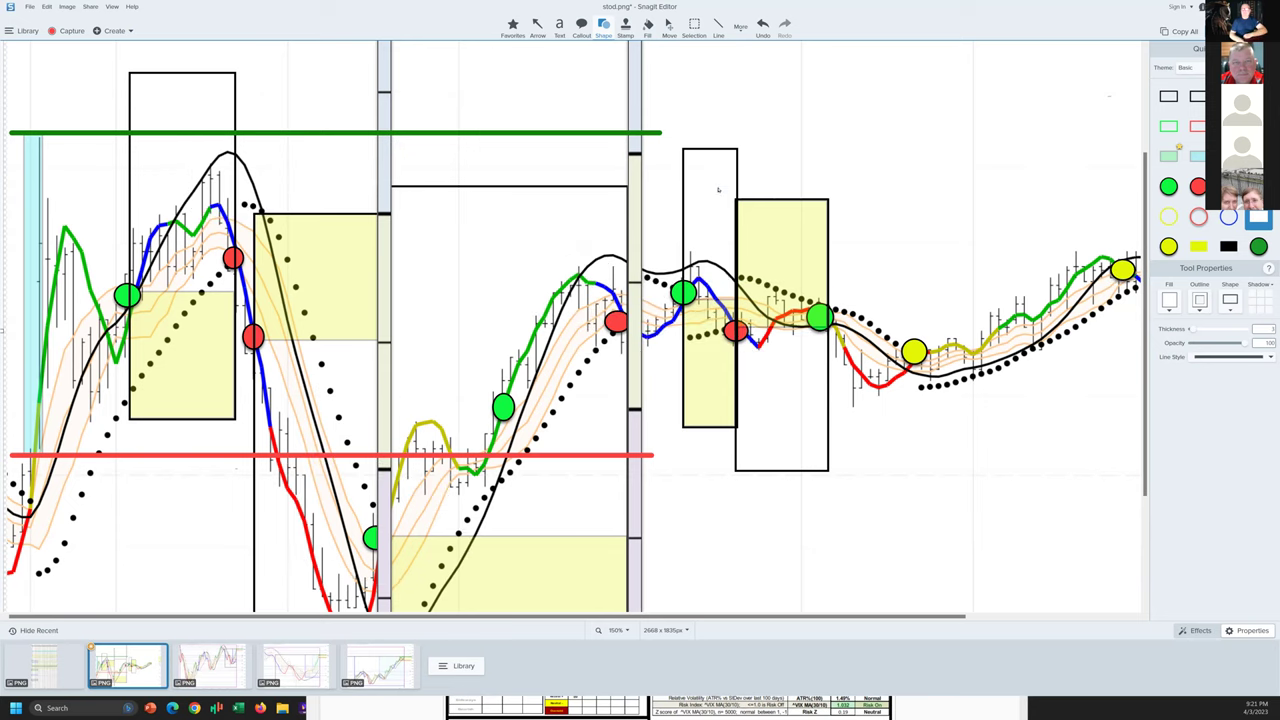
{"action": "right_click", "coordinate": [717, 187]}
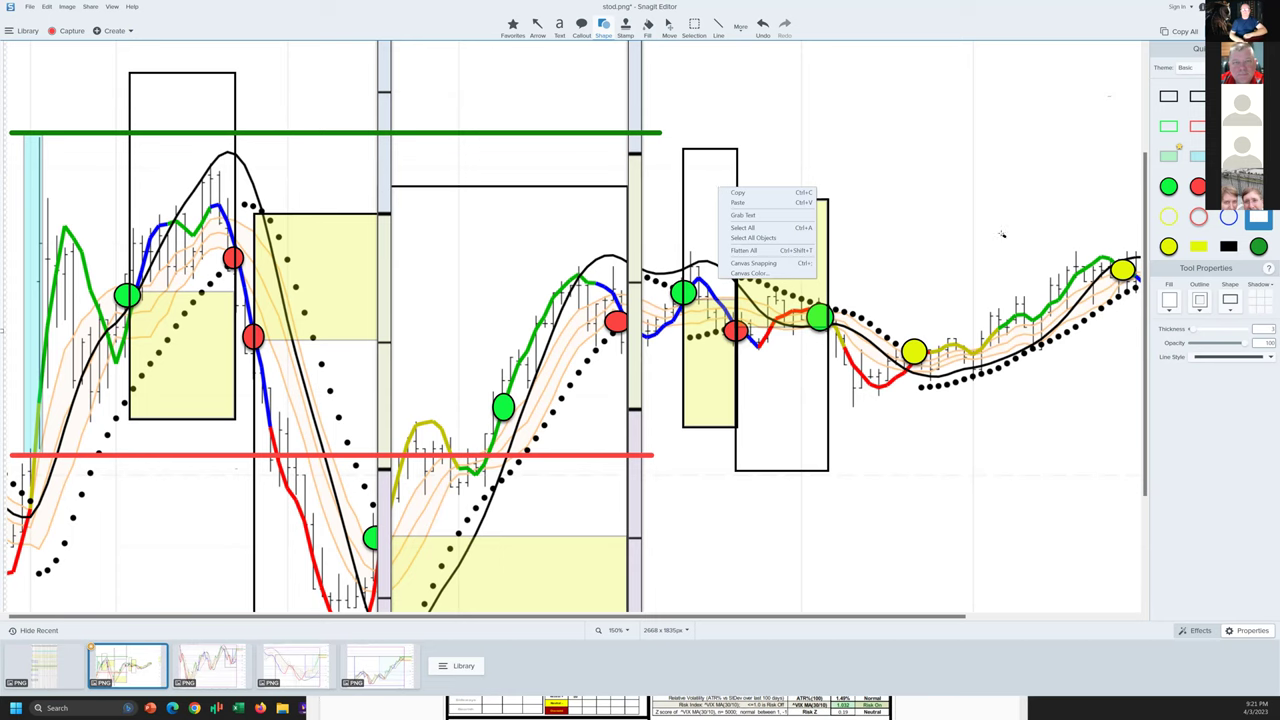
{"action": "key", "text": "Escape"}
- Switch to the Campfire room in the browser, circle the AUDUSD 5min chart thumbnail, and clear the drawings
{"action": "key", "text": "alt+Tab"}
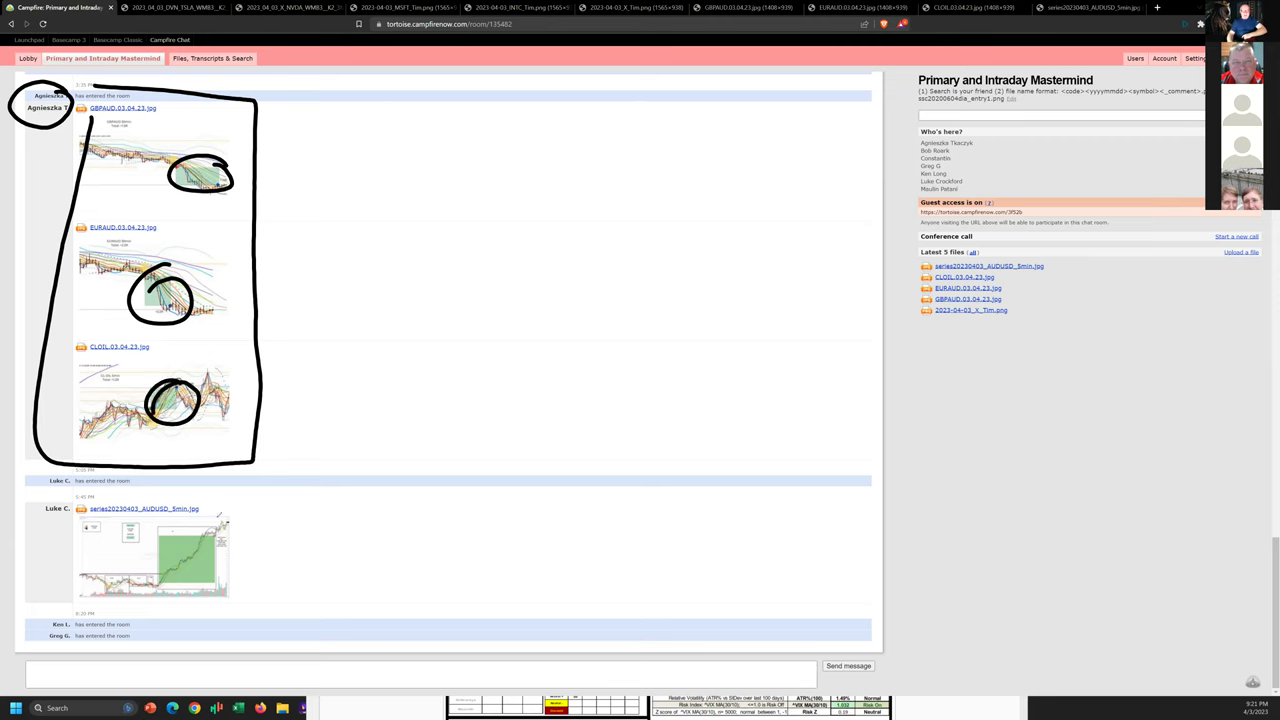
{"action": "left_click_drag", "start_coordinate": [220, 516], "coordinate": [236, 548]}
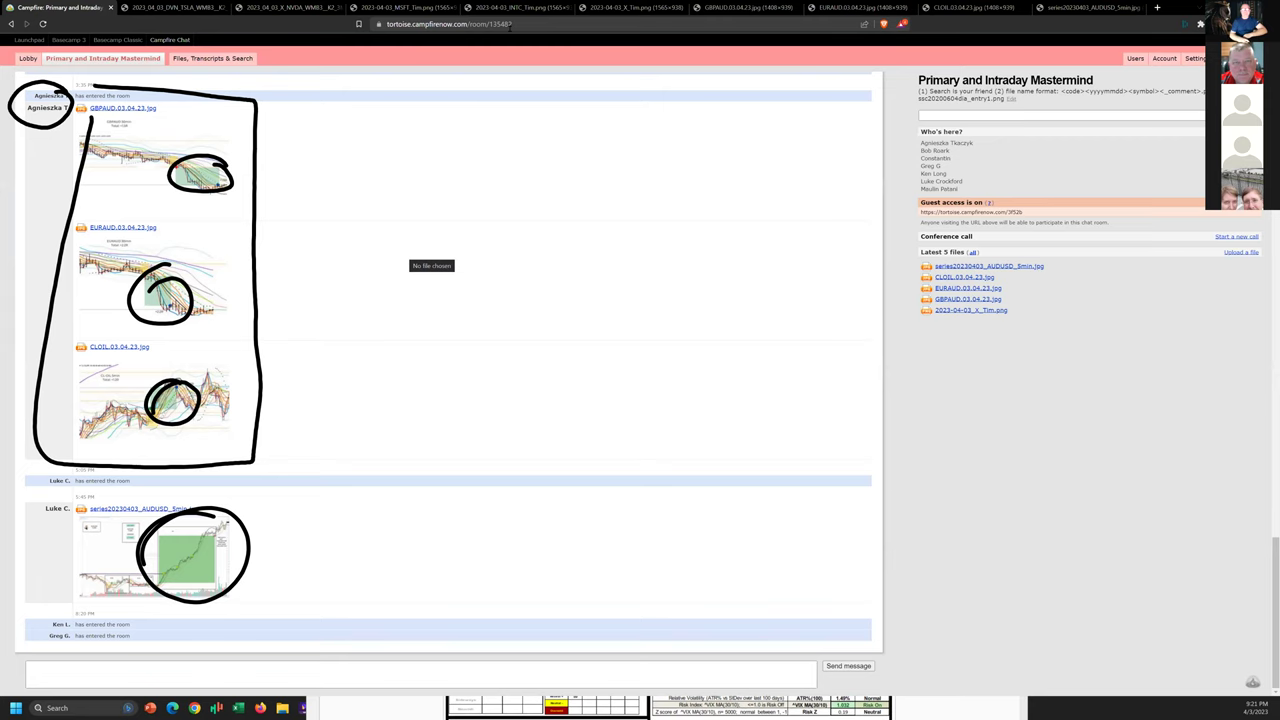
{"action": "key", "text": "Escape"}
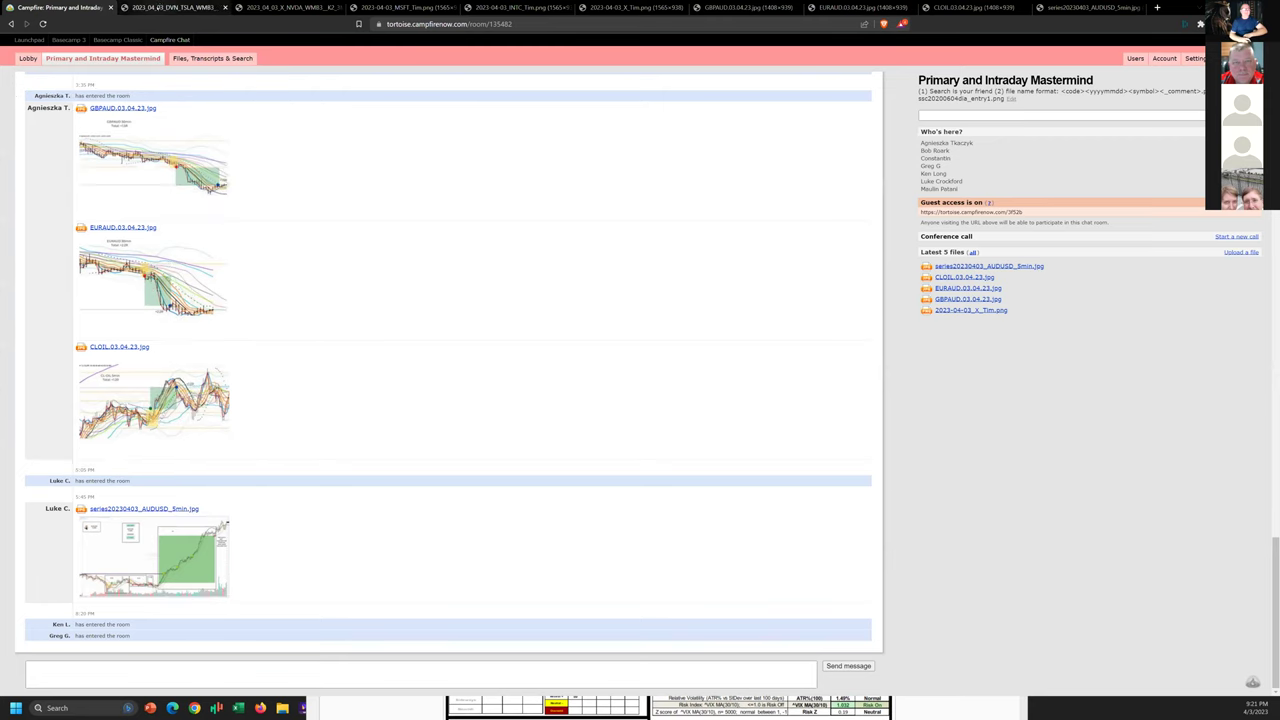
- Open the DVN and TSLA chart image, circle Devon's two trades and result box, and link the trades with an arrow
{"action": "left_click", "coordinate": [158, 7]}
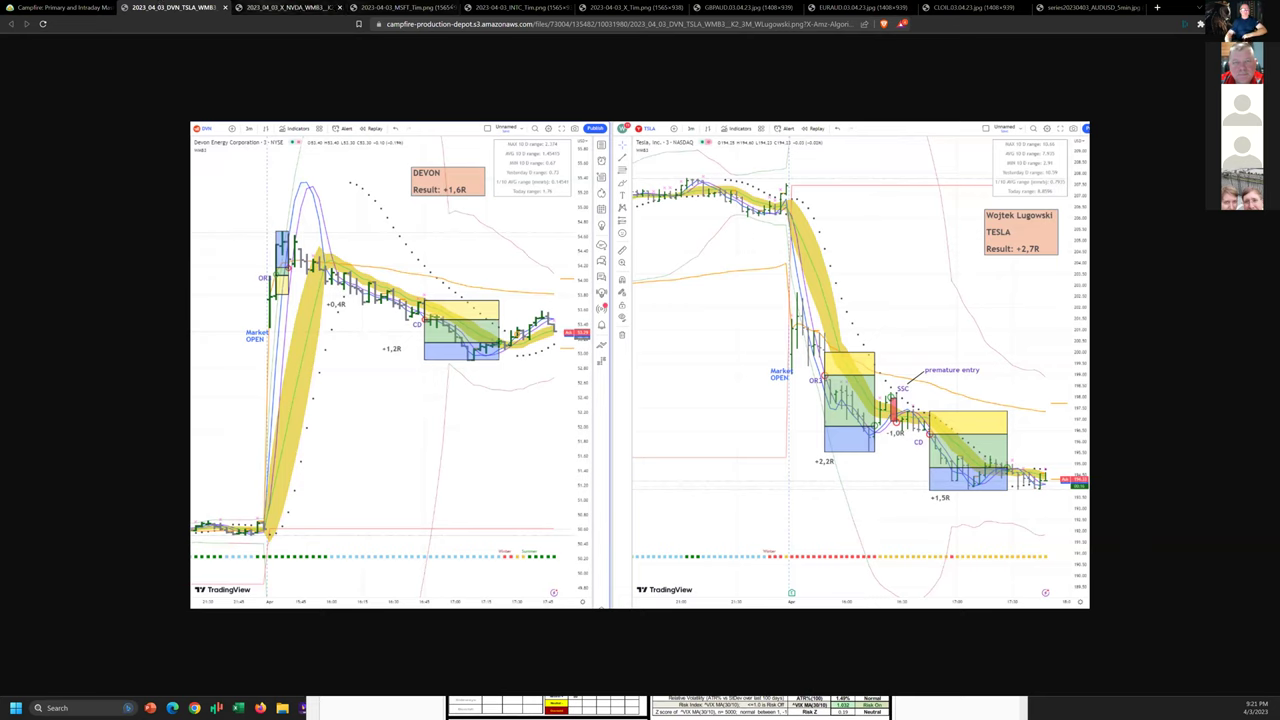
{"action": "mouse_move", "coordinate": [304, 262]}
{"action": "left_mouse_down"}
{"action": "mouse_move", "coordinate": [276, 256]}
{"action": "mouse_move", "coordinate": [306, 260]}
{"action": "mouse_move", "coordinate": [292, 257]}
{"action": "left_mouse_up"}
{"action": "mouse_move", "coordinate": [440, 308]}
{"action": "left_mouse_down"}
{"action": "mouse_move", "coordinate": [472, 377]}
{"action": "mouse_move", "coordinate": [428, 298]}
{"action": "mouse_move", "coordinate": [418, 306]}
{"action": "left_mouse_up"}
{"action": "mouse_move", "coordinate": [496, 188]}
{"action": "left_mouse_down"}
{"action": "mouse_move", "coordinate": [424, 144]}
{"action": "mouse_move", "coordinate": [500, 200]}
{"action": "mouse_move", "coordinate": [404, 176]}
{"action": "left_mouse_up"}
{"action": "mouse_move", "coordinate": [306, 266]}
{"action": "left_mouse_down"}
{"action": "mouse_move", "coordinate": [408, 316]}
{"action": "mouse_move", "coordinate": [398, 296]}
{"action": "mouse_move", "coordinate": [392, 326]}
{"action": "left_mouse_up"}
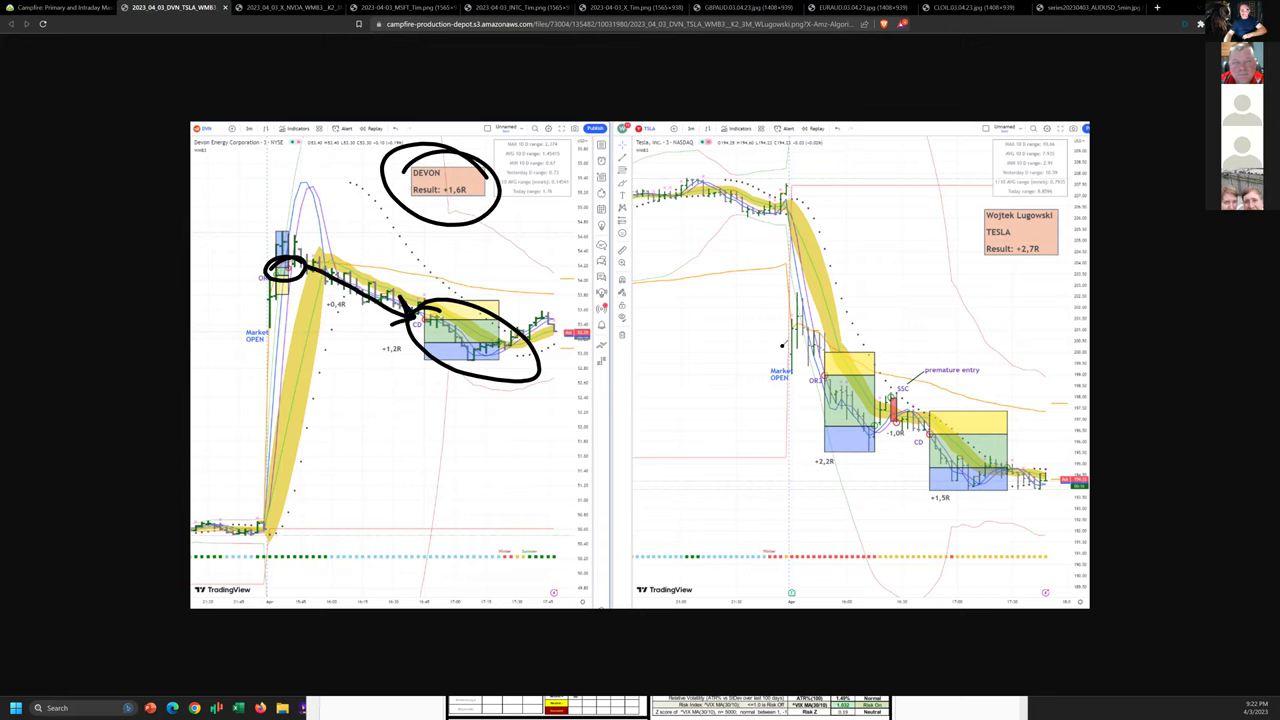
- Trace Tesla's first short trade, mark the premature entry with arrows, and write a circled -1R beside the drop
{"action": "mouse_move", "coordinate": [782, 345]}
{"action": "left_mouse_down"}
{"action": "mouse_move", "coordinate": [810, 332]}
{"action": "mouse_move", "coordinate": [872, 432]}
{"action": "left_mouse_up"}
{"action": "mouse_move", "coordinate": [902, 392]}
{"action": "left_mouse_down"}
{"action": "mouse_move", "coordinate": [896, 426]}
{"action": "mouse_move", "coordinate": [908, 404]}
{"action": "mouse_move", "coordinate": [928, 434]}
{"action": "left_mouse_up"}
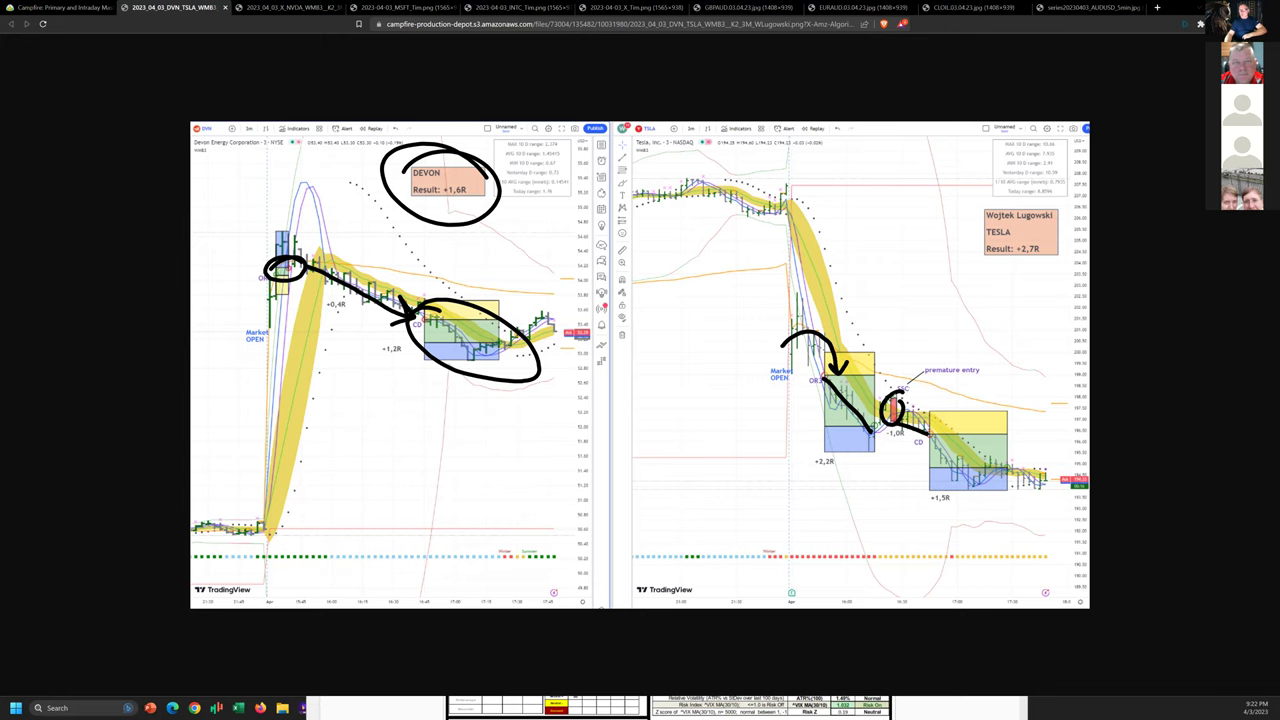
{"action": "mouse_move", "coordinate": [892, 394]}
{"action": "left_mouse_down"}
{"action": "mouse_move", "coordinate": [958, 327]}
{"action": "mouse_move", "coordinate": [955, 342]}
{"action": "left_mouse_up"}
{"action": "mouse_move", "coordinate": [784, 198]}
{"action": "left_mouse_down"}
{"action": "mouse_move", "coordinate": [772, 346]}
{"action": "mouse_move", "coordinate": [775, 215]}
{"action": "left_mouse_up"}
{"action": "left_click_drag", "start_coordinate": [762, 285], "coordinate": [784, 284]}
{"action": "mouse_move", "coordinate": [797, 268]}
{"action": "left_mouse_down"}
{"action": "mouse_move", "coordinate": [797, 290]}
{"action": "mouse_move", "coordinate": [835, 280]}
{"action": "left_mouse_up"}
{"action": "left_click_drag", "start_coordinate": [676, 351], "coordinate": [768, 350]}
{"action": "left_click_drag", "start_coordinate": [746, 342], "coordinate": [761, 364]}
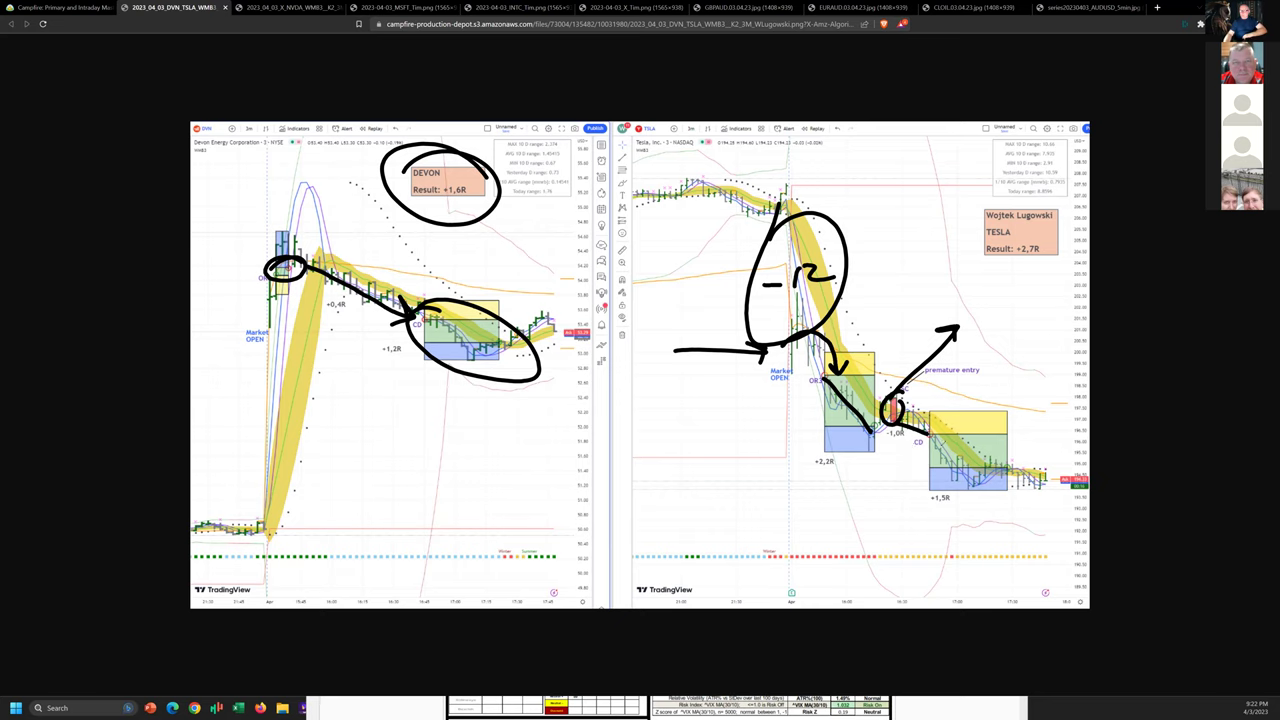
- Trace Tesla's last short trade, circle its result box, write a circled 4.3 below it, and clear the drawings
{"action": "mouse_move", "coordinate": [934, 427]}
{"action": "left_mouse_down"}
{"action": "mouse_move", "coordinate": [954, 484]}
{"action": "mouse_move", "coordinate": [997, 479]}
{"action": "left_mouse_up"}
{"action": "mouse_move", "coordinate": [990, 216]}
{"action": "left_mouse_down"}
{"action": "mouse_move", "coordinate": [1062, 226]}
{"action": "mouse_move", "coordinate": [985, 218]}
{"action": "left_mouse_up"}
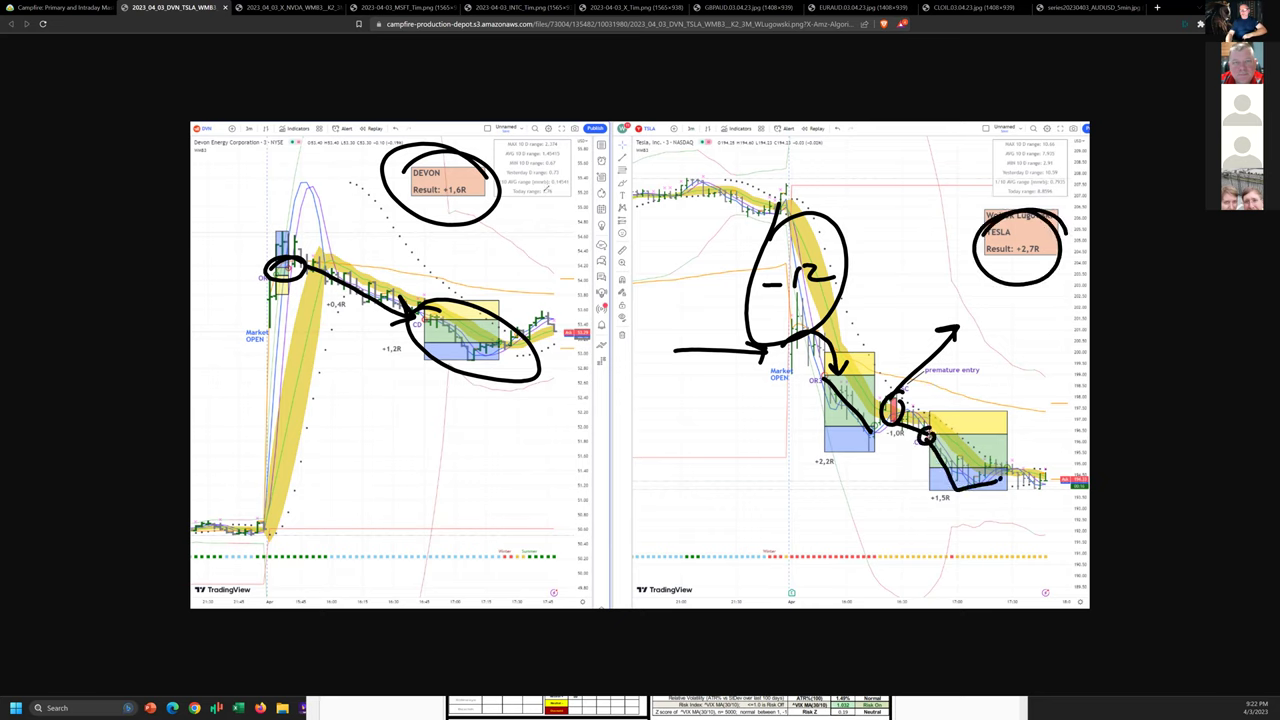
{"action": "mouse_move", "coordinate": [1000, 320]}
{"action": "left_mouse_down"}
{"action": "mouse_move", "coordinate": [996, 340]}
{"action": "mouse_move", "coordinate": [1030, 356]}
{"action": "left_mouse_up"}
{"action": "mouse_move", "coordinate": [1040, 312]}
{"action": "left_mouse_down"}
{"action": "mouse_move", "coordinate": [985, 376]}
{"action": "mouse_move", "coordinate": [964, 318]}
{"action": "left_mouse_up"}
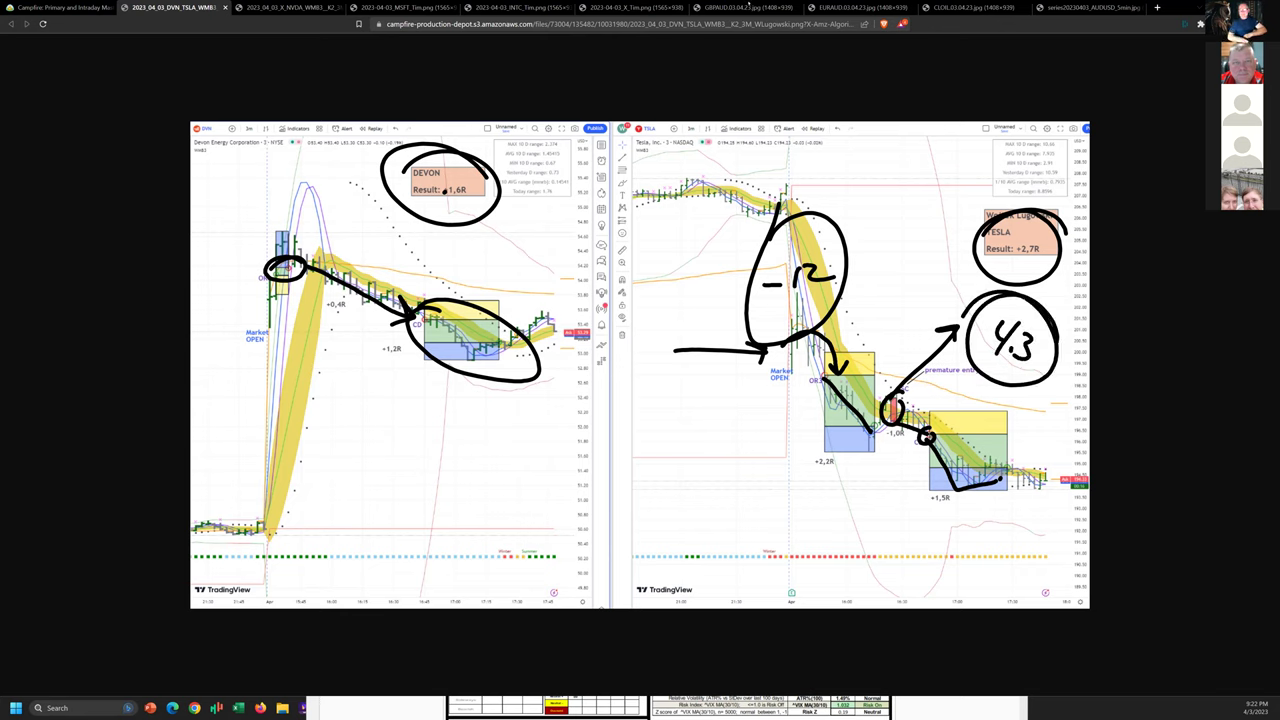
{"action": "right_click", "coordinate": [420, 40]}
{"action": "left_click", "coordinate": [400, 149]}
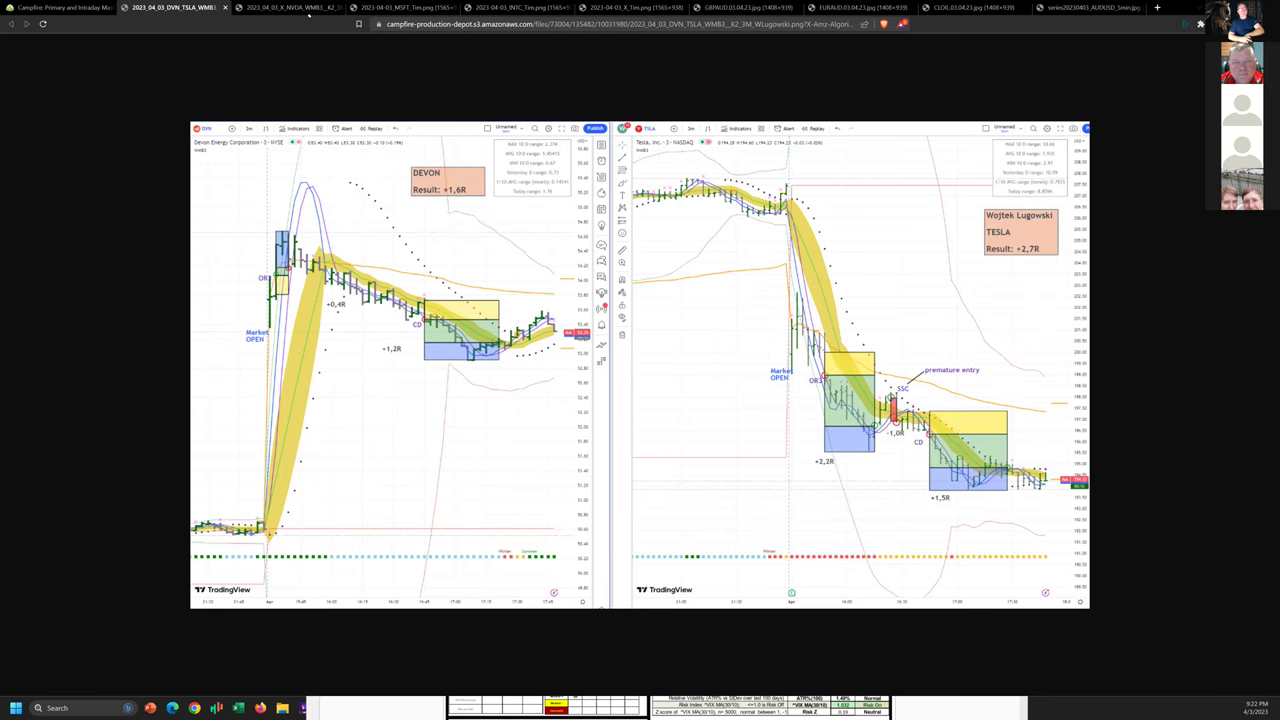
- Open the X and NVDA chart image, mark X's losing and winning trades, and circle its result box
{"action": "left_click", "coordinate": [282, 8]}
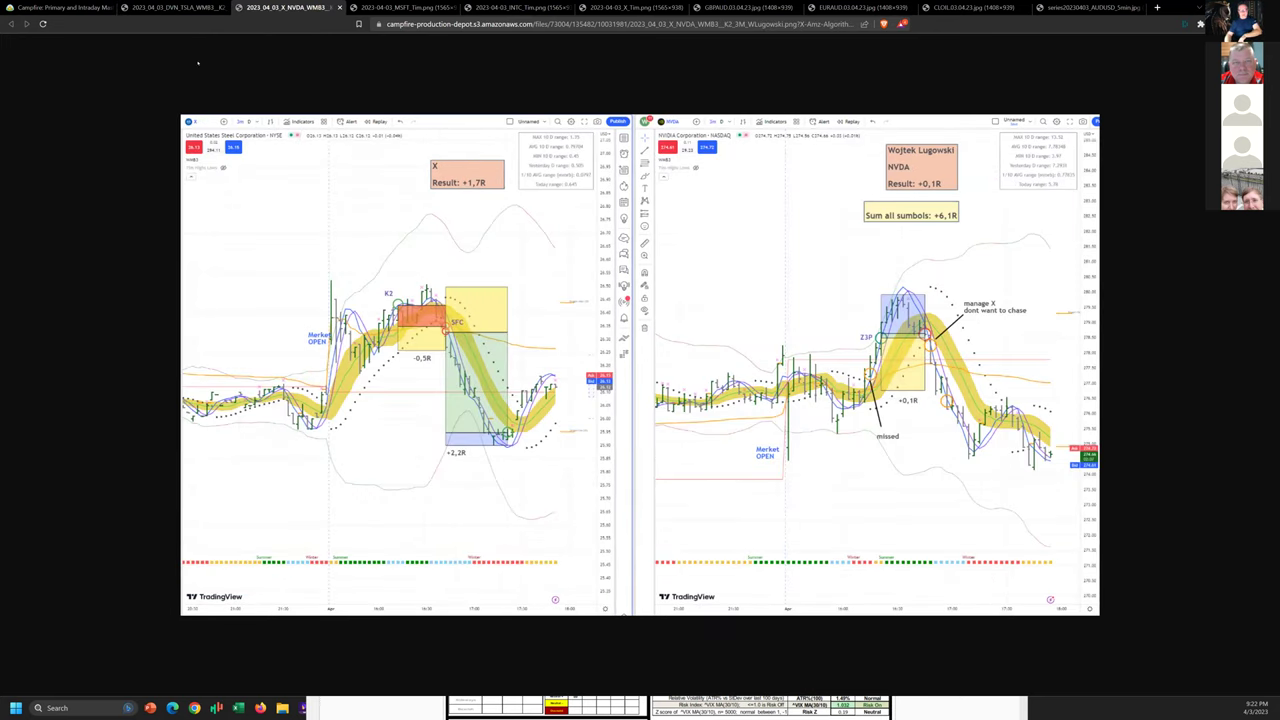
{"action": "mouse_move", "coordinate": [397, 300]}
{"action": "left_mouse_down"}
{"action": "mouse_move", "coordinate": [437, 328]}
{"action": "mouse_move", "coordinate": [455, 422]}
{"action": "mouse_move", "coordinate": [547, 455]}
{"action": "mouse_move", "coordinate": [485, 365]}
{"action": "left_mouse_up"}
{"action": "mouse_move", "coordinate": [490, 145]}
{"action": "left_mouse_down"}
{"action": "mouse_move", "coordinate": [415, 190]}
{"action": "mouse_move", "coordinate": [535, 252]}
{"action": "left_mouse_up"}
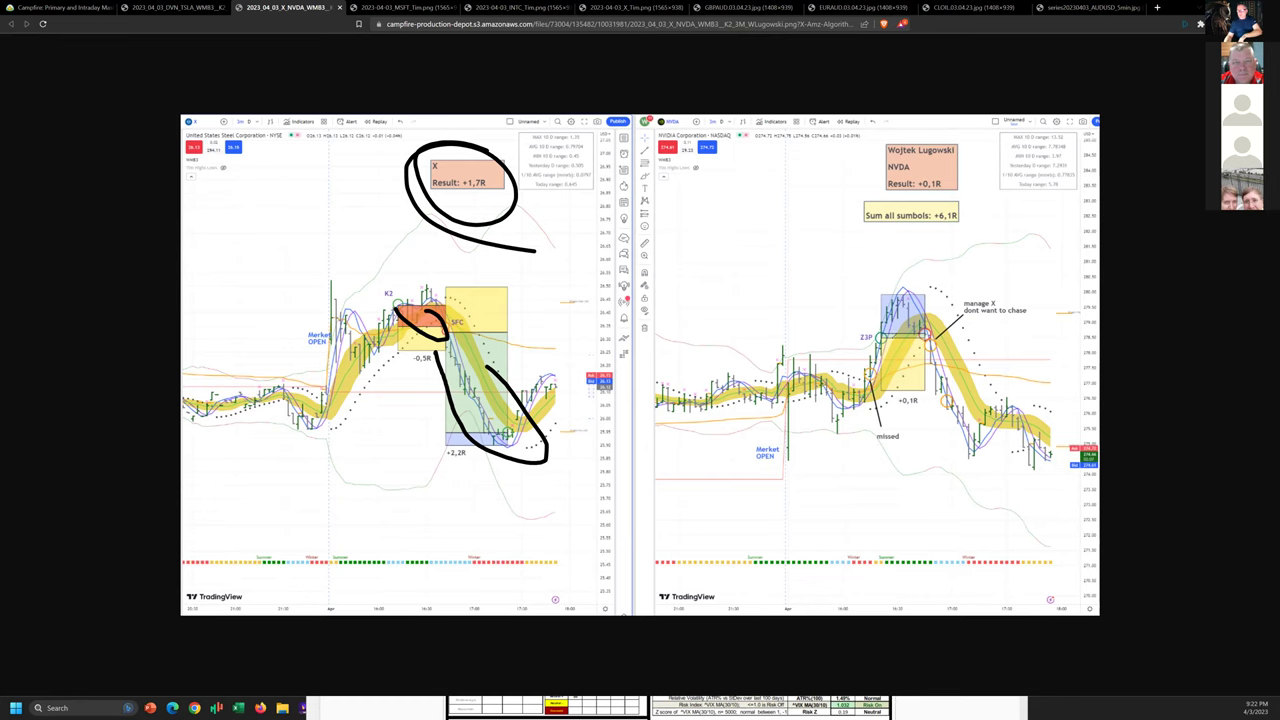
- Circle the NVDA trade and the sum for all symbols, and write a circled 6 beneath the sum
{"action": "mouse_move", "coordinate": [870, 344]}
{"action": "left_mouse_down"}
{"action": "mouse_move", "coordinate": [925, 315]}
{"action": "mouse_move", "coordinate": [880, 335]}
{"action": "left_mouse_up"}
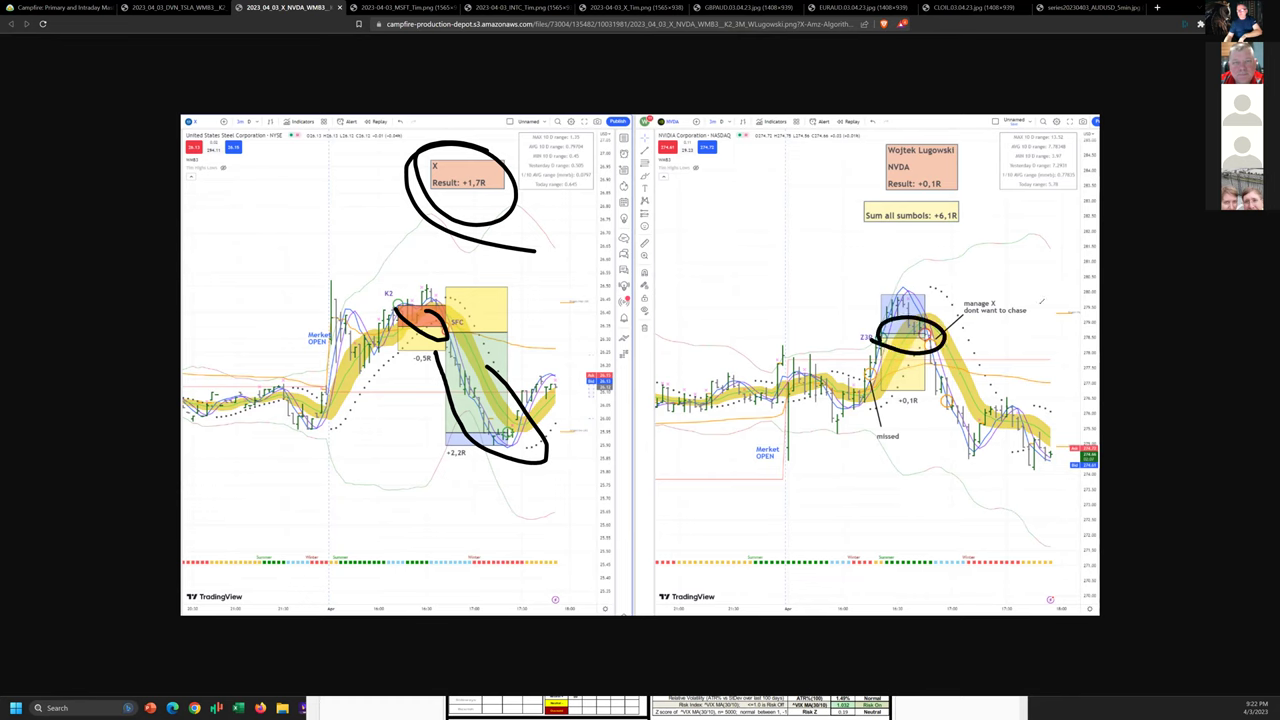
{"action": "mouse_move", "coordinate": [1002, 207]}
{"action": "left_mouse_down"}
{"action": "mouse_move", "coordinate": [806, 200]}
{"action": "mouse_move", "coordinate": [900, 185]}
{"action": "left_mouse_up"}
{"action": "mouse_move", "coordinate": [908, 242]}
{"action": "left_mouse_down"}
{"action": "mouse_move", "coordinate": [912, 288]}
{"action": "mouse_move", "coordinate": [906, 272]}
{"action": "left_mouse_up"}
{"action": "left_click_drag", "start_coordinate": [895, 218], "coordinate": [972, 350]}
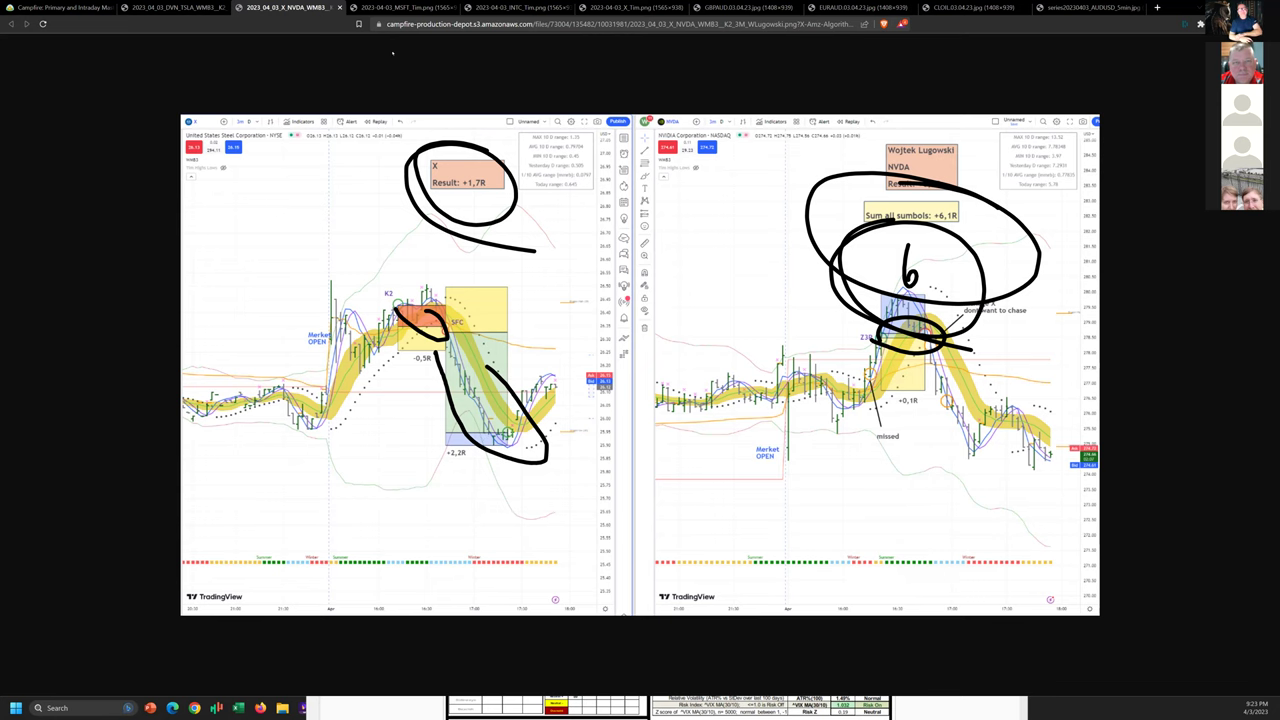
- Clear the drawings, open the MSFT chart image, trace its three trades, and circle its result box
{"action": "key", "text": "Escape"}
{"action": "left_click", "coordinate": [405, 8]}
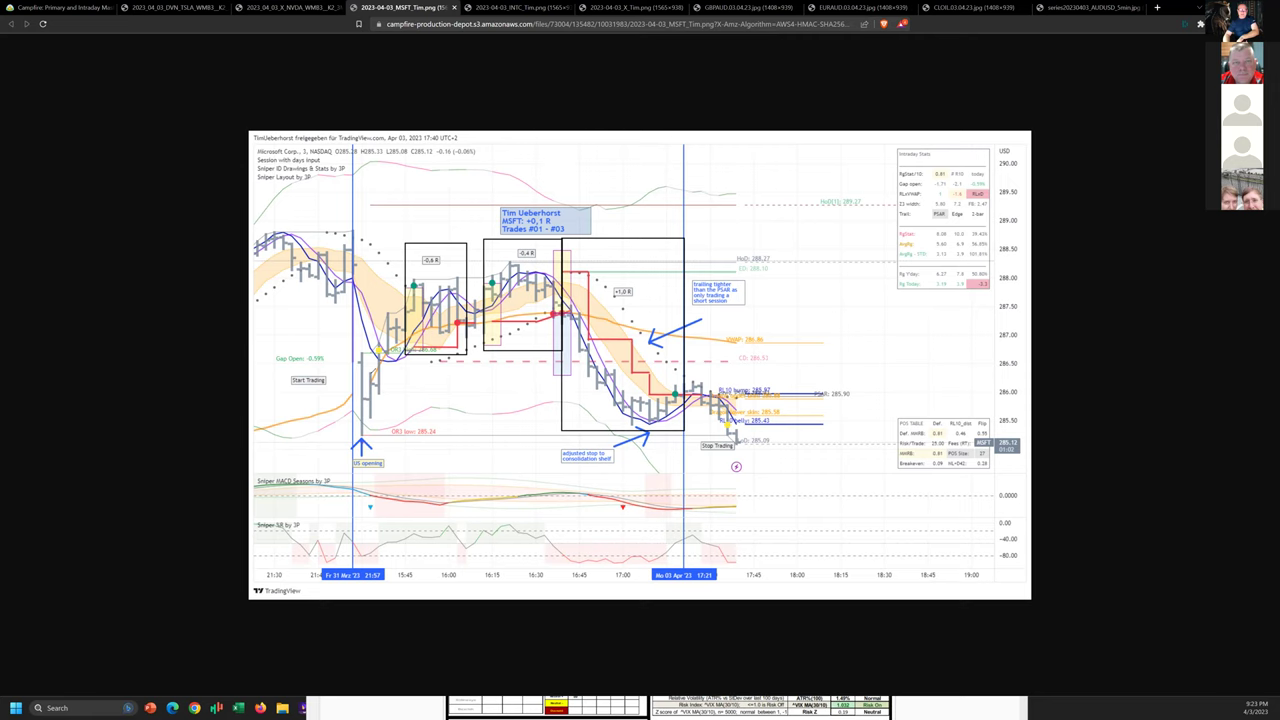
{"action": "mouse_move", "coordinate": [384, 344]}
{"action": "left_mouse_down"}
{"action": "mouse_move", "coordinate": [368, 355]}
{"action": "mouse_move", "coordinate": [422, 283]}
{"action": "mouse_move", "coordinate": [448, 320]}
{"action": "mouse_move", "coordinate": [462, 312]}
{"action": "mouse_move", "coordinate": [446, 322]}
{"action": "mouse_move", "coordinate": [496, 292]}
{"action": "mouse_move", "coordinate": [484, 280]}
{"action": "mouse_move", "coordinate": [496, 290]}
{"action": "mouse_move", "coordinate": [502, 268]}
{"action": "mouse_move", "coordinate": [528, 270]}
{"action": "mouse_move", "coordinate": [567, 296]}
{"action": "mouse_move", "coordinate": [554, 312]}
{"action": "mouse_move", "coordinate": [628, 420]}
{"action": "mouse_move", "coordinate": [682, 400]}
{"action": "left_mouse_up"}
{"action": "left_click_drag", "start_coordinate": [595, 200], "coordinate": [598, 204]}
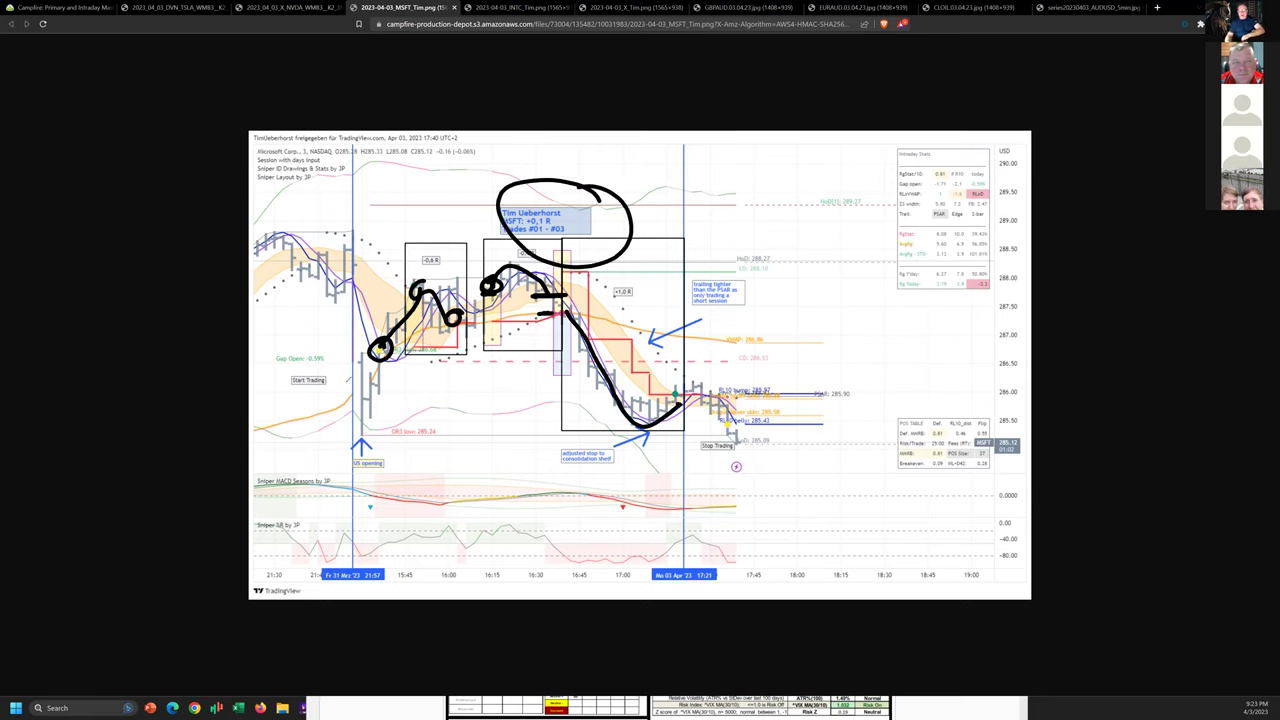
- Circle MSFT's opening move, mark horizontal levels at the first bar's high and the following peak, and clear the drawings
{"action": "mouse_move", "coordinate": [343, 380]}
{"action": "left_mouse_down"}
{"action": "mouse_move", "coordinate": [352, 472]}
{"action": "mouse_move", "coordinate": [385, 361]}
{"action": "mouse_move", "coordinate": [350, 346]}
{"action": "mouse_move", "coordinate": [501, 350]}
{"action": "left_mouse_up"}
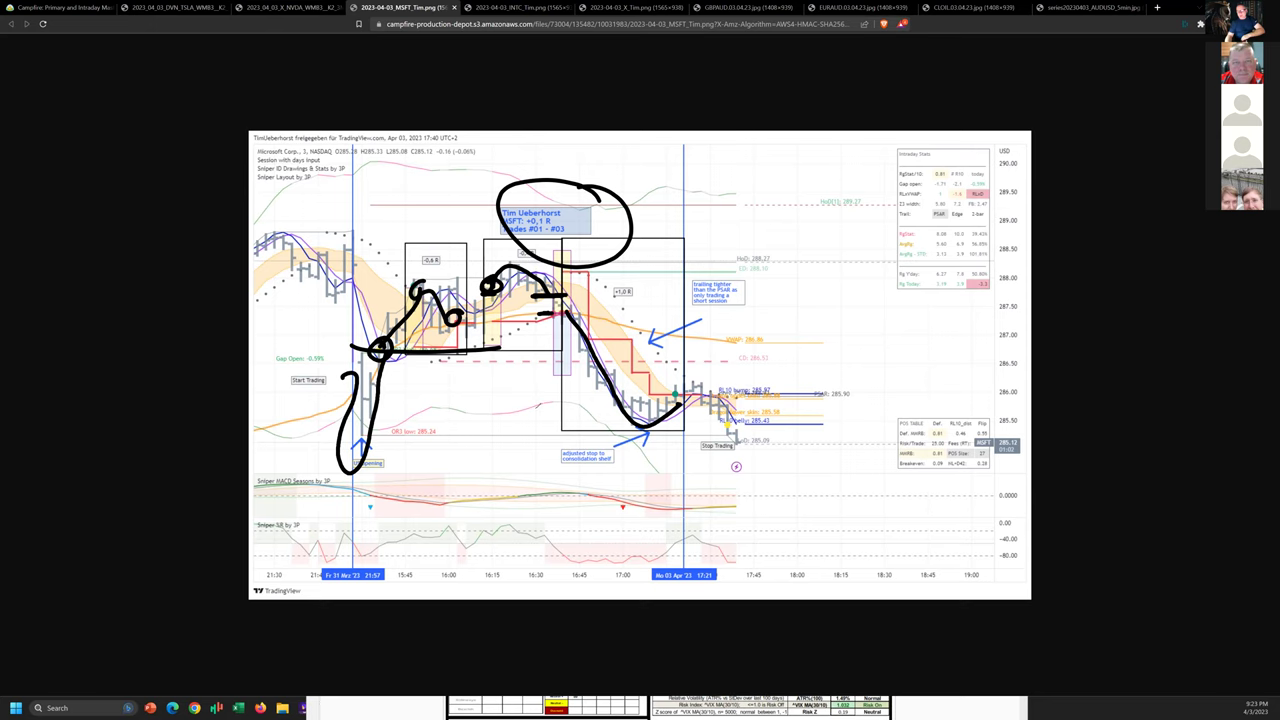
{"action": "left_click_drag", "start_coordinate": [326, 295], "coordinate": [412, 296]}
{"action": "left_click_drag", "start_coordinate": [336, 347], "coordinate": [492, 362]}
{"action": "left_click_drag", "start_coordinate": [372, 326], "coordinate": [388, 349]}
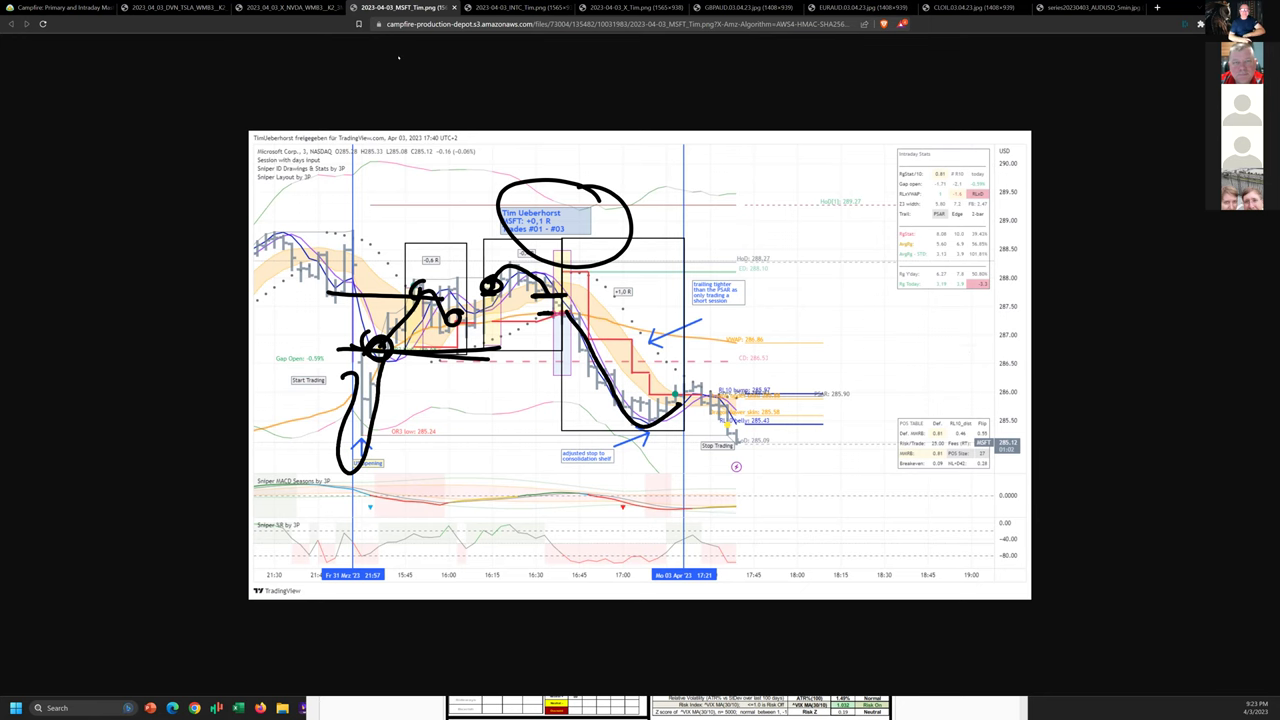
{"action": "left_click", "coordinate": [398, 57]}
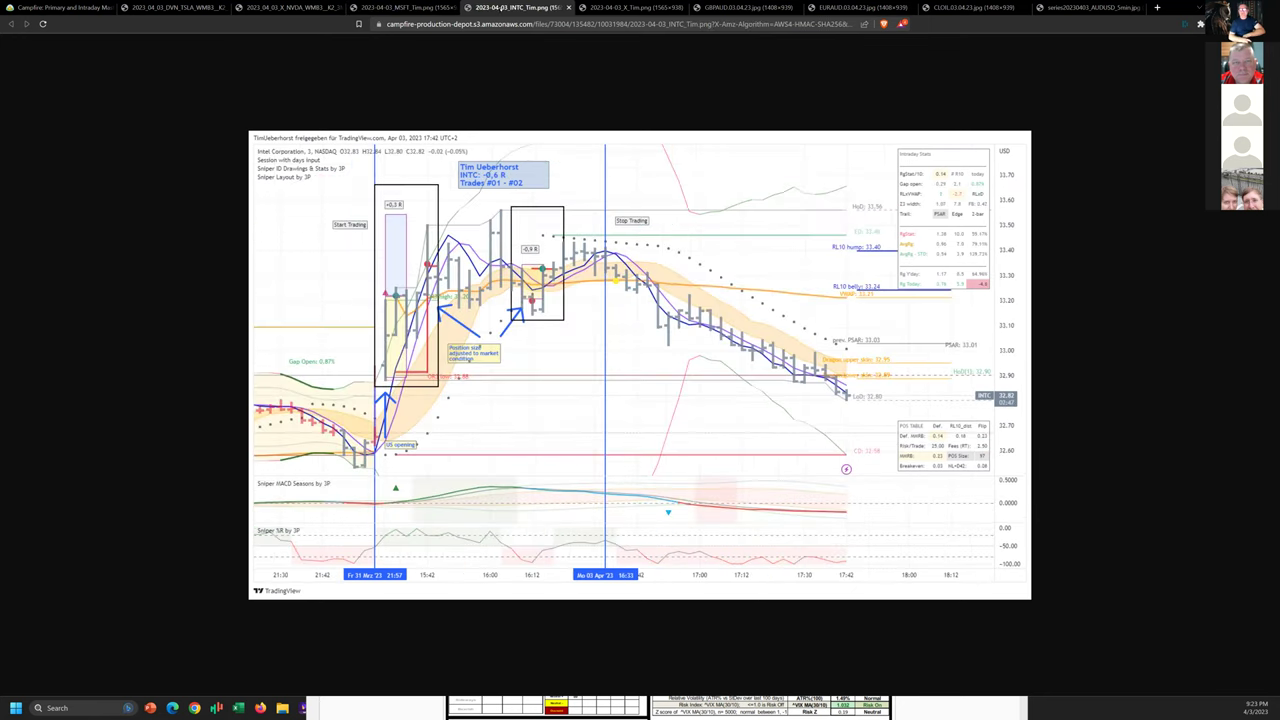
- Open the INTC chart image, circle its two trades, and draw an arrow down the decline after trading stopped
{"action": "key", "text": "ctrl+Tab"}
{"action": "mouse_move", "coordinate": [372, 296]}
{"action": "left_mouse_down"}
{"action": "mouse_move", "coordinate": [436, 260]}
{"action": "mouse_move", "coordinate": [400, 292]}
{"action": "left_mouse_up"}
{"action": "left_click_drag", "start_coordinate": [556, 262], "coordinate": [548, 259]}
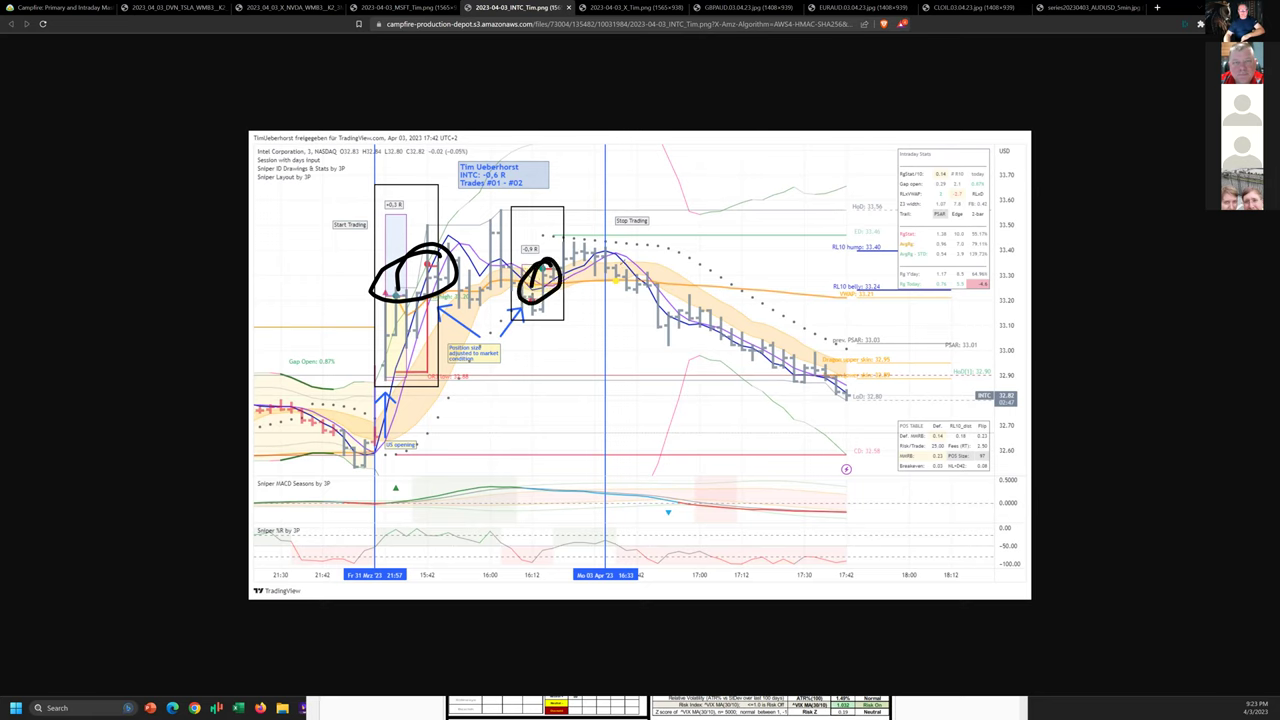
{"action": "left_click_drag", "start_coordinate": [578, 265], "coordinate": [850, 392]}
{"action": "mouse_move", "coordinate": [660, 274]}
{"action": "left_mouse_down"}
{"action": "mouse_move", "coordinate": [668, 283]}
{"action": "mouse_move", "coordinate": [640, 296]}
{"action": "mouse_move", "coordinate": [684, 290]}
{"action": "mouse_move", "coordinate": [662, 274]}
{"action": "mouse_move", "coordinate": [820, 386]}
{"action": "mouse_move", "coordinate": [832, 366]}
{"action": "mouse_move", "coordinate": [806, 402]}
{"action": "left_mouse_up"}
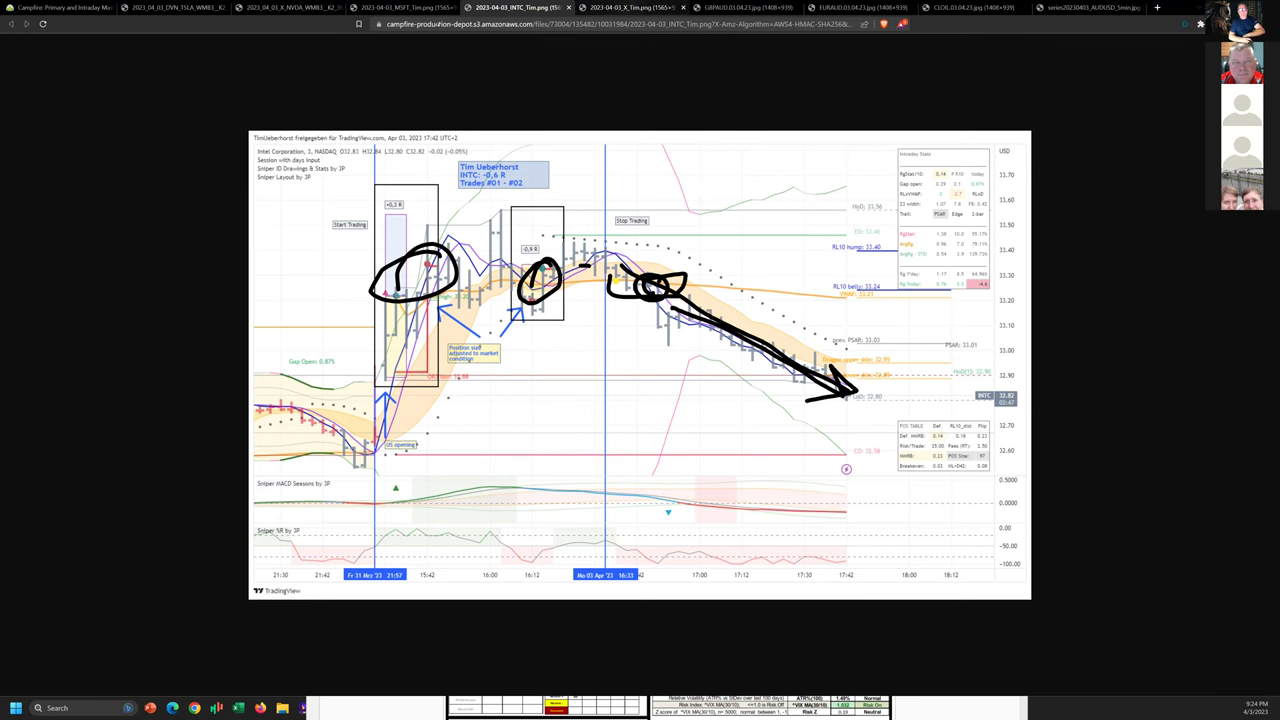
- Open the next X chart image, circle its header, trace both trades and the exit, and clear the drawings
{"action": "key", "text": "ctrl+Tab"}
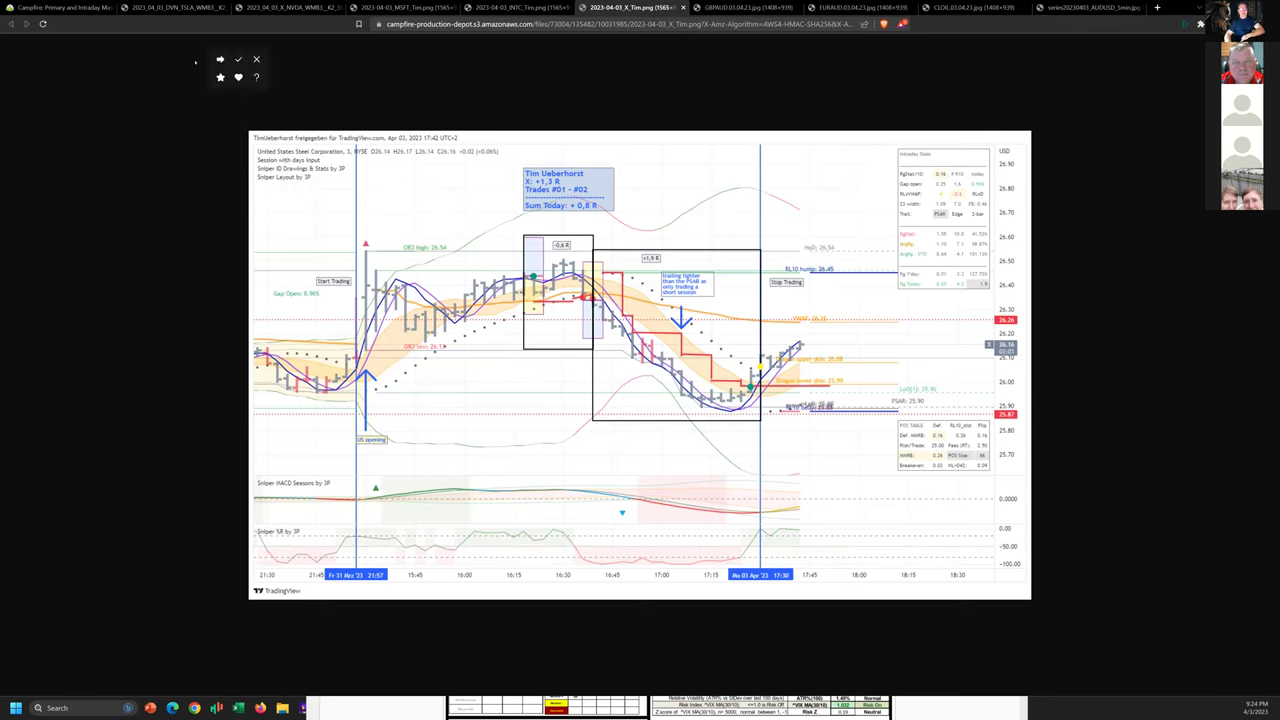
{"action": "mouse_move", "coordinate": [385, 138]}
{"action": "left_mouse_down"}
{"action": "mouse_move", "coordinate": [285, 196]}
{"action": "mouse_move", "coordinate": [300, 142]}
{"action": "left_mouse_up"}
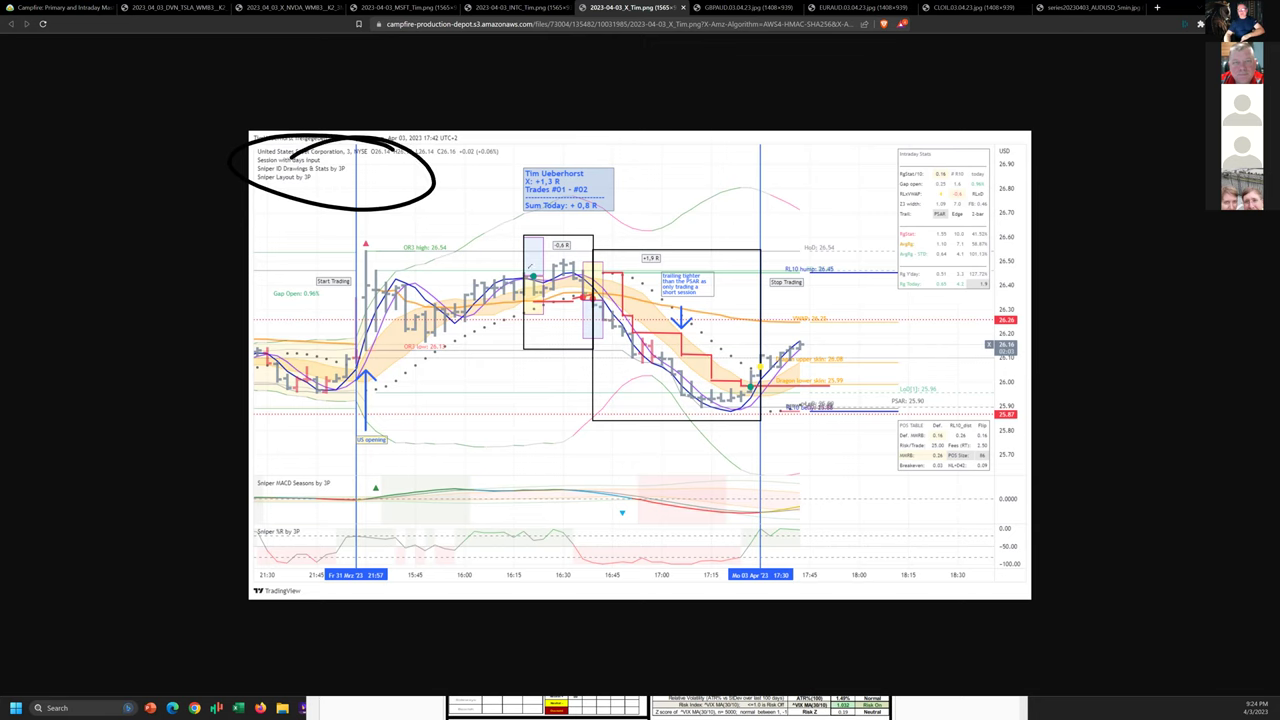
{"action": "mouse_move", "coordinate": [522, 270]}
{"action": "left_mouse_down"}
{"action": "mouse_move", "coordinate": [530, 290]}
{"action": "mouse_move", "coordinate": [598, 302]}
{"action": "mouse_move", "coordinate": [626, 338]}
{"action": "mouse_move", "coordinate": [762, 410]}
{"action": "mouse_move", "coordinate": [750, 380]}
{"action": "mouse_move", "coordinate": [622, 306]}
{"action": "left_mouse_up"}
{"action": "mouse_move", "coordinate": [750, 381]}
{"action": "left_mouse_down"}
{"action": "mouse_move", "coordinate": [745, 370]}
{"action": "mouse_move", "coordinate": [816, 334]}
{"action": "mouse_move", "coordinate": [752, 368]}
{"action": "left_mouse_up"}
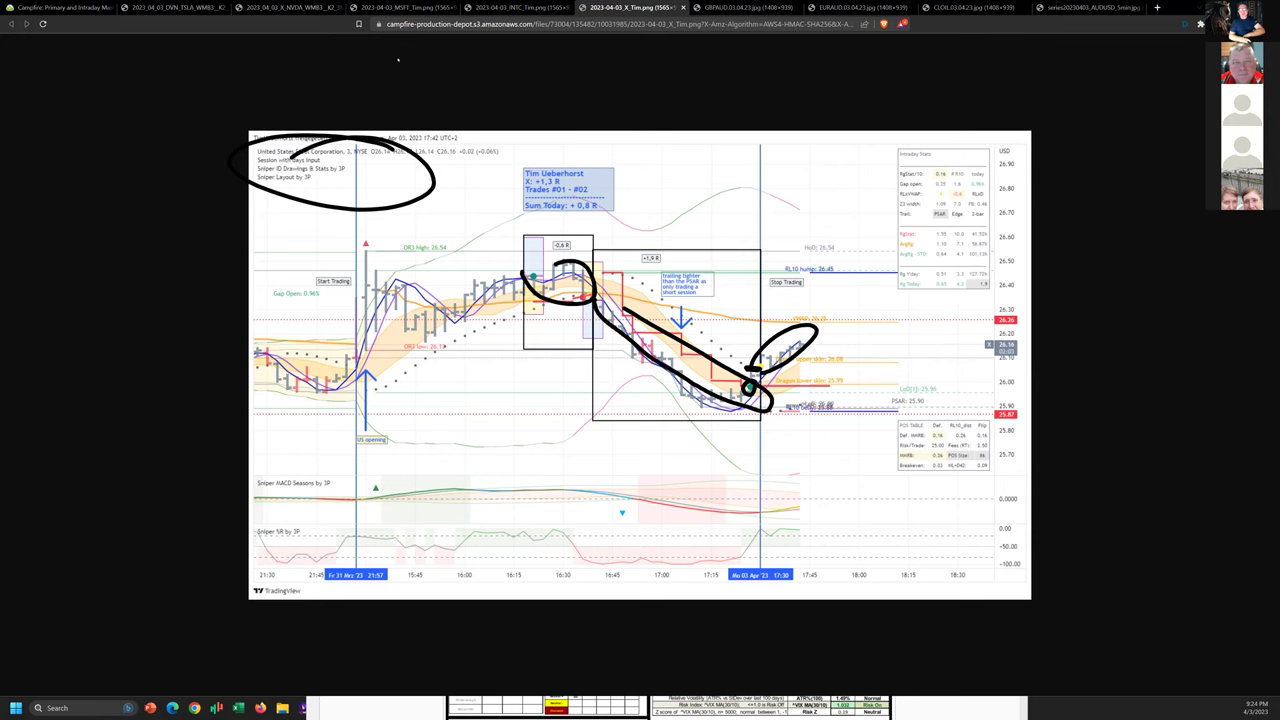
{"action": "key", "text": "Escape"}
- Open the GBPAUD chart image, underline the breakout level, trace the short to its circled +1.5R exit, and clear the drawings
{"action": "key", "text": "ctrl+Tab"}
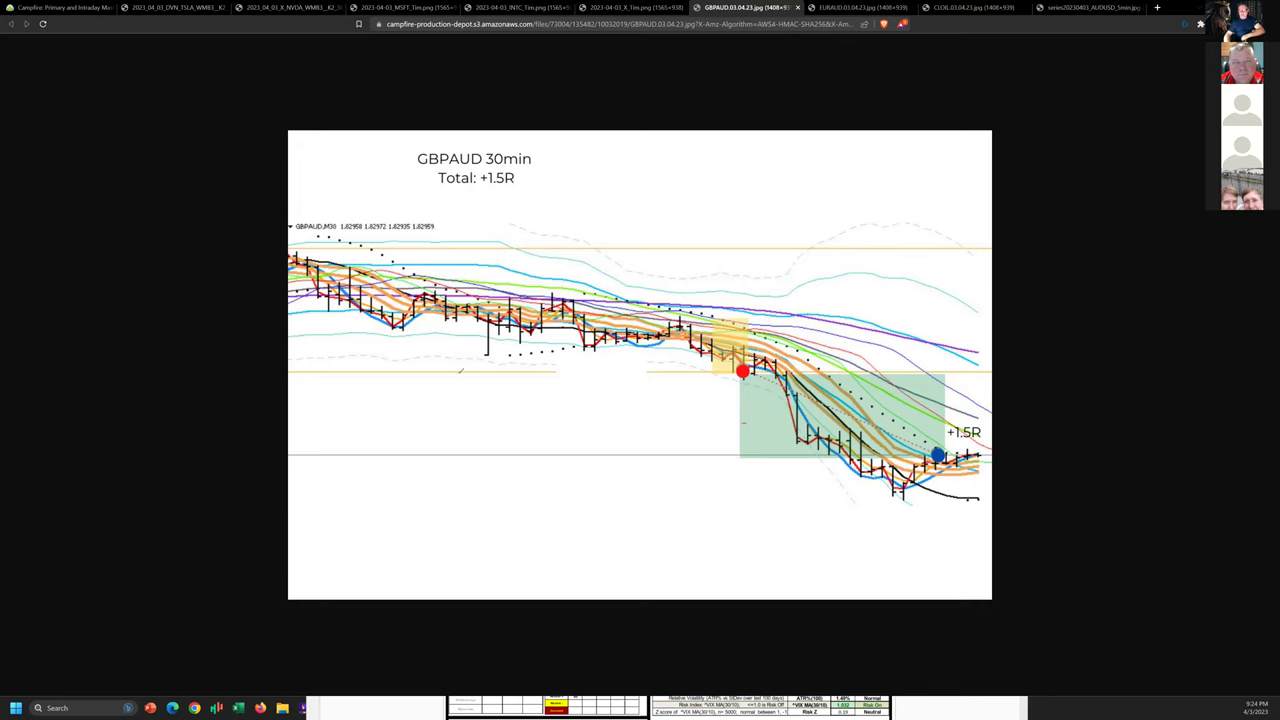
{"action": "left_click_drag", "start_coordinate": [460, 371], "coordinate": [912, 366]}
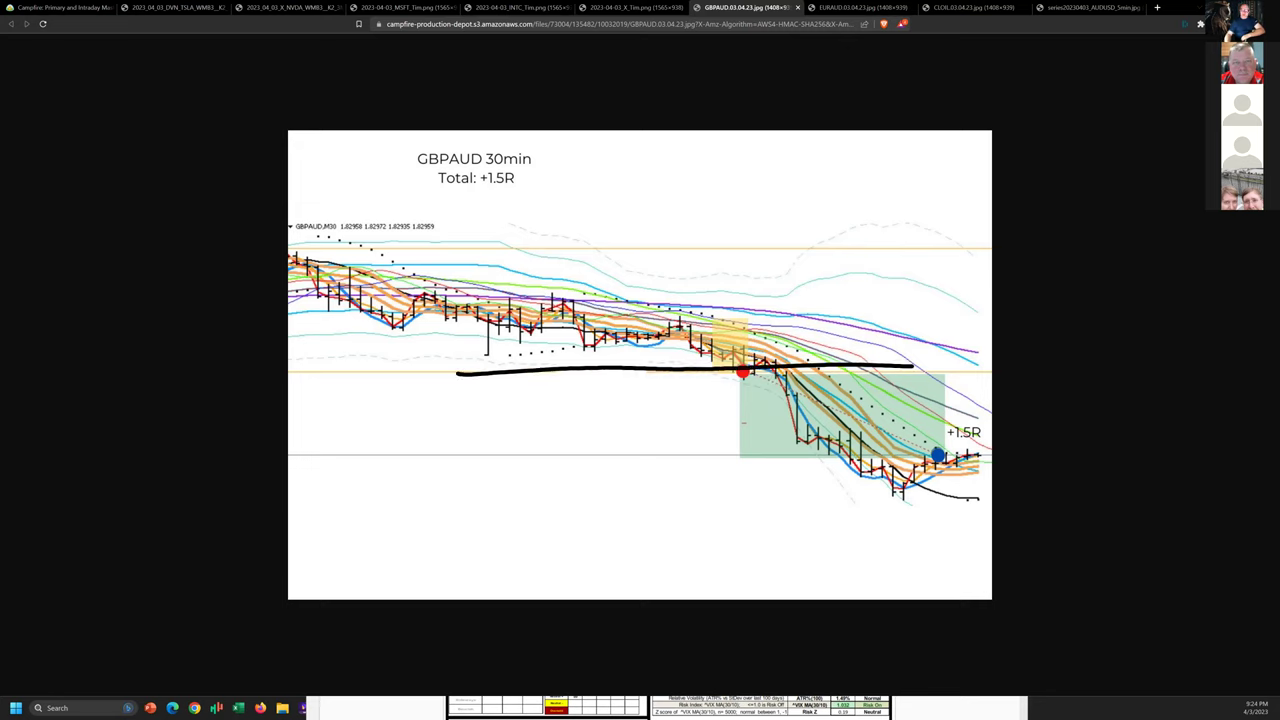
{"action": "mouse_move", "coordinate": [746, 372]}
{"action": "left_mouse_down"}
{"action": "mouse_move", "coordinate": [860, 456]}
{"action": "mouse_move", "coordinate": [934, 468]}
{"action": "mouse_move", "coordinate": [950, 446]}
{"action": "mouse_move", "coordinate": [912, 410]}
{"action": "mouse_move", "coordinate": [995, 418]}
{"action": "left_mouse_up"}
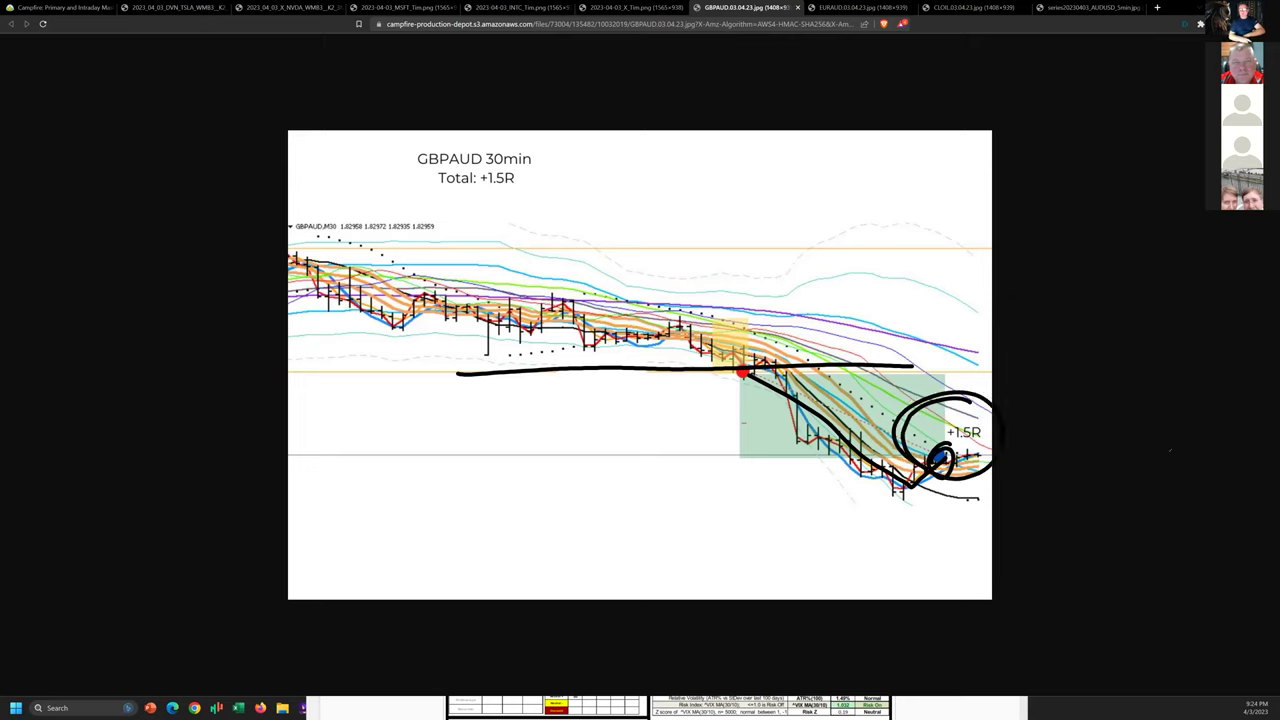
{"action": "right_click", "coordinate": [838, 8]}
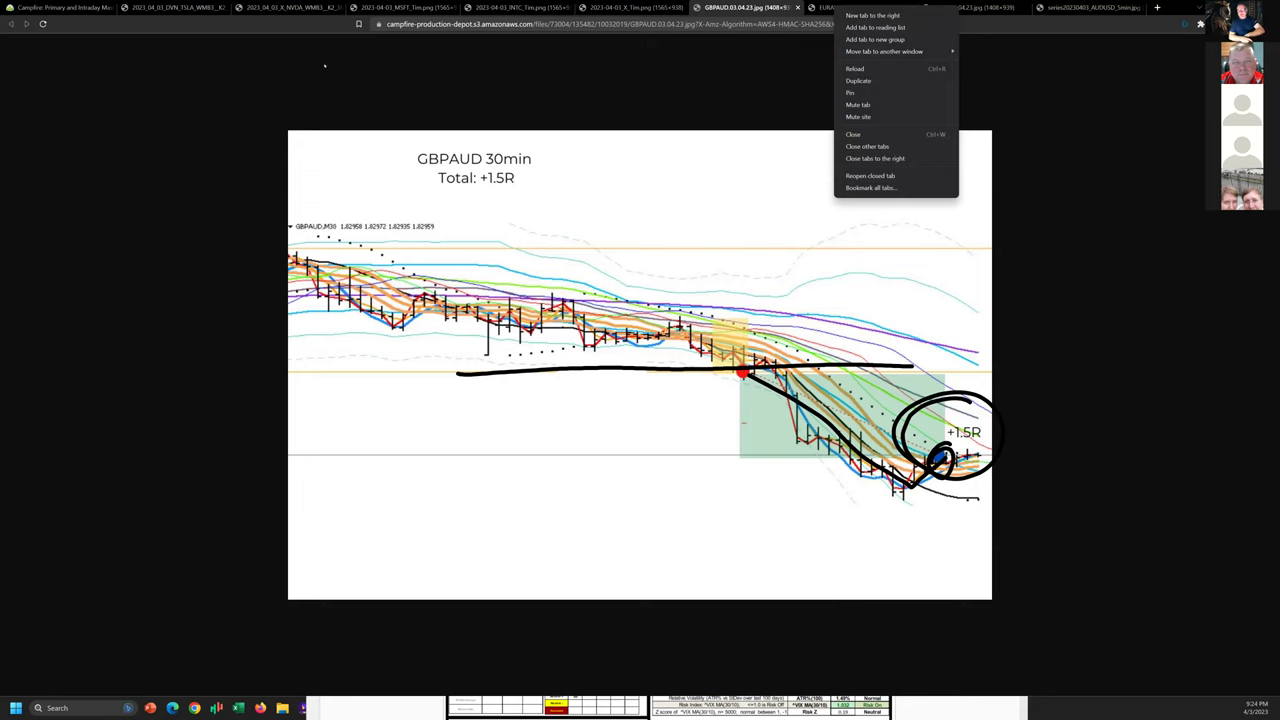
{"action": "left_click", "coordinate": [397, 57]}
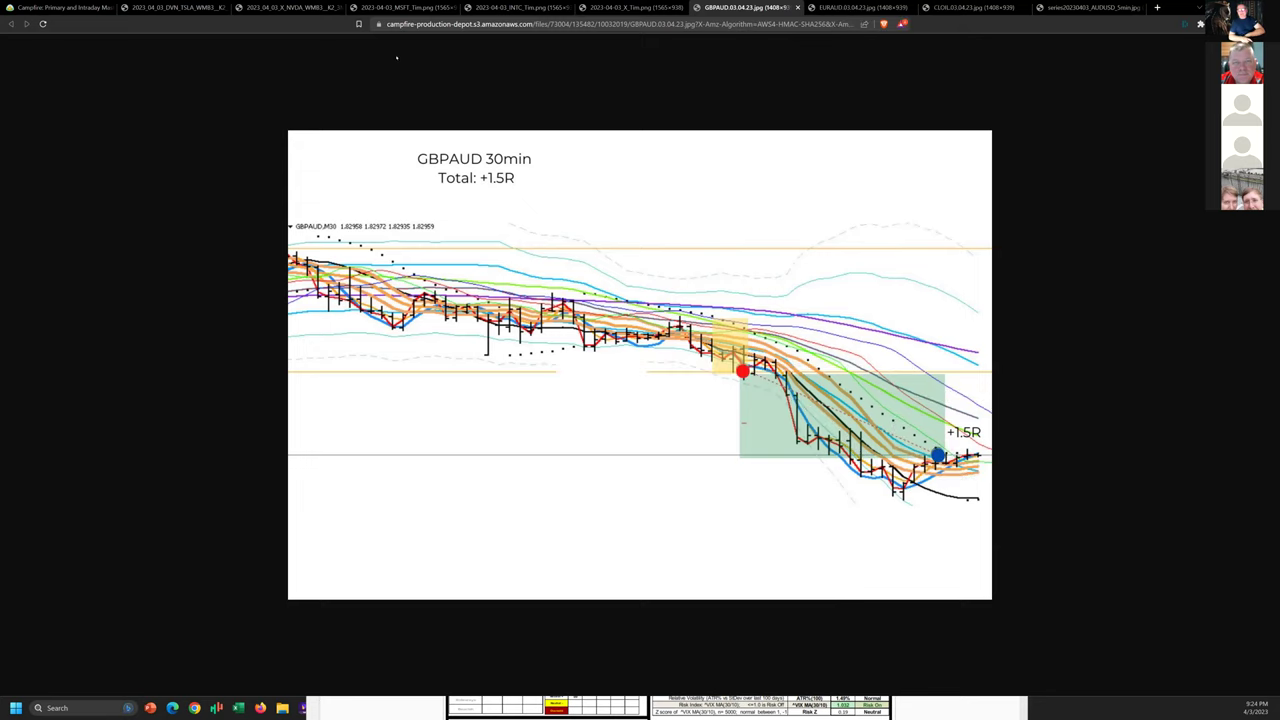
- Open the EURAUD 30min chart image, trace the support line and short trade to its exit, and circle the title and total
{"action": "key", "text": "ctrl+Tab"}
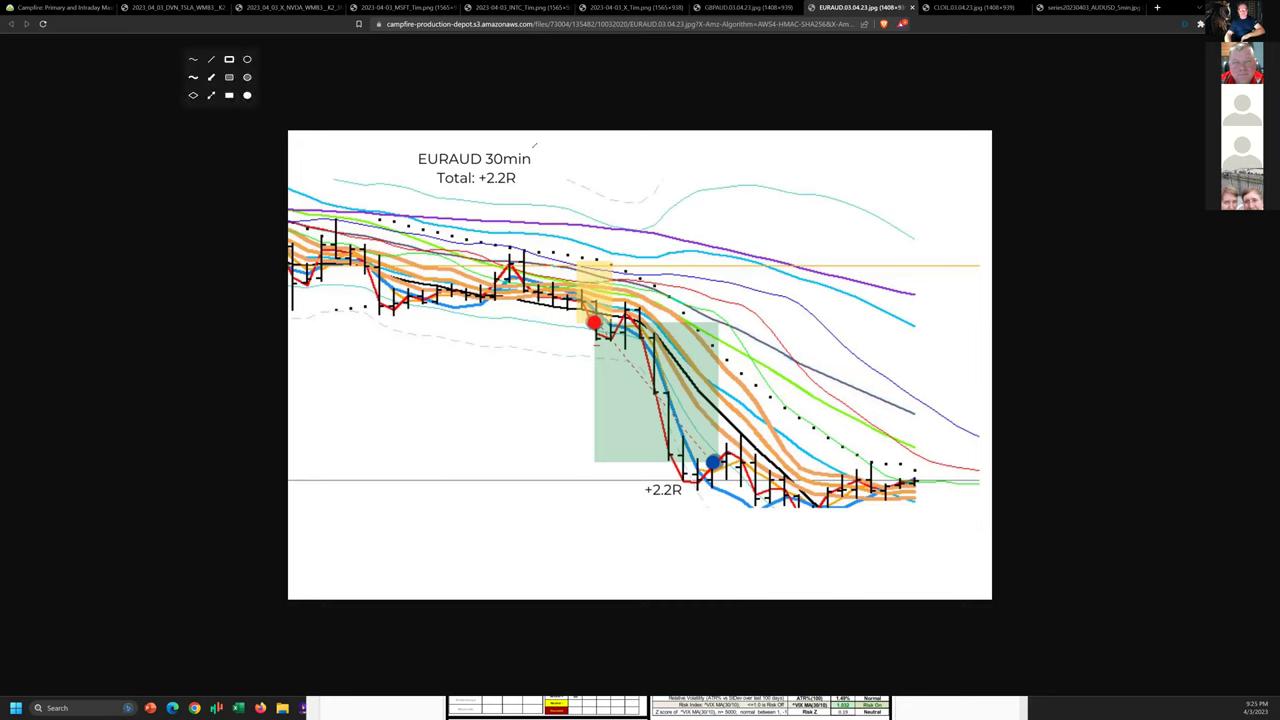
{"action": "mouse_move", "coordinate": [533, 143]}
{"action": "left_mouse_down"}
{"action": "mouse_move", "coordinate": [440, 141]}
{"action": "mouse_move", "coordinate": [540, 172]}
{"action": "mouse_move", "coordinate": [500, 158]}
{"action": "left_mouse_up"}
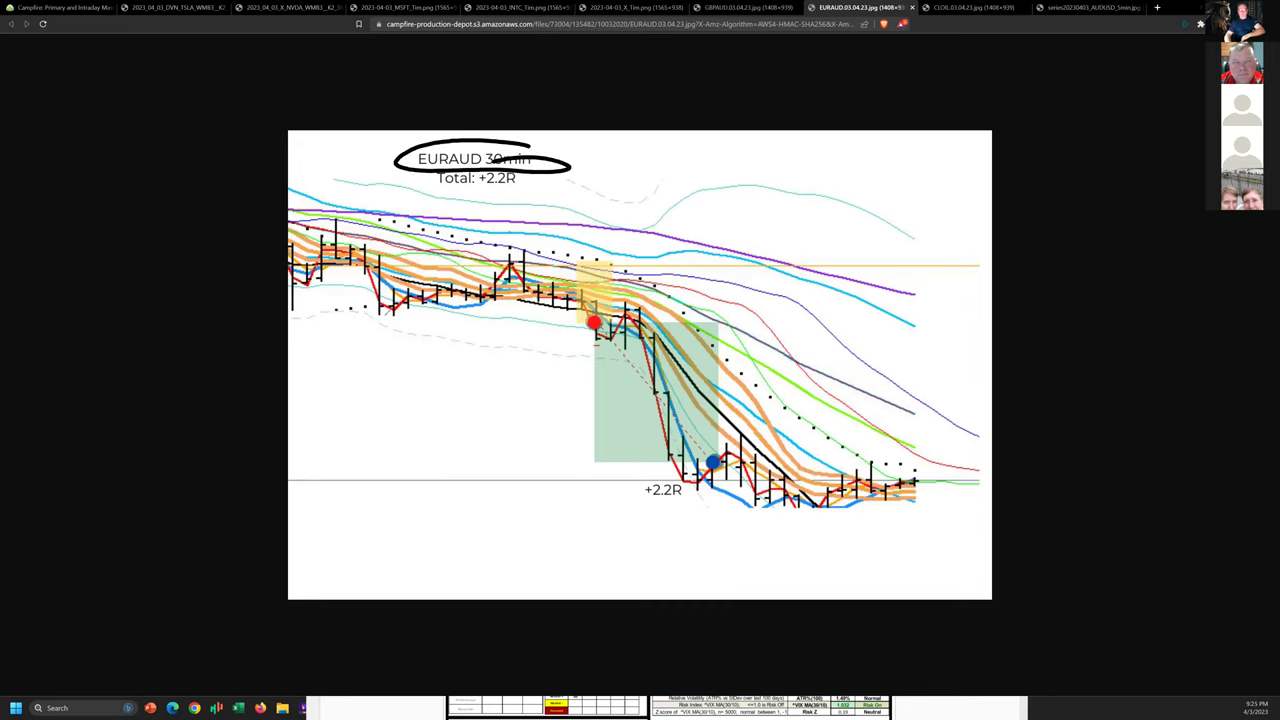
{"action": "mouse_move", "coordinate": [384, 313]}
{"action": "left_mouse_down"}
{"action": "mouse_move", "coordinate": [624, 317]}
{"action": "mouse_move", "coordinate": [642, 422]}
{"action": "mouse_move", "coordinate": [718, 472]}
{"action": "mouse_move", "coordinate": [732, 458]}
{"action": "mouse_move", "coordinate": [694, 496]}
{"action": "mouse_move", "coordinate": [720, 468]}
{"action": "left_mouse_up"}
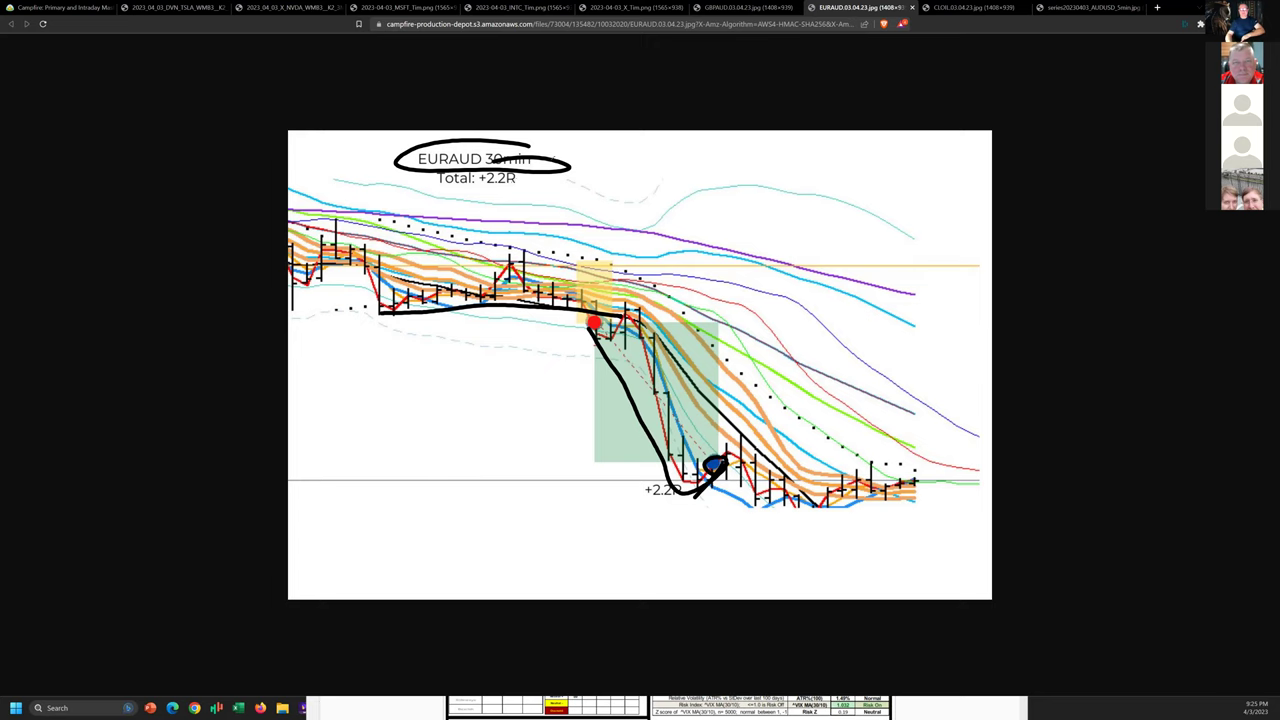
{"action": "mouse_move", "coordinate": [570, 168]}
{"action": "left_mouse_down"}
{"action": "mouse_move", "coordinate": [500, 224]}
{"action": "mouse_move", "coordinate": [556, 226]}
{"action": "left_mouse_up"}
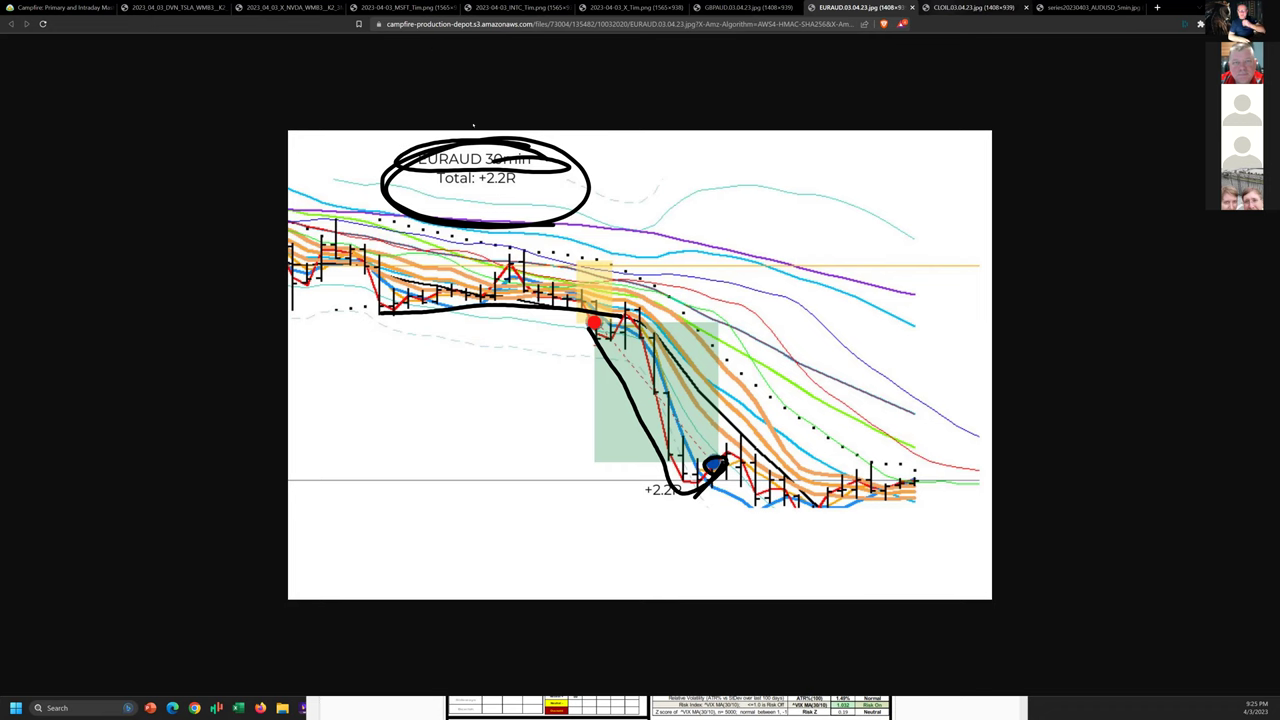
- Open the CL-OIL chart image, mark the consolidation, entry box and long trade, circle its total, and clear the drawings
{"action": "key", "text": "ctrl+Tab"}
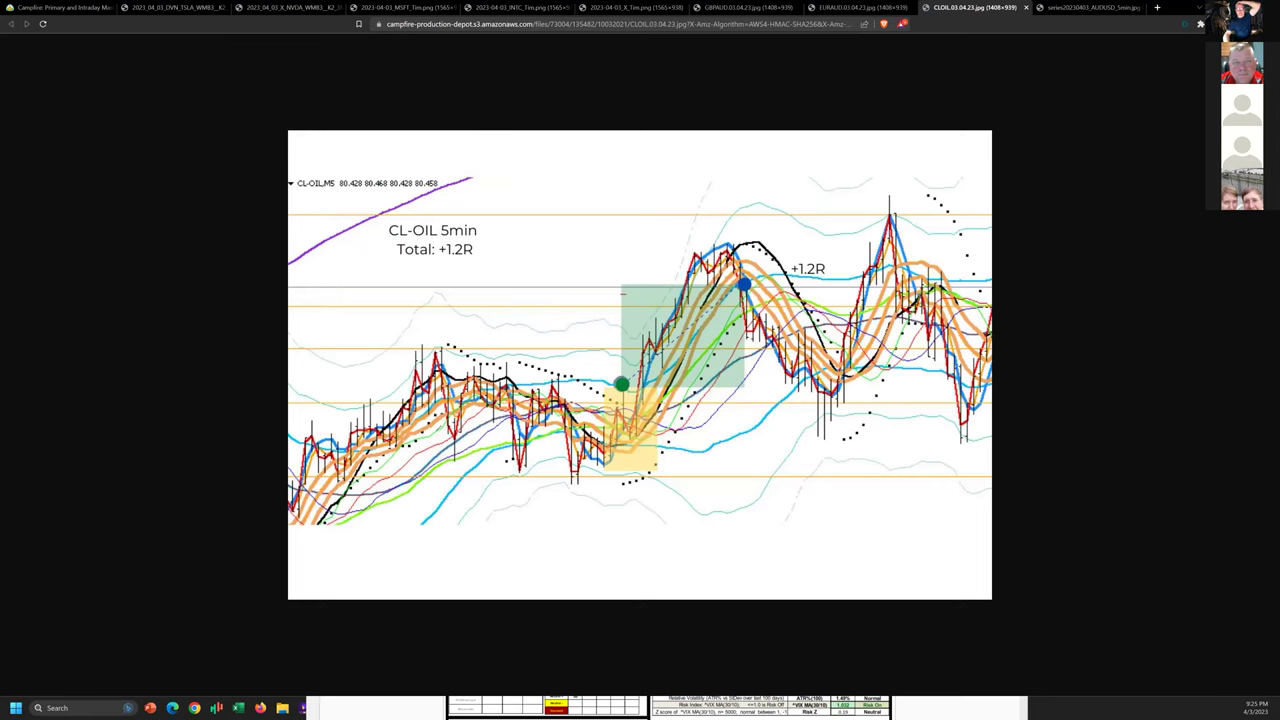
{"action": "mouse_move", "coordinate": [366, 472]}
{"action": "left_mouse_down"}
{"action": "mouse_move", "coordinate": [384, 430]}
{"action": "mouse_move", "coordinate": [438, 396]}
{"action": "mouse_move", "coordinate": [536, 462]}
{"action": "mouse_move", "coordinate": [604, 436]}
{"action": "mouse_move", "coordinate": [606, 406]}
{"action": "mouse_move", "coordinate": [664, 438]}
{"action": "mouse_move", "coordinate": [600, 476]}
{"action": "mouse_move", "coordinate": [602, 408]}
{"action": "mouse_move", "coordinate": [748, 276]}
{"action": "left_mouse_up"}
{"action": "mouse_move", "coordinate": [526, 216]}
{"action": "left_mouse_down"}
{"action": "mouse_move", "coordinate": [405, 198]}
{"action": "mouse_move", "coordinate": [534, 254]}
{"action": "mouse_move", "coordinate": [522, 262]}
{"action": "mouse_move", "coordinate": [546, 261]}
{"action": "left_mouse_up"}
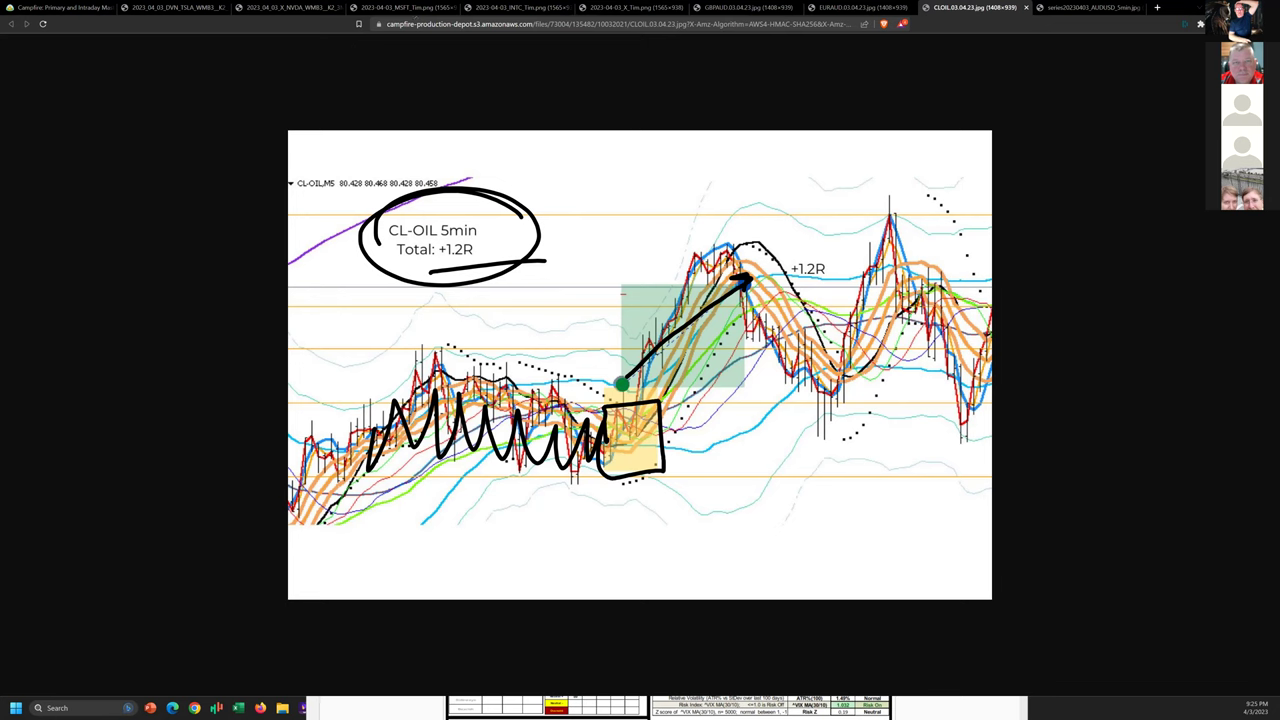
{"action": "key", "text": "Escape"}
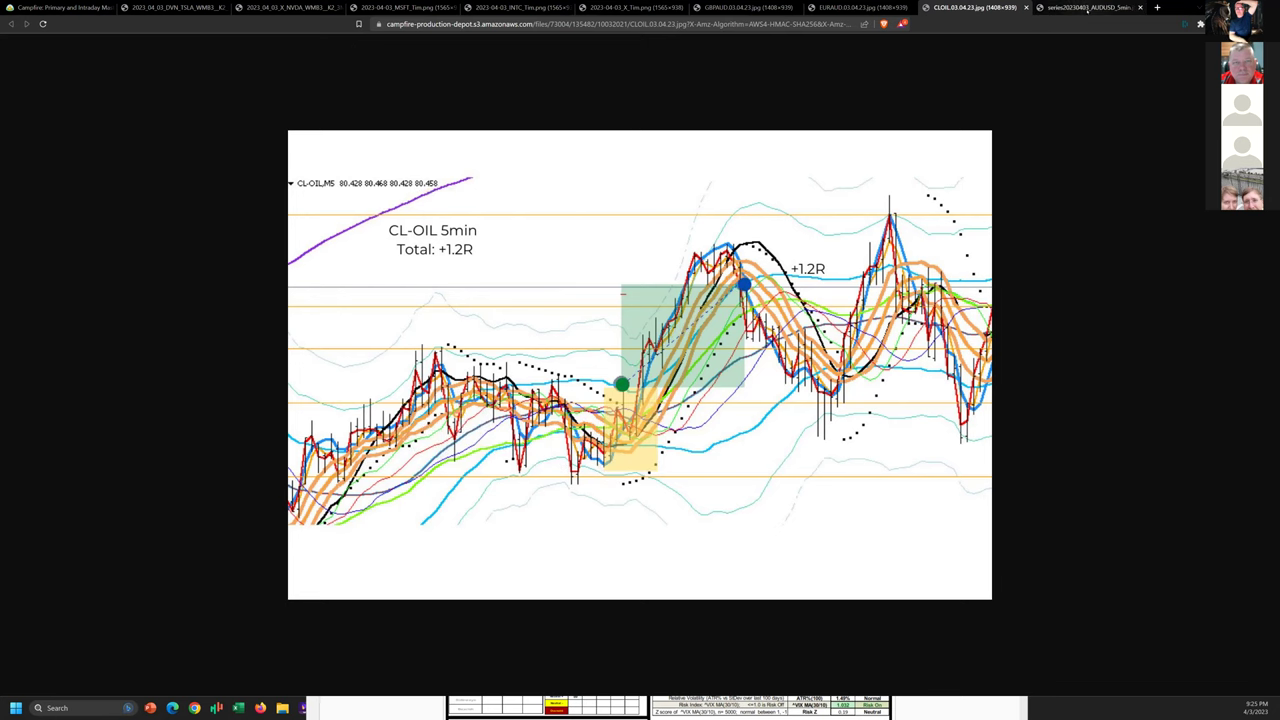
- Open the AUDUSD 5 MIN chart image, circle its title, mark the three small trades, and circle the long's entry and breakout level
{"action": "left_click", "coordinate": [1071, 7]}
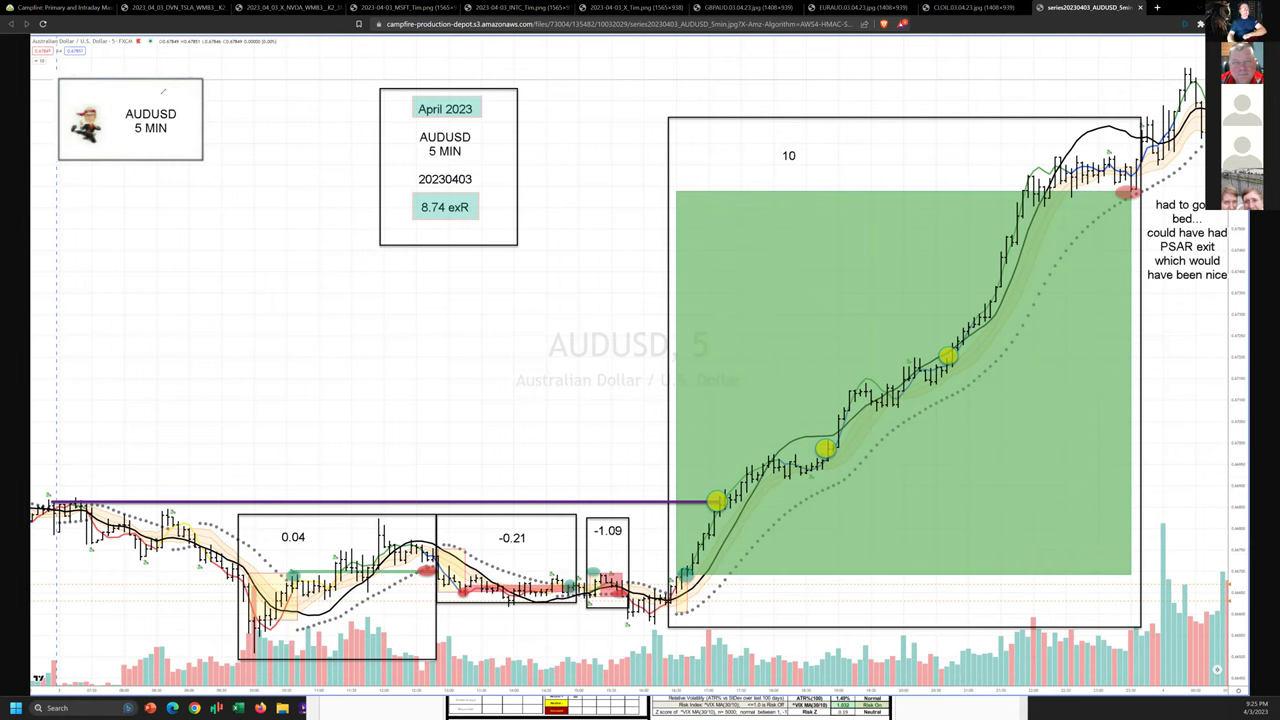
{"action": "mouse_move", "coordinate": [163, 91]}
{"action": "left_mouse_down"}
{"action": "mouse_move", "coordinate": [92, 82]}
{"action": "mouse_move", "coordinate": [136, 136]}
{"action": "mouse_move", "coordinate": [170, 86]}
{"action": "left_mouse_up"}
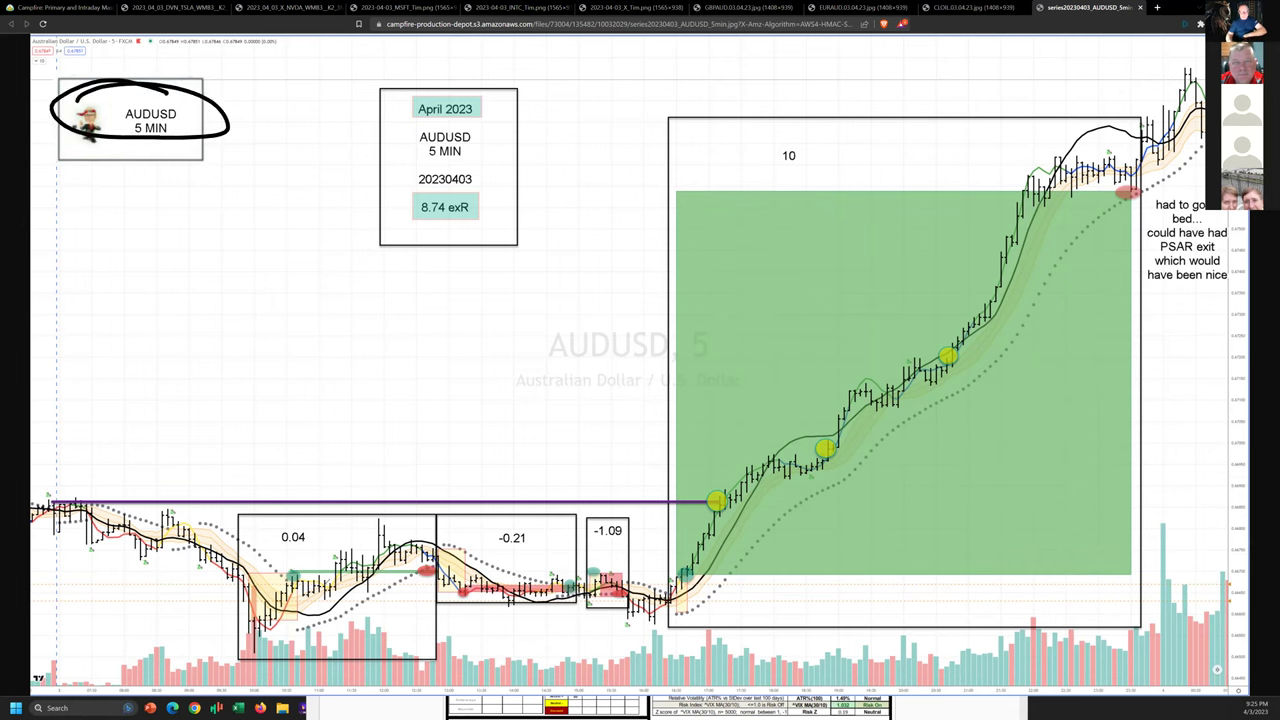
{"action": "mouse_move", "coordinate": [300, 567]}
{"action": "left_mouse_down"}
{"action": "mouse_move", "coordinate": [276, 588]}
{"action": "mouse_move", "coordinate": [432, 574]}
{"action": "left_mouse_up"}
{"action": "mouse_move", "coordinate": [362, 516]}
{"action": "left_mouse_down"}
{"action": "mouse_move", "coordinate": [428, 572]}
{"action": "mouse_move", "coordinate": [340, 573]}
{"action": "left_mouse_up"}
{"action": "left_click_drag", "start_coordinate": [556, 592], "coordinate": [636, 603]}
{"action": "left_click_drag", "start_coordinate": [688, 556], "coordinate": [670, 587]}
{"action": "left_click_drag", "start_coordinate": [722, 486], "coordinate": [740, 497]}
{"action": "left_click_drag", "start_coordinate": [72, 489], "coordinate": [62, 496]}
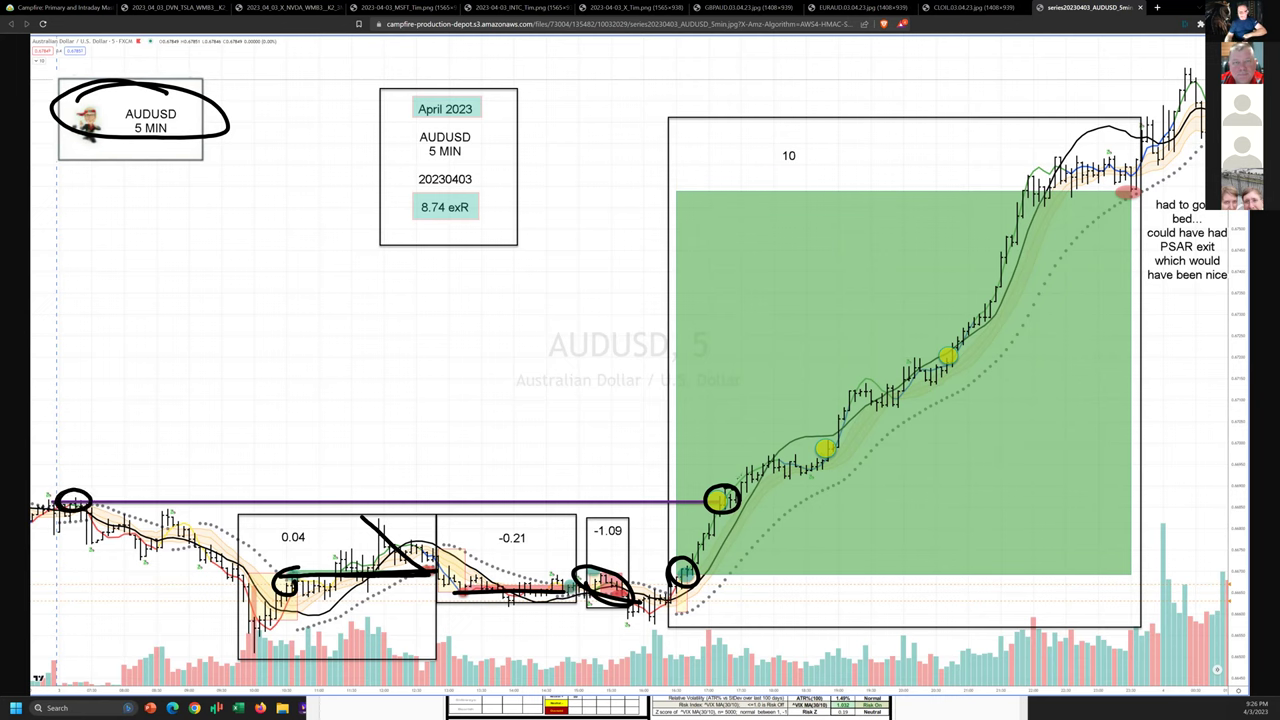
- Trace the AUDUSD long through its add-on entries, label two of them K2, and circle the exit and the 10 result
{"action": "mouse_move", "coordinate": [738, 489]}
{"action": "left_mouse_down"}
{"action": "mouse_move", "coordinate": [776, 458]}
{"action": "mouse_move", "coordinate": [820, 468]}
{"action": "left_mouse_up"}
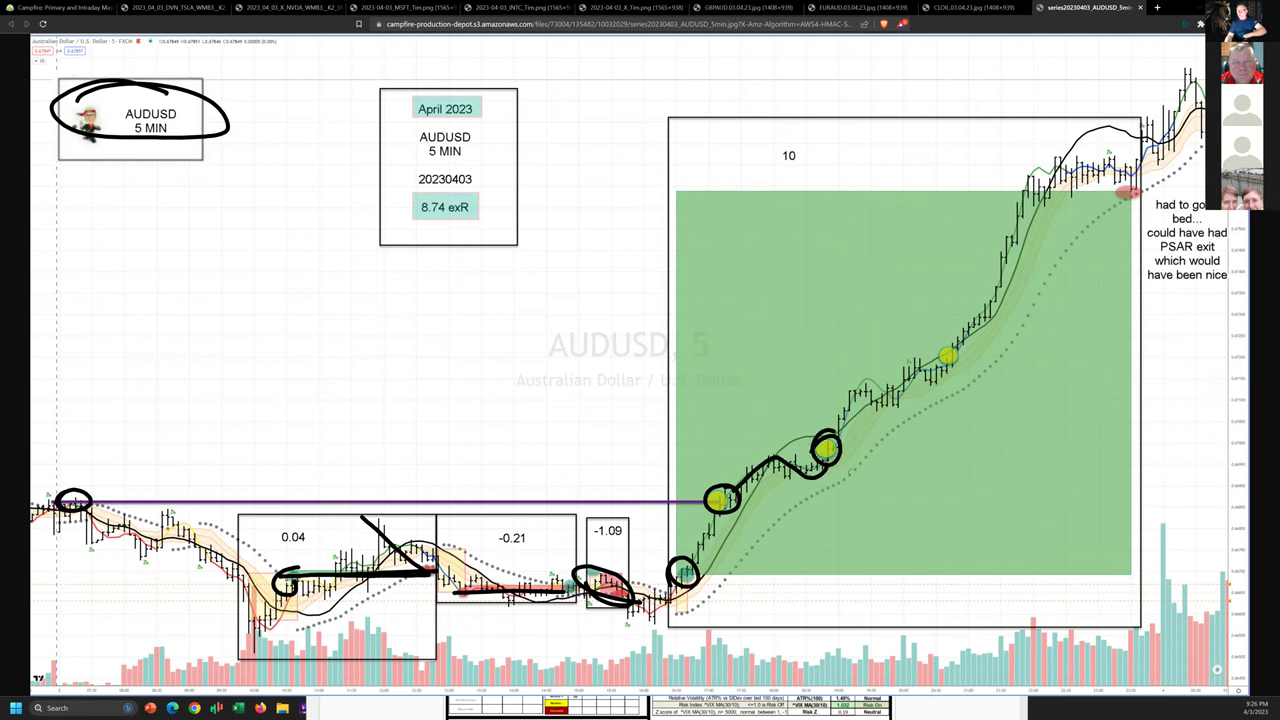
{"action": "left_click_drag", "start_coordinate": [829, 480], "coordinate": [829, 508]}
{"action": "mouse_move", "coordinate": [838, 482]}
{"action": "left_mouse_down"}
{"action": "mouse_move", "coordinate": [836, 506]}
{"action": "mouse_move", "coordinate": [858, 494]}
{"action": "left_mouse_up"}
{"action": "mouse_move", "coordinate": [840, 425]}
{"action": "left_mouse_down"}
{"action": "mouse_move", "coordinate": [885, 378]}
{"action": "mouse_move", "coordinate": [948, 361]}
{"action": "mouse_move", "coordinate": [947, 403]}
{"action": "mouse_move", "coordinate": [959, 397]}
{"action": "left_mouse_up"}
{"action": "left_click_drag", "start_coordinate": [974, 384], "coordinate": [977, 401]}
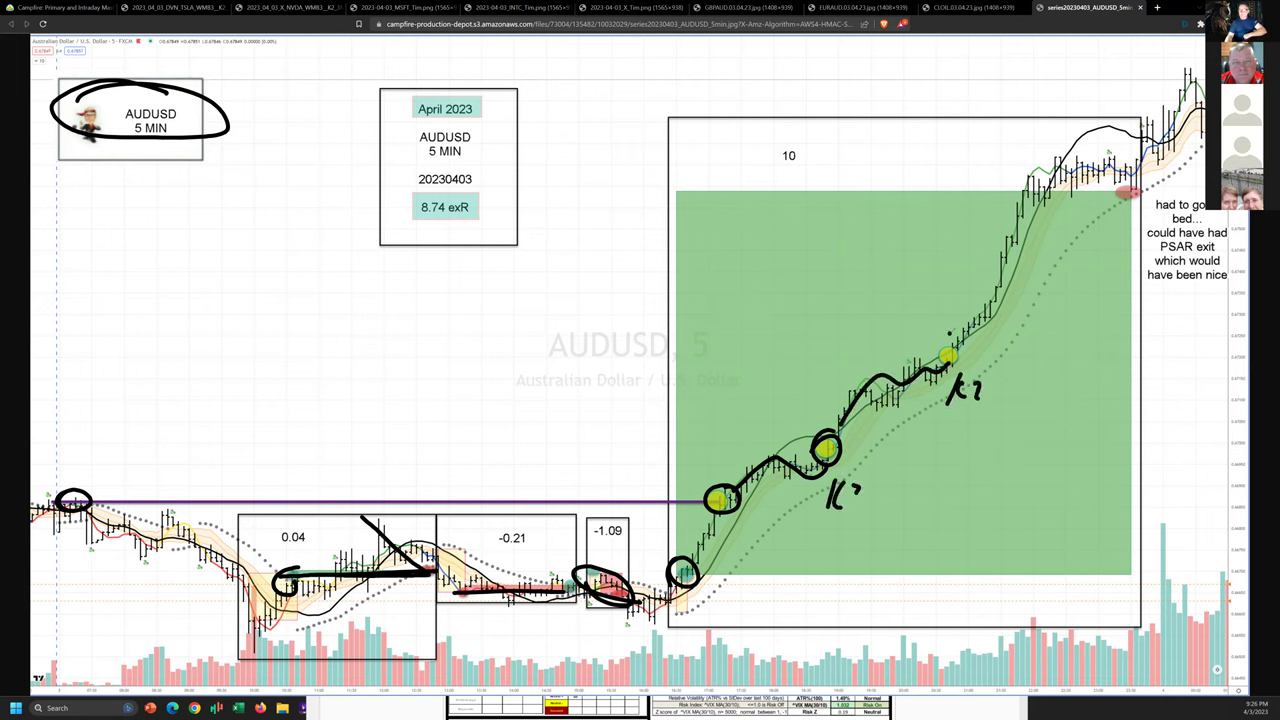
{"action": "mouse_move", "coordinate": [948, 334]}
{"action": "left_mouse_down"}
{"action": "mouse_move", "coordinate": [1048, 172]}
{"action": "mouse_move", "coordinate": [1140, 182]}
{"action": "mouse_move", "coordinate": [1100, 215]}
{"action": "mouse_move", "coordinate": [1136, 186]}
{"action": "left_mouse_up"}
{"action": "mouse_move", "coordinate": [794, 115]}
{"action": "left_mouse_down"}
{"action": "mouse_move", "coordinate": [749, 158]}
{"action": "mouse_move", "coordinate": [815, 114]}
{"action": "left_mouse_up"}
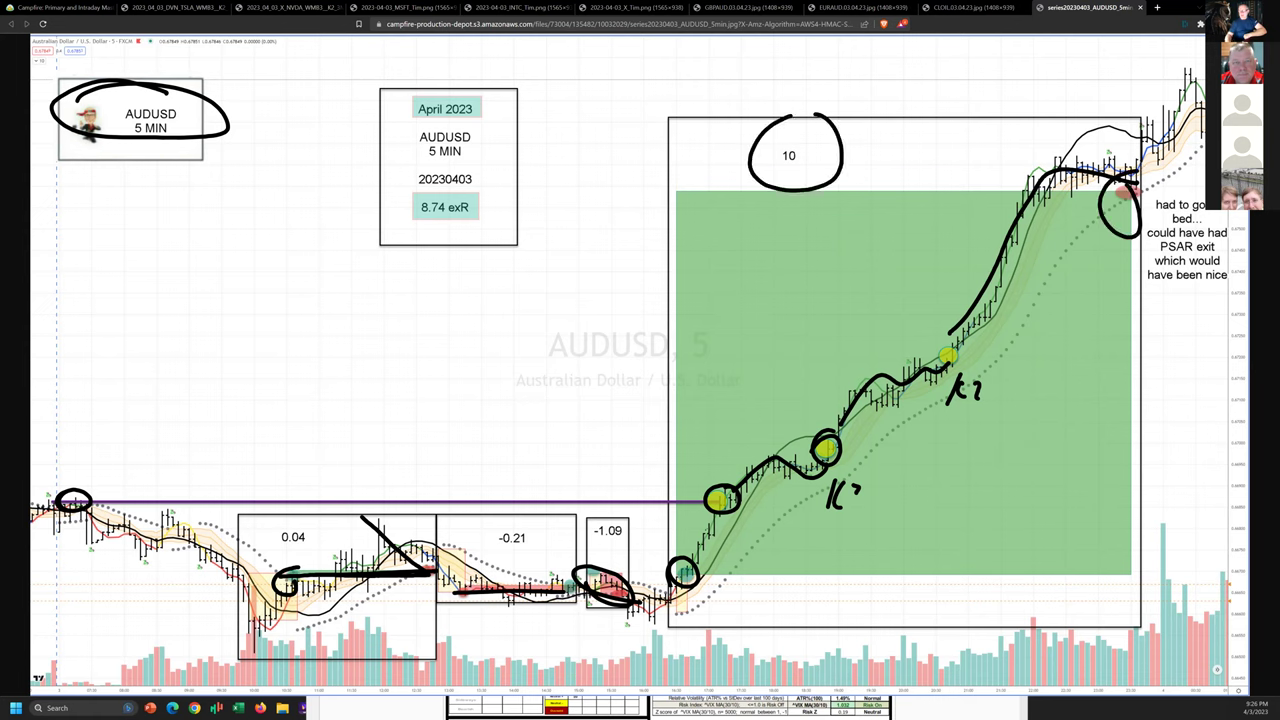
- Circle the initial AUDUSD entry, draw a line from the breakout, and write +8, +7 and +5 beside the yellow add-on points
{"action": "left_click_drag", "start_coordinate": [700, 530], "coordinate": [718, 538]}
{"action": "left_click_drag", "start_coordinate": [732, 494], "coordinate": [1138, 450]}
{"action": "left_click_drag", "start_coordinate": [689, 461], "coordinate": [688, 483]}
{"action": "left_click_drag", "start_coordinate": [680, 472], "coordinate": [718, 456]}
{"action": "mouse_move", "coordinate": [806, 405]}
{"action": "left_mouse_down"}
{"action": "mouse_move", "coordinate": [805, 421]}
{"action": "mouse_move", "coordinate": [822, 414]}
{"action": "left_mouse_up"}
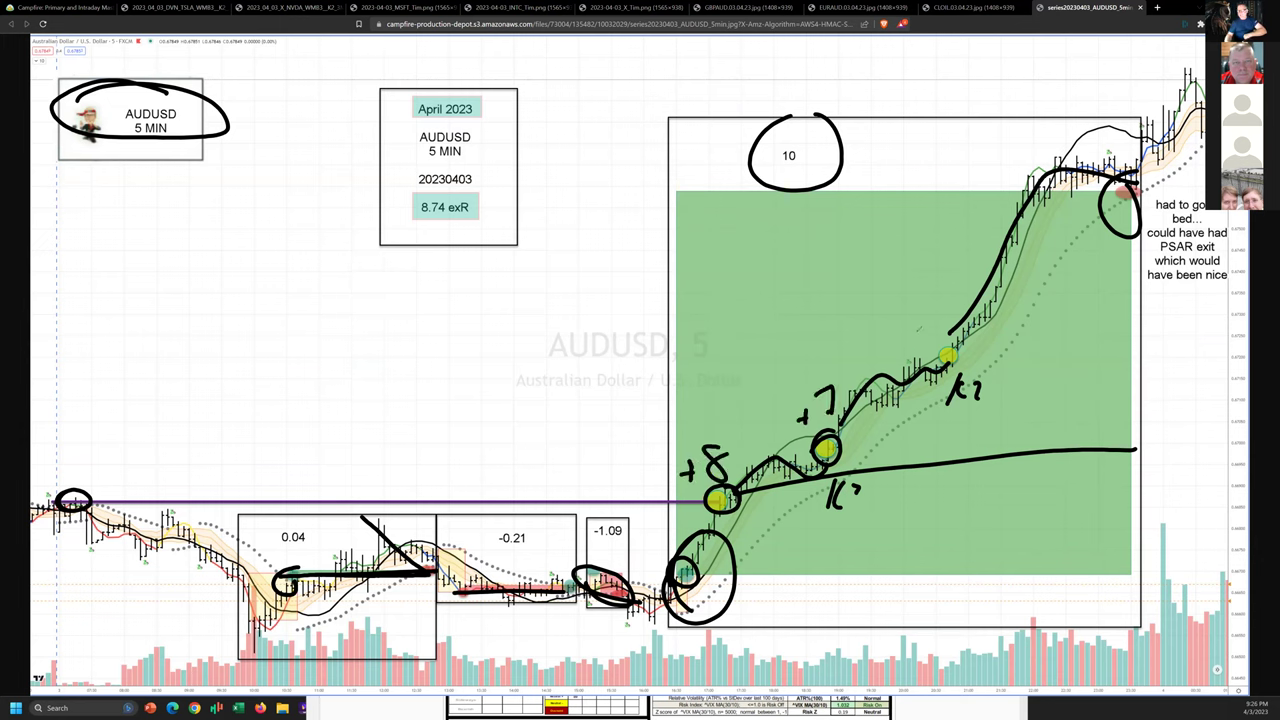
{"action": "left_click_drag", "start_coordinate": [917, 332], "coordinate": [917, 355]}
{"action": "left_click_drag", "start_coordinate": [908, 344], "coordinate": [940, 345]}
{"action": "left_click_drag", "start_coordinate": [944, 322], "coordinate": [961, 319]}
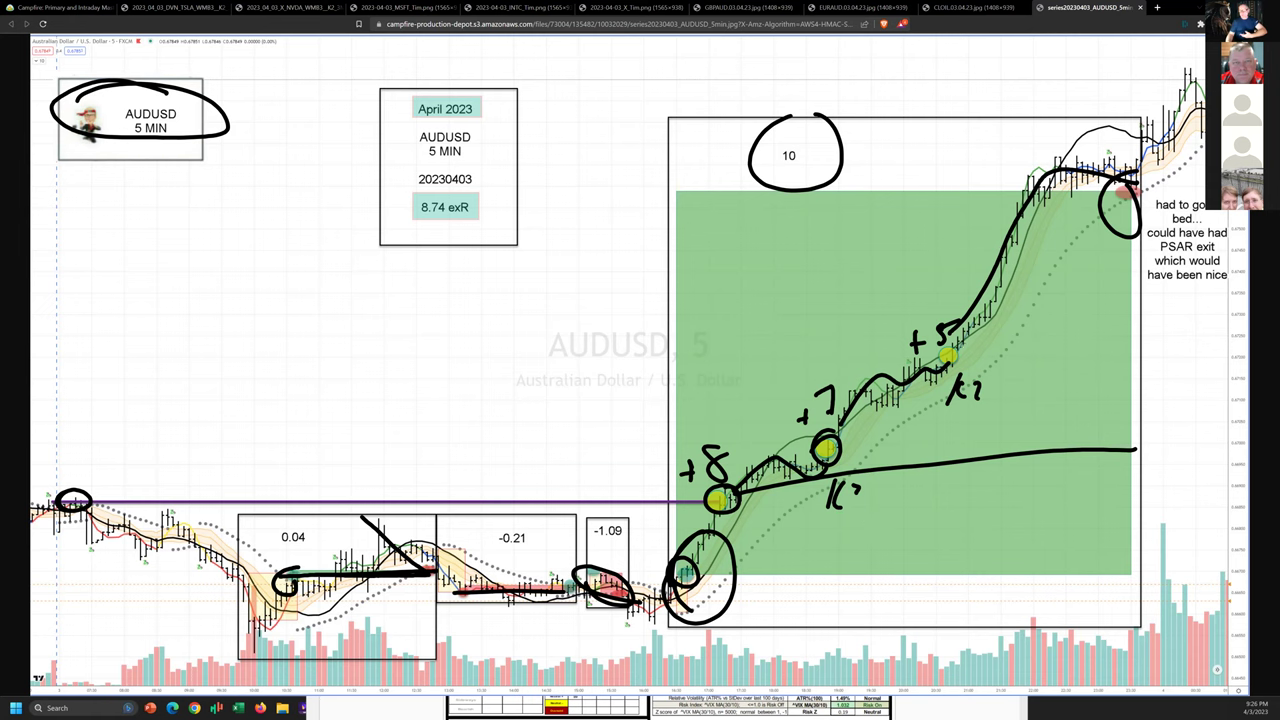
- Circle the add-on values, write a heavily circled 26 beside them, circle the 10 and the final rise, and clear the drawings
{"action": "mouse_move", "coordinate": [992, 330]}
{"action": "left_mouse_down"}
{"action": "mouse_move", "coordinate": [730, 415]}
{"action": "mouse_move", "coordinate": [1024, 355]}
{"action": "mouse_move", "coordinate": [1072, 376]}
{"action": "mouse_move", "coordinate": [1082, 358]}
{"action": "mouse_move", "coordinate": [996, 400]}
{"action": "mouse_move", "coordinate": [1018, 416]}
{"action": "left_mouse_up"}
{"action": "mouse_move", "coordinate": [825, 125]}
{"action": "left_mouse_down"}
{"action": "mouse_move", "coordinate": [850, 175]}
{"action": "mouse_move", "coordinate": [840, 205]}
{"action": "mouse_move", "coordinate": [775, 125]}
{"action": "left_mouse_up"}
{"action": "left_click_drag", "start_coordinate": [1050, 300], "coordinate": [1010, 405]}
{"action": "mouse_move", "coordinate": [1130, 310]}
{"action": "left_mouse_down"}
{"action": "mouse_move", "coordinate": [1060, 300]}
{"action": "mouse_move", "coordinate": [1140, 405]}
{"action": "left_mouse_up"}
{"action": "left_click_drag", "start_coordinate": [1132, 186], "coordinate": [1118, 160]}
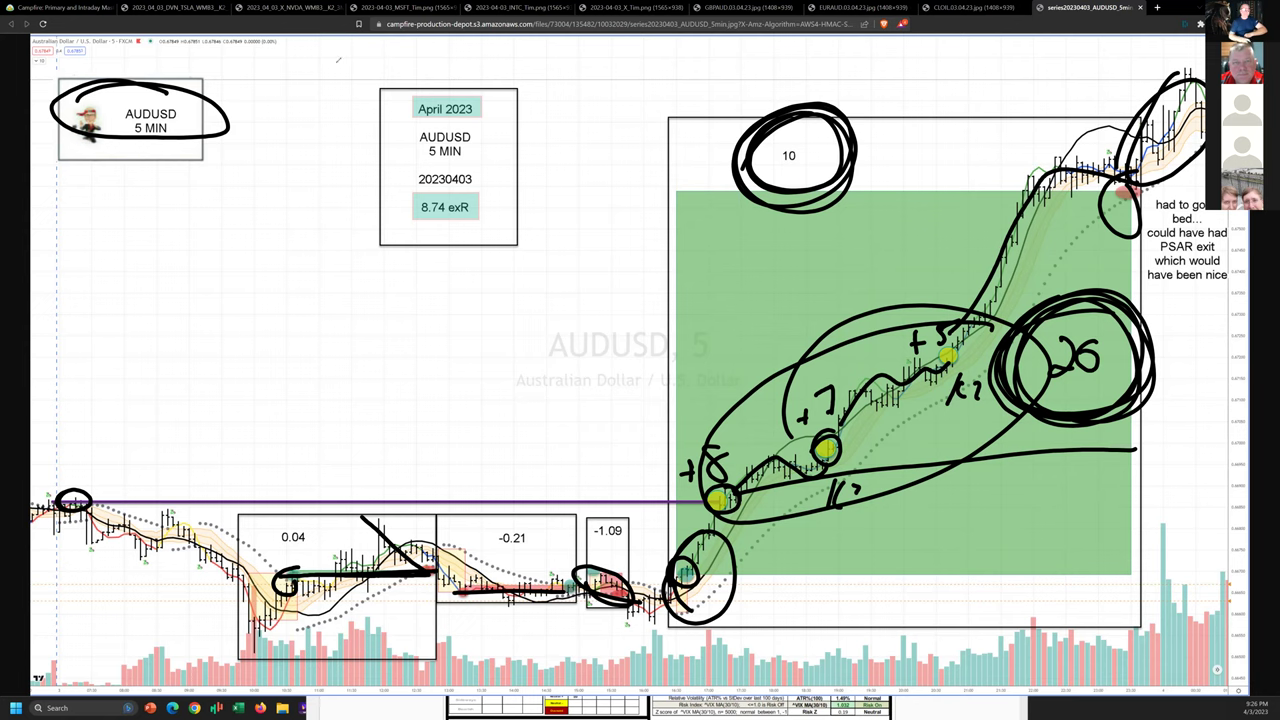
{"action": "key", "text": "Escape"}
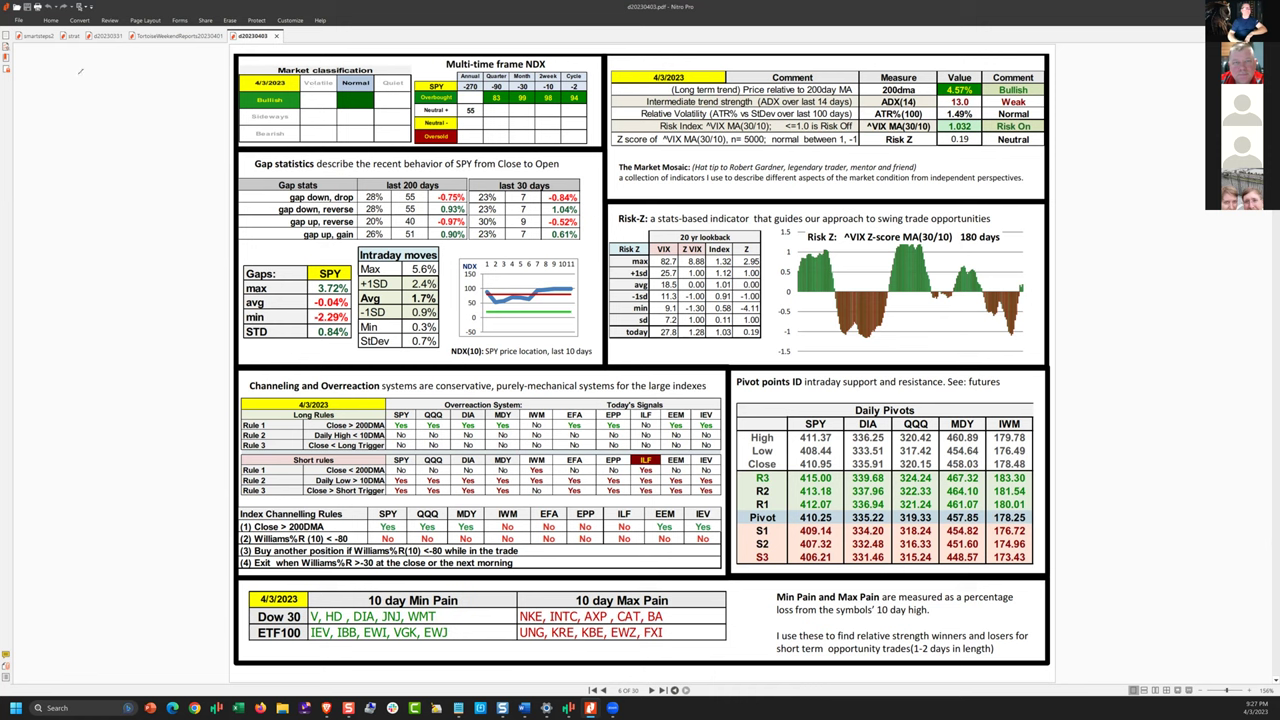
- In the d20230403 PDF report, circle the market classification, NDX and 200dma readings, add upward arrows, and mark the ADX(14) row
{"action": "mouse_move", "coordinate": [392, 88]}
{"action": "left_mouse_down"}
{"action": "mouse_move", "coordinate": [315, 82]}
{"action": "mouse_move", "coordinate": [342, 80]}
{"action": "left_mouse_up"}
{"action": "mouse_move", "coordinate": [460, 120]}
{"action": "left_mouse_down"}
{"action": "mouse_move", "coordinate": [488, 64]}
{"action": "mouse_move", "coordinate": [562, 118]}
{"action": "left_mouse_up"}
{"action": "mouse_move", "coordinate": [1044, 70]}
{"action": "left_mouse_down"}
{"action": "mouse_move", "coordinate": [986, 68]}
{"action": "mouse_move", "coordinate": [1064, 96]}
{"action": "mouse_move", "coordinate": [1050, 80]}
{"action": "mouse_move", "coordinate": [1104, 42]}
{"action": "mouse_move", "coordinate": [1094, 62]}
{"action": "left_mouse_up"}
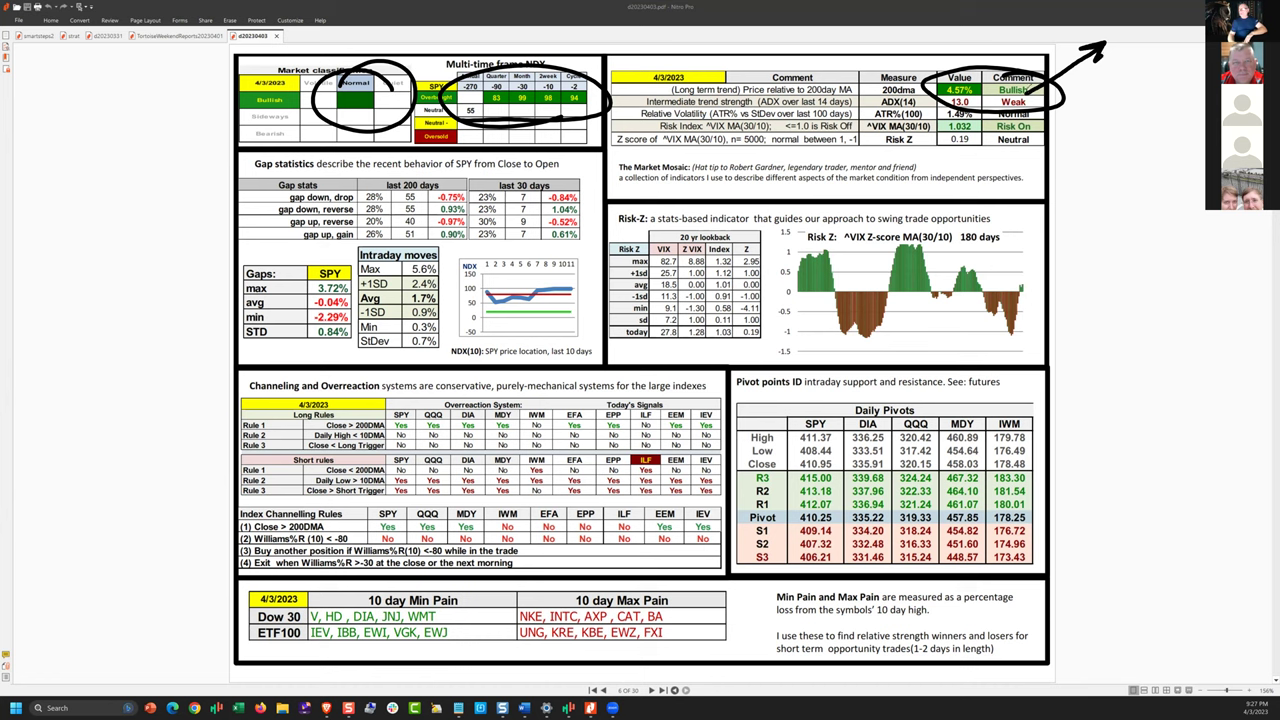
{"action": "mouse_move", "coordinate": [1033, 276]}
{"action": "left_mouse_down"}
{"action": "mouse_move", "coordinate": [1028, 296]}
{"action": "mouse_move", "coordinate": [1134, 168]}
{"action": "mouse_move", "coordinate": [1118, 154]}
{"action": "mouse_move", "coordinate": [1131, 168]}
{"action": "left_mouse_up"}
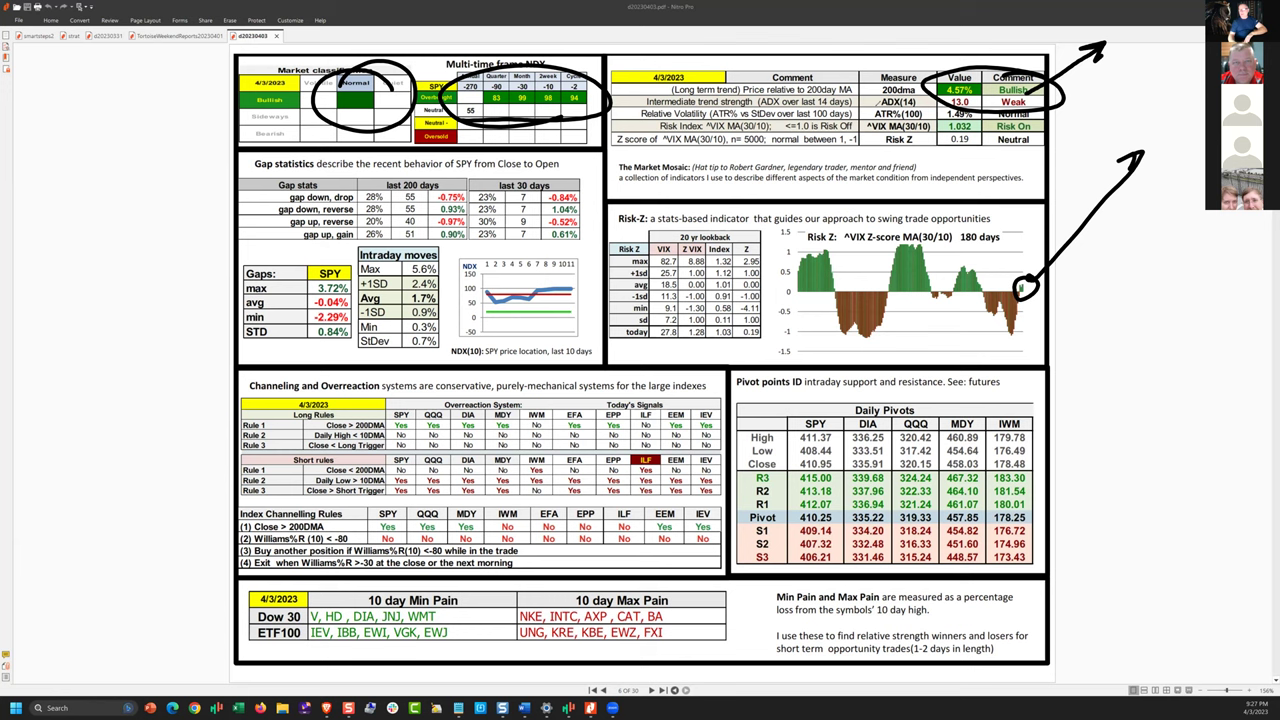
{"action": "mouse_move", "coordinate": [878, 102]}
{"action": "left_mouse_down"}
{"action": "mouse_move", "coordinate": [906, 106]}
{"action": "mouse_move", "coordinate": [890, 90]}
{"action": "mouse_move", "coordinate": [892, 110]}
{"action": "mouse_move", "coordinate": [954, 112]}
{"action": "left_mouse_up"}
{"action": "mouse_move", "coordinate": [1046, 98]}
{"action": "left_mouse_down"}
{"action": "mouse_move", "coordinate": [858, 104]}
{"action": "mouse_move", "coordinate": [874, 110]}
{"action": "left_mouse_up"}
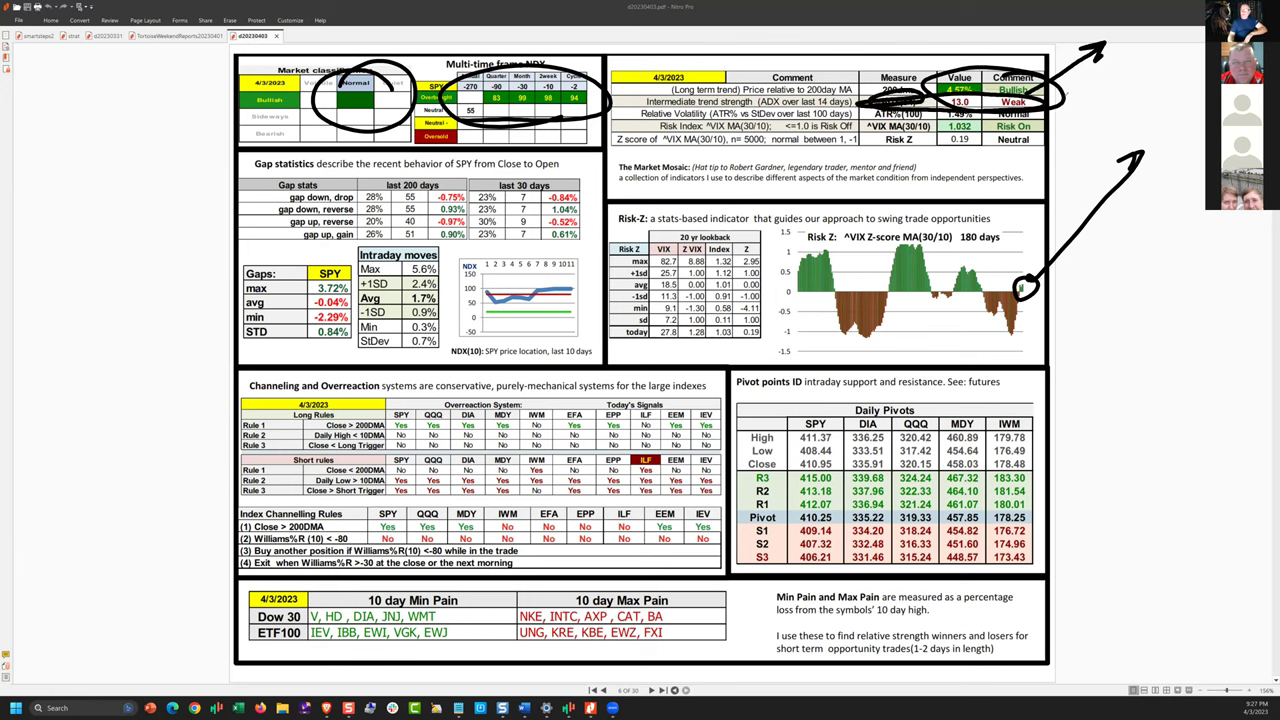
- Draw a second rising arrow from the Weak trend-strength reading and circle the Risk On and Neutral comments
{"action": "mouse_move", "coordinate": [1056, 100]}
{"action": "left_mouse_down"}
{"action": "mouse_move", "coordinate": [1158, 38]}
{"action": "mouse_move", "coordinate": [1150, 54]}
{"action": "left_mouse_up"}
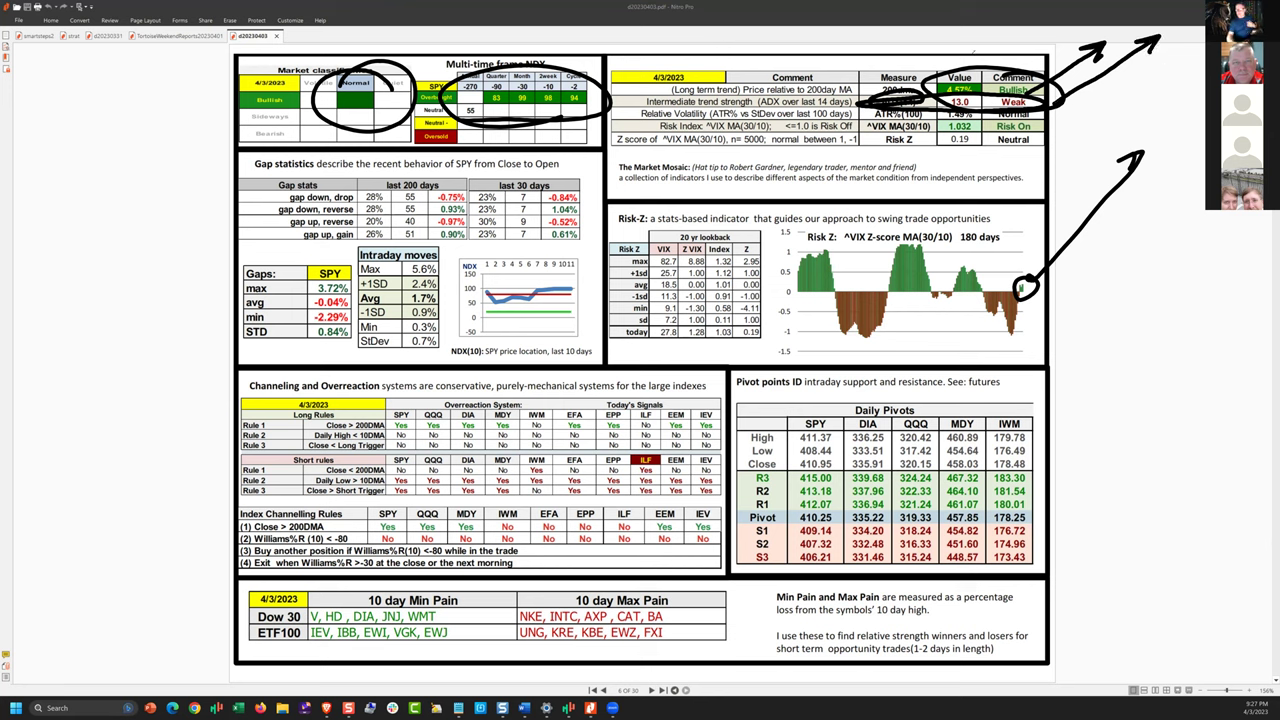
{"action": "mouse_move", "coordinate": [1020, 117]}
{"action": "left_mouse_down"}
{"action": "mouse_move", "coordinate": [1058, 126]}
{"action": "mouse_move", "coordinate": [1016, 113]}
{"action": "left_mouse_up"}
{"action": "left_click_drag", "start_coordinate": [1016, 168], "coordinate": [1086, 170]}
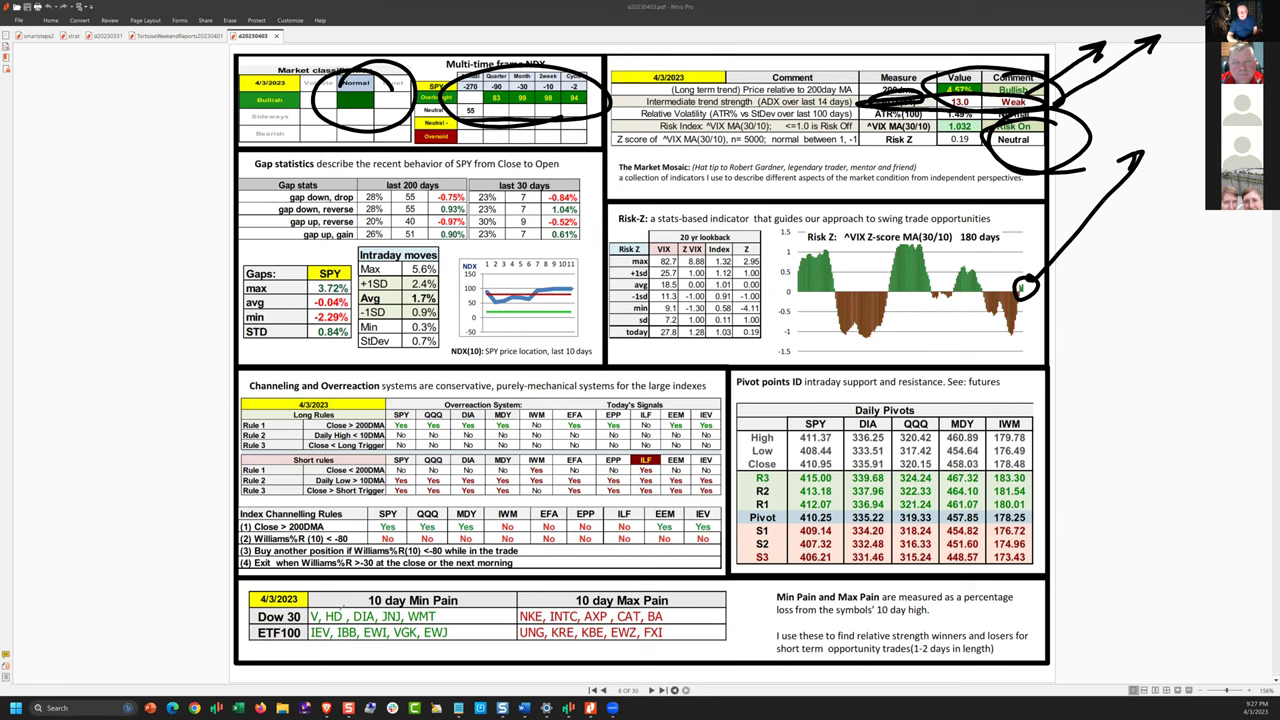
- Circle the Dow 30 min-pain symbols and INTC under max pain, draw rising arrows from both, and clear the drawings
{"action": "mouse_move", "coordinate": [346, 605]}
{"action": "left_mouse_down"}
{"action": "mouse_move", "coordinate": [320, 612]}
{"action": "mouse_move", "coordinate": [368, 630]}
{"action": "mouse_move", "coordinate": [370, 600]}
{"action": "mouse_move", "coordinate": [396, 632]}
{"action": "mouse_move", "coordinate": [430, 630]}
{"action": "left_mouse_up"}
{"action": "mouse_move", "coordinate": [460, 590]}
{"action": "left_mouse_down"}
{"action": "mouse_move", "coordinate": [424, 594]}
{"action": "mouse_move", "coordinate": [575, 425]}
{"action": "left_mouse_up"}
{"action": "left_click_drag", "start_coordinate": [372, 568], "coordinate": [478, 436]}
{"action": "left_click_drag", "start_coordinate": [520, 430], "coordinate": [505, 472]}
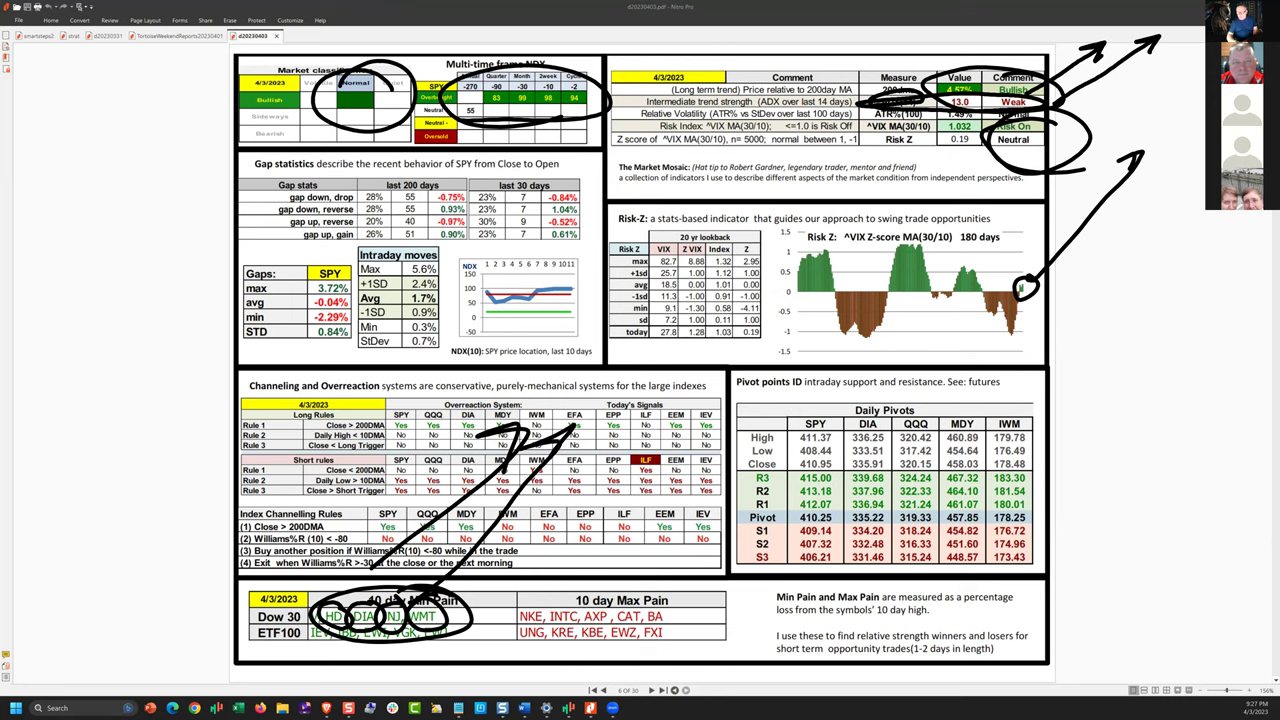
{"action": "mouse_move", "coordinate": [586, 600]}
{"action": "left_mouse_down"}
{"action": "mouse_move", "coordinate": [530, 624]}
{"action": "mouse_move", "coordinate": [598, 596]}
{"action": "mouse_move", "coordinate": [756, 426]}
{"action": "left_mouse_up"}
{"action": "mouse_move", "coordinate": [714, 440]}
{"action": "left_mouse_down"}
{"action": "mouse_move", "coordinate": [752, 428]}
{"action": "mouse_move", "coordinate": [750, 460]}
{"action": "left_mouse_up"}
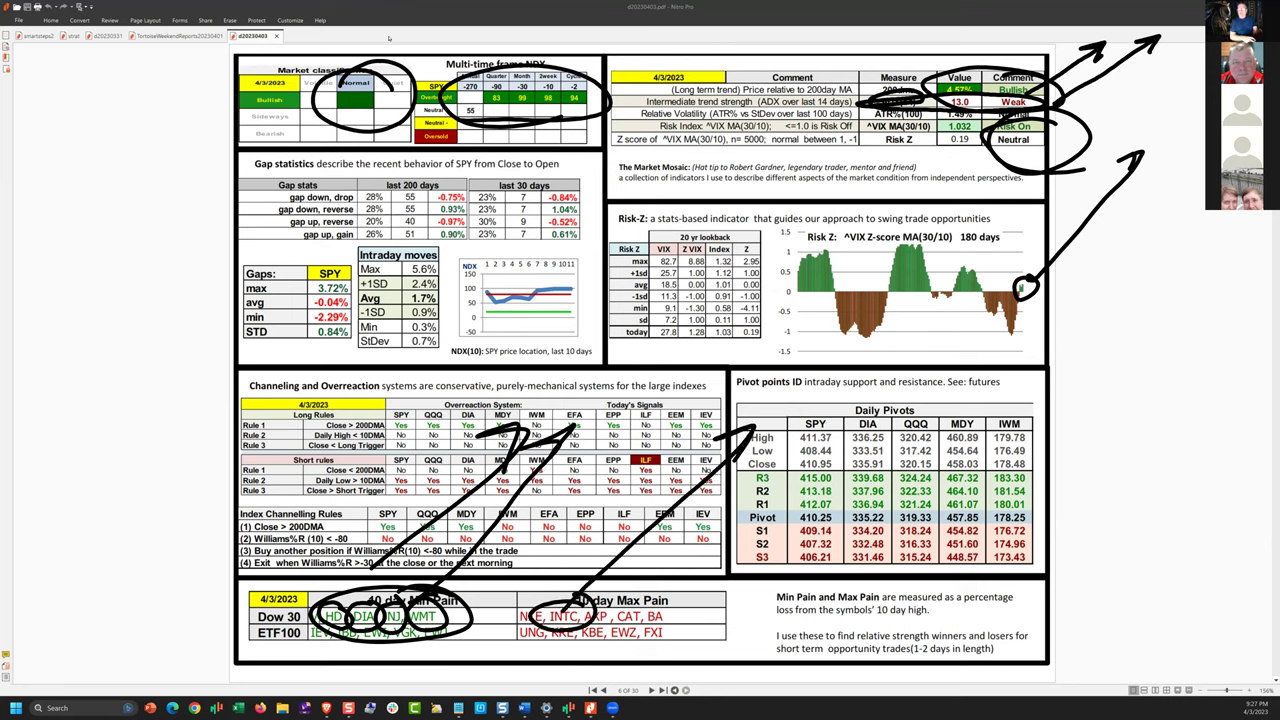
{"action": "key", "text": "Escape"}
- On the Dow 30 tactical summary, circle the AF R:R and NDX columns, draw an arrow pointing down at NDX, and clear the drawings
{"action": "key", "text": "Page_Down"}
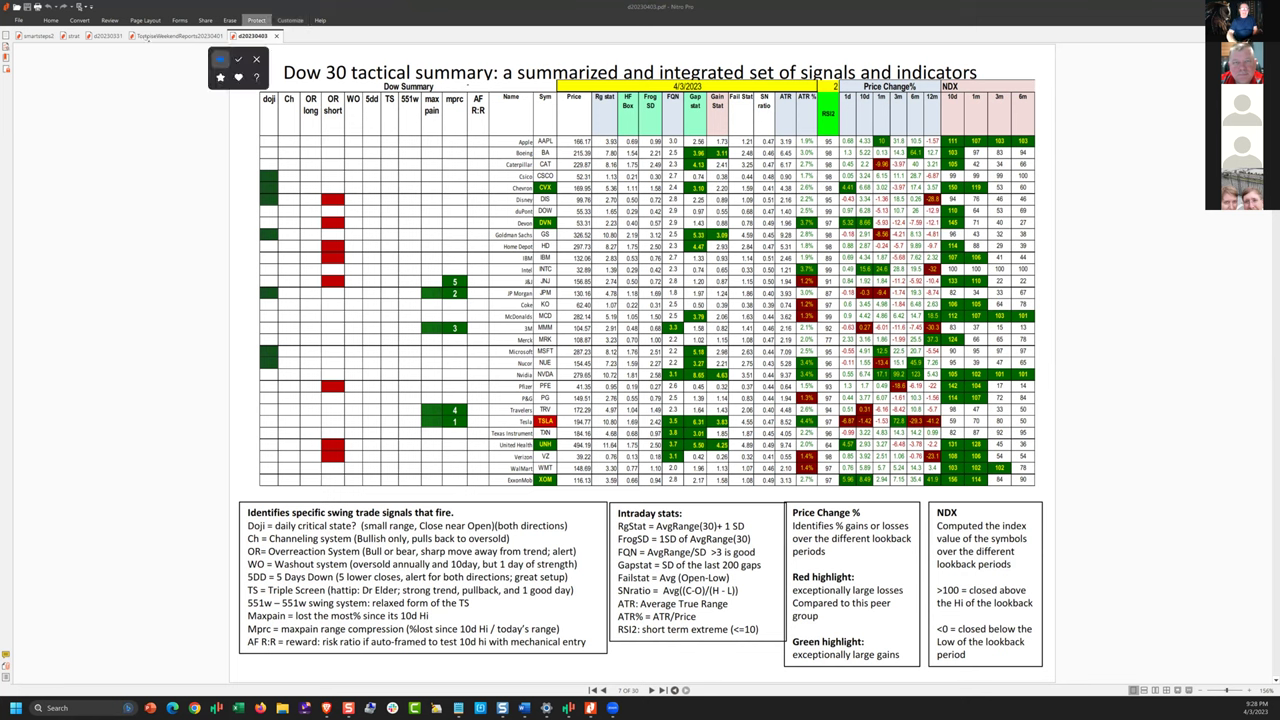
{"action": "mouse_move", "coordinate": [503, 123]}
{"action": "left_mouse_down"}
{"action": "mouse_move", "coordinate": [462, 178]}
{"action": "mouse_move", "coordinate": [460, 346]}
{"action": "mouse_move", "coordinate": [487, 395]}
{"action": "mouse_move", "coordinate": [508, 300]}
{"action": "mouse_move", "coordinate": [493, 110]}
{"action": "left_mouse_up"}
{"action": "mouse_move", "coordinate": [1063, 115]}
{"action": "left_mouse_down"}
{"action": "mouse_move", "coordinate": [915, 152]}
{"action": "mouse_move", "coordinate": [915, 408]}
{"action": "mouse_move", "coordinate": [962, 505]}
{"action": "mouse_move", "coordinate": [1040, 135]}
{"action": "left_mouse_up"}
{"action": "left_click_drag", "start_coordinate": [1030, 257], "coordinate": [1188, 133]}
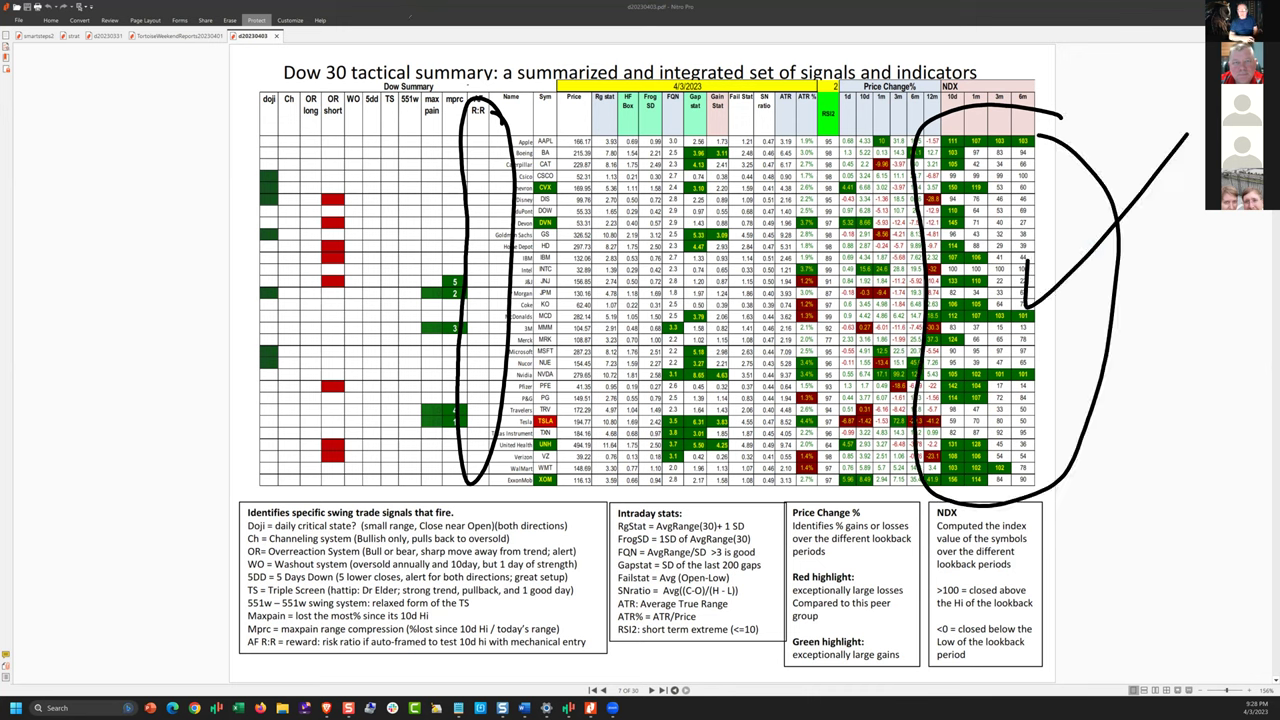
{"action": "key", "text": "Escape"}
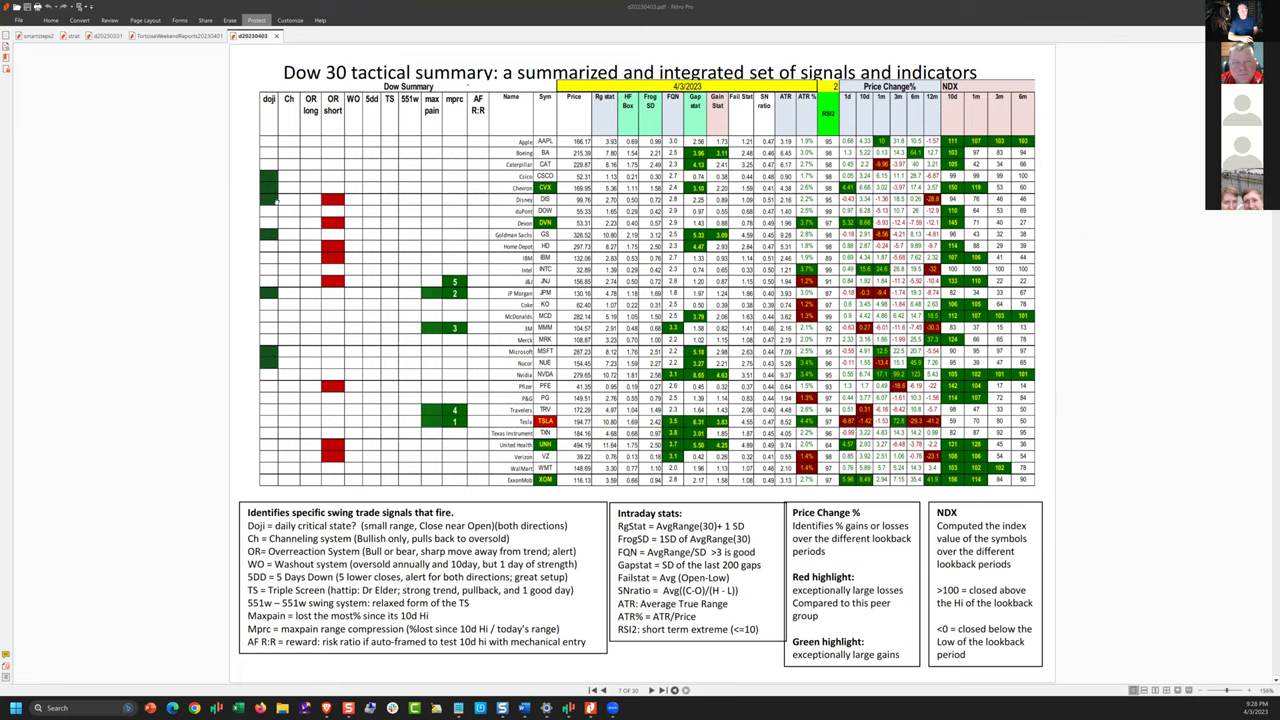
- On the ETF30 tactical summary, circle MSOS and its NDX readings, the short-term NDX columns, XLE and USO, and clear the drawings
{"action": "key", "text": "Page_Down"}
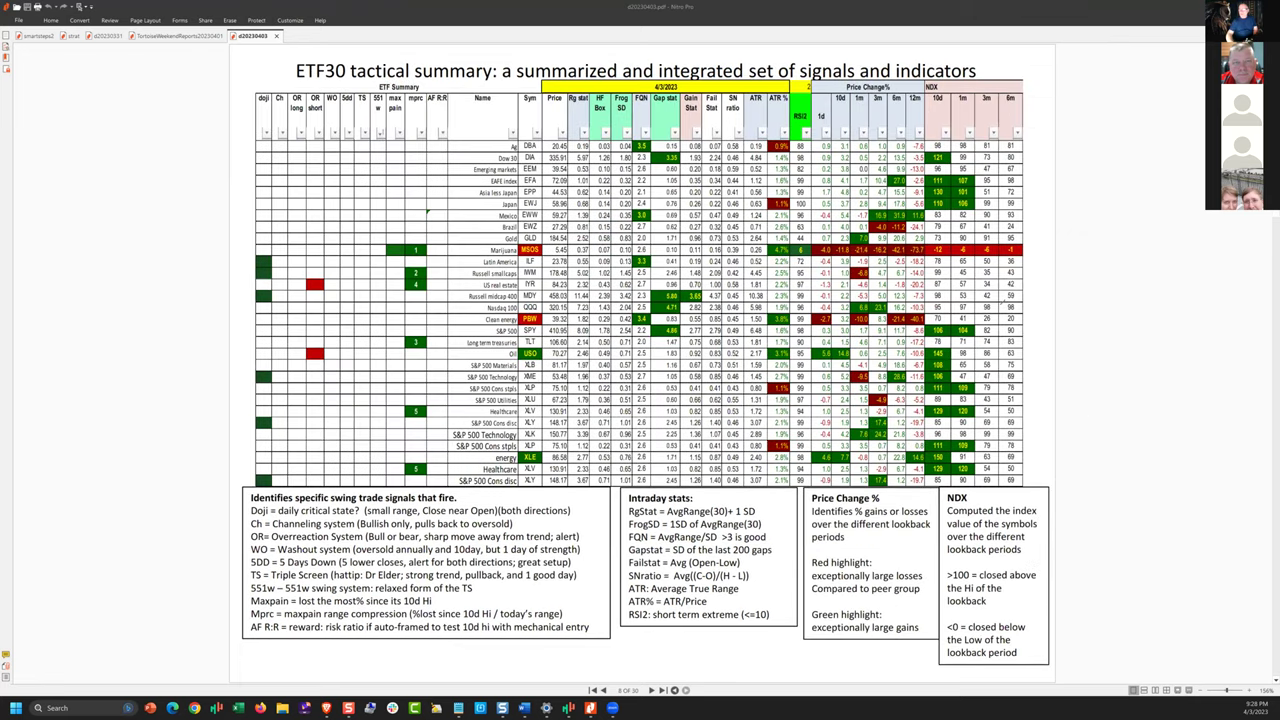
{"action": "left_click_drag", "start_coordinate": [1030, 238], "coordinate": [1045, 240]}
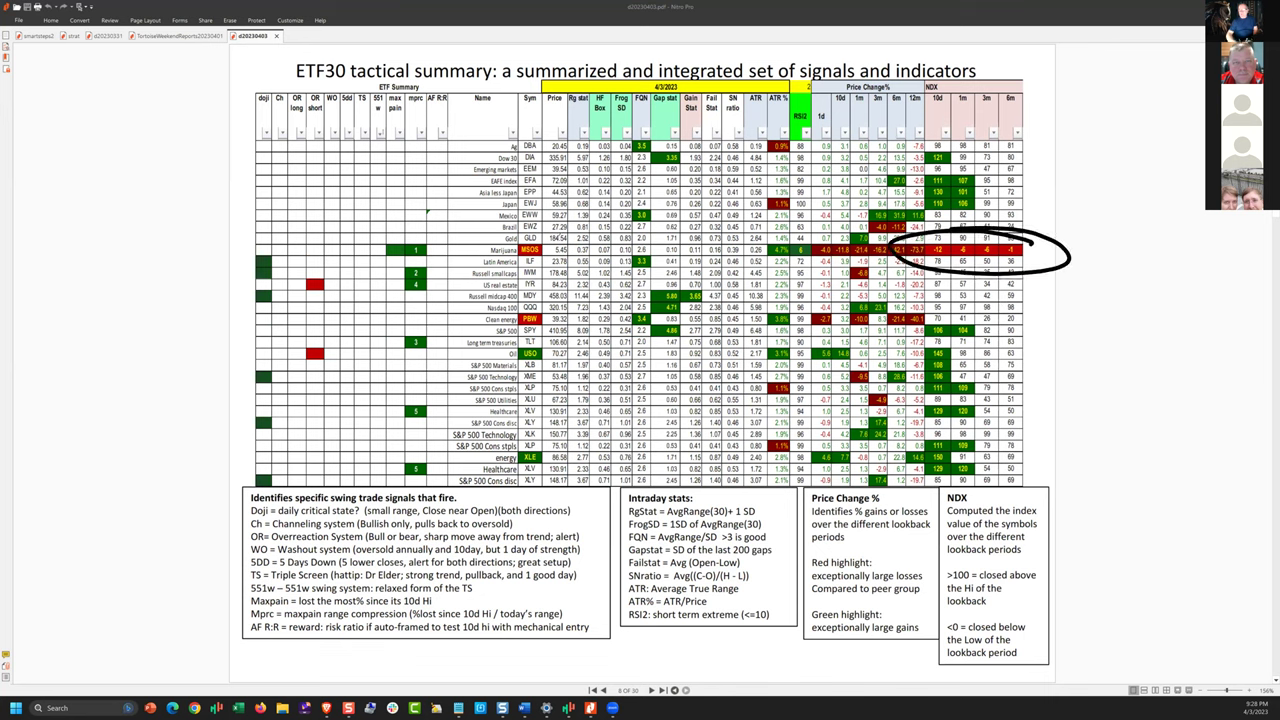
{"action": "mouse_move", "coordinate": [560, 226]}
{"action": "left_mouse_down"}
{"action": "mouse_move", "coordinate": [476, 236]}
{"action": "mouse_move", "coordinate": [497, 229]}
{"action": "left_mouse_up"}
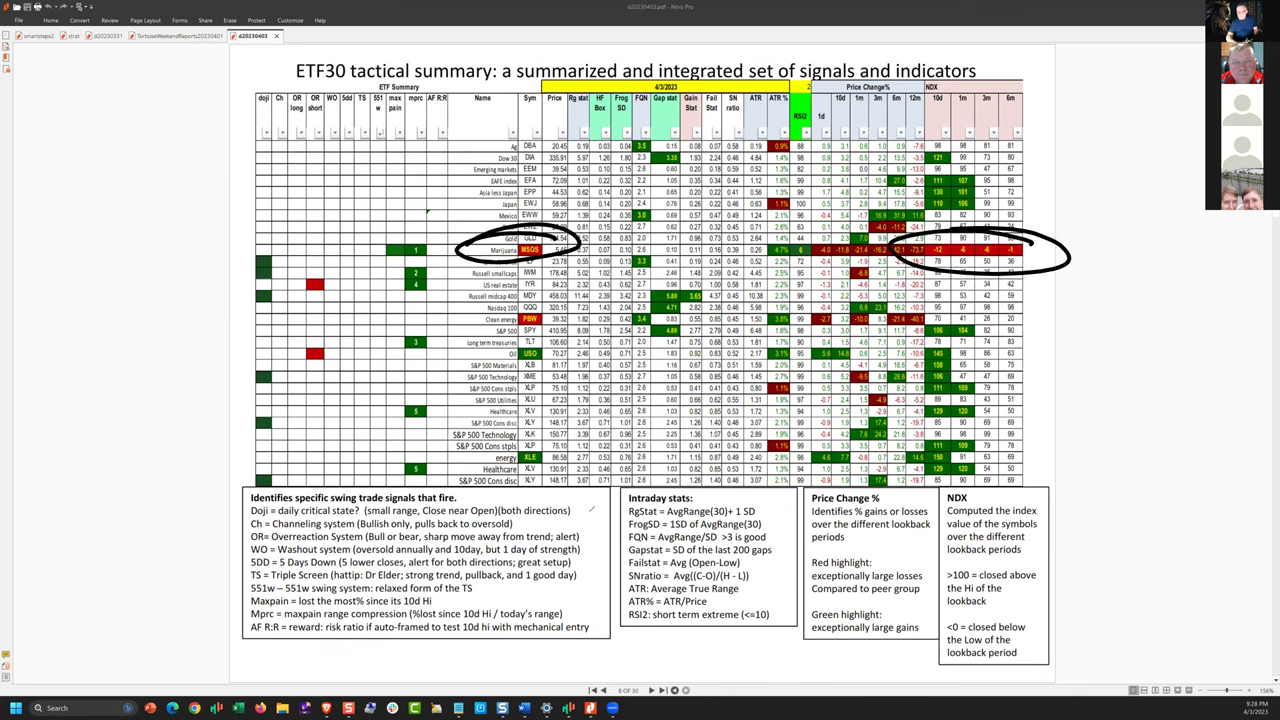
{"action": "mouse_move", "coordinate": [978, 127]}
{"action": "left_mouse_down"}
{"action": "mouse_move", "coordinate": [937, 143]}
{"action": "mouse_move", "coordinate": [922, 406]}
{"action": "mouse_move", "coordinate": [962, 490]}
{"action": "mouse_move", "coordinate": [978, 132]}
{"action": "left_mouse_up"}
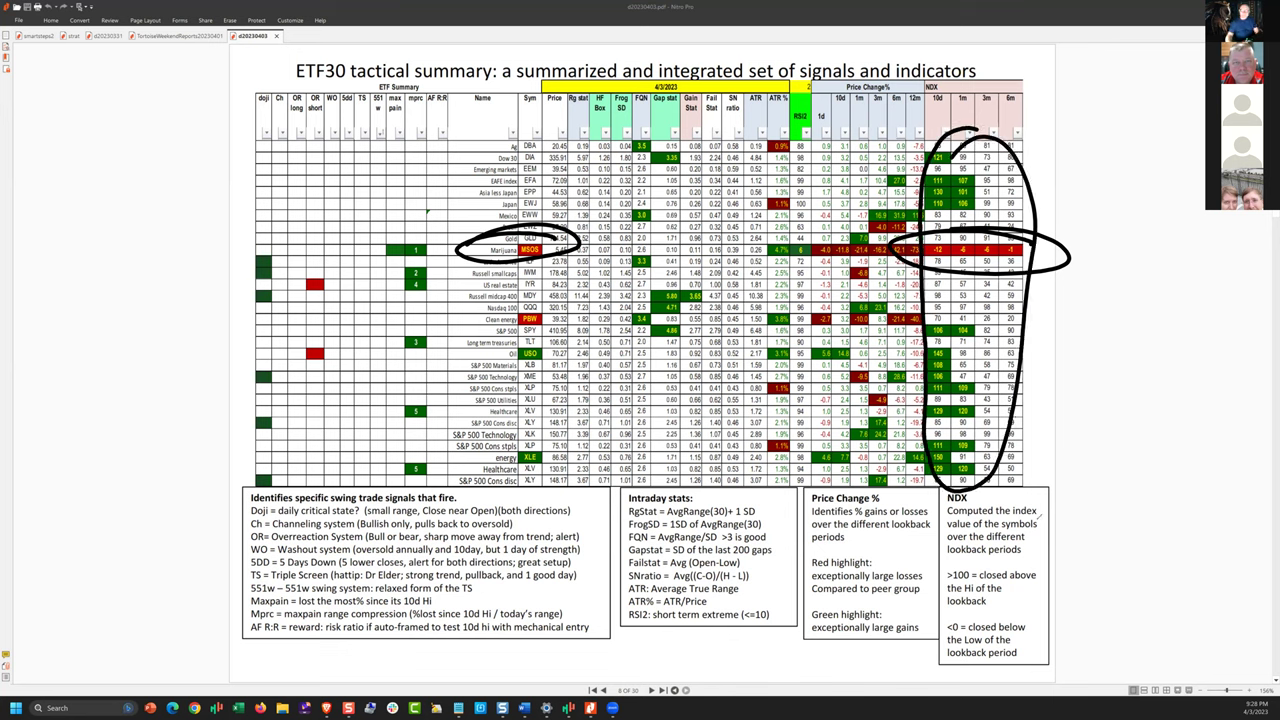
{"action": "mouse_move", "coordinate": [562, 432]}
{"action": "left_mouse_down"}
{"action": "mouse_move", "coordinate": [522, 425]}
{"action": "mouse_move", "coordinate": [546, 418]}
{"action": "left_mouse_up"}
{"action": "mouse_move", "coordinate": [566, 340]}
{"action": "left_mouse_down"}
{"action": "mouse_move", "coordinate": [548, 338]}
{"action": "mouse_move", "coordinate": [568, 362]}
{"action": "left_mouse_up"}
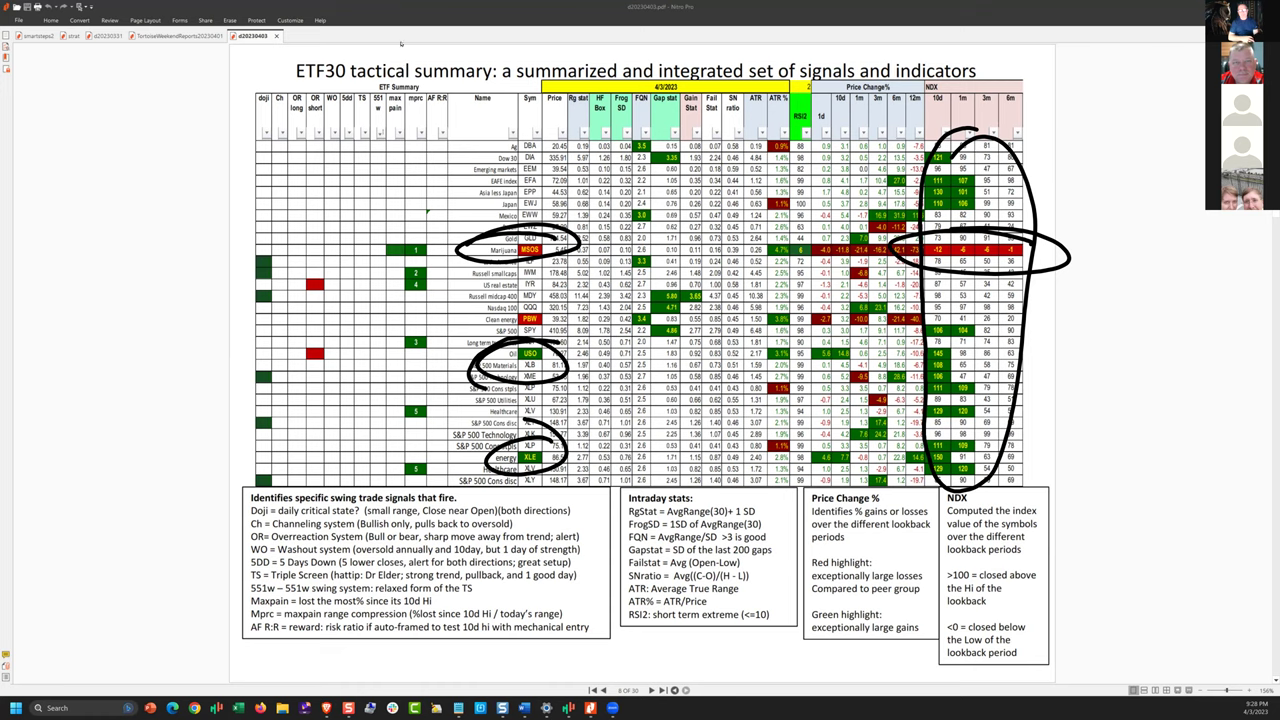
{"action": "key", "text": "Escape"}
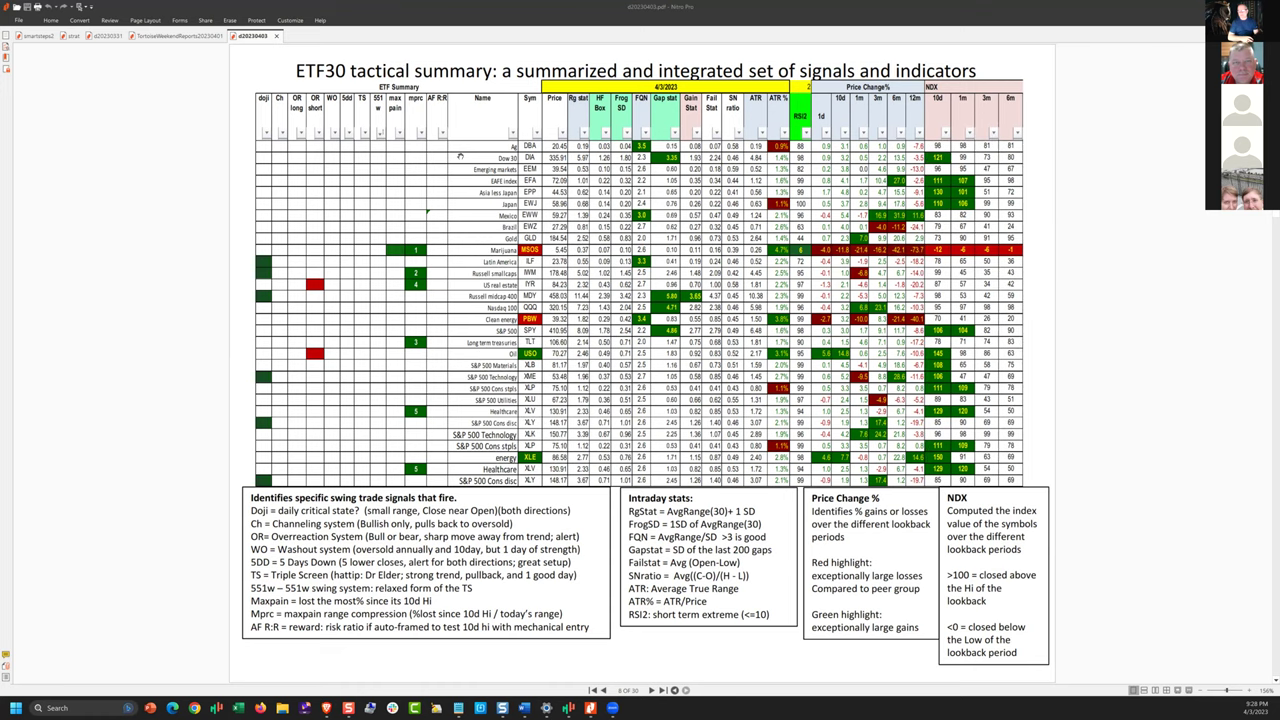
- On the Godzilla setup page, circle FRC and CFG, box their Z scores, circle the tactical symbol set, and draw a rising arrow
{"action": "key", "text": "Page_Down"}
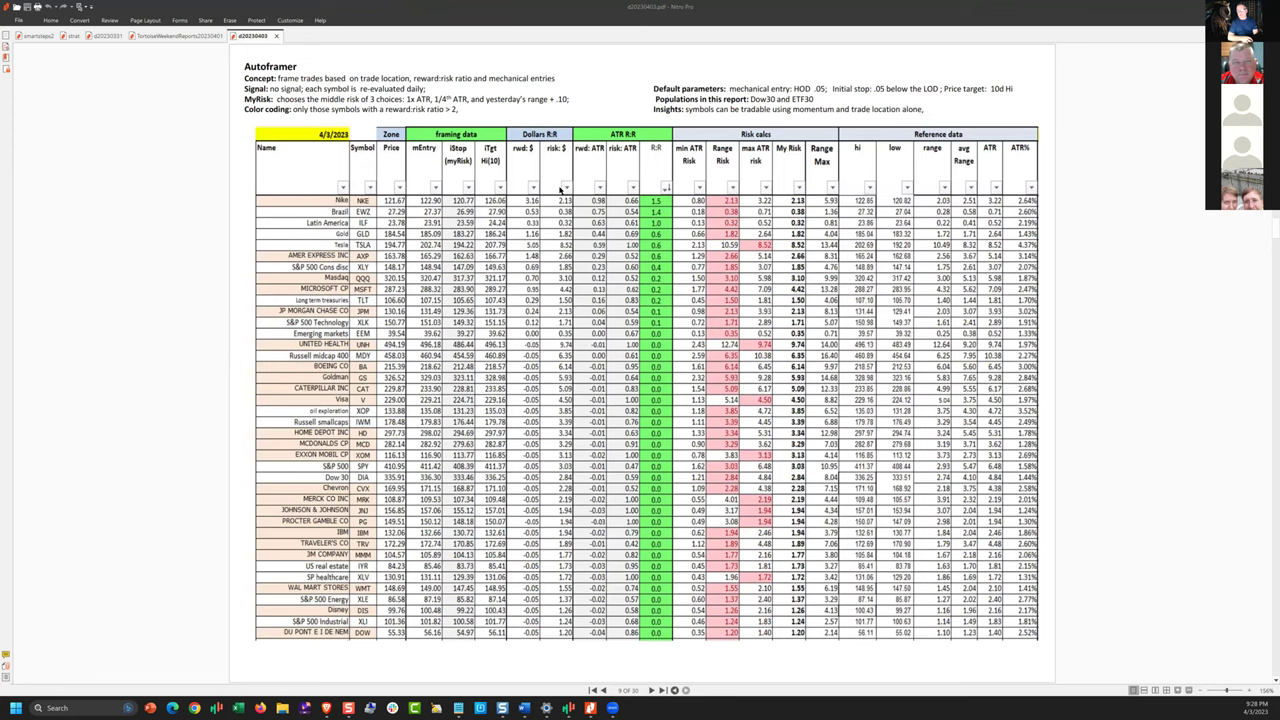
{"action": "key", "text": "Page_Down"}
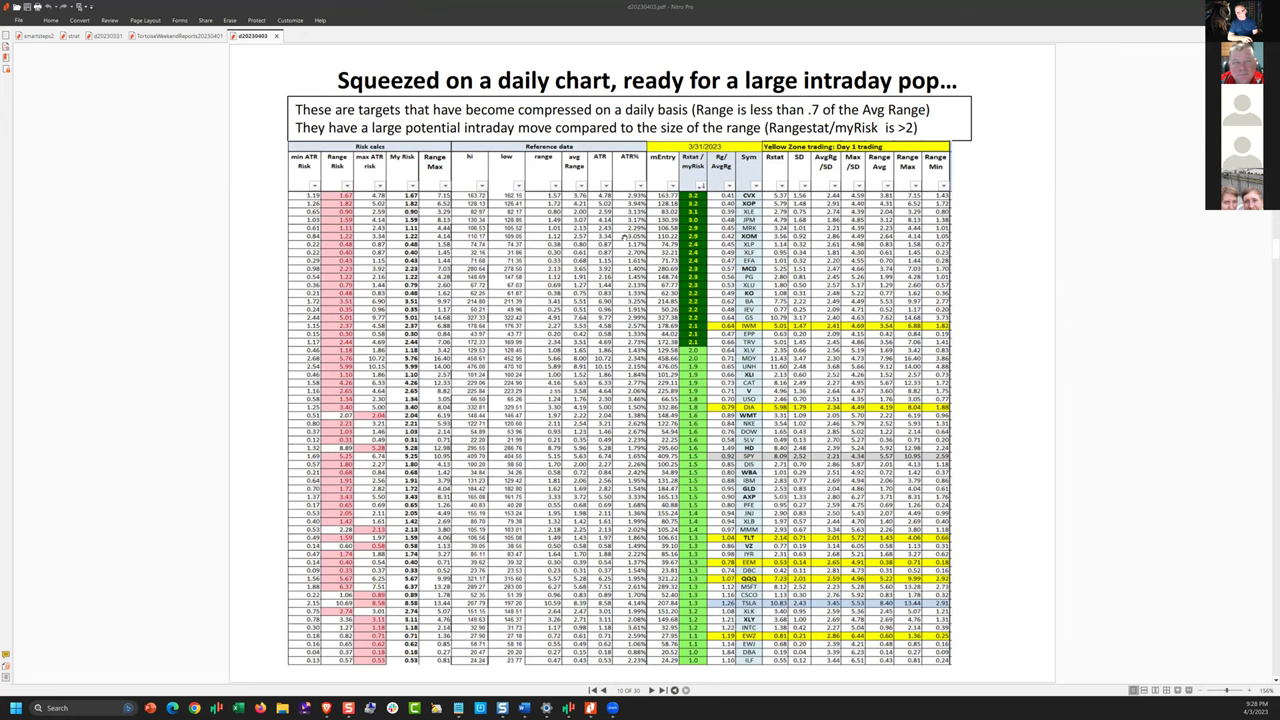
{"action": "key", "text": "Page_Down"}
{"action": "key", "text": "Page_Down"}
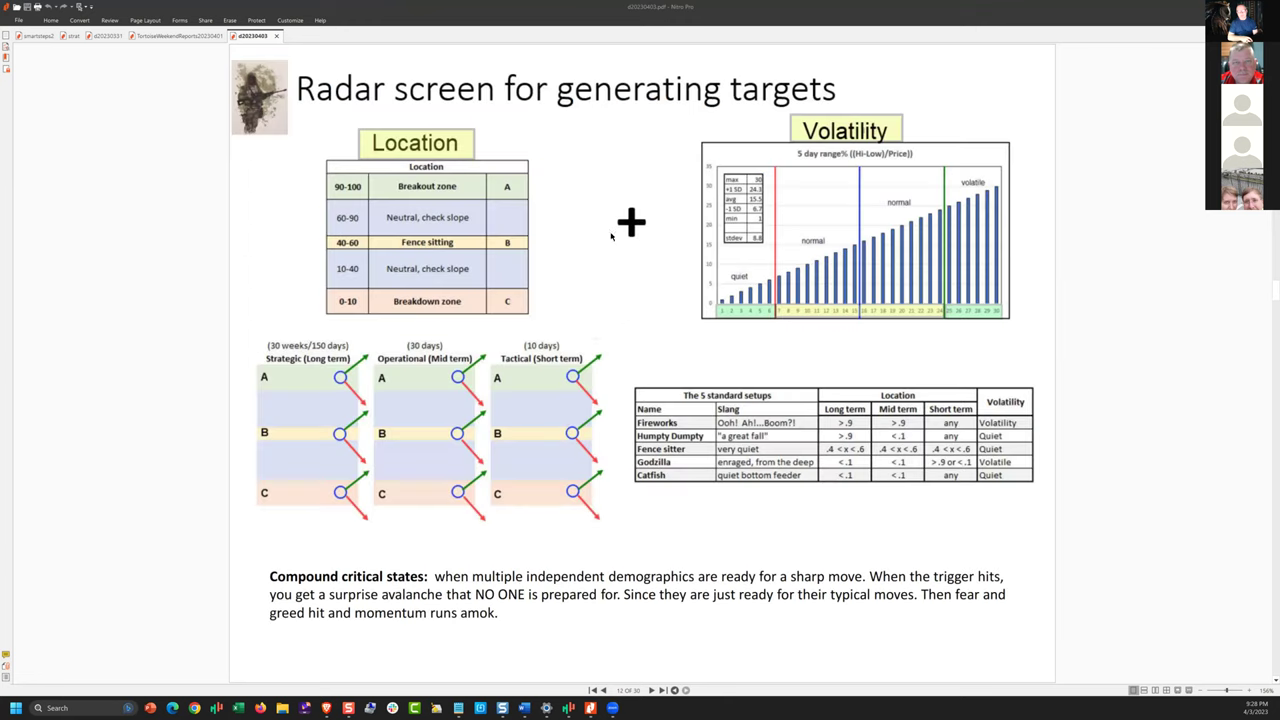
{"action": "key", "text": "Page_Down"}
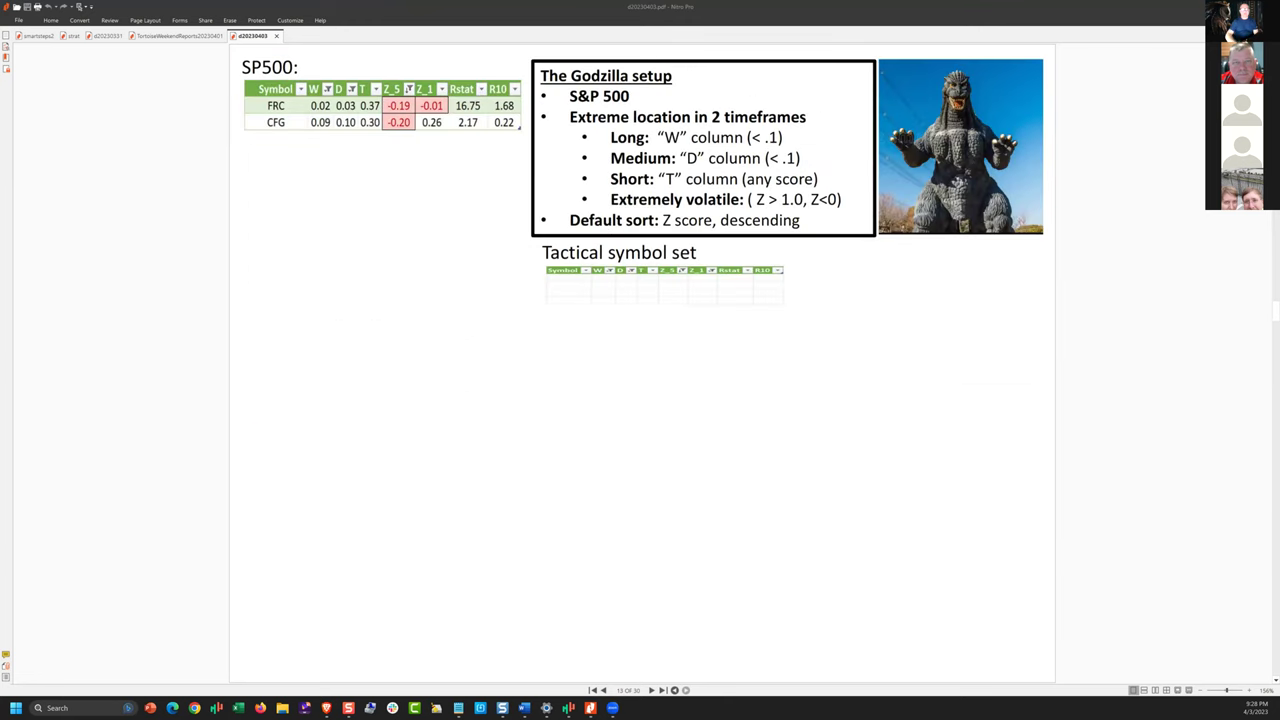
{"action": "mouse_move", "coordinate": [284, 76]}
{"action": "left_mouse_down"}
{"action": "mouse_move", "coordinate": [290, 158]}
{"action": "mouse_move", "coordinate": [304, 76]}
{"action": "left_mouse_up"}
{"action": "mouse_move", "coordinate": [452, 82]}
{"action": "left_mouse_down"}
{"action": "mouse_move", "coordinate": [420, 86]}
{"action": "mouse_move", "coordinate": [378, 134]}
{"action": "mouse_move", "coordinate": [460, 142]}
{"action": "mouse_move", "coordinate": [460, 74]}
{"action": "left_mouse_up"}
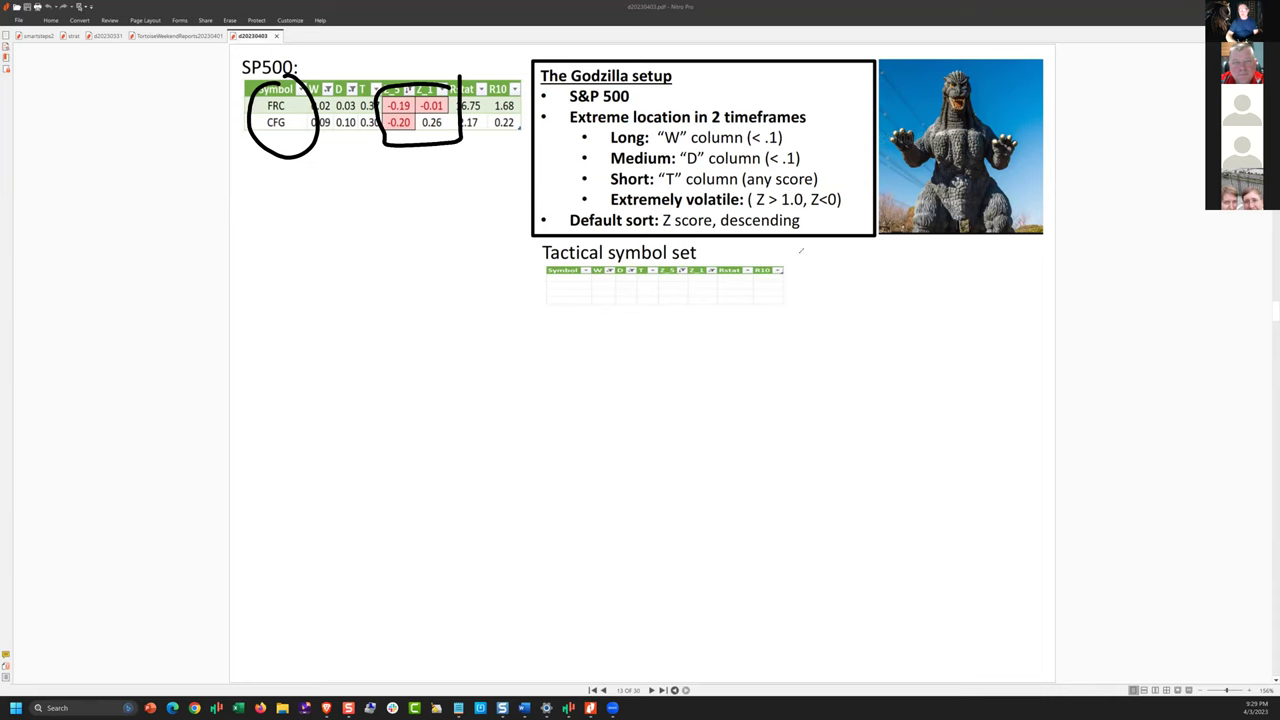
{"action": "left_click_drag", "start_coordinate": [800, 251], "coordinate": [690, 217]}
{"action": "mouse_move", "coordinate": [565, 548]}
{"action": "left_mouse_down"}
{"action": "mouse_move", "coordinate": [975, 342]}
{"action": "mouse_move", "coordinate": [967, 324]}
{"action": "mouse_move", "coordinate": [963, 372]}
{"action": "left_mouse_up"}
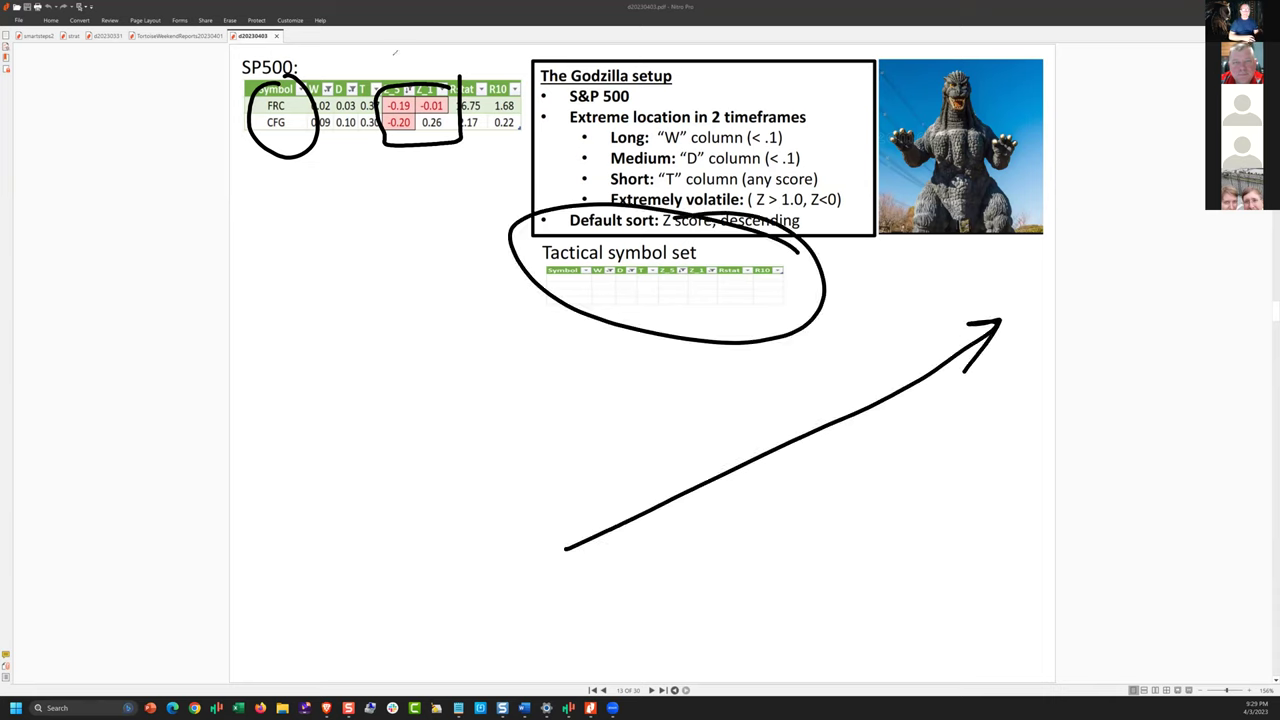
- On the SP500 1 Day Movers page, circle VNO under Most Volatile and the top Z_1 scores under 1 Day Movers, and erase the drawings
{"action": "key", "text": "Page_Down"}
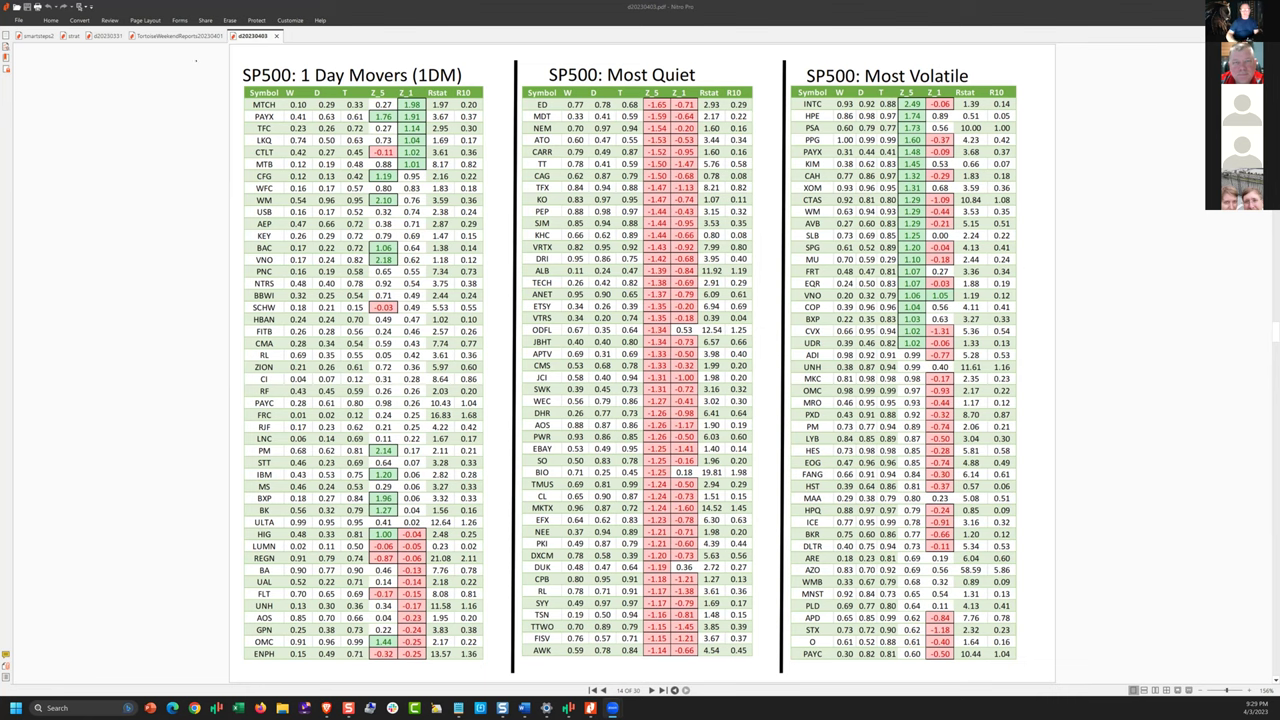
{"action": "mouse_move", "coordinate": [962, 279]}
{"action": "left_mouse_down"}
{"action": "mouse_move", "coordinate": [814, 277]}
{"action": "mouse_move", "coordinate": [779, 295]}
{"action": "mouse_move", "coordinate": [1000, 304]}
{"action": "mouse_move", "coordinate": [858, 284]}
{"action": "left_mouse_up"}
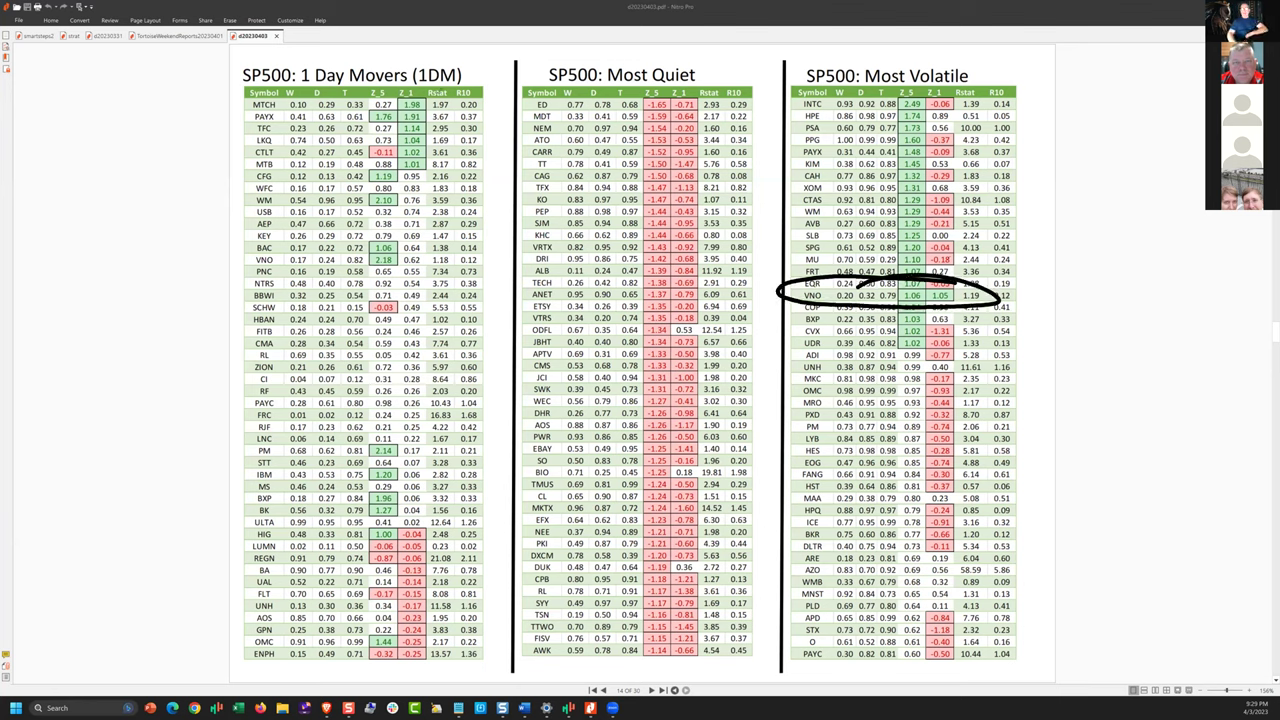
{"action": "mouse_move", "coordinate": [444, 96]}
{"action": "left_mouse_down"}
{"action": "mouse_move", "coordinate": [414, 82]}
{"action": "mouse_move", "coordinate": [404, 96]}
{"action": "mouse_move", "coordinate": [436, 96]}
{"action": "left_mouse_up"}
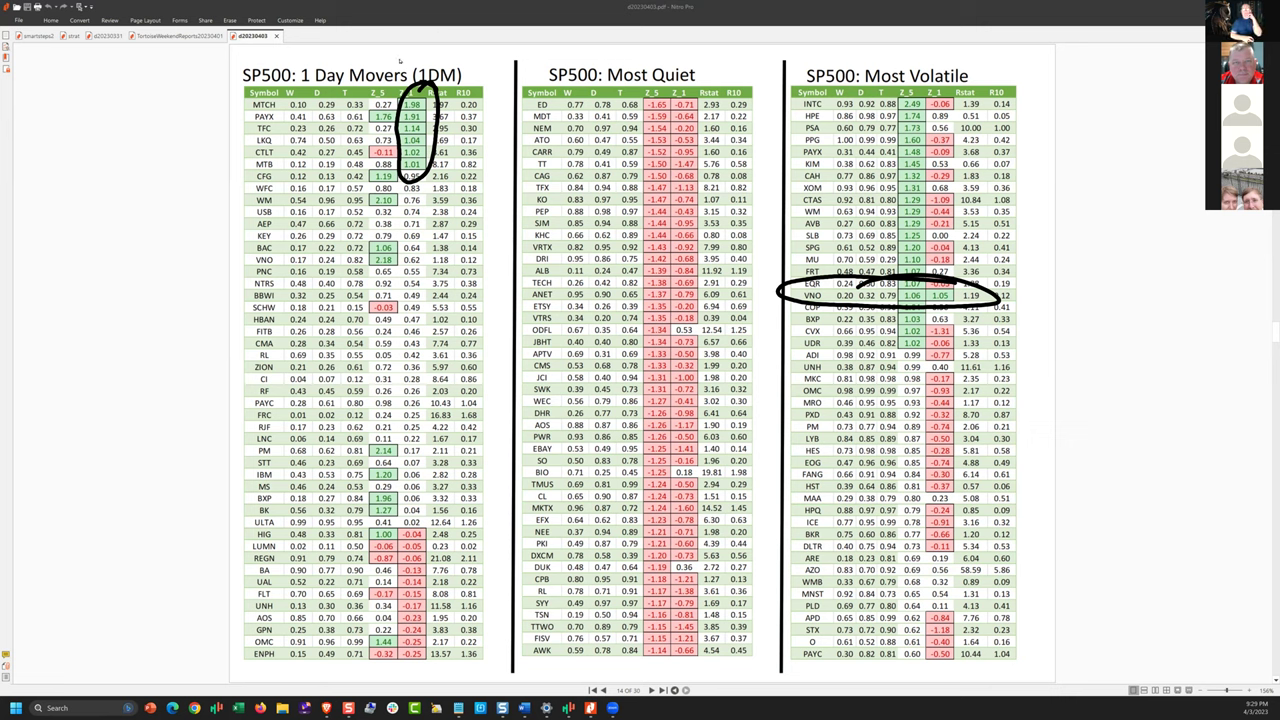
{"action": "key", "text": "e"}
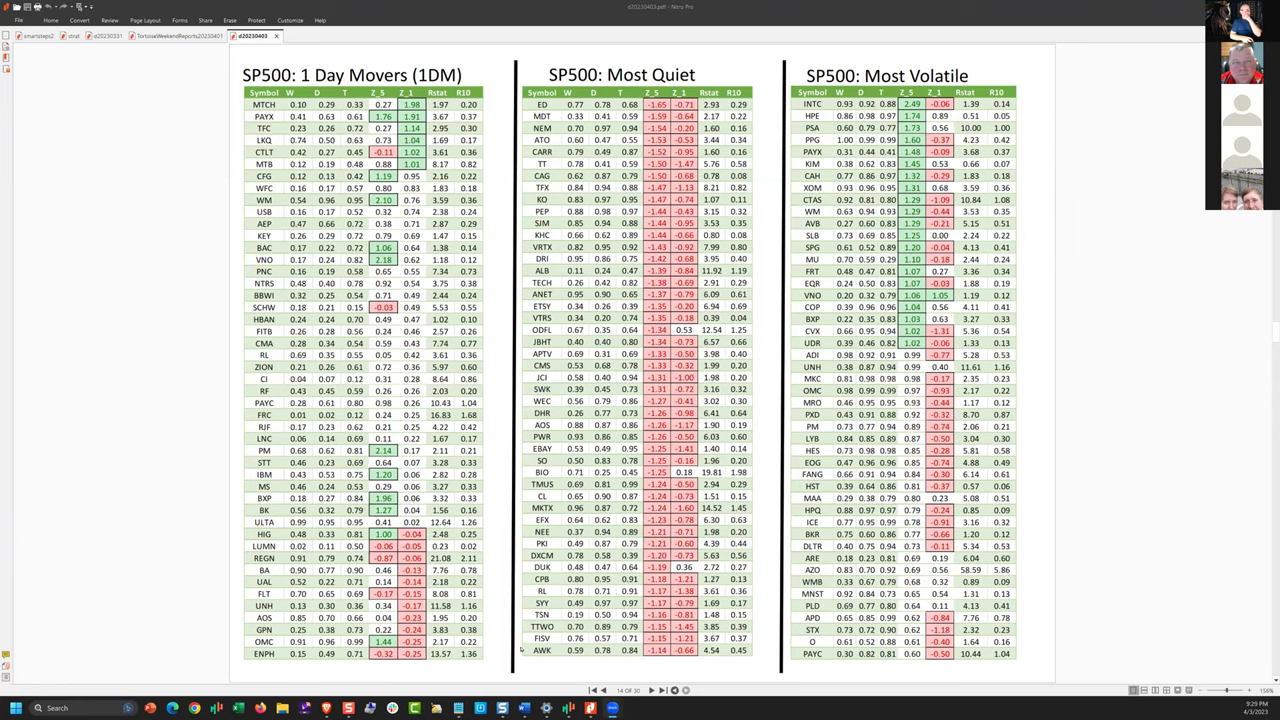
- On the TC2000 Sniper Autoframer page, circle the R10 and Rstat values of VXX
{"action": "key", "text": "Page_Down"}
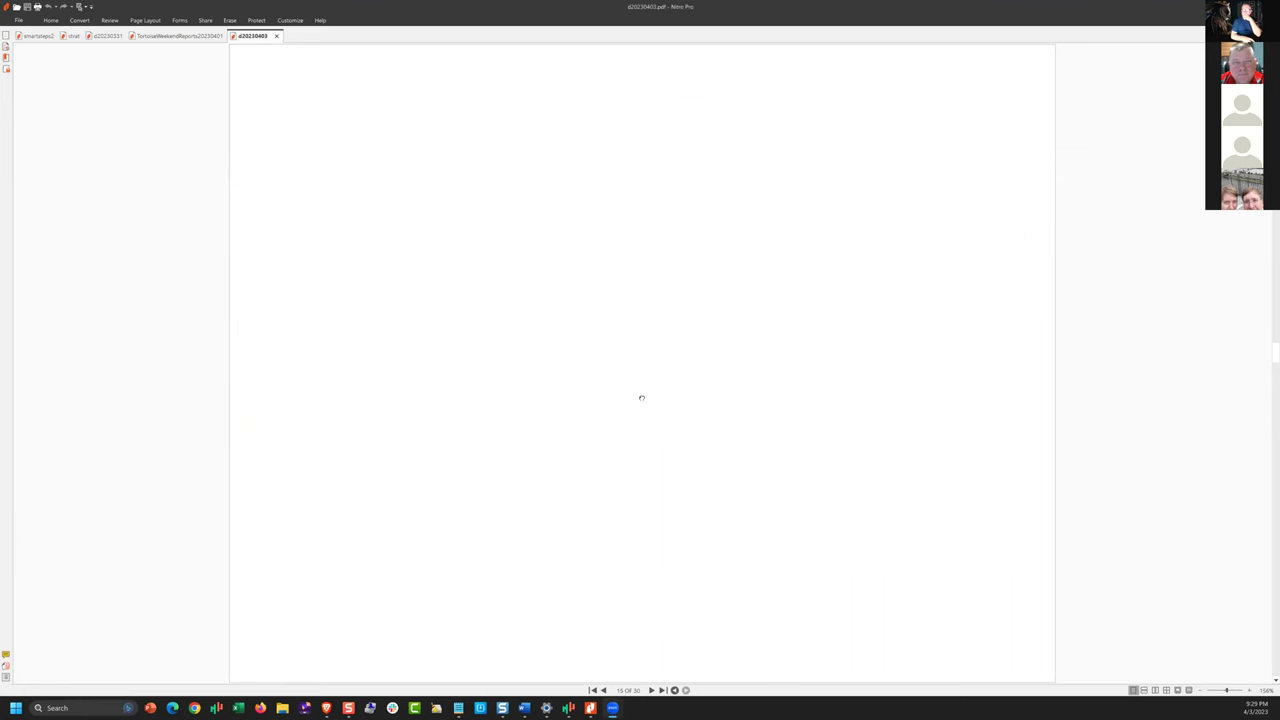
{"action": "right_click", "coordinate": [584, 486]}
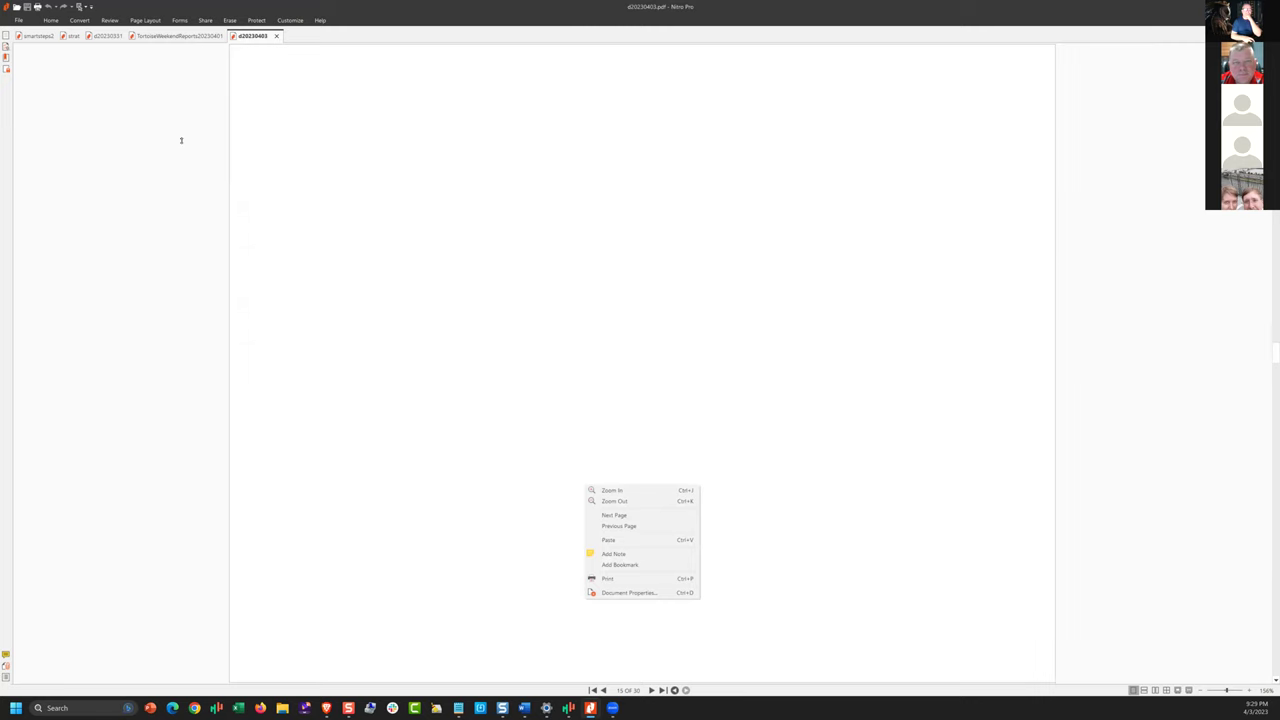
{"action": "left_click", "coordinate": [383, 291]}
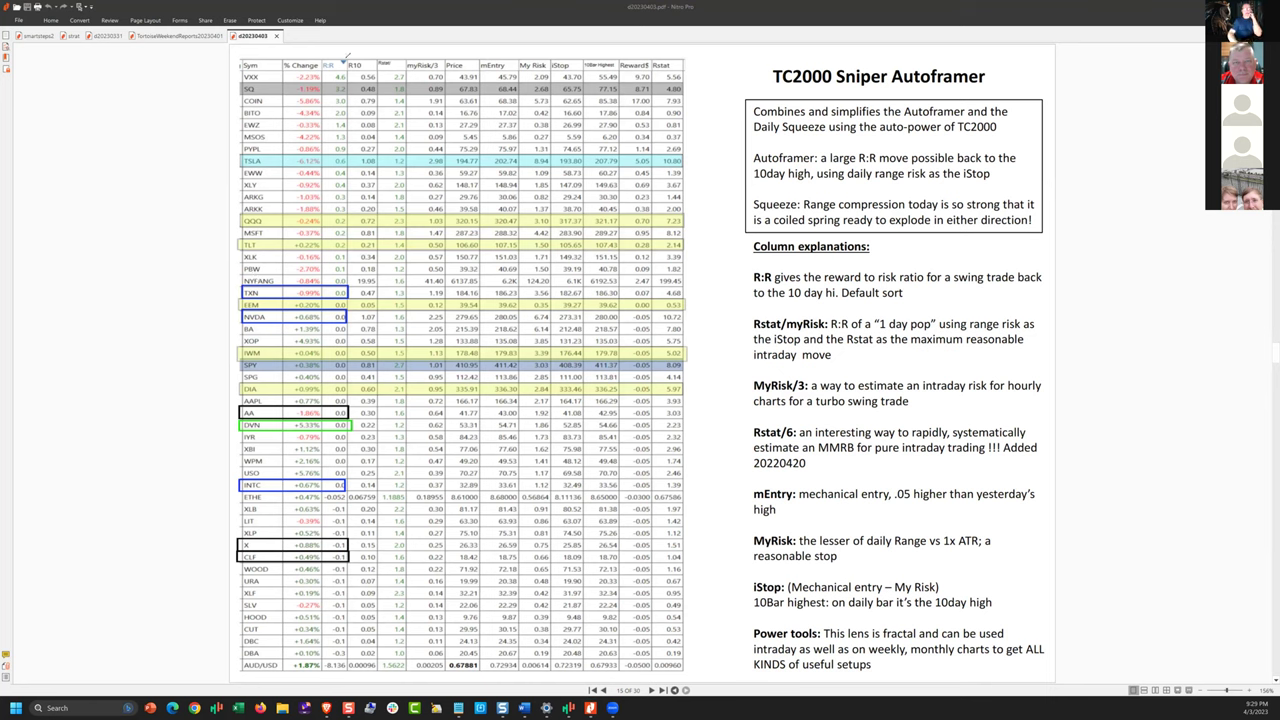
{"action": "mouse_move", "coordinate": [338, 57]}
{"action": "left_mouse_down"}
{"action": "mouse_move", "coordinate": [320, 82]}
{"action": "mouse_move", "coordinate": [349, 80]}
{"action": "mouse_move", "coordinate": [326, 55]}
{"action": "left_mouse_up"}
{"action": "mouse_move", "coordinate": [380, 62]}
{"action": "left_mouse_down"}
{"action": "mouse_move", "coordinate": [346, 78]}
{"action": "mouse_move", "coordinate": [372, 90]}
{"action": "mouse_move", "coordinate": [378, 62]}
{"action": "left_mouse_up"}
{"action": "mouse_move", "coordinate": [686, 66]}
{"action": "left_mouse_down"}
{"action": "mouse_move", "coordinate": [670, 60]}
{"action": "mouse_move", "coordinate": [650, 82]}
{"action": "mouse_move", "coordinate": [680, 93]}
{"action": "mouse_move", "coordinate": [676, 64]}
{"action": "mouse_move", "coordinate": [656, 76]}
{"action": "left_mouse_up"}
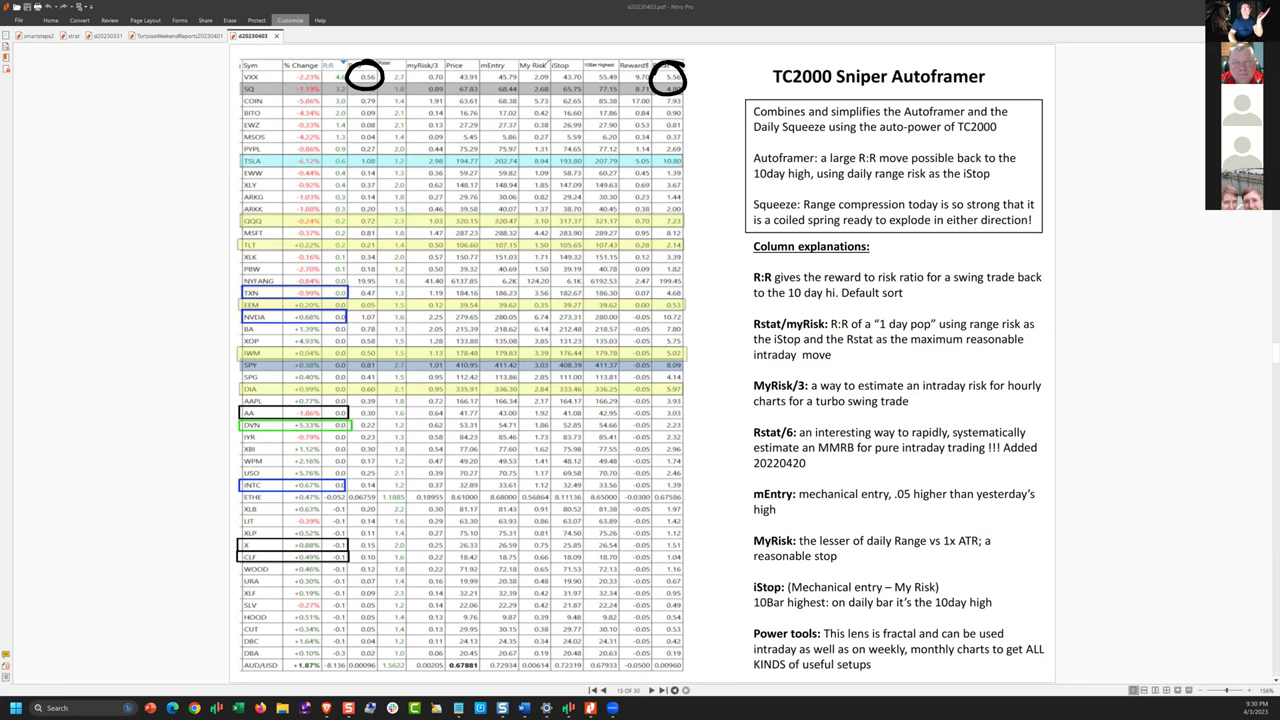
- Circle the My Risk value of VXX, draw lines along its row, point a down arrow at the circle, and clear the drawings
{"action": "mouse_move", "coordinate": [547, 64]}
{"action": "left_mouse_down"}
{"action": "mouse_move", "coordinate": [530, 65]}
{"action": "mouse_move", "coordinate": [522, 86]}
{"action": "mouse_move", "coordinate": [550, 90]}
{"action": "mouse_move", "coordinate": [546, 63]}
{"action": "left_mouse_up"}
{"action": "left_click_drag", "start_coordinate": [398, 74], "coordinate": [644, 82]}
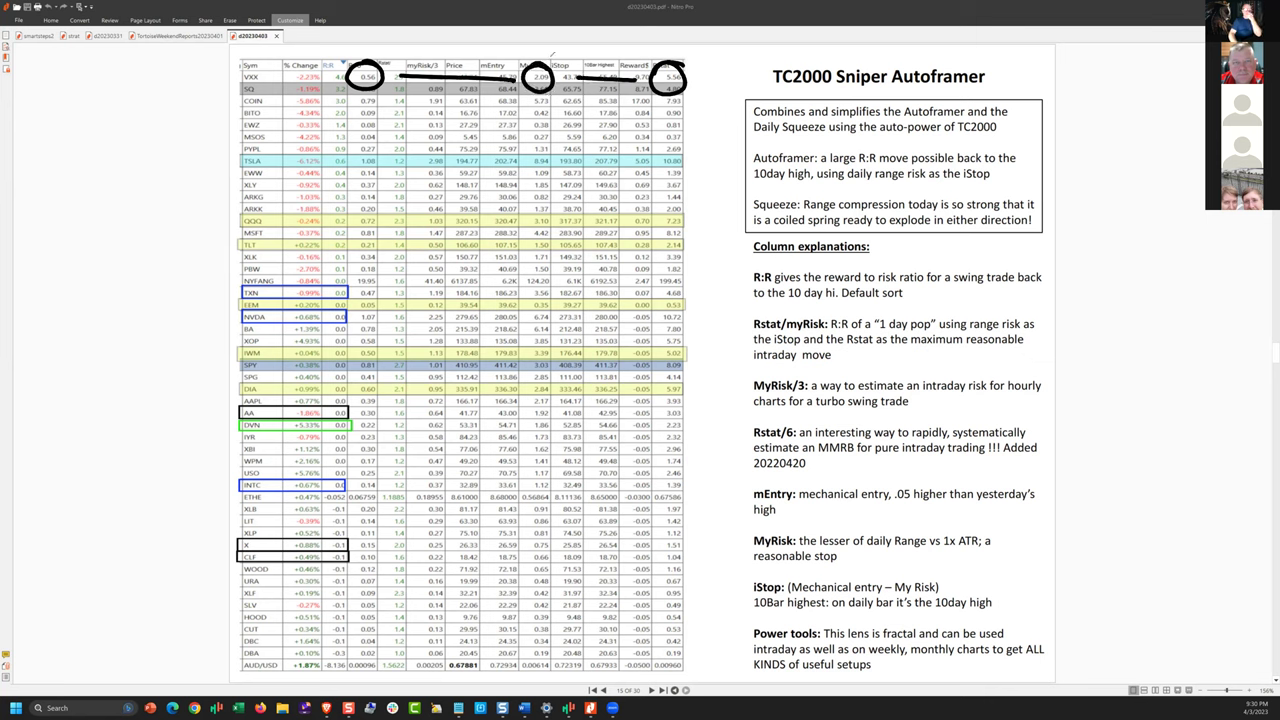
{"action": "left_click_drag", "start_coordinate": [533, 27], "coordinate": [534, 58]}
{"action": "left_click_drag", "start_coordinate": [525, 47], "coordinate": [534, 58]}
{"action": "left_click_drag", "start_coordinate": [540, 47], "coordinate": [534, 58]}
{"action": "key", "text": "Escape"}
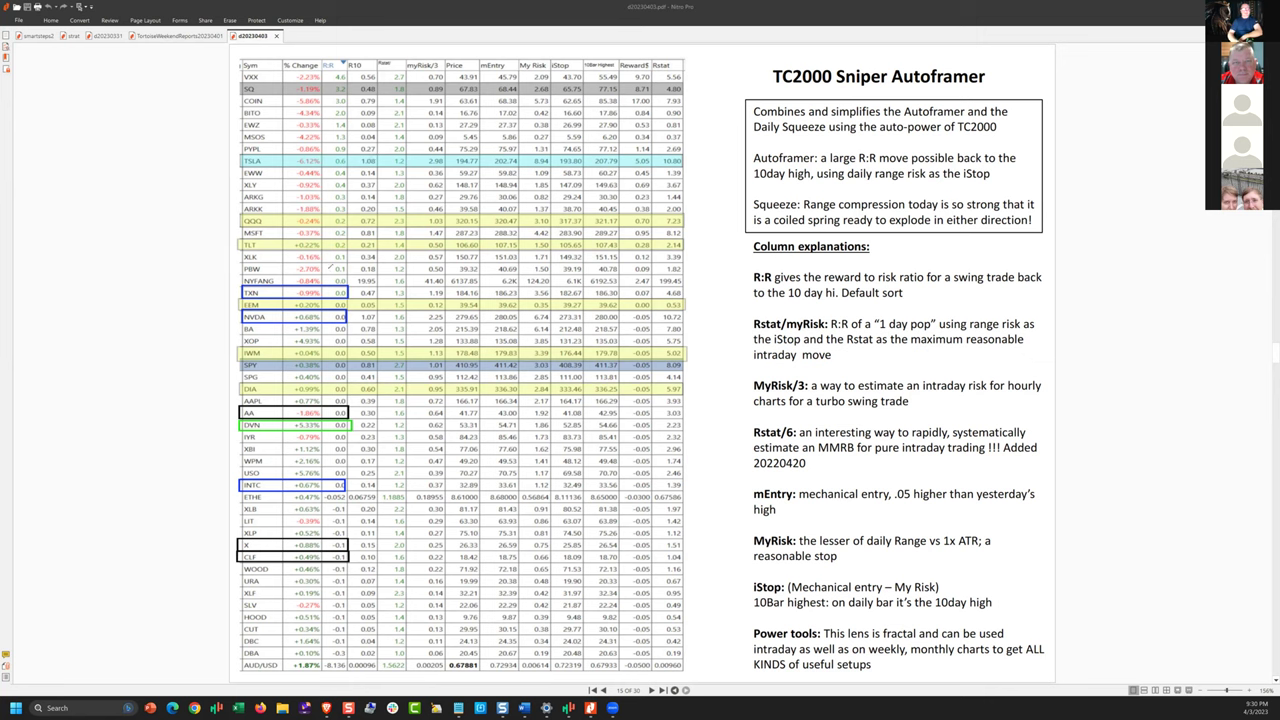
- Mark SPY and DIA, circle TSLA's % change, R:R and R10, circle QQQ through TLT, and bracket AA with X and CLF
{"action": "left_click_drag", "start_coordinate": [173, 367], "coordinate": [304, 371]}
{"action": "mouse_move", "coordinate": [318, 152]}
{"action": "left_mouse_down"}
{"action": "mouse_move", "coordinate": [288, 157]}
{"action": "mouse_move", "coordinate": [310, 172]}
{"action": "mouse_move", "coordinate": [318, 150]}
{"action": "mouse_move", "coordinate": [347, 149]}
{"action": "mouse_move", "coordinate": [328, 166]}
{"action": "mouse_move", "coordinate": [353, 160]}
{"action": "mouse_move", "coordinate": [336, 150]}
{"action": "mouse_move", "coordinate": [386, 164]}
{"action": "mouse_move", "coordinate": [378, 150]}
{"action": "left_mouse_up"}
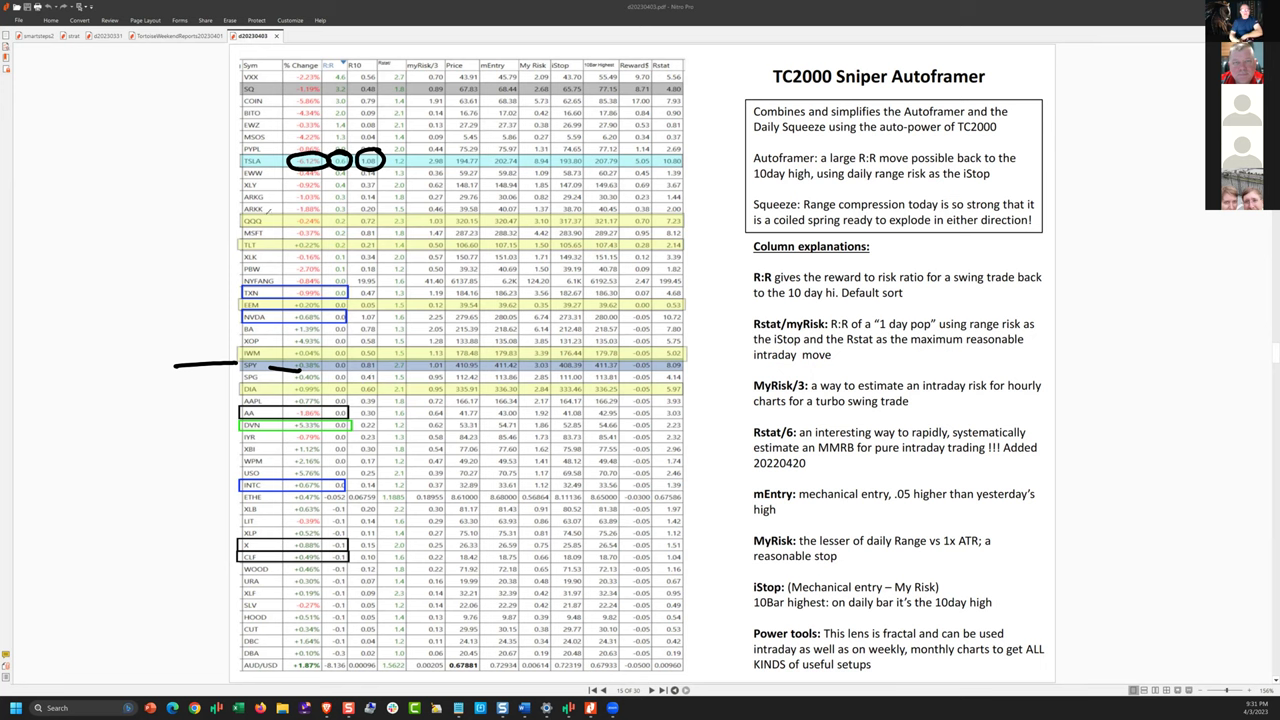
{"action": "mouse_move", "coordinate": [268, 206]}
{"action": "left_mouse_down"}
{"action": "mouse_move", "coordinate": [236, 210]}
{"action": "mouse_move", "coordinate": [250, 262]}
{"action": "mouse_move", "coordinate": [248, 200]}
{"action": "left_mouse_up"}
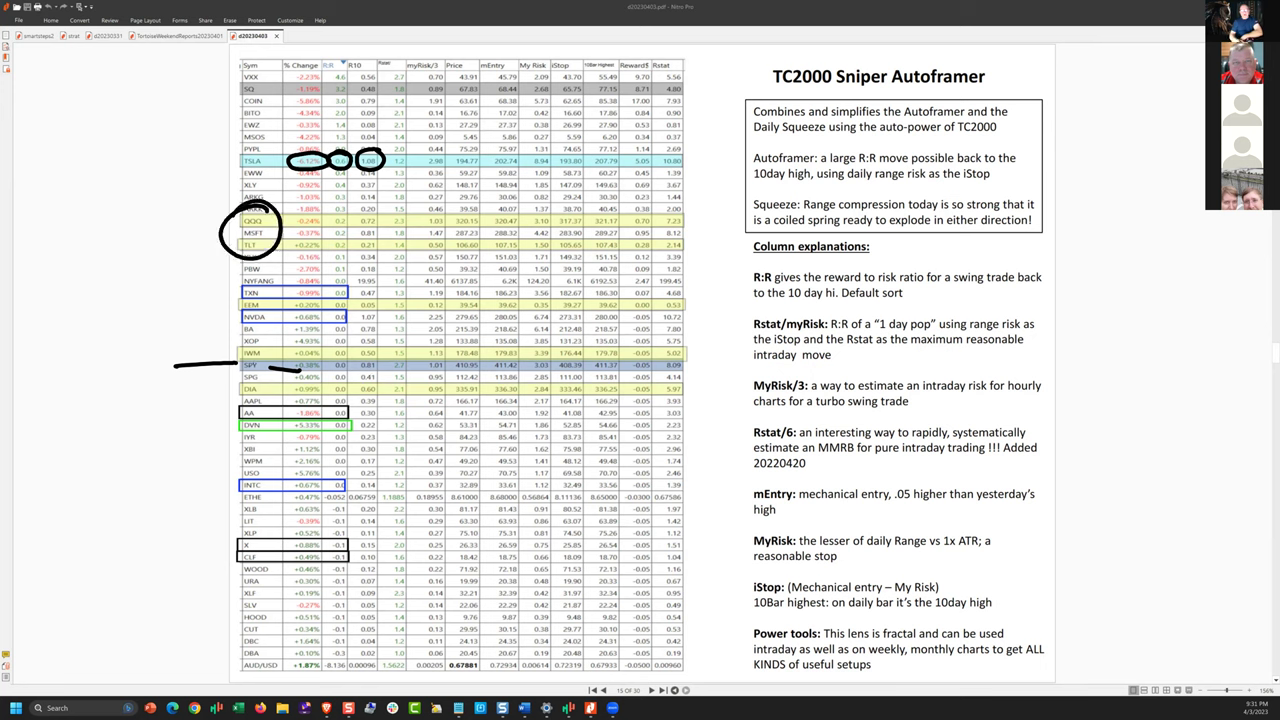
{"action": "left_click_drag", "start_coordinate": [222, 347], "coordinate": [224, 376]}
{"action": "mouse_move", "coordinate": [208, 387]}
{"action": "left_mouse_down"}
{"action": "mouse_move", "coordinate": [248, 389]}
{"action": "mouse_move", "coordinate": [197, 536]}
{"action": "mouse_move", "coordinate": [198, 548]}
{"action": "mouse_move", "coordinate": [230, 547]}
{"action": "left_mouse_up"}
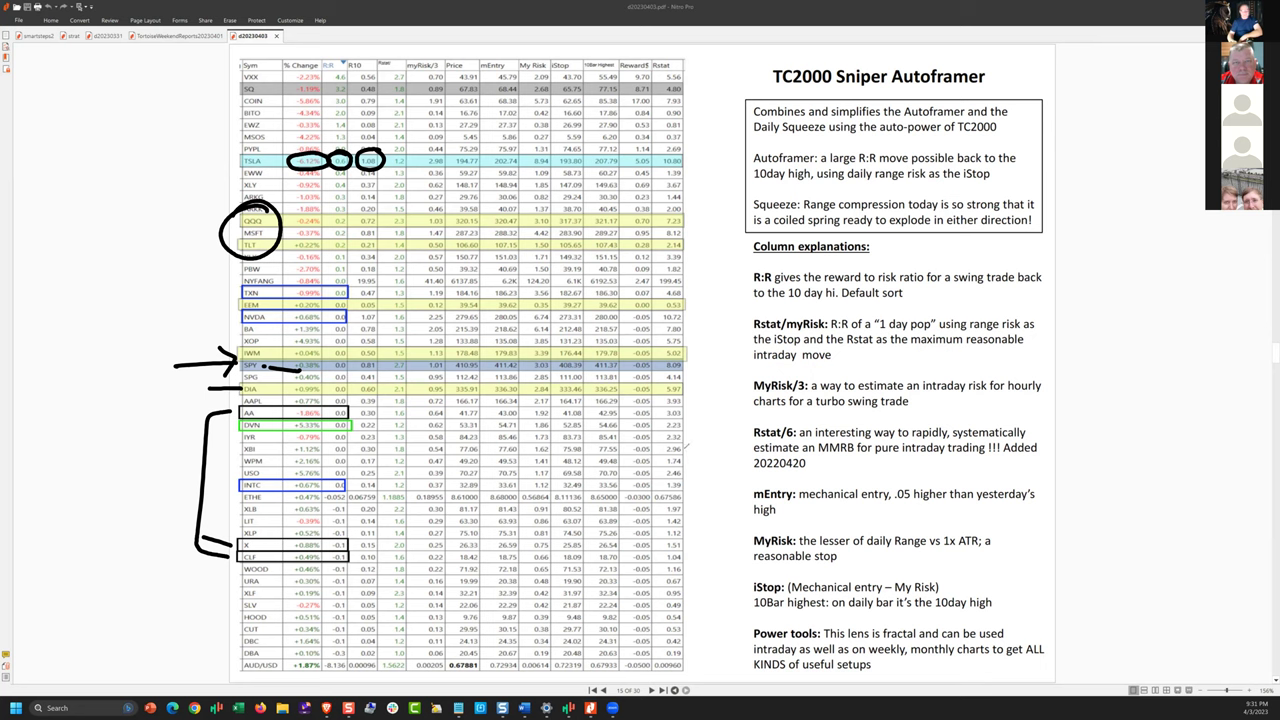
- Circle the blue-boxed INTC, TXN and NVDA rows and clear the drawings
{"action": "mouse_move", "coordinate": [274, 466]}
{"action": "left_mouse_down"}
{"action": "mouse_move", "coordinate": [224, 496]}
{"action": "mouse_move", "coordinate": [366, 478]}
{"action": "mouse_move", "coordinate": [214, 488]}
{"action": "left_mouse_up"}
{"action": "mouse_move", "coordinate": [262, 283]}
{"action": "left_mouse_down"}
{"action": "mouse_move", "coordinate": [244, 287]}
{"action": "mouse_move", "coordinate": [336, 302]}
{"action": "mouse_move", "coordinate": [256, 282]}
{"action": "mouse_move", "coordinate": [342, 318]}
{"action": "mouse_move", "coordinate": [266, 307]}
{"action": "left_mouse_up"}
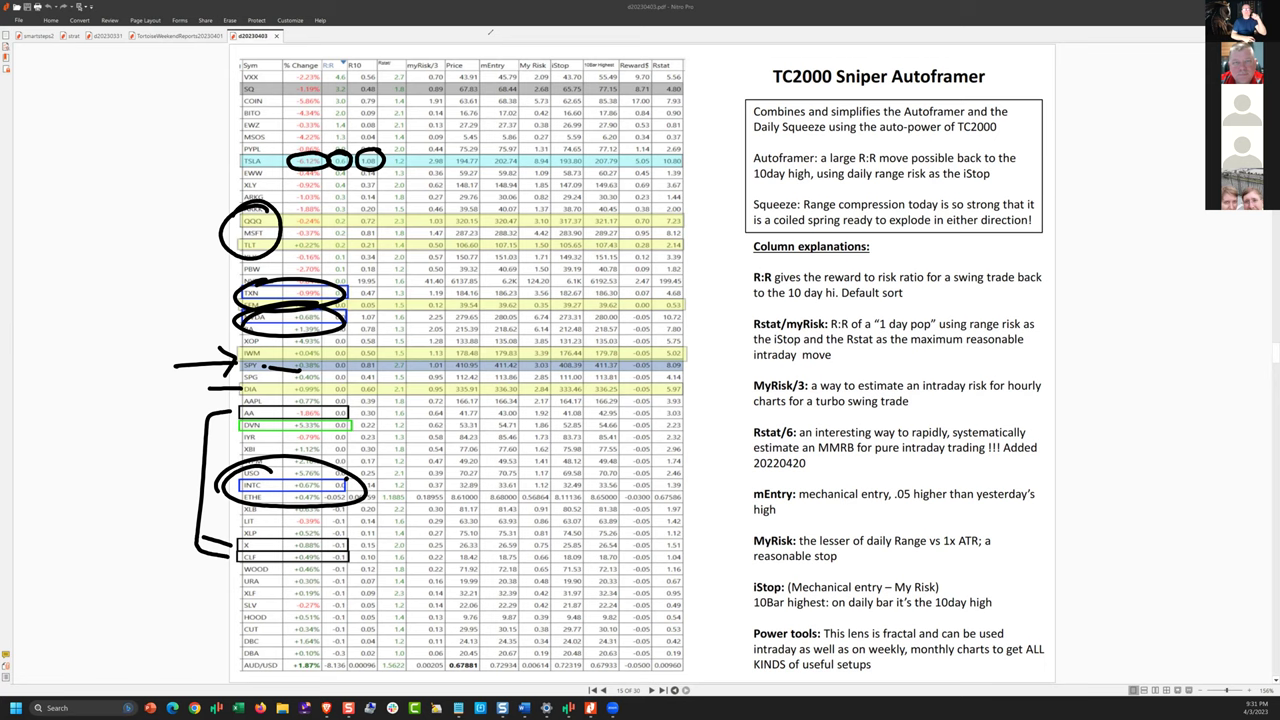
{"action": "right_click", "coordinate": [397, 58]}
{"action": "left_click", "coordinate": [405, 54]}
- On the MACD seasons page, circle the Z_5 scores of INTC and SPG in the tactical symbol set
{"action": "key", "text": "Page_Down"}
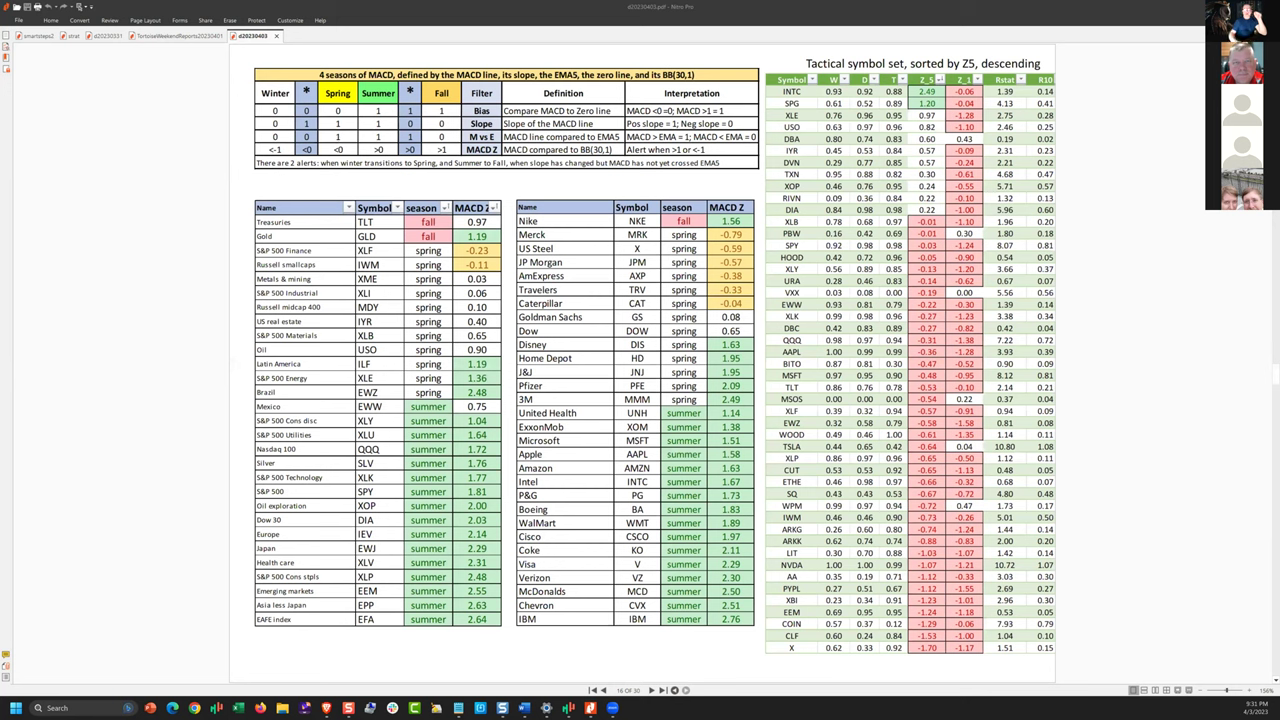
{"action": "mouse_move", "coordinate": [946, 63]}
{"action": "left_mouse_down"}
{"action": "mouse_move", "coordinate": [902, 68]}
{"action": "mouse_move", "coordinate": [912, 124]}
{"action": "mouse_move", "coordinate": [948, 72]}
{"action": "mouse_move", "coordinate": [910, 78]}
{"action": "left_mouse_up"}
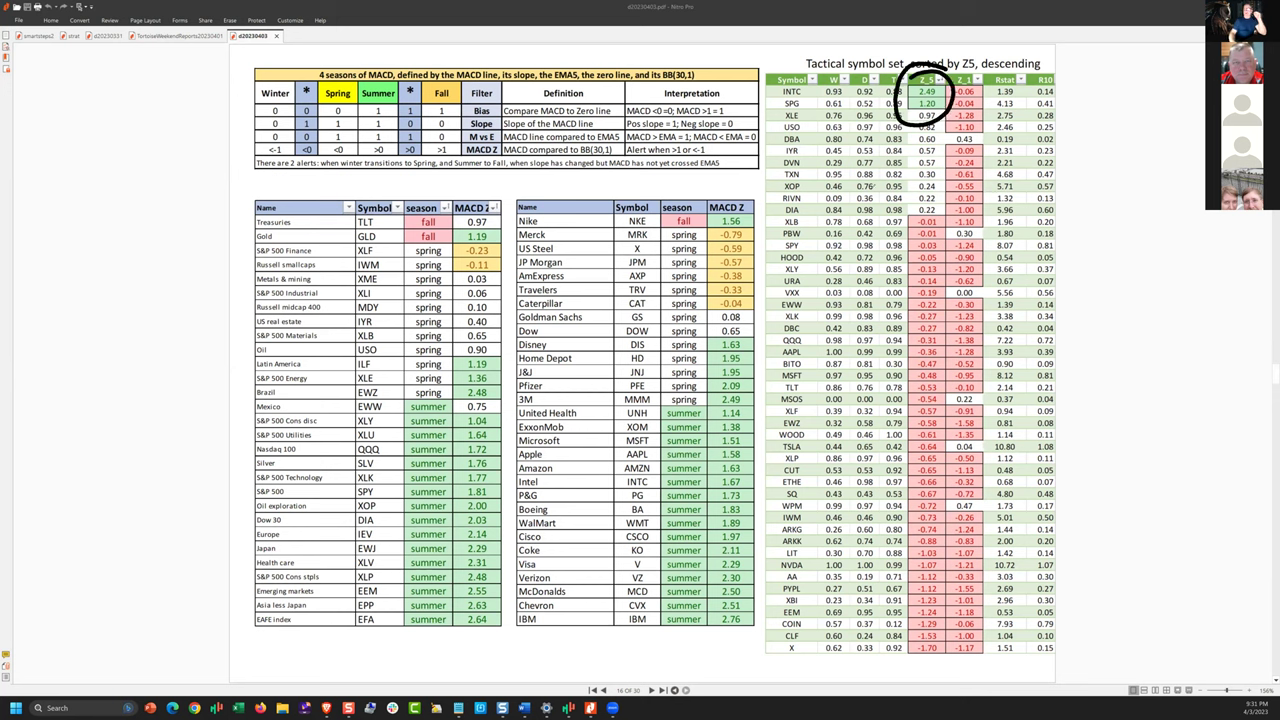
- Bracket INTC and SPG in the tactical symbol set and bracket the negative Z_5 and Z_1 scores from XLB to X
{"action": "left_click_drag", "start_coordinate": [780, 86], "coordinate": [785, 105]}
{"action": "mouse_move", "coordinate": [1008, 222]}
{"action": "left_mouse_down"}
{"action": "mouse_move", "coordinate": [893, 285]}
{"action": "mouse_move", "coordinate": [1012, 280]}
{"action": "mouse_move", "coordinate": [1011, 310]}
{"action": "left_mouse_up"}
{"action": "mouse_move", "coordinate": [901, 614]}
{"action": "left_mouse_down"}
{"action": "mouse_move", "coordinate": [895, 668]}
{"action": "mouse_move", "coordinate": [1004, 612]}
{"action": "left_mouse_up"}
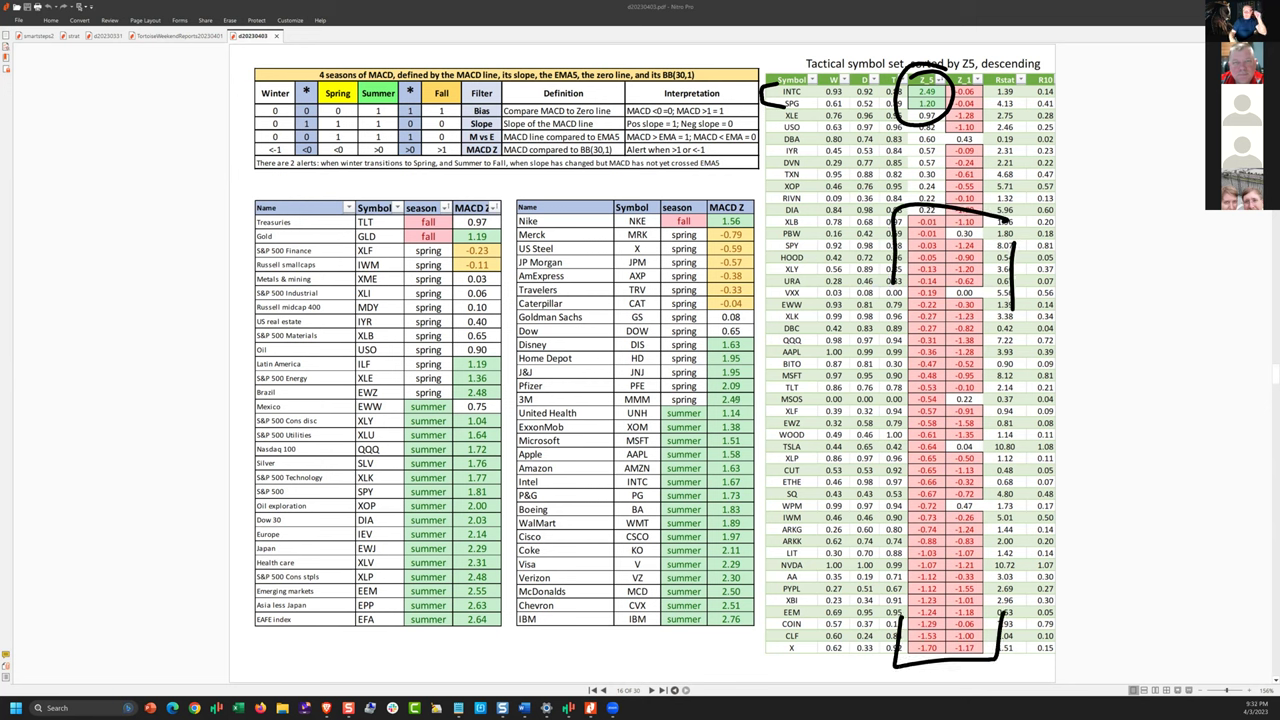
- Circle the summer rows in both MACD season tables and clear the drawings
{"action": "mouse_move", "coordinate": [755, 398]}
{"action": "left_mouse_down"}
{"action": "mouse_move", "coordinate": [648, 612]}
{"action": "mouse_move", "coordinate": [772, 412]}
{"action": "mouse_move", "coordinate": [763, 402]}
{"action": "left_mouse_up"}
{"action": "mouse_move", "coordinate": [450, 370]}
{"action": "left_mouse_down"}
{"action": "mouse_move", "coordinate": [498, 381]}
{"action": "mouse_move", "coordinate": [545, 420]}
{"action": "mouse_move", "coordinate": [350, 582]}
{"action": "left_mouse_up"}
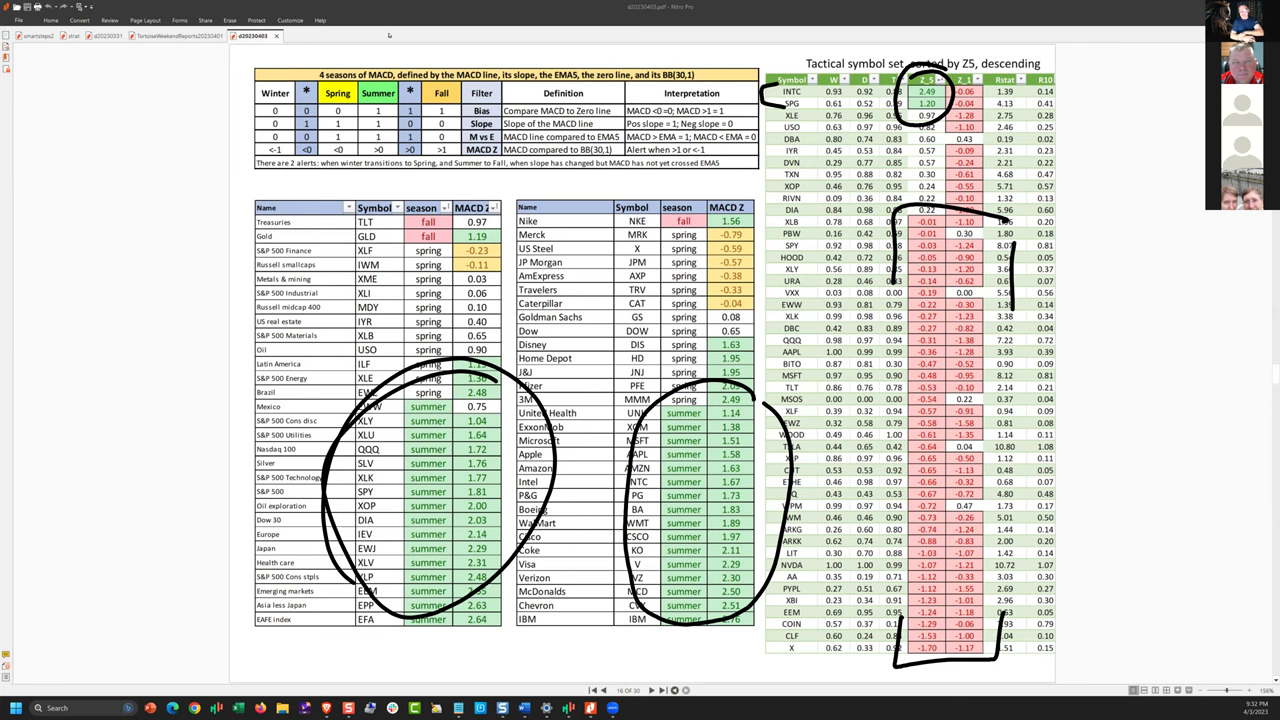
{"action": "key", "text": "Escape"}
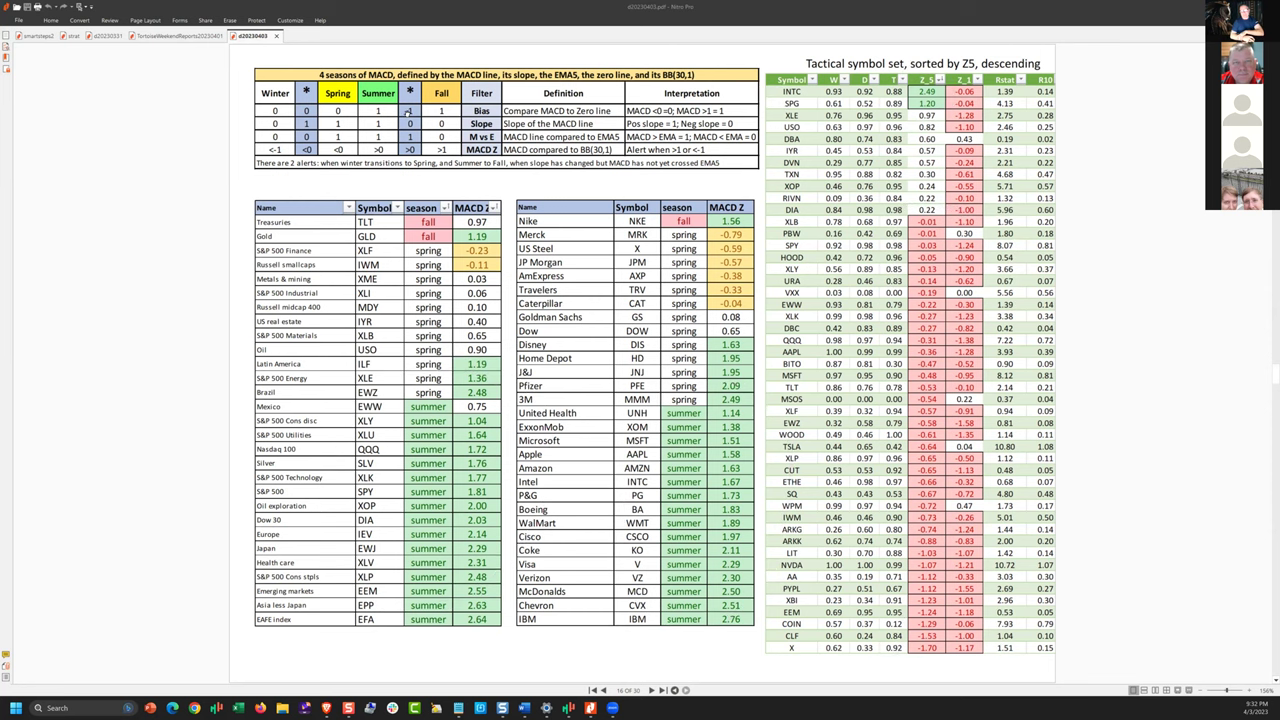
- On the Multi-time Frame NDX Summary page, underline the title, circle the green readings in both tables' lower rows, and clear the drawings
{"action": "scroll", "coordinate": [497, 140], "scroll_direction": "down", "scroll_amount": 2}
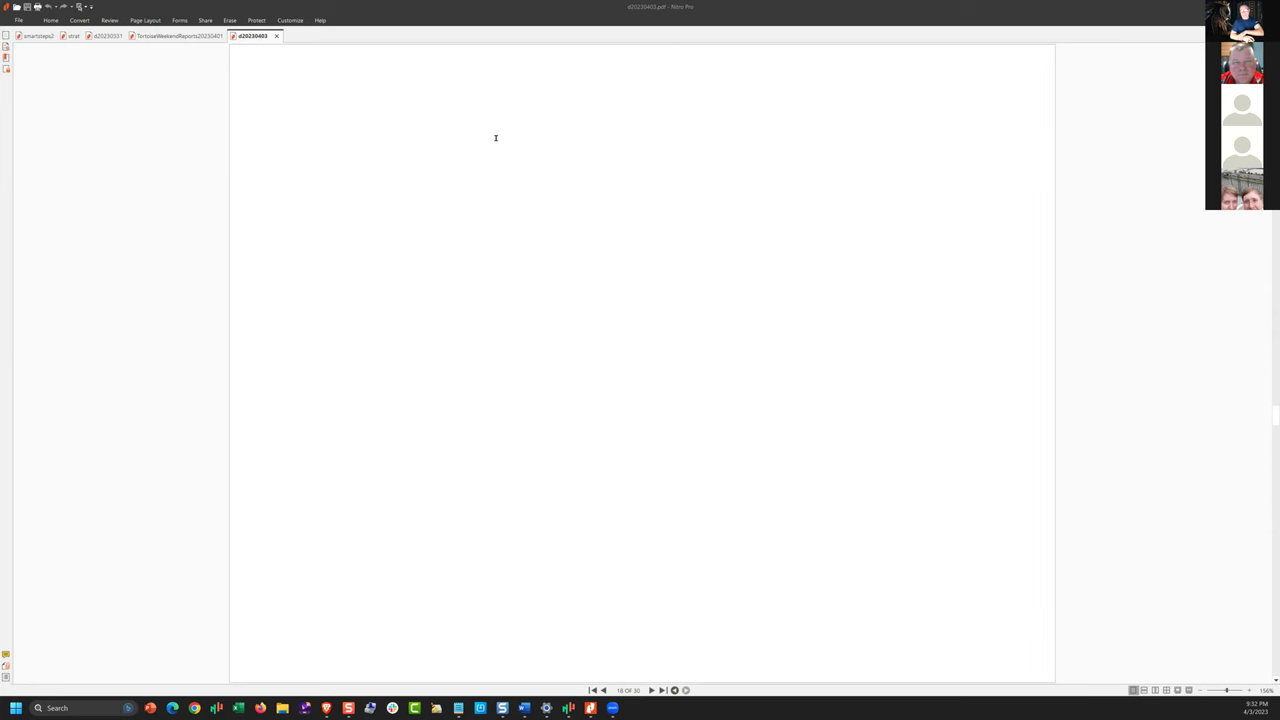
{"action": "scroll", "coordinate": [500, 133], "scroll_direction": "up", "scroll_amount": 1}
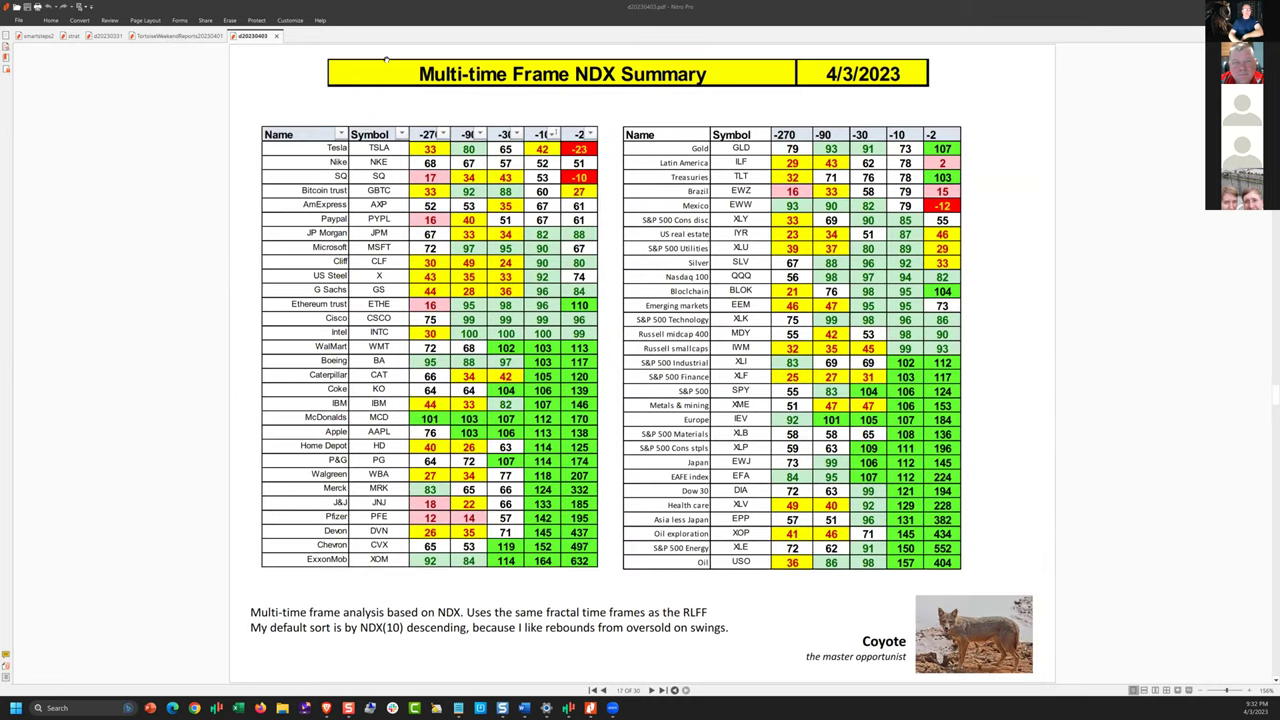
{"action": "left_click_drag", "start_coordinate": [436, 101], "coordinate": [678, 110]}
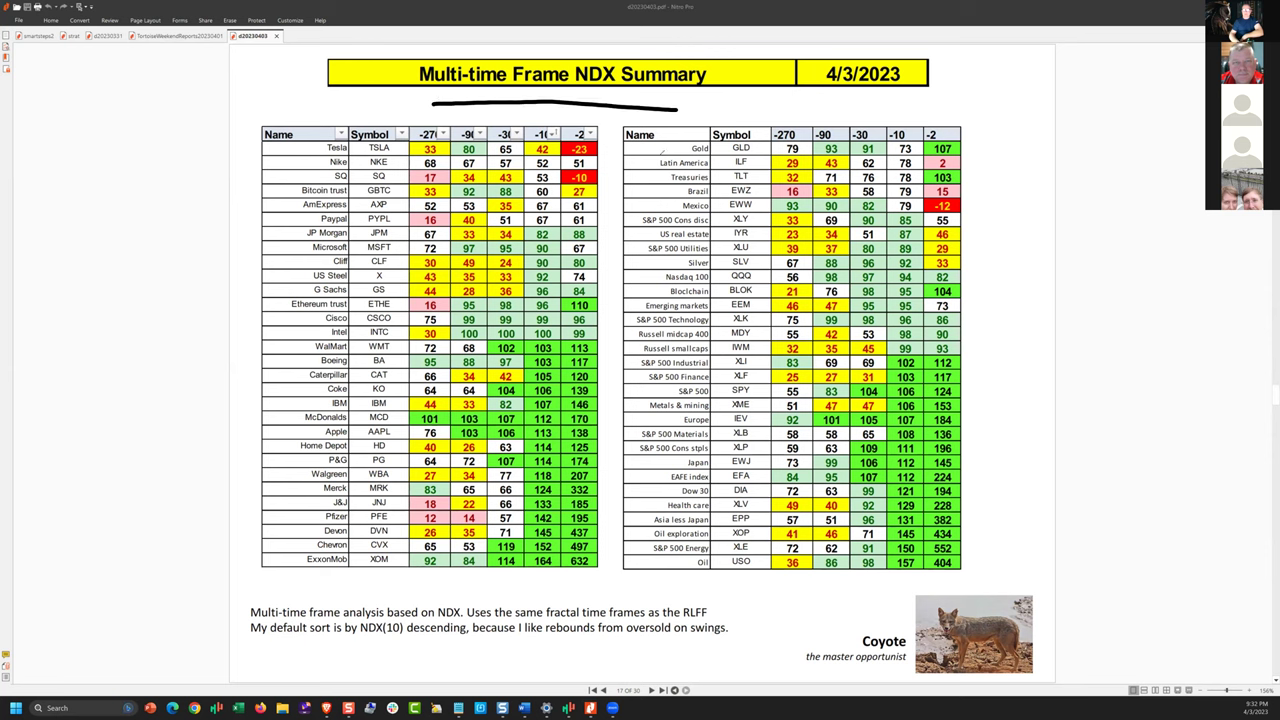
{"action": "mouse_move", "coordinate": [603, 345]}
{"action": "left_mouse_down"}
{"action": "mouse_move", "coordinate": [548, 335]}
{"action": "mouse_move", "coordinate": [482, 380]}
{"action": "mouse_move", "coordinate": [590, 568]}
{"action": "mouse_move", "coordinate": [608, 380]}
{"action": "left_mouse_up"}
{"action": "mouse_move", "coordinate": [966, 343]}
{"action": "left_mouse_down"}
{"action": "mouse_move", "coordinate": [775, 435]}
{"action": "mouse_move", "coordinate": [1008, 490]}
{"action": "mouse_move", "coordinate": [922, 335]}
{"action": "mouse_move", "coordinate": [890, 346]}
{"action": "left_mouse_up"}
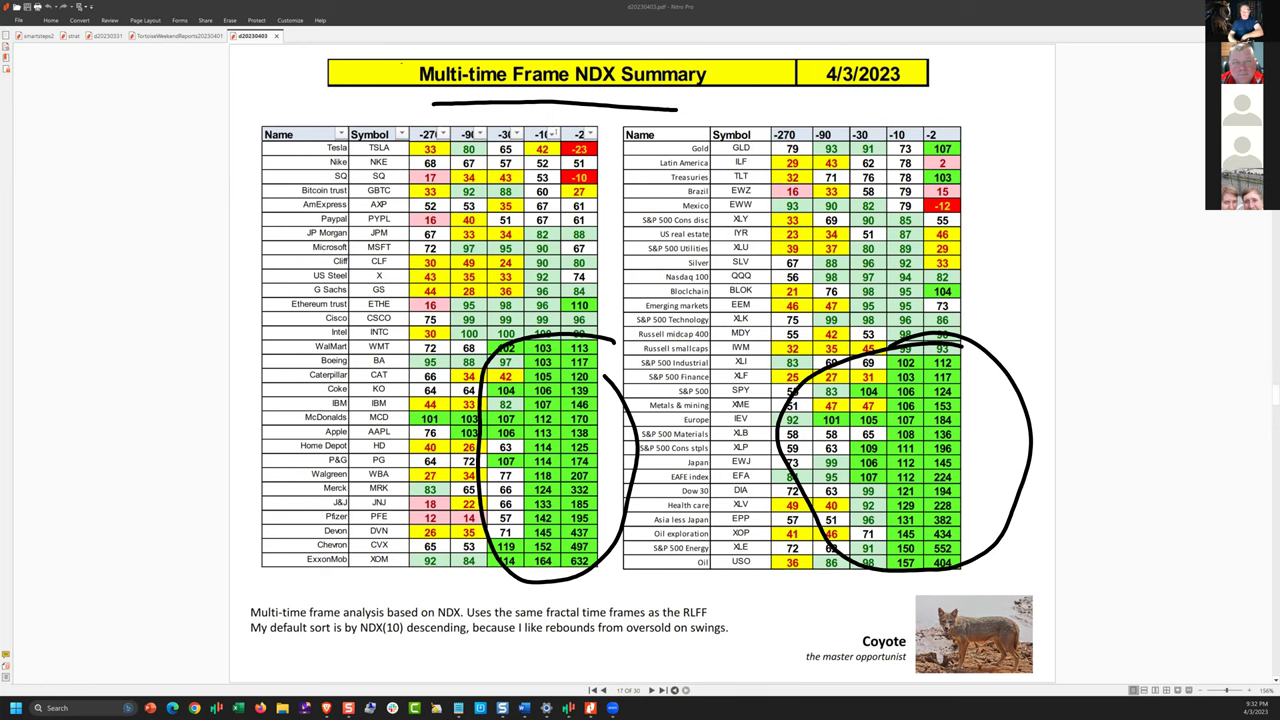
{"action": "key", "text": "Escape"}
- Draw vertical lines between the -30 and -10 columns of both NDX tables and an arrow pointing left along the MDY row
{"action": "left_click_drag", "start_coordinate": [521, 302], "coordinate": [517, 618]}
{"action": "left_click_drag", "start_coordinate": [890, 316], "coordinate": [888, 603]}
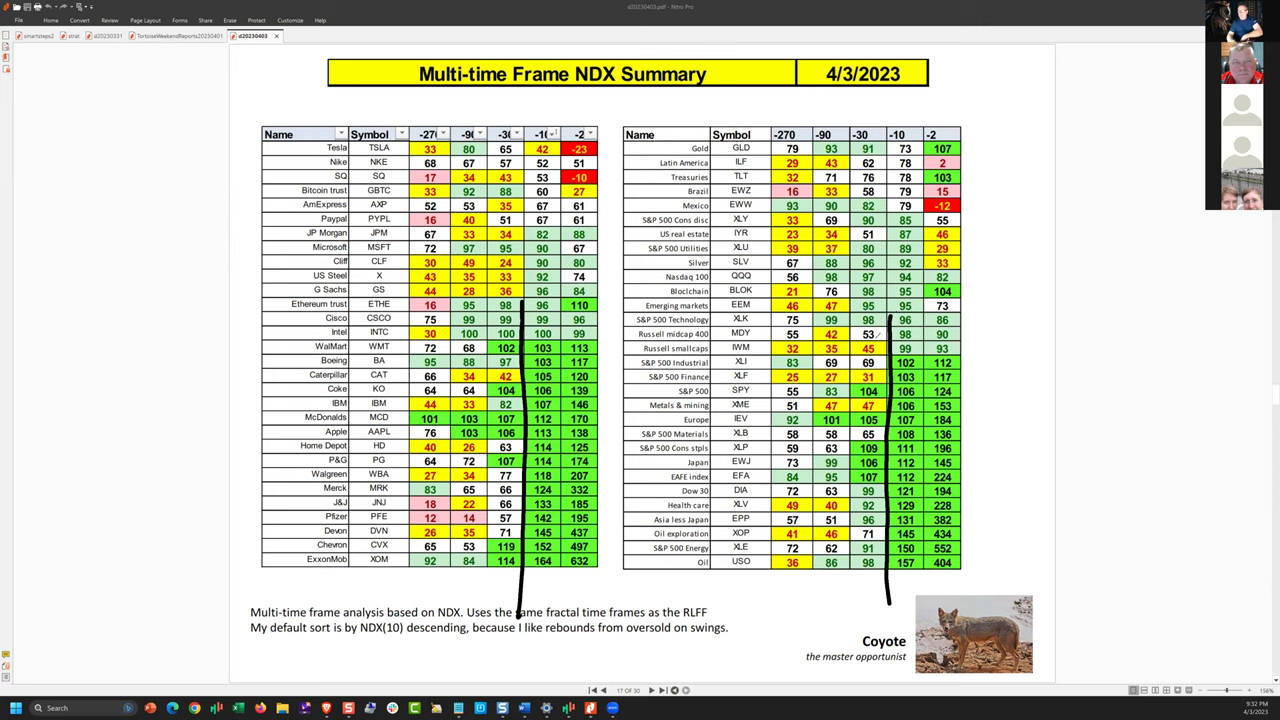
{"action": "mouse_move", "coordinate": [874, 334]}
{"action": "left_mouse_down"}
{"action": "mouse_move", "coordinate": [828, 325]}
{"action": "mouse_move", "coordinate": [818, 346]}
{"action": "left_mouse_up"}
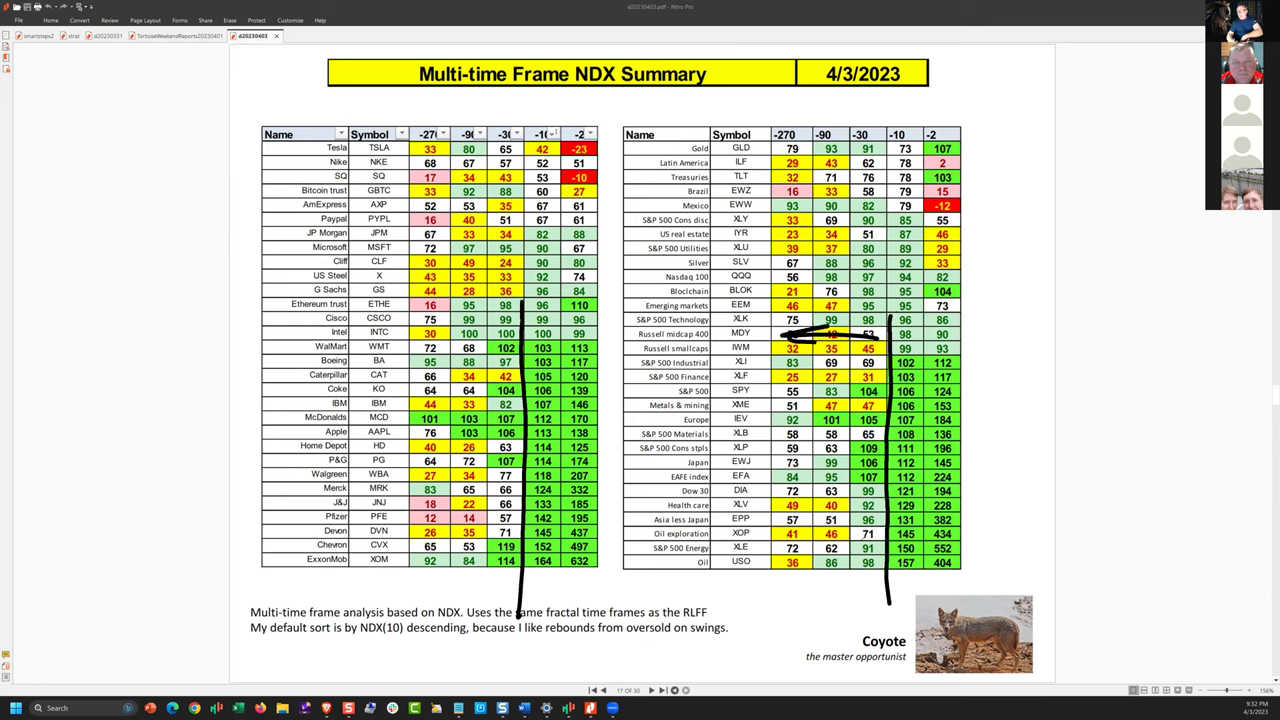
- Circle the XLP, EWJ and EFA rows, USO's -90 and -30 values, and the IEV and SPY rows across the longer time frames
{"action": "mouse_move", "coordinate": [885, 440]}
{"action": "left_mouse_down"}
{"action": "mouse_move", "coordinate": [790, 434]}
{"action": "mouse_move", "coordinate": [696, 462]}
{"action": "mouse_move", "coordinate": [800, 488]}
{"action": "mouse_move", "coordinate": [896, 466]}
{"action": "mouse_move", "coordinate": [872, 440]}
{"action": "left_mouse_up"}
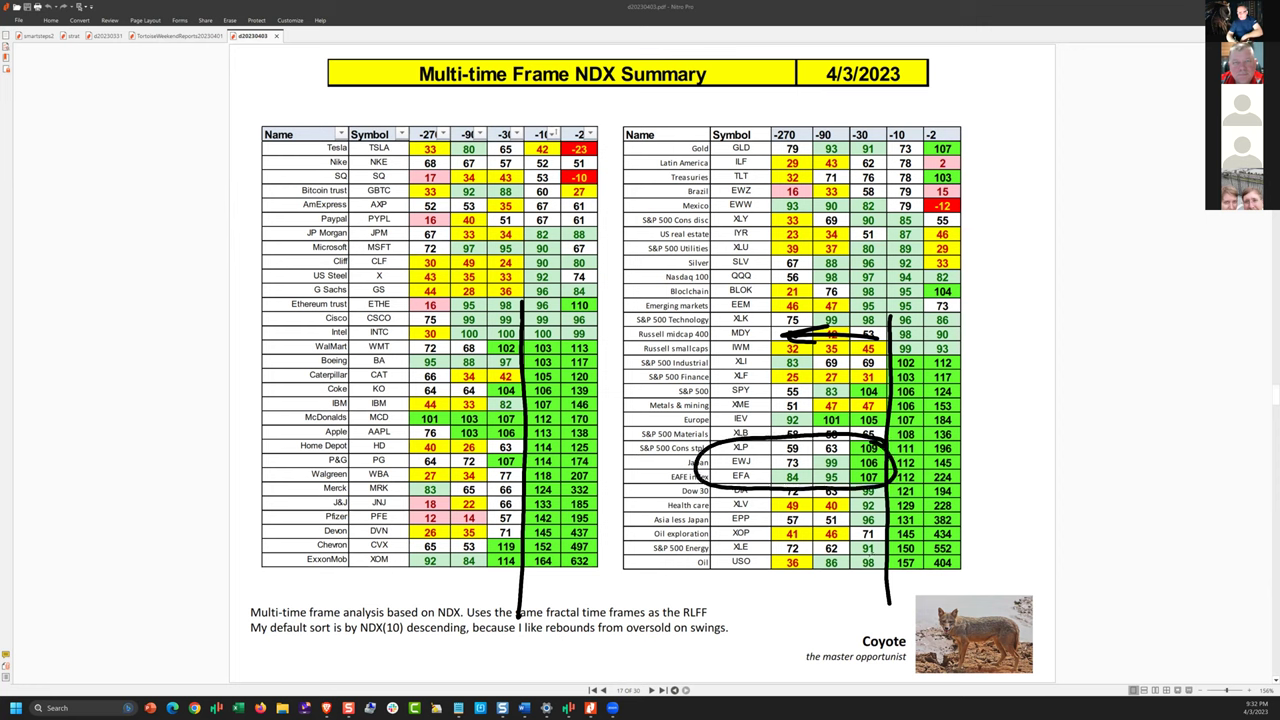
{"action": "mouse_move", "coordinate": [844, 551]}
{"action": "left_mouse_down"}
{"action": "mouse_move", "coordinate": [900, 572]}
{"action": "mouse_move", "coordinate": [858, 531]}
{"action": "left_mouse_up"}
{"action": "mouse_move", "coordinate": [758, 404]}
{"action": "left_mouse_down"}
{"action": "mouse_move", "coordinate": [742, 408]}
{"action": "mouse_move", "coordinate": [906, 423]}
{"action": "mouse_move", "coordinate": [702, 420]}
{"action": "left_mouse_up"}
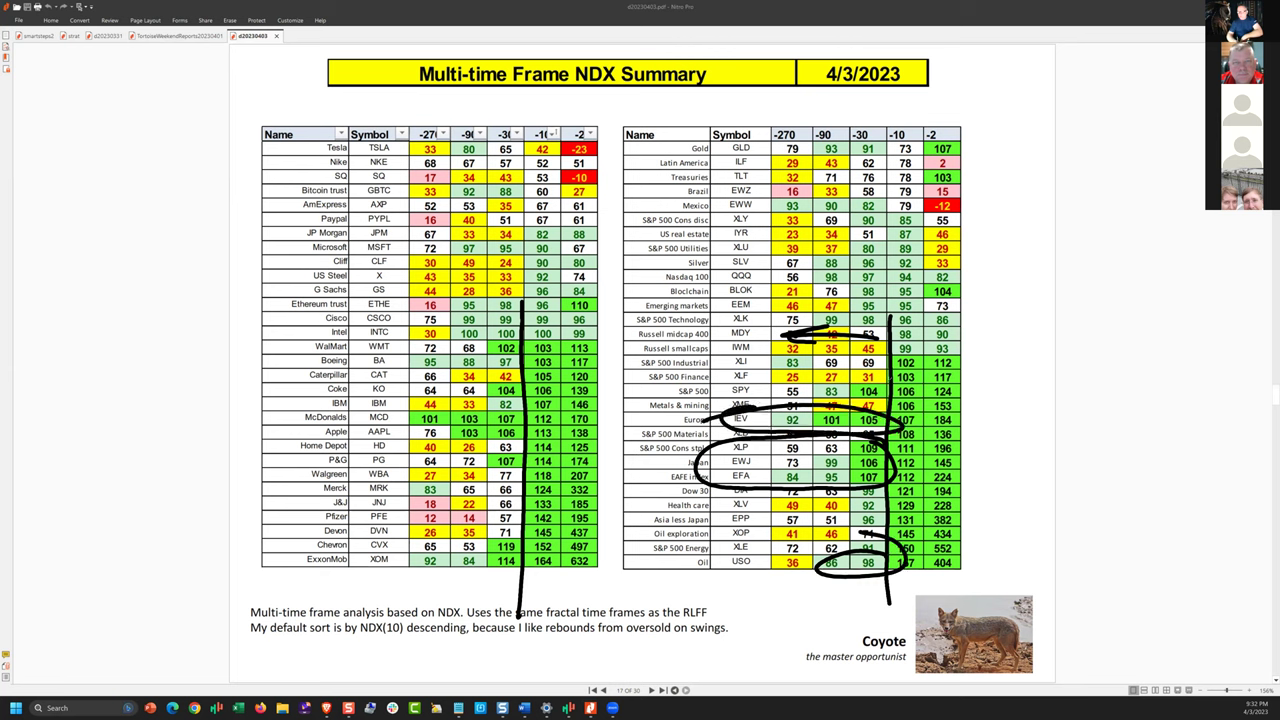
{"action": "mouse_move", "coordinate": [888, 378]}
{"action": "left_mouse_down"}
{"action": "mouse_move", "coordinate": [806, 376]}
{"action": "mouse_move", "coordinate": [780, 404]}
{"action": "mouse_move", "coordinate": [884, 386]}
{"action": "mouse_move", "coordinate": [806, 380]}
{"action": "left_mouse_up"}
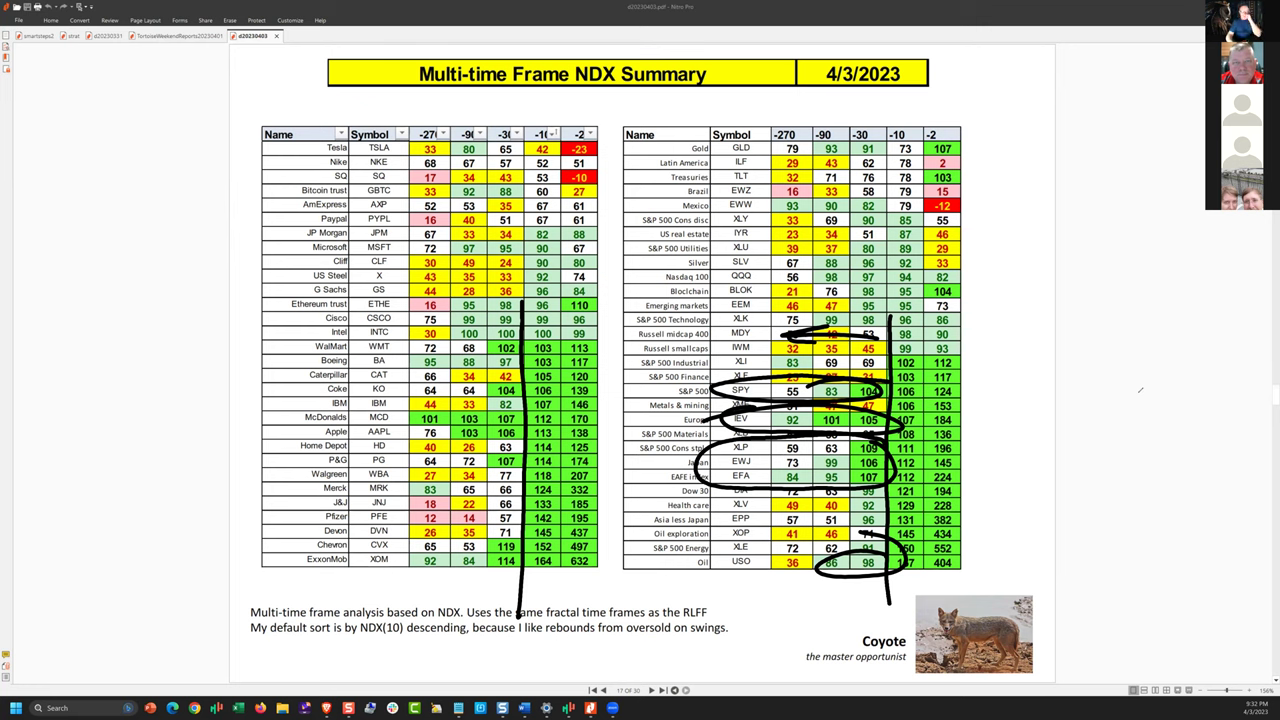
- Circle the MCD row, the longer-term CVX and XOM readings, and the -30 values of KO and WMT, and clear the drawings
{"action": "mouse_move", "coordinate": [407, 413]}
{"action": "left_mouse_down"}
{"action": "mouse_move", "coordinate": [378, 408]}
{"action": "mouse_move", "coordinate": [348, 432]}
{"action": "mouse_move", "coordinate": [522, 432]}
{"action": "mouse_move", "coordinate": [394, 410]}
{"action": "mouse_move", "coordinate": [343, 440]}
{"action": "left_mouse_up"}
{"action": "mouse_move", "coordinate": [522, 534]}
{"action": "left_mouse_down"}
{"action": "mouse_move", "coordinate": [422, 552]}
{"action": "mouse_move", "coordinate": [535, 540]}
{"action": "left_mouse_up"}
{"action": "mouse_move", "coordinate": [526, 378]}
{"action": "left_mouse_down"}
{"action": "mouse_move", "coordinate": [486, 394]}
{"action": "mouse_move", "coordinate": [502, 376]}
{"action": "mouse_move", "coordinate": [490, 341]}
{"action": "mouse_move", "coordinate": [518, 335]}
{"action": "left_mouse_up"}
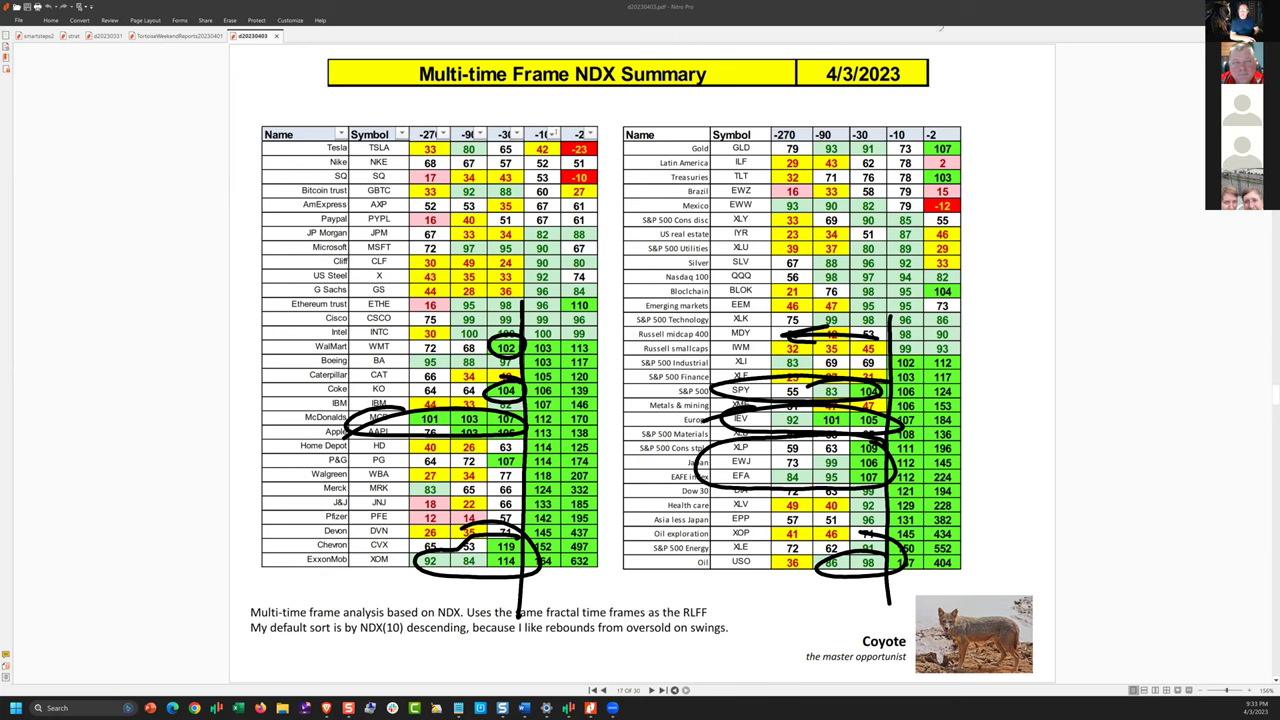
{"action": "right_click", "coordinate": [395, 64]}
{"action": "left_click", "coordinate": [408, 58]}
{"action": "key", "text": "Escape"}
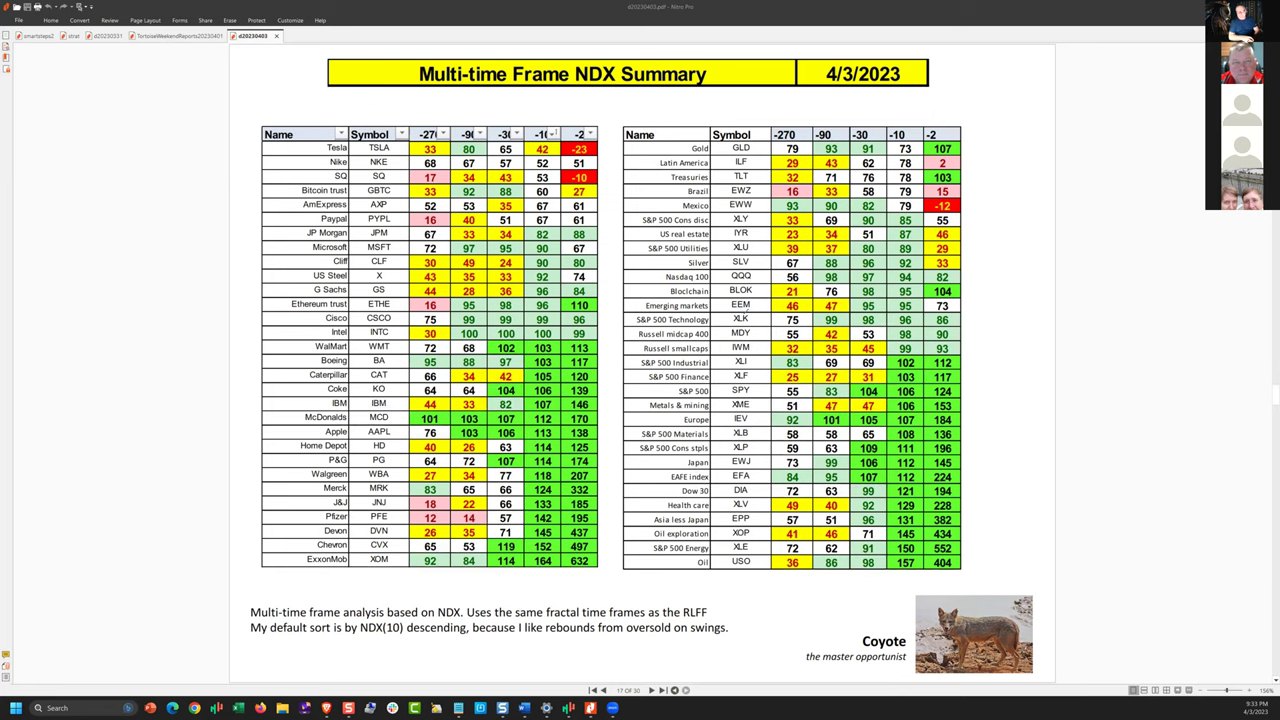
- On the Frog list page, underline the title, draw down arrows at the Rng% and FQN columns, and circle TSLA
{"action": "scroll", "coordinate": [741, 316], "scroll_direction": "down", "scroll_amount": 3}
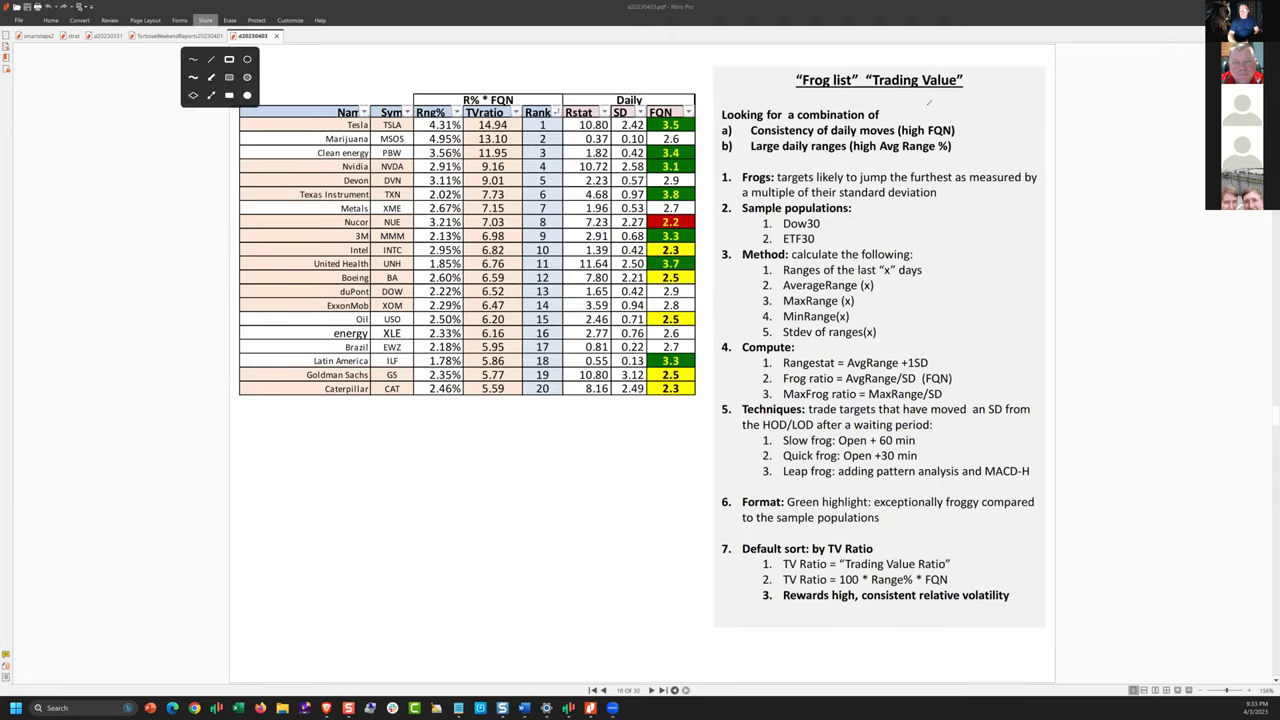
{"action": "left_click_drag", "start_coordinate": [797, 97], "coordinate": [989, 108]}
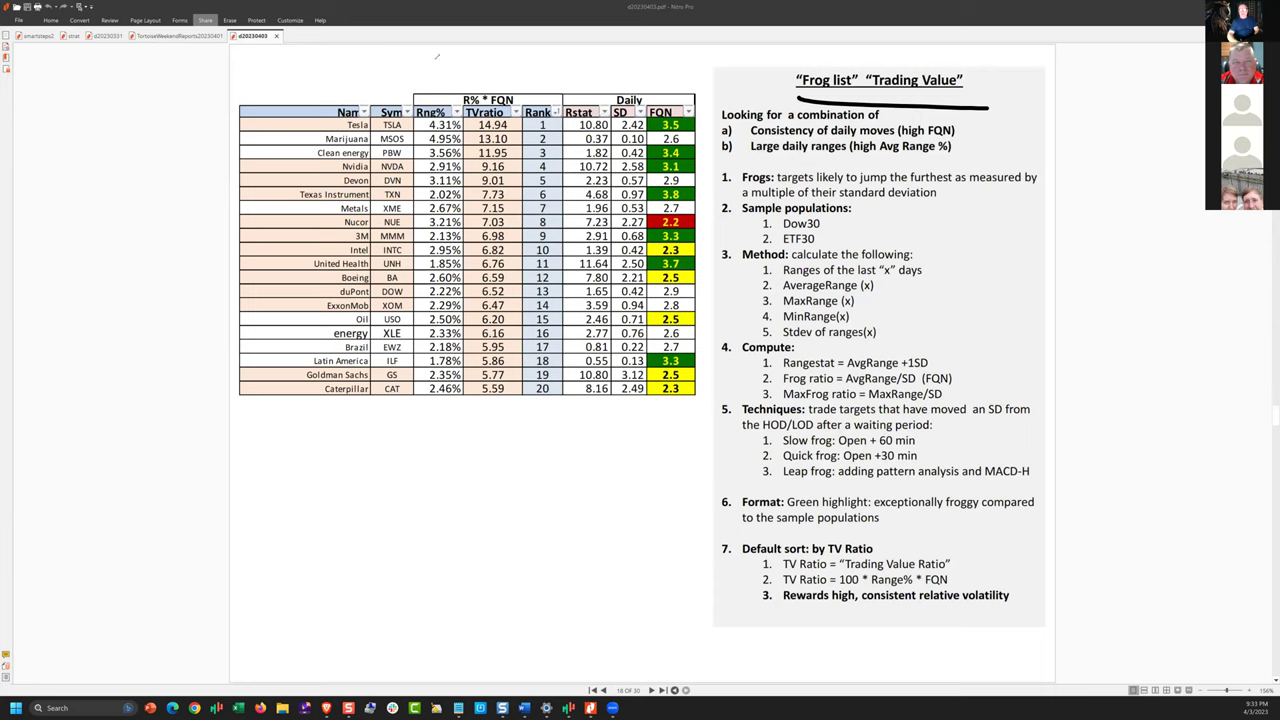
{"action": "left_click_drag", "start_coordinate": [436, 56], "coordinate": [433, 97]}
{"action": "left_click_drag", "start_coordinate": [673, 60], "coordinate": [671, 100]}
{"action": "left_click_drag", "start_coordinate": [659, 86], "coordinate": [671, 100]}
{"action": "mouse_move", "coordinate": [408, 108]}
{"action": "left_mouse_down"}
{"action": "mouse_move", "coordinate": [382, 108]}
{"action": "mouse_move", "coordinate": [406, 130]}
{"action": "left_mouse_up"}
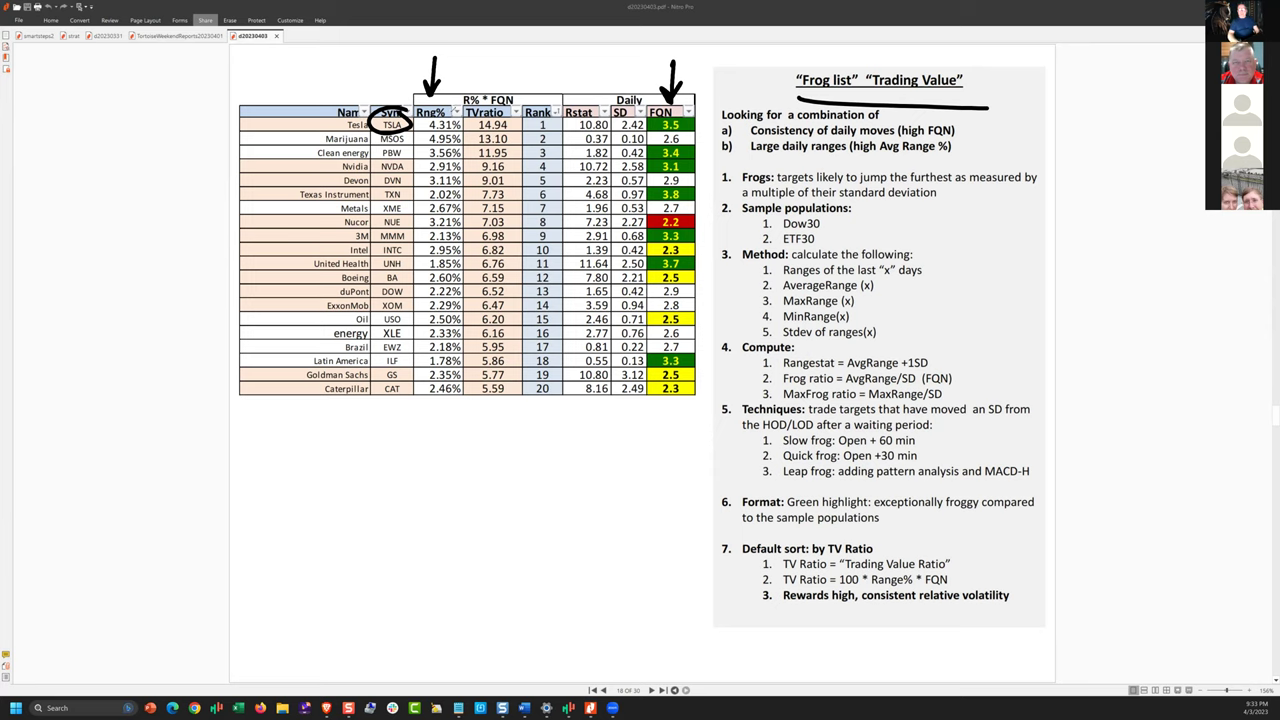
- Circle the Rng% values of TSLA through PBW, the FQN heading, and the symbols NVDA, DVN and TXN
{"action": "mouse_move", "coordinate": [454, 108]}
{"action": "left_mouse_down"}
{"action": "mouse_move", "coordinate": [420, 114]}
{"action": "mouse_move", "coordinate": [450, 136]}
{"action": "mouse_move", "coordinate": [430, 112]}
{"action": "left_mouse_up"}
{"action": "mouse_move", "coordinate": [688, 102]}
{"action": "left_mouse_down"}
{"action": "mouse_move", "coordinate": [644, 116]}
{"action": "mouse_move", "coordinate": [665, 129]}
{"action": "mouse_move", "coordinate": [688, 108]}
{"action": "left_mouse_up"}
{"action": "mouse_move", "coordinate": [458, 125]}
{"action": "left_mouse_down"}
{"action": "mouse_move", "coordinate": [428, 133]}
{"action": "mouse_move", "coordinate": [468, 141]}
{"action": "mouse_move", "coordinate": [458, 126]}
{"action": "mouse_move", "coordinate": [425, 148]}
{"action": "mouse_move", "coordinate": [470, 141]}
{"action": "mouse_move", "coordinate": [369, 170]}
{"action": "mouse_move", "coordinate": [376, 197]}
{"action": "mouse_move", "coordinate": [410, 196]}
{"action": "mouse_move", "coordinate": [398, 155]}
{"action": "left_mouse_up"}
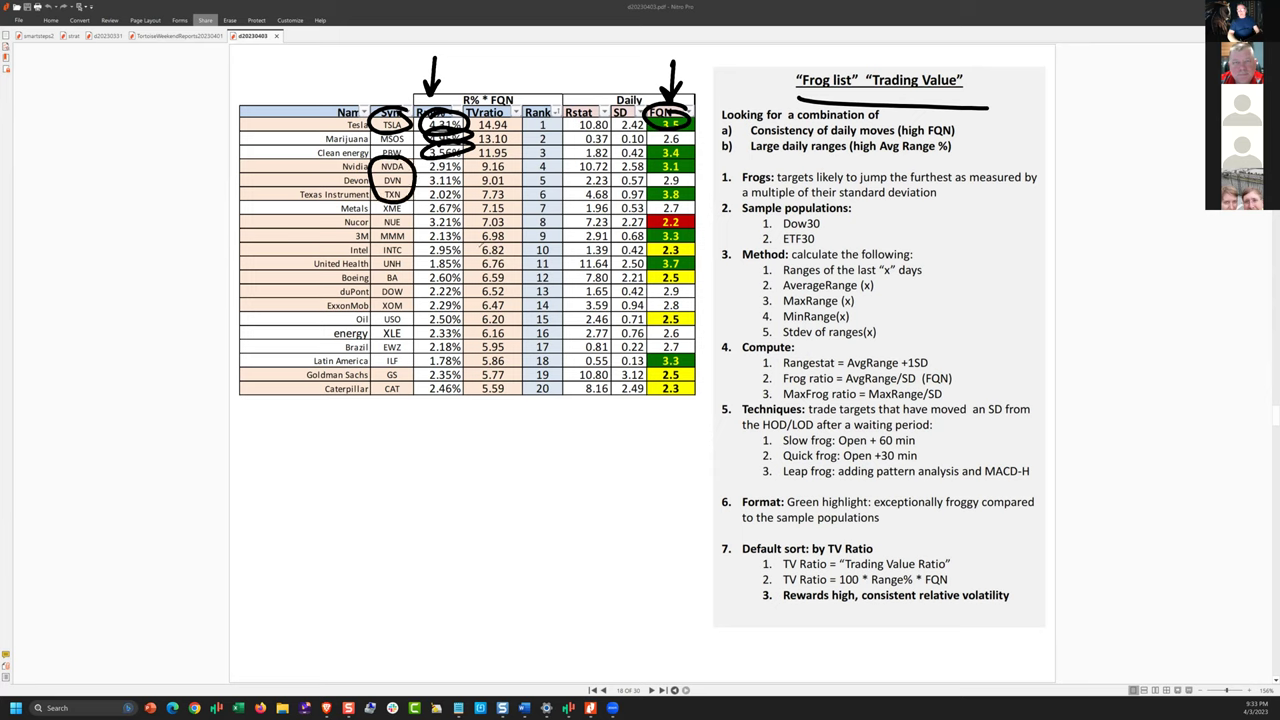
- Circle INTC and its FQN value in the Frog list and clear the drawings
{"action": "mouse_move", "coordinate": [409, 250]}
{"action": "left_mouse_down"}
{"action": "mouse_move", "coordinate": [383, 242]}
{"action": "mouse_move", "coordinate": [405, 258]}
{"action": "mouse_move", "coordinate": [404, 230]}
{"action": "left_mouse_up"}
{"action": "mouse_move", "coordinate": [680, 234]}
{"action": "left_mouse_down"}
{"action": "mouse_move", "coordinate": [652, 250]}
{"action": "mouse_move", "coordinate": [684, 236]}
{"action": "left_mouse_up"}
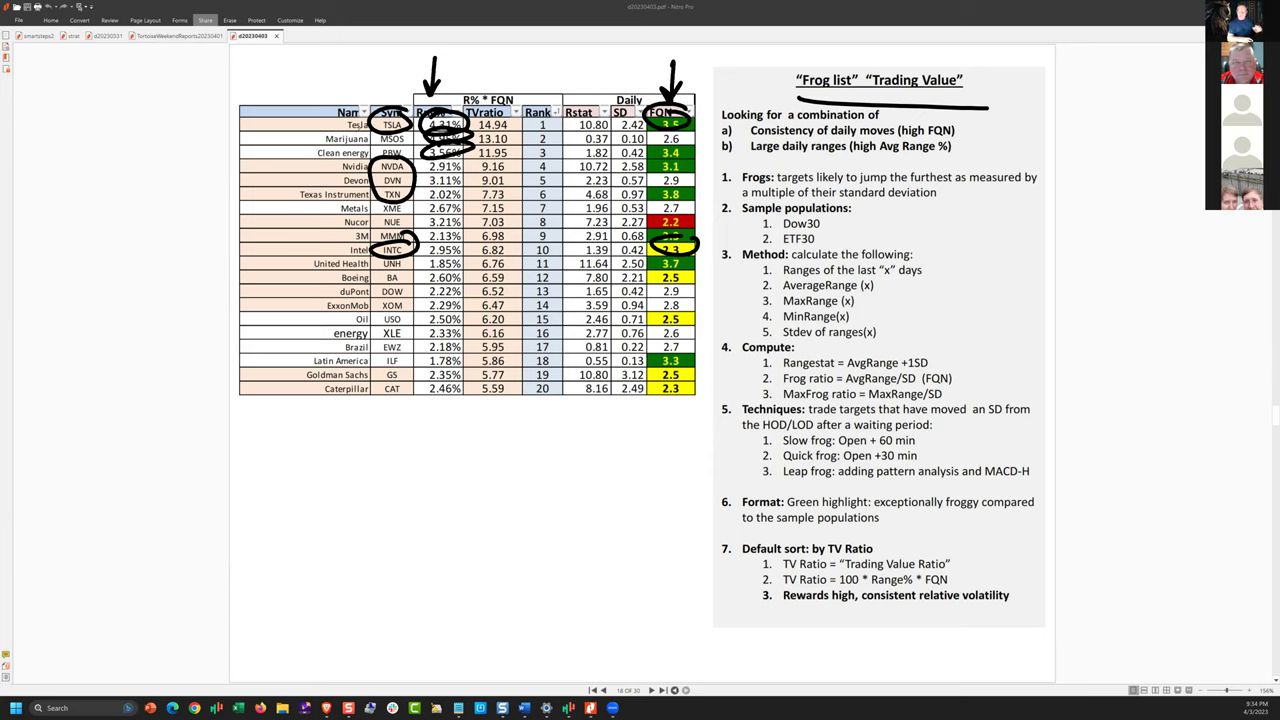
{"action": "right_click", "coordinate": [405, 61]}
{"action": "left_click", "coordinate": [420, 56]}
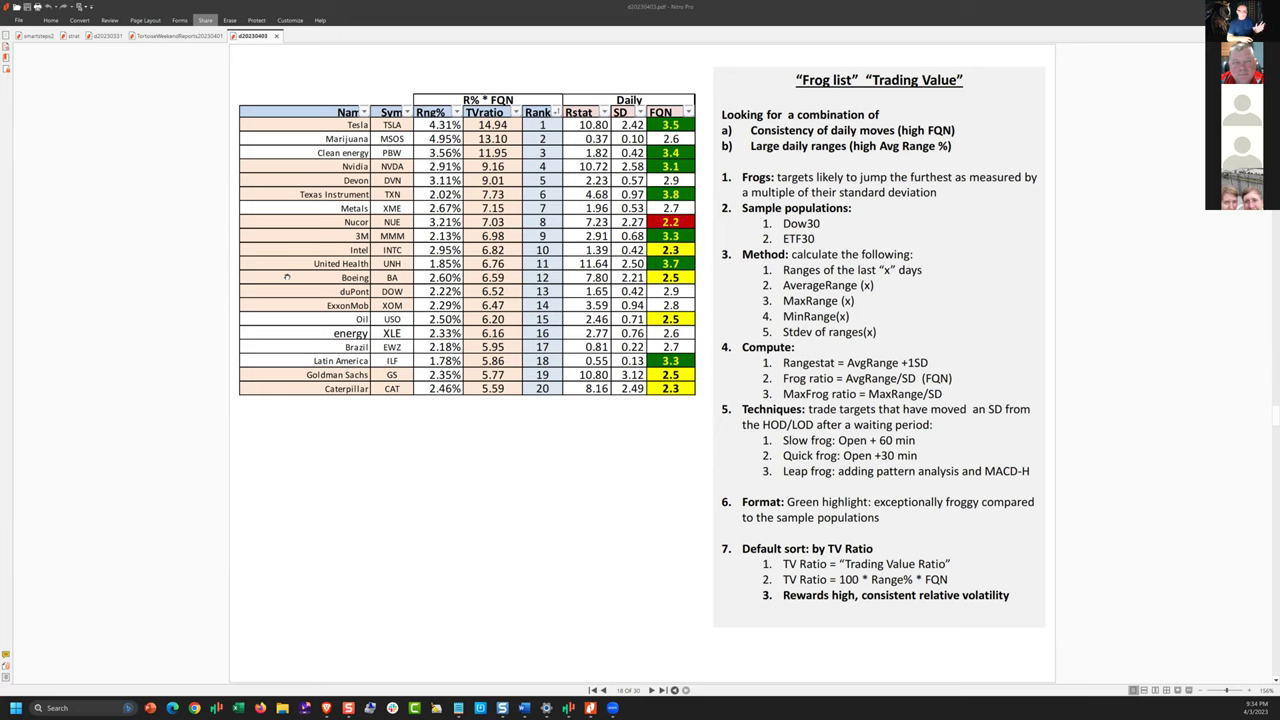